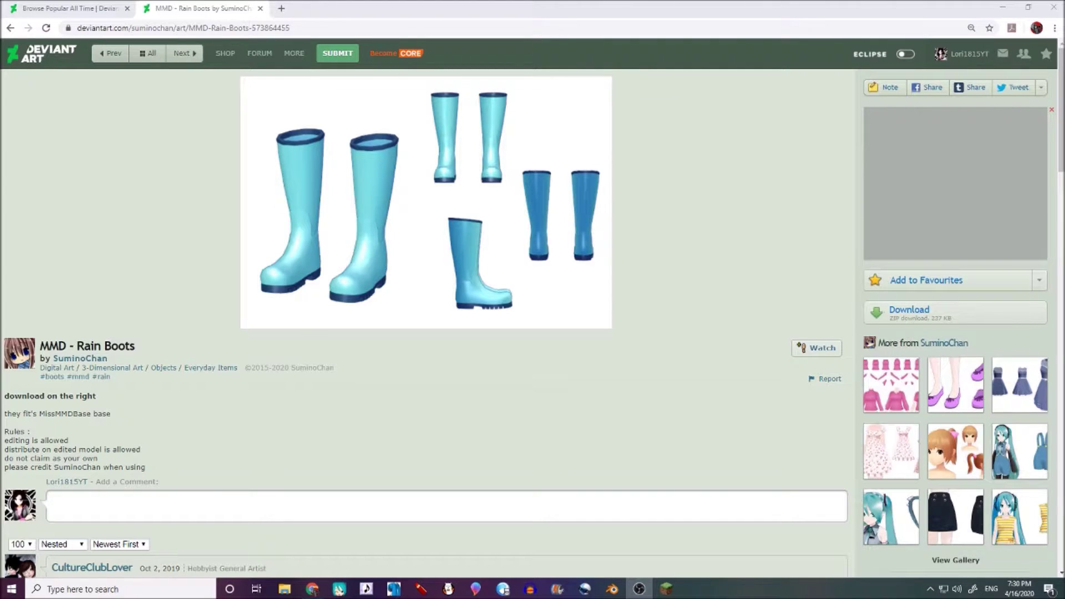
Step: Add the MMD Rain Boots to the Clothing favourites collection and download their ZIP file
click(1047, 280)
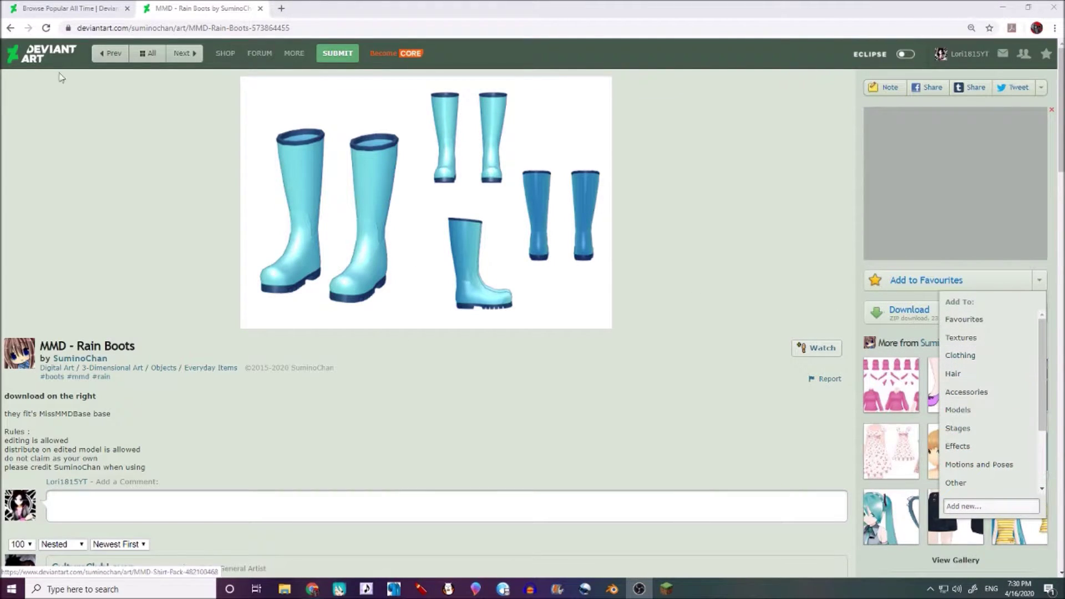
click(55, 150)
click(1039, 280)
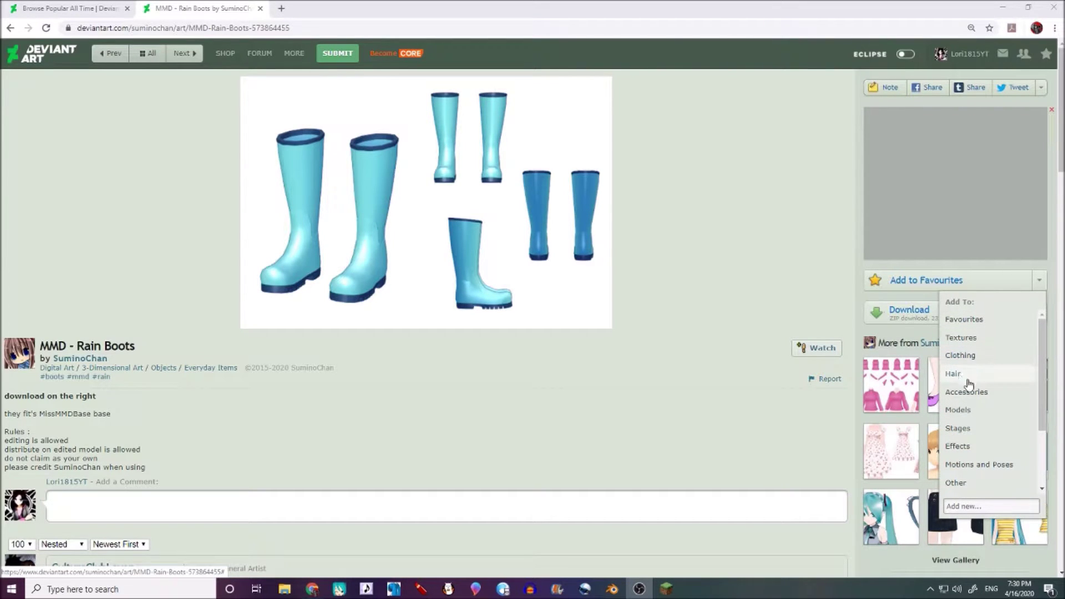
click(960, 355)
click(924, 313)
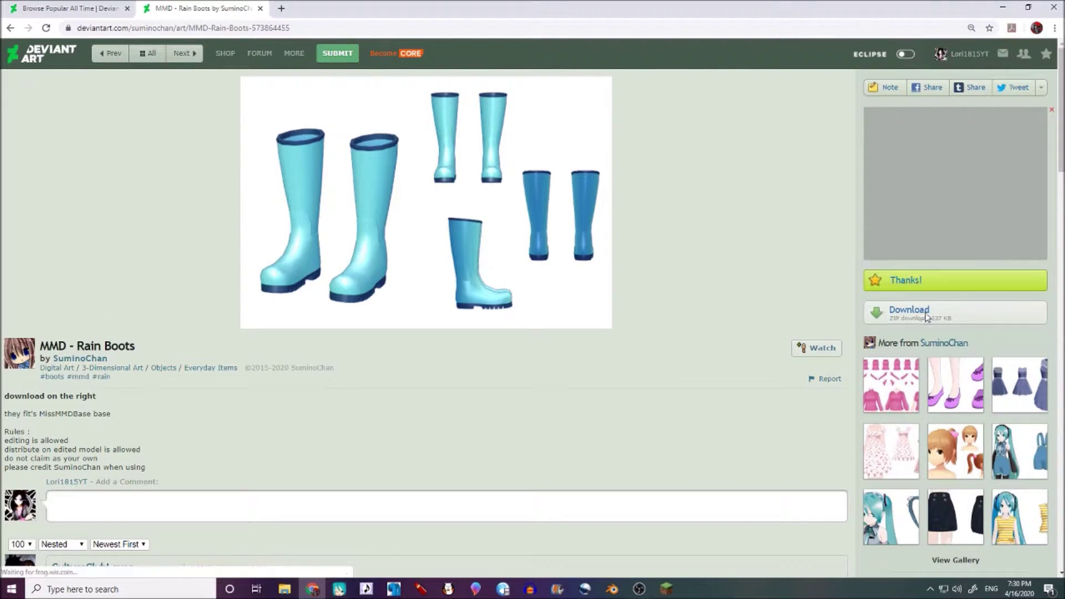
Step: Extract the downloaded rain boots archive onto the desktop and delete the archive, closing the browser
drag(457, 10, 660, 22)
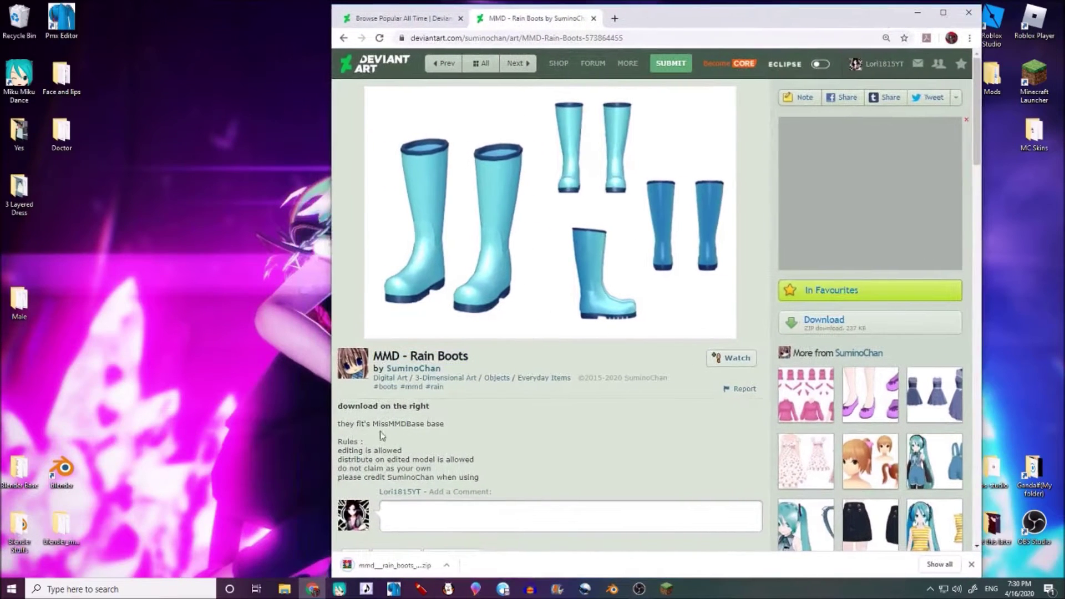
drag(376, 560, 146, 180)
right_click(146, 183)
click(74, 244)
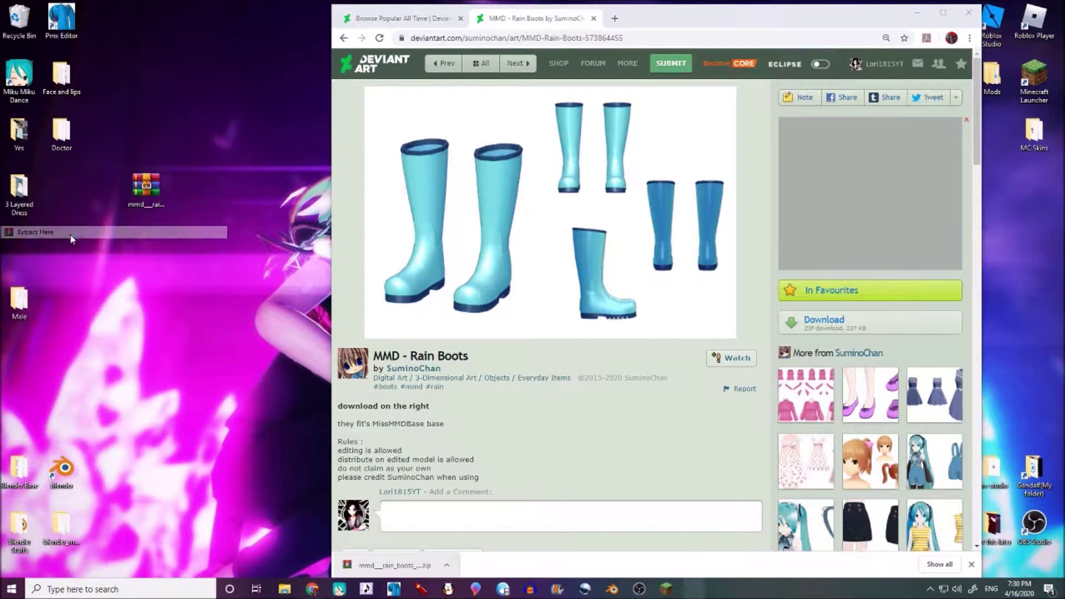
key(Delete)
click(145, 193)
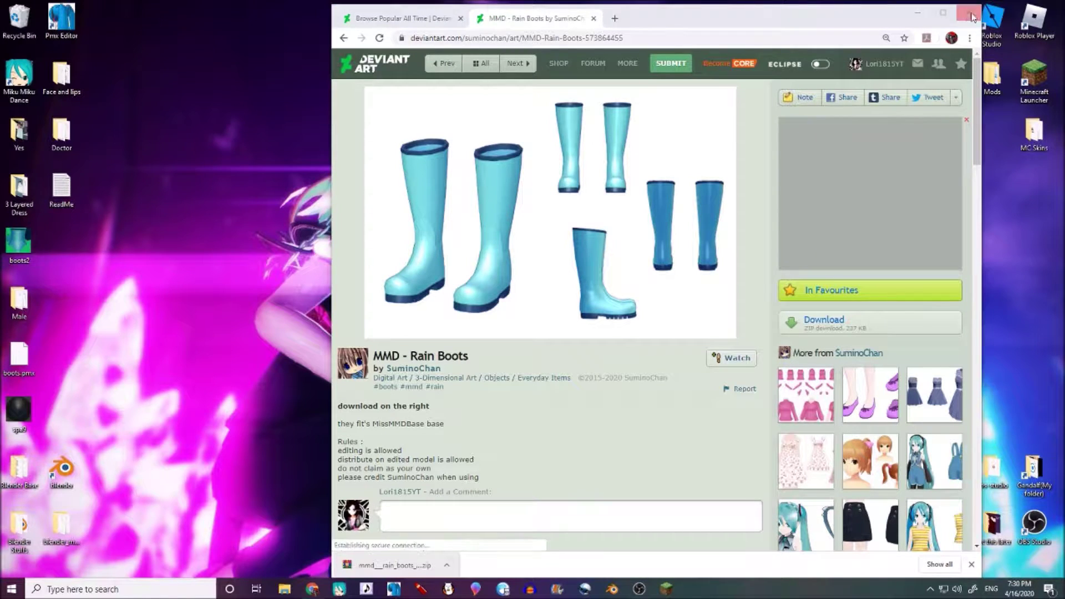
click(969, 13)
Step: Create a new folder named Rain Boots on the desktop
right_click(205, 102)
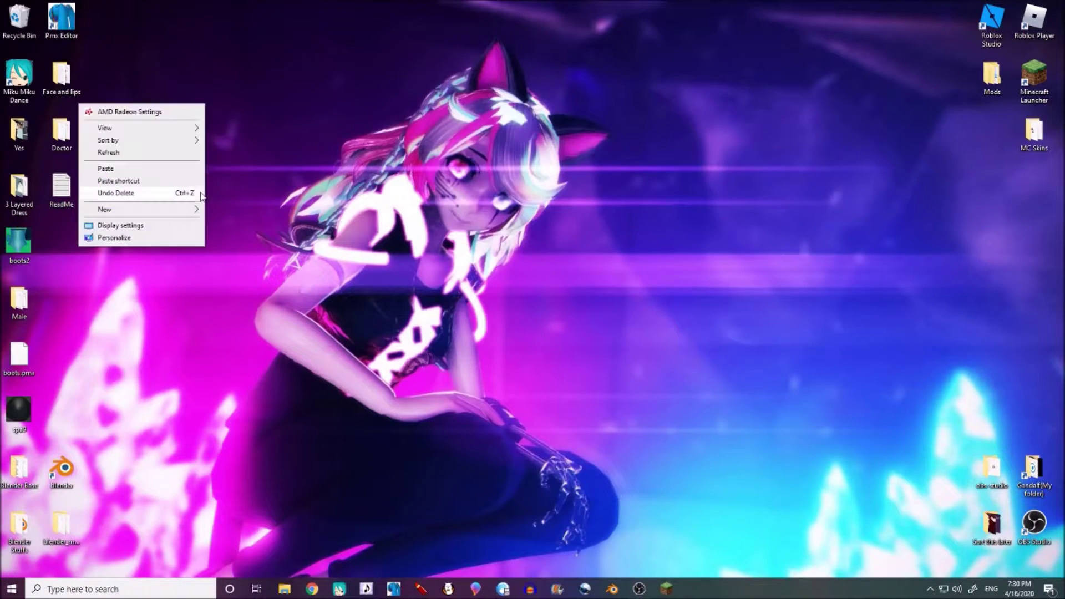
mouse_move(193, 214)
click(230, 210)
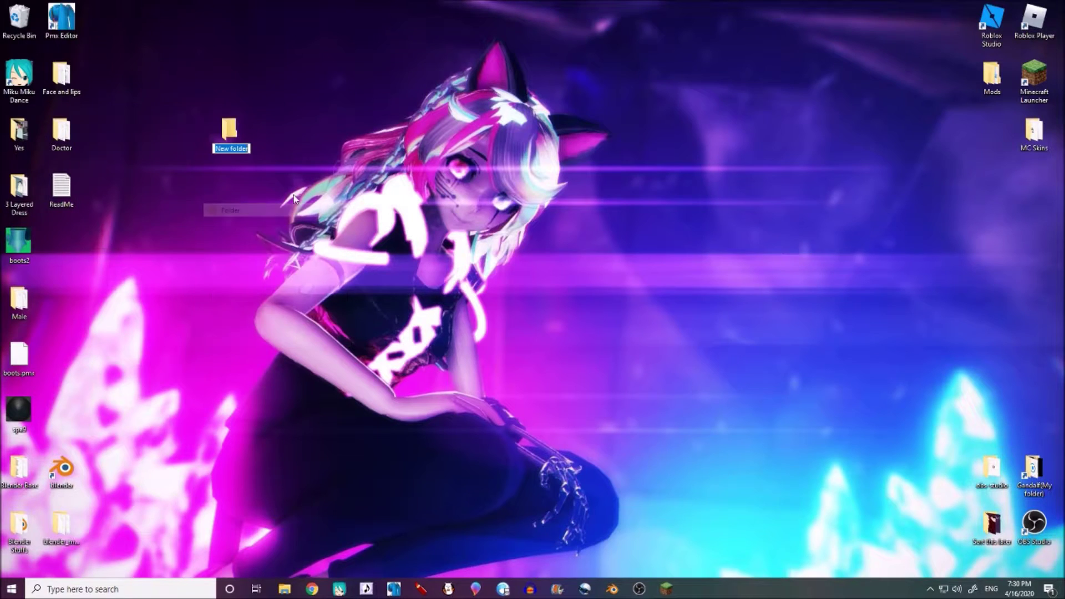
text(Rain Boots)
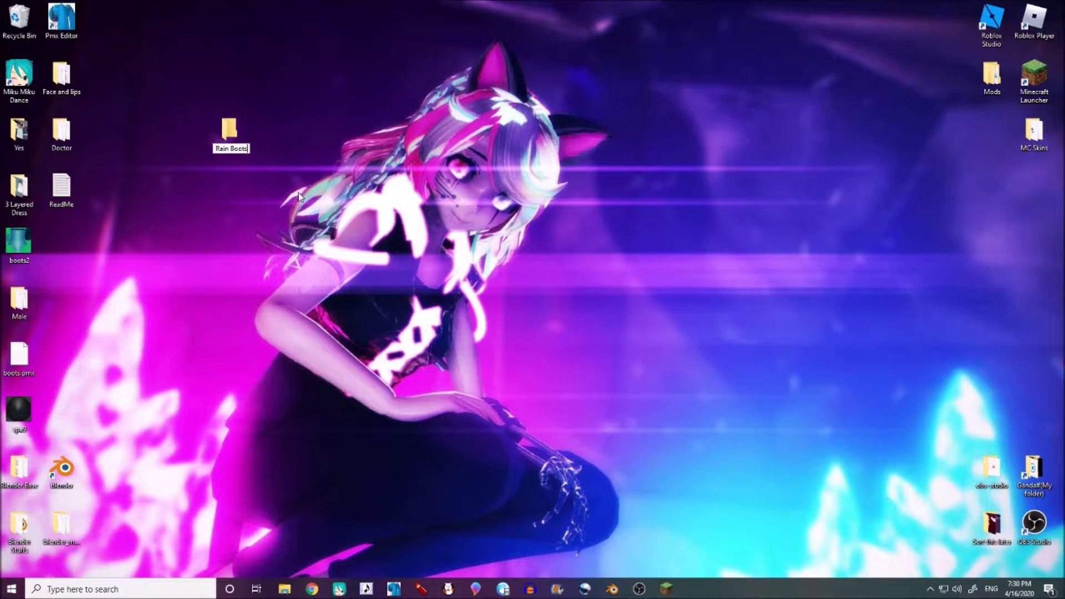
click(178, 223)
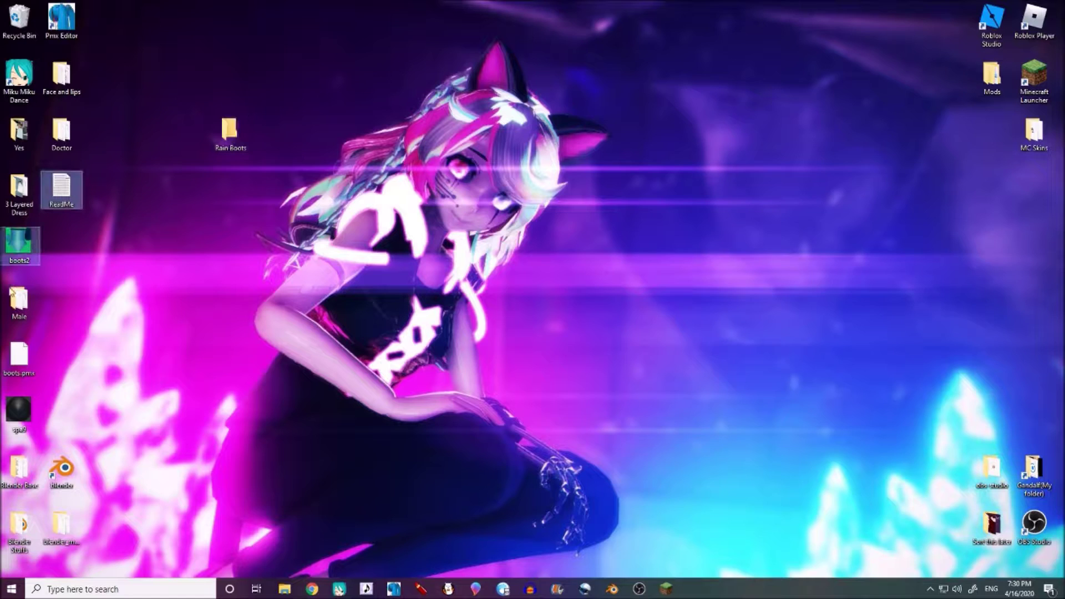
Step: Move the extracted ReadMe, boots2, boots.pmx and spa9 files into the Rain Boots folder and check its contents
ctrl+click(18, 411)
drag(18, 358, 61, 191)
drag(20, 300, 20, 244)
double_click(60, 186)
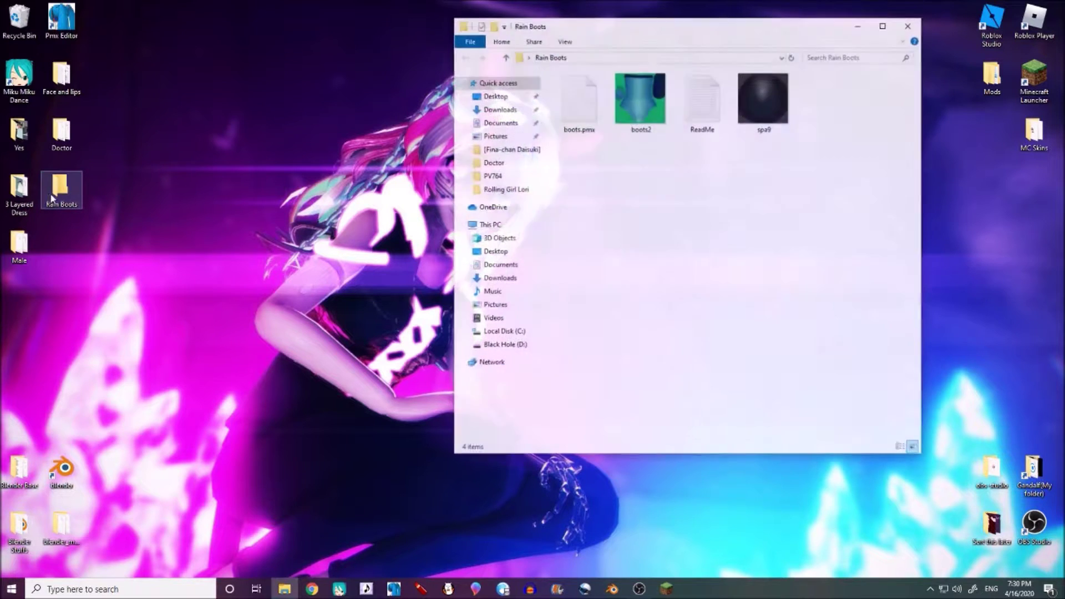
click(902, 26)
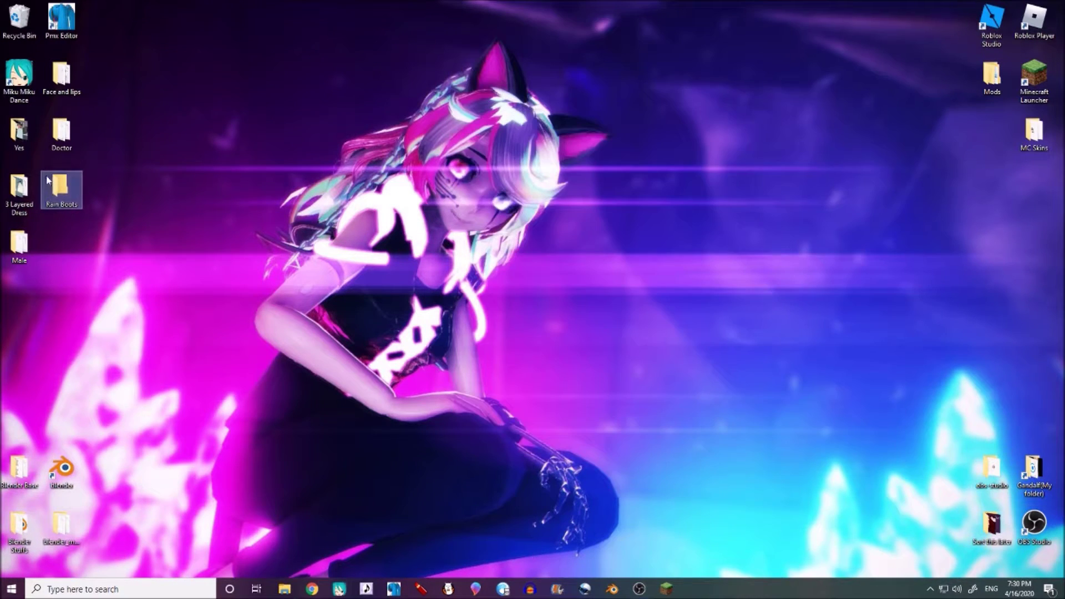
Step: Copy boots.pmx, boots2 and spa9 from the Rain Boots folder into the Doctor folder
double_click(60, 187)
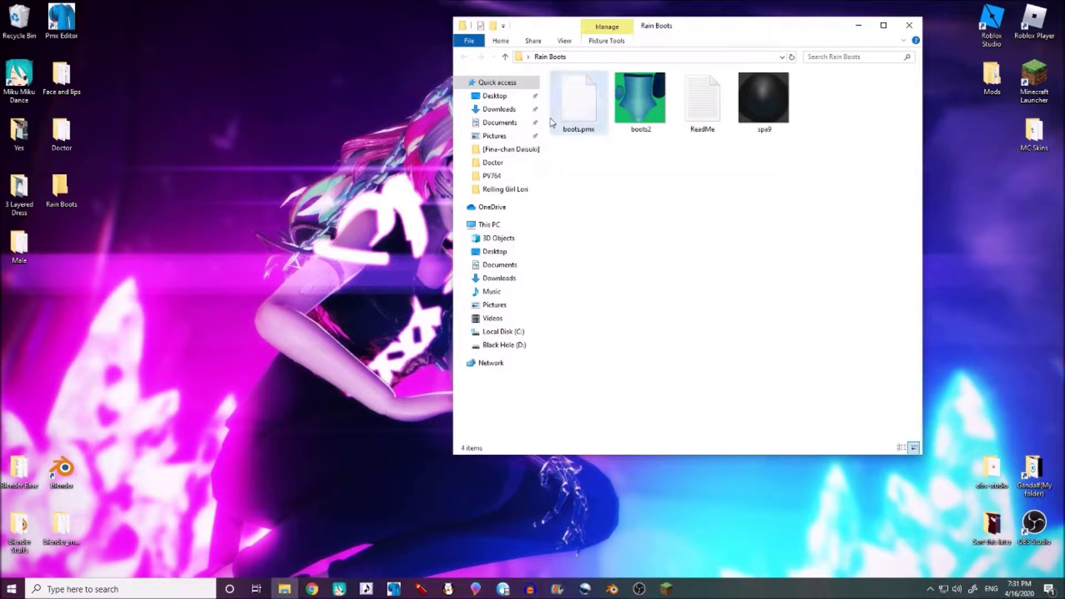
drag(553, 122, 723, 236)
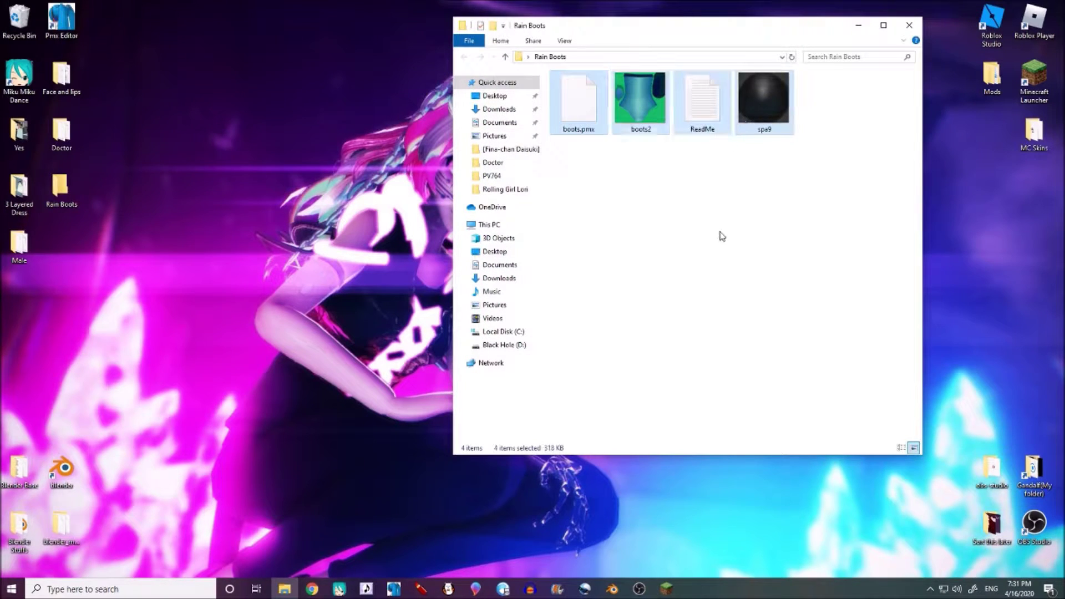
click(582, 106)
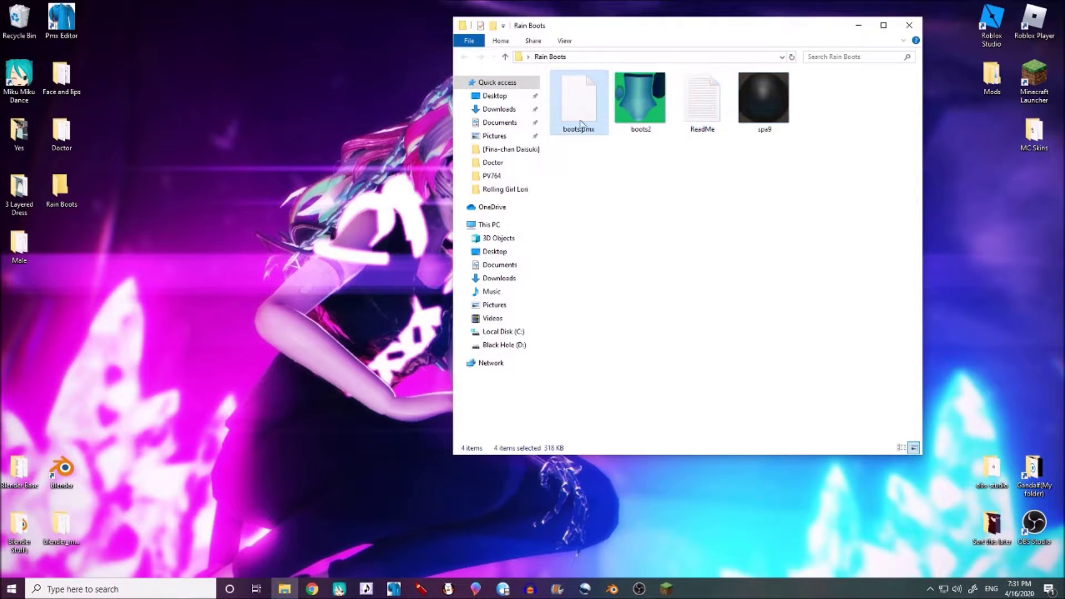
shift+click(768, 115)
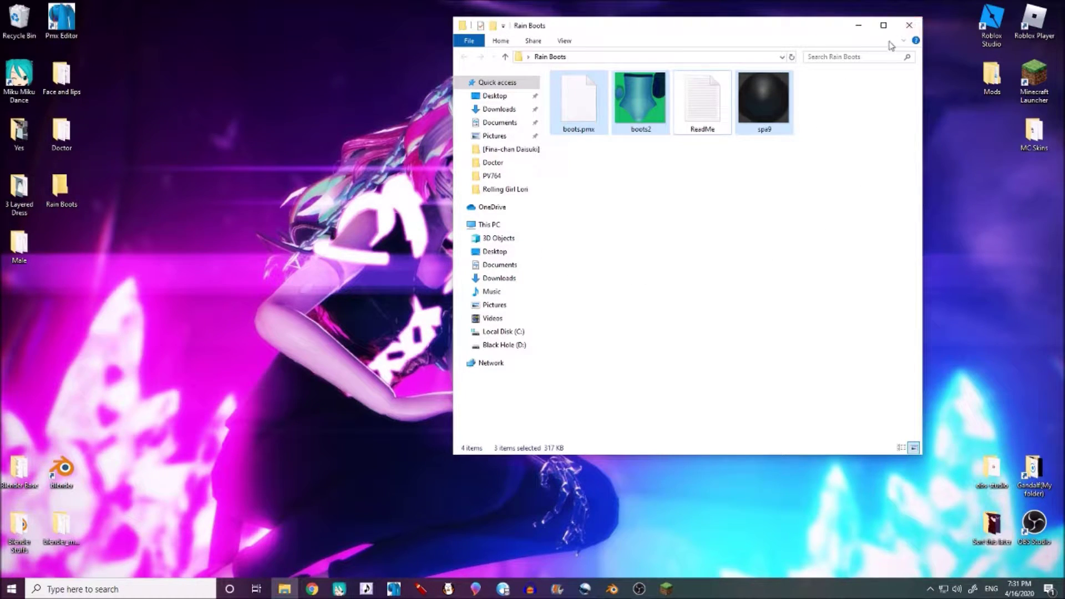
click(908, 28)
double_click(62, 133)
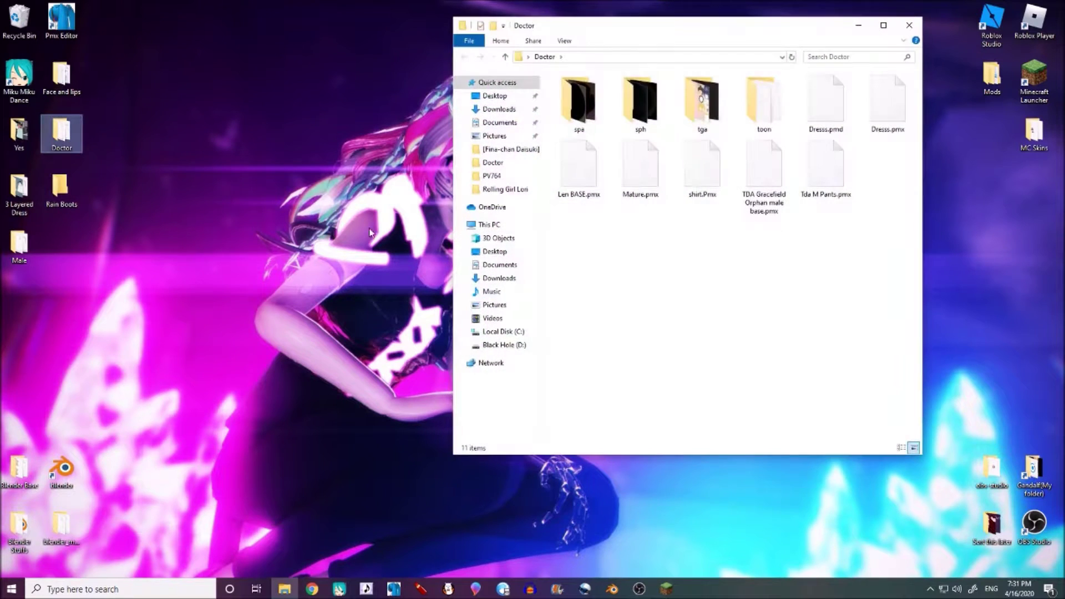
key(ctrl+v)
drag(725, 30, 521, 33)
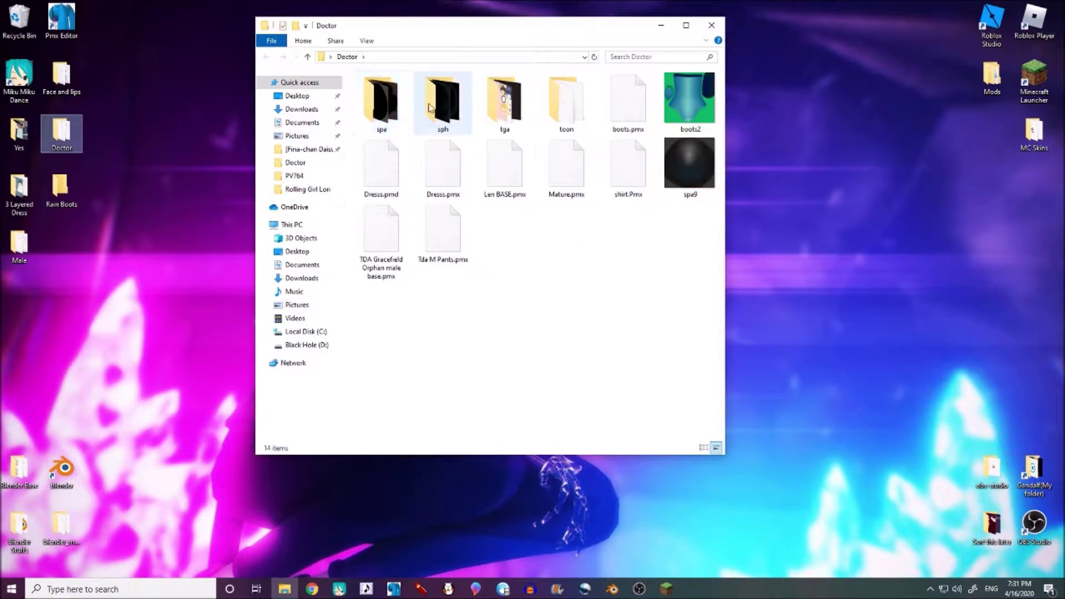
Step: Delete the pasted boots.pmx, boots2 and spa9 from the Doctor folder
click(501, 110)
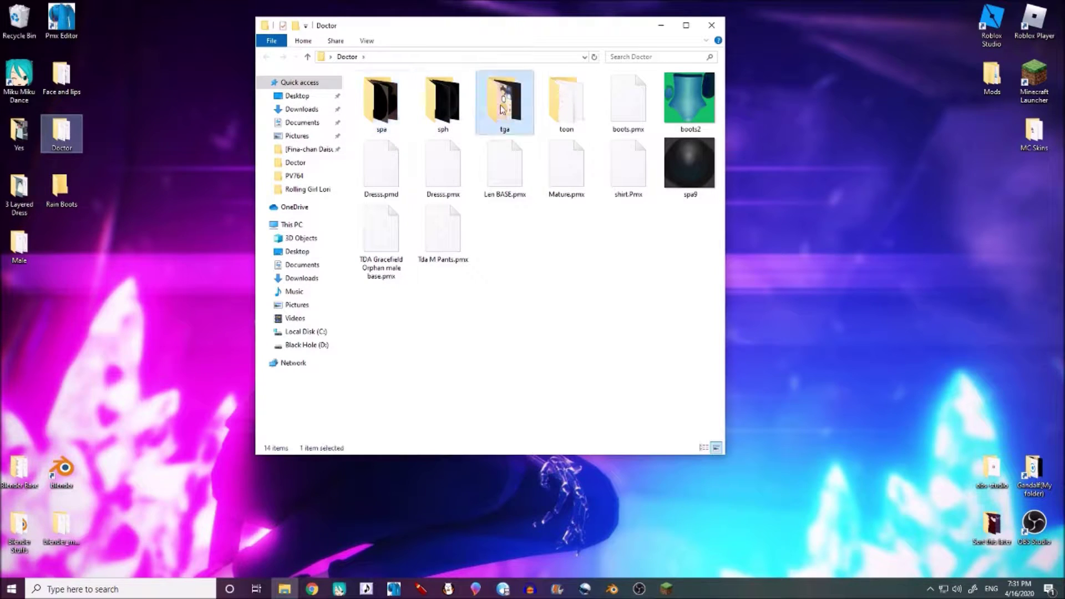
click(627, 102)
key(Delete)
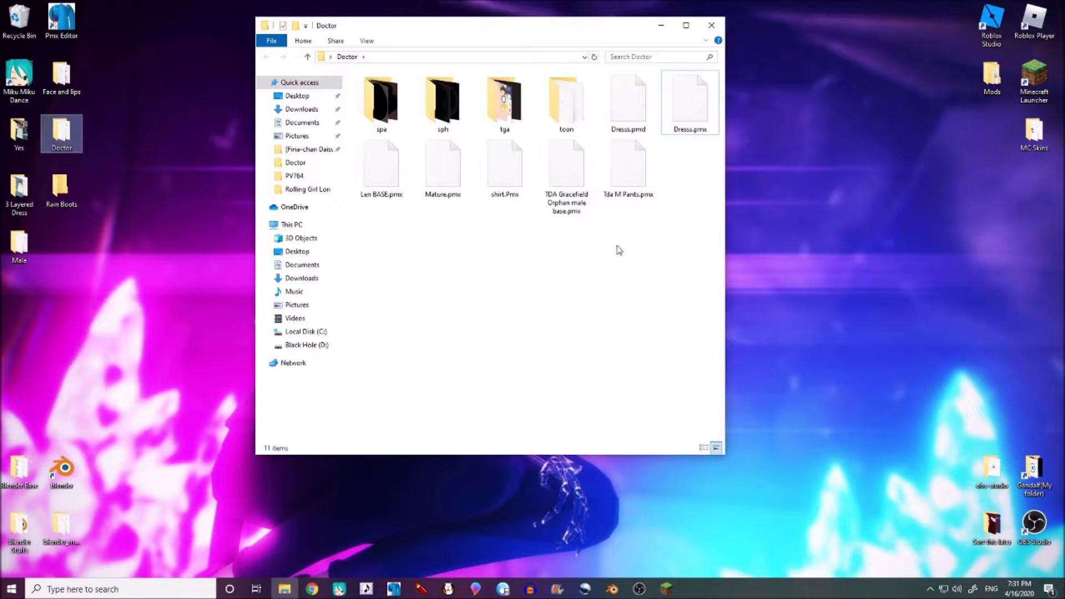
Step: Copy the boots model and its two textures, without ReadMe, from Rain Boots into the Doctor folder again
double_click(60, 189)
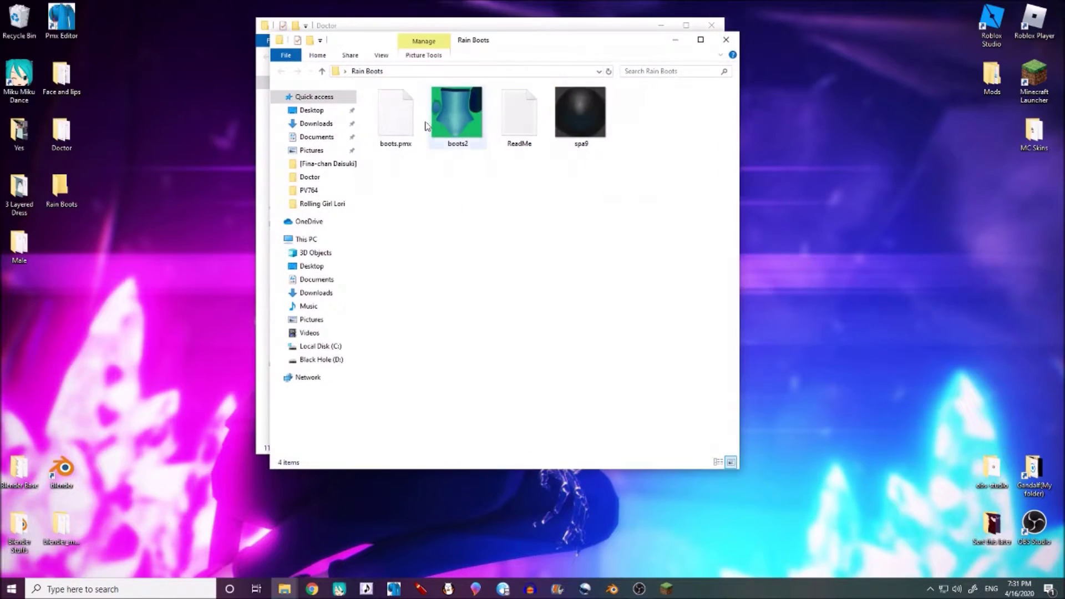
key(ctrl+a)
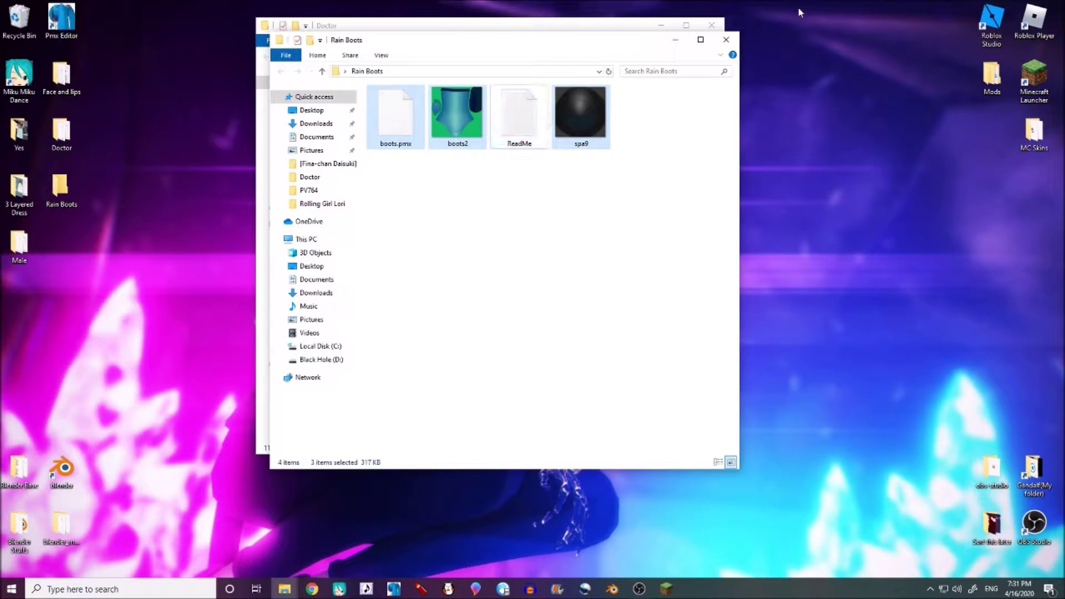
click(724, 40)
key(ctrl+v)
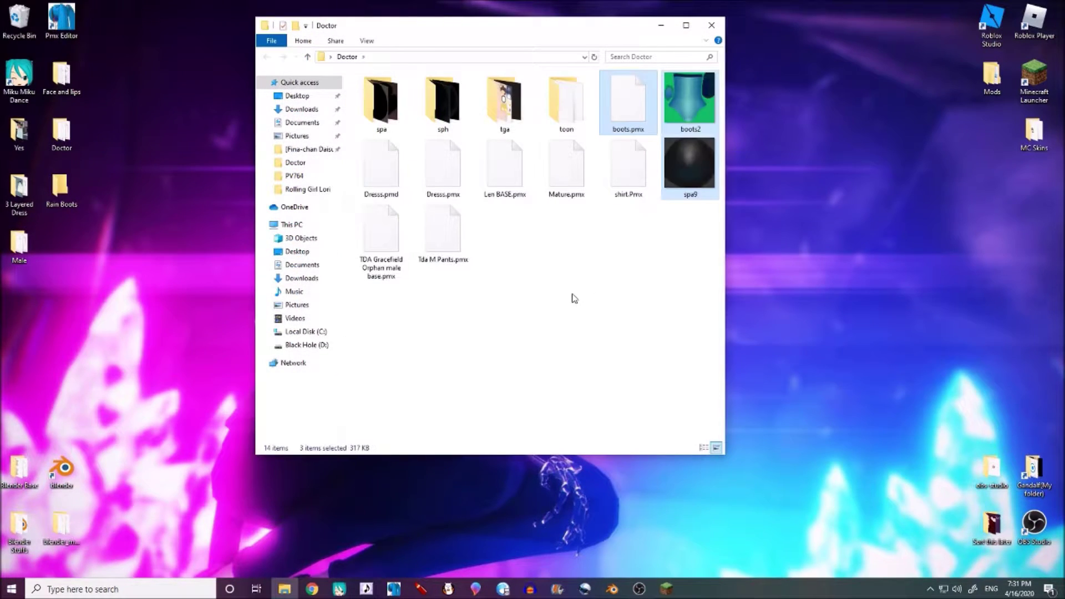
Step: Within the Doctor folder, move boots2 into the tga subfolder and spa9 into the sph subfolder
click(642, 87)
click(673, 189)
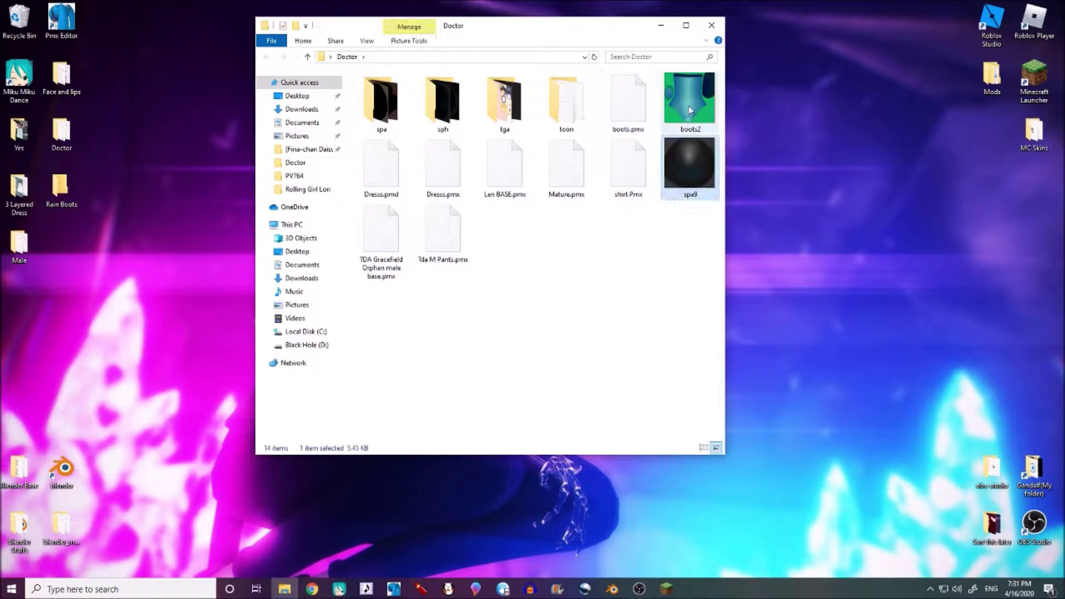
click(694, 88)
drag(694, 88, 504, 92)
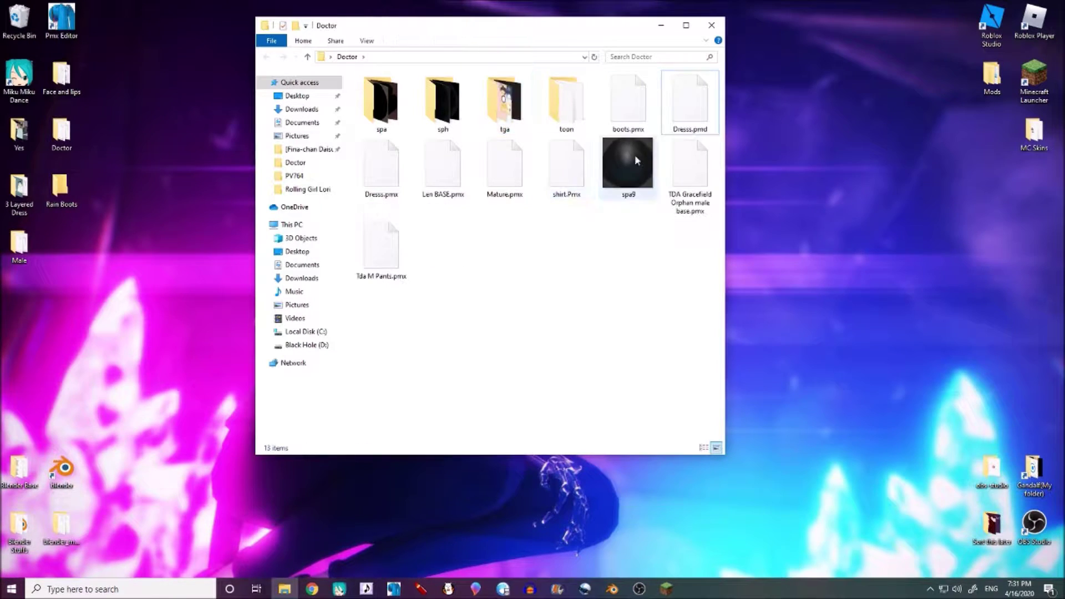
drag(652, 178, 458, 124)
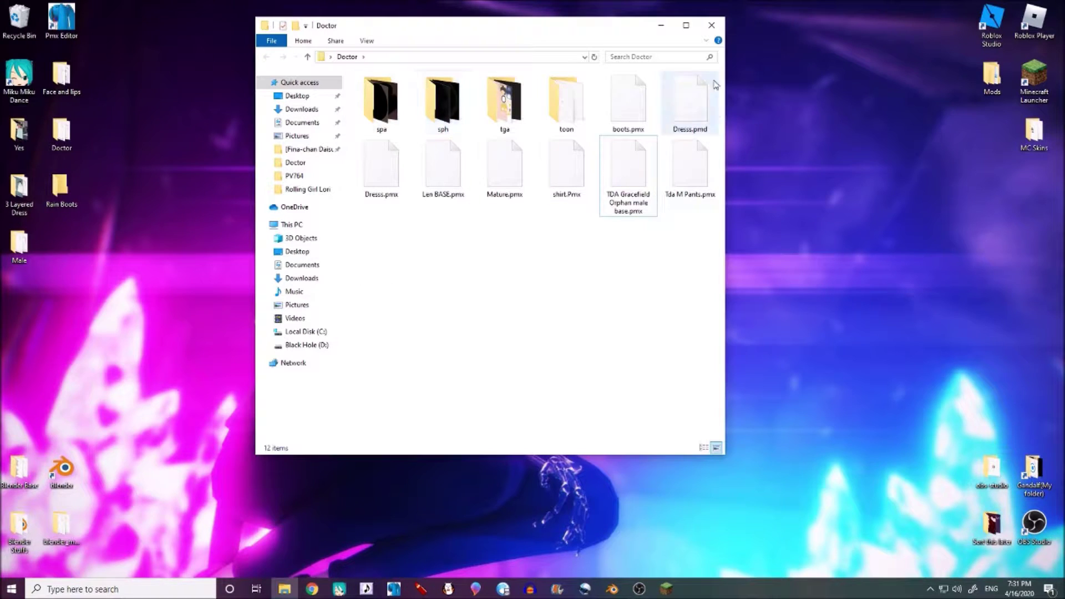
click(712, 25)
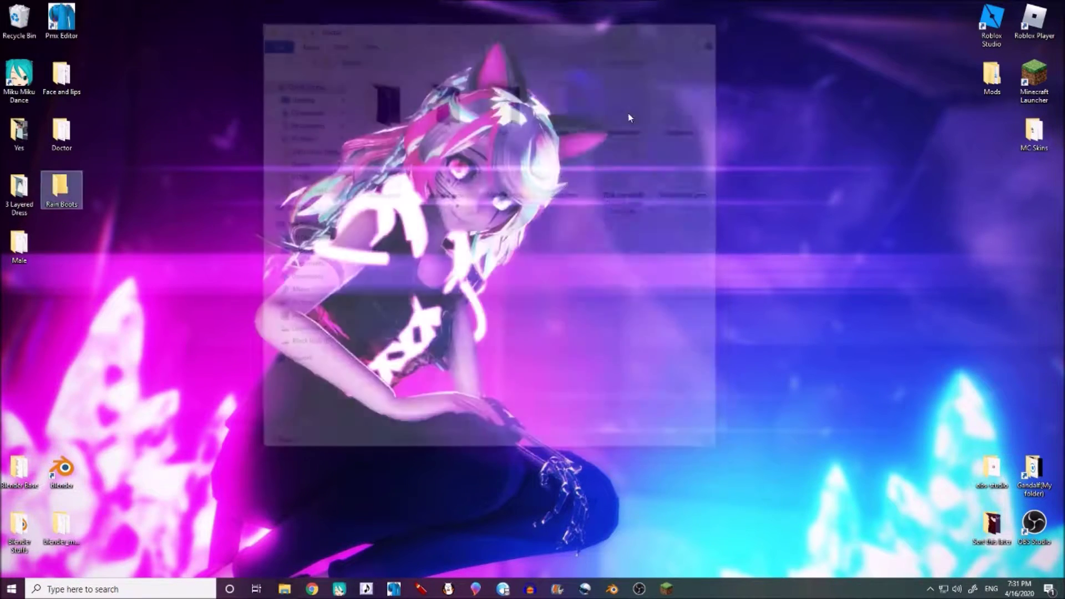
Step: Search the For Now folder for "swan" and copy swann.pmd from the Swan hair folder into the Doctor folder
key(super+e)
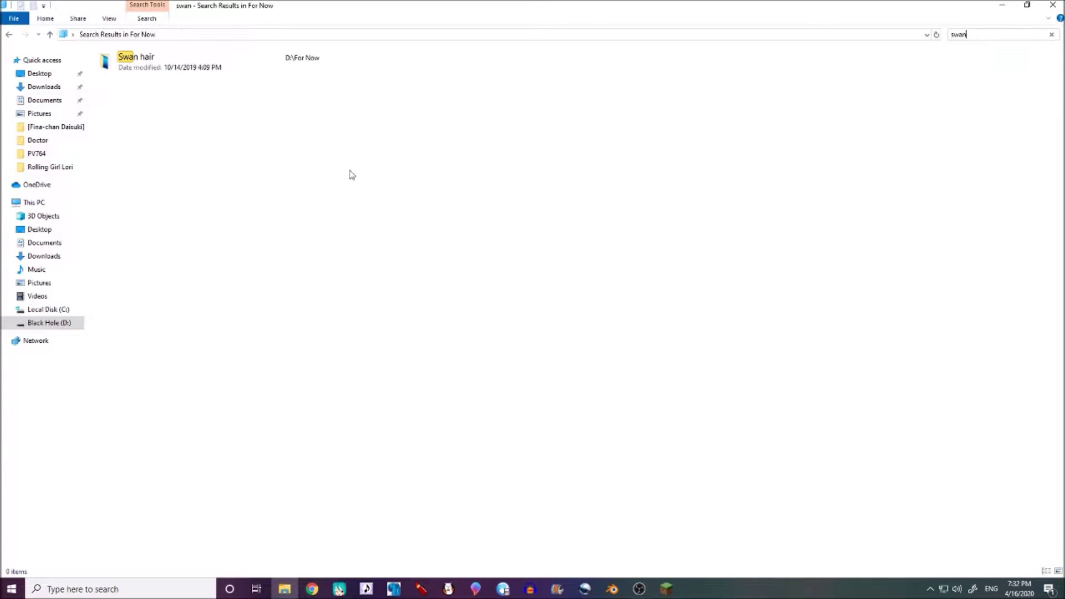
double_click(244, 66)
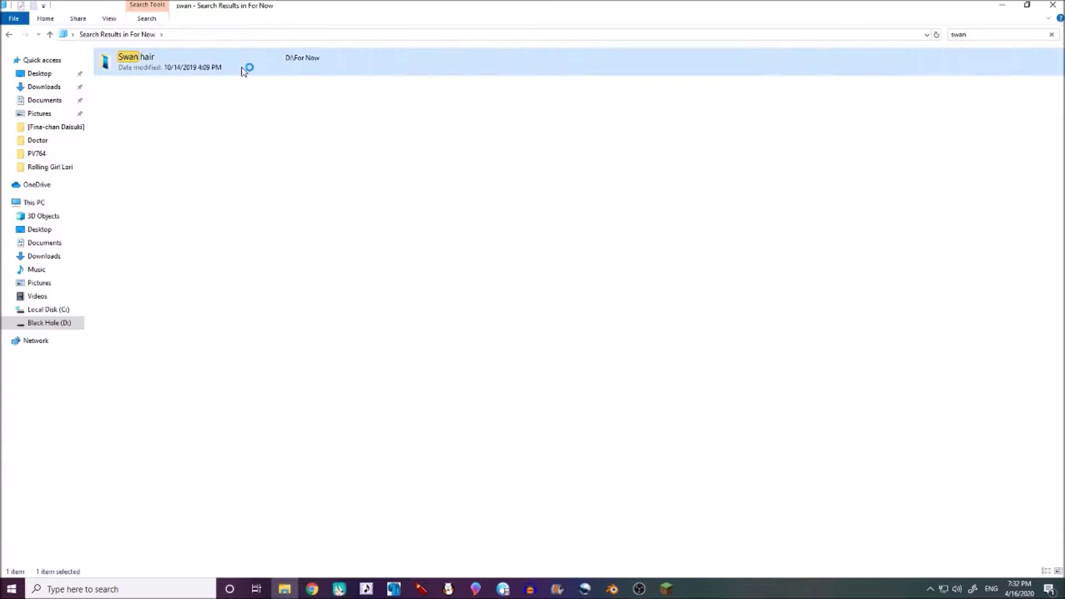
click(133, 85)
click(201, 80)
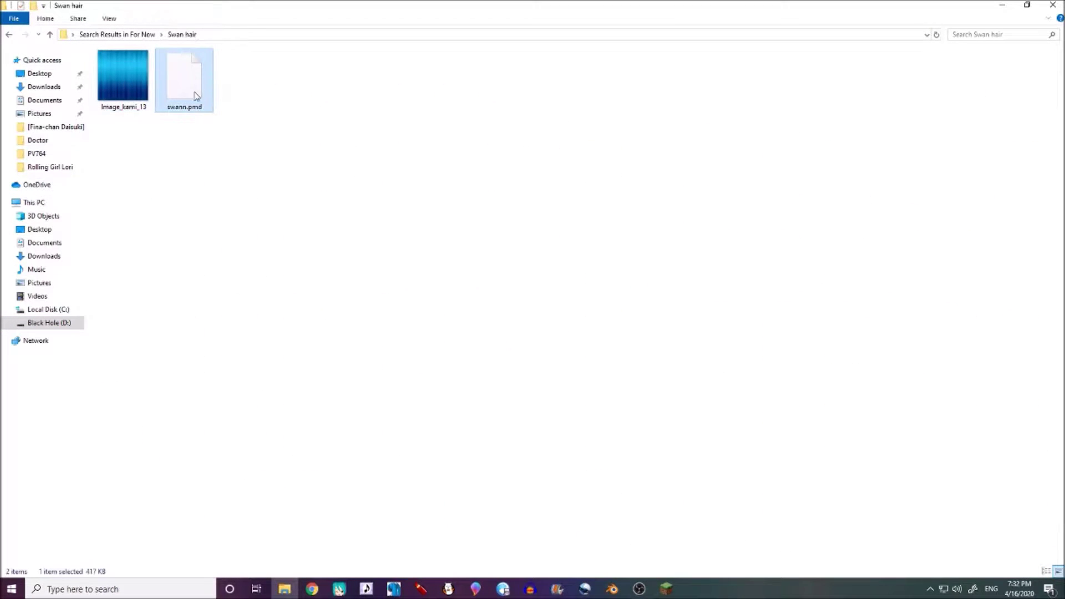
key(super+Down)
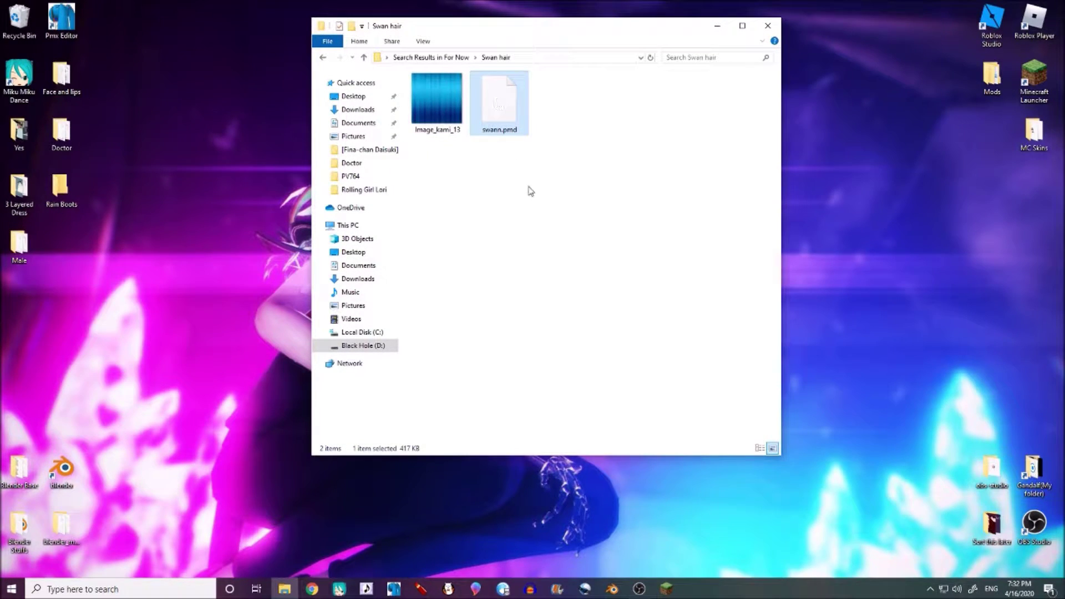
double_click(61, 133)
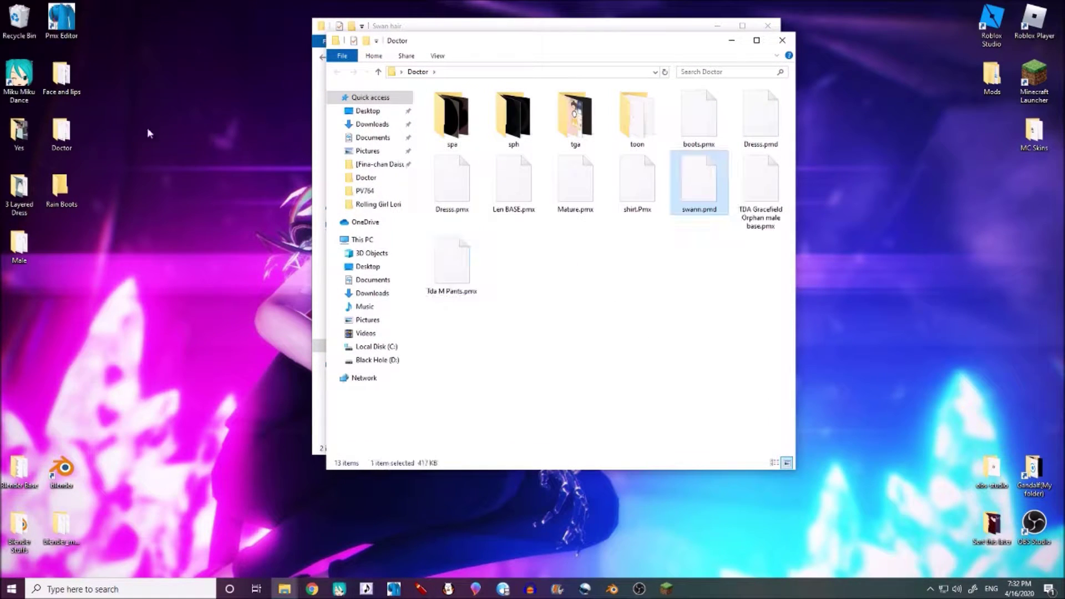
Step: Create a folder on the desktop, keeping the default name New folder
click(130, 158)
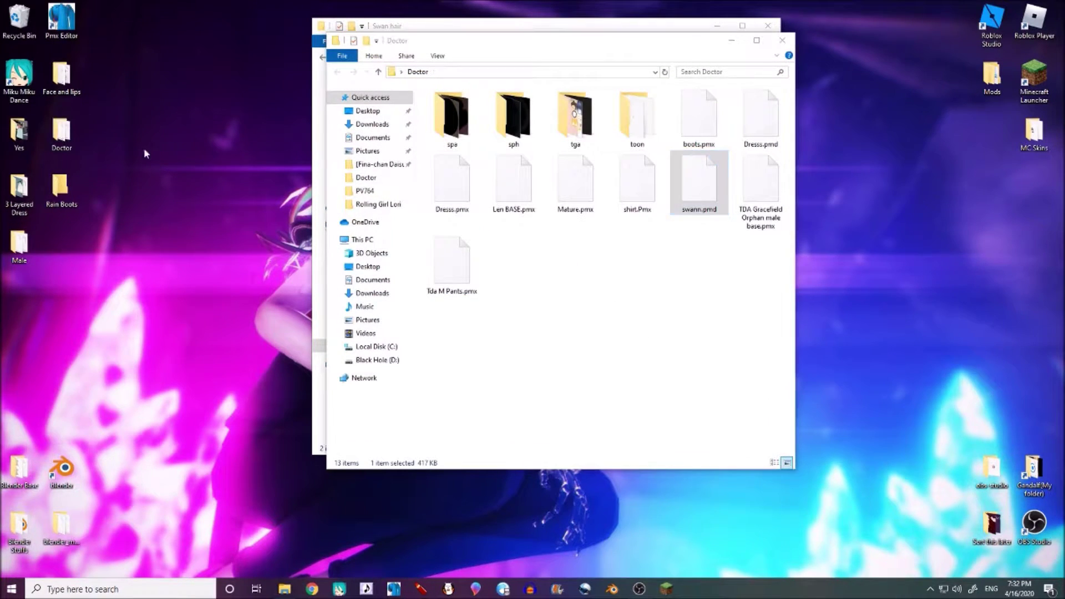
right_click(131, 96)
right_click(167, 85)
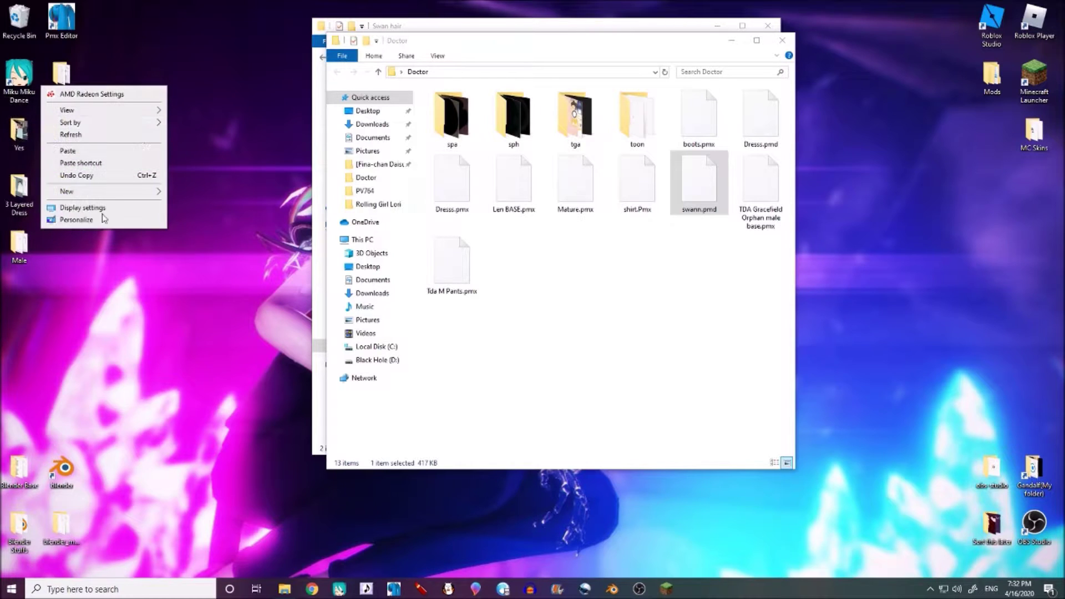
mouse_move(122, 191)
click(189, 193)
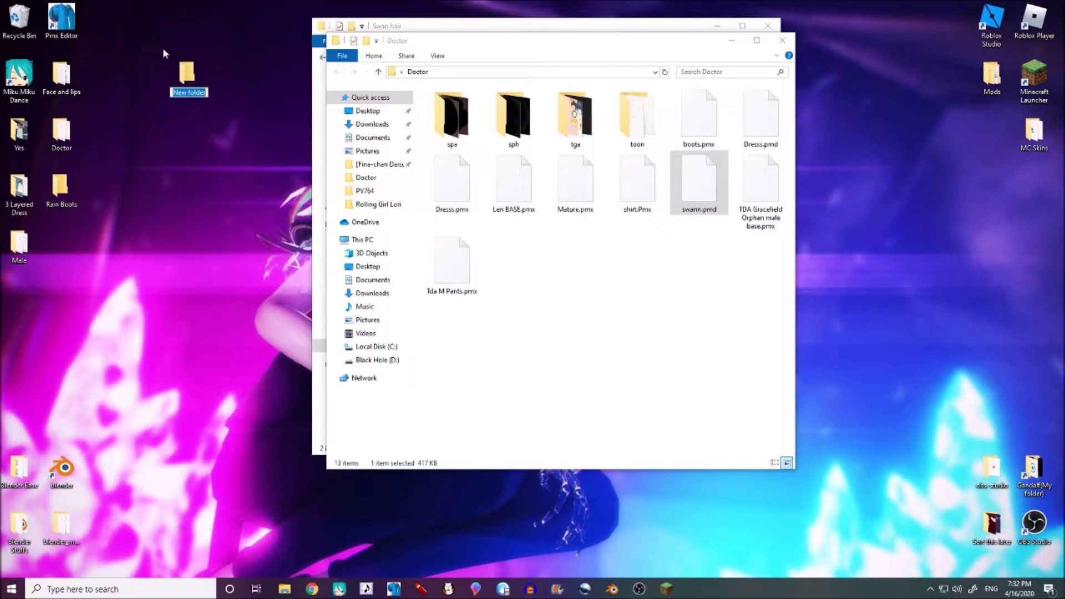
key(Return)
Step: Empty the Recycle Bin, permanently deleting its items
right_click(11, 11)
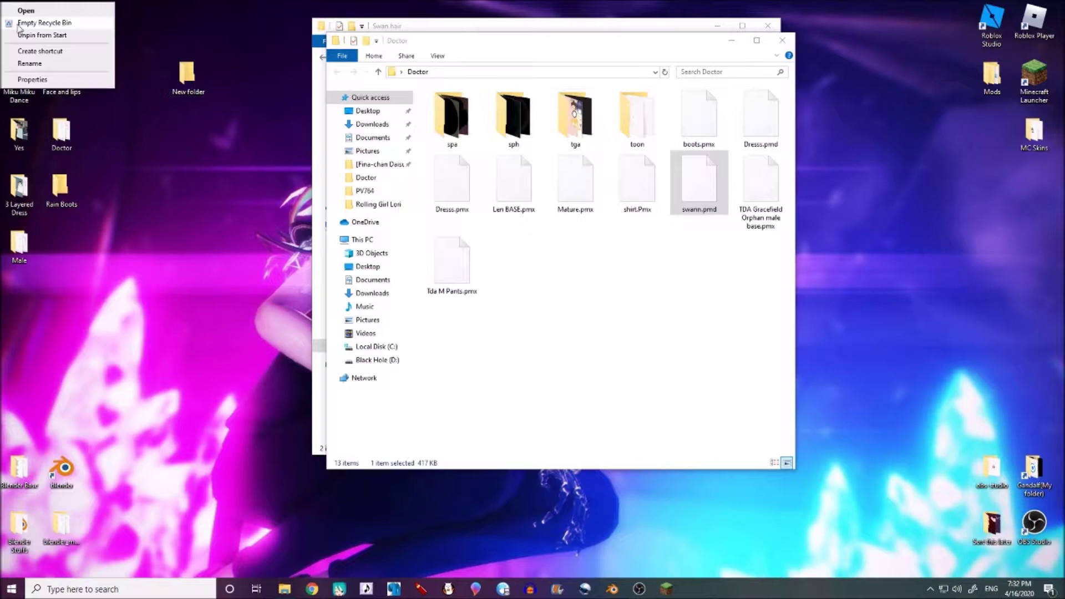
click(39, 20)
click(576, 303)
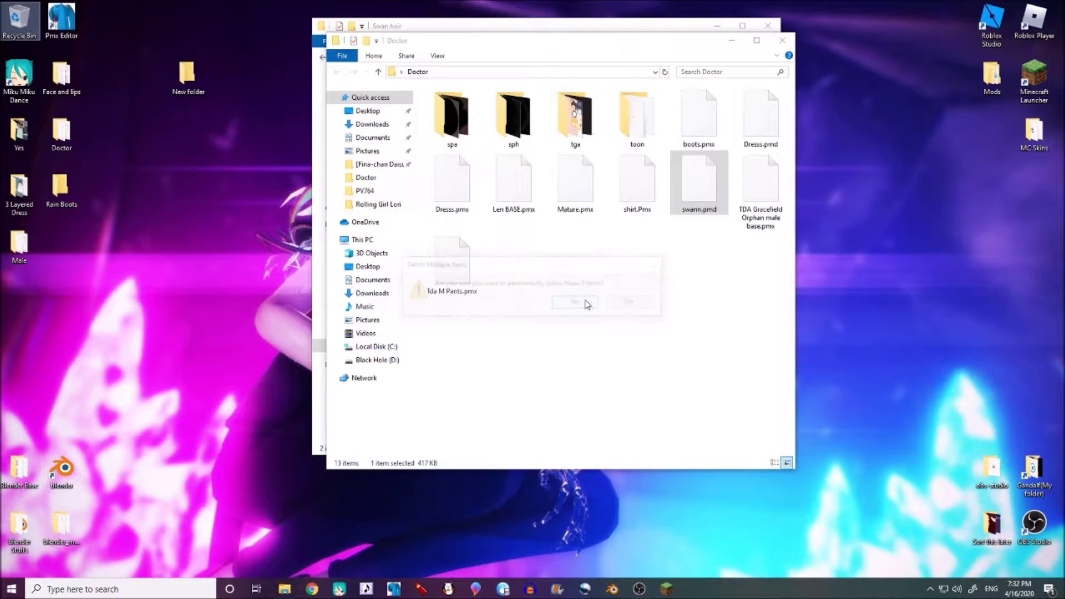
Step: Open New folder beside the Doctor window, move the Rain Boots folder into it, and move it back to the desktop
double_click(185, 78)
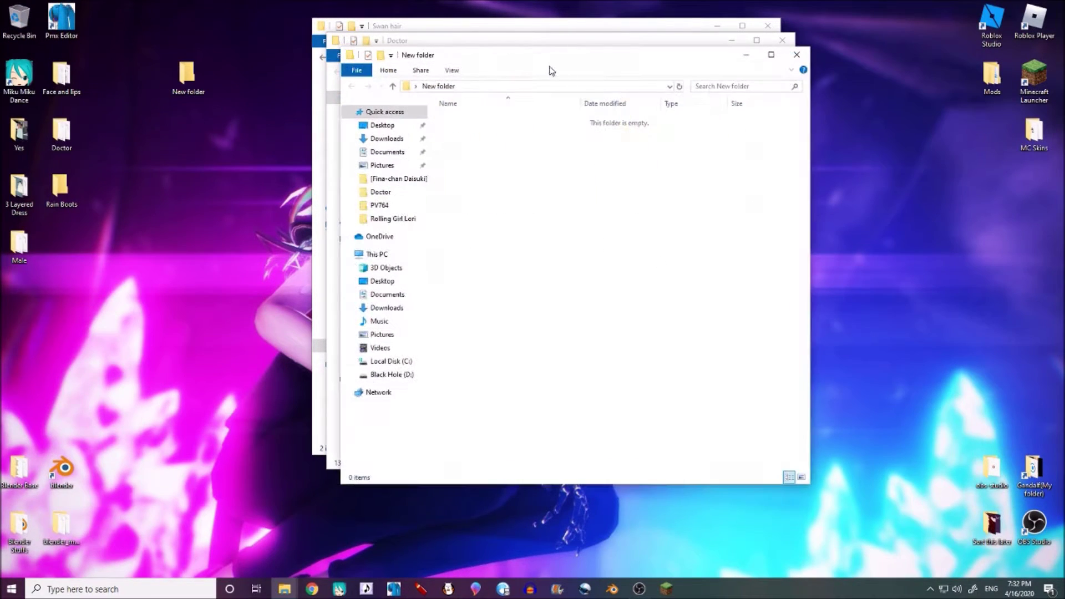
drag(542, 68, 179, 62)
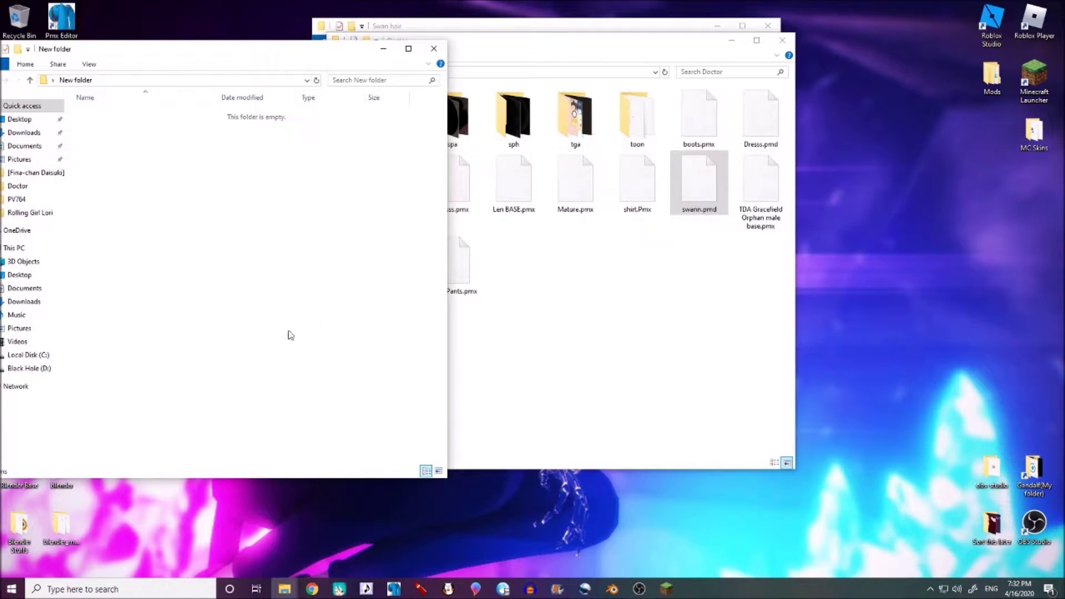
click(561, 259)
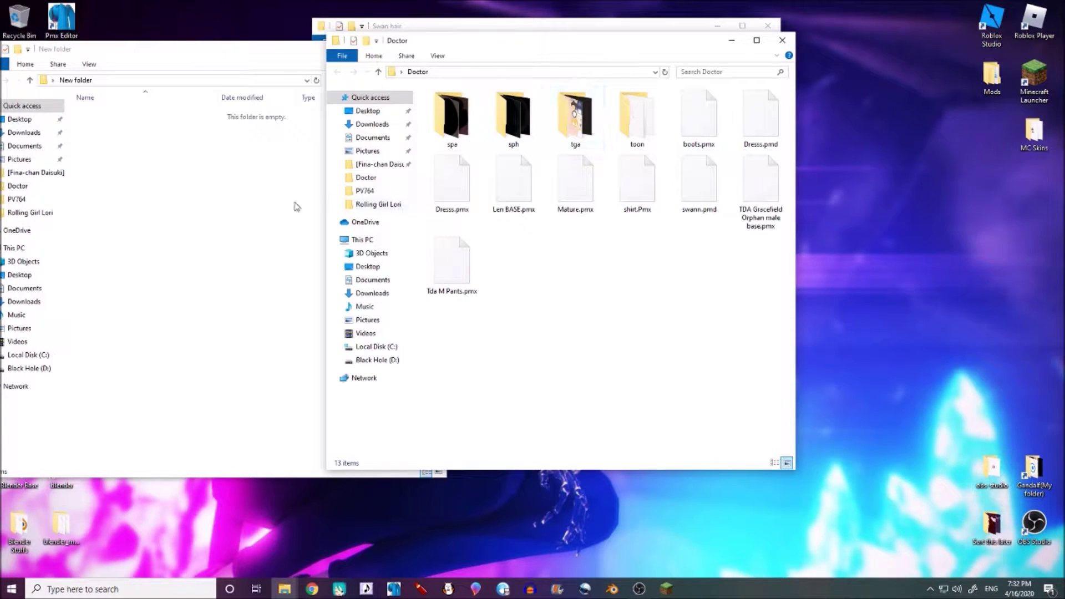
drag(277, 52, 507, 57)
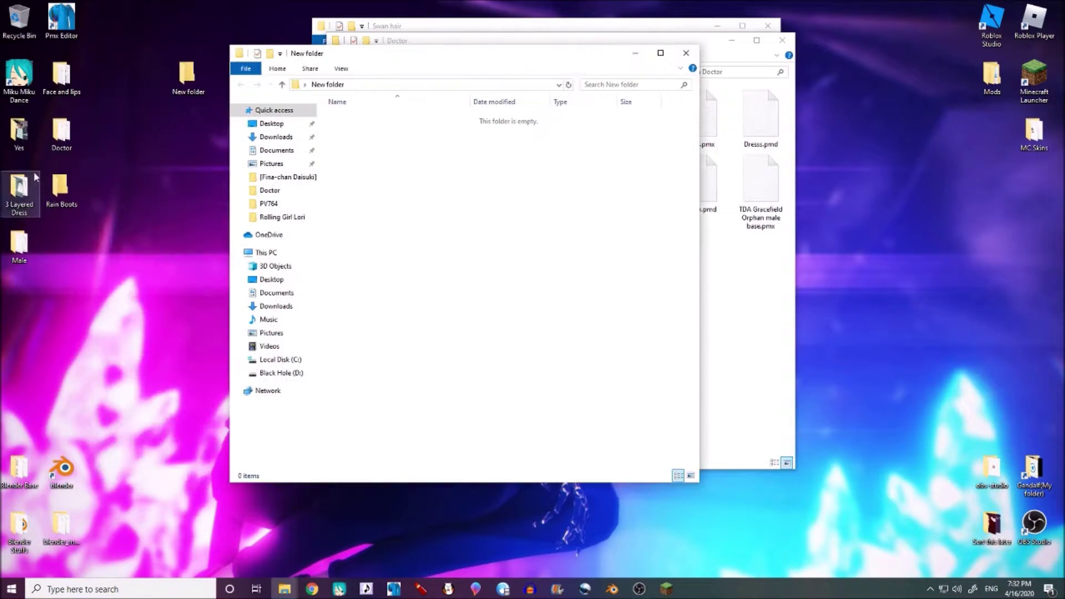
drag(57, 200, 516, 297)
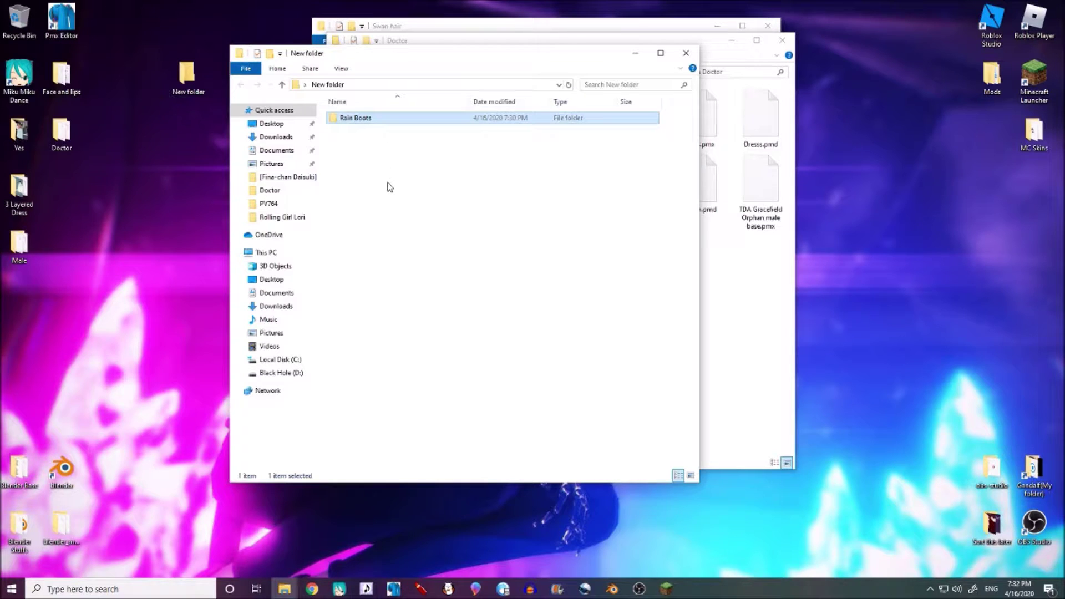
drag(373, 123, 64, 191)
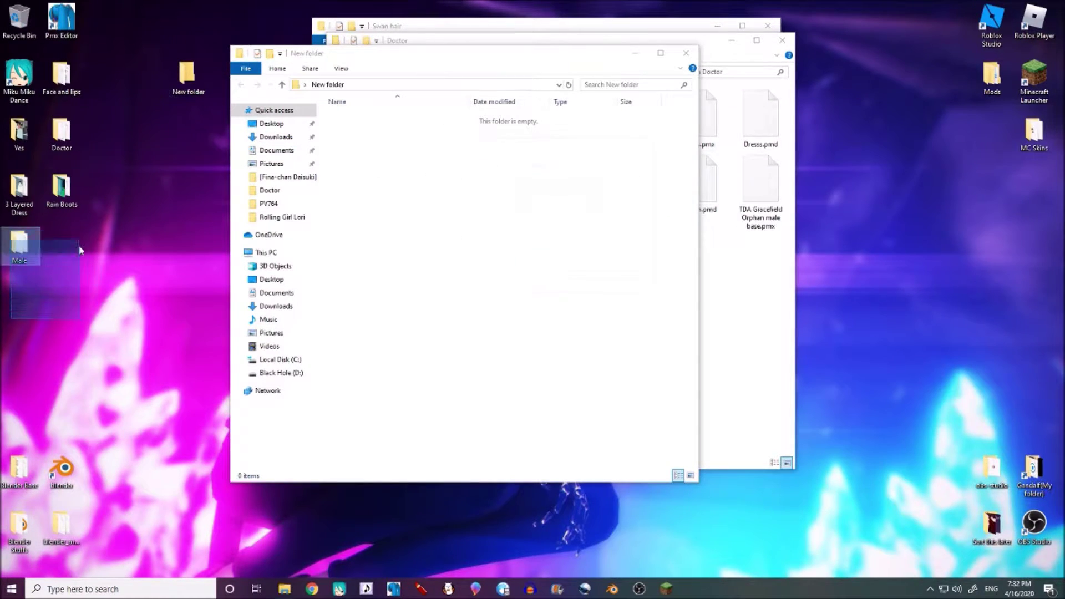
Step: Move boots.pmx from the Rain Boots folder into New folder and back again, and close both folder windows
double_click(71, 195)
click(355, 146)
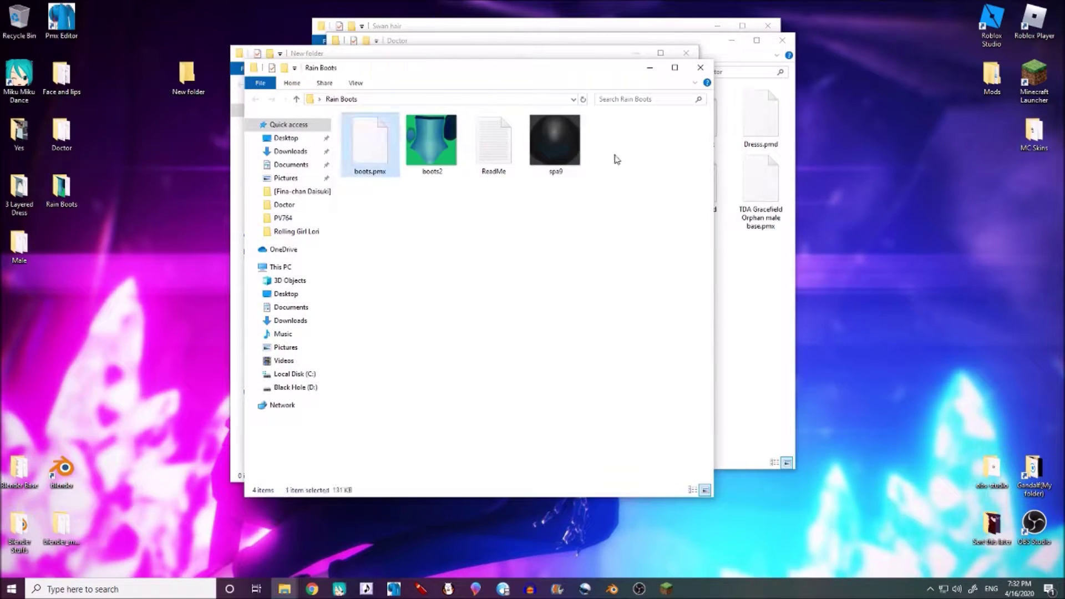
drag(516, 87, 463, 220)
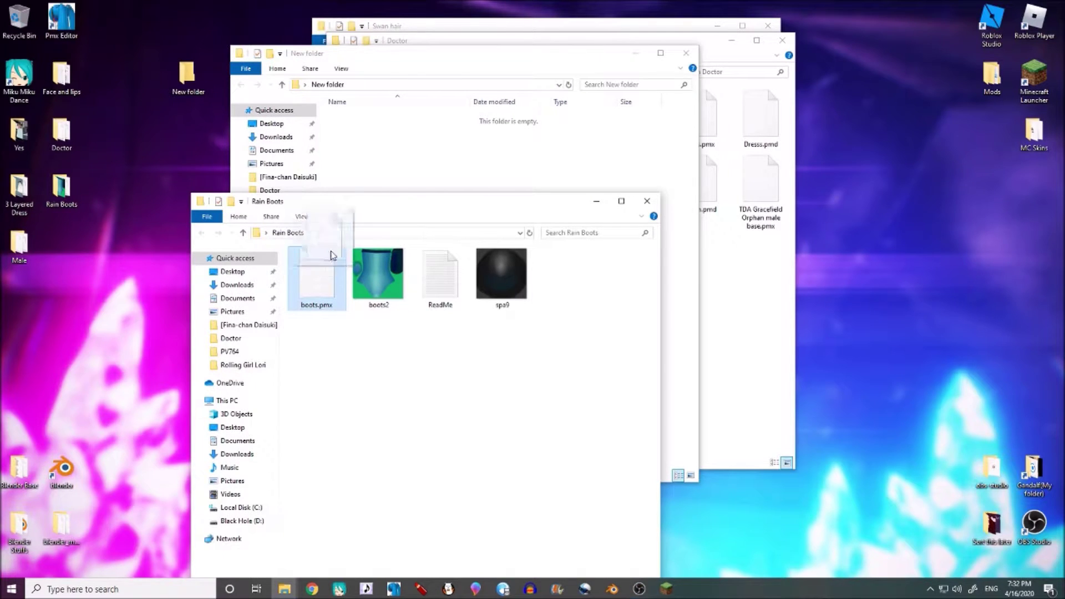
click(395, 134)
key(ctrl+v)
drag(378, 123, 444, 521)
click(648, 203)
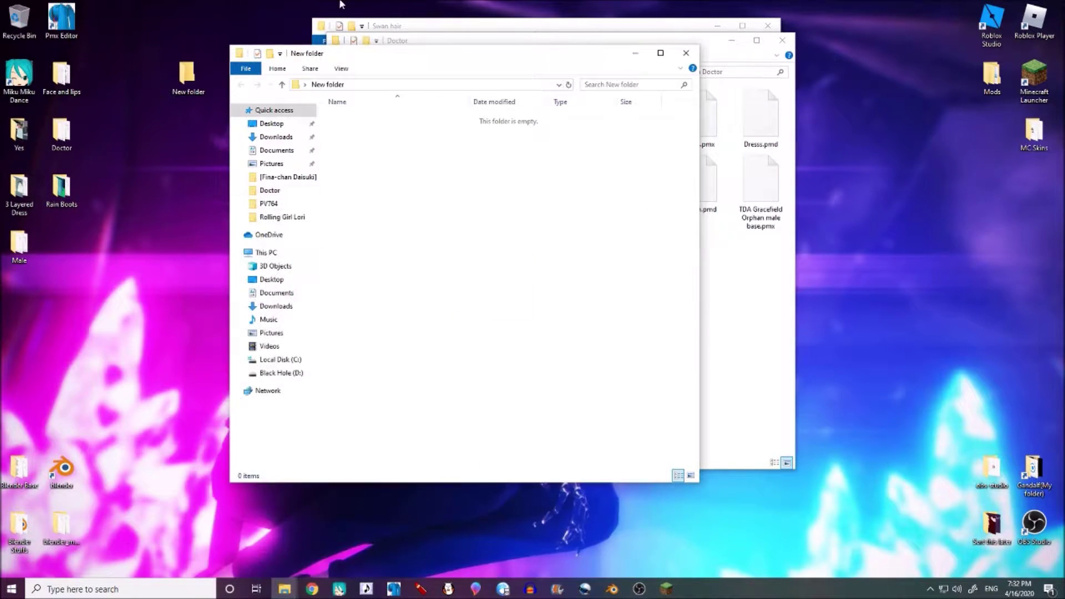
click(687, 54)
Step: Separate the Doctor and Swan hair windows, and return from Swan hair to the For Now search results
drag(518, 45, 320, 91)
click(486, 28)
drag(531, 26, 599, 22)
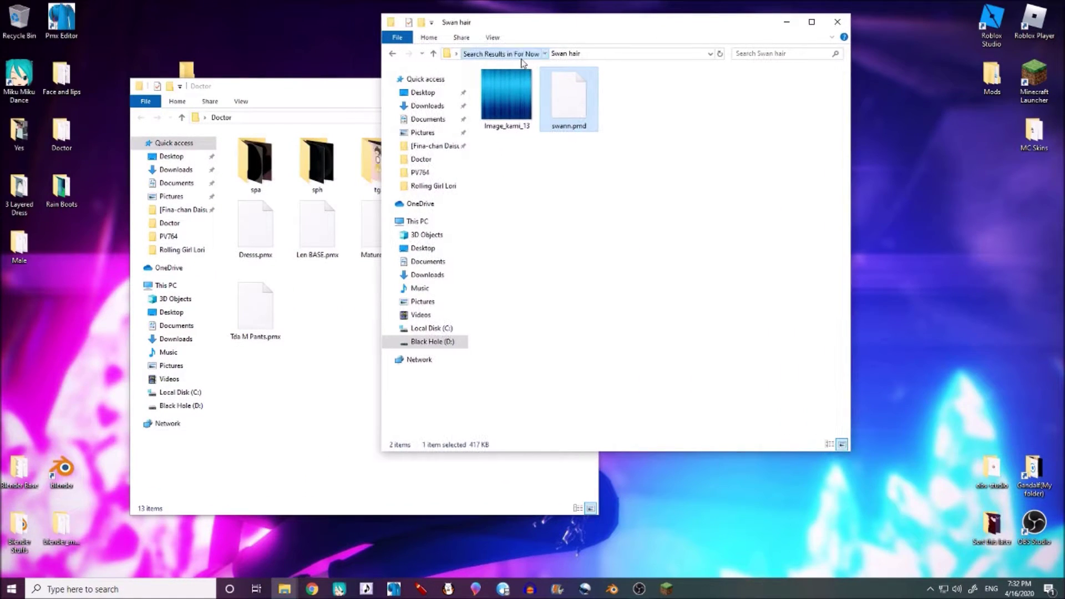
click(499, 53)
click(812, 22)
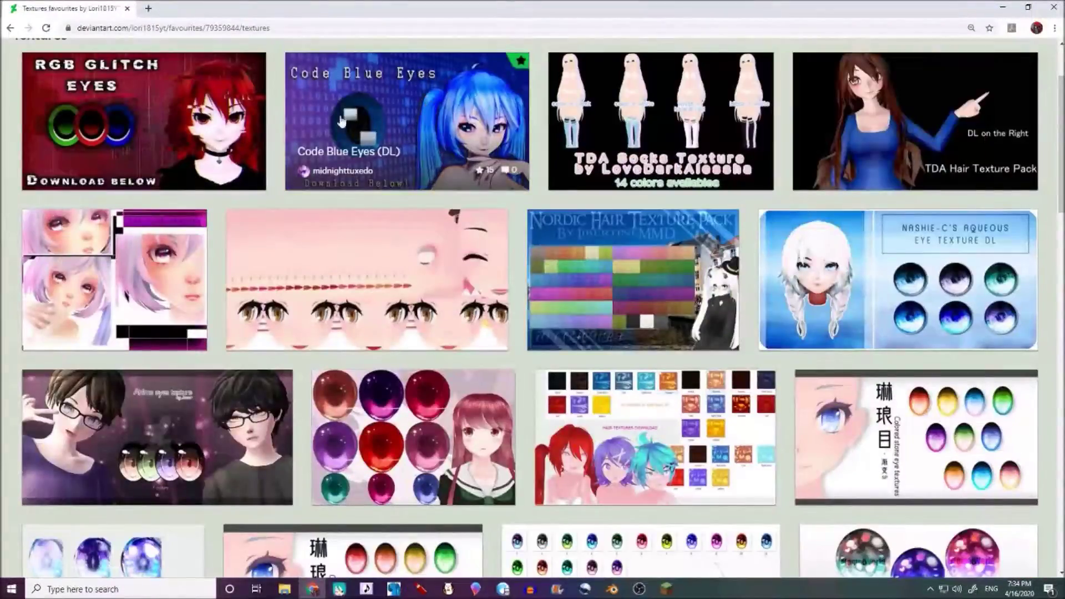
Step: In Chrome, open Code Blue Eyes (DL) from the DeviantArt Textures favourites in a new tab and restore the window to a smaller size
right_click(369, 83)
click(395, 90)
click(224, 10)
drag(404, 5, 565, 17)
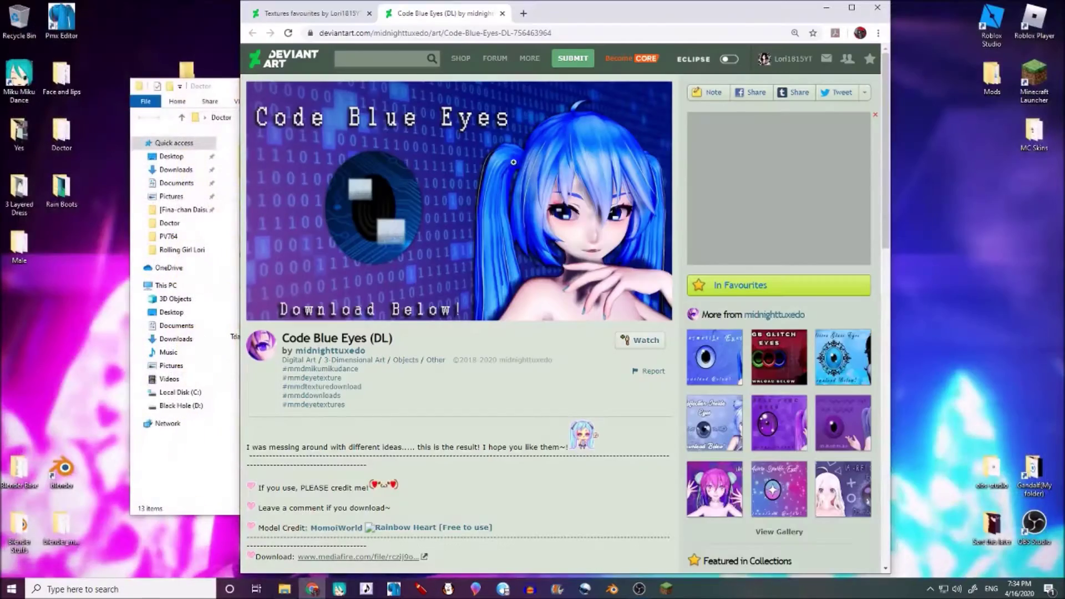
Step: Download the Code Blue Eye PNG through the page's MediaFire link and place the file on the desktop
scroll(448, 344, down, 3)
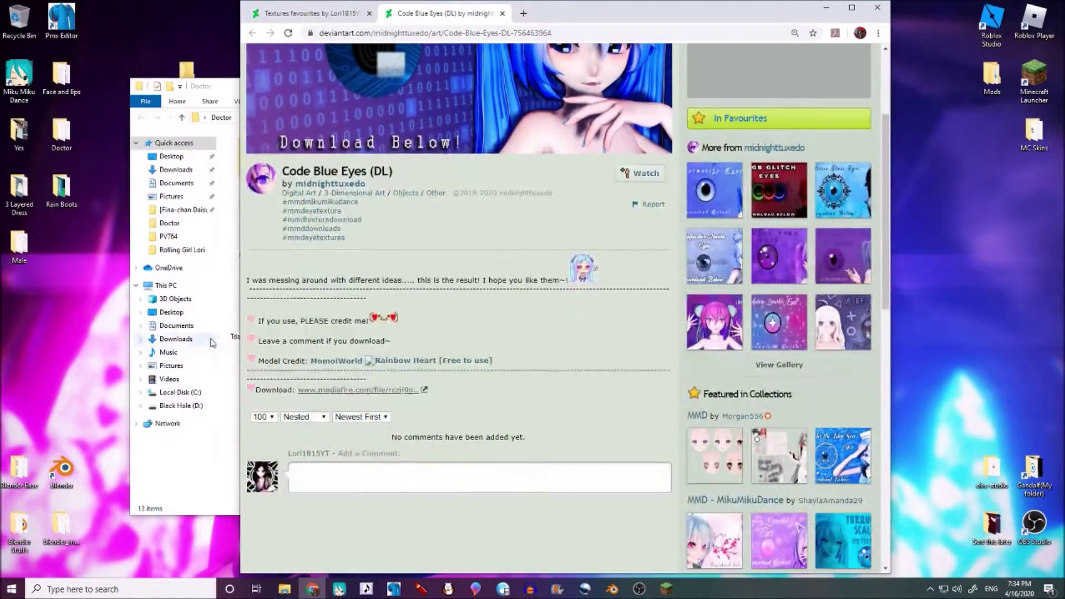
click(333, 390)
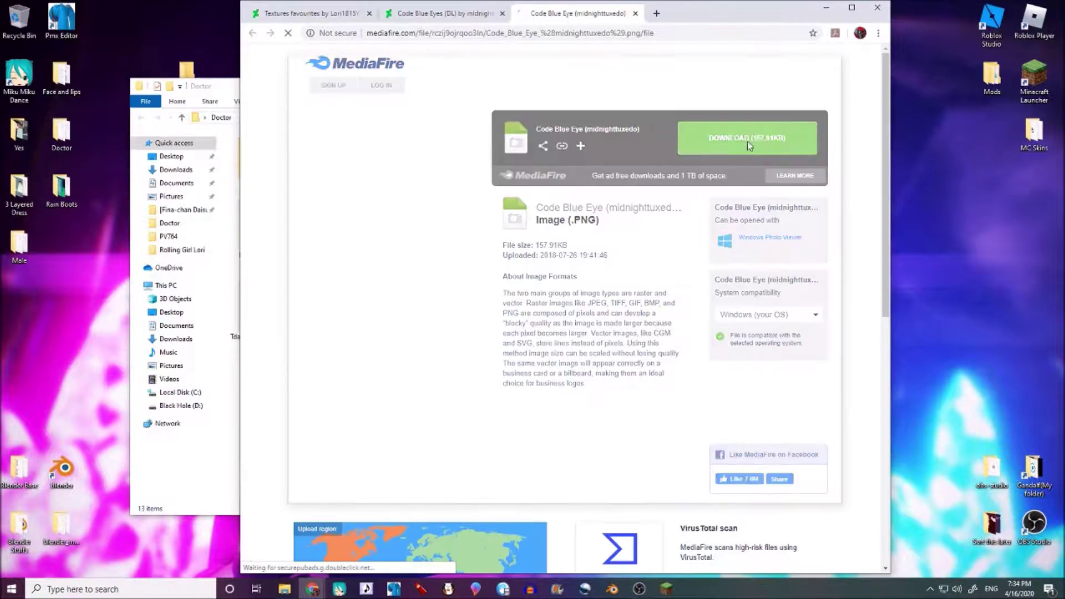
click(761, 143)
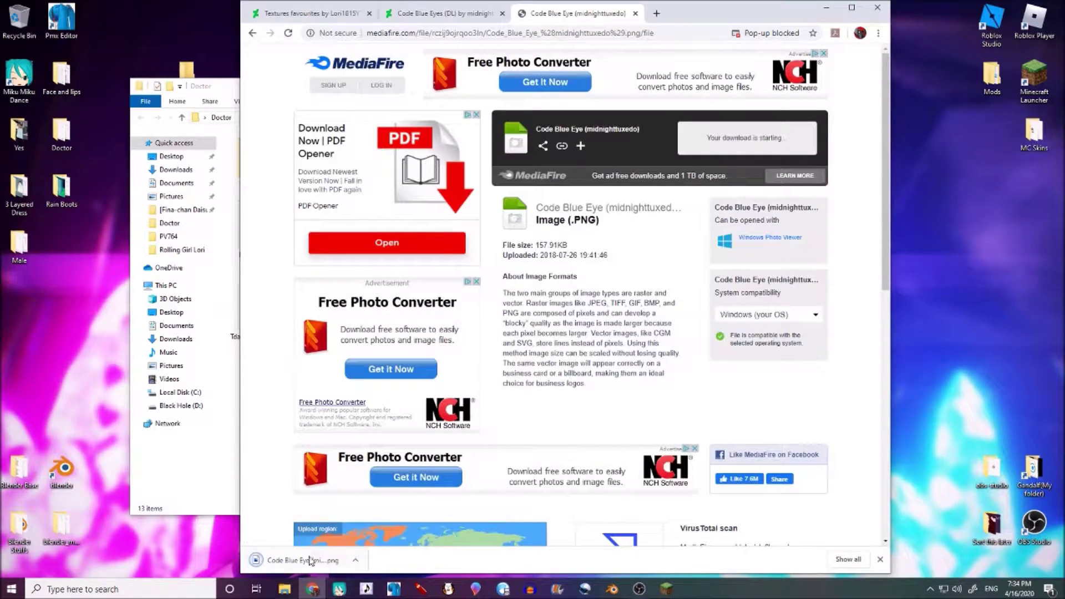
drag(300, 561, 89, 302)
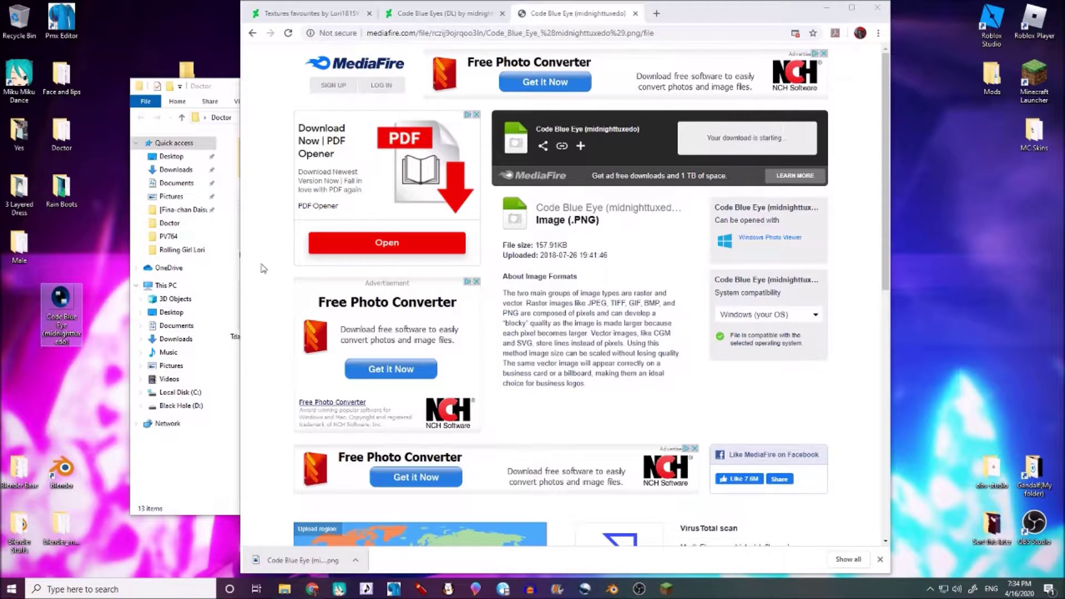
Step: Copy the Code Blue Eye image into the Doctor folder's tga subfolder and close the folder window
click(218, 422)
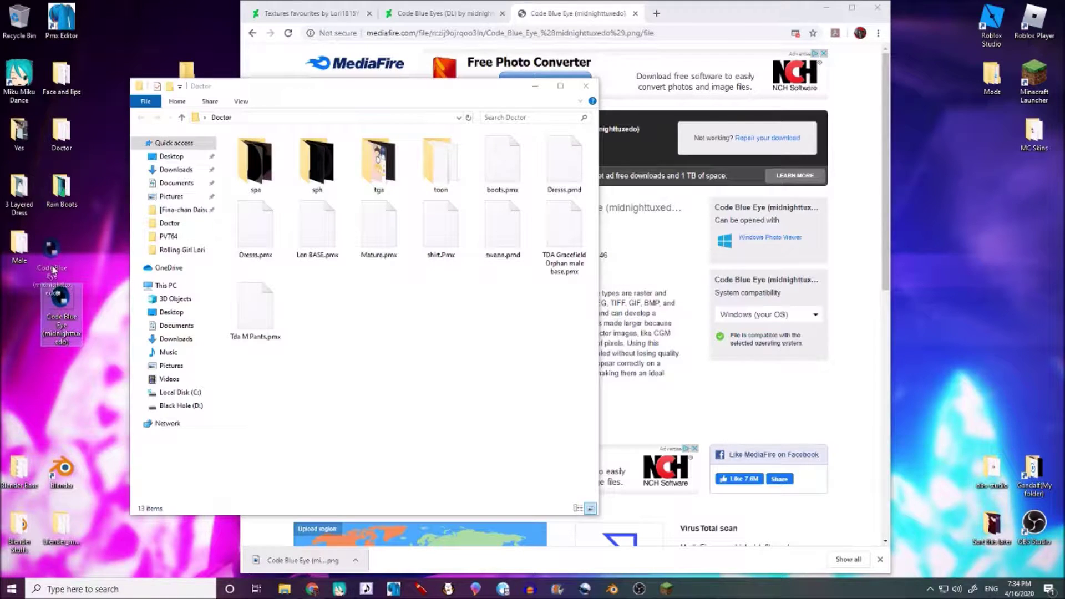
drag(71, 309, 71, 253)
double_click(379, 161)
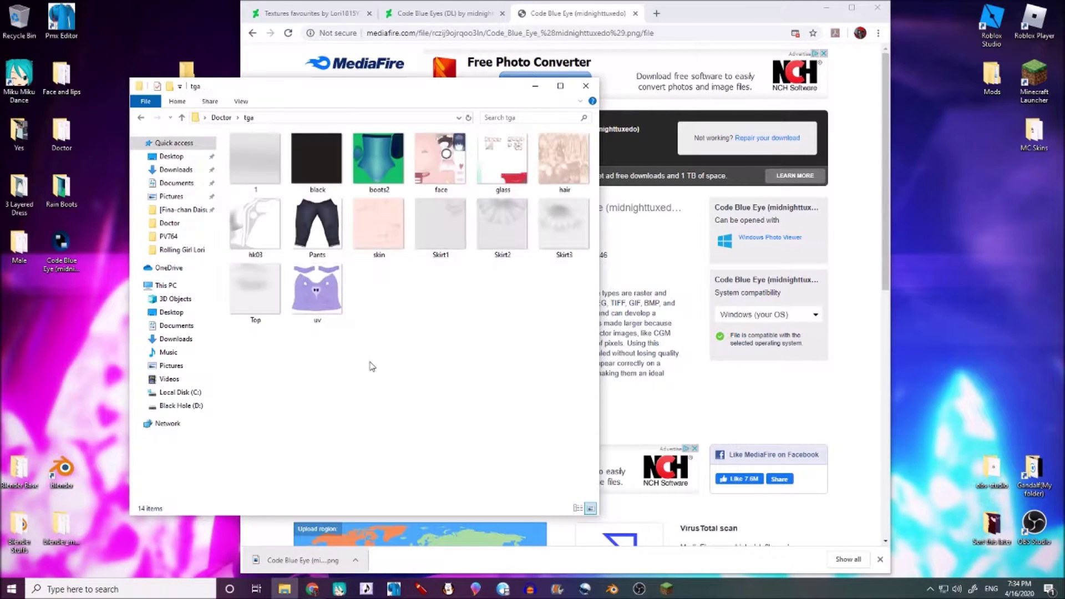
key(ctrl+v)
click(586, 85)
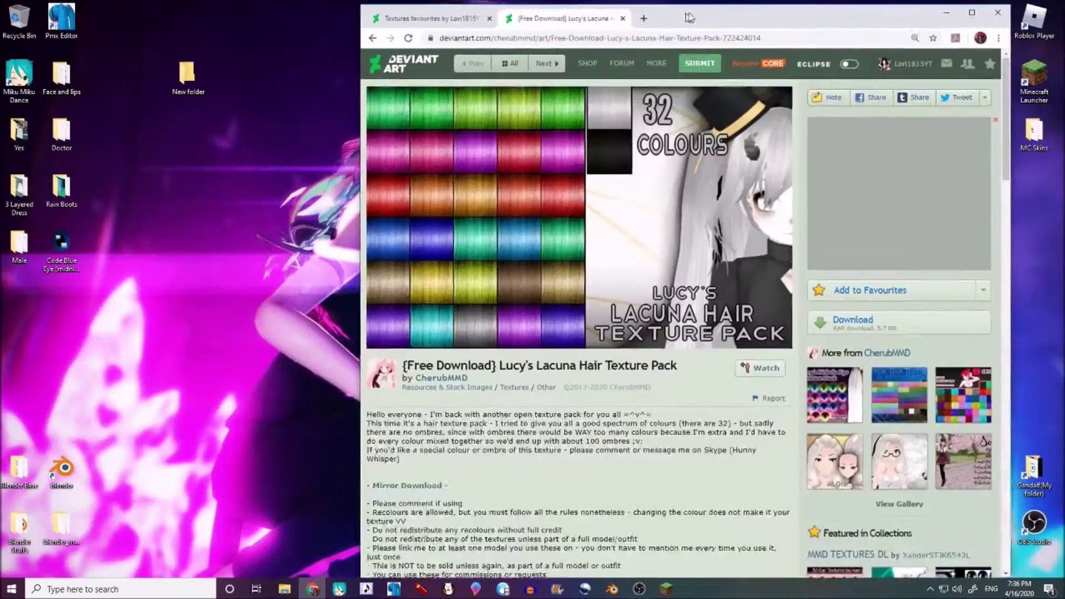
Step: Add Lucy's Lacuna Hair Texture Pack to favourites, download its RAR archive and place it on the desktop
drag(689, 17, 696, 13)
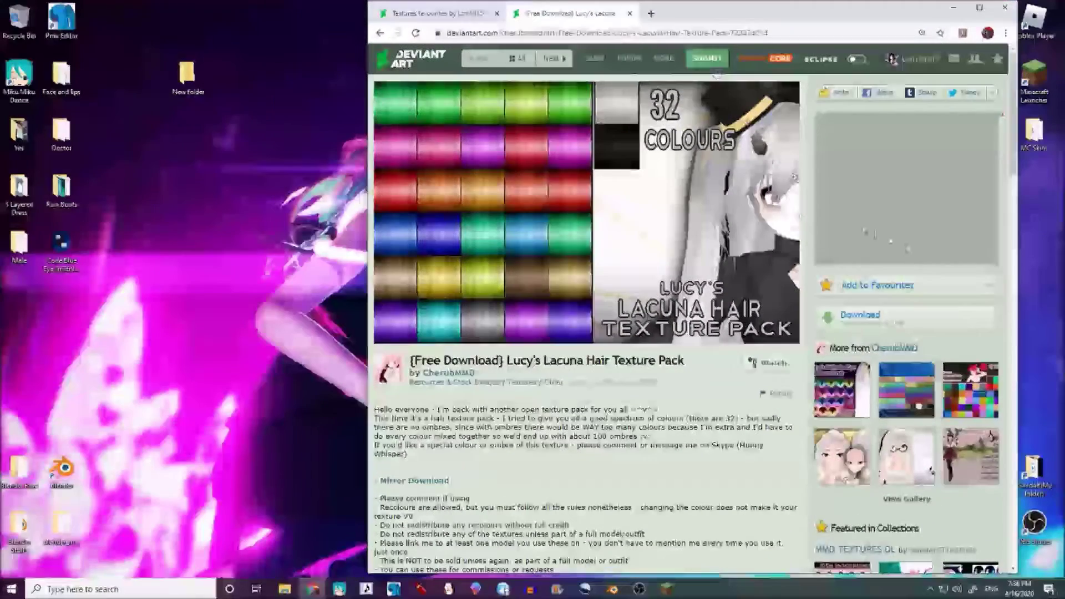
click(990, 285)
click(924, 345)
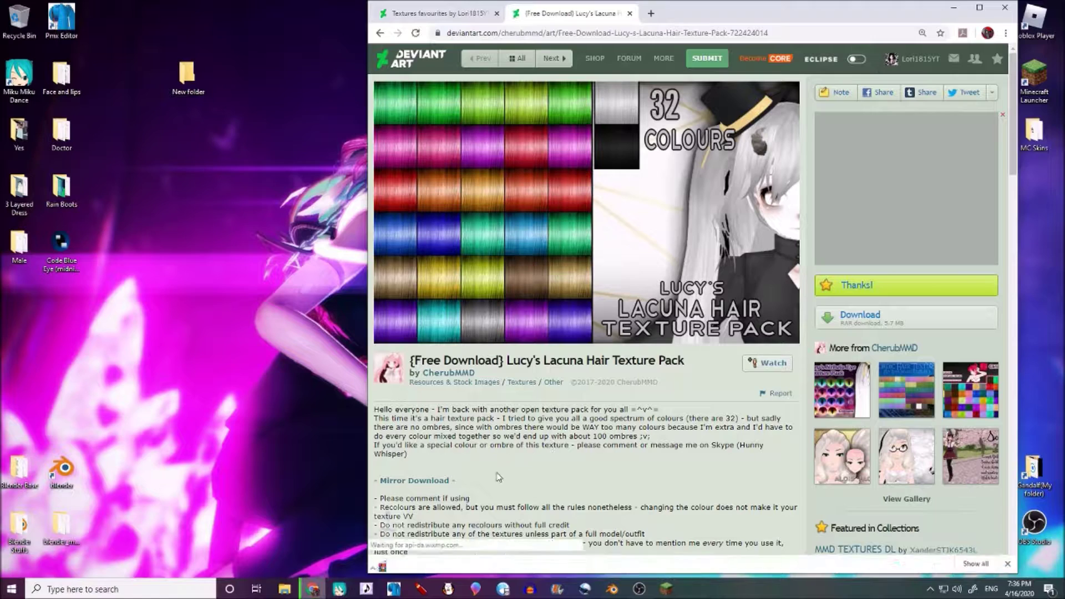
drag(417, 559, 191, 338)
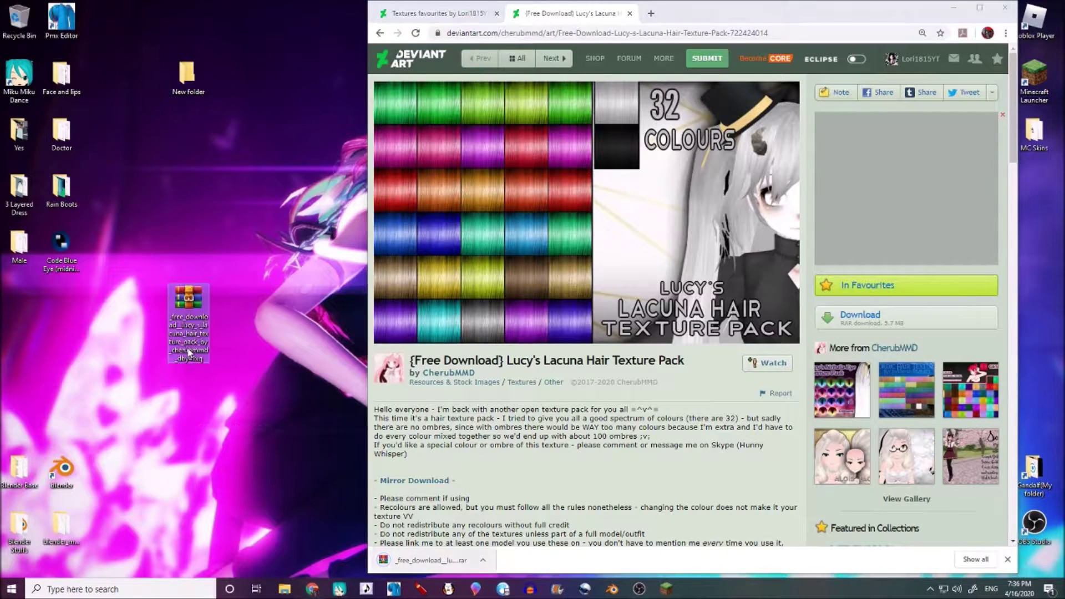
Step: Extract the hair texture archive onto the desktop and delete the RAR file
right_click(188, 303)
click(61, 139)
key(Delete)
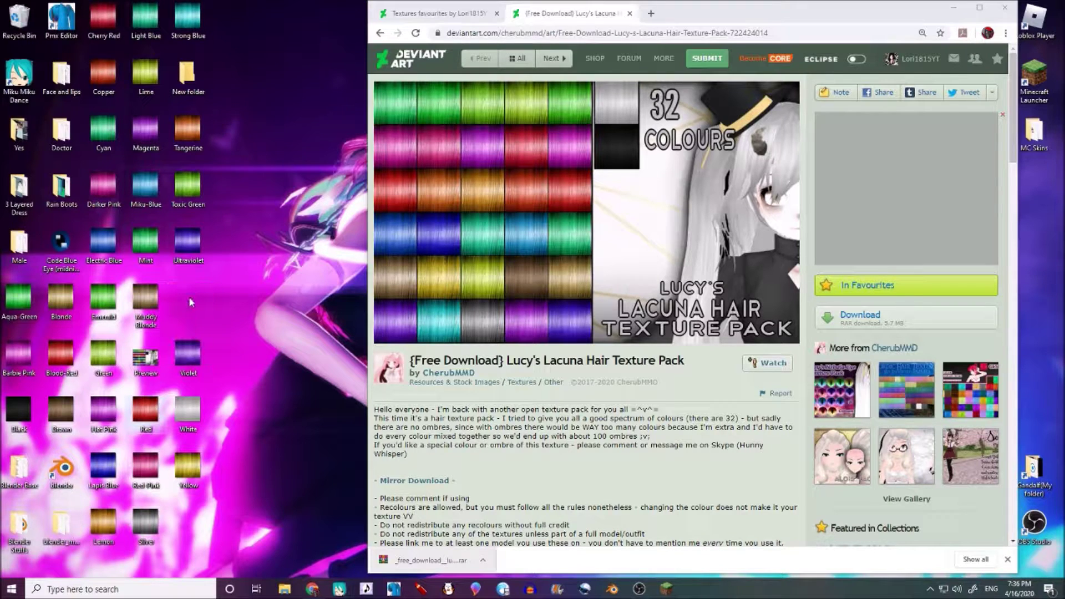
Step: Minimize the browser and create a desktop folder named "Hair texture"
click(953, 7)
right_click(306, 40)
click(344, 150)
text(Hair texture)
Step: Move all extracted hair colour images from the desktop into the Hair texture folder
drag(84, 2, 210, 547)
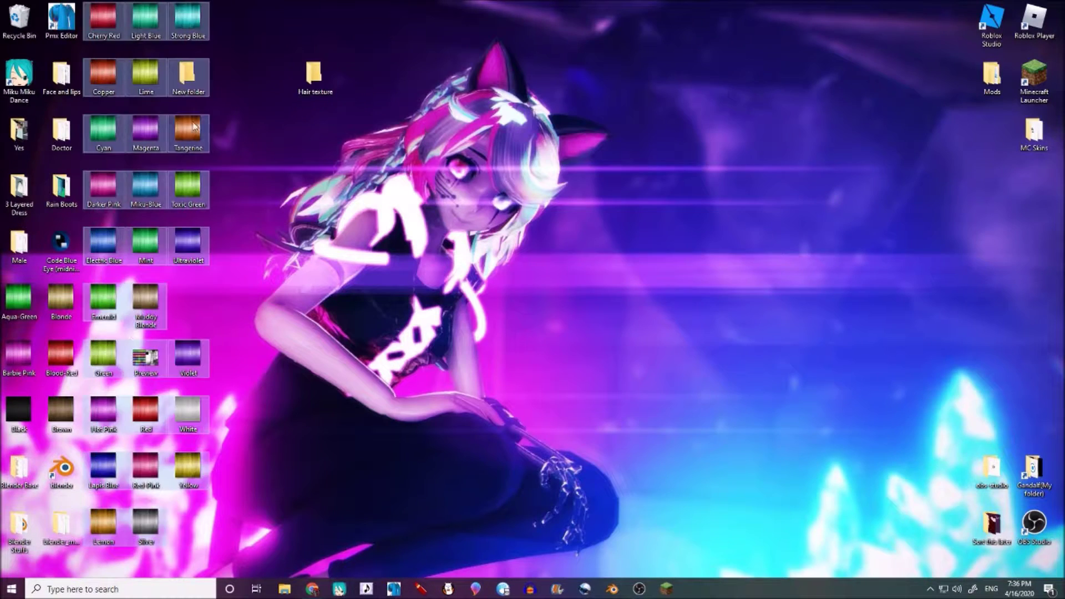
drag(145, 303, 314, 78)
drag(121, 276, 2, 433)
drag(60, 355, 15, 304)
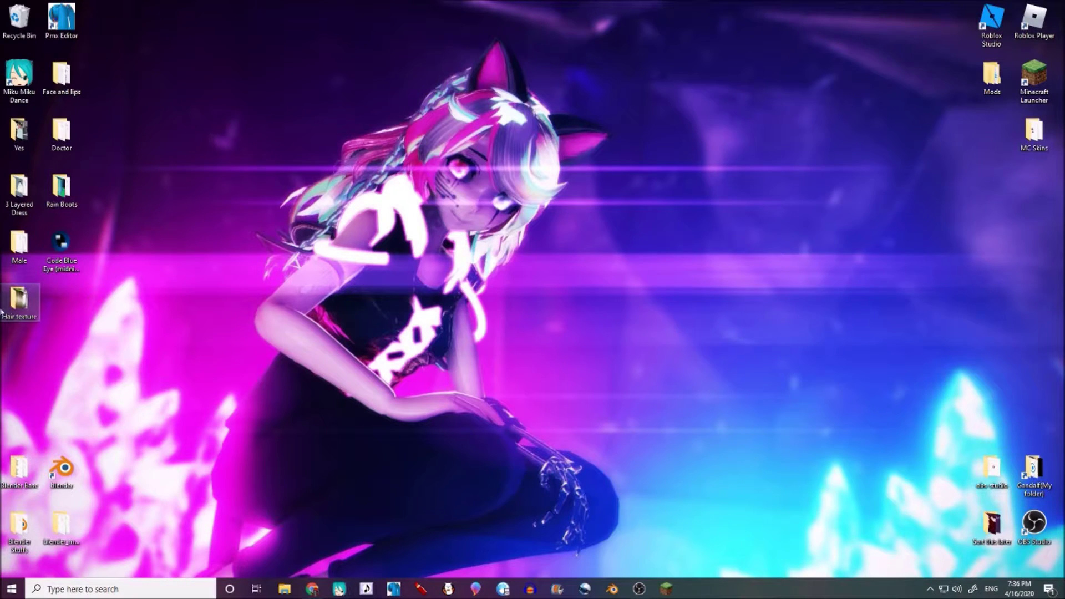
Step: Examine the blue shades in the Hair texture folder, including Lapis Blue and Electric Blue, and close the folder
double_click(33, 302)
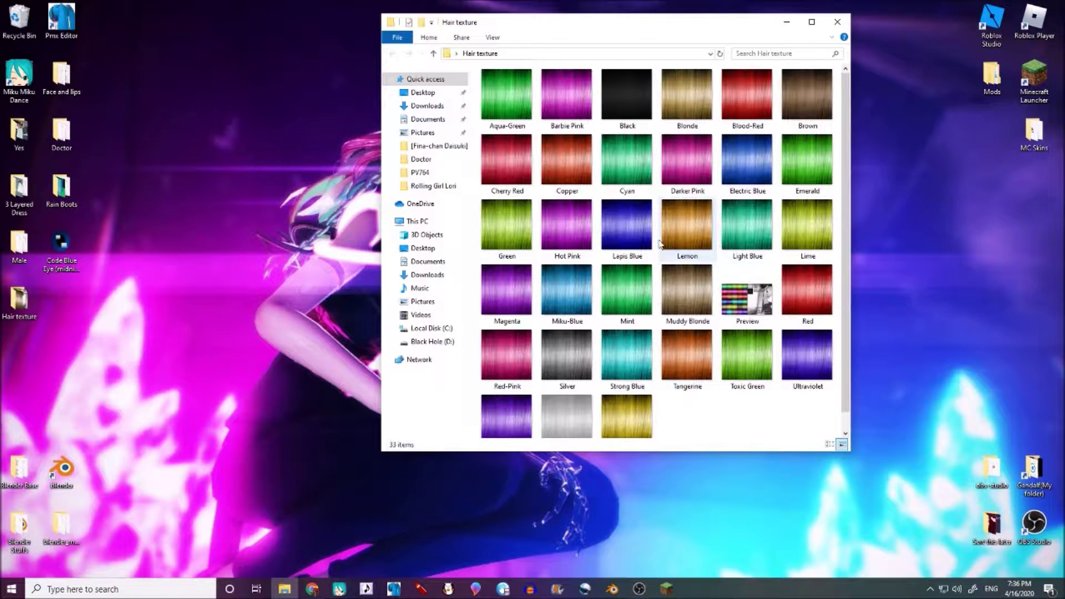
scroll(722, 390, down, 1)
click(629, 214)
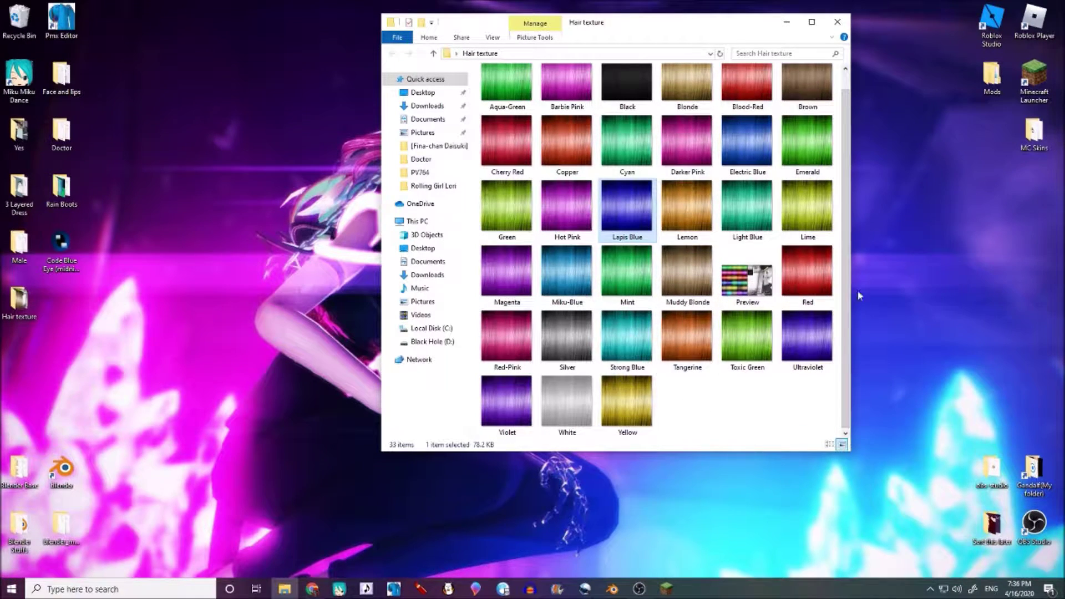
scroll(729, 225, up, 1)
click(746, 162)
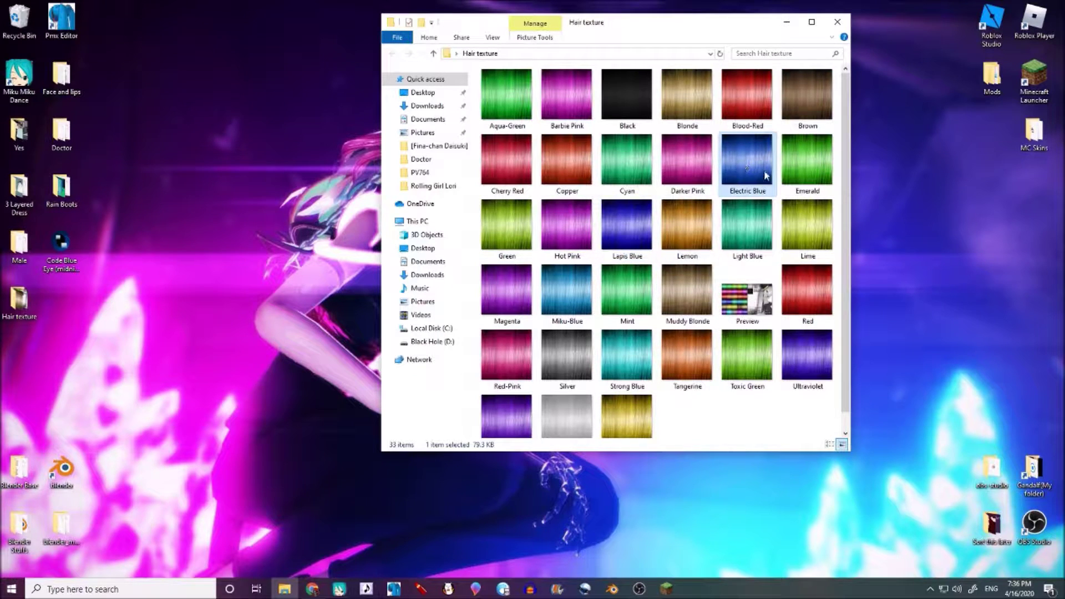
click(832, 23)
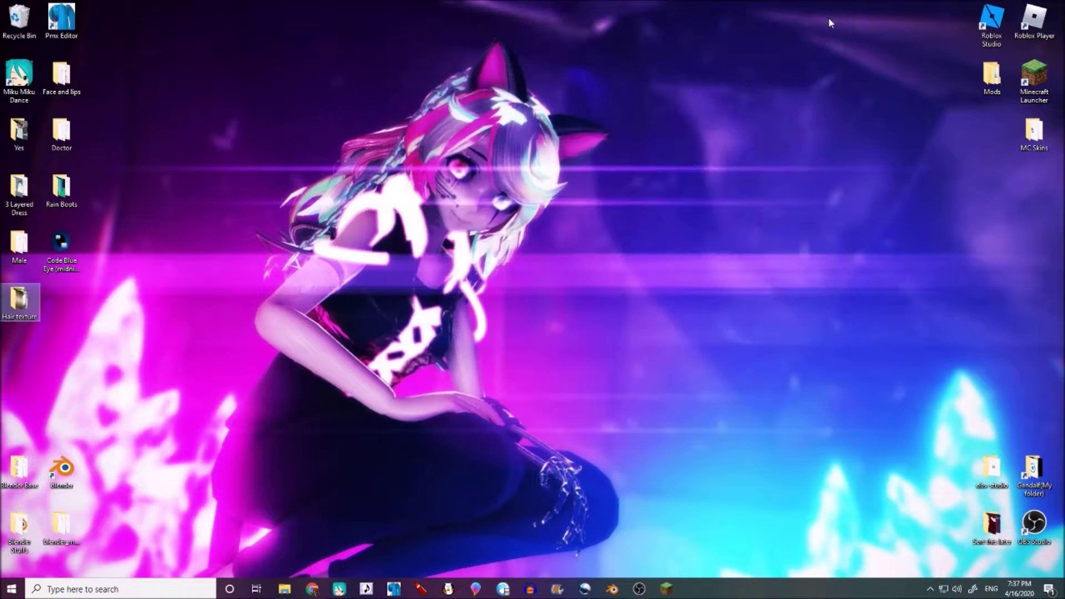
Step: Paste the Electric Blue hair texture into the tga folder inside Doctor, return to the Doctor folder, and close it
double_click(61, 145)
double_click(630, 97)
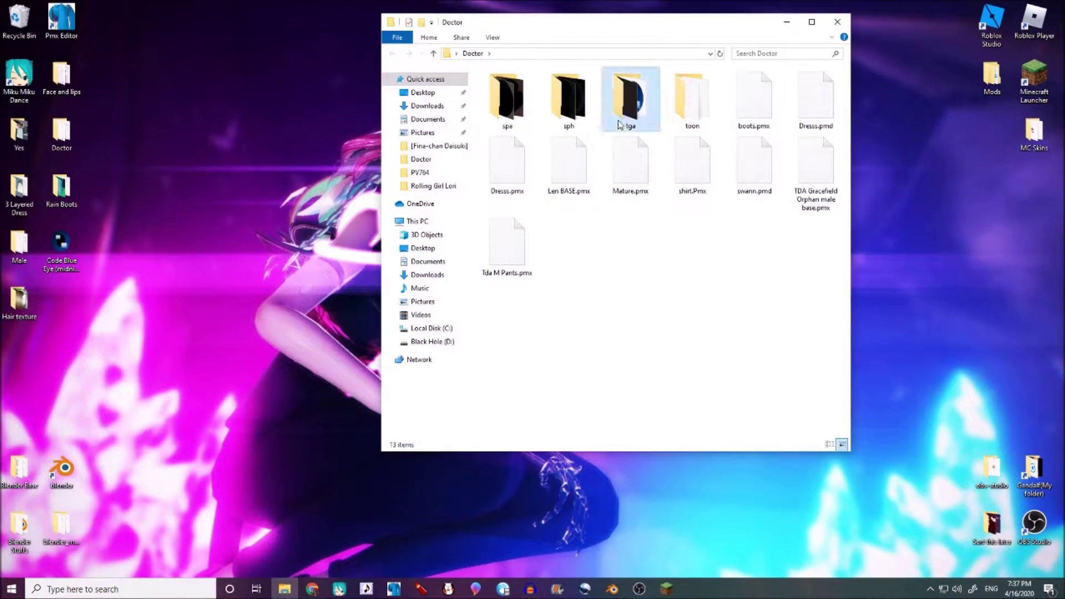
key(ctrl+v)
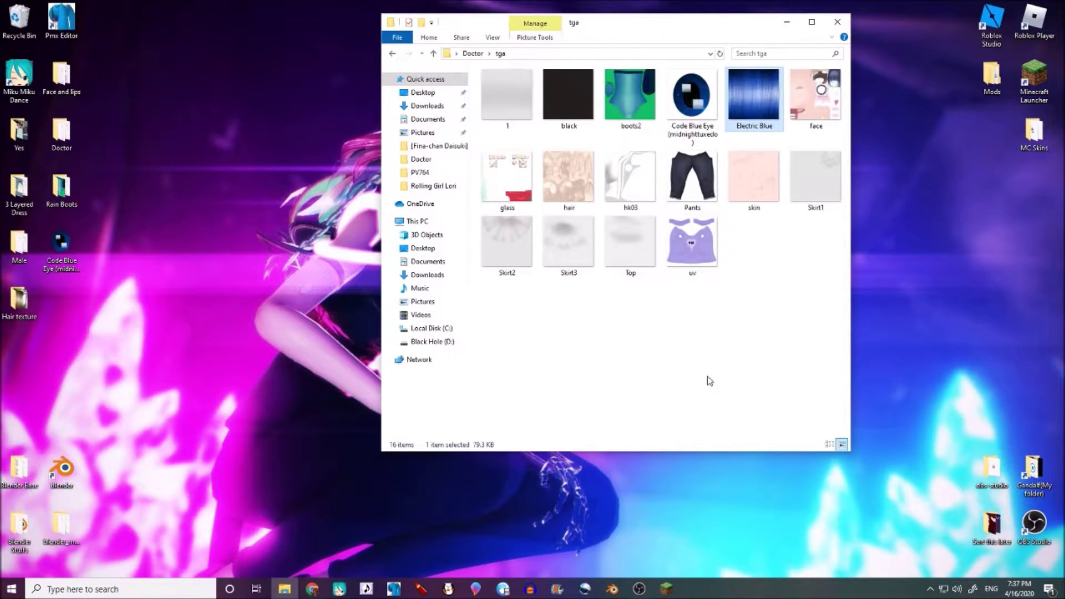
click(685, 347)
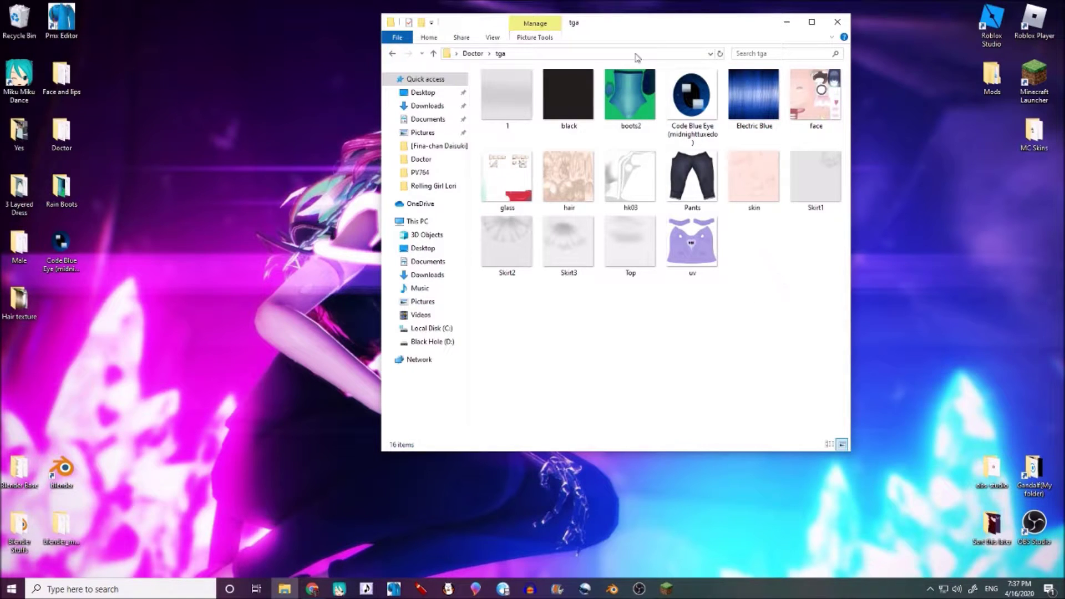
click(392, 53)
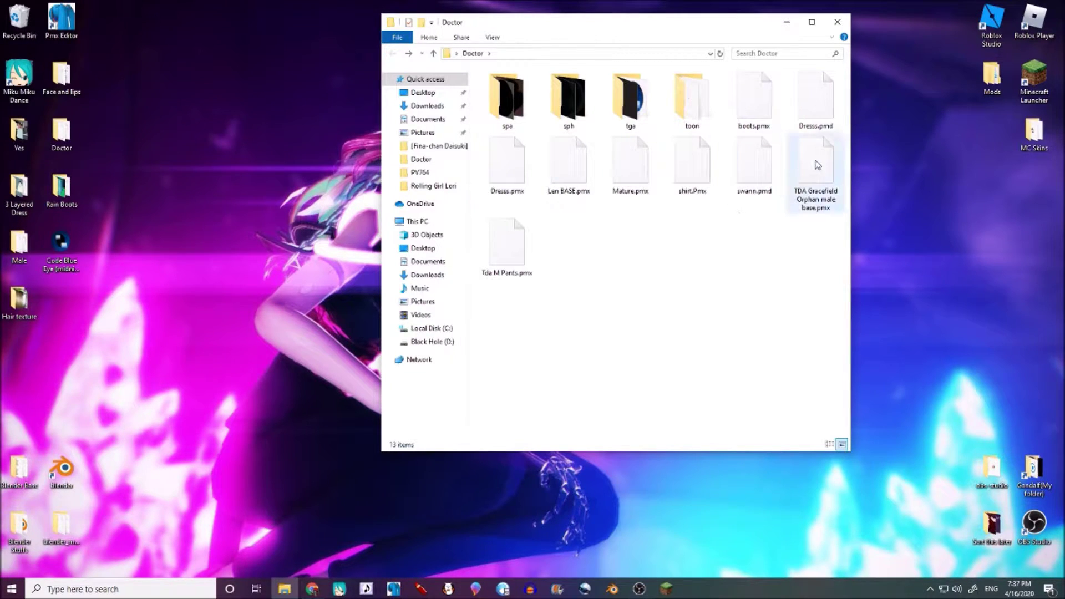
click(836, 22)
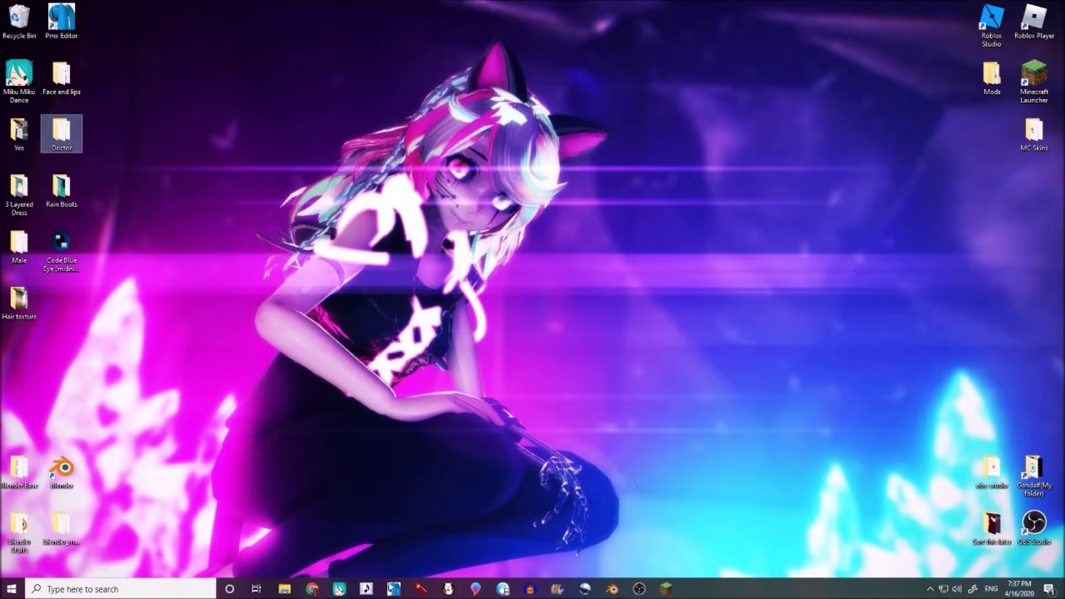
Step: Launch Pmx Editor and maximize its PmxView model window
click(312, 590)
click(313, 589)
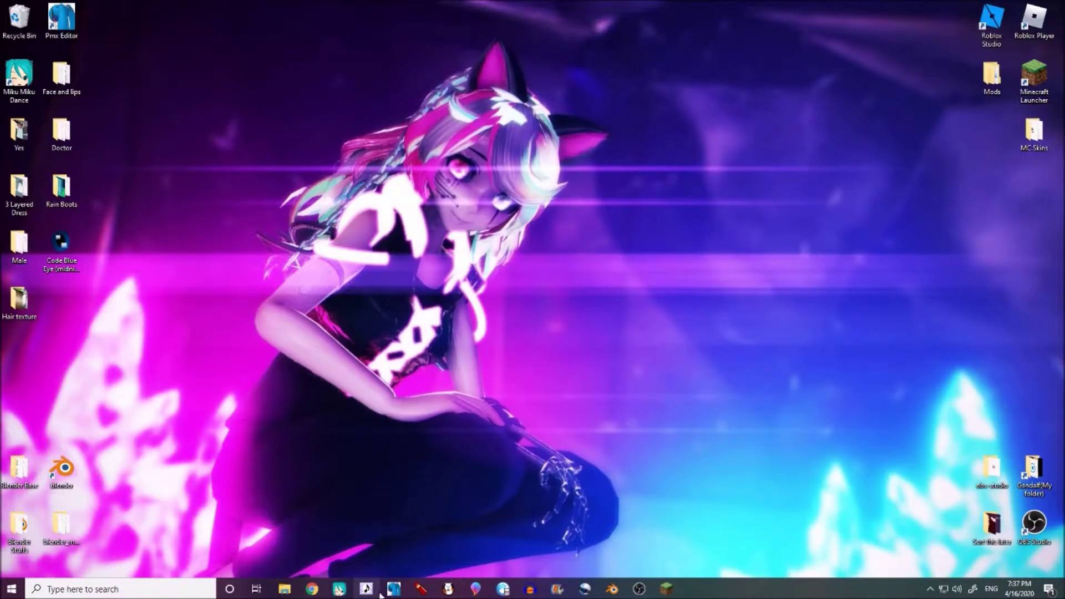
click(394, 591)
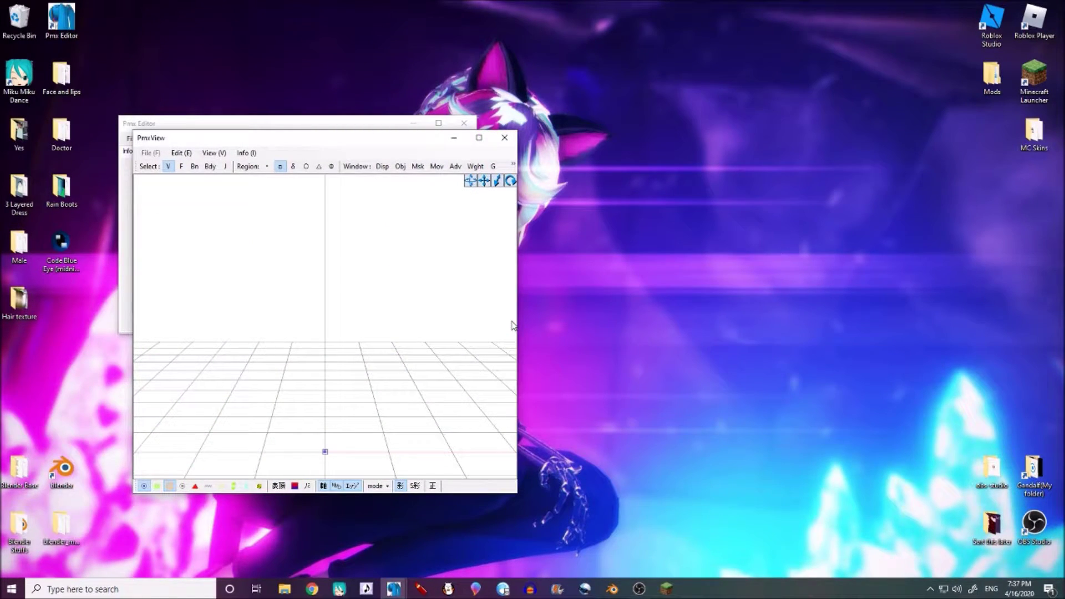
click(479, 138)
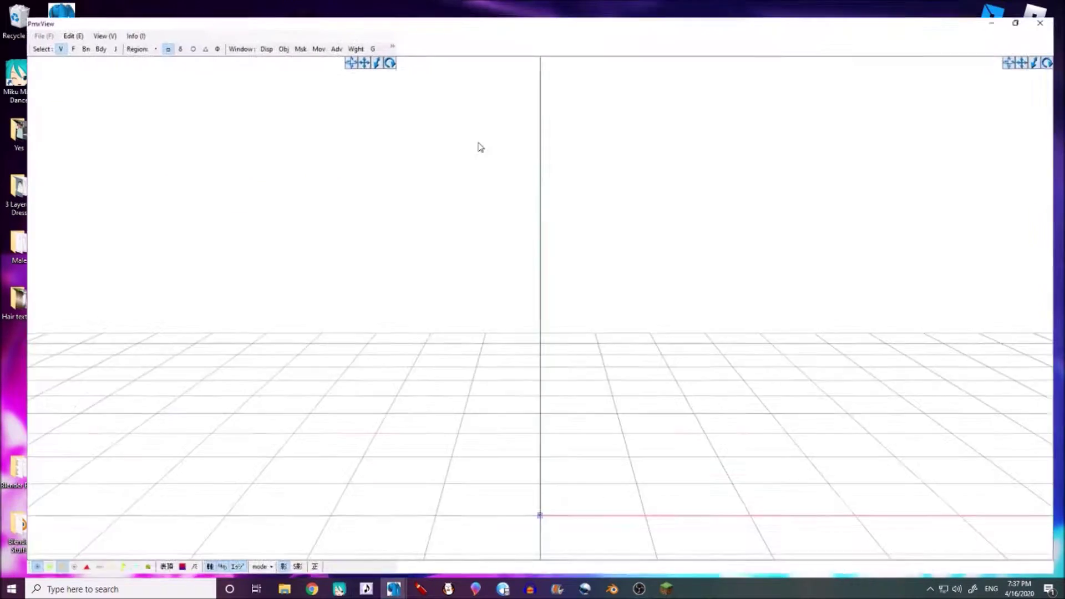
mouse_move(394, 588)
click(353, 531)
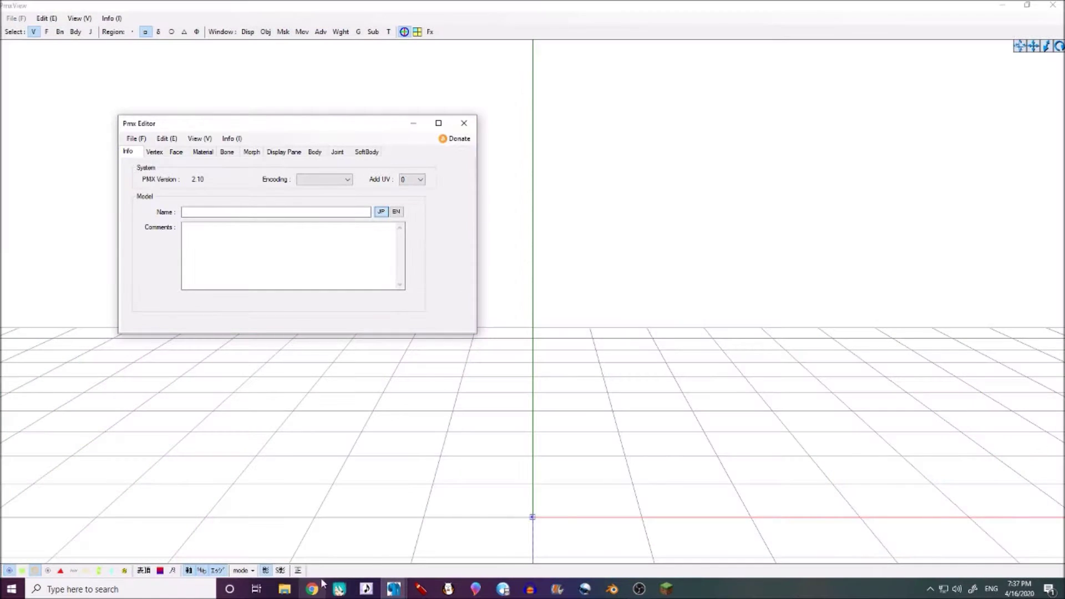
click(403, 481)
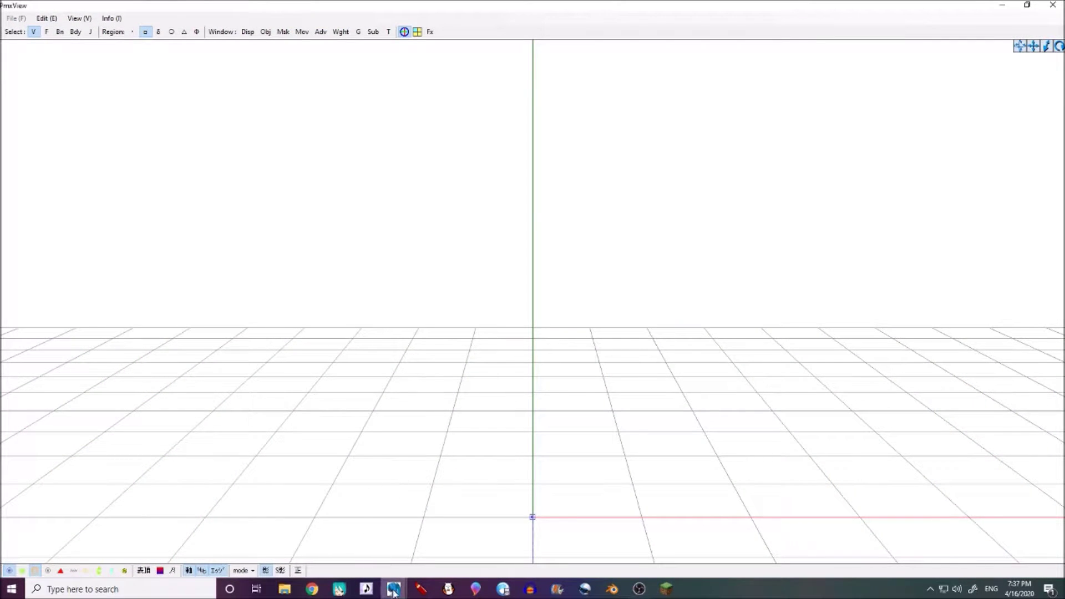
Step: Bring the Pmx Editor window forward and load Len BASE.pmx from the Doctor folder on the desktop
mouse_move(393, 588)
click(335, 540)
click(131, 140)
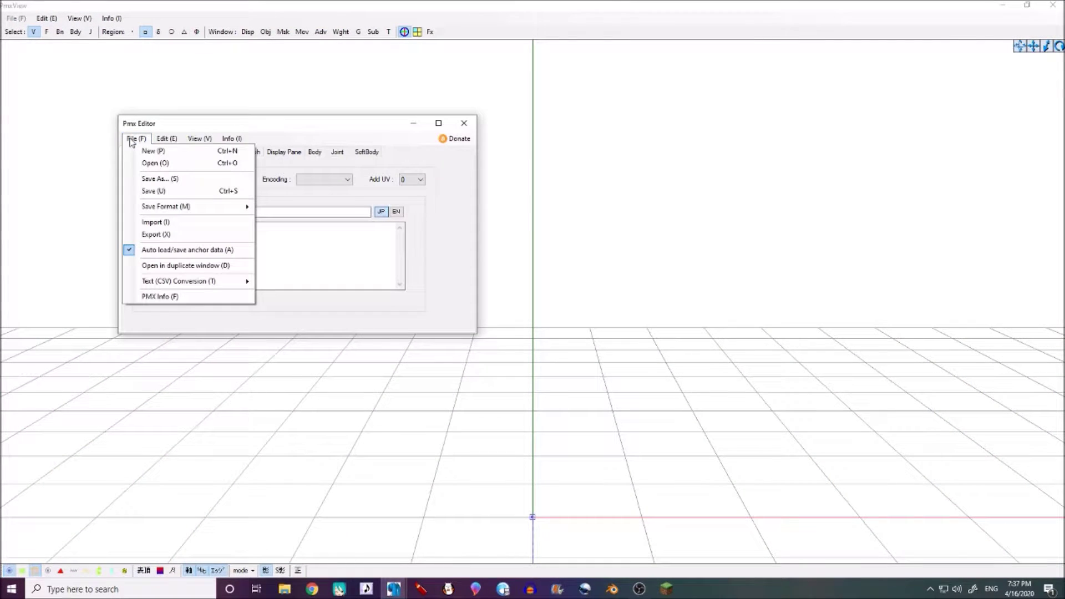
click(227, 118)
drag(227, 118, 185, 103)
click(91, 123)
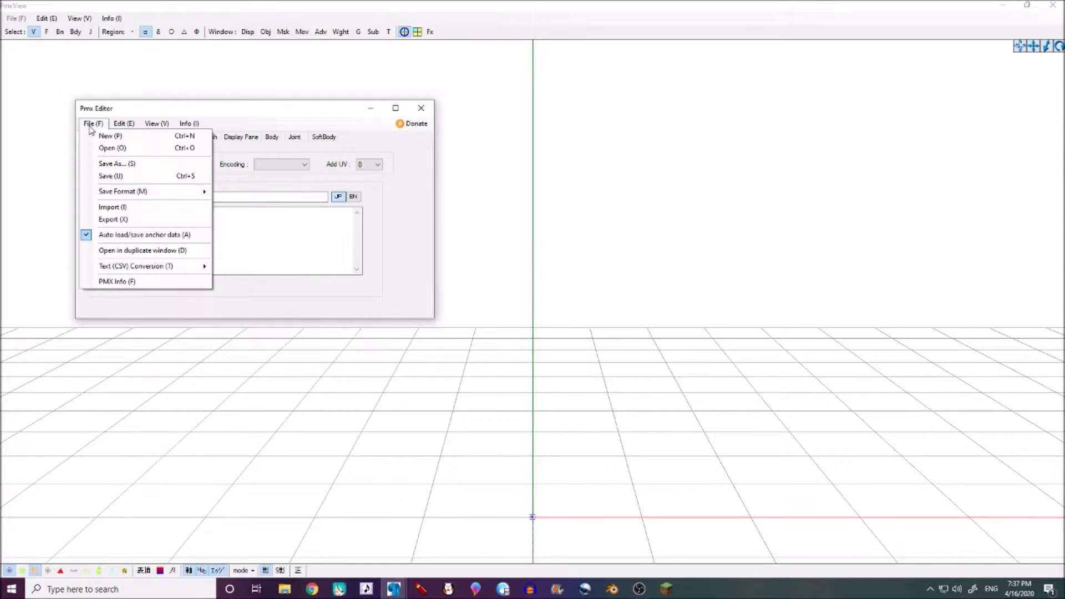
click(108, 148)
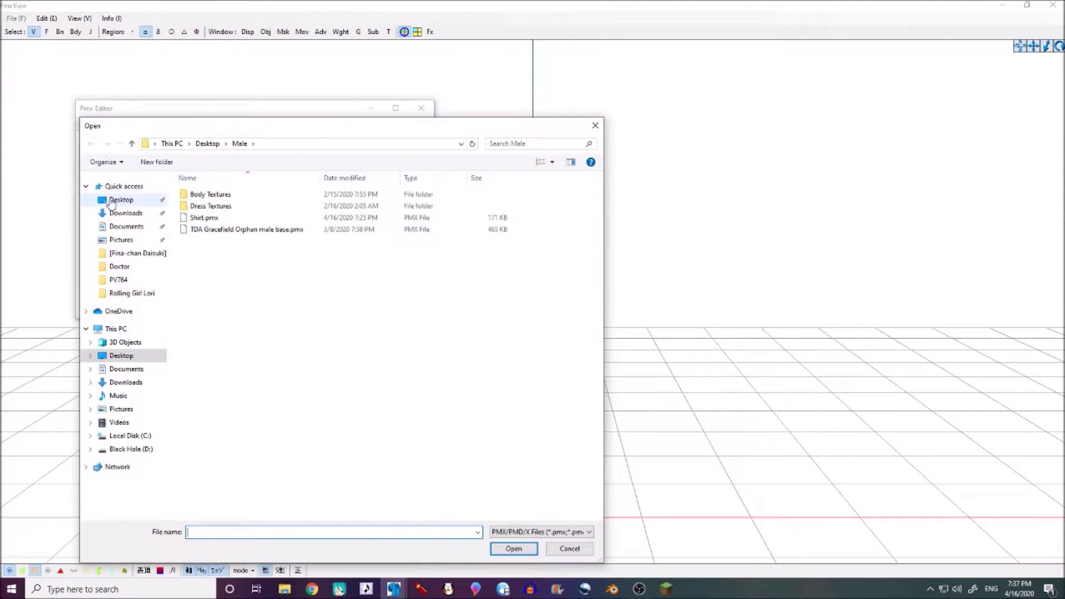
click(112, 202)
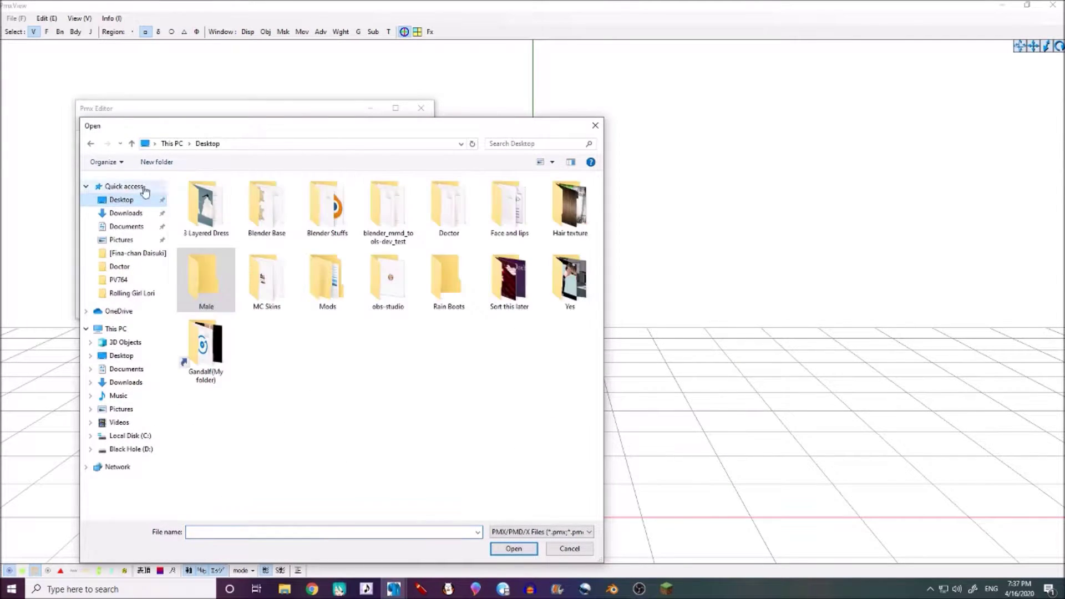
double_click(452, 203)
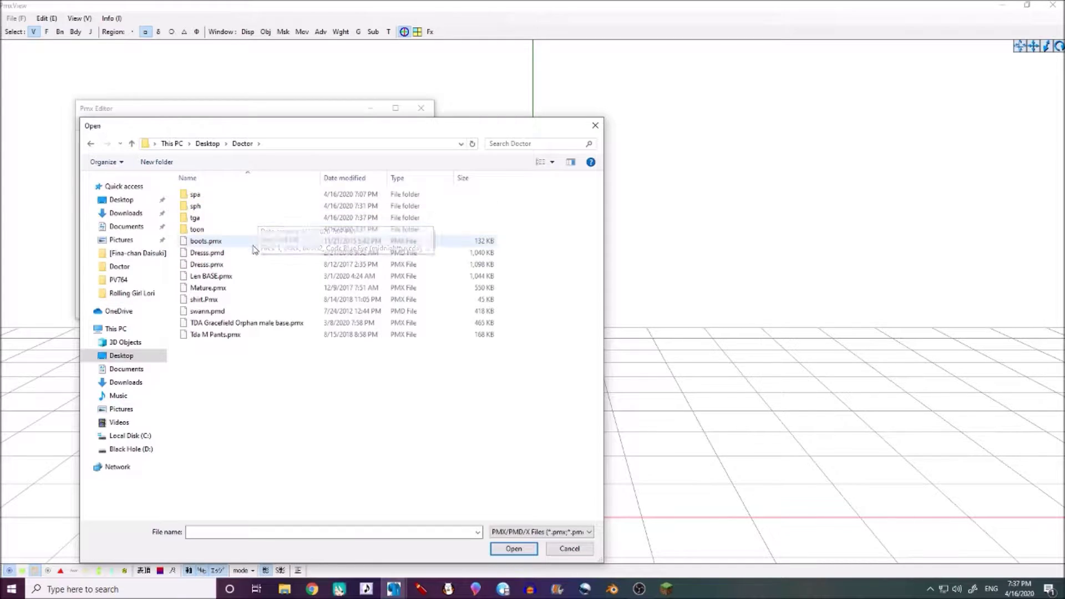
double_click(240, 276)
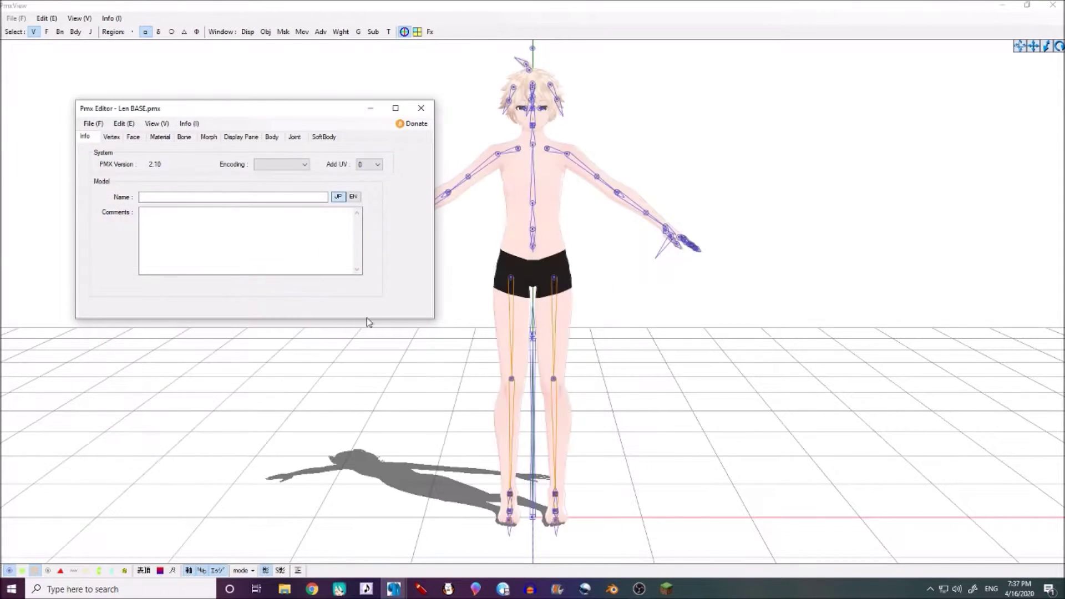
Step: Examine the loaded model's head and hair from the side and front
middle_drag(543, 215, 538, 224)
right_drag(538, 224, 311, 230)
scroll(481, 218, up, 8)
right_drag(452, 222, 417, 238)
scroll(428, 219, up, 5)
scroll(537, 244, down, 2)
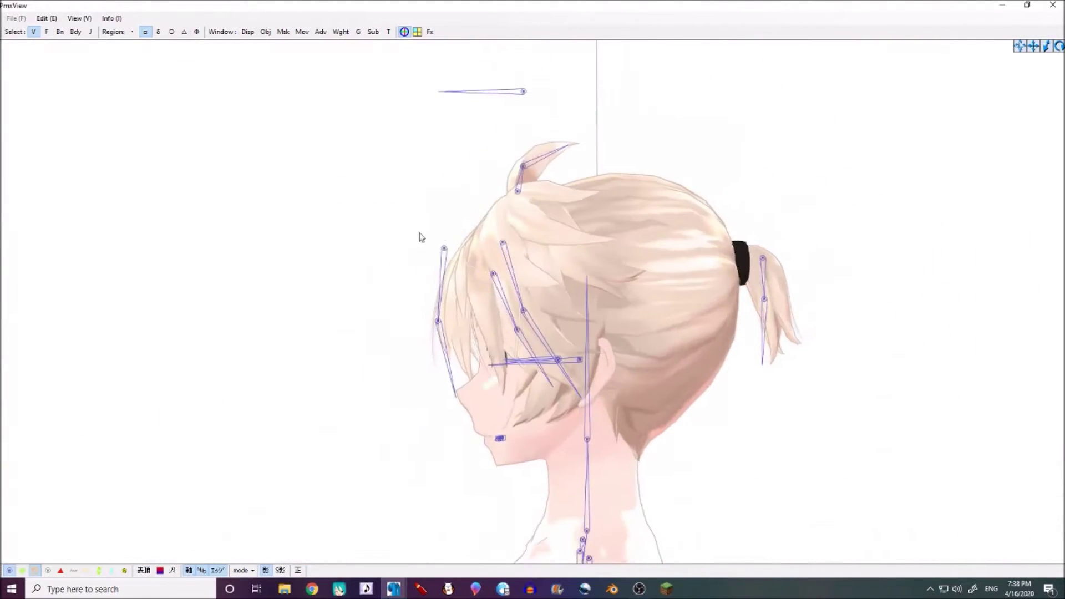
key(r)
scroll(633, 302, up, 5)
middle_drag(630, 271, 632, 309)
scroll(633, 299, up, 3)
scroll(627, 326, up, 2)
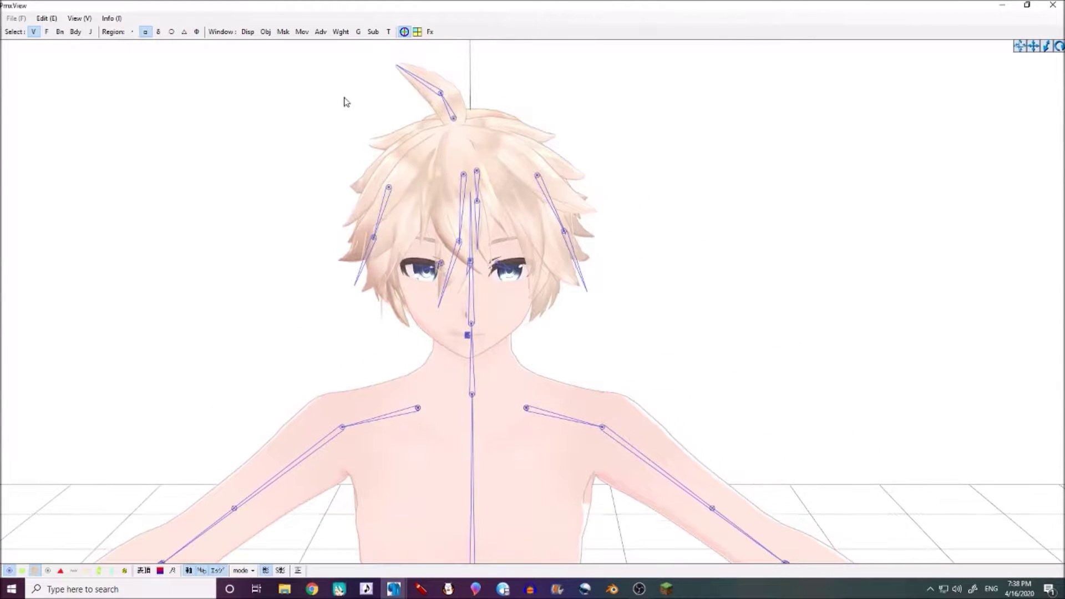
Step: Open the Vertex/Masking window beside the model and turn on the vertex display
click(283, 32)
drag(97, 27, 157, 70)
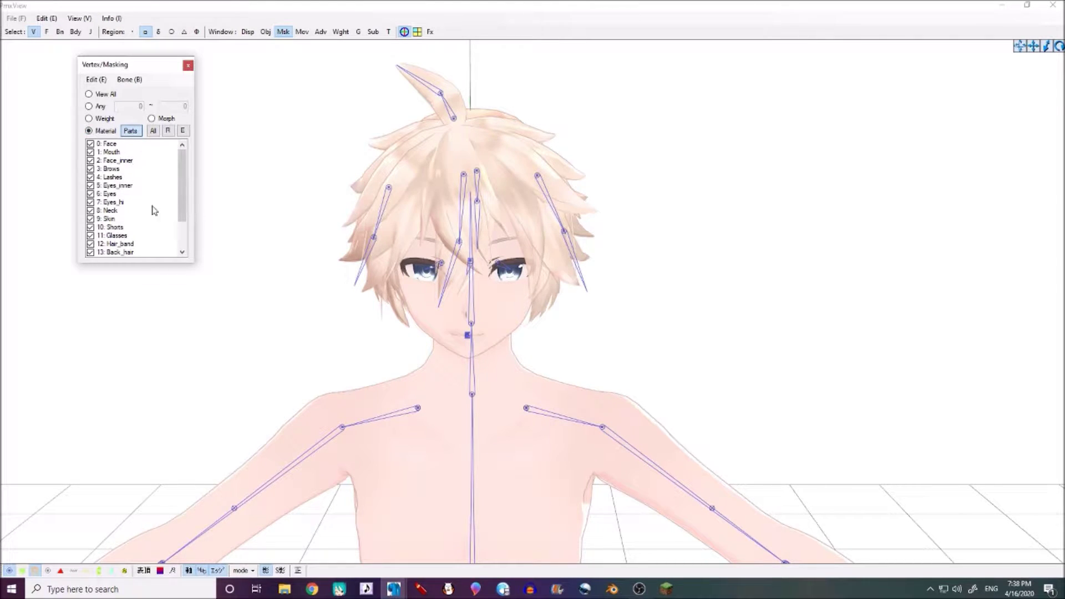
click(104, 144)
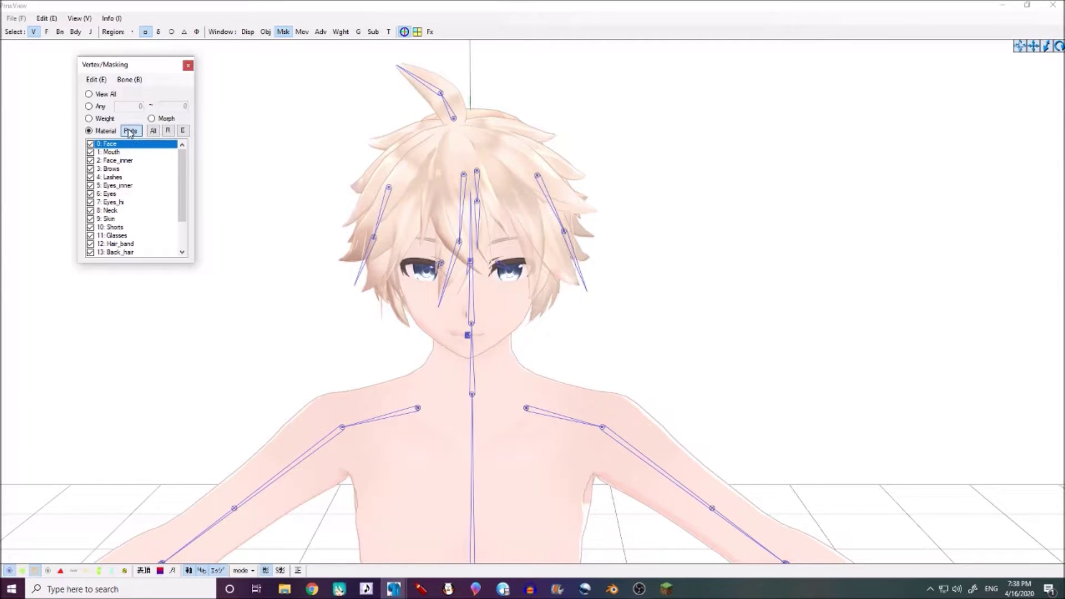
click(22, 571)
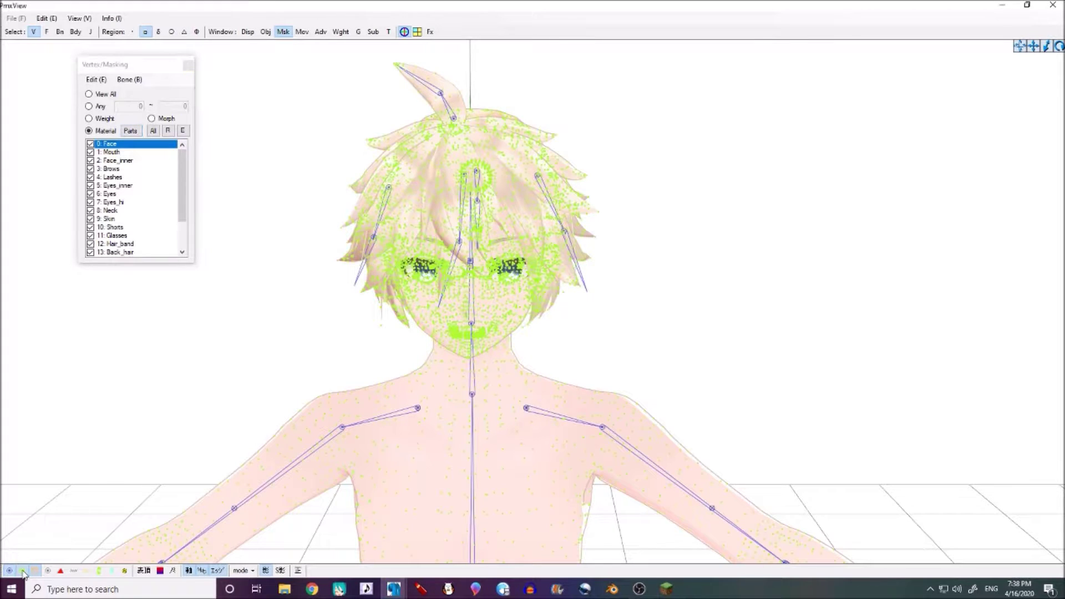
right_drag(541, 376, 478, 386)
right_drag(442, 319, 495, 352)
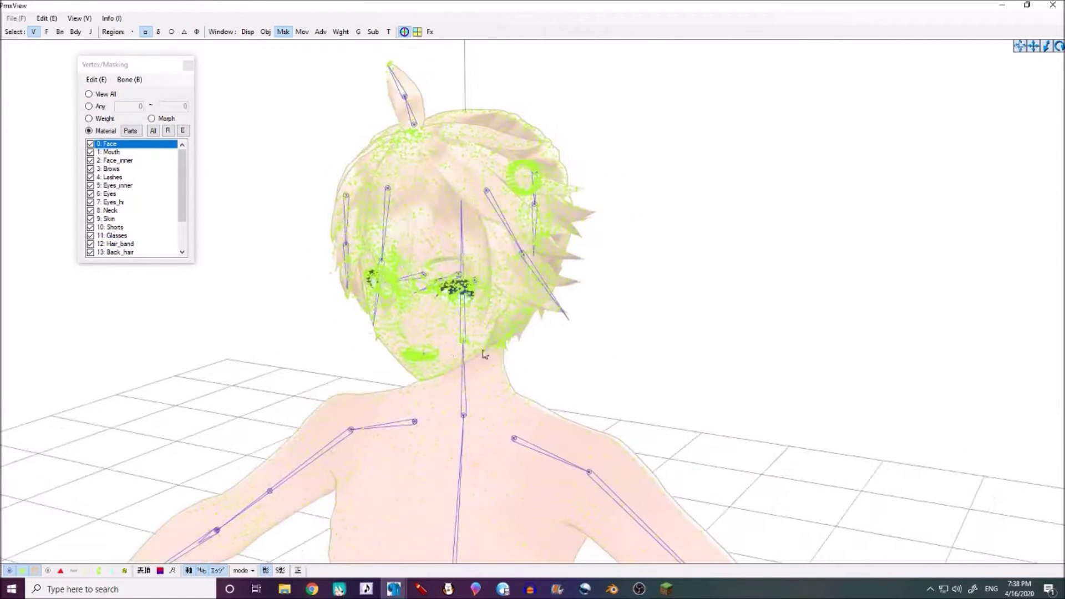
Step: Uncheck all materials in the masking list and check only Face
right_click(112, 177)
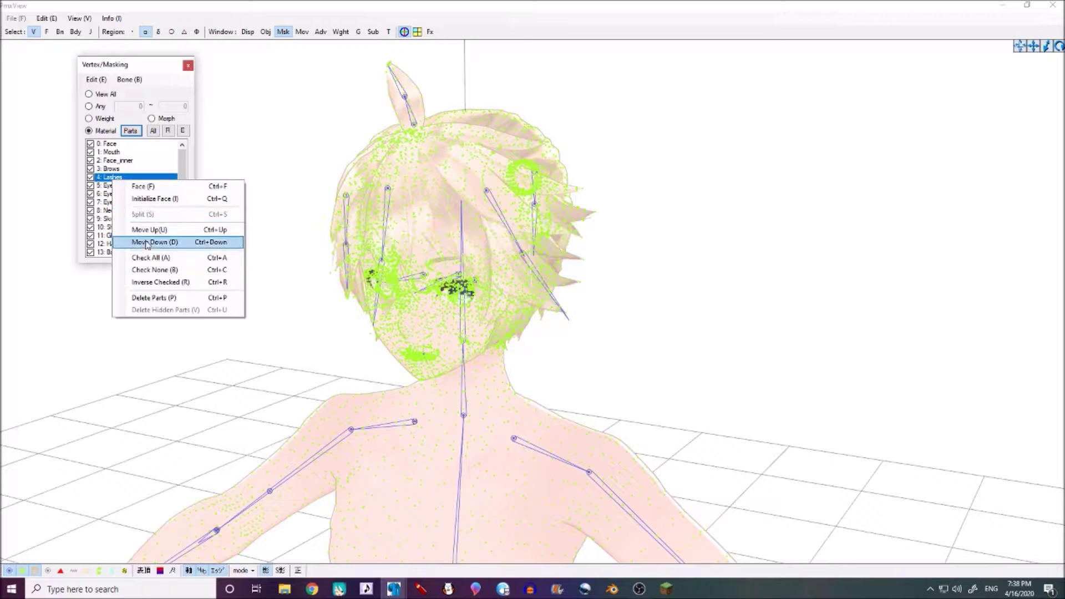
click(152, 270)
click(111, 145)
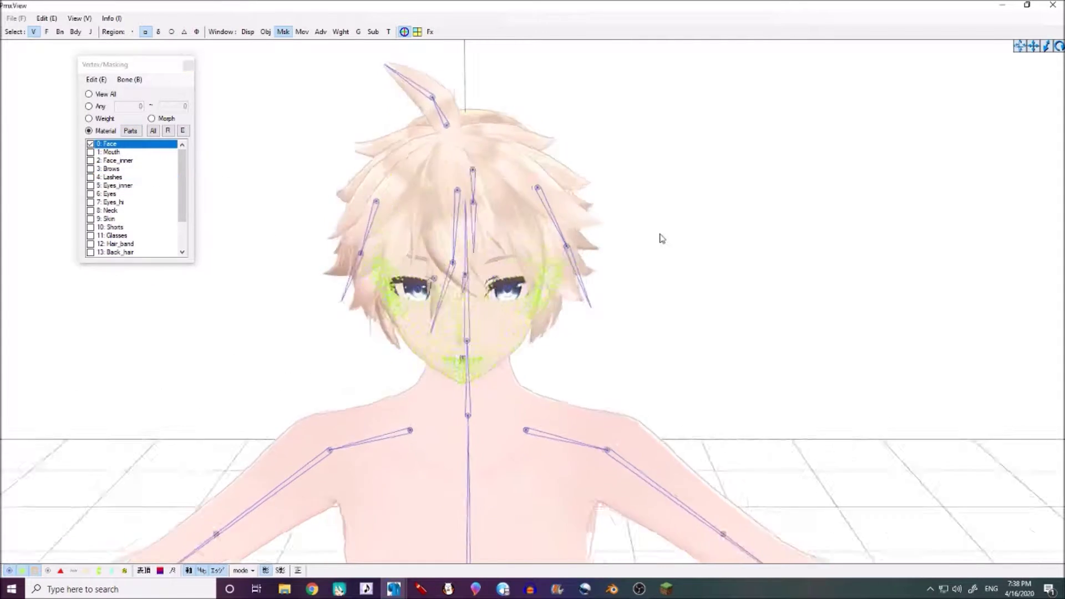
Step: Select all vertices of the Face material and inspect the selection around the head
right_drag(656, 235, 412, 229)
drag(317, 174, 641, 521)
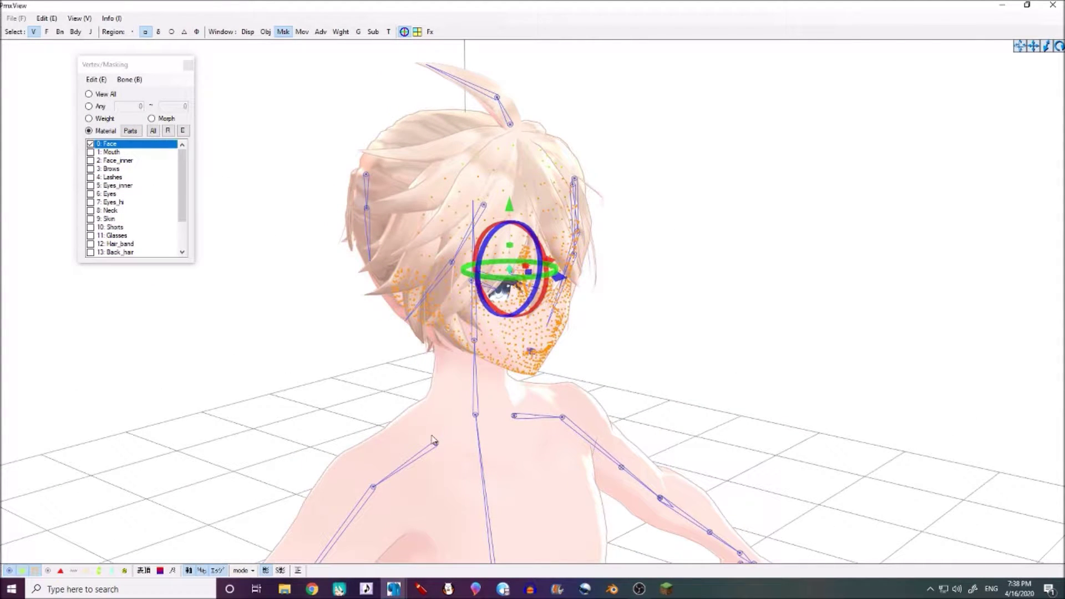
drag(357, 333, 601, 511)
right_drag(344, 423, 467, 431)
click(359, 328)
drag(287, 159, 637, 455)
right_drag(636, 455, 573, 404)
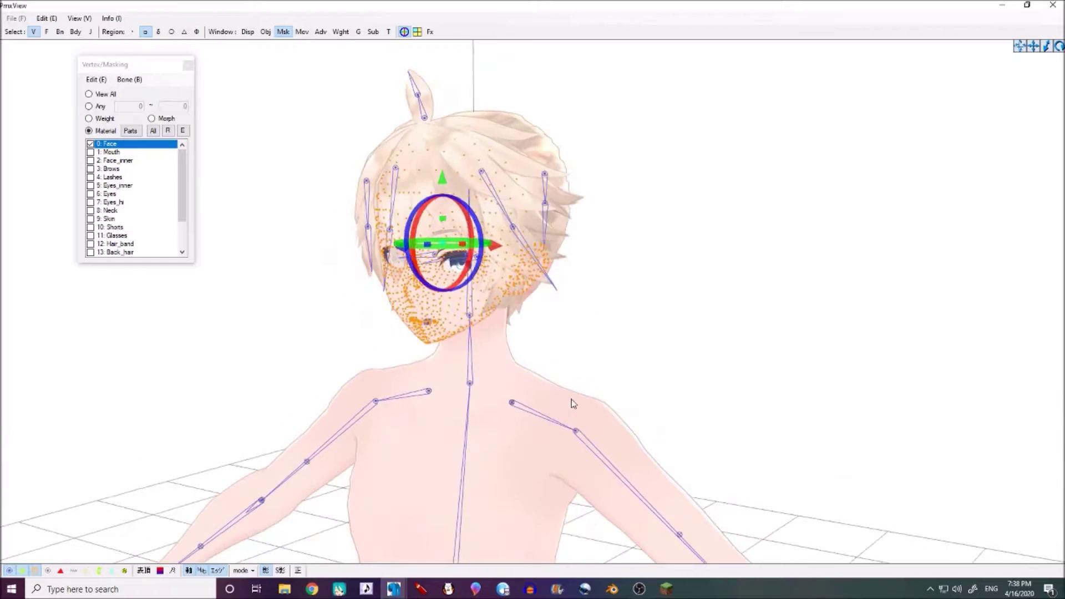
right_drag(398, 332, 464, 312)
scroll(463, 312, down, 5)
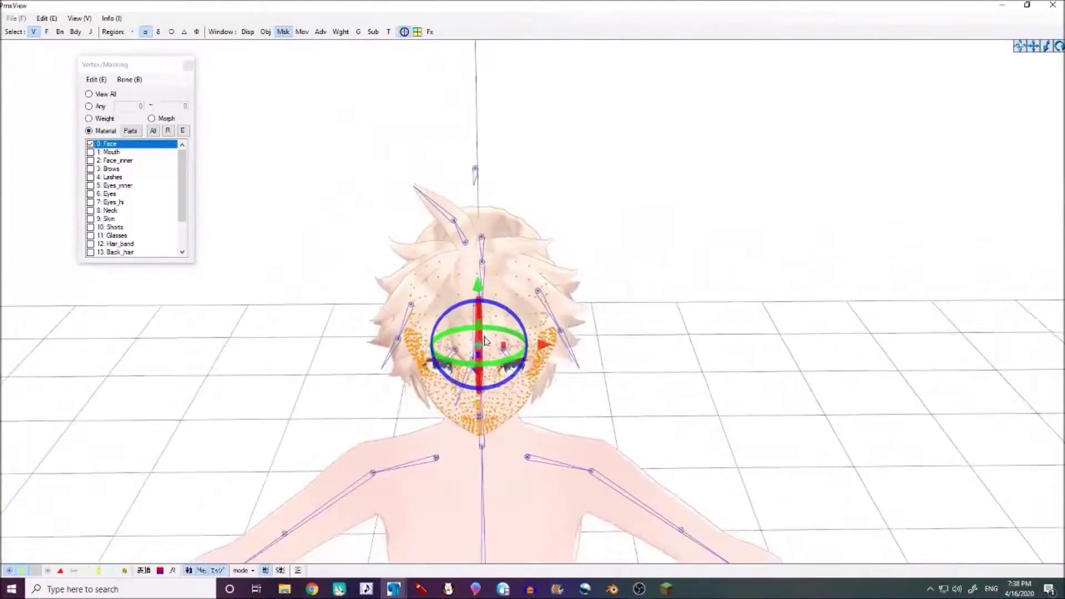
key(F2)
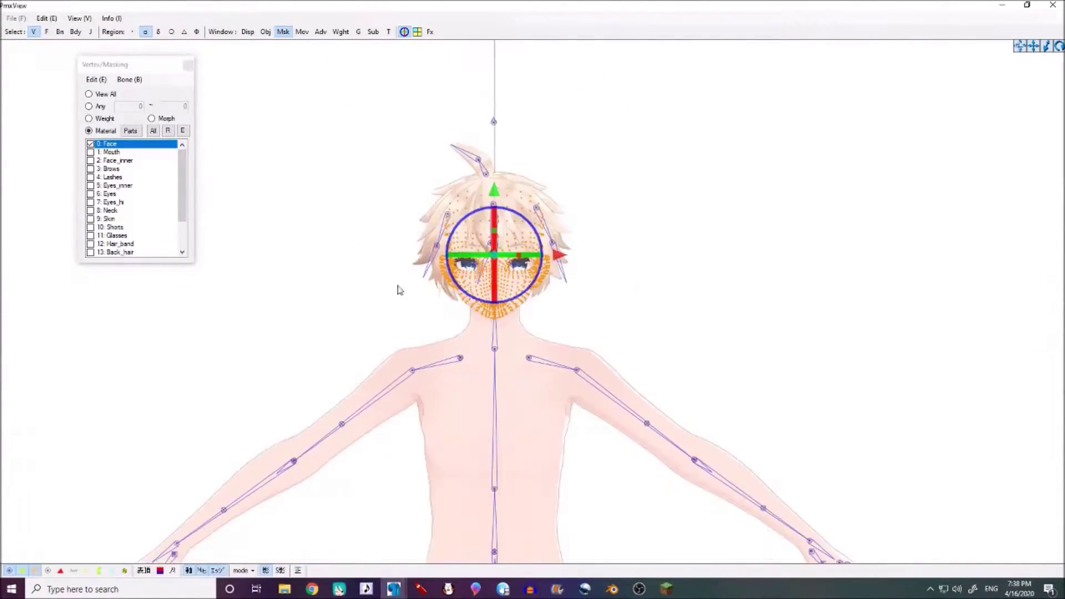
Step: Clear the material checks, preview the Face part in isolation, and return to showing the whole model
right_click(133, 184)
click(195, 275)
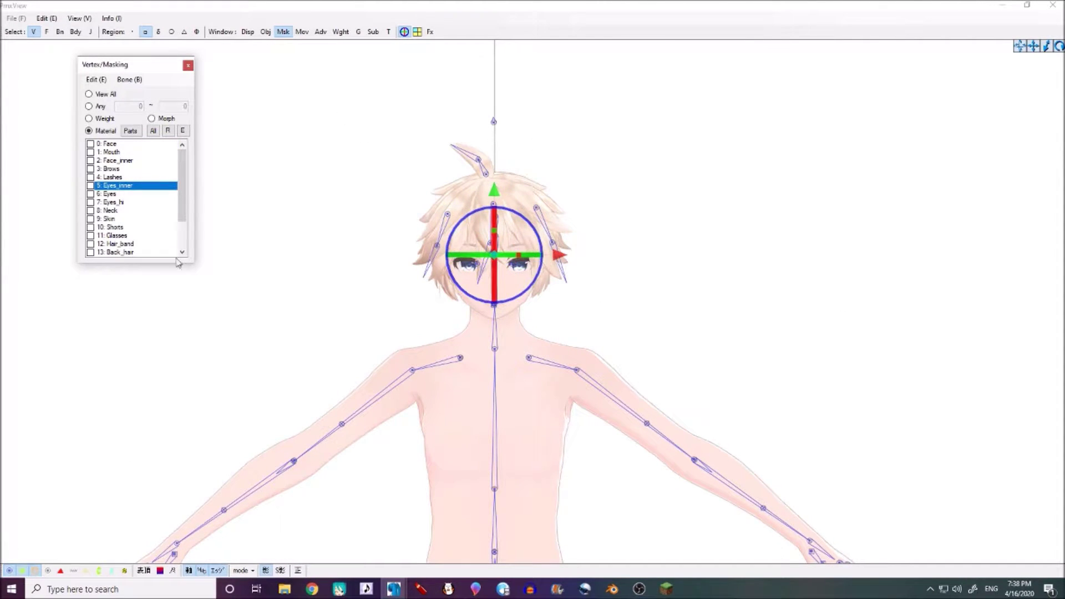
click(136, 135)
click(117, 145)
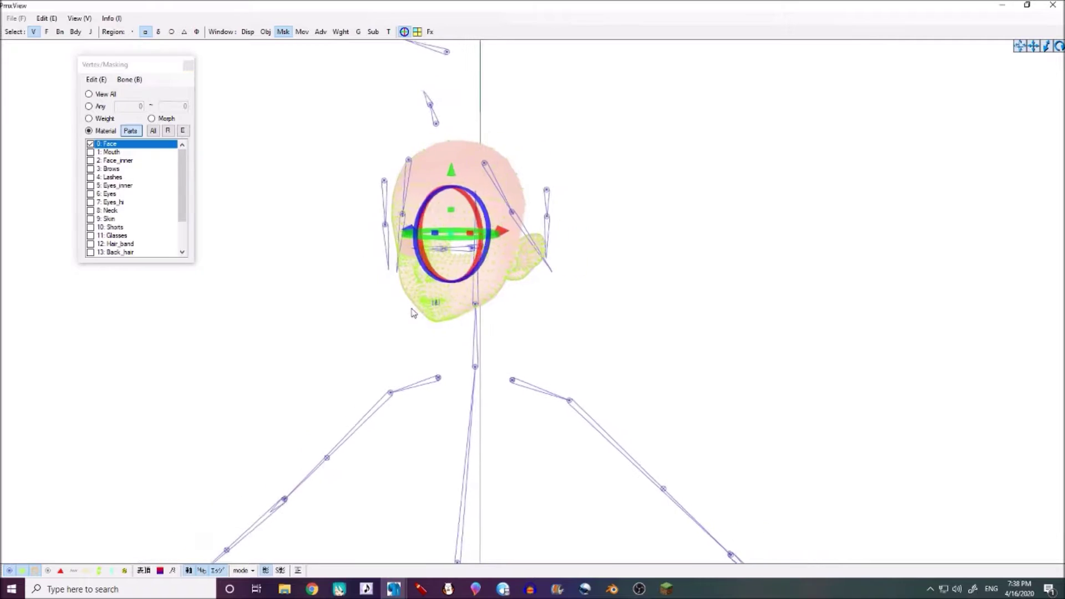
click(131, 131)
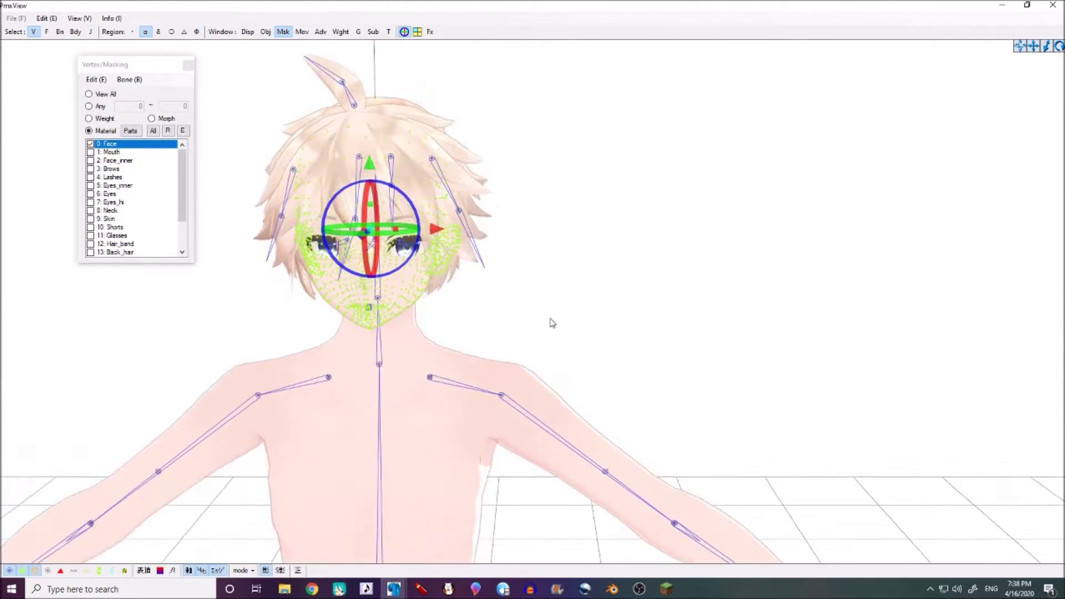
Step: Uncheck Face and check the Hair_band, Back_hair, Strands, Pony_tail and Bangs materials in the masking list
click(103, 145)
scroll(136, 233, down, 2)
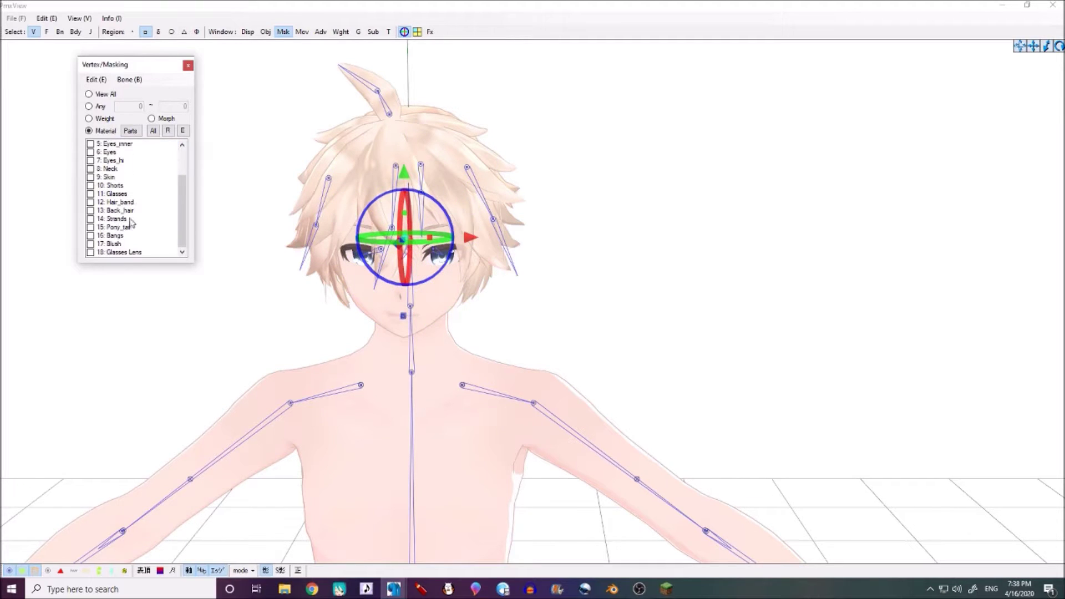
click(122, 203)
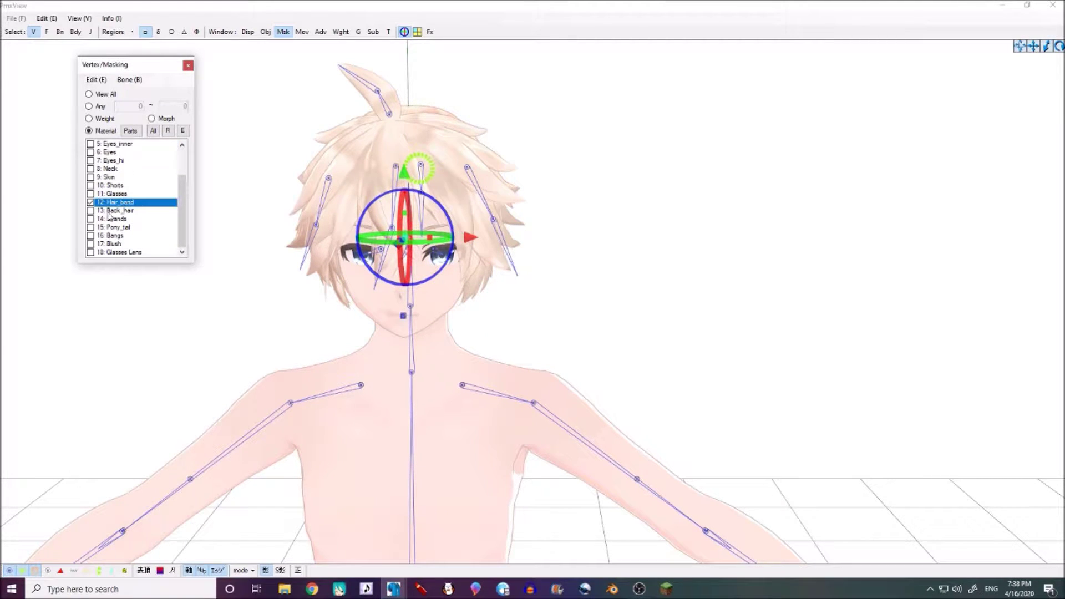
click(111, 211)
click(117, 219)
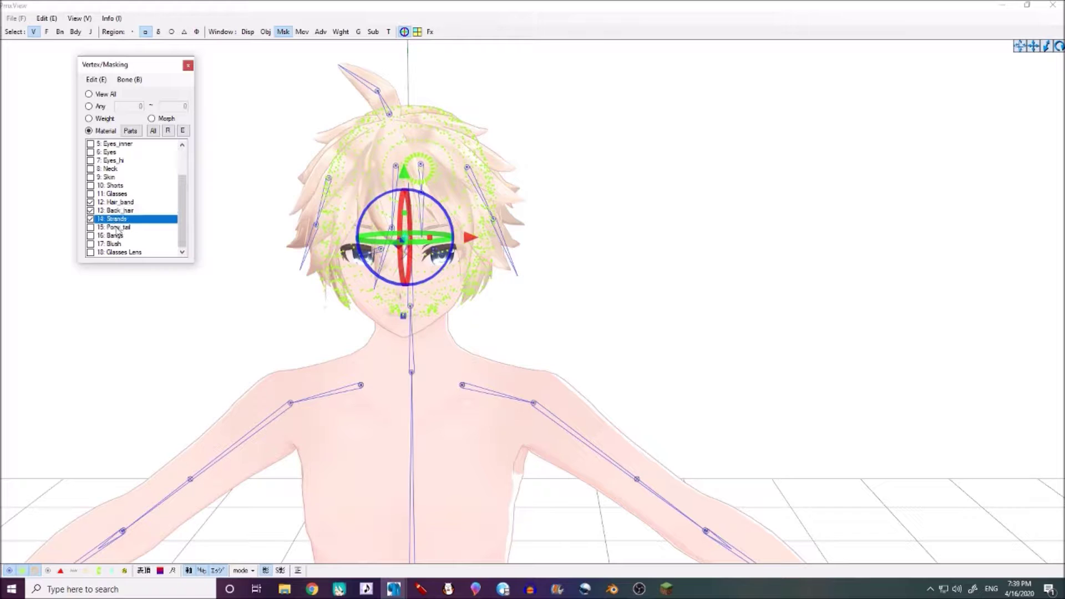
click(117, 228)
click(119, 236)
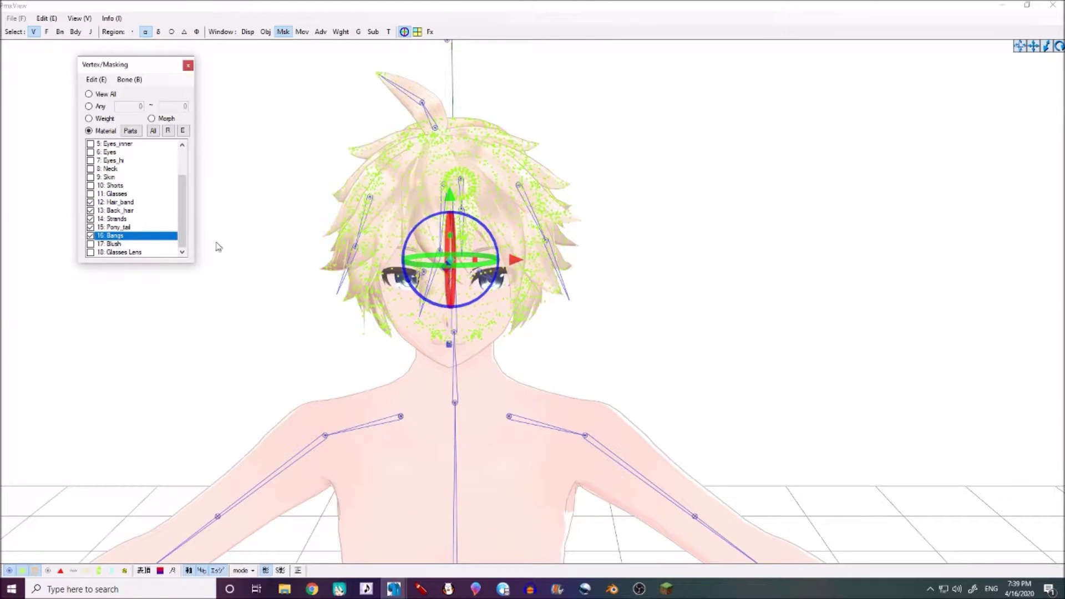
Step: Select all vertices of the checked hair materials and delete them from the model
scroll(350, 112, down, 2)
drag(322, 86, 764, 431)
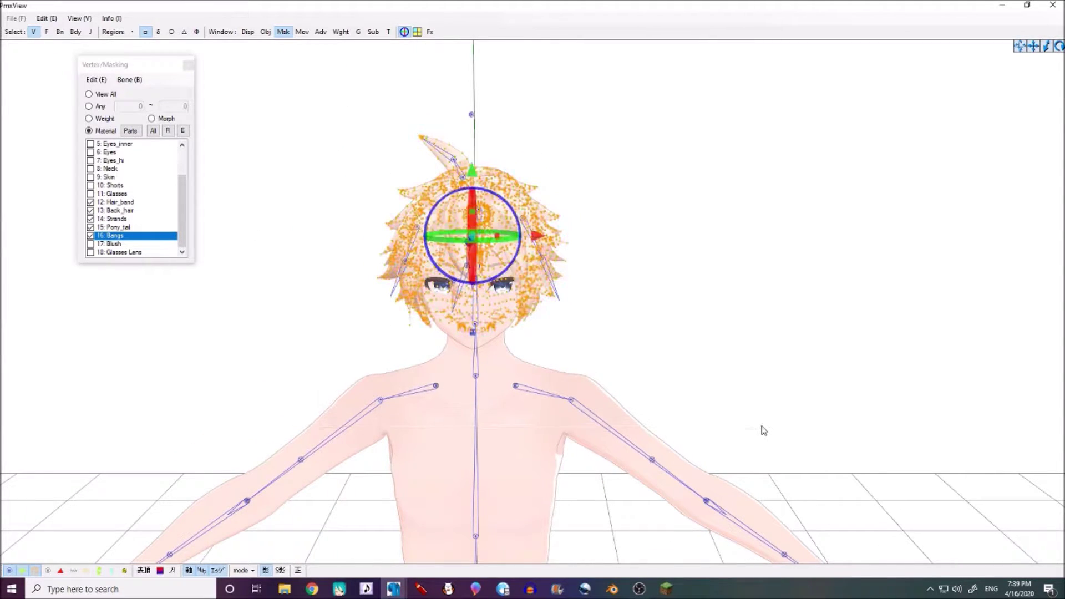
drag(259, 63, 755, 395)
key(Delete)
click(563, 333)
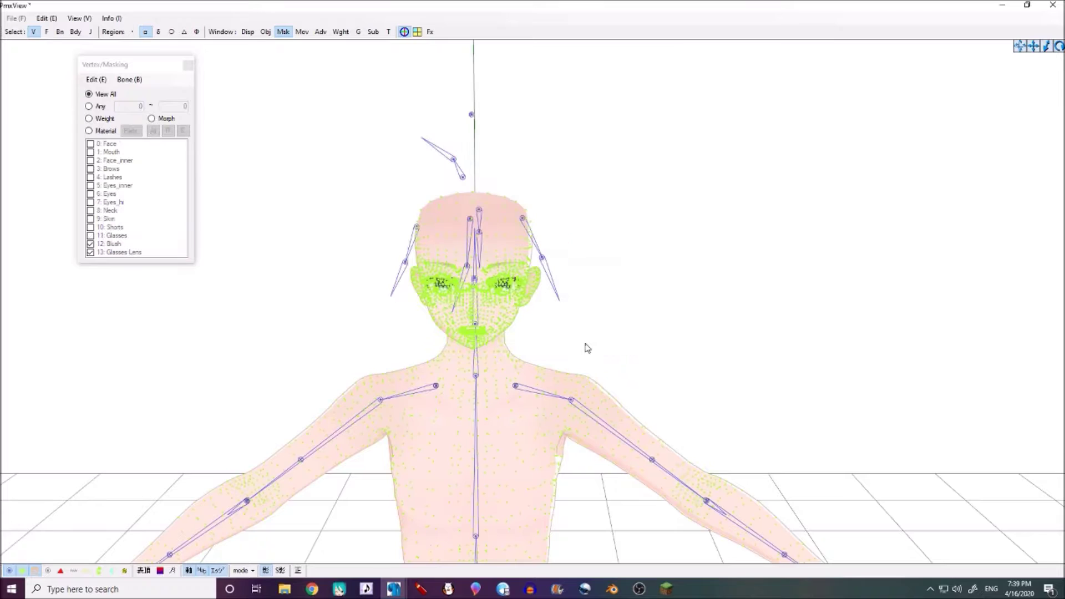
Step: Set the vertex masking to Material and uncheck every material in the list
scroll(587, 348, up, 2)
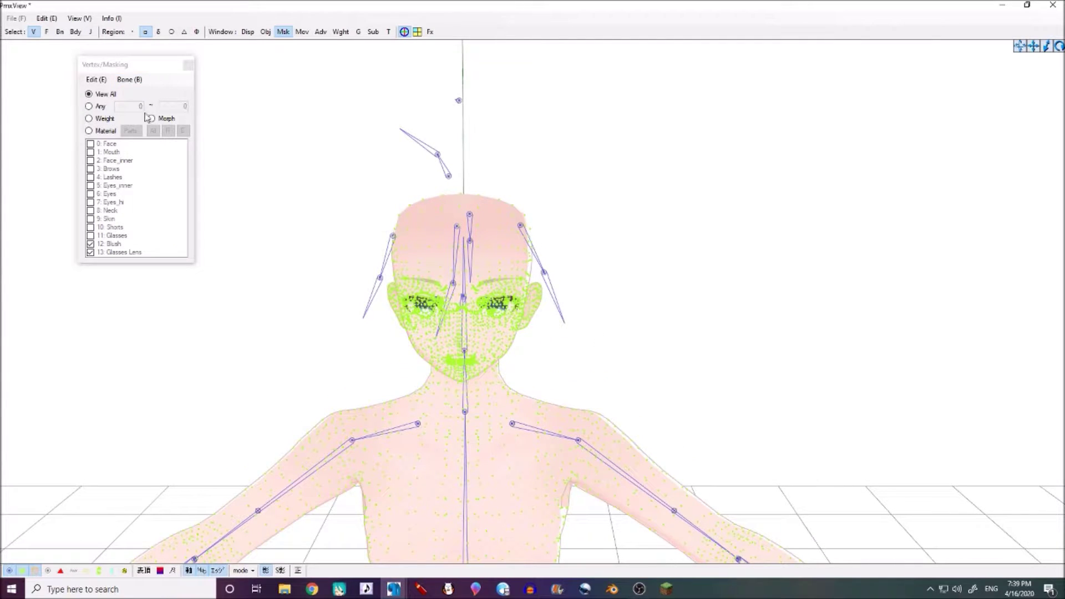
click(89, 131)
right_click(132, 177)
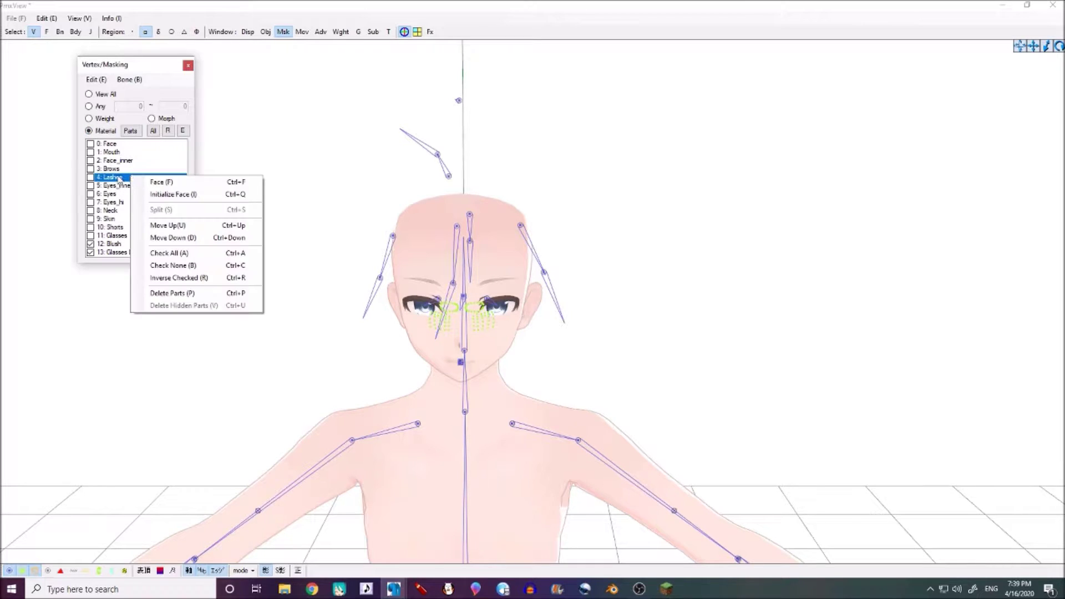
click(167, 267)
right_drag(364, 242, 317, 238)
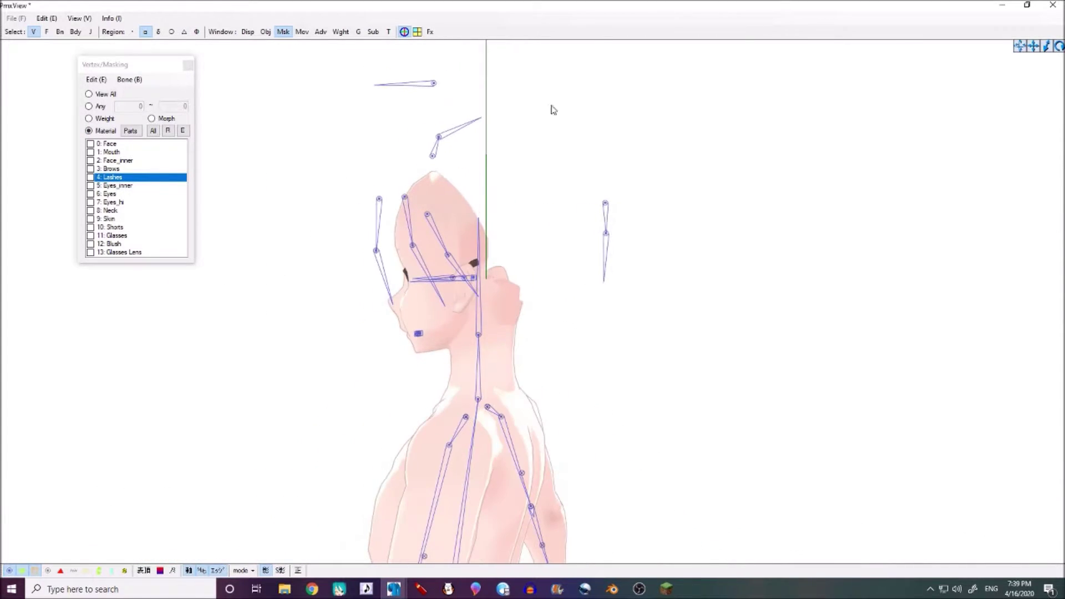
Step: Examine the leftover hair bones, rigid bodies and joints around the head by showing and hiding them
click(64, 34)
click(77, 33)
click(91, 33)
right_drag(415, 142, 433, 156)
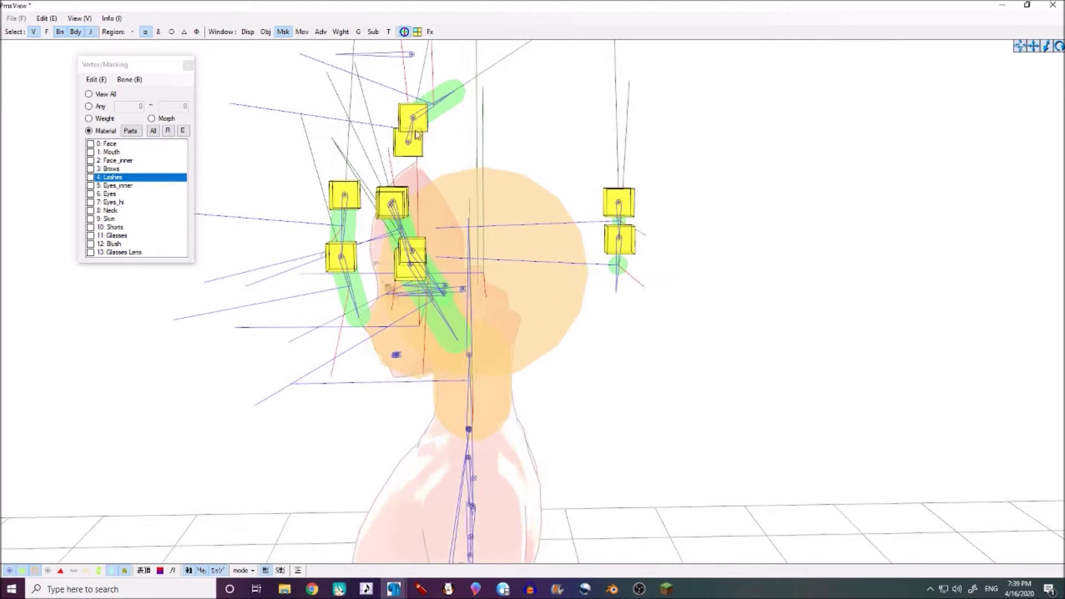
click(91, 31)
click(75, 31)
click(60, 32)
right_drag(400, 105, 443, 150)
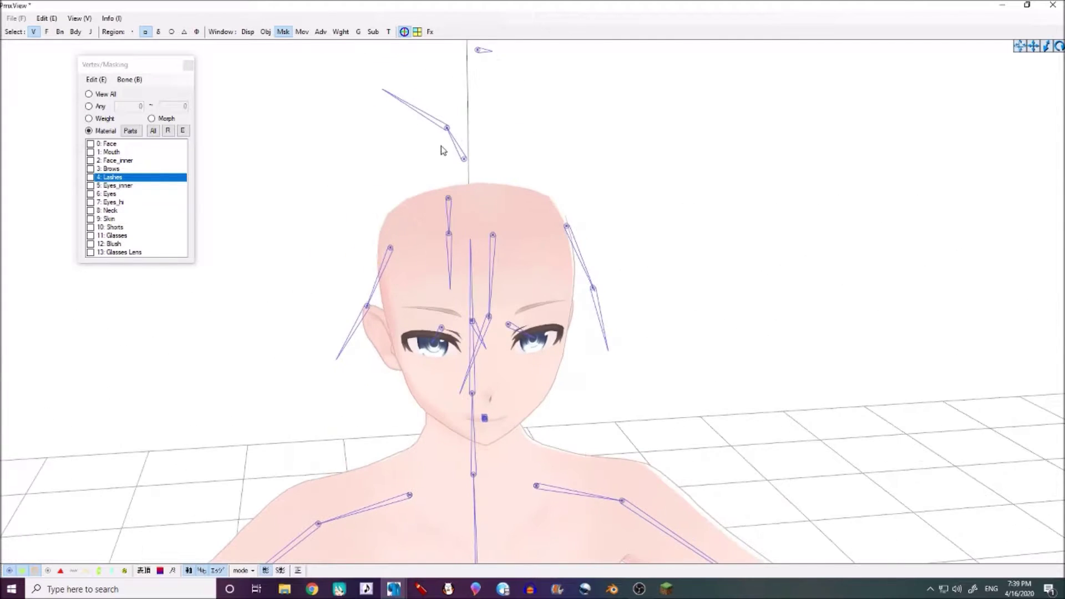
Step: Make bones, rigid bodies and joints selectable and turn the model to a side profile
drag(411, 97, 583, 229)
click(60, 32)
drag(410, 104, 482, 173)
click(76, 32)
right_drag(457, 152, 507, 158)
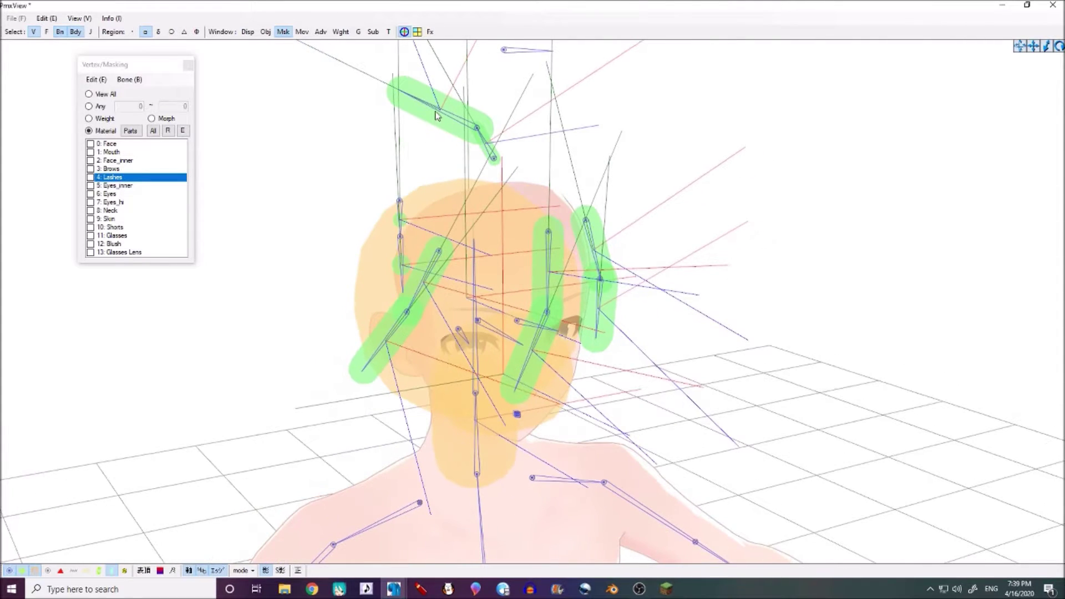
click(436, 111)
click(589, 120)
right_drag(589, 120, 556, 101)
click(91, 32)
right_drag(610, 120, 680, 188)
right_drag(751, 245, 732, 244)
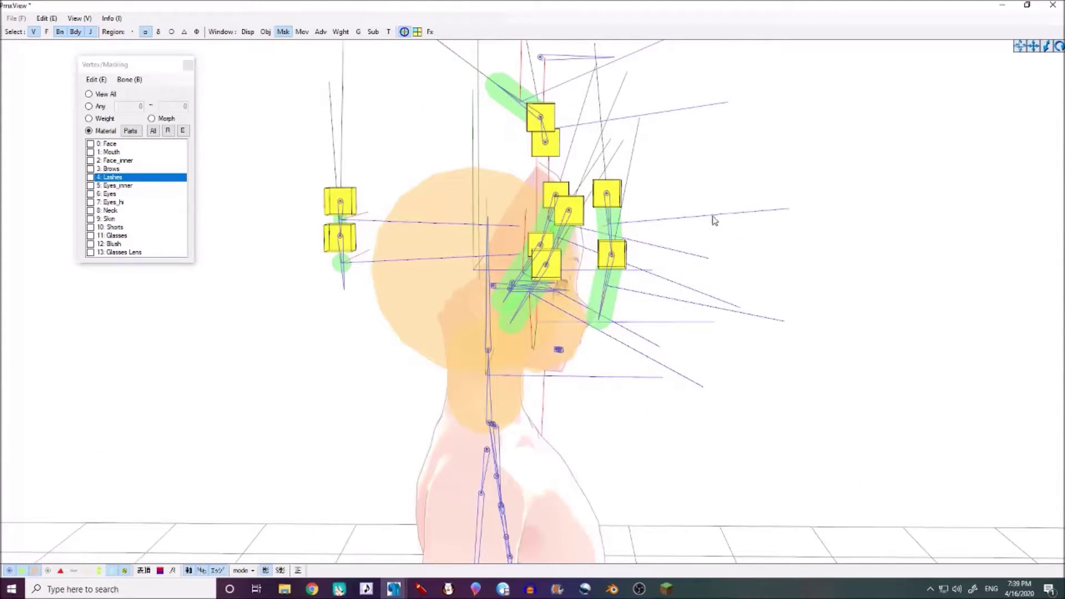
Step: Lasso the bones, rigid bodies and joints of the top tuft and front bangs and delete them
click(158, 31)
mouse_move(639, 109)
mouse_down()
mouse_move(572, 63)
mouse_move(461, 94)
mouse_move(608, 113)
mouse_move(504, 72)
mouse_move(522, 152)
mouse_move(551, 170)
mouse_move(587, 228)
mouse_move(697, 136)
mouse_move(627, 97)
mouse_up()
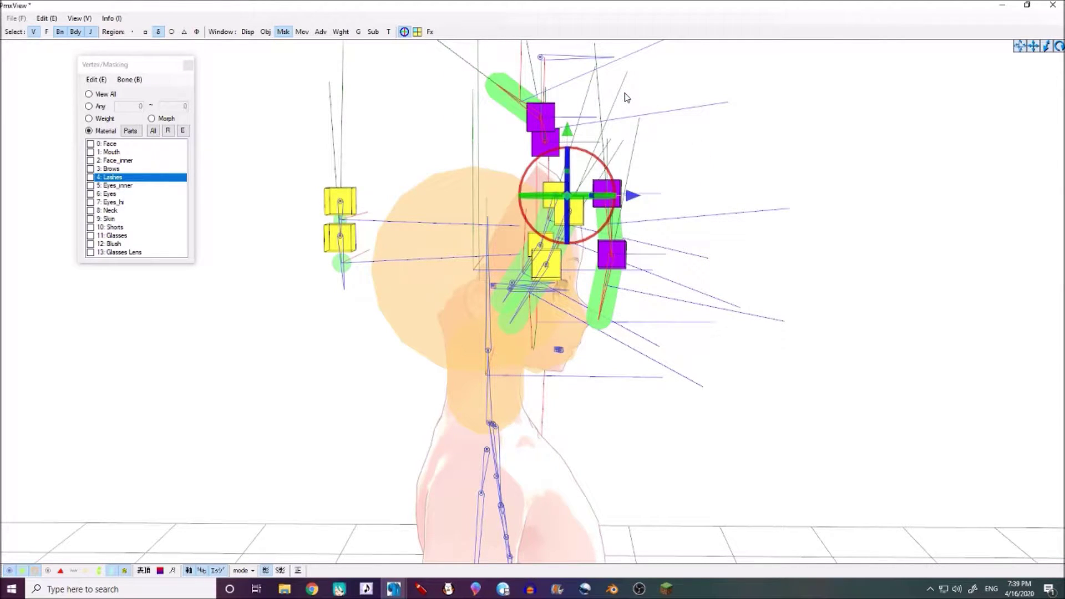
key(Delete)
click(561, 334)
Step: Delete the hair bones, rigid bodies and joints on the left side of the model's head
right_drag(699, 332, 624, 285)
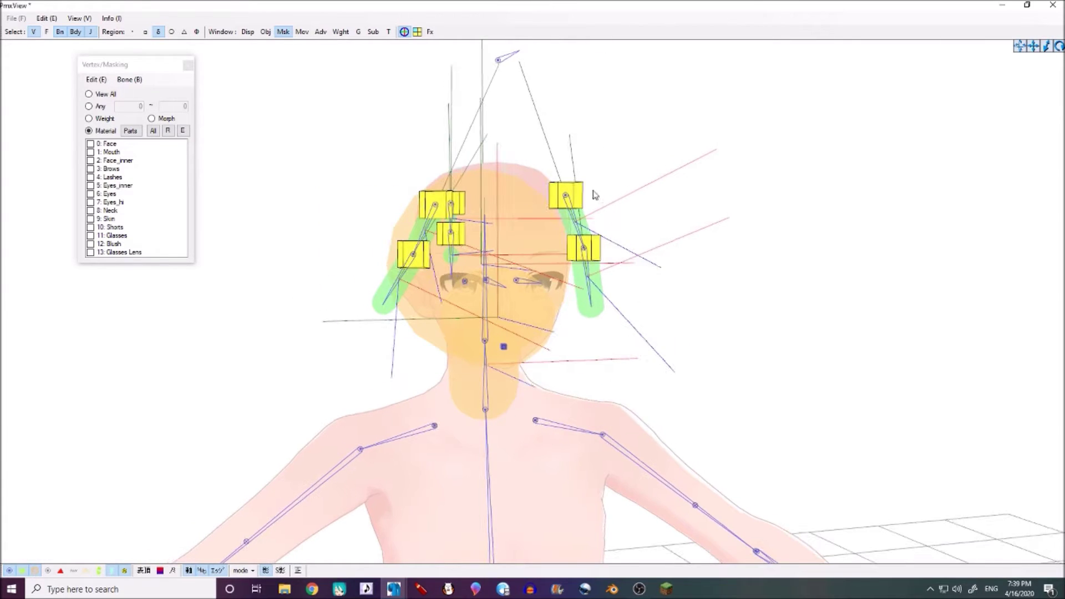
drag(638, 299, 643, 265)
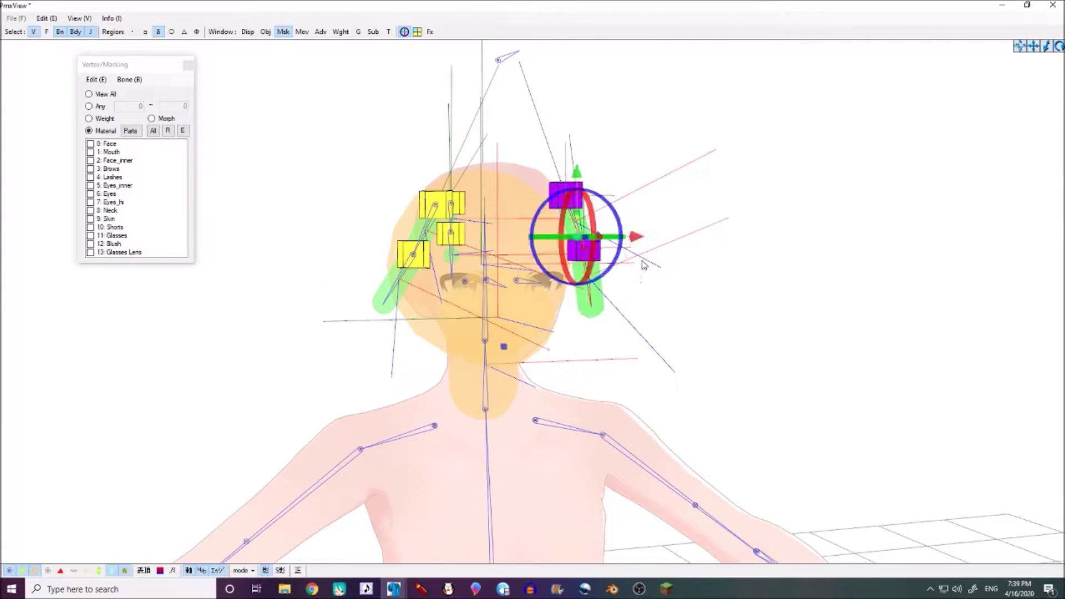
key(Delete)
click(566, 334)
Step: Delete the hair bones, rigid bodies and joints on the right side of the model's head
right_drag(713, 322, 659, 337)
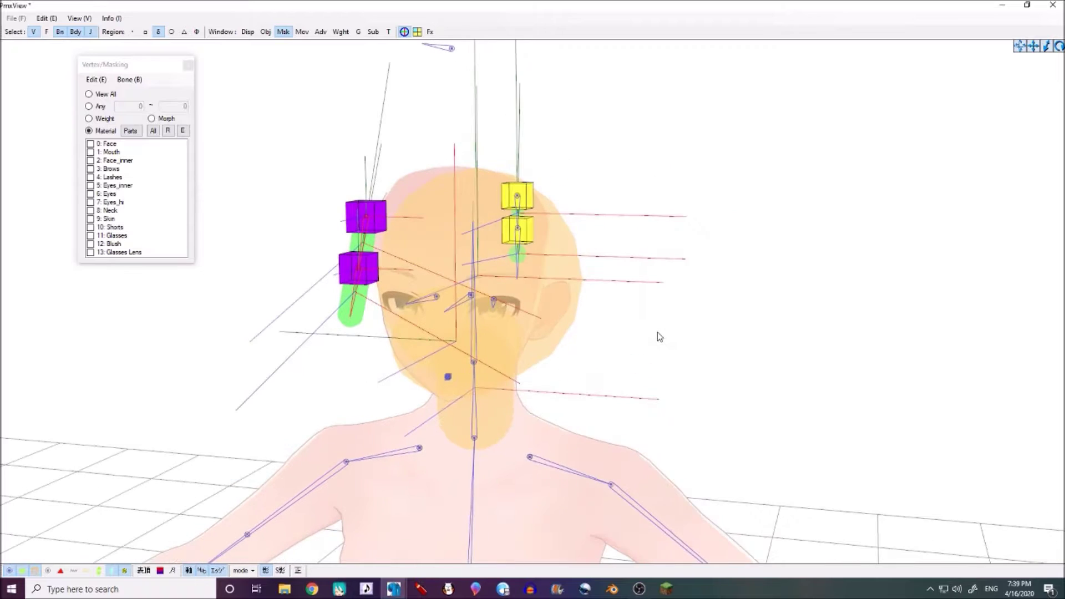
click(357, 339)
right_drag(357, 339, 324, 294)
mouse_move(311, 245)
mouse_down()
mouse_move(366, 214)
mouse_move(370, 281)
mouse_move(334, 256)
mouse_up()
key(Delete)
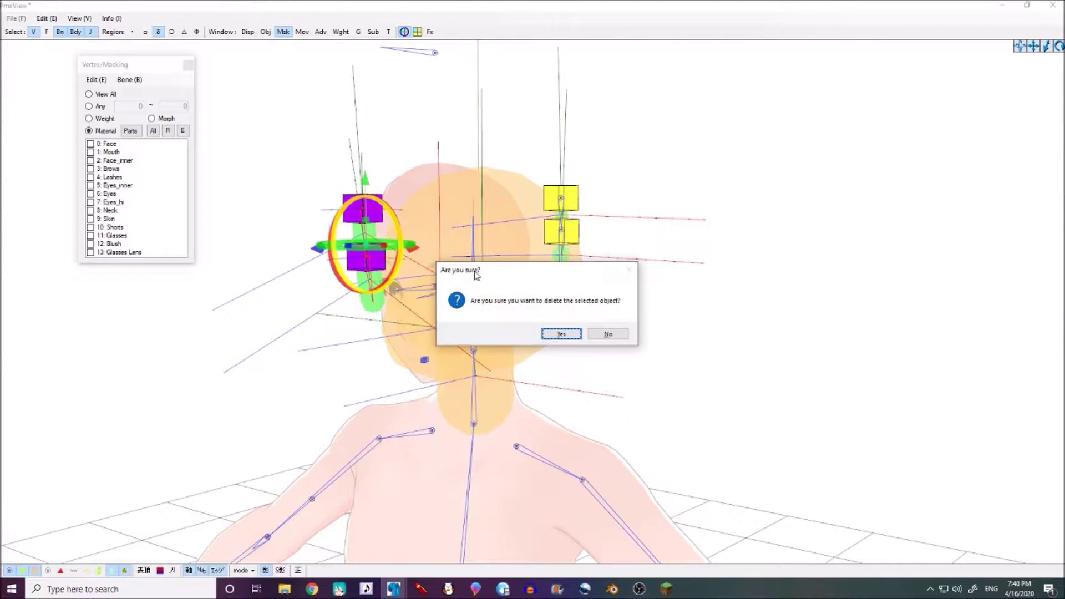
click(566, 335)
Step: Lasso the ponytail's bones, rigid bodies and joints behind the head and delete them
right_drag(656, 316, 713, 293)
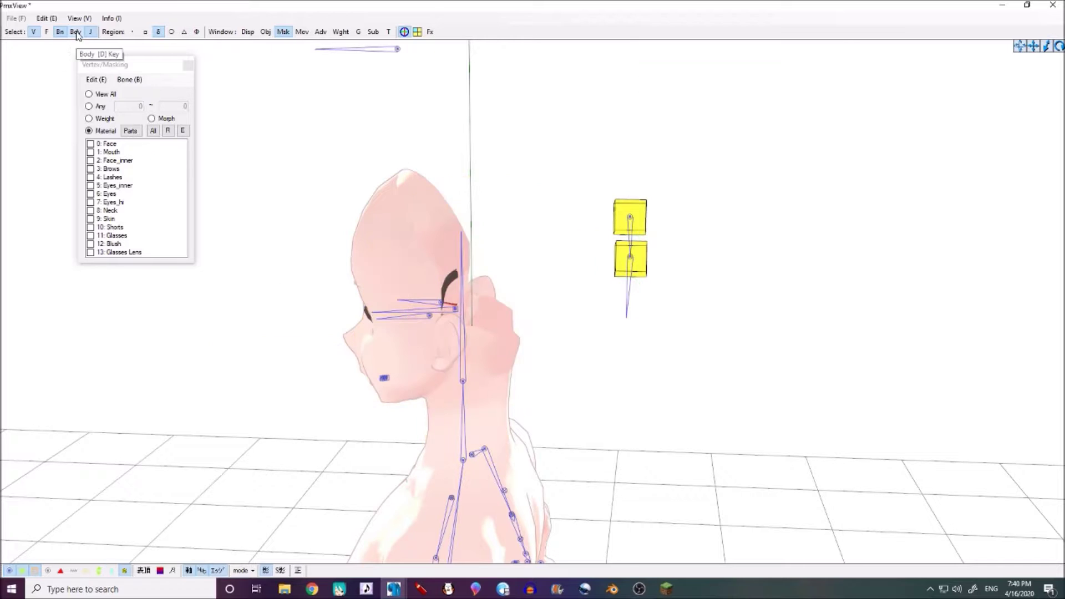
click(79, 33)
click(78, 34)
scroll(478, 194, down, 3)
right_drag(444, 209, 481, 184)
mouse_move(606, 281)
mouse_down()
mouse_move(660, 285)
mouse_move(642, 290)
mouse_up()
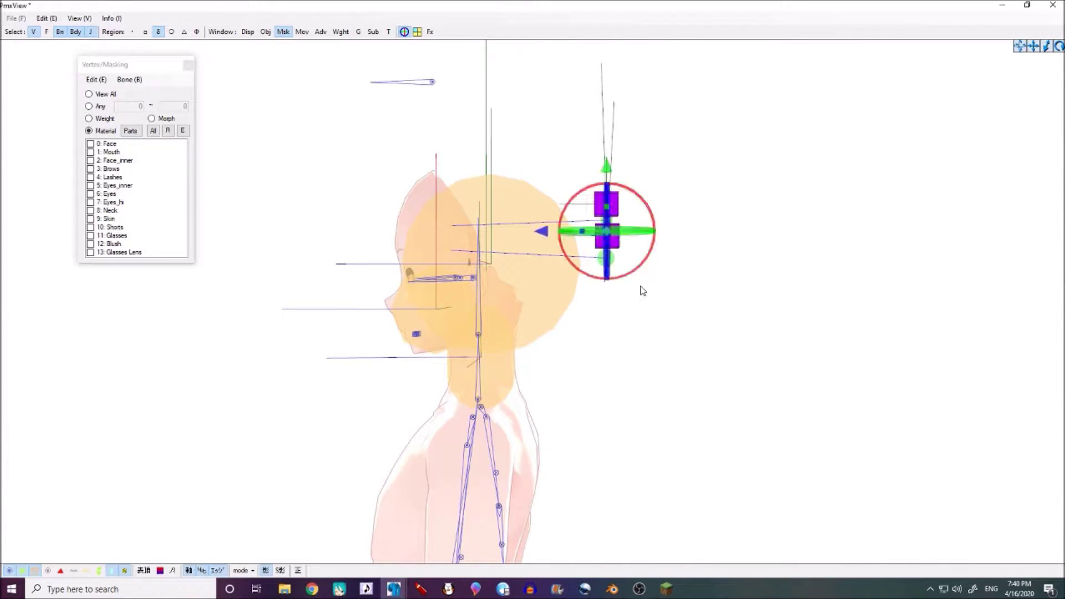
key(Delete)
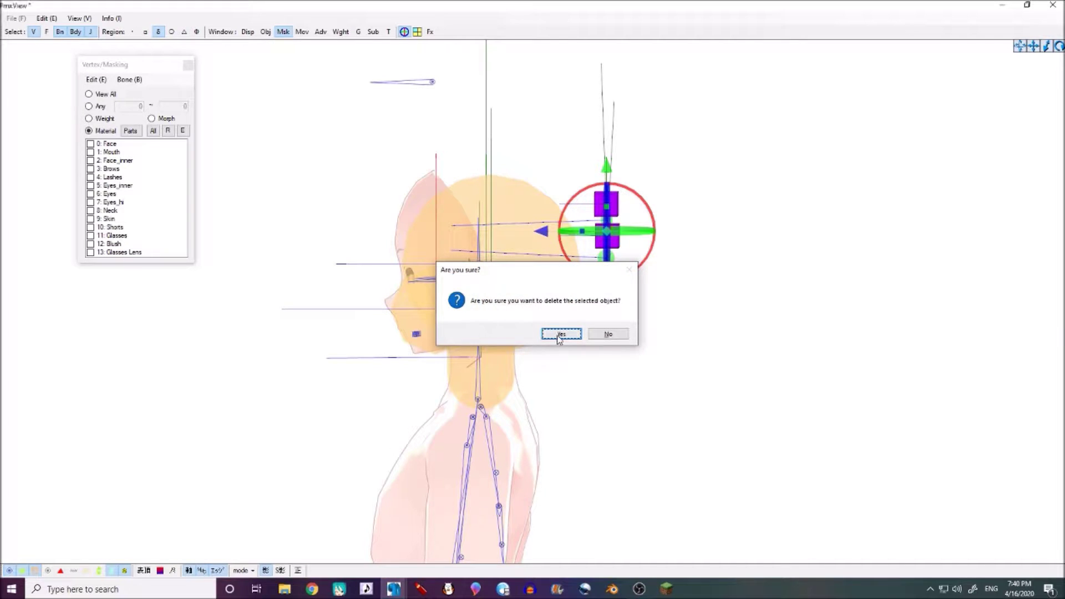
click(555, 333)
Step: Check the Face material in the masking list and limit selection to vertices only
key(F2)
scroll(601, 343, up, 2)
middle_drag(411, 61, 385, 142)
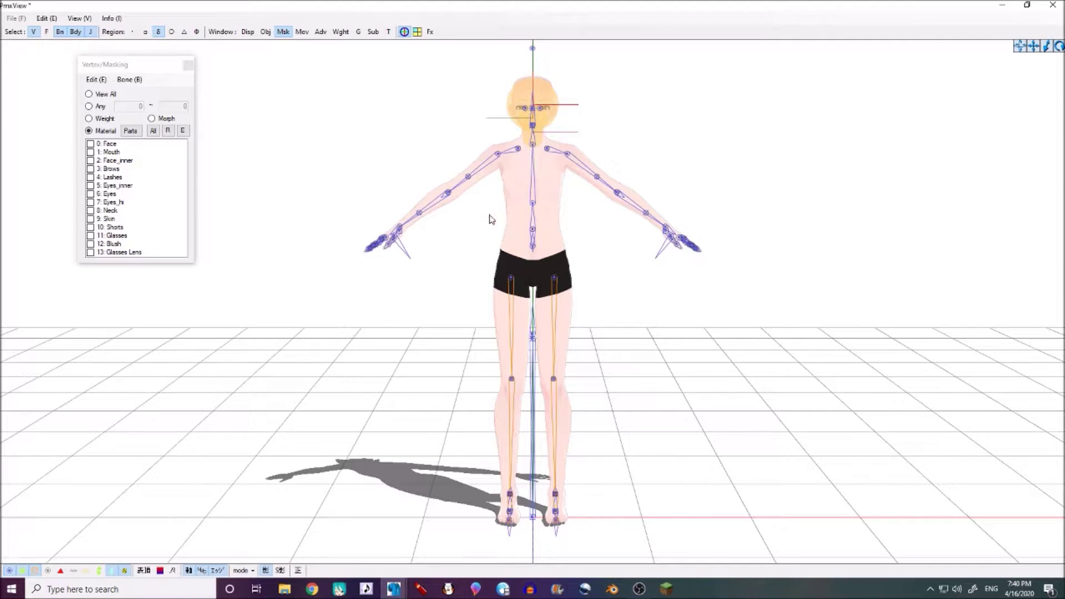
right_drag(550, 103, 527, 126)
key(F2)
scroll(469, 161, up, 10)
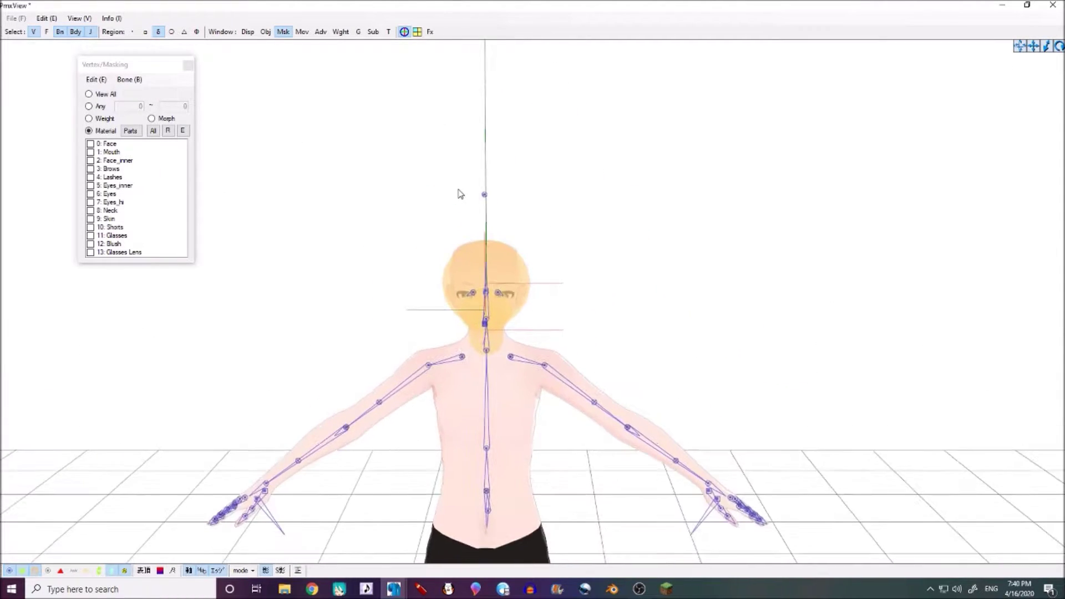
right_drag(451, 190, 589, 227)
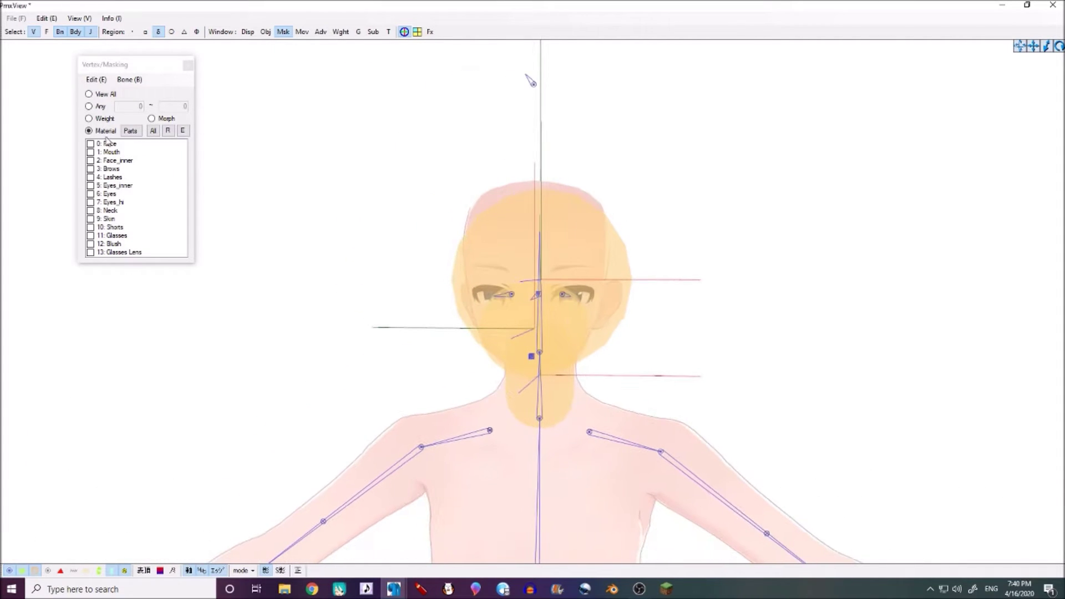
right_click(110, 152)
click(100, 151)
click(103, 146)
click(60, 33)
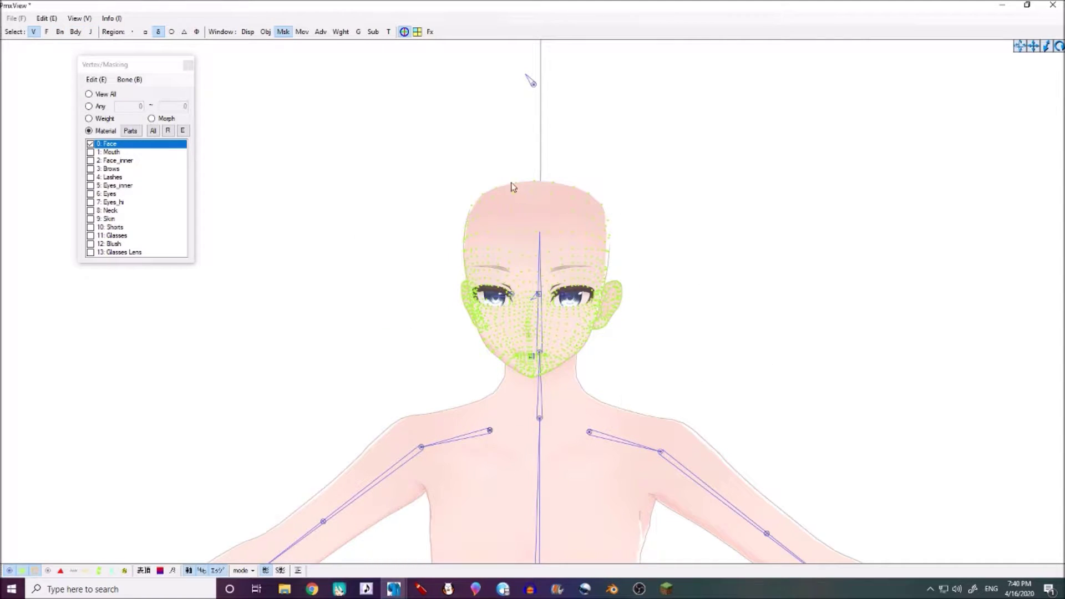
Step: Check Mouth, Face_inner, Brows, Lashes, Eyes_inner, Eyes, Eyes_hi and Neck in the masking list as well
click(111, 153)
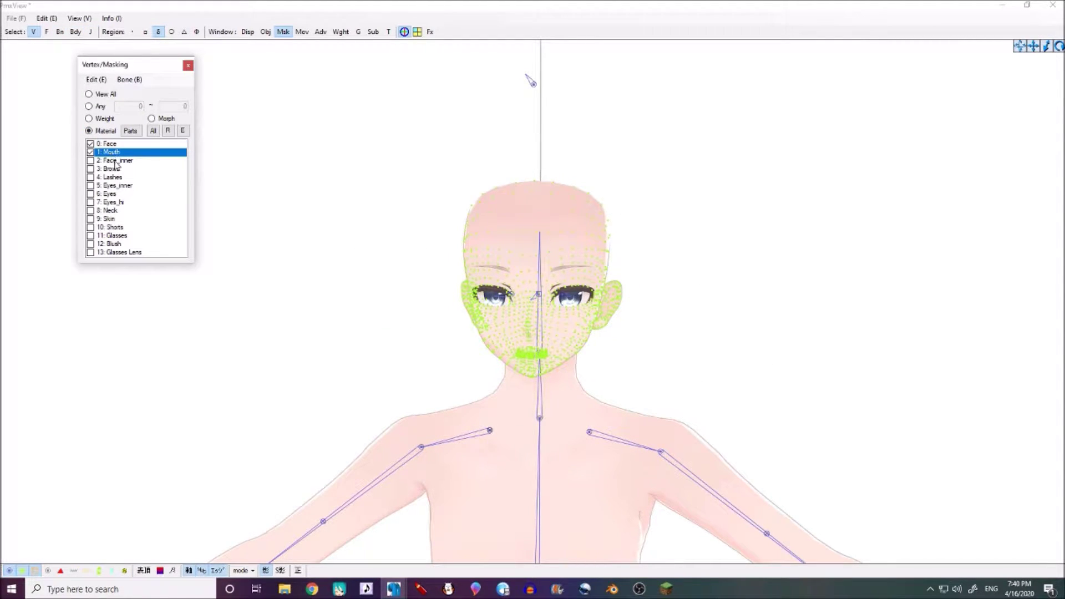
click(115, 161)
click(114, 169)
click(116, 177)
click(115, 185)
click(115, 194)
click(115, 203)
click(116, 211)
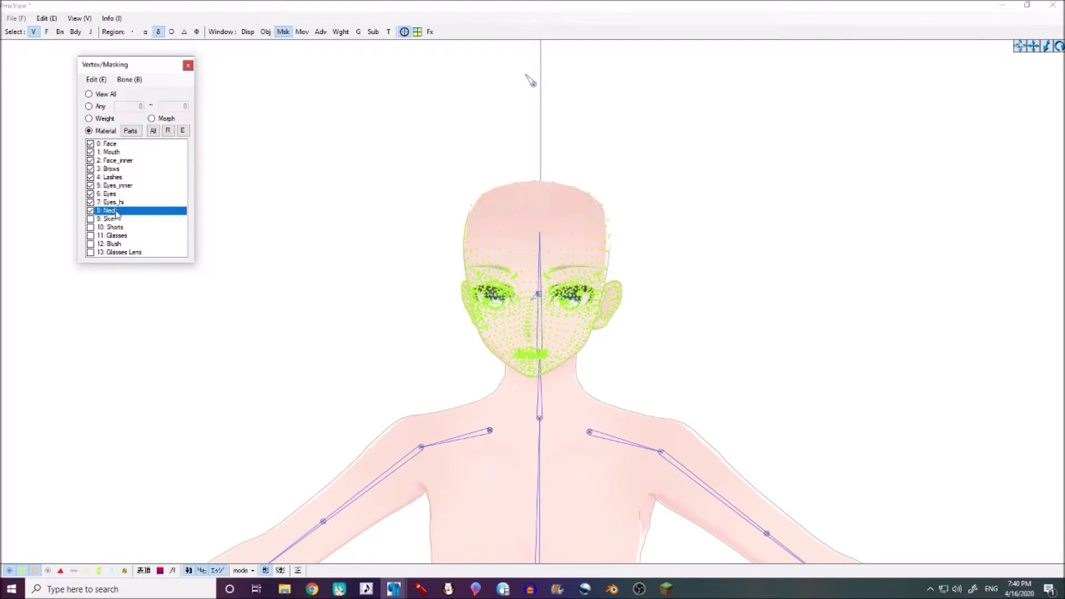
Step: Examine from several angles which parts of the model the Neck, Skin and Glasses Lens materials cover
right_drag(295, 256, 493, 273)
click(117, 211)
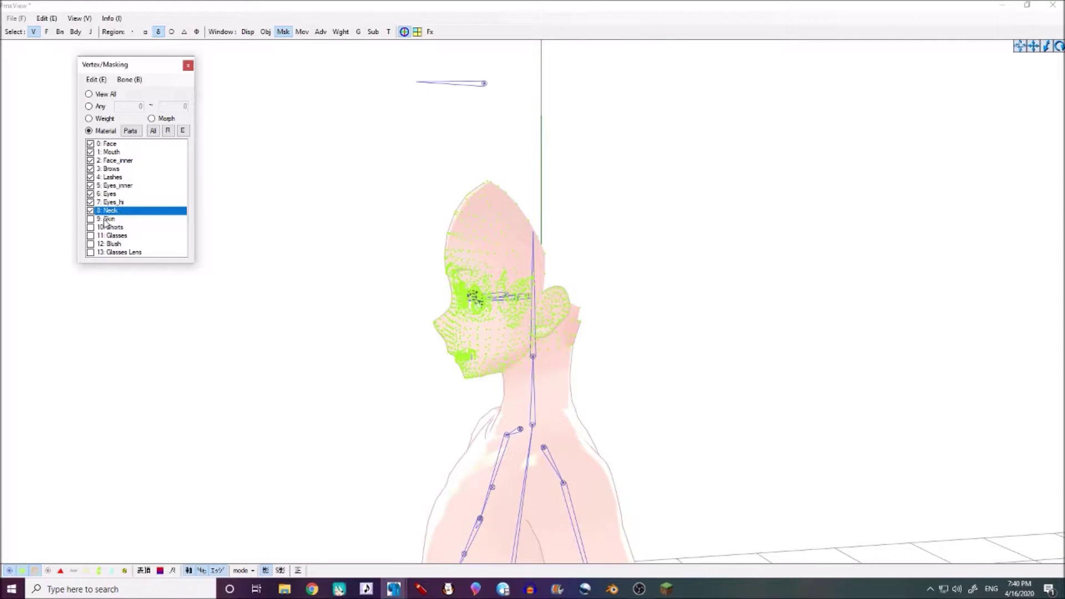
click(108, 220)
right_drag(399, 230, 465, 197)
scroll(231, 179, down, 5)
click(127, 253)
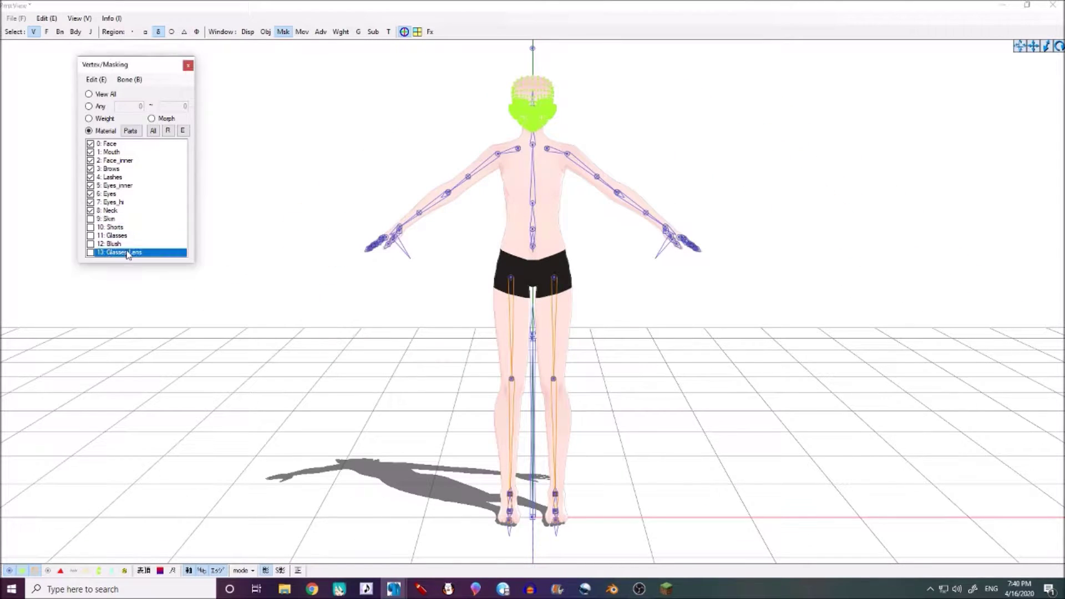
click(127, 253)
right_drag(499, 146, 514, 145)
scroll(513, 145, up, 2)
mouse_move(514, 145)
middle_down()
mouse_move(513, 216)
mouse_move(517, 165)
mouse_move(492, 140)
mouse_move(500, 146)
middle_up()
scroll(507, 151, up, 5)
scroll(507, 149, up, 4)
scroll(500, 145, up, 4)
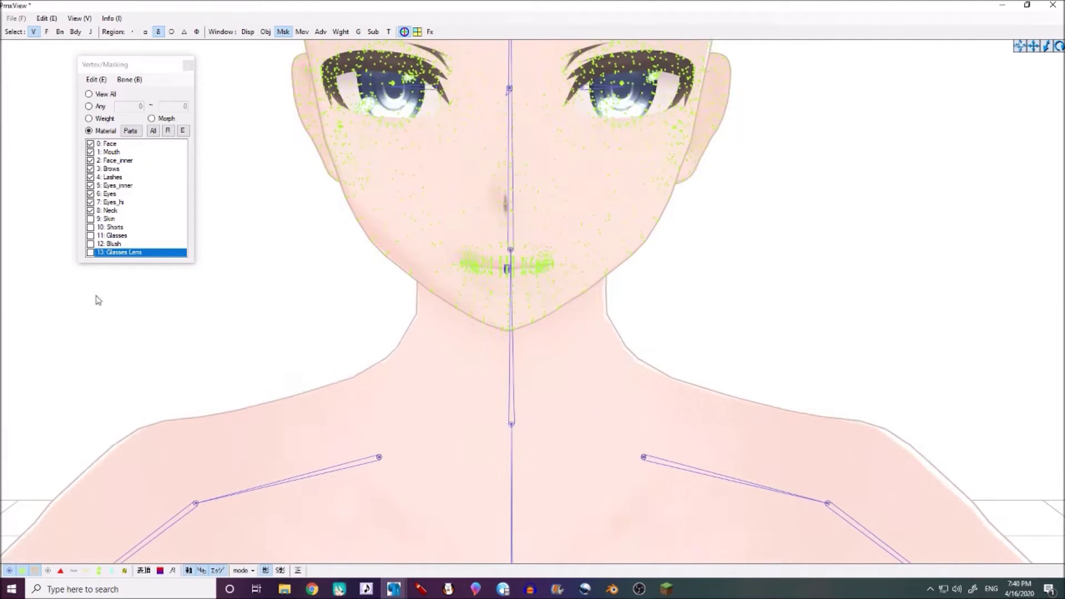
Step: Add the Glasses Lens, Blush and Glasses materials to the checked masking entries
click(121, 254)
click(121, 245)
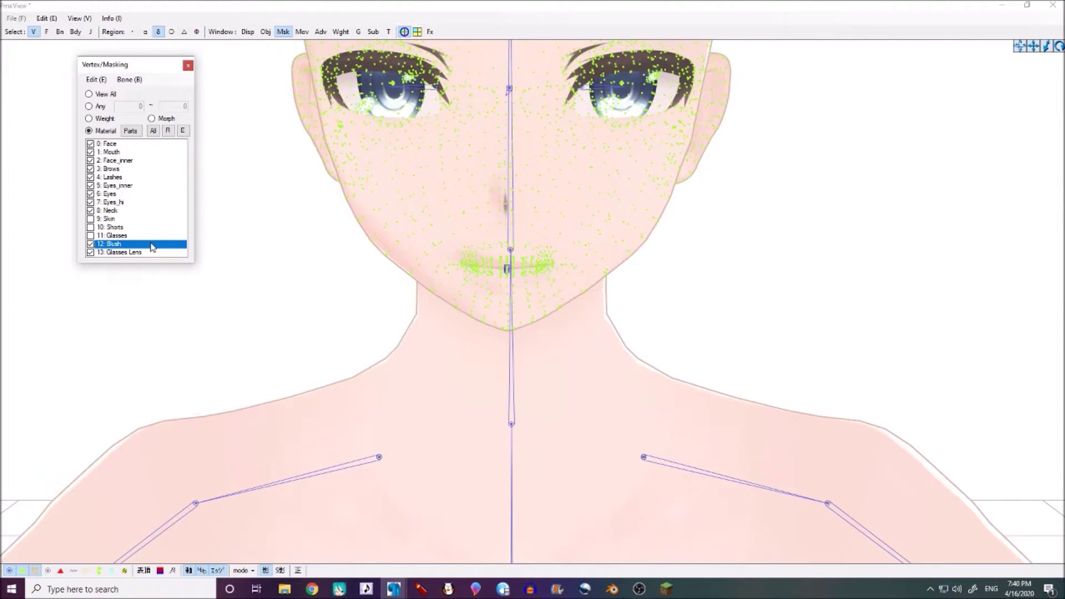
click(122, 237)
Step: Select all vertices of the checked head and glasses materials and delete them, leaving only Skin and Shorts
scroll(447, 163, down, 5)
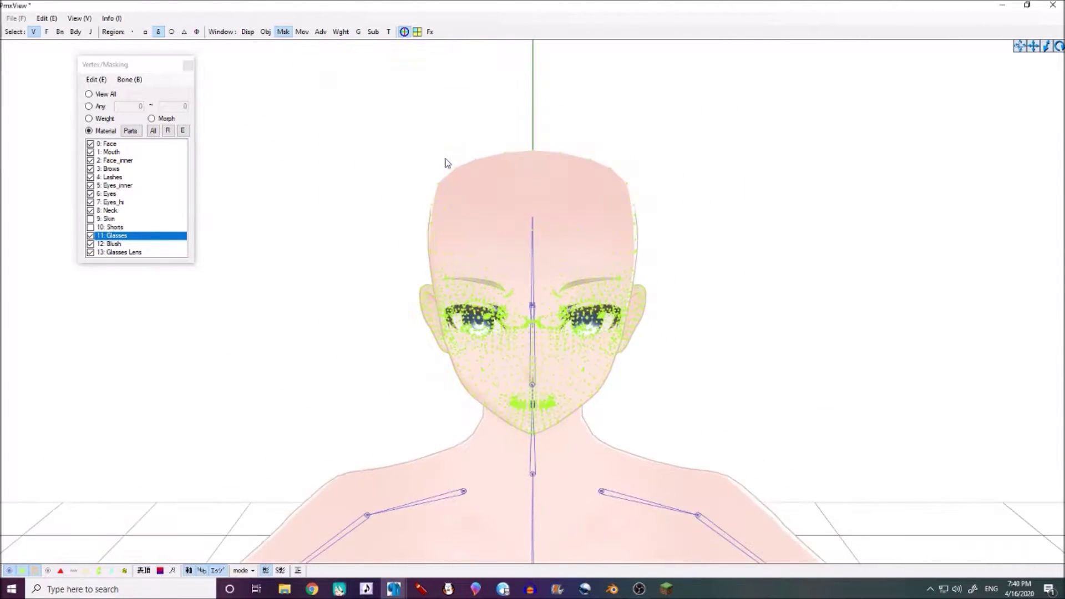
scroll(448, 161, down, 5)
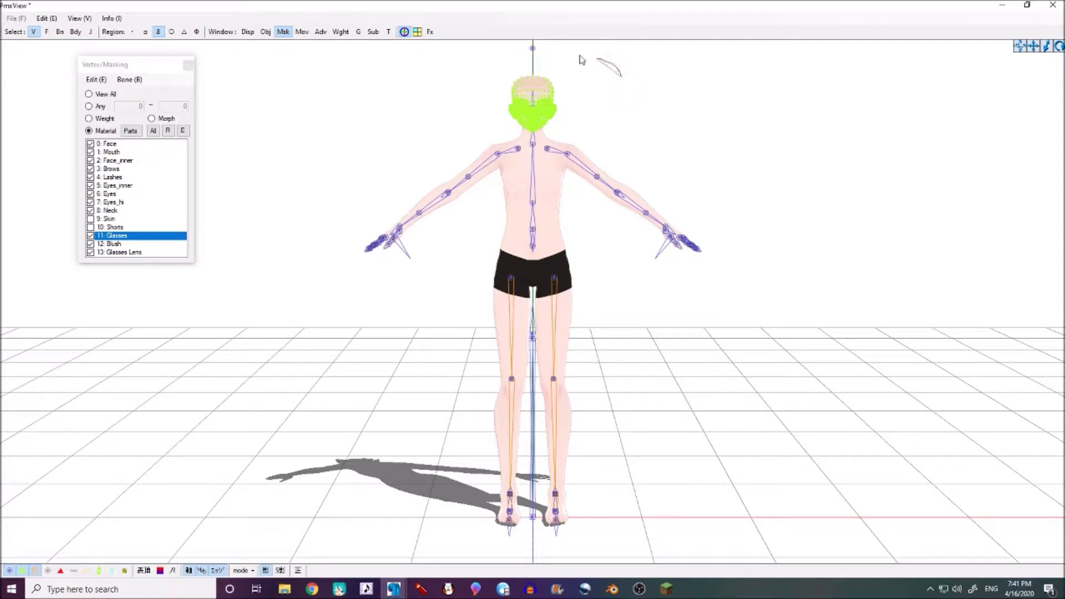
key(ctrl+a)
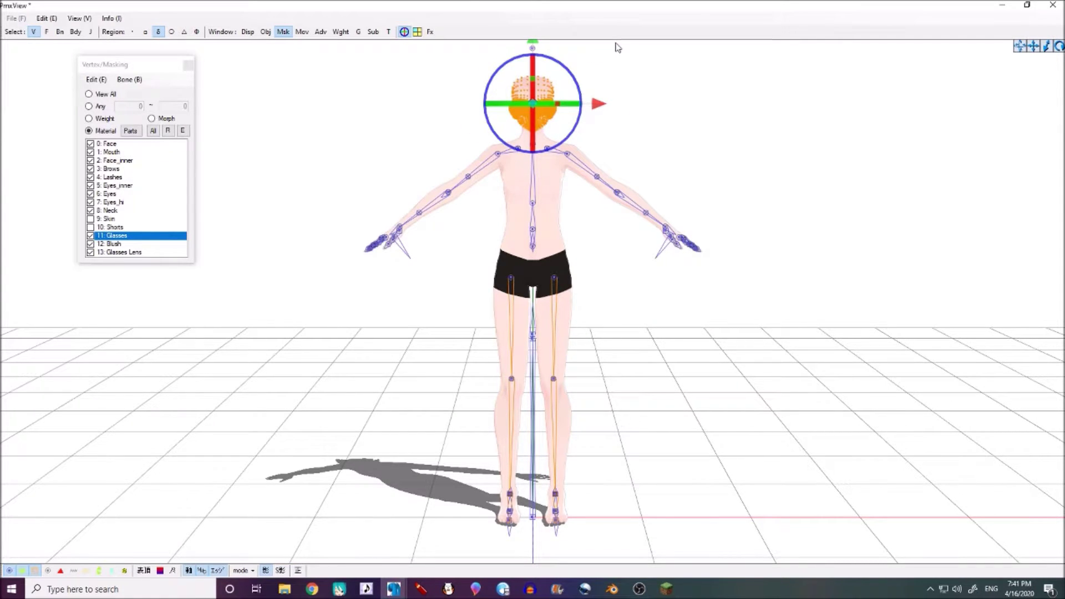
key(Delete)
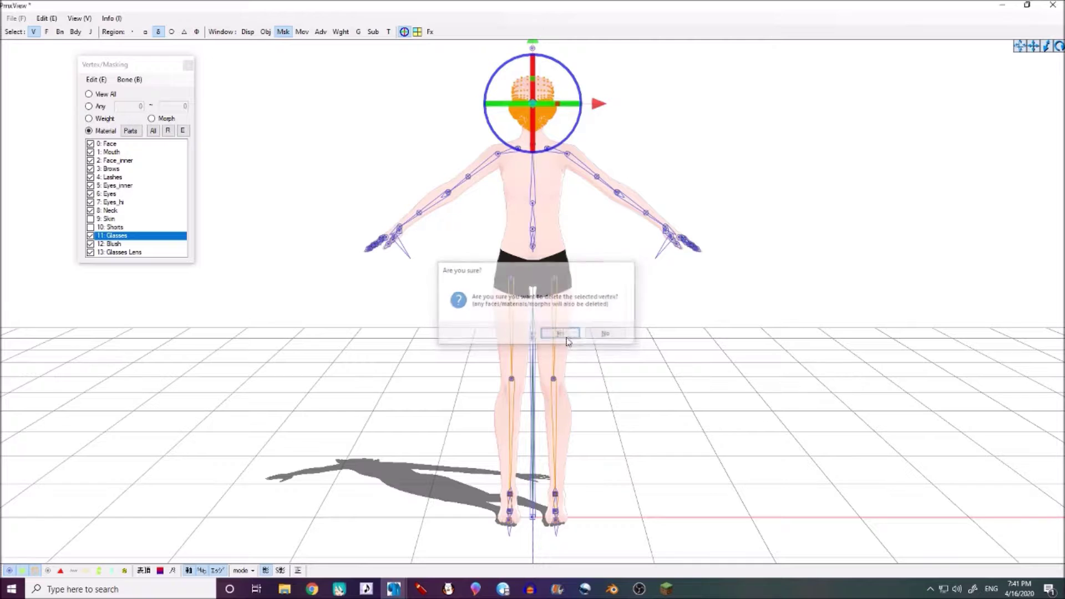
click(561, 334)
right_drag(623, 261, 551, 229)
key(F1)
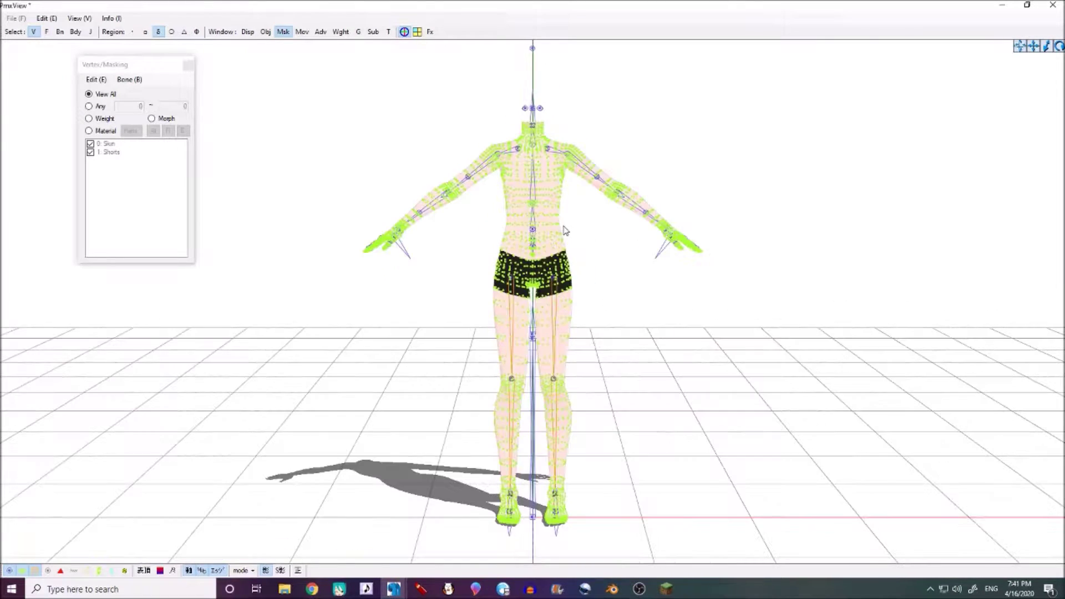
Step: Try the box region selection on the vertices of the model's left forearm and hand, and clear the selection
mouse_move(607, 91)
mouse_down()
mouse_move(730, 107)
mouse_move(778, 247)
mouse_move(857, 146)
mouse_up()
mouse_move(763, 92)
mouse_down()
mouse_move(774, 264)
mouse_move(939, 83)
mouse_move(801, 86)
mouse_up()
click(145, 32)
drag(692, 91, 1042, 382)
drag(624, 115, 986, 329)
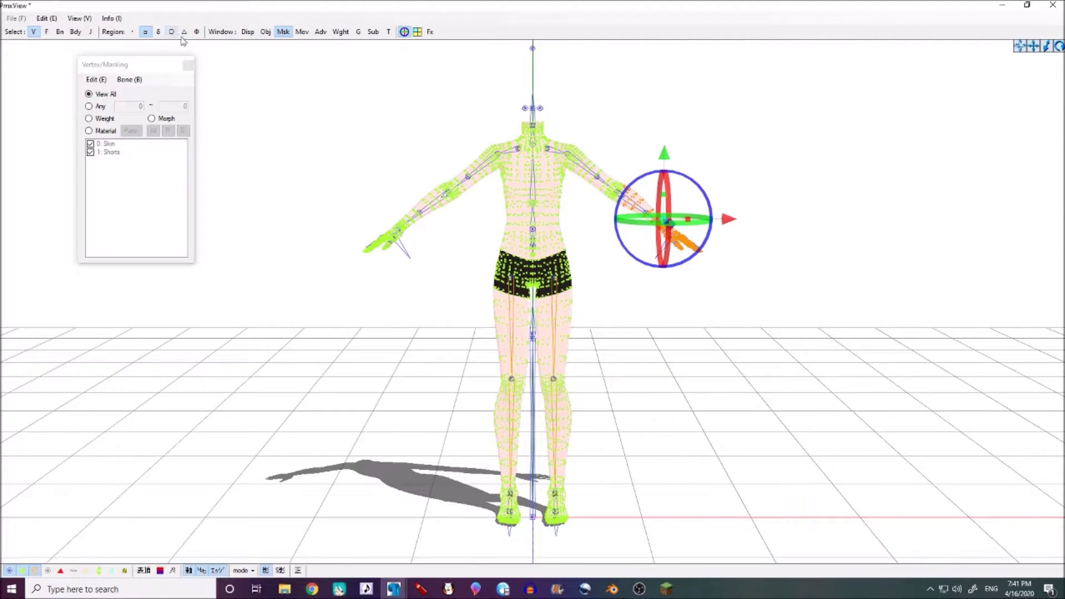
click(284, 128)
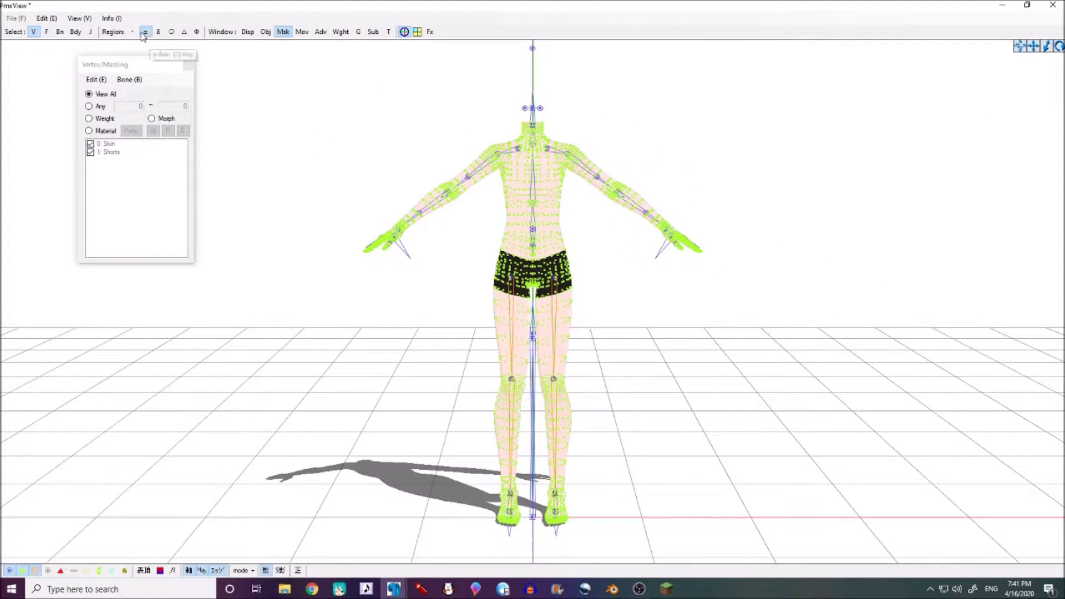
drag(684, 88, 805, 350)
drag(726, 101, 945, 271)
Step: Try a freehand lasso selection across the body and a circular brush selection along the left arm, and clear both
click(158, 32)
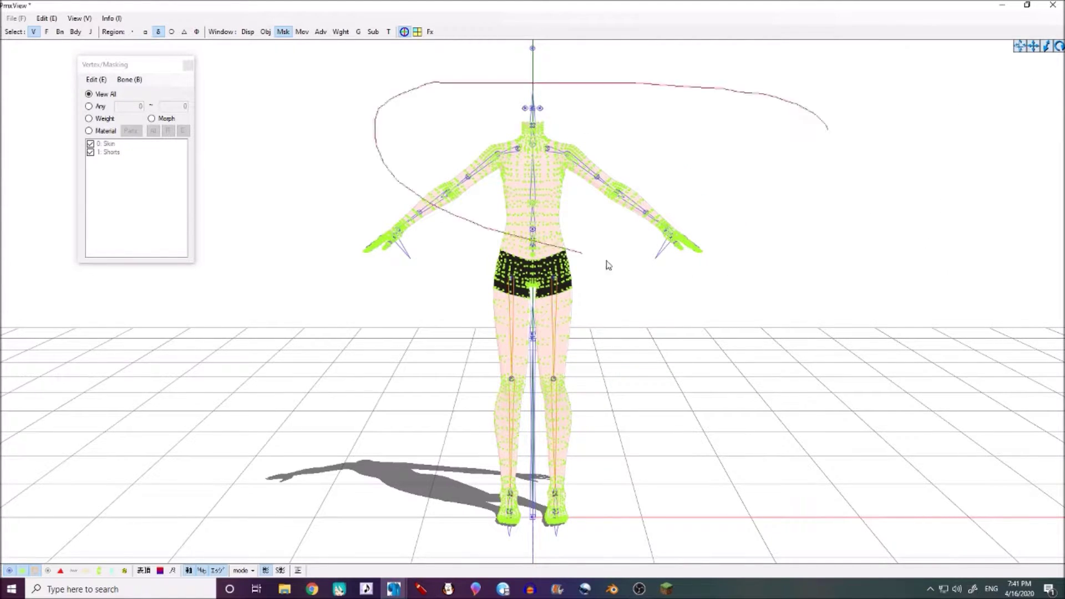
mouse_move(745, 251)
mouse_down()
mouse_move(825, 140)
mouse_move(875, 195)
mouse_up()
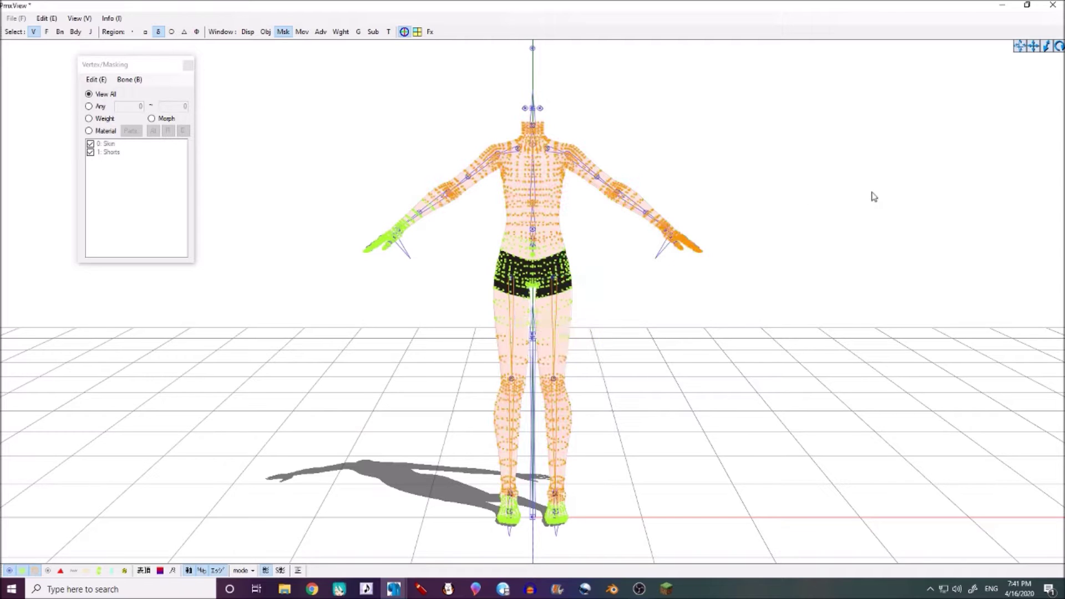
click(172, 33)
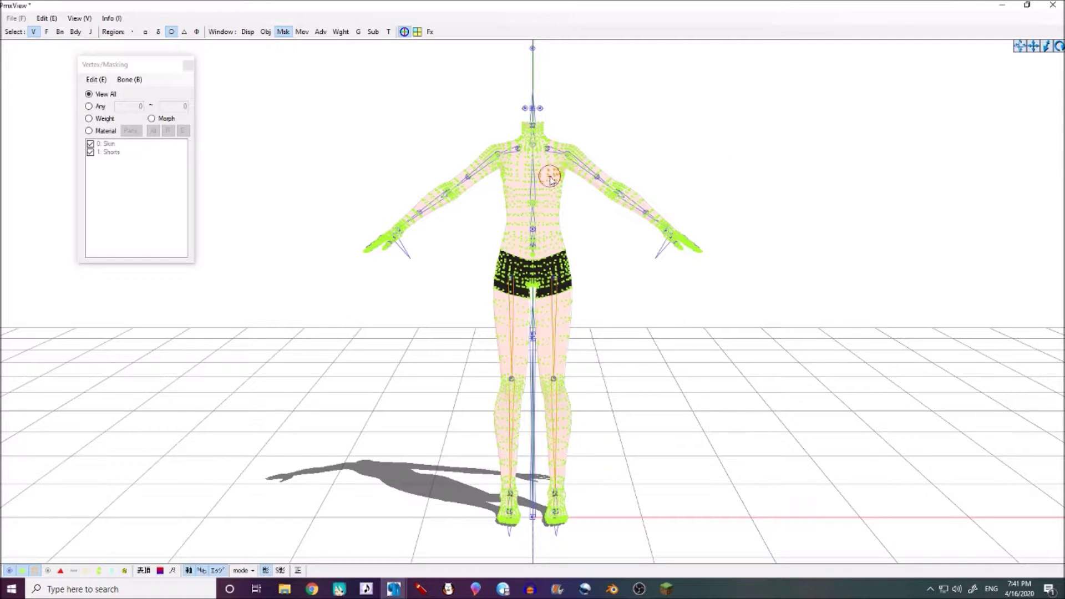
mouse_move(568, 151)
mouse_down()
mouse_move(632, 198)
mouse_move(617, 197)
mouse_move(656, 235)
mouse_move(696, 247)
mouse_move(680, 242)
mouse_up()
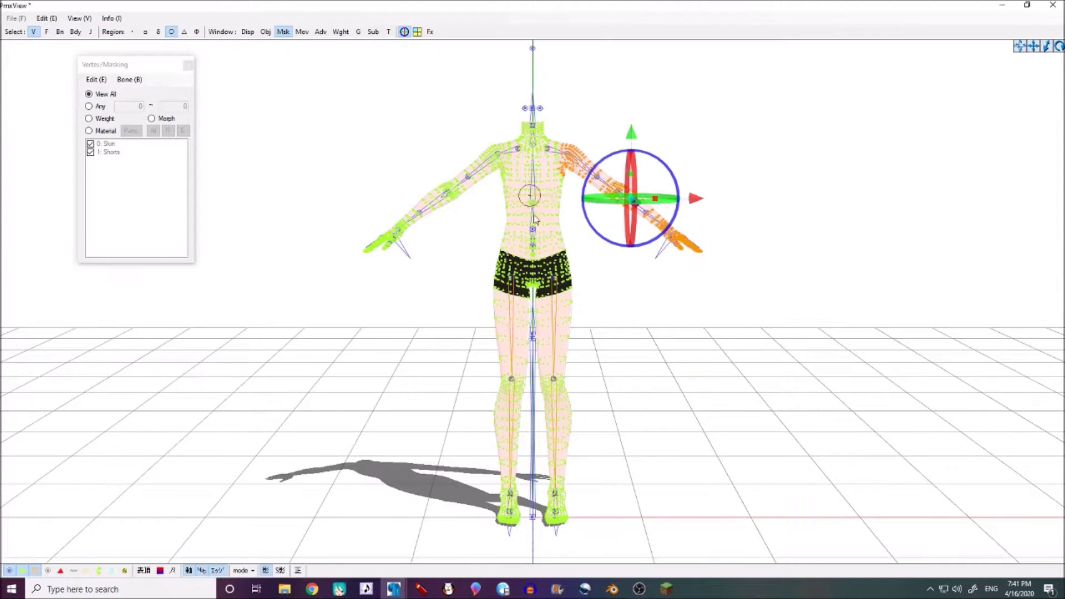
click(647, 326)
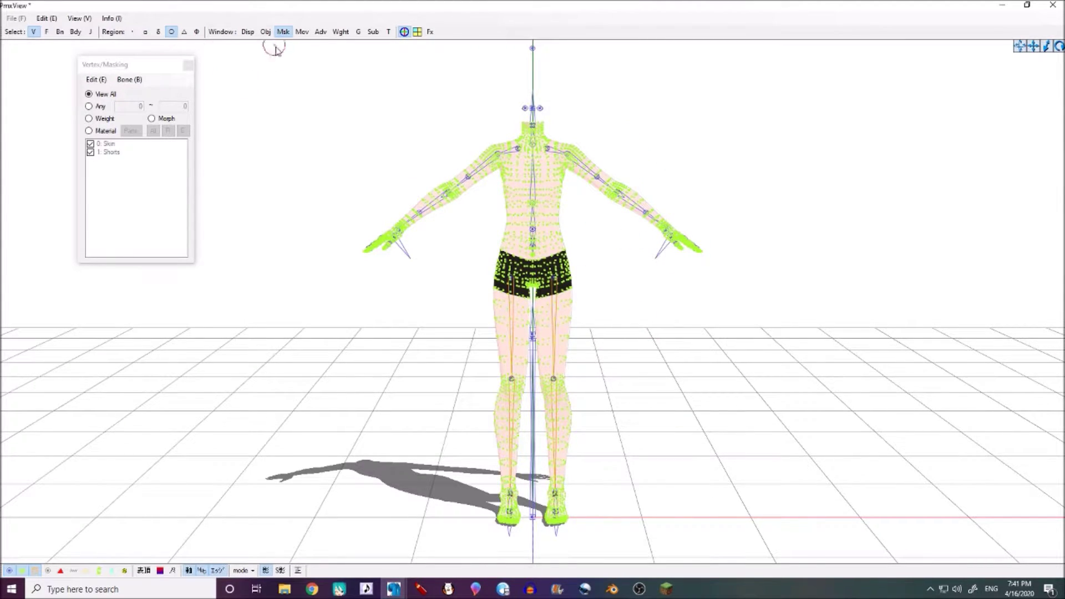
Step: Try selecting single faces on the arm's skin with the triangle region mode, and turn face selection off again
click(184, 32)
scroll(606, 183, up, 2)
scroll(607, 183, up, 8)
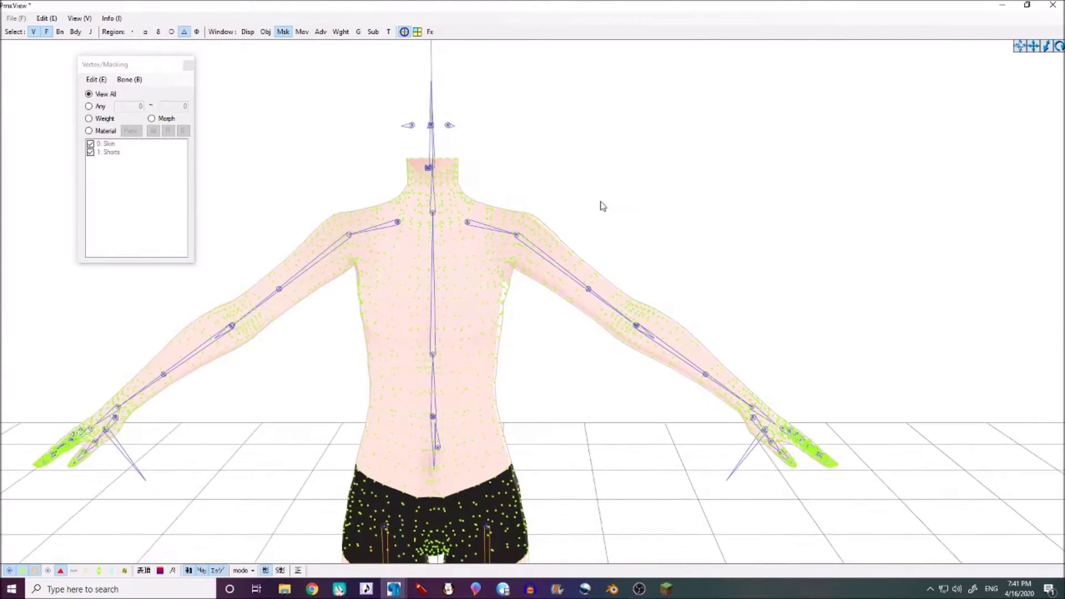
click(427, 349)
scroll(588, 281, up, 3)
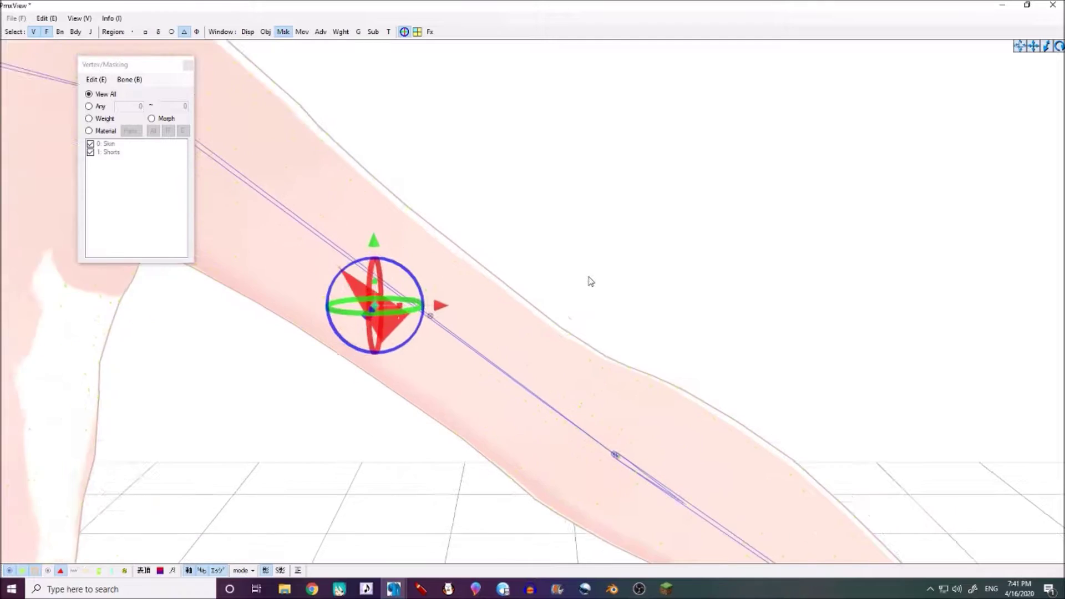
click(580, 407)
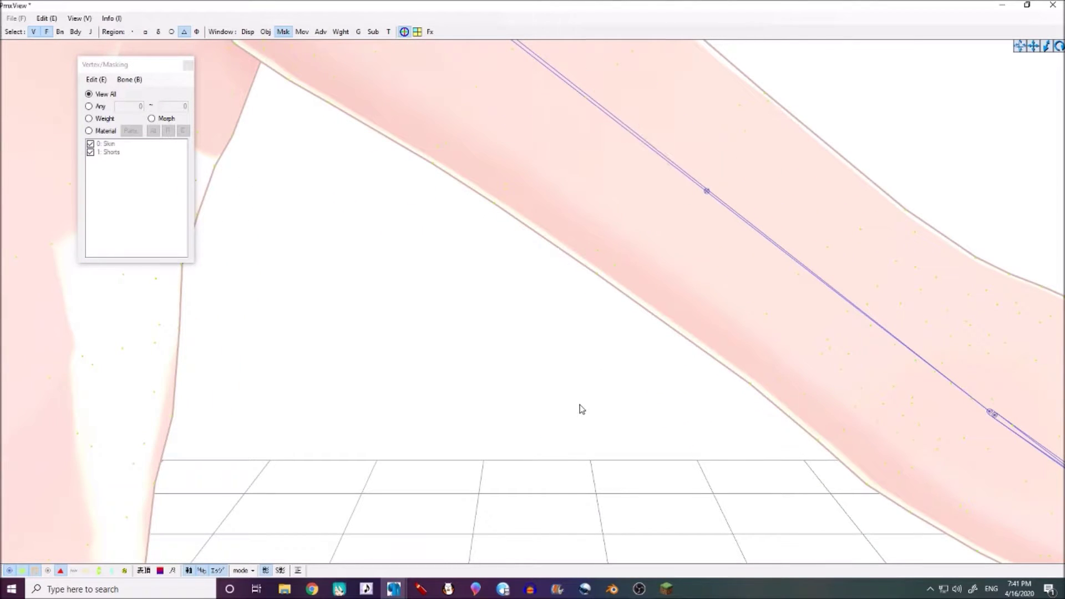
scroll(564, 285, down, 10)
scroll(571, 221, down, 8)
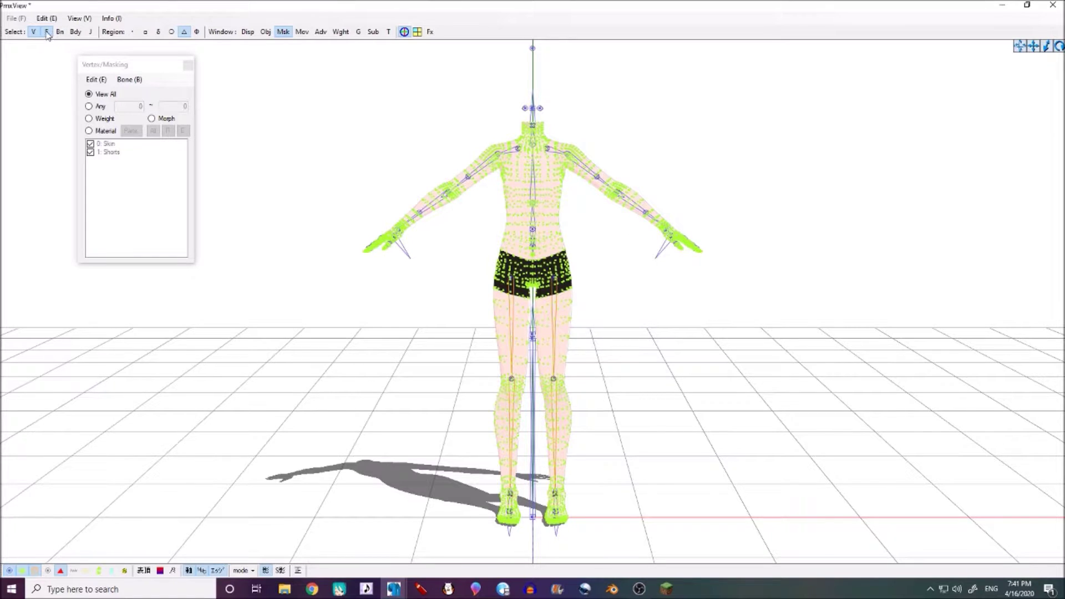
scroll(391, 182, up, 1)
right_drag(571, 188, 233, 191)
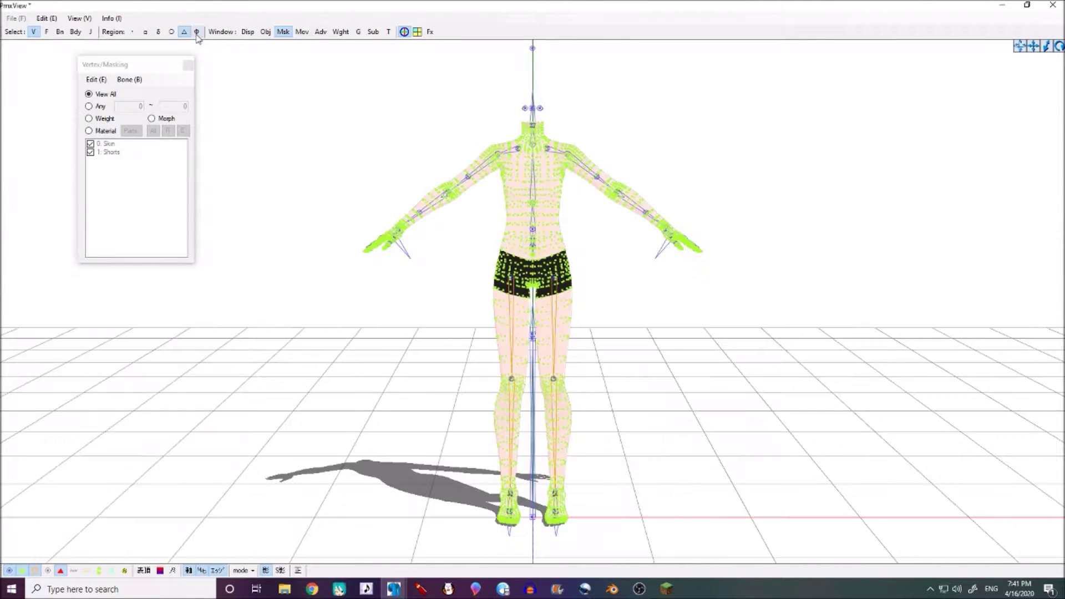
Step: Set the selection region back to the box mode, with only vertices as the selection target
click(145, 31)
click(159, 32)
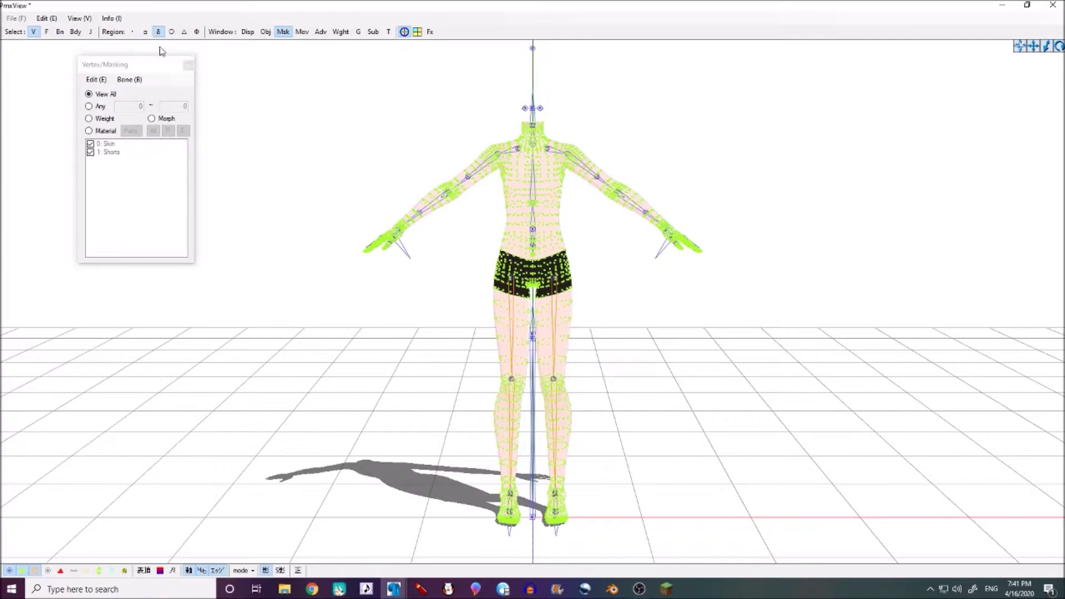
click(145, 32)
scroll(366, 146, down, 5)
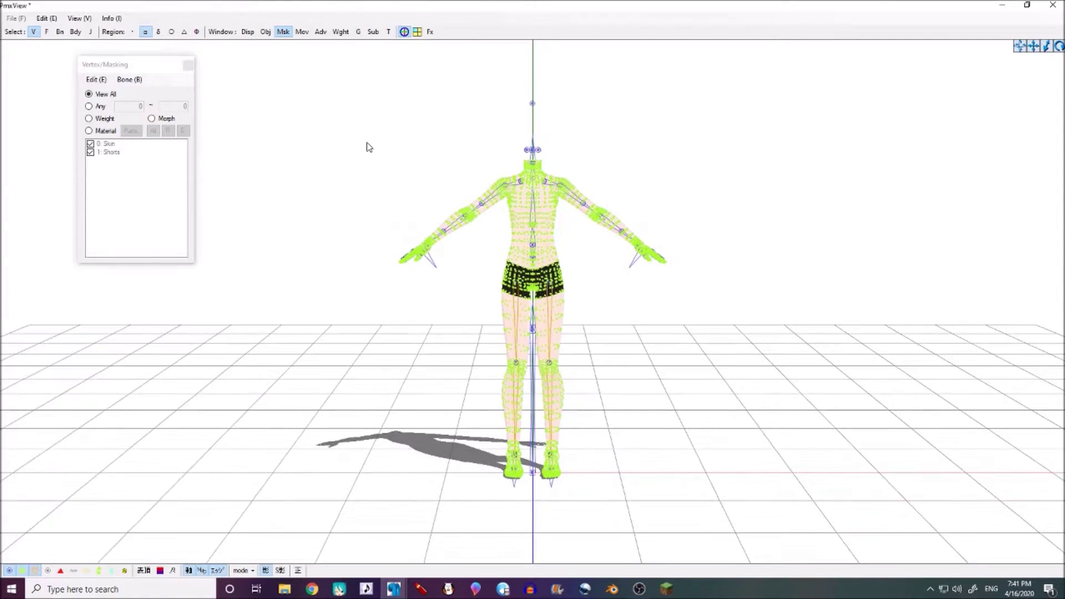
scroll(361, 155, up, 2)
right_drag(344, 144, 444, 290)
scroll(456, 243, down, 1)
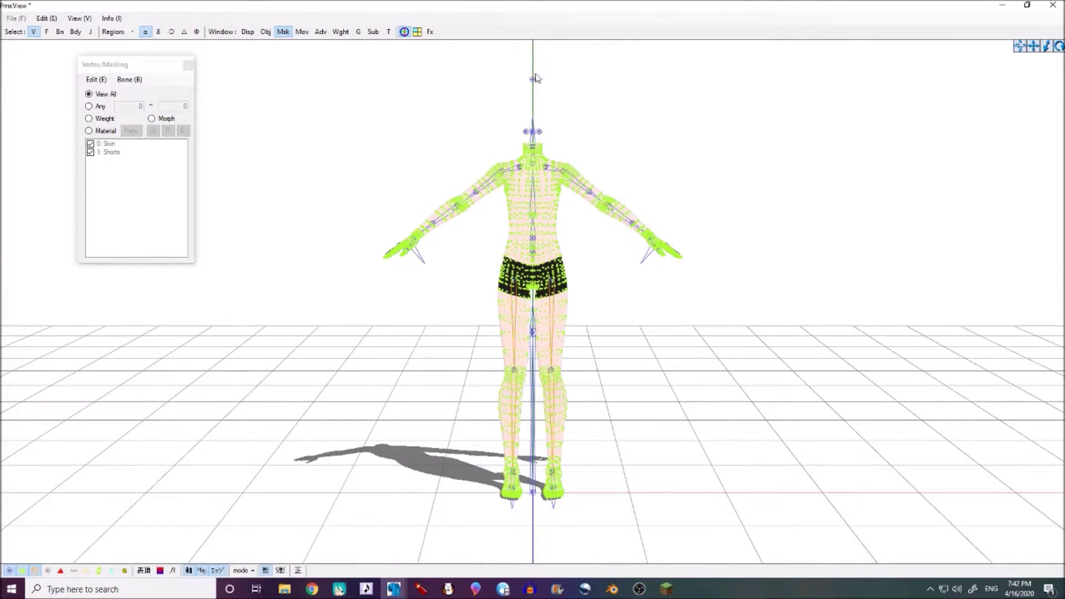
scroll(632, 204, down, 2)
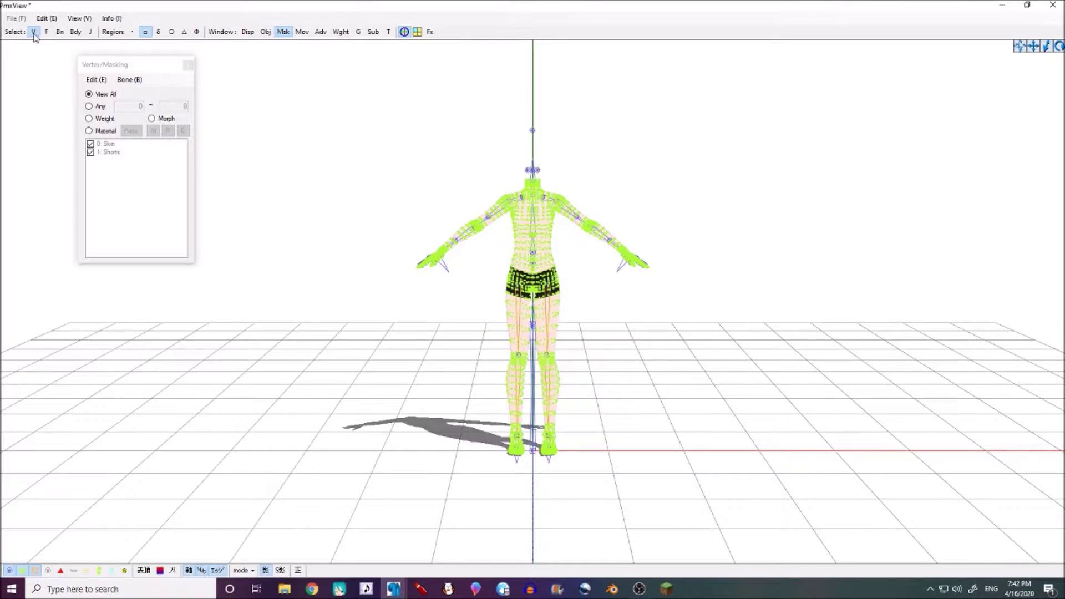
Step: Enable selection of bones, rigid bodies and joints alongside vertices, and set the masking to Material with the Skin entry highlighted
click(76, 33)
click(91, 34)
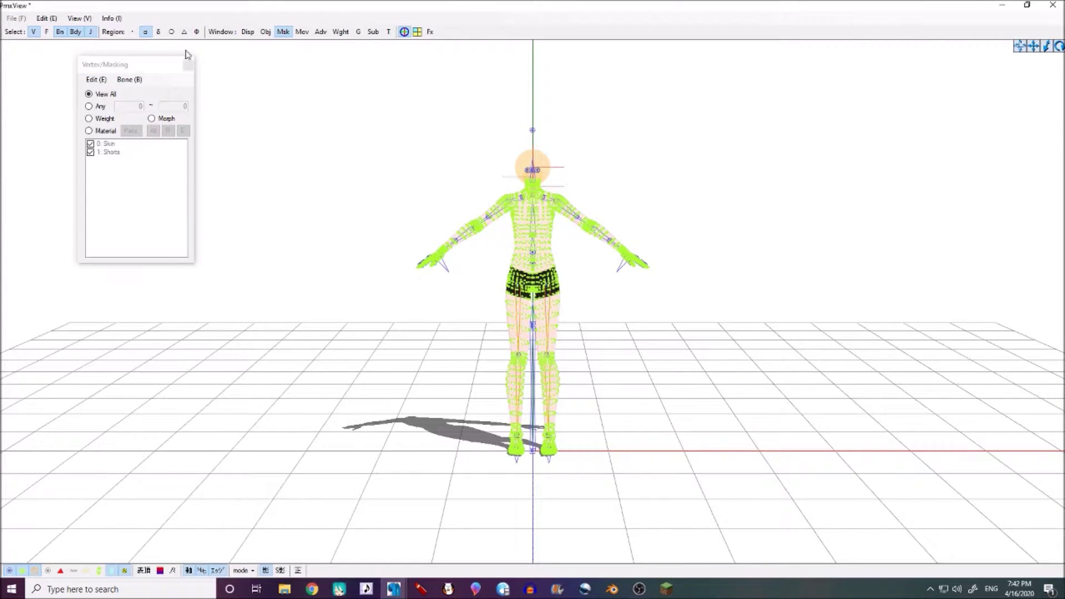
click(146, 33)
click(88, 131)
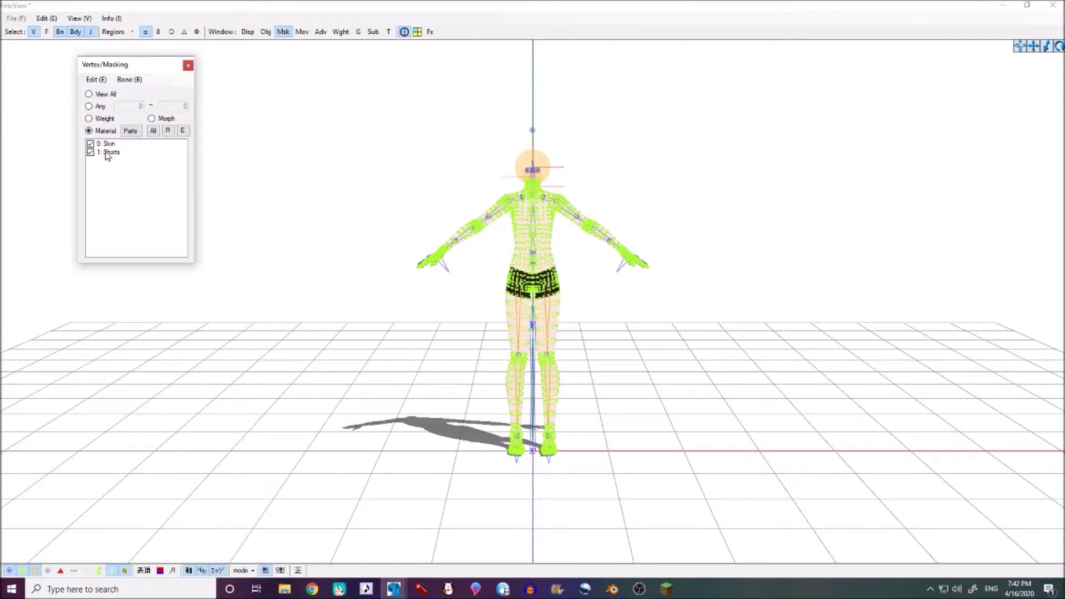
right_click(103, 145)
click(192, 219)
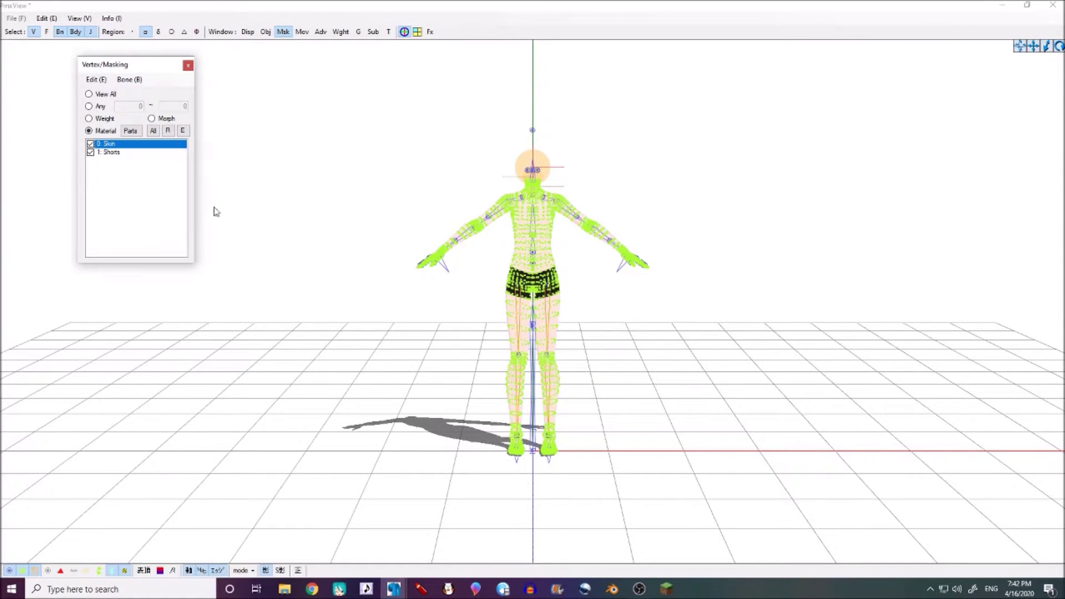
Step: Try moving the whole selected model sideways, undo the move, and clear the selection
drag(305, 57, 908, 529)
mouse_move(663, 303)
right_down()
mouse_move(669, 316)
mouse_move(660, 309)
right_up()
drag(607, 307, 735, 311)
mouse_move(803, 182)
right_down()
mouse_move(821, 176)
mouse_move(804, 178)
right_up()
key(ctrl+z)
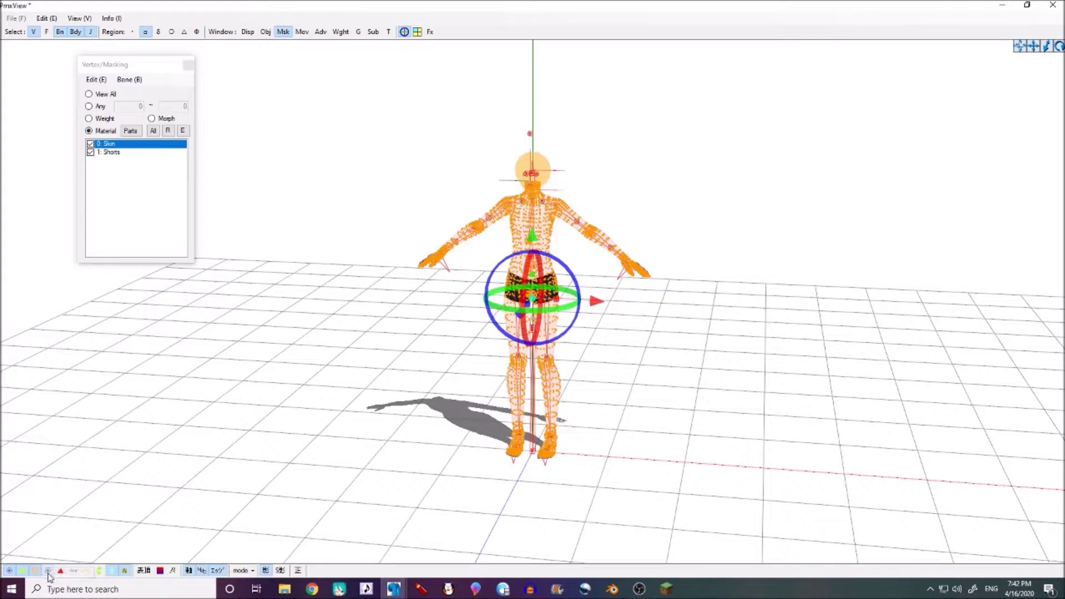
right_drag(186, 476, 244, 433)
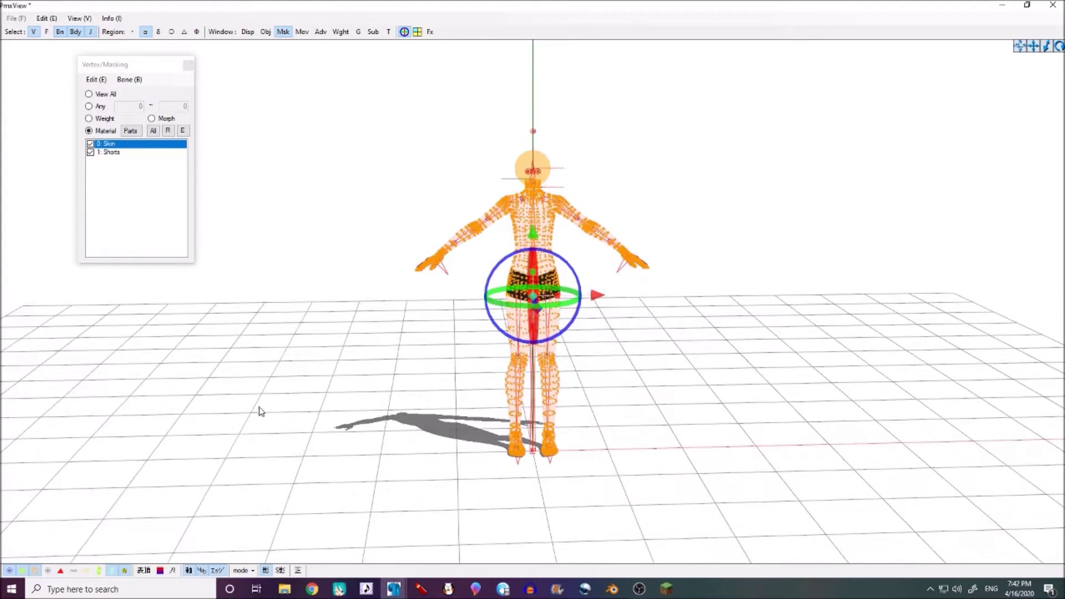
drag(309, 68, 774, 546)
right_drag(473, 452, 475, 356)
Step: Examine the model from several angles, switching the bone display and the vertex display off and on
scroll(475, 355, up, 10)
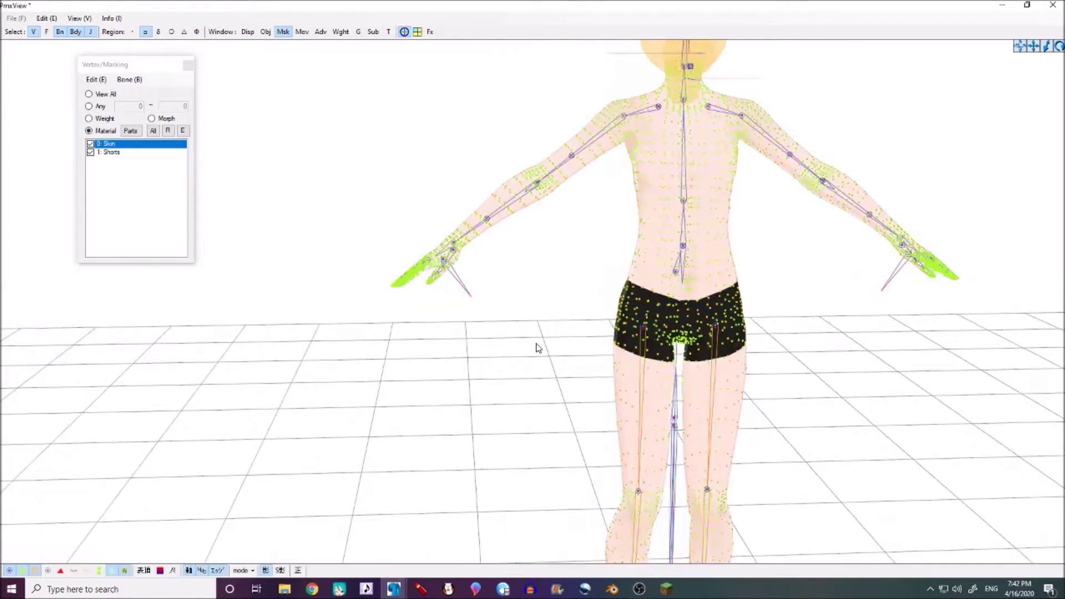
scroll(530, 355, up, 4)
scroll(521, 352, down, 10)
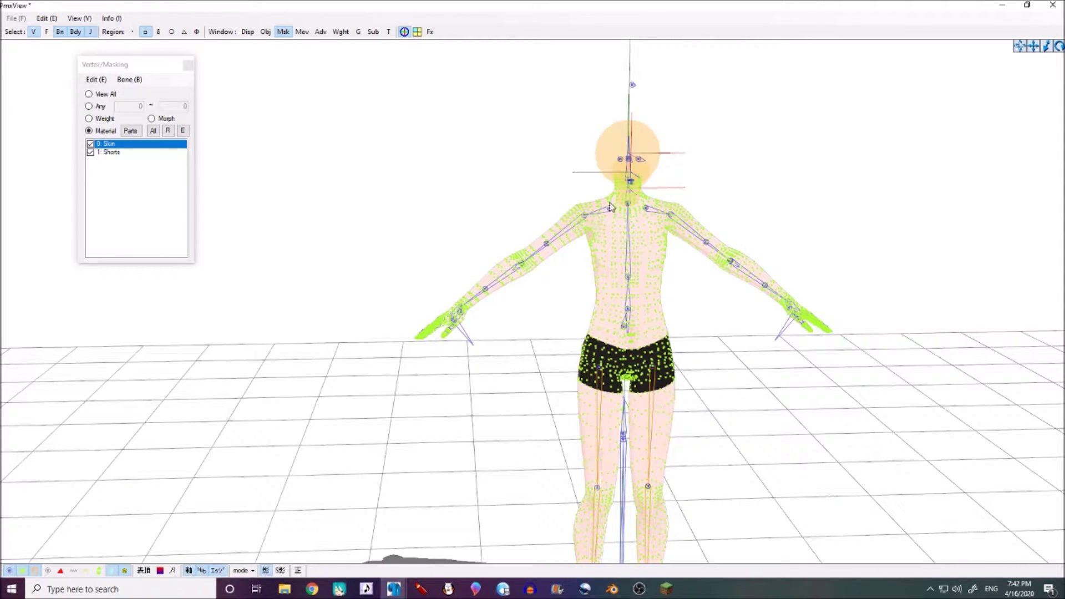
scroll(610, 206, down, 2)
right_drag(345, 129, 340, 277)
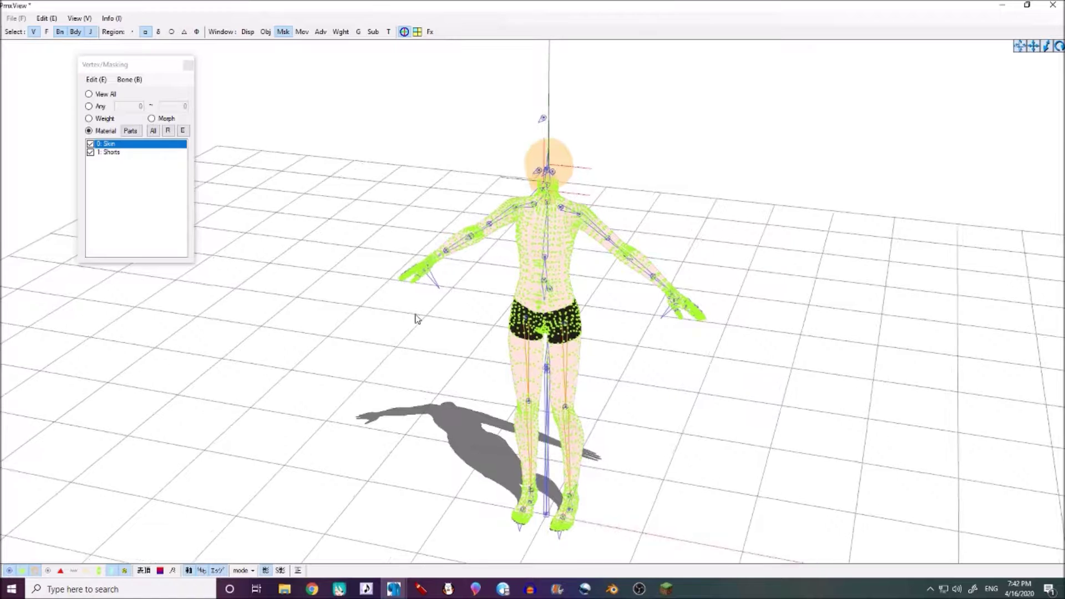
scroll(252, 445, up, 2)
click(9, 572)
click(8, 572)
click(8, 572)
click(8, 572)
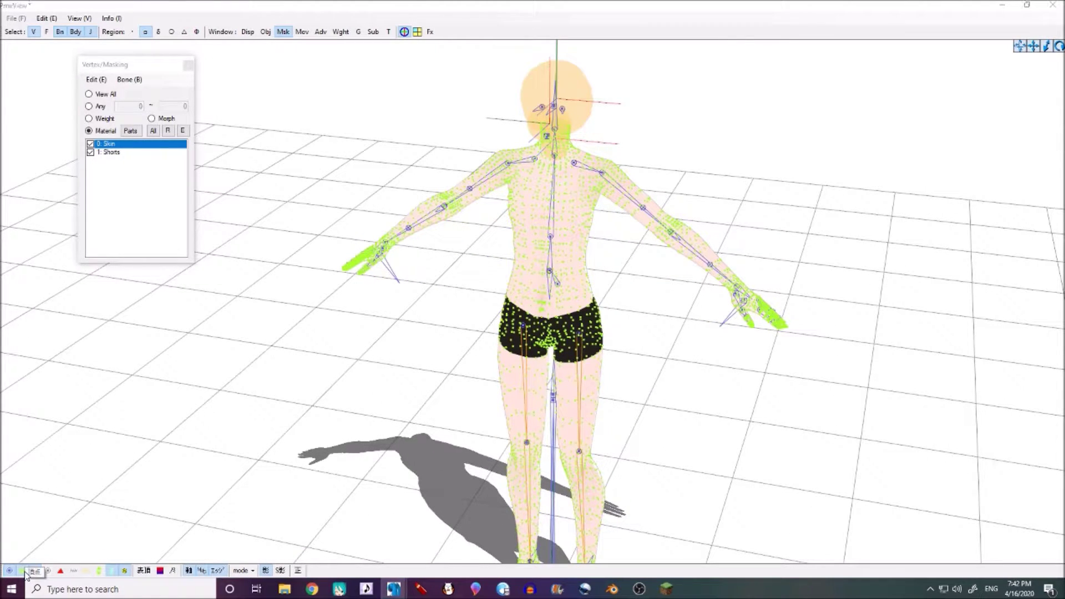
click(23, 571)
click(22, 571)
Step: Turn on the display of the additional bones and check them close up on the model's right hand
key(F1)
middle_drag(335, 310, 384, 336)
scroll(386, 330, up, 5)
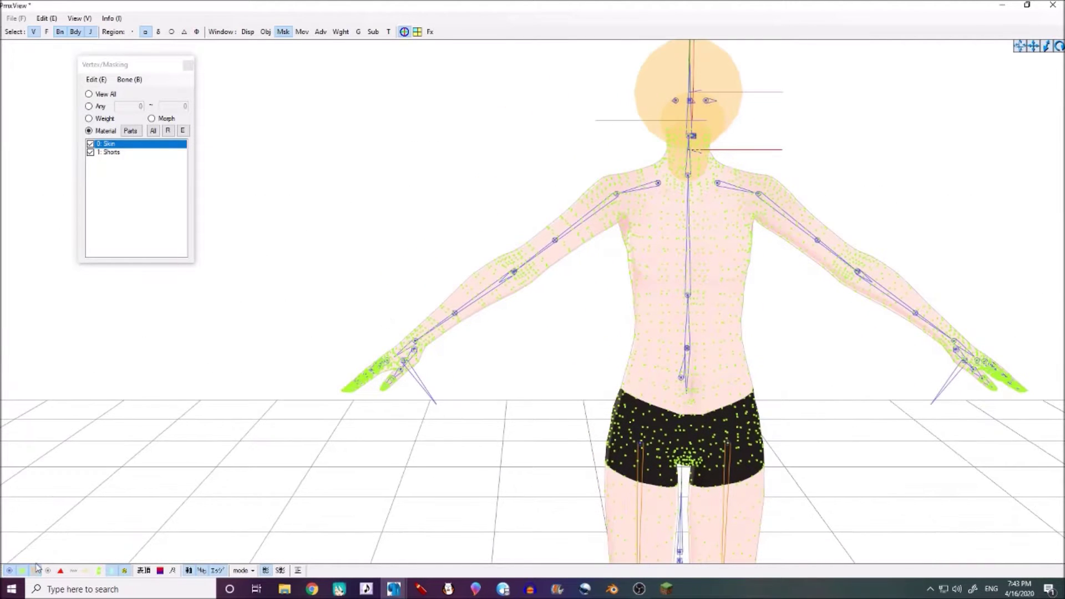
middle_drag(336, 405, 359, 383)
scroll(358, 383, up, 2)
scroll(645, 160, up, 1)
mouse_move(644, 160)
middle_down()
mouse_move(635, 183)
mouse_move(644, 174)
middle_up()
scroll(644, 176, up, 6)
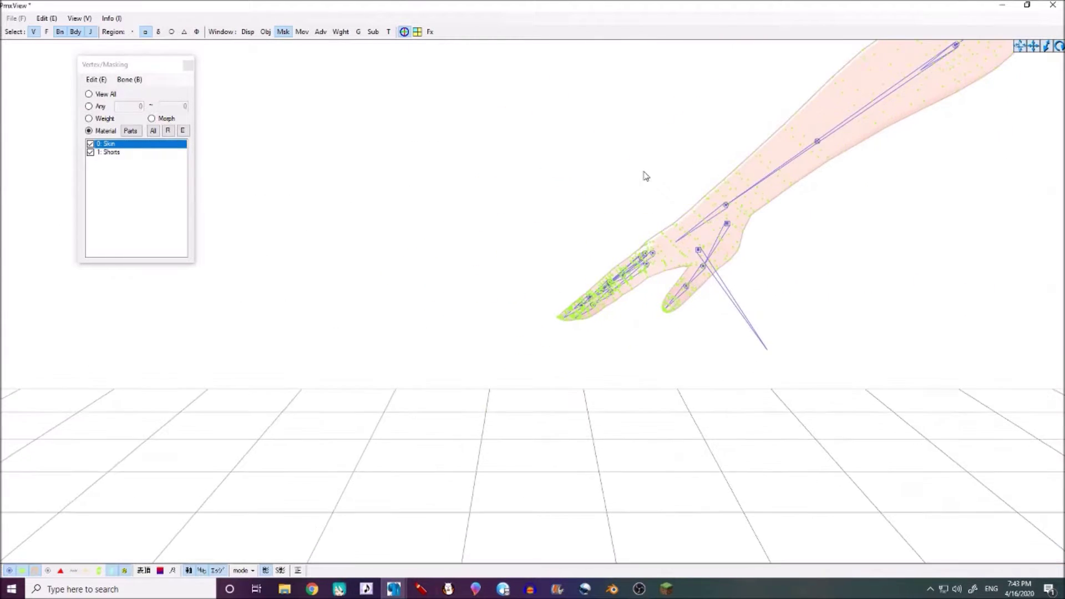
scroll(677, 278, up, 3)
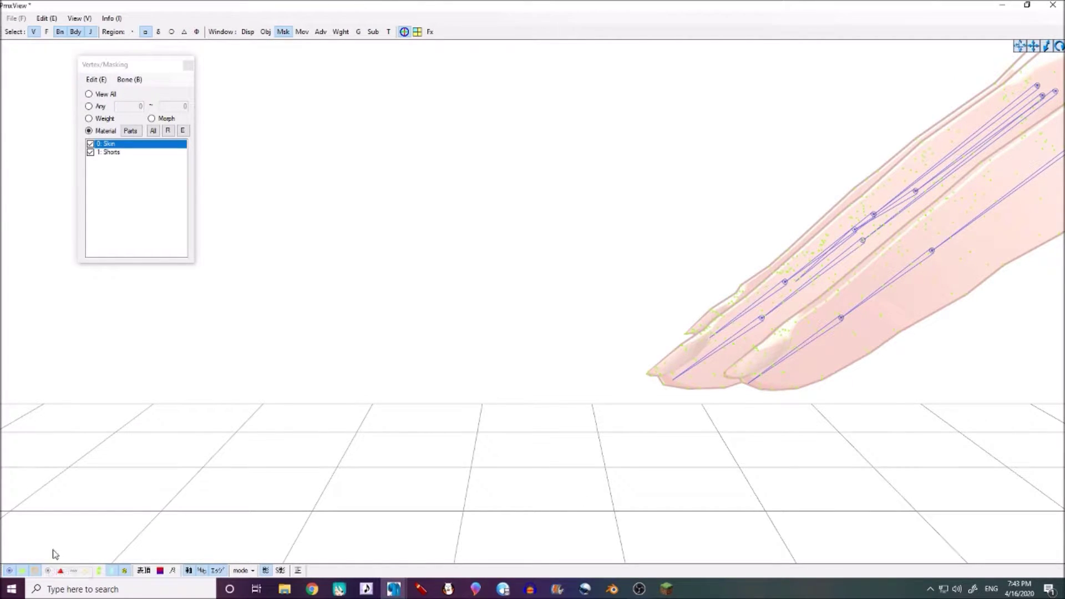
right_drag(596, 388, 590, 388)
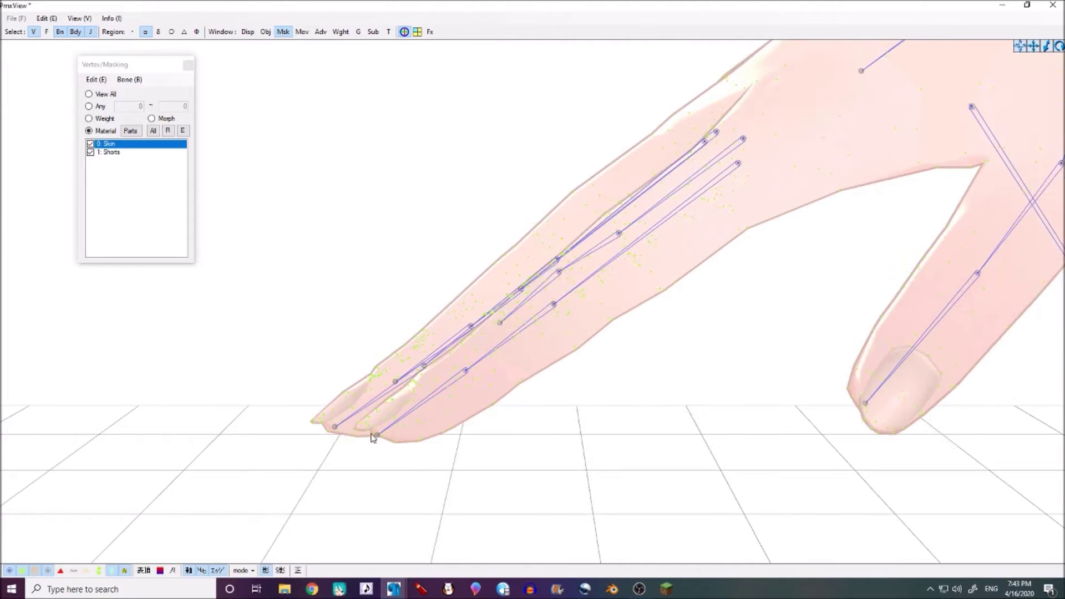
key(r)
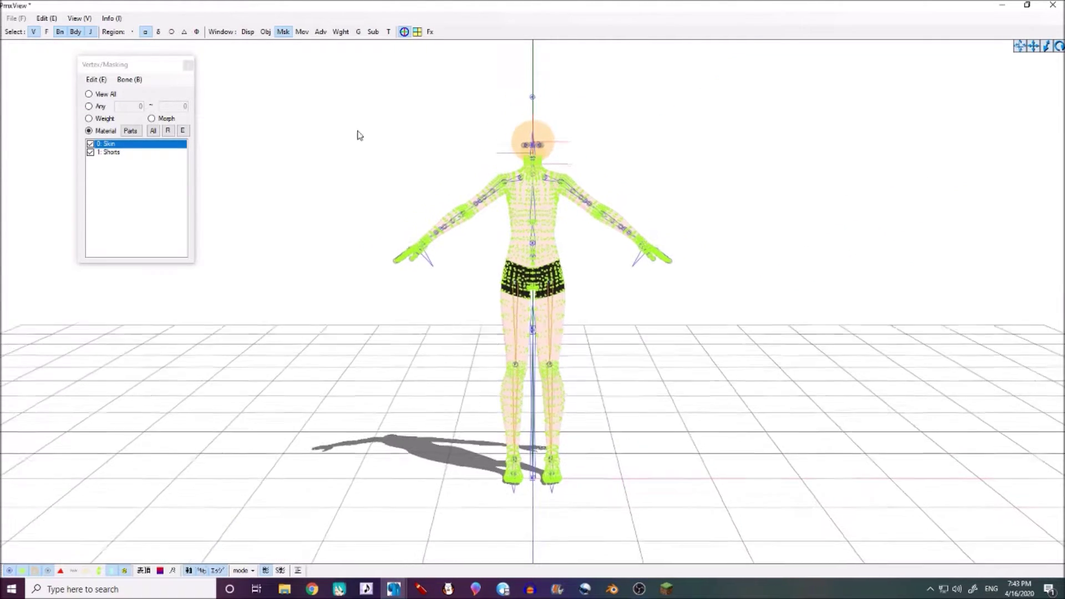
Step: Select the whole model with its bones, rigid bodies and joints, move it sideways along the X axis, and clear the selection
drag(290, 60, 924, 558)
drag(597, 295, 872, 305)
click(704, 305)
scroll(577, 377, up, 2)
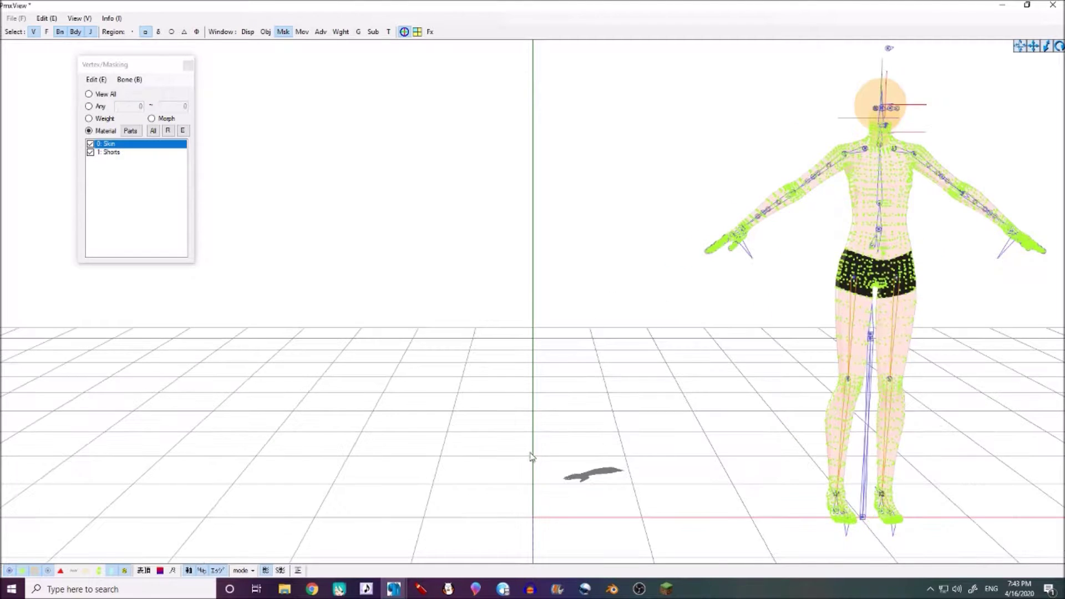
right_drag(475, 380, 464, 359)
middle_drag(482, 188, 414, 206)
scroll(556, 255, up, 8)
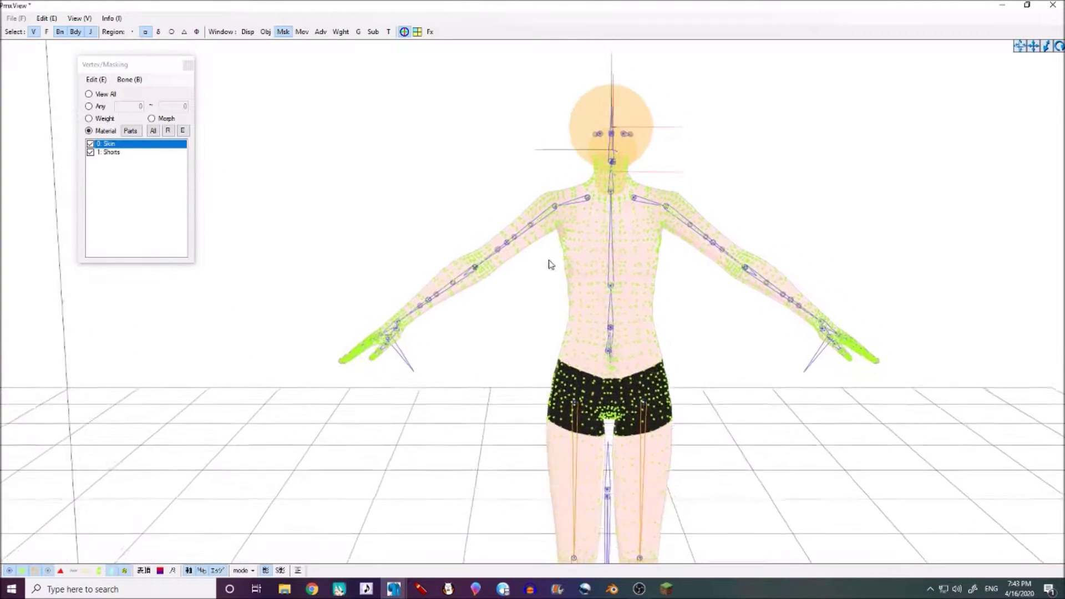
Step: Switch to the Pmx Editor window that holds Len BASE.pmx
mouse_move(394, 588)
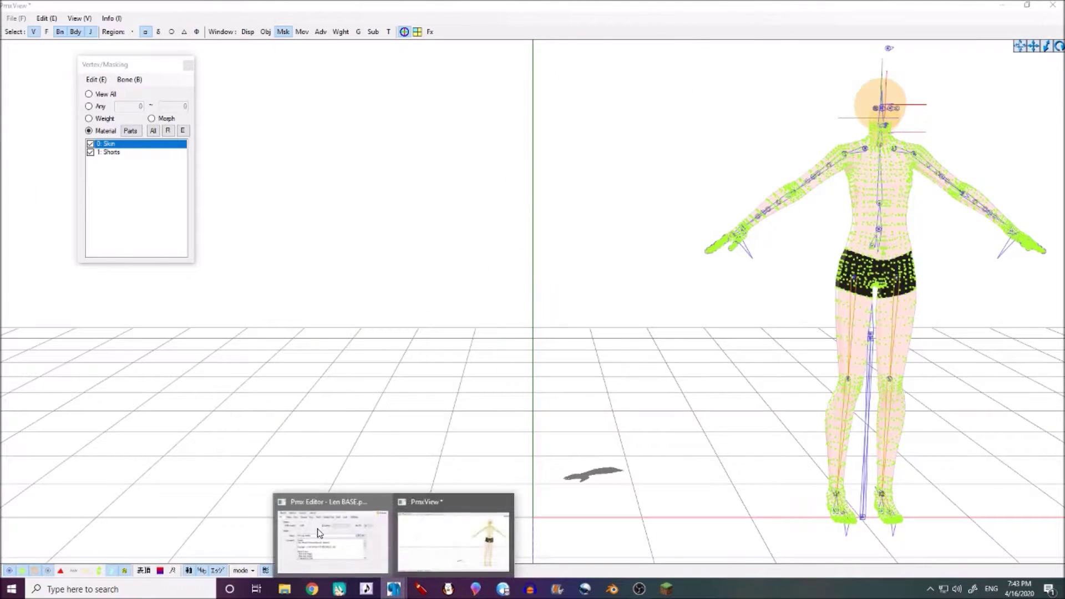
click(333, 532)
click(92, 124)
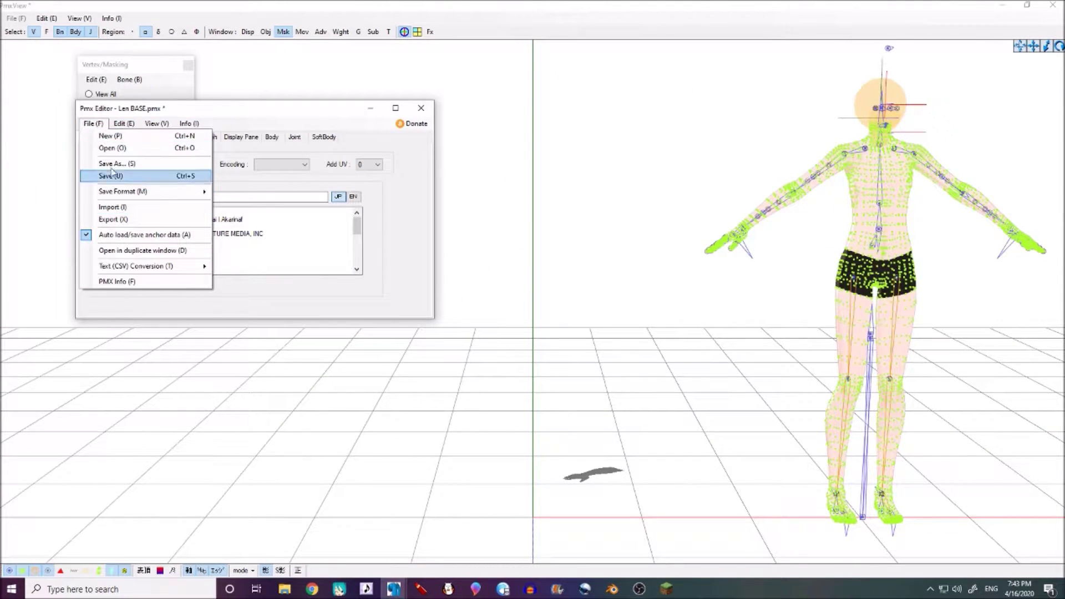
mouse_move(156, 123)
click(566, 122)
mouse_move(391, 591)
click(332, 536)
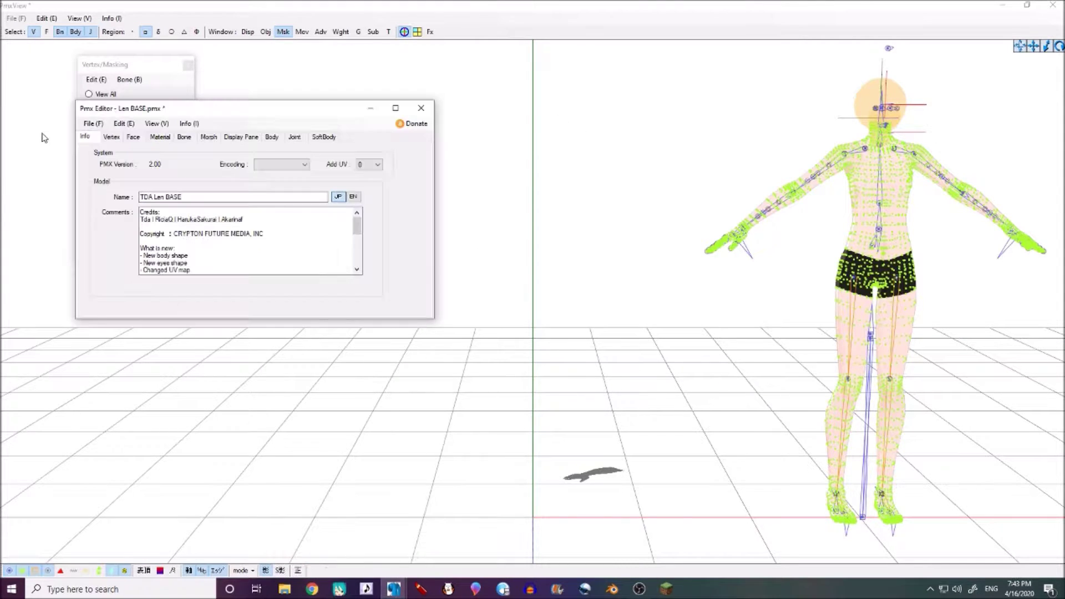
Step: Import Mature.pmx from the Doctor folder on the Desktop into the Len BASE model
click(91, 124)
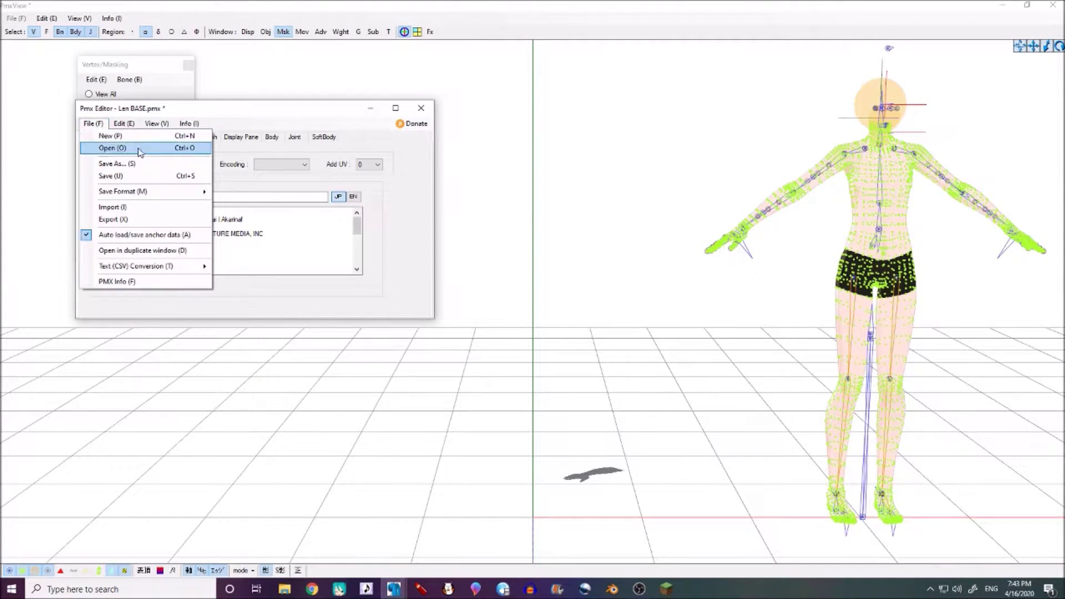
click(126, 208)
click(119, 200)
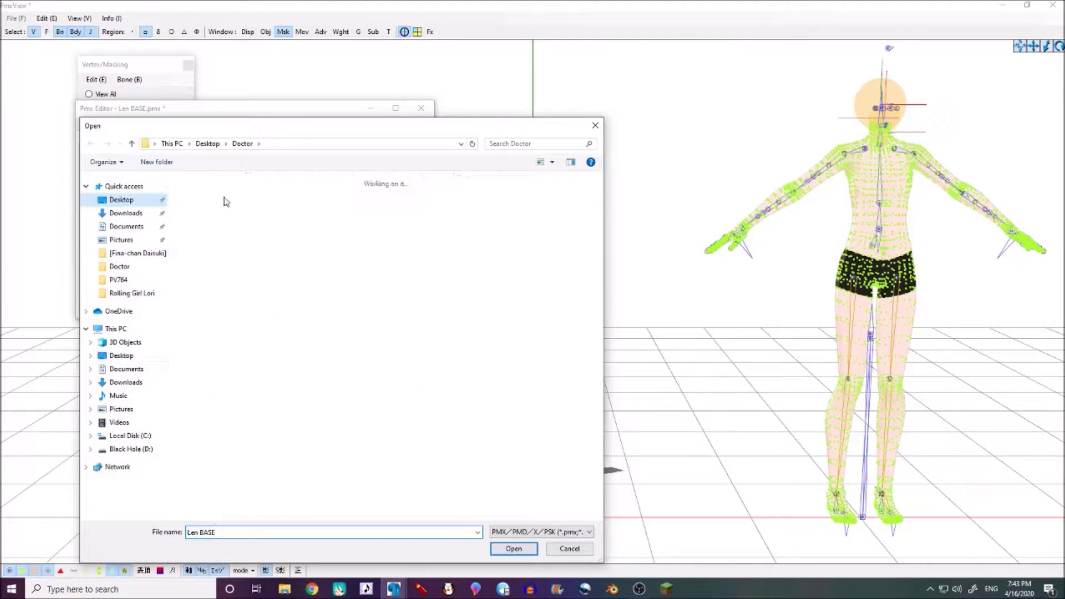
double_click(436, 204)
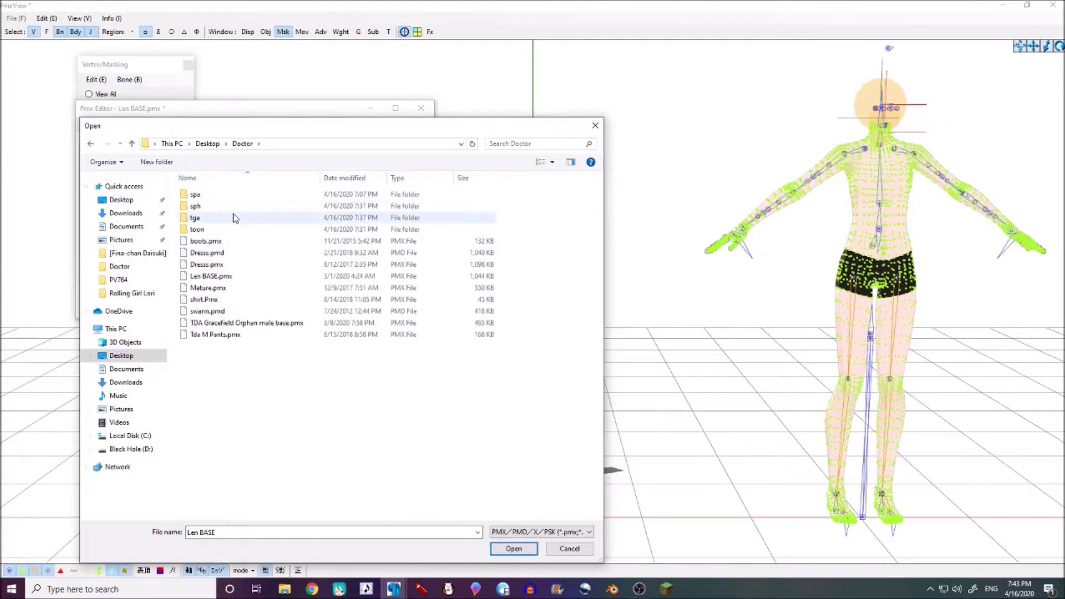
click(201, 290)
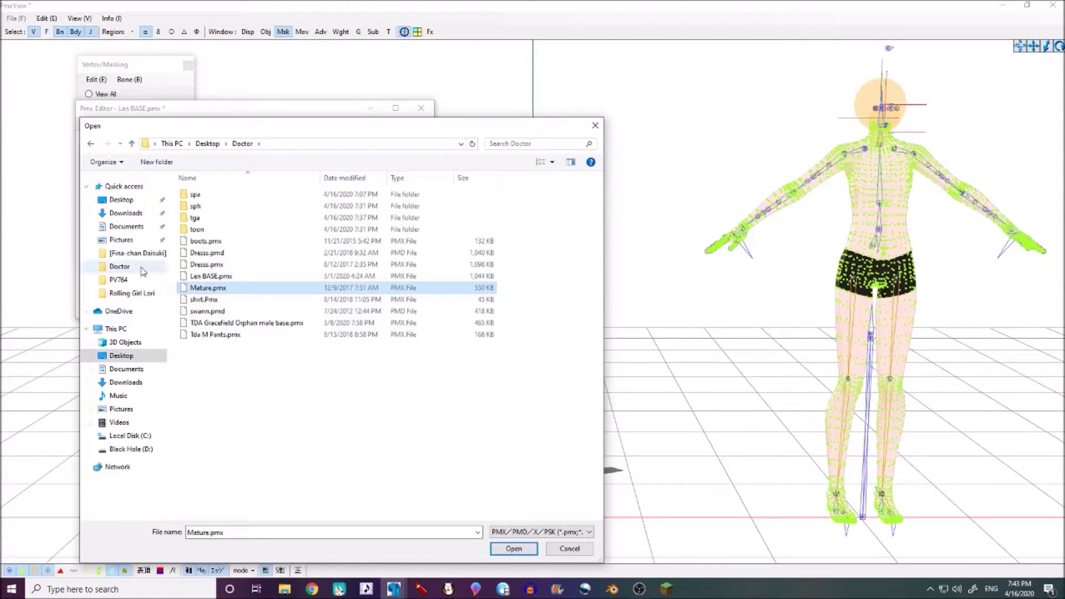
double_click(218, 288)
click(287, 272)
Step: Examine the imported untextured head close up from several angles
scroll(468, 209, up, 5)
scroll(465, 249, up, 4)
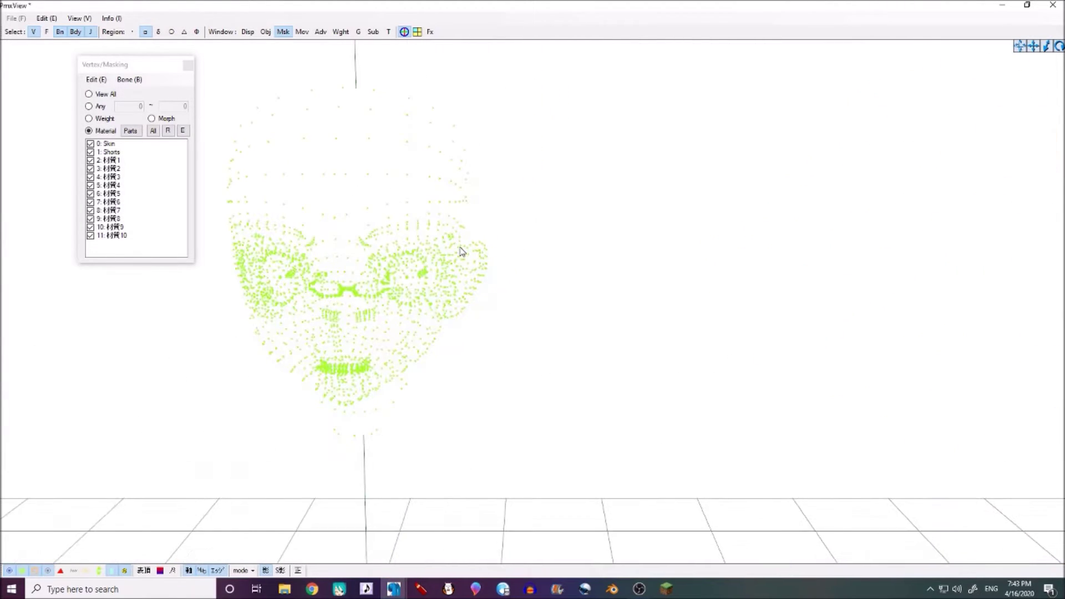
mouse_move(468, 249)
right_down()
mouse_move(515, 245)
mouse_move(460, 252)
right_up()
scroll(460, 251, up, 5)
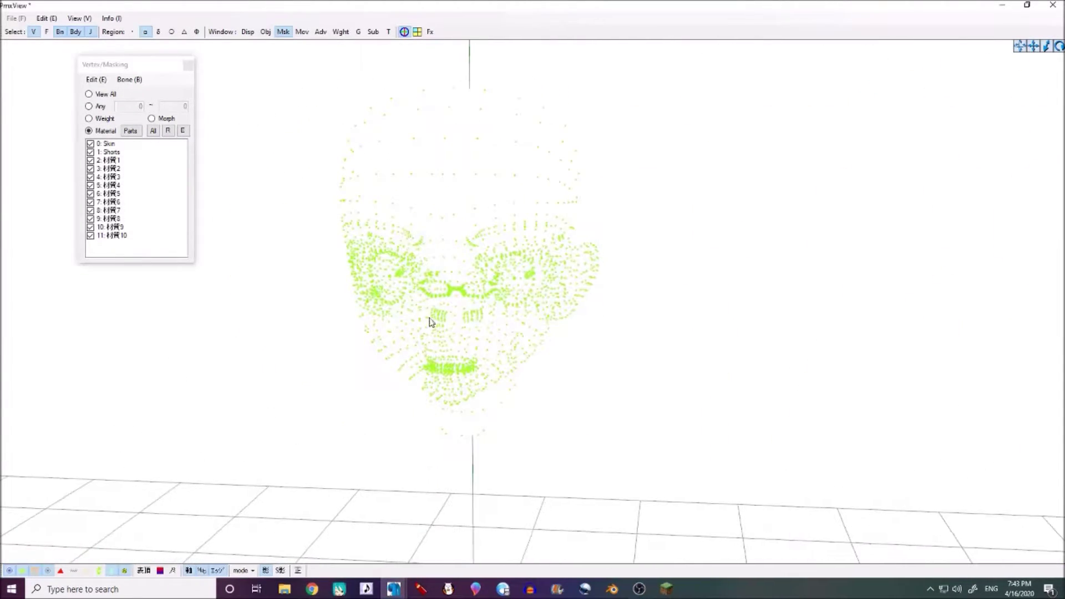
scroll(339, 278, down, 8)
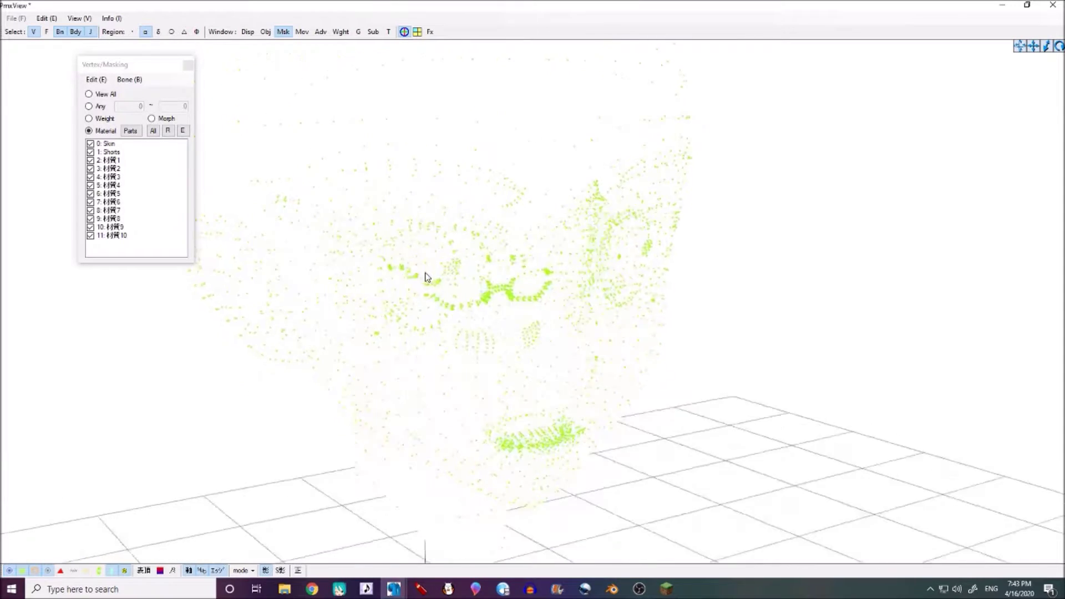
right_drag(409, 272, 444, 323)
right_drag(593, 309, 503, 359)
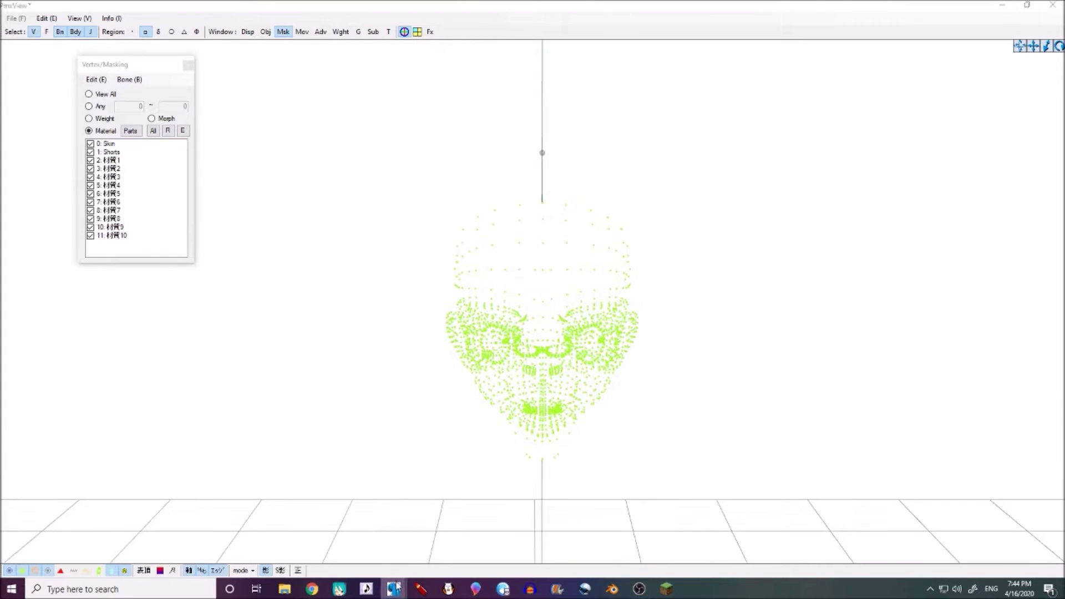
Step: Replace the texture of the imported head material 材質1 with face.png from the tga folder
click(394, 589)
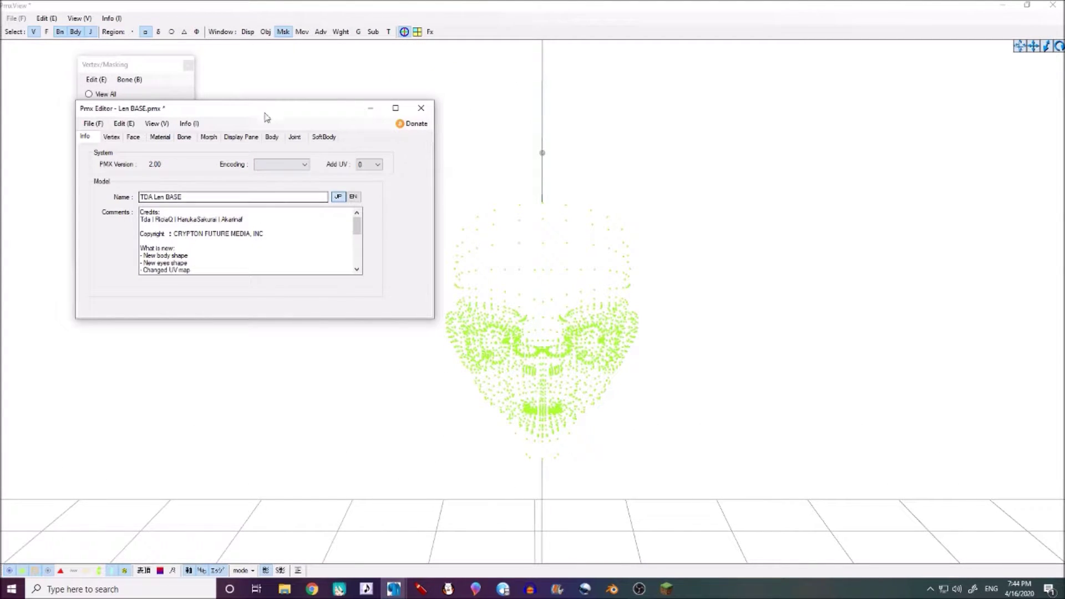
click(159, 138)
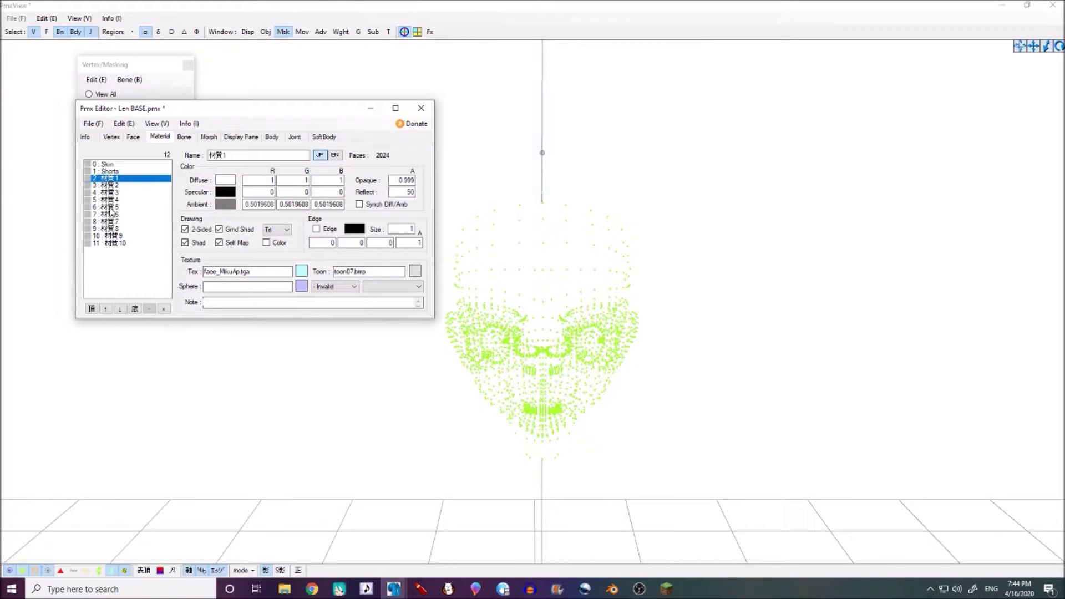
shift+click(119, 244)
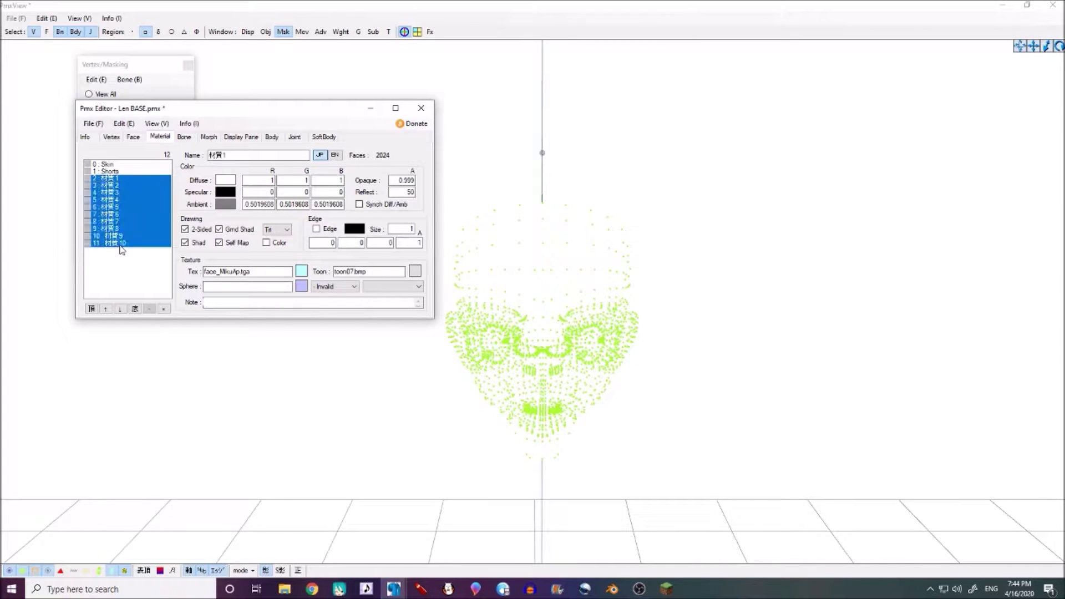
click(123, 187)
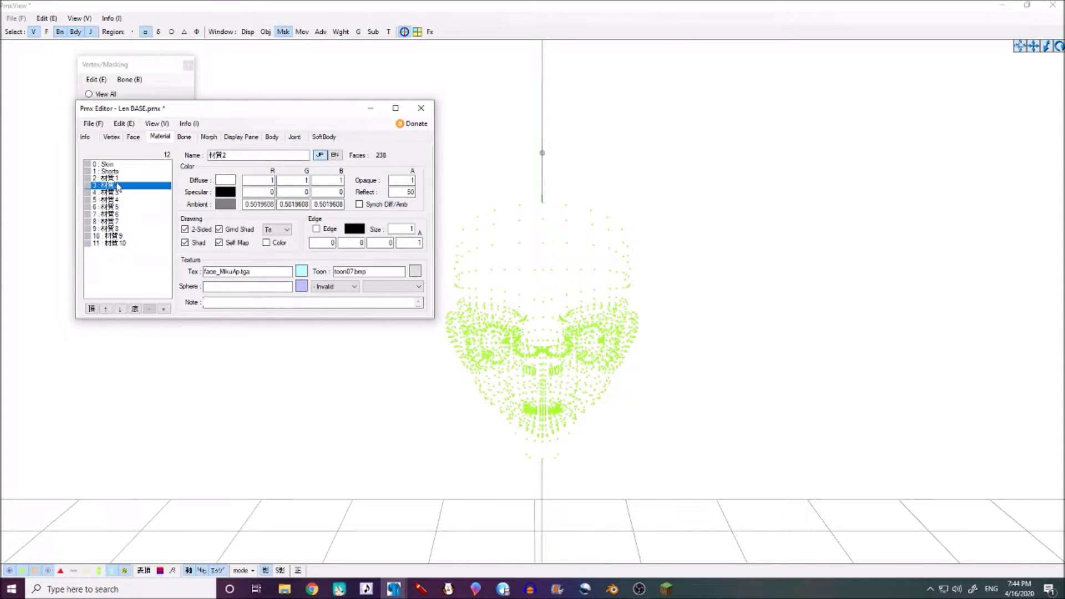
click(301, 271)
click(64, 66)
click(72, 81)
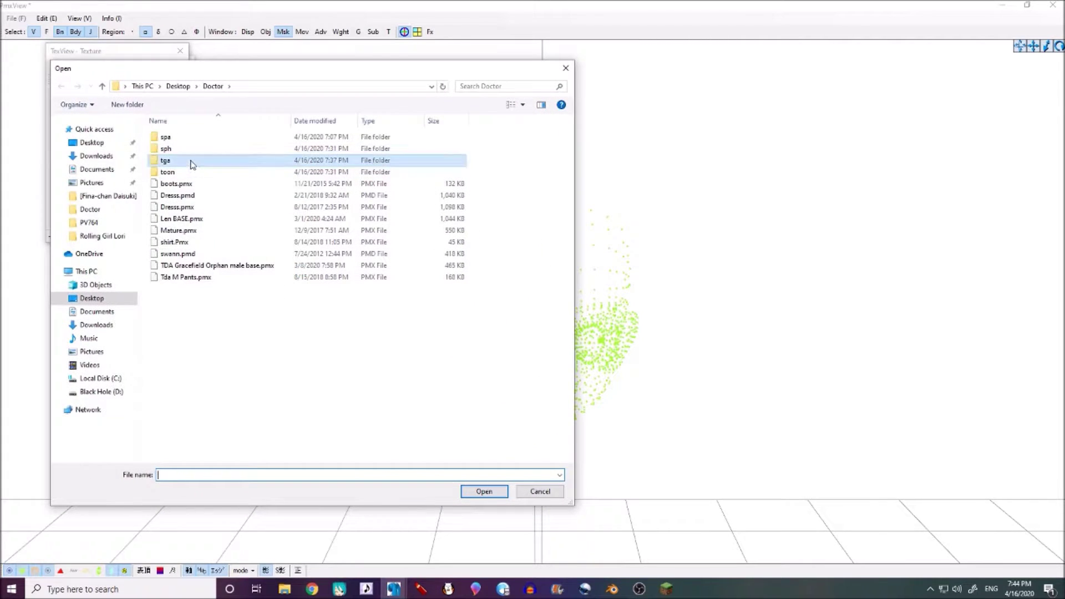
double_click(194, 163)
double_click(481, 147)
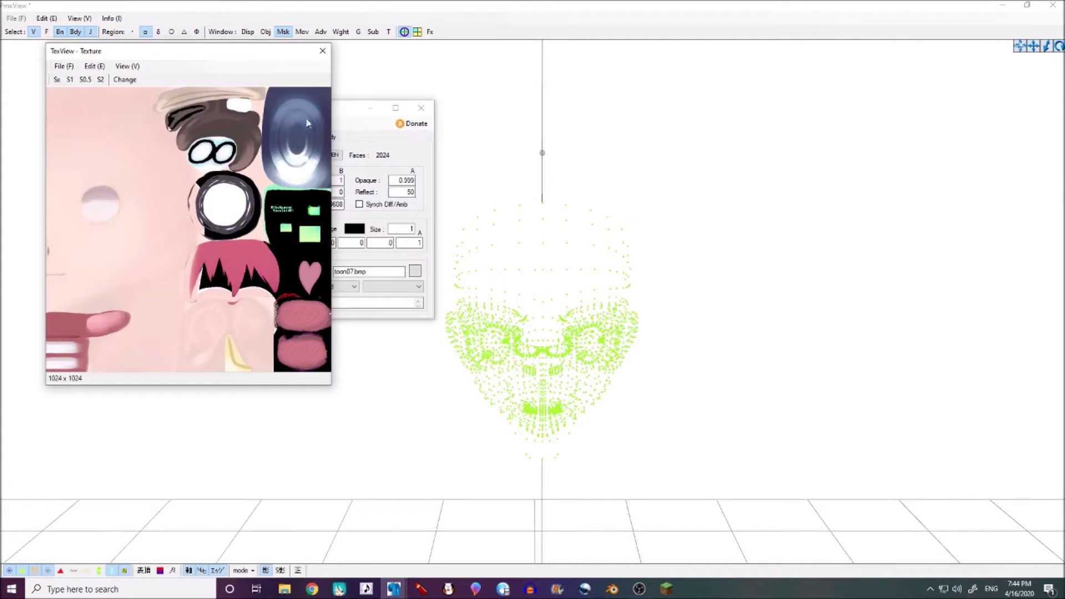
click(126, 81)
click(564, 334)
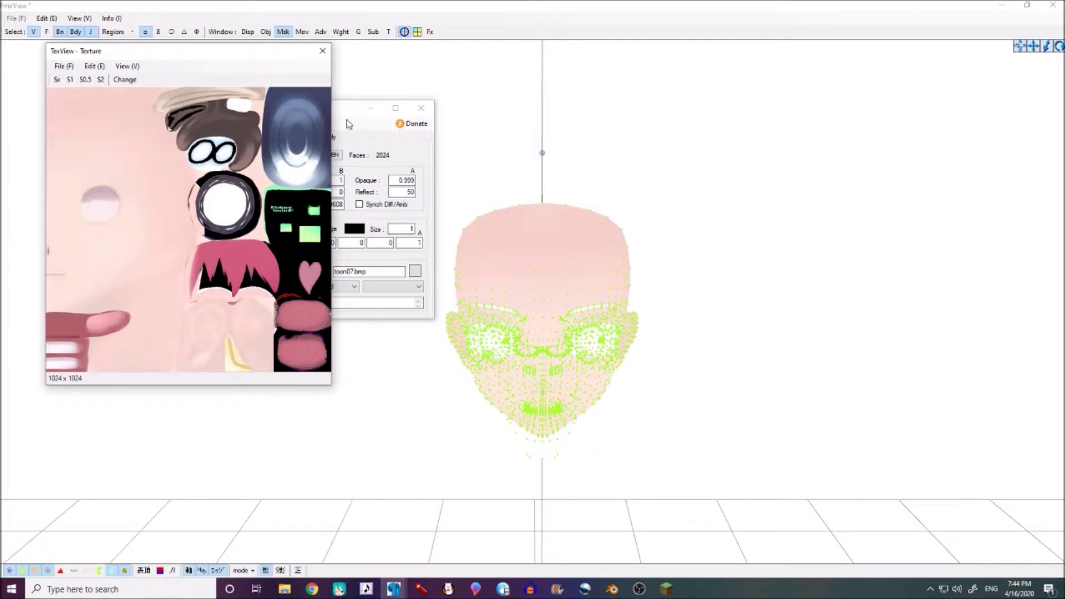
click(323, 51)
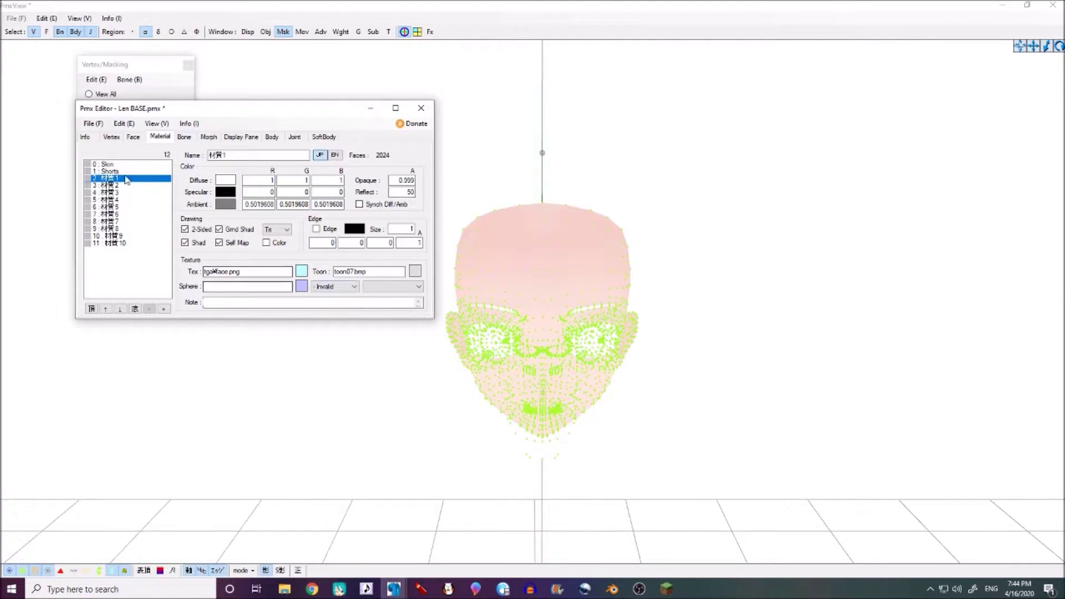
Step: Apply the tga face.png texture path to all the imported head materials, 材質1 to 材質10
drag(116, 189, 119, 229)
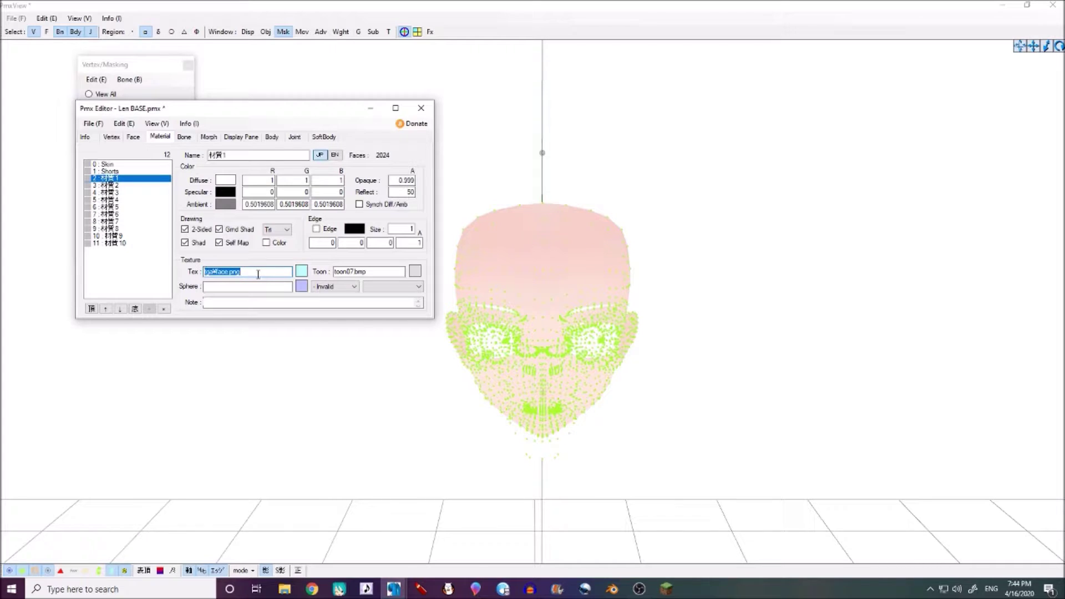
shift+click(115, 244)
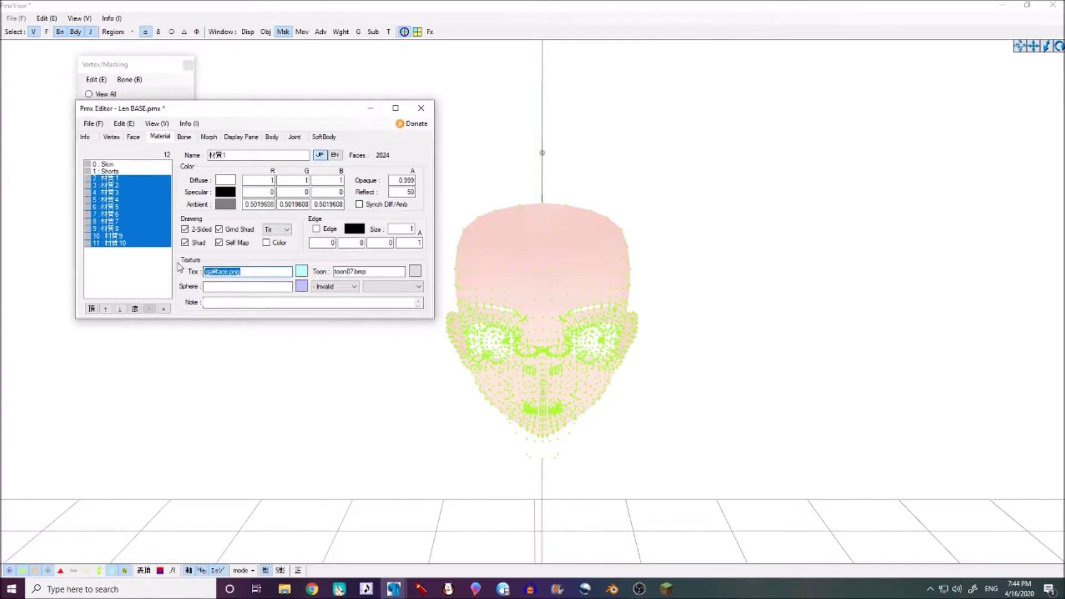
click(110, 179)
Step: Examine the textured head's eyes and face close up, and compare its position with the body
right_drag(616, 327, 556, 362)
scroll(578, 316, up, 4)
scroll(528, 324, up, 5)
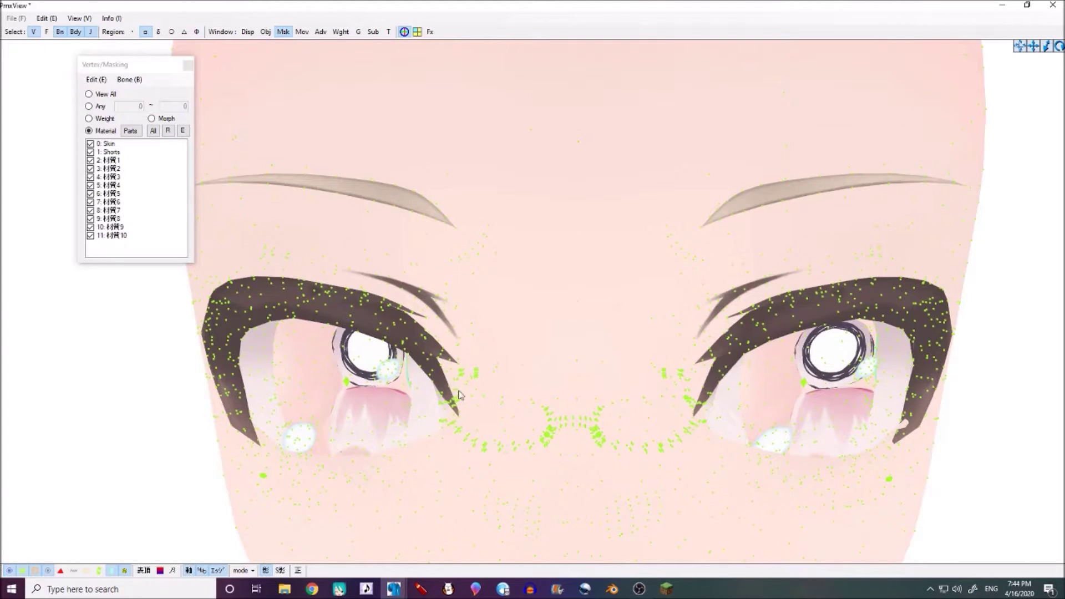
scroll(458, 391, down, 6)
scroll(496, 362, up, 1)
mouse_move(496, 362)
right_down()
mouse_move(560, 360)
mouse_move(499, 363)
right_up()
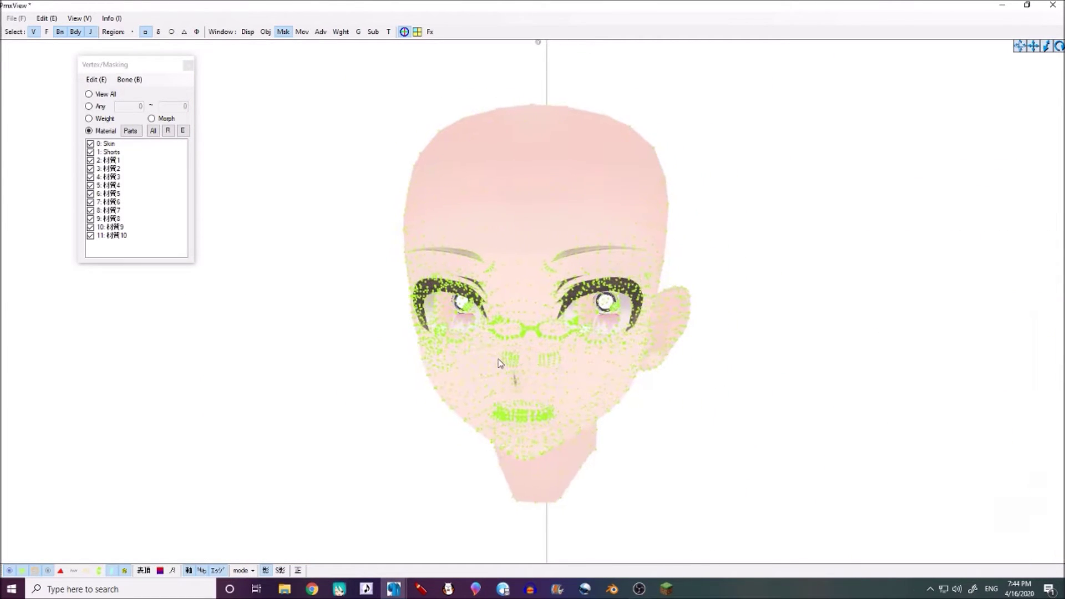
key(Home)
middle_drag(560, 387, 541, 349)
scroll(569, 410, up, 4)
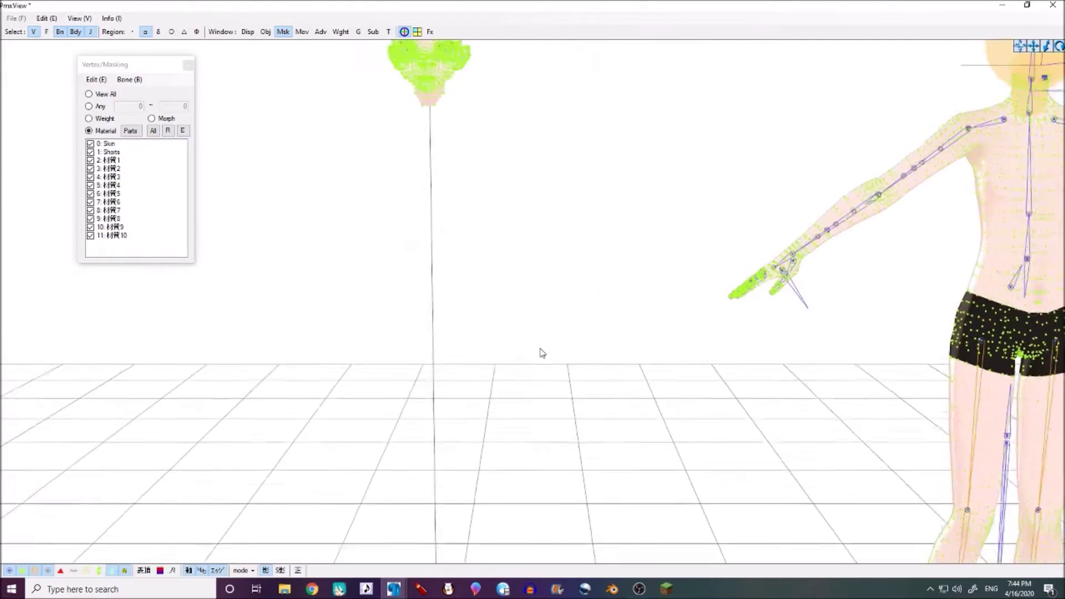
scroll(543, 354, down, 4)
right_drag(533, 399, 515, 390)
Step: Move the Vertex/Masking window aside and inspect the head's eyes, nose and mouth close up from the front
drag(129, 62, 274, 65)
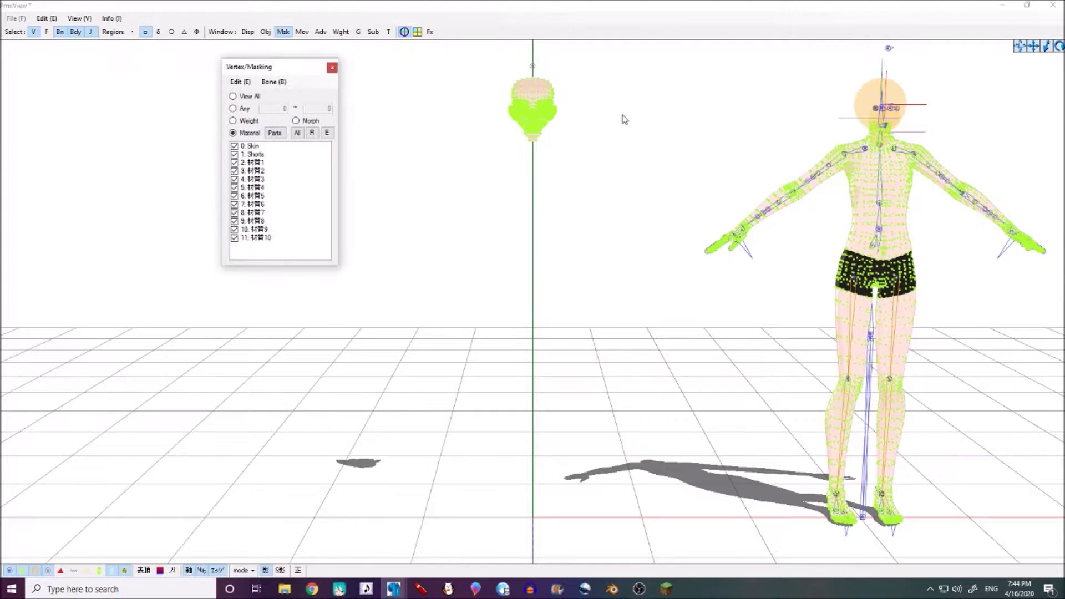
scroll(633, 144, up, 5)
scroll(598, 178, up, 5)
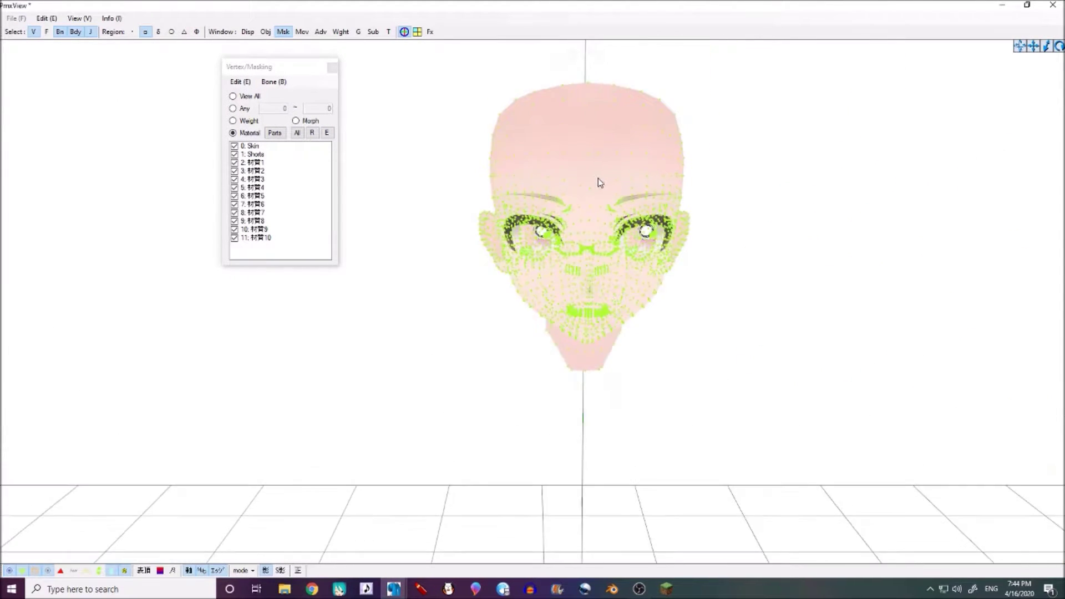
scroll(511, 141, up, 3)
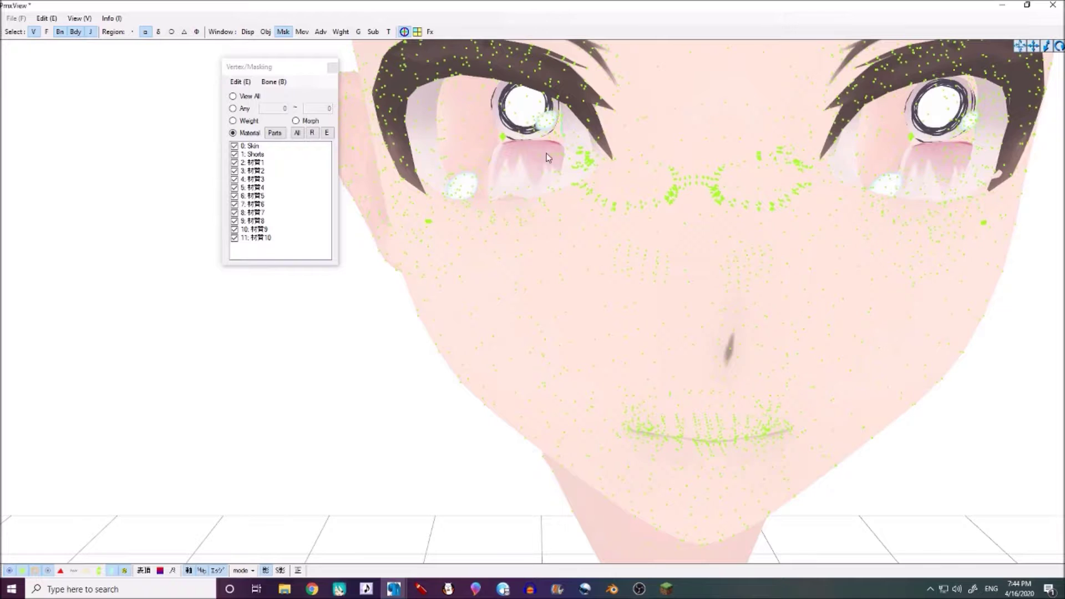
scroll(588, 92, down, 6)
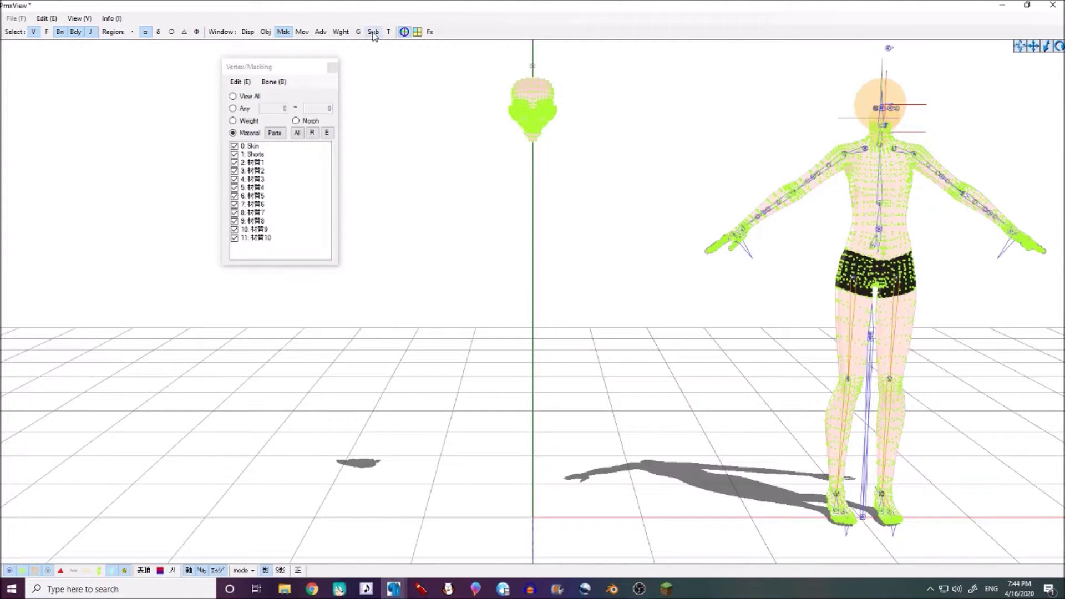
Step: Open the sub screen and arrange the Vertex/Masking window below it, clear of the models
click(367, 34)
drag(223, 67, 193, 140)
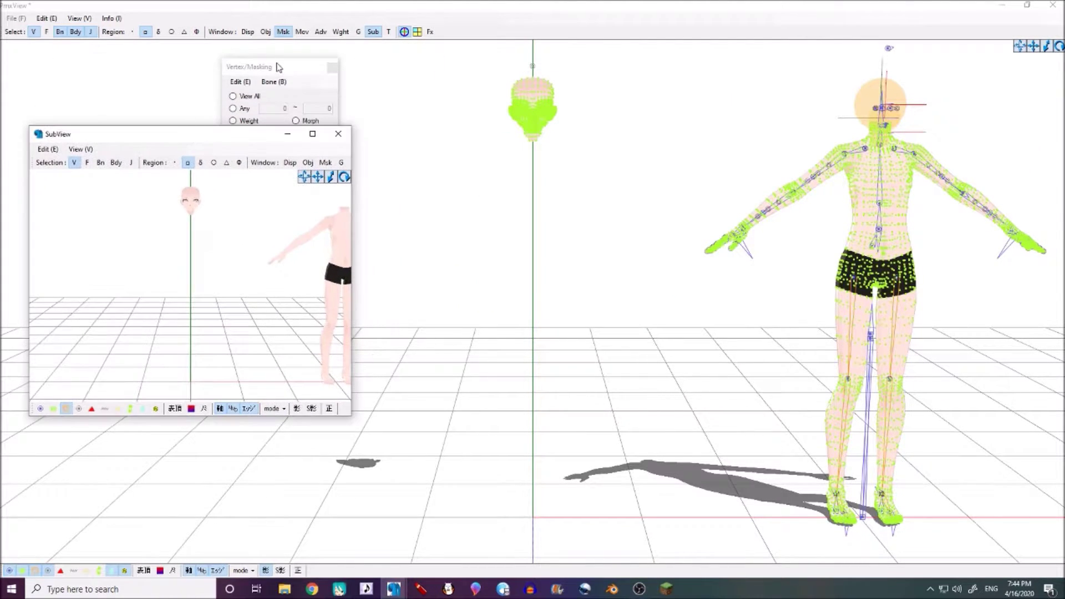
drag(278, 67, 539, 269)
drag(198, 141, 190, 62)
drag(541, 265, 107, 350)
Step: Turn the sub screen's view, close the sub screen and open it again
scroll(458, 147, up, 5)
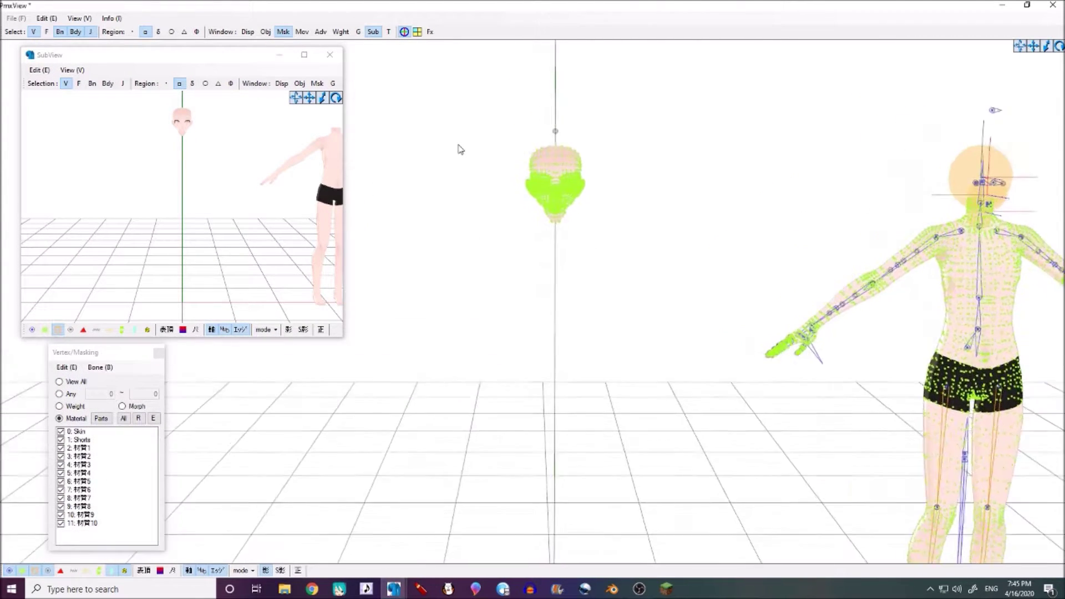
right_drag(221, 205, 101, 207)
click(330, 55)
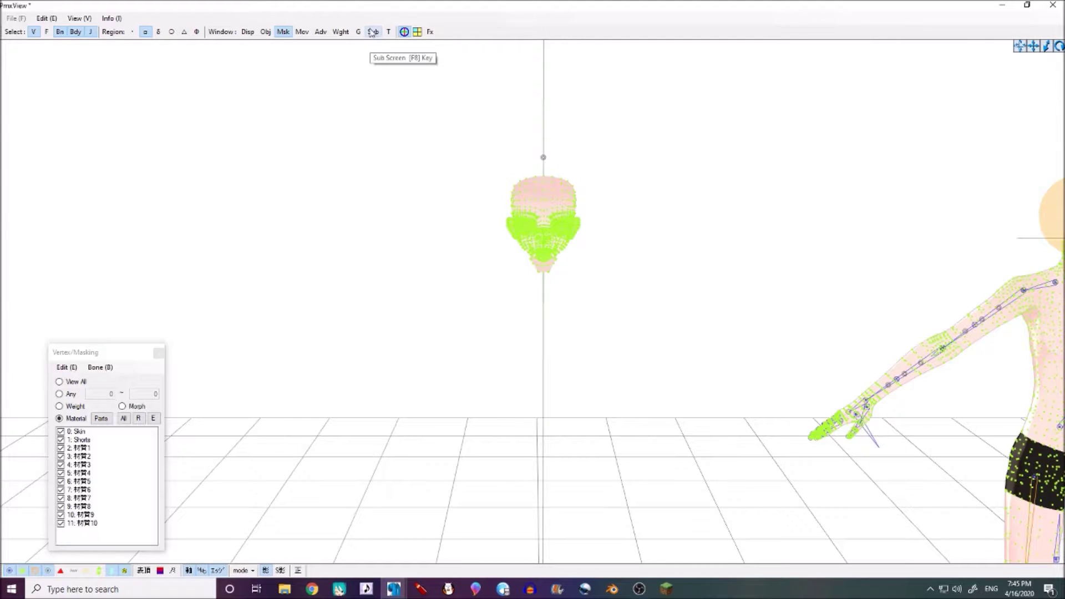
scroll(466, 164, down, 5)
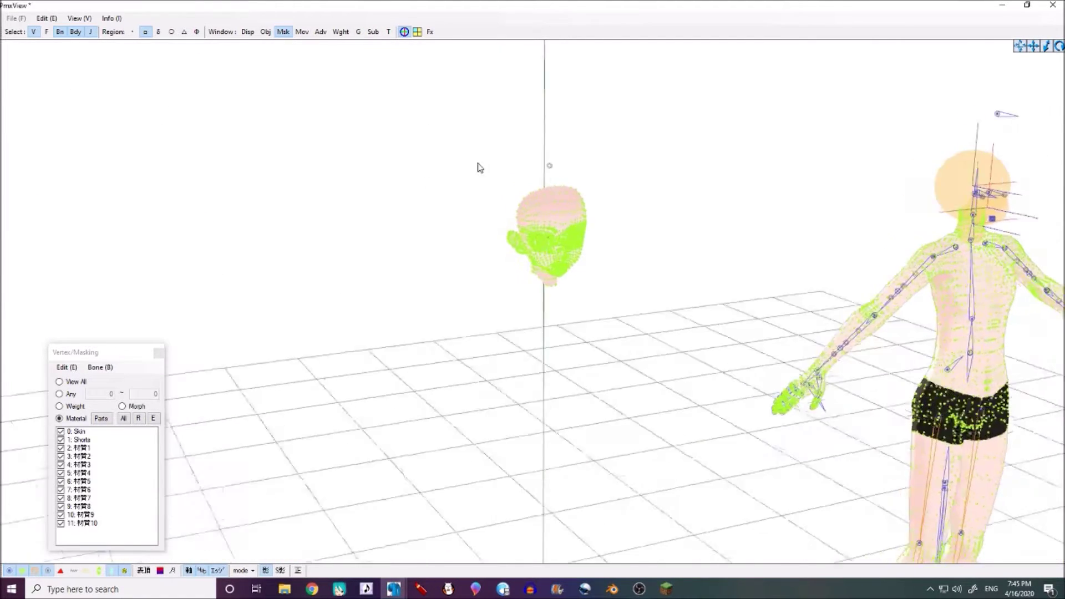
click(373, 31)
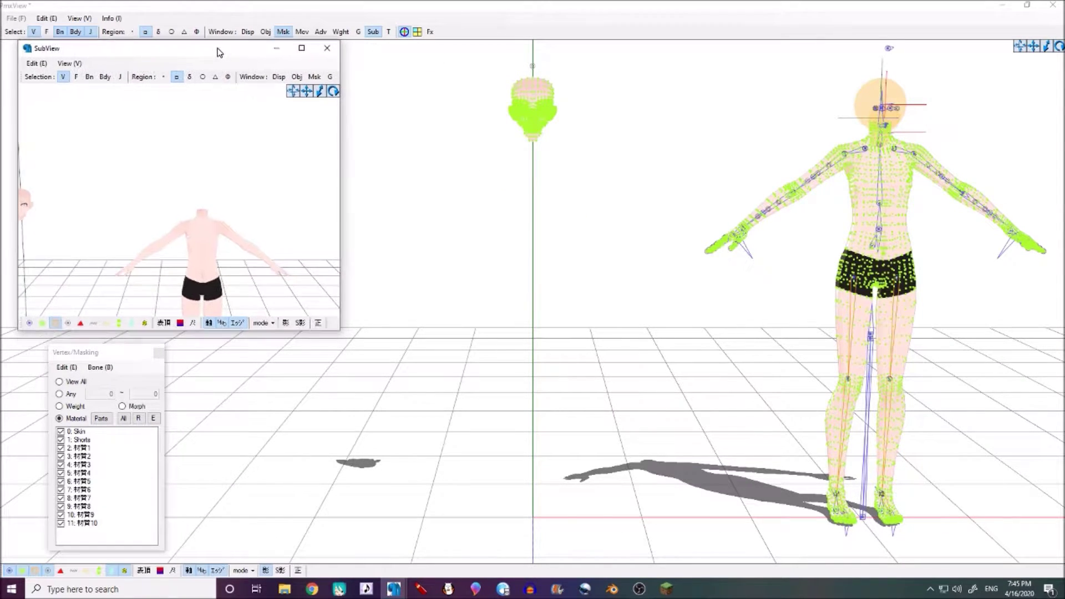
Step: Frame the body's neck and shoulders close up in the sub screen and reset the main view
right_drag(251, 175, 207, 192)
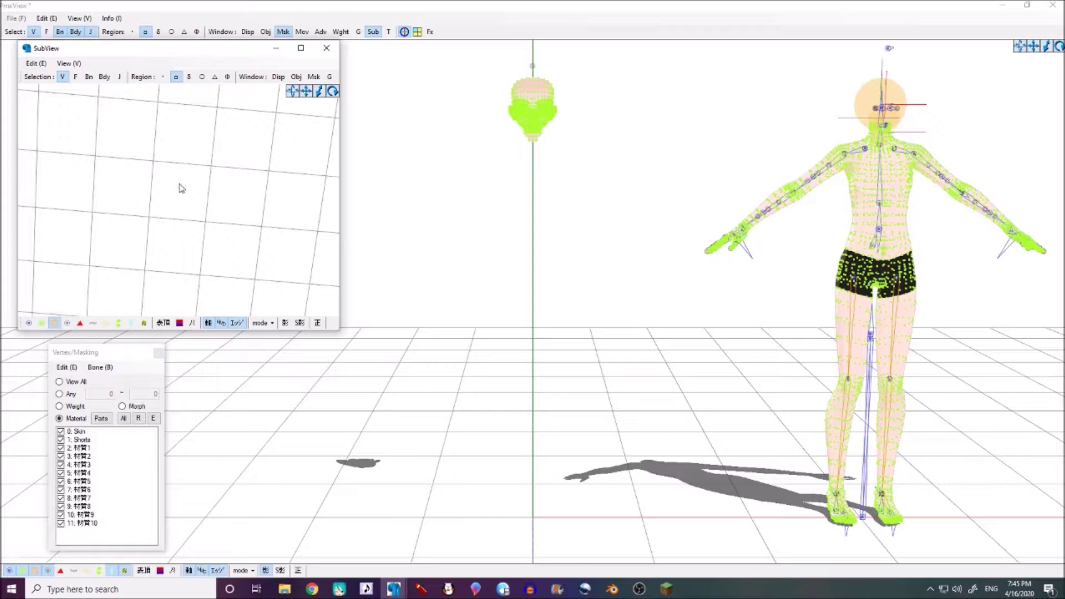
right_drag(179, 188, 107, 171)
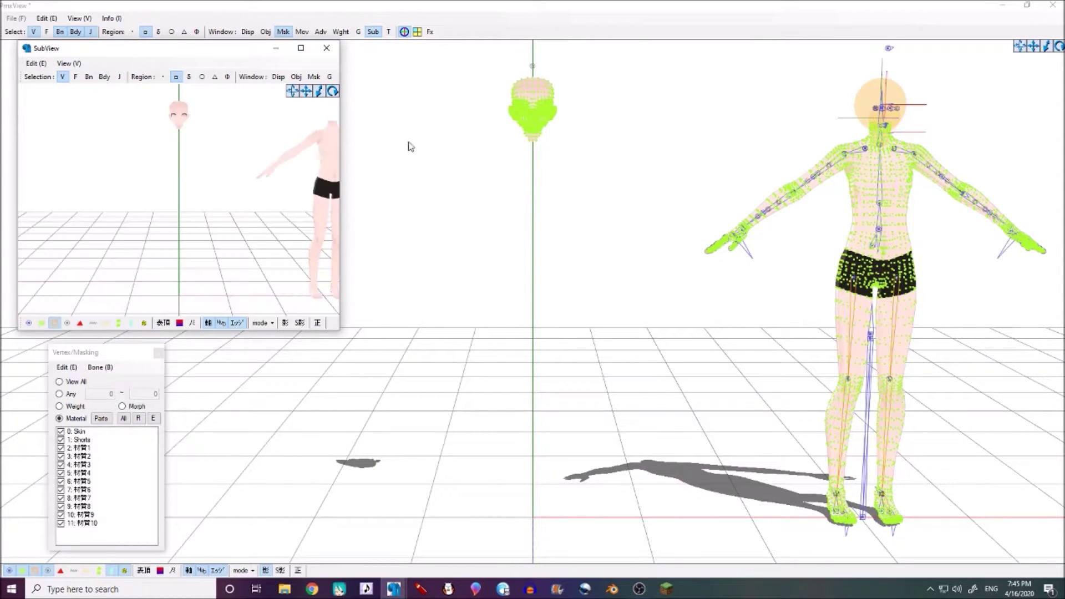
scroll(416, 155, up, 5)
scroll(297, 195, up, 5)
right_drag(232, 216, 266, 189)
middle_drag(699, 226, 784, 176)
scroll(275, 196, up, 8)
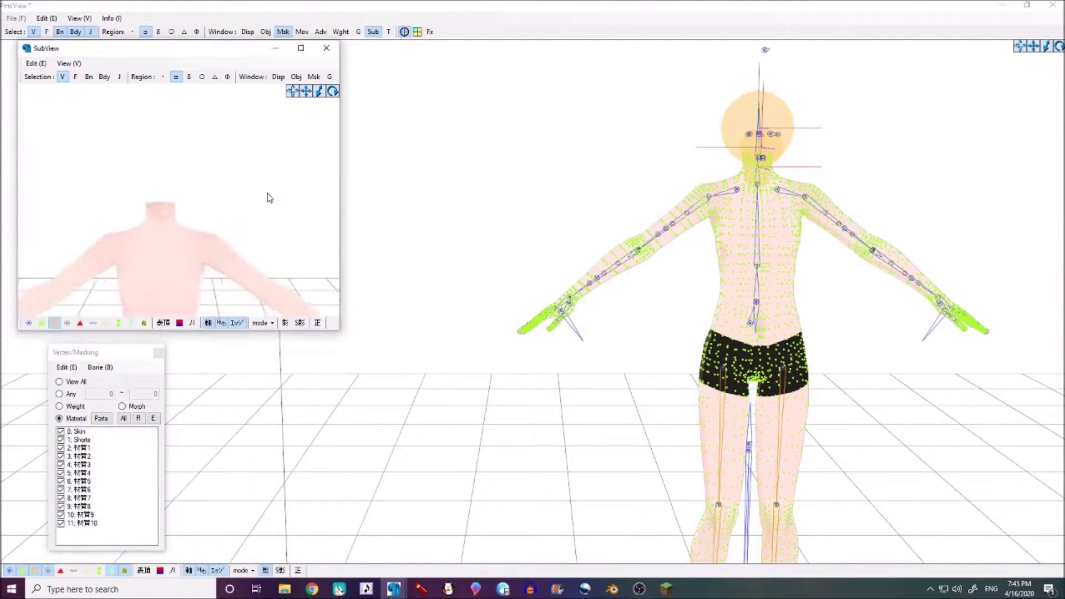
middle_drag(474, 156, 551, 175)
middle_click(530, 176)
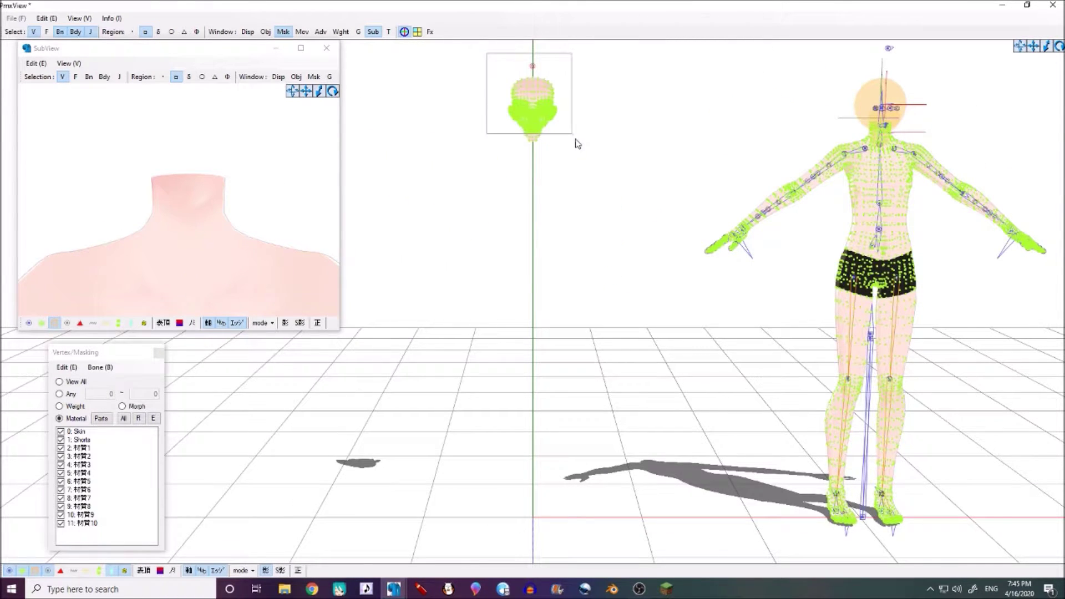
Step: Select all of the imported head's vertices and move the head sideways onto the body's neck
drag(594, 170, 595, 170)
middle_drag(650, 138, 562, 199)
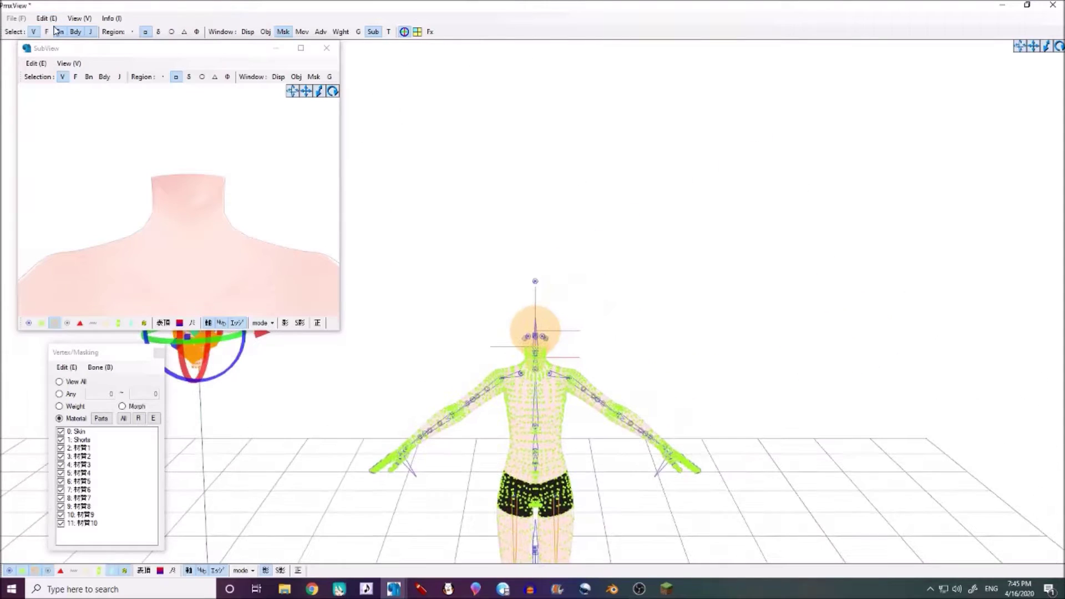
middle_drag(351, 405, 582, 284)
scroll(466, 164, up, 2)
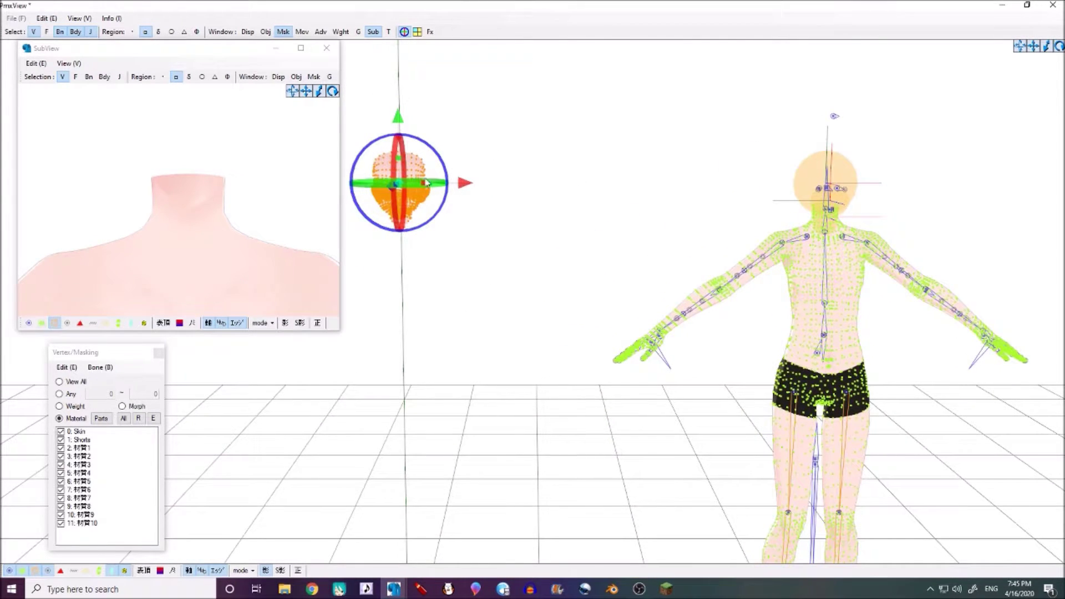
drag(462, 189, 893, 205)
Step: Check the head from the side, raise it slightly and shift it slightly back on the neck
scroll(342, 136, down, 1)
scroll(213, 166, down, 8)
right_drag(212, 166, 219, 208)
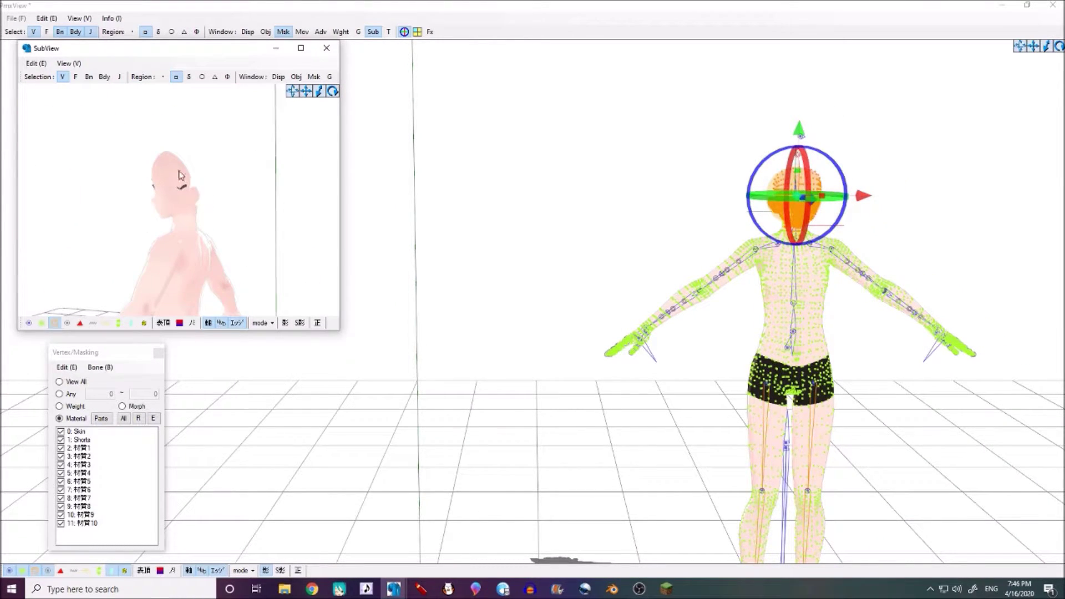
right_drag(210, 167, 215, 169)
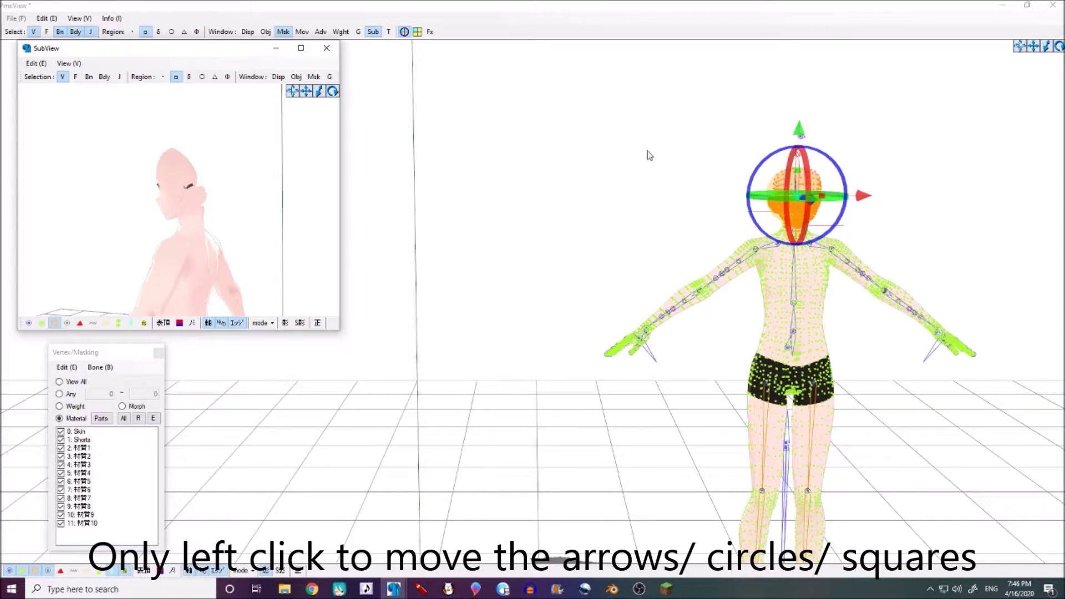
right_drag(135, 162, 150, 229)
mouse_move(228, 165)
right_down()
mouse_move(250, 160)
mouse_move(220, 164)
right_up()
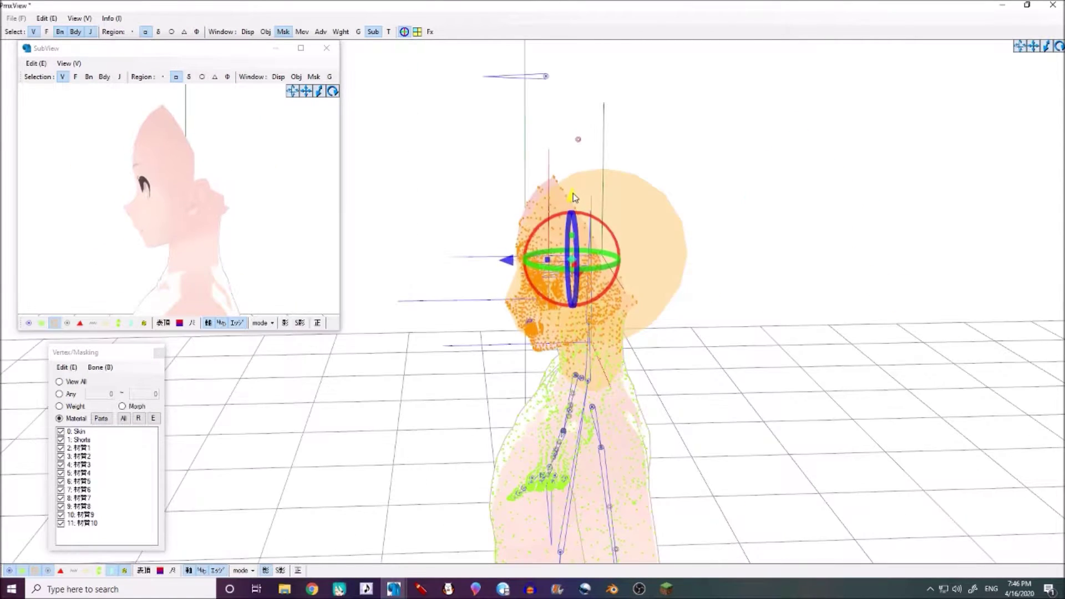
drag(576, 184, 575, 185)
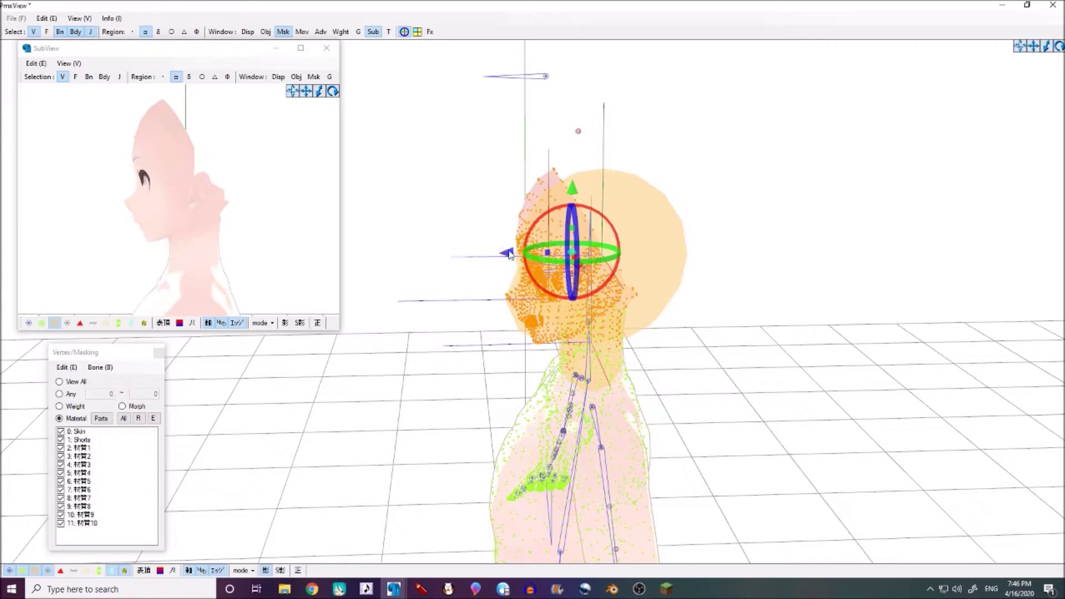
drag(511, 252, 513, 253)
Step: Examine from the front, in both the sub screen and the main view, how the head sits on the neck
right_drag(247, 209, 223, 183)
scroll(164, 174, up, 3)
middle_drag(223, 183, 173, 210)
scroll(173, 210, up, 5)
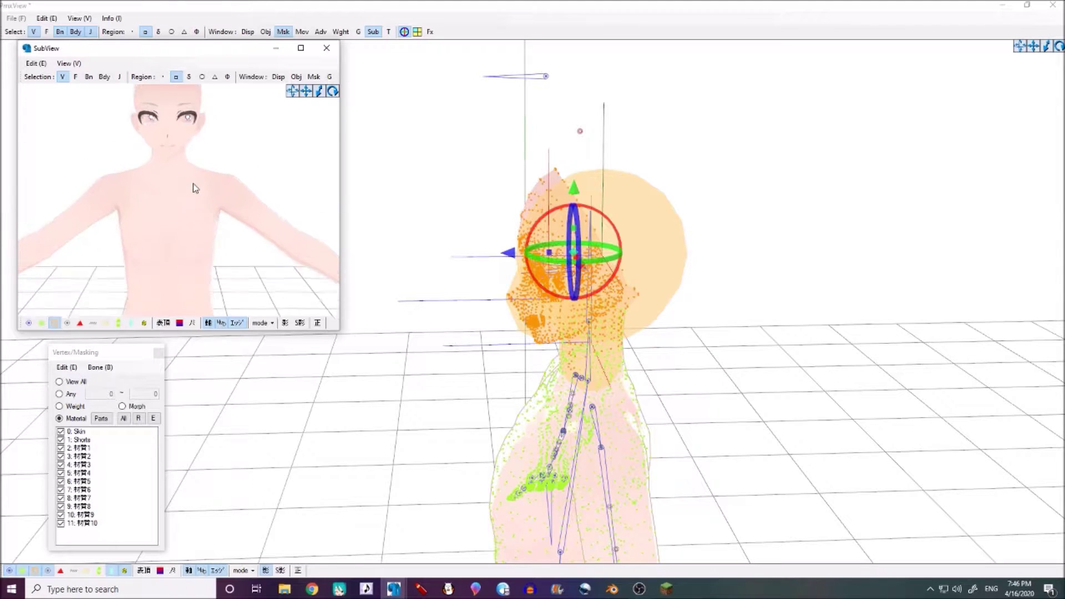
scroll(192, 178, up, 5)
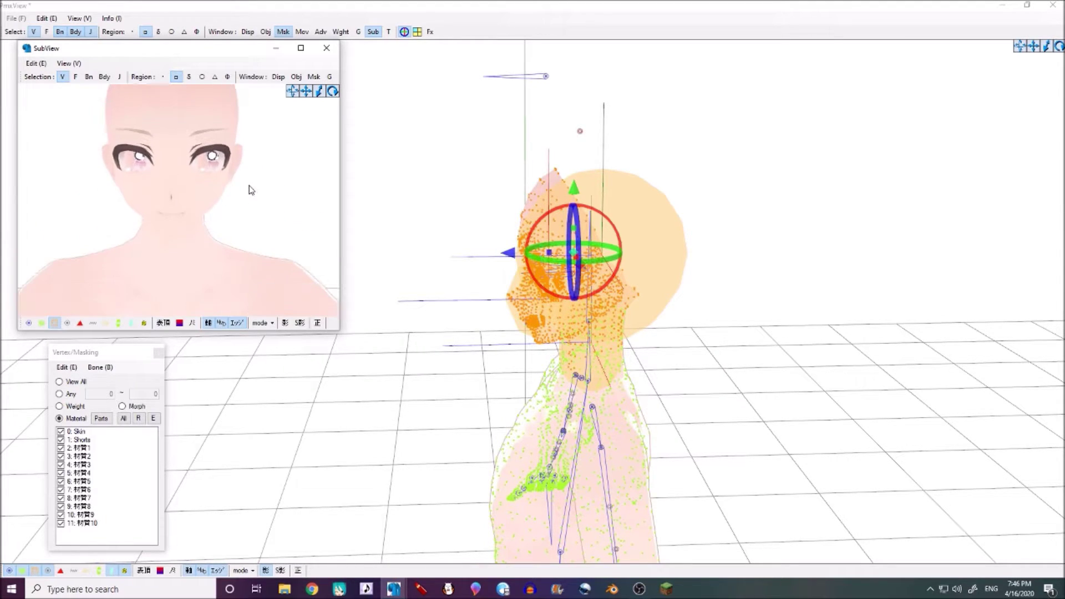
scroll(249, 186, up, 1)
right_drag(640, 232, 578, 234)
middle_drag(578, 234, 621, 233)
scroll(610, 238, up, 3)
right_drag(621, 233, 628, 237)
middle_drag(628, 238, 625, 231)
scroll(626, 230, down, 2)
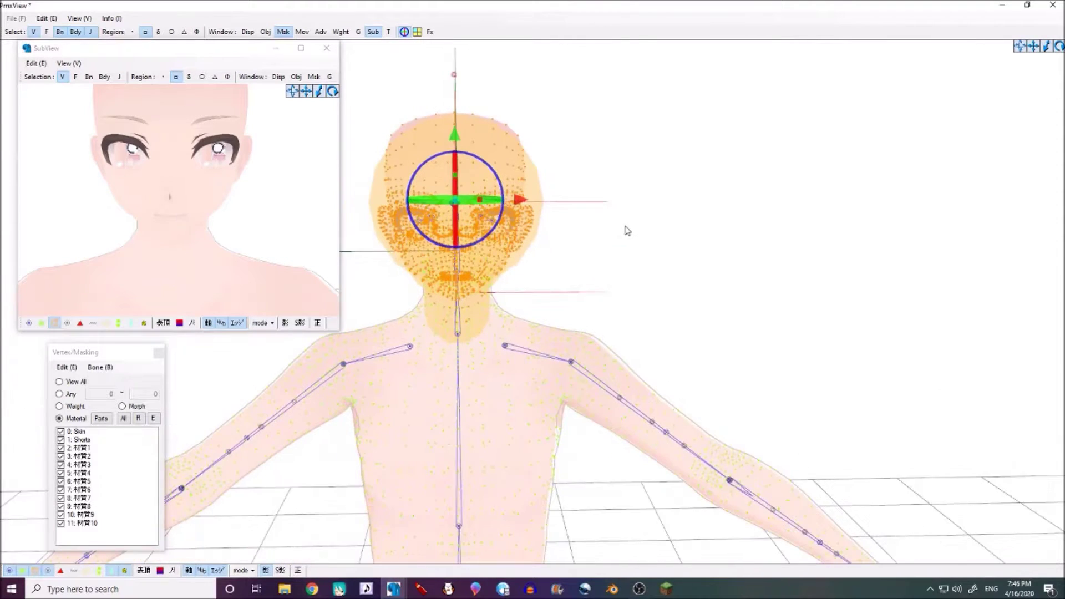
Step: Nudge the head slightly sideways to center it on the neck
scroll(605, 214, up, 2)
scroll(583, 193, down, 2)
scroll(549, 162, up, 4)
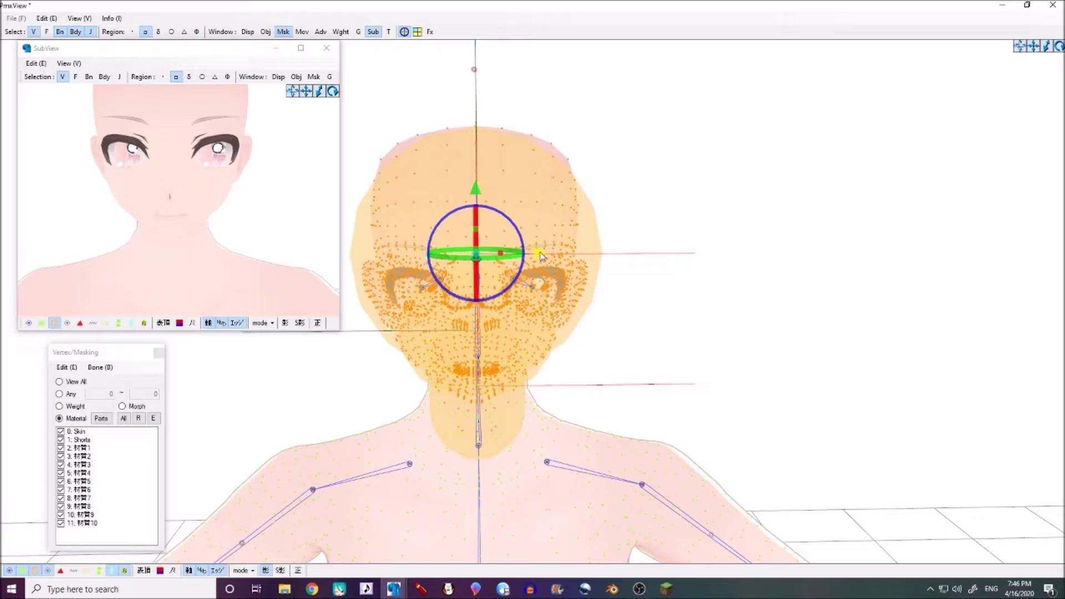
scroll(160, 192, down, 2)
middle_drag(166, 192, 169, 213)
scroll(170, 213, up, 1)
drag(538, 254, 539, 256)
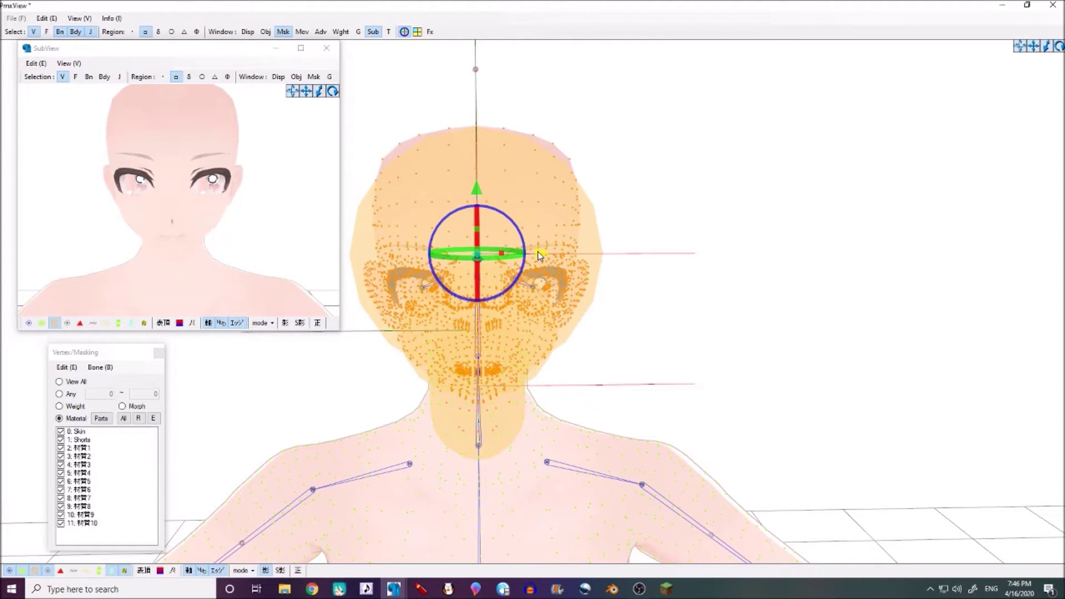
Step: Deselect the head and uncheck all materials in the masking list so that their vertices are hidden
scroll(196, 195, down, 3)
middle_drag(197, 195, 219, 190)
scroll(219, 191, down, 4)
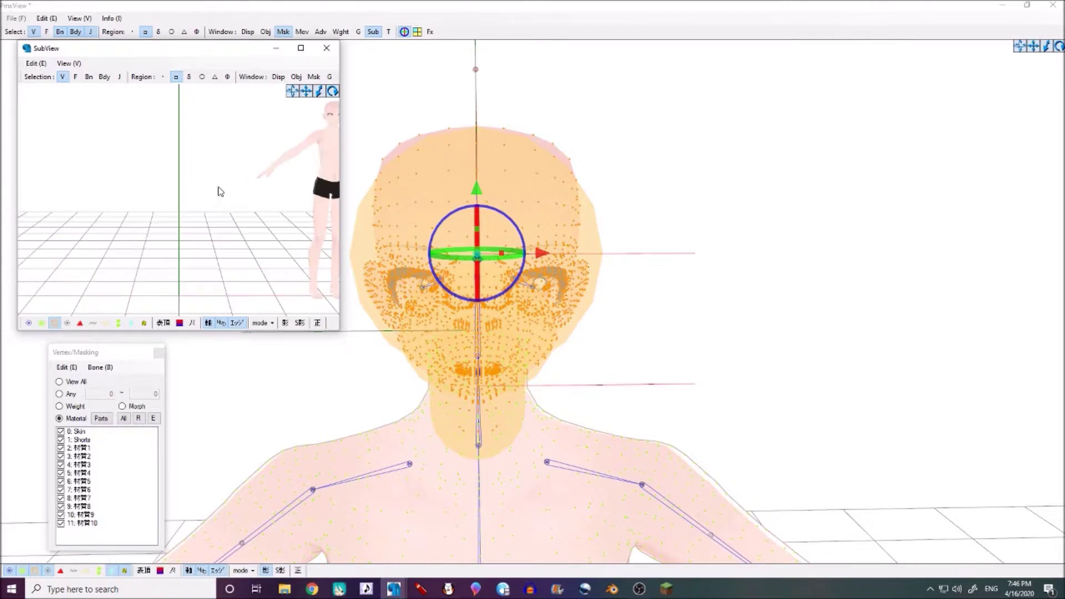
click(852, 167)
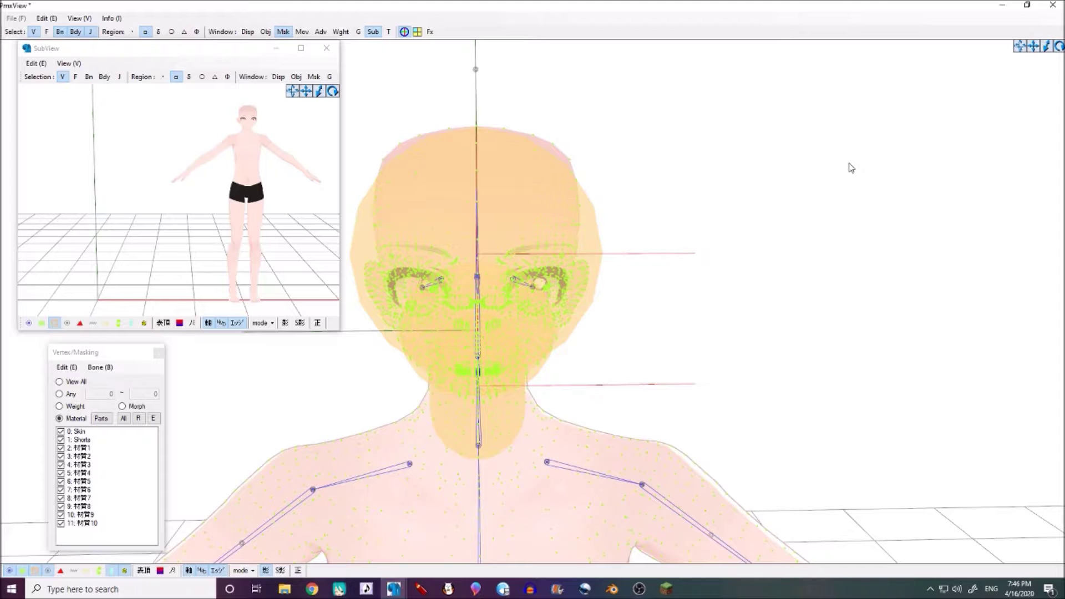
scroll(851, 167, down, 5)
middle_drag(730, 131, 689, 138)
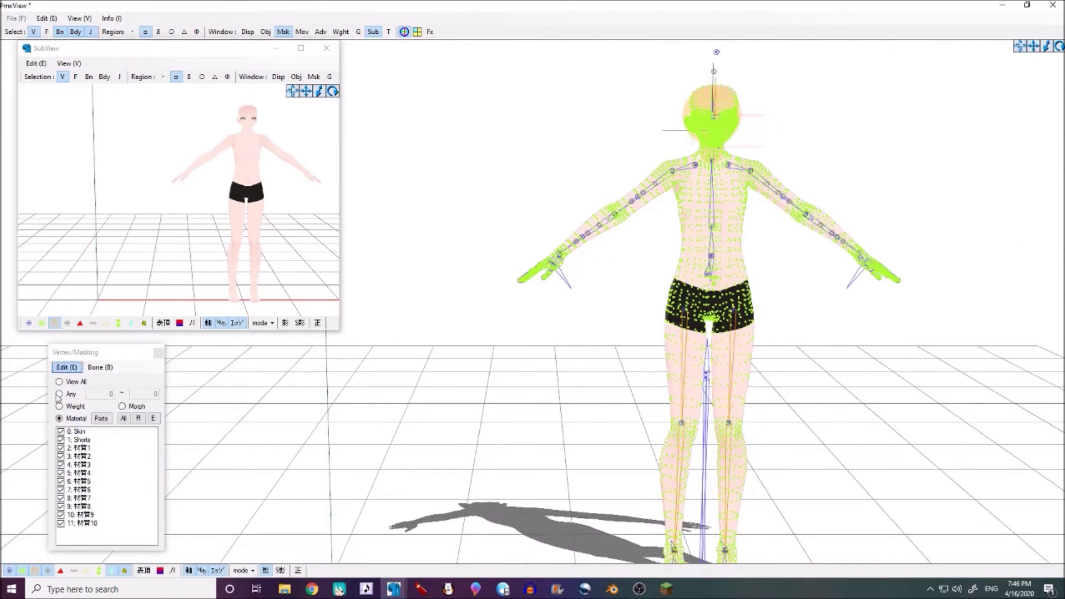
right_click(78, 456)
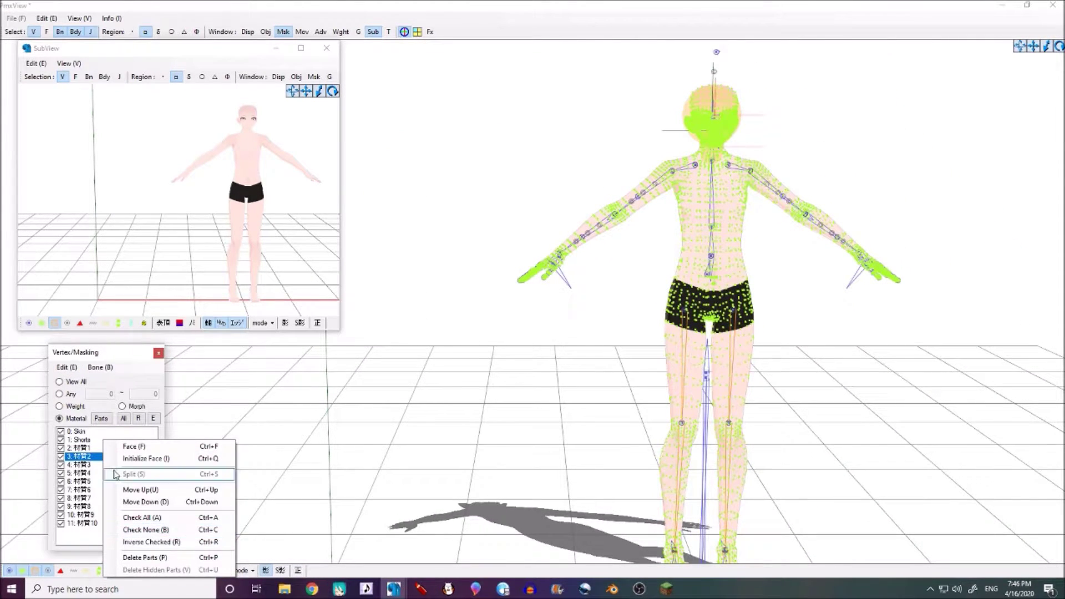
click(116, 530)
click(442, 436)
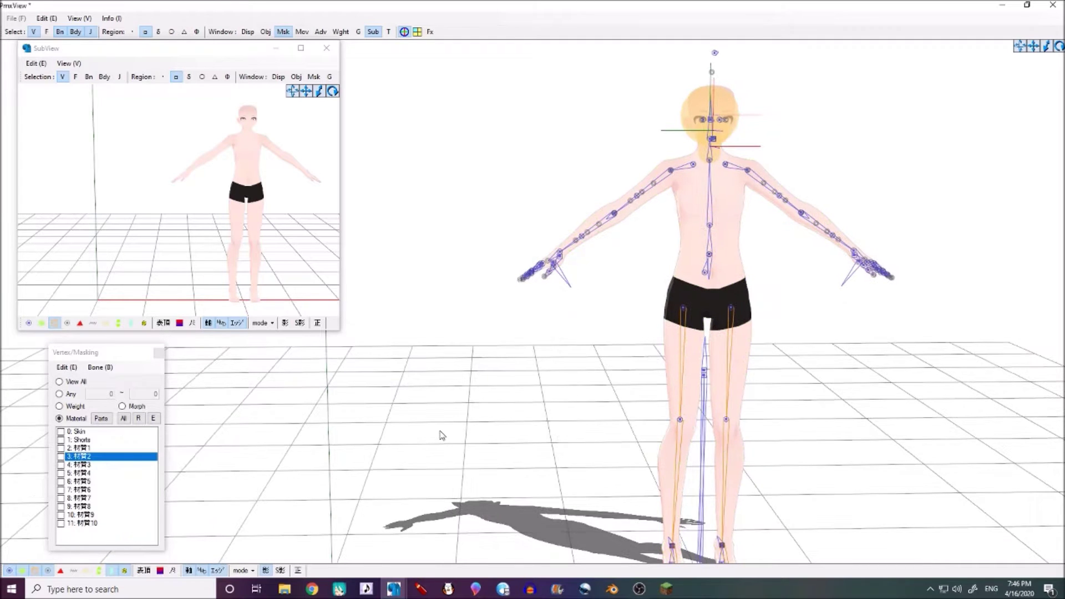
Step: Import shirt.Pmx from the Doctor folder into the Len BASE model
middle_drag(697, 164, 496, 193)
scroll(551, 142, down, 1)
mouse_move(550, 143)
middle_down()
mouse_move(712, 143)
mouse_move(557, 158)
middle_up()
mouse_move(394, 589)
click(332, 549)
click(92, 123)
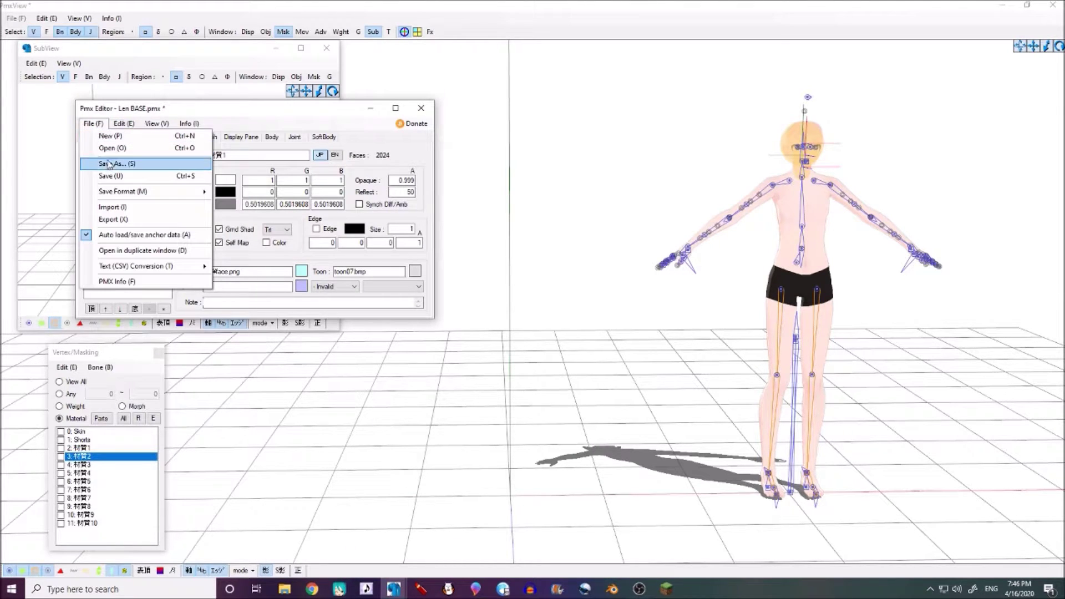
click(109, 207)
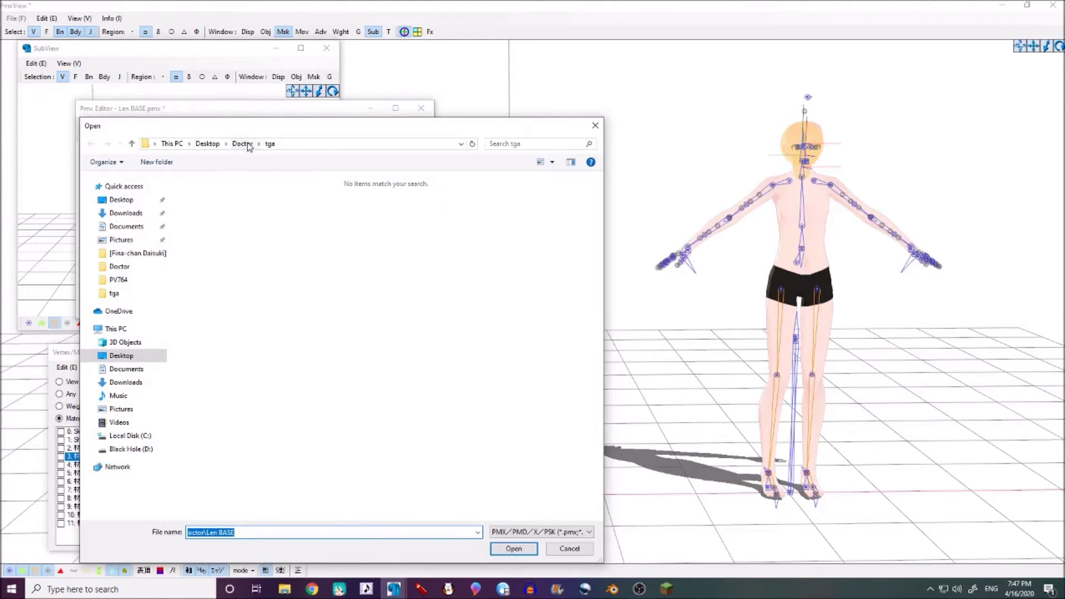
click(248, 145)
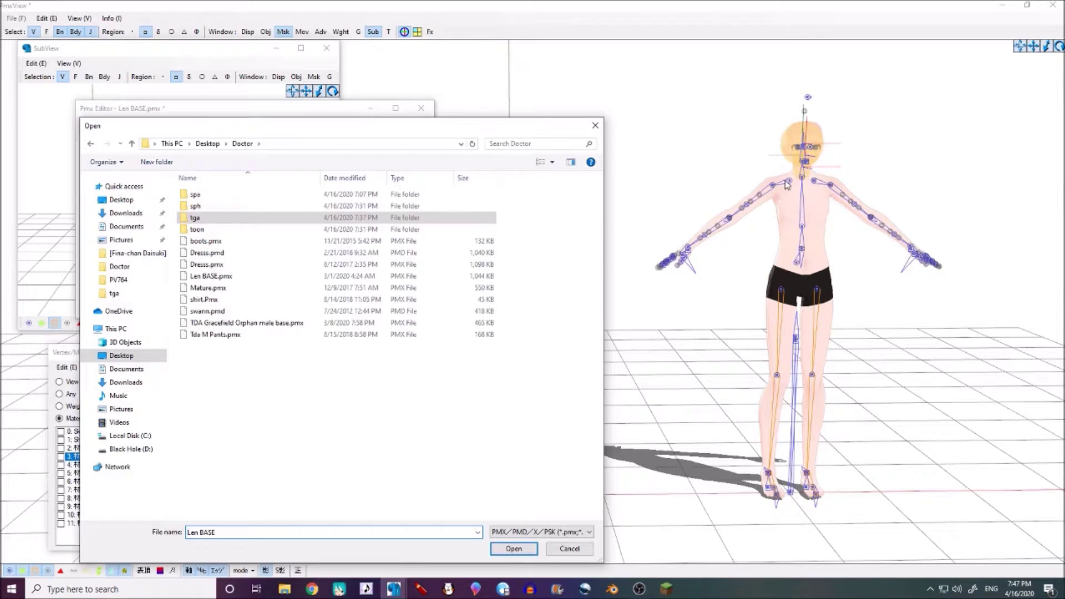
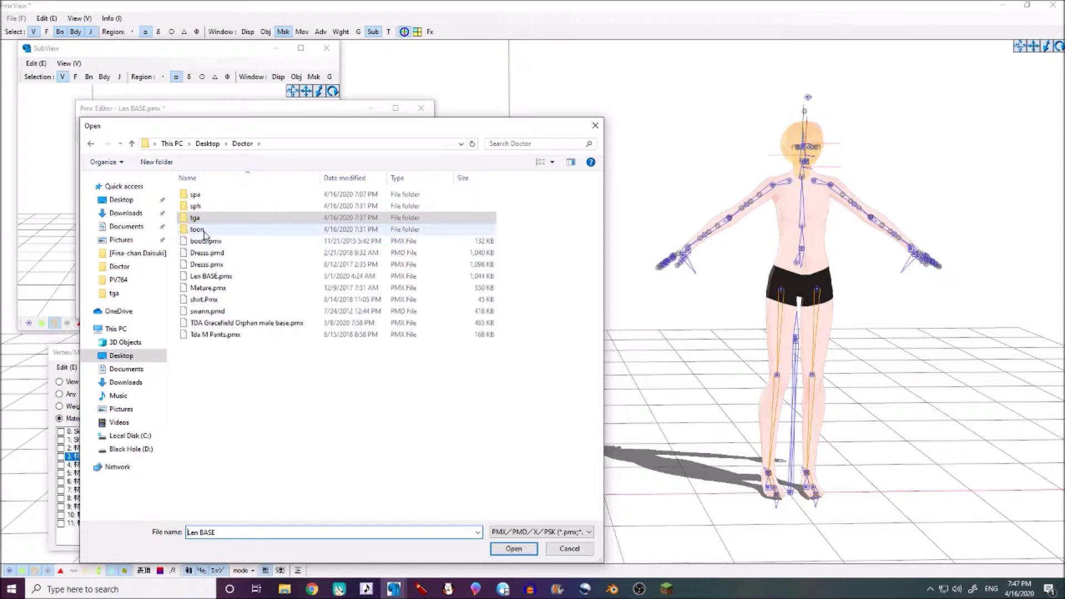
double_click(224, 301)
click(286, 272)
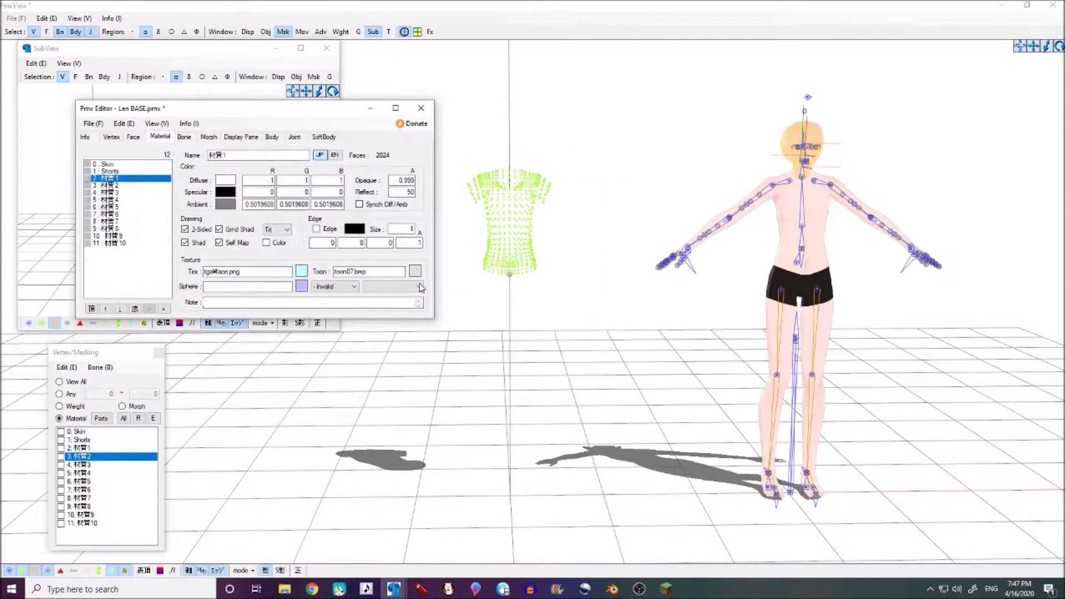
Step: Open the Shirt material's texture viewer and load the purple DIE heart texture from the tga folder
click(501, 309)
scroll(501, 309, up, 5)
scroll(501, 309, up, 3)
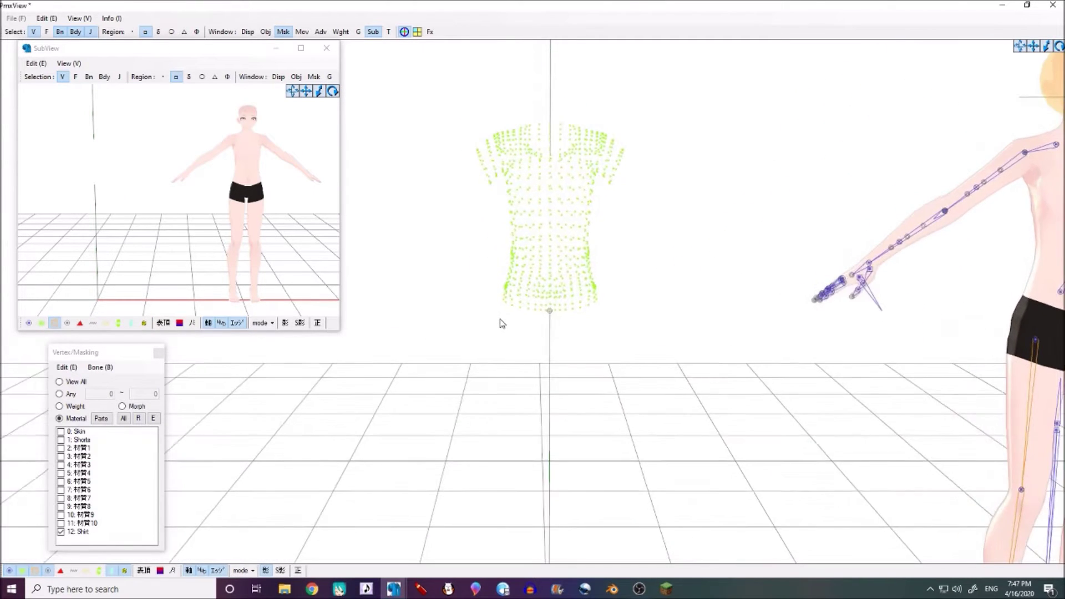
mouse_move(392, 590)
click(332, 532)
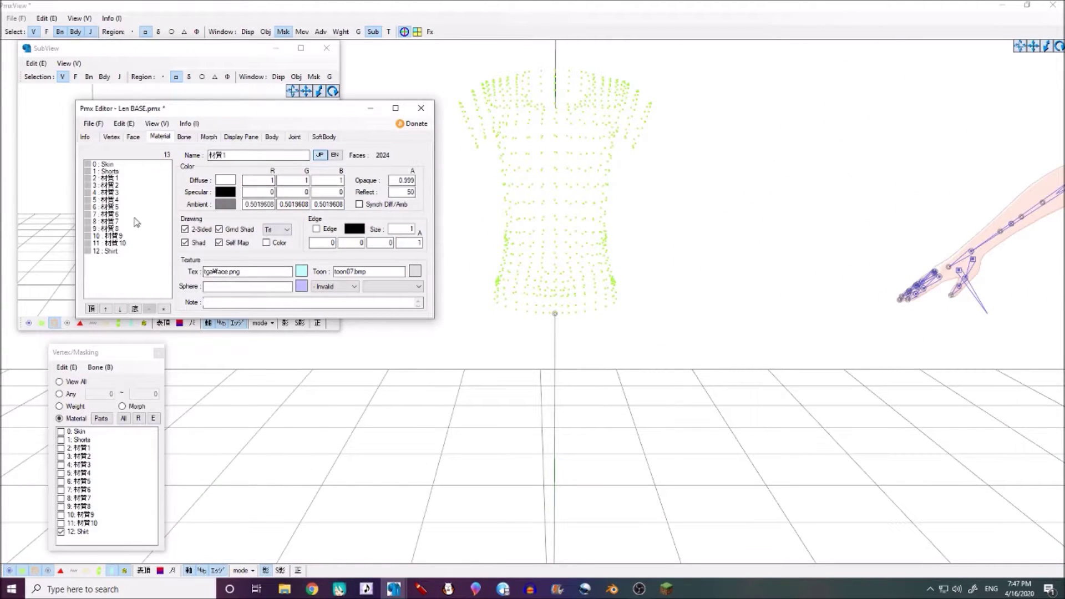
click(105, 250)
click(301, 271)
click(69, 71)
click(78, 84)
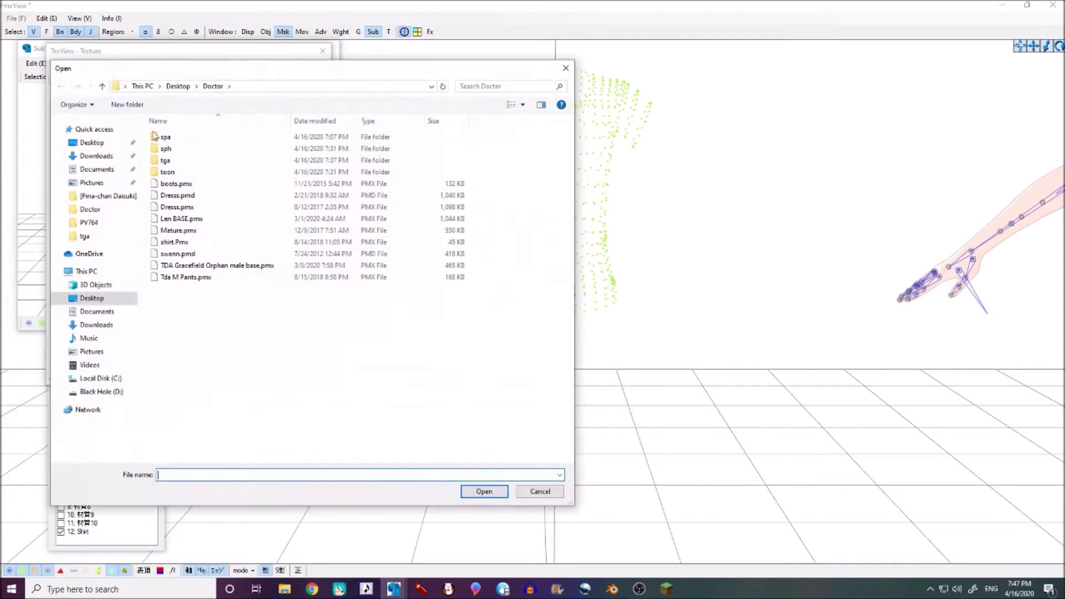
double_click(165, 160)
double_click(238, 291)
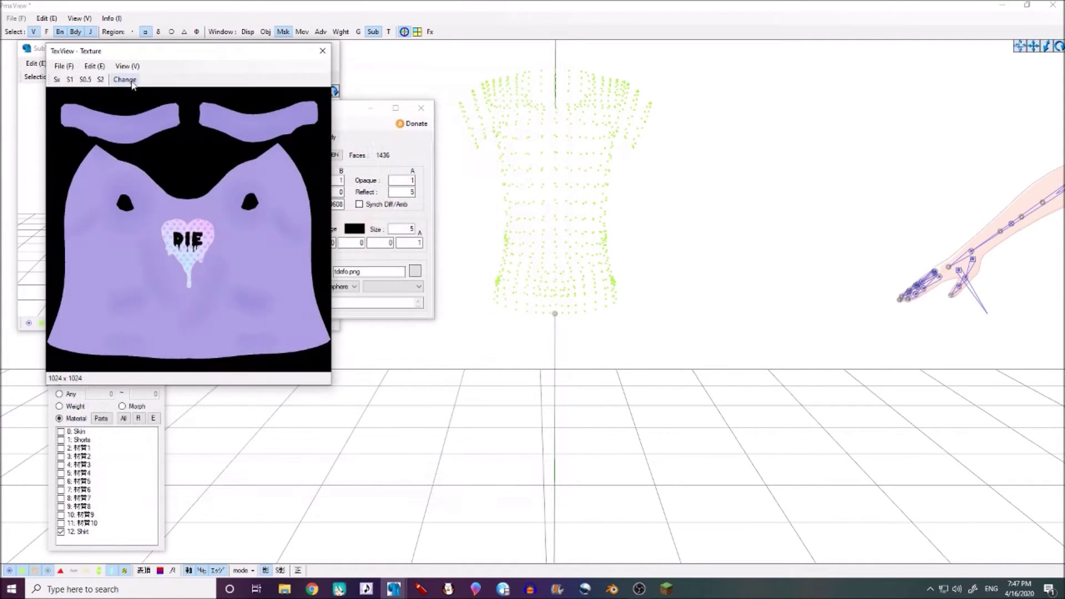
Step: Apply the loaded DIE heart texture to the Shirt material
click(131, 81)
click(123, 78)
click(564, 334)
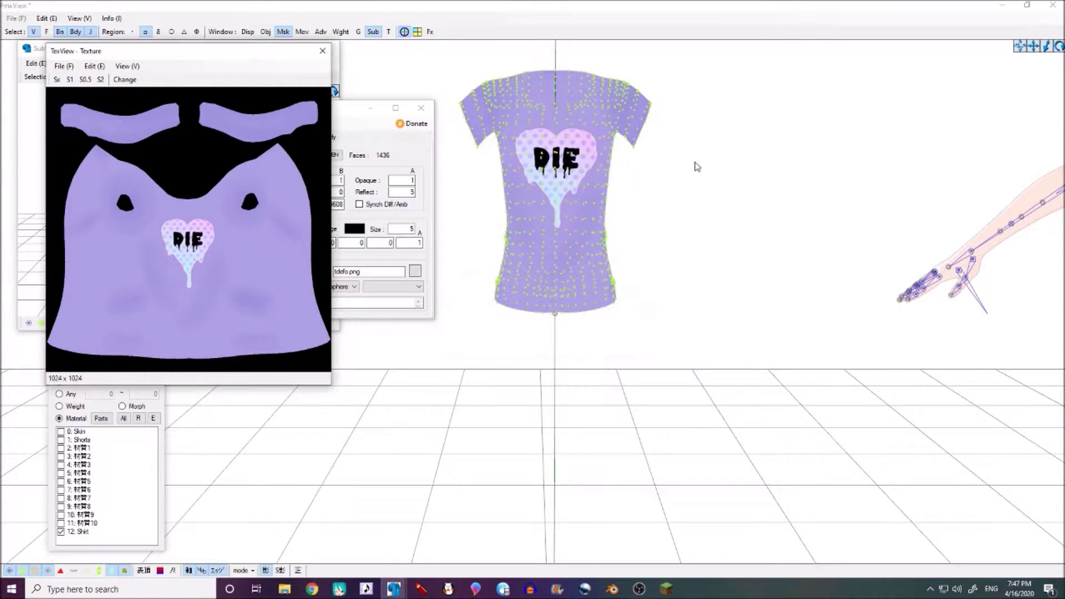
Step: Frame the body's torso in the sub screen, select all of the shirt's vertices and move the shirt sideways onto the torso
click(694, 162)
middle_drag(694, 163, 705, 201)
middle_drag(229, 126, 112, 202)
scroll(228, 194, up, 5)
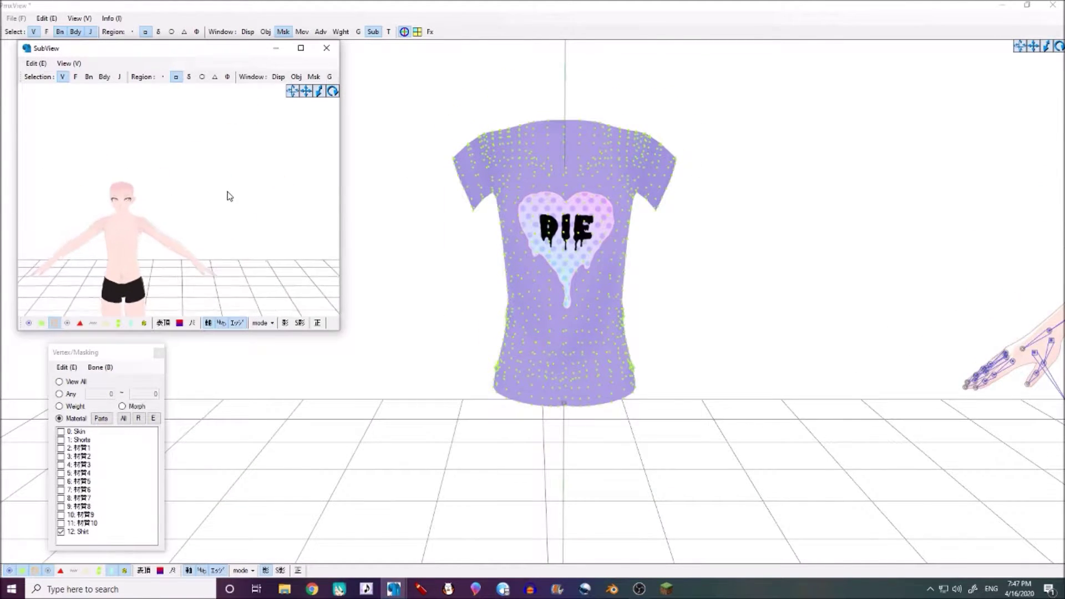
scroll(227, 195, up, 8)
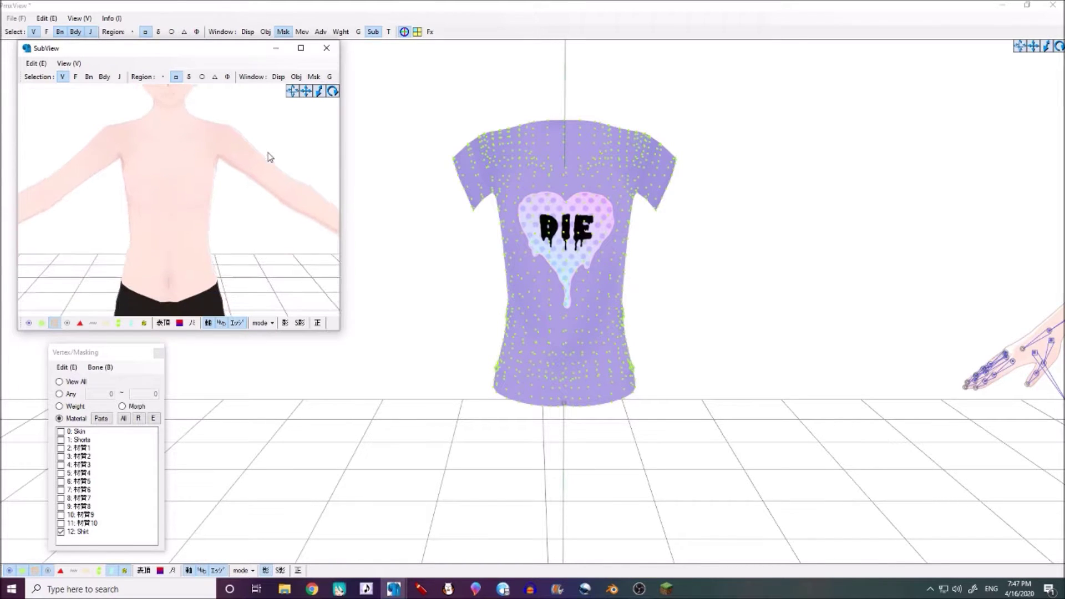
scroll(443, 110, down, 3)
drag(407, 107, 688, 483)
scroll(705, 266, up, 3)
middle_drag(705, 265, 527, 277)
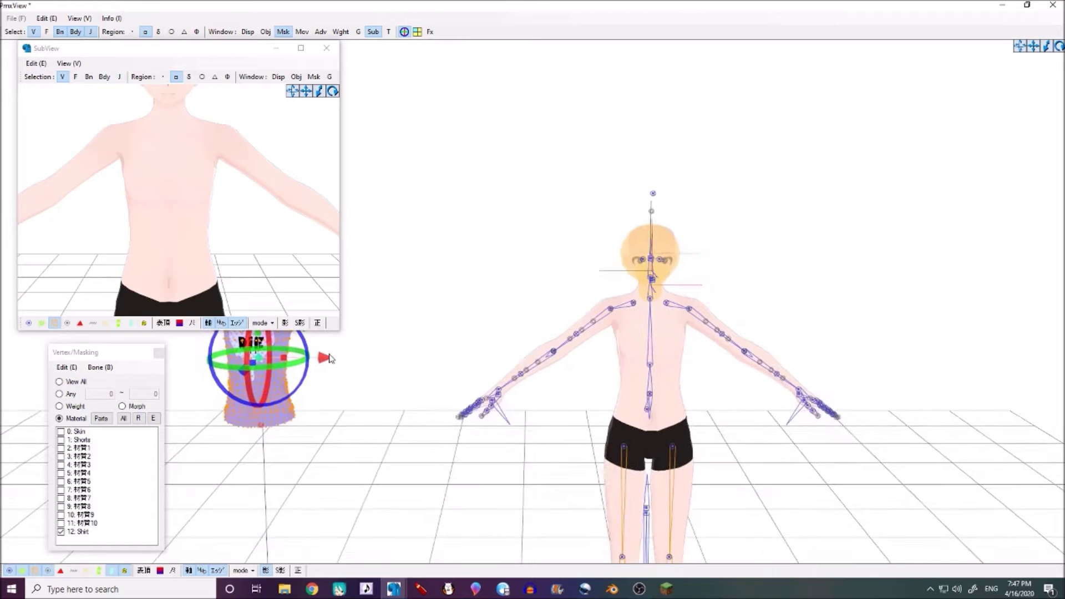
drag(358, 358, 719, 375)
Step: Check the shirt's depth from the side and move the shirt slightly forward on the torso
scroll(184, 173, down, 8)
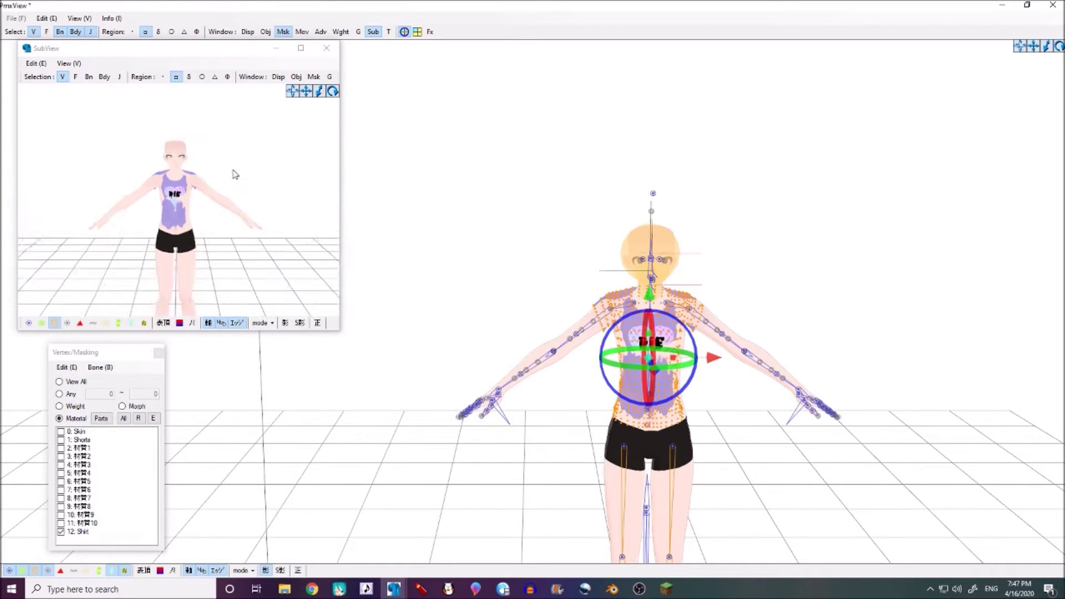
right_drag(181, 168, 286, 174)
middle_drag(285, 173, 246, 151)
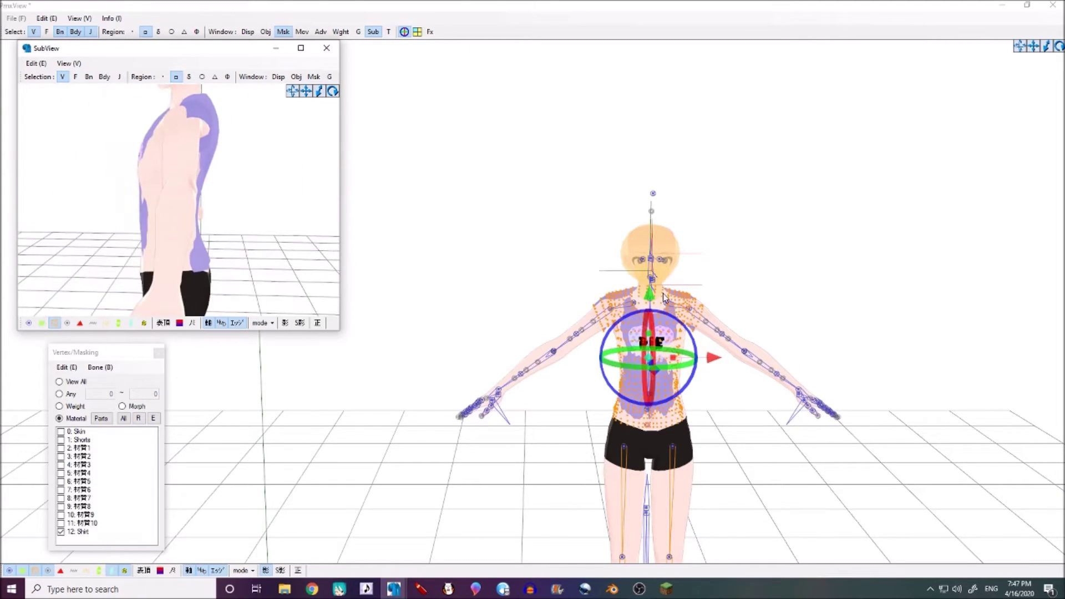
right_drag(662, 293, 760, 277)
middle_drag(760, 277, 616, 292)
right_drag(616, 293, 690, 276)
middle_drag(690, 275, 650, 256)
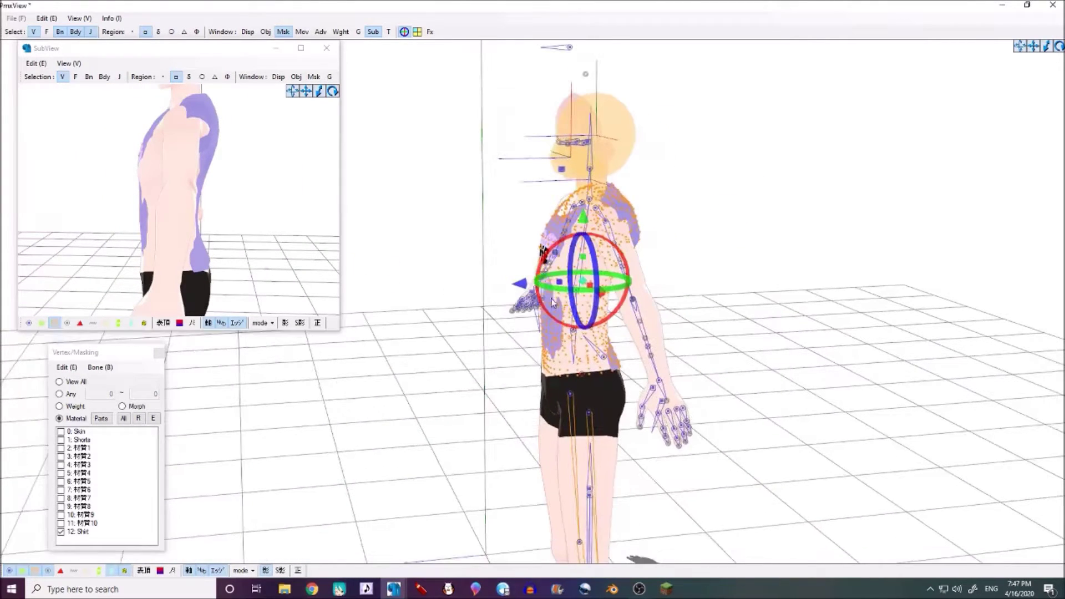
drag(521, 287, 511, 284)
Step: Examine the shirt's fit around the torso and shoulders from the side in both views
scroll(400, 254, down, 1)
scroll(401, 257, up, 1)
click(184, 188)
scroll(179, 186, down, 3)
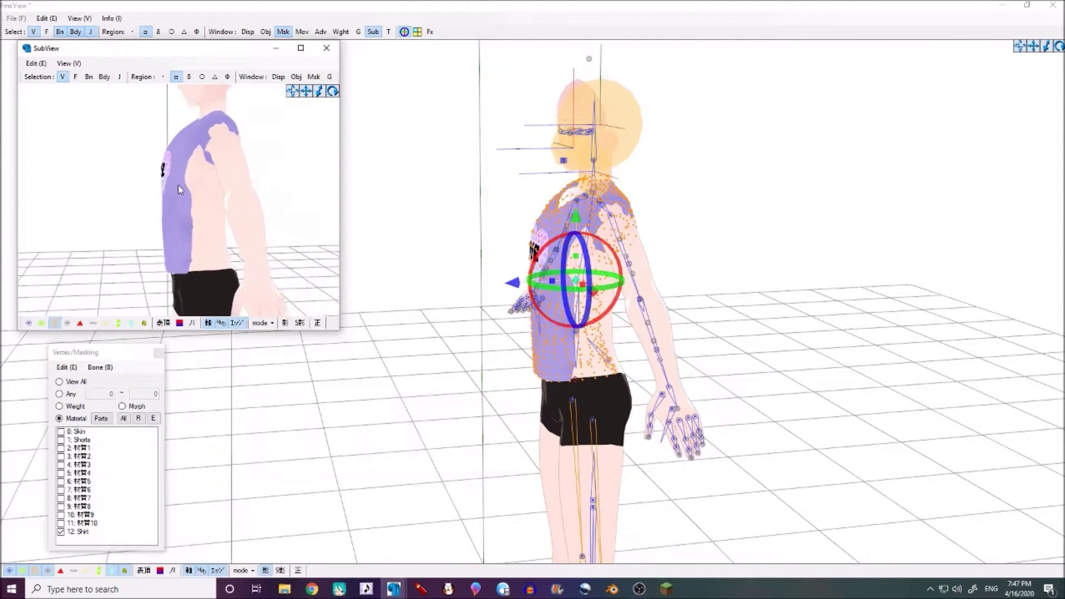
scroll(477, 211, up, 2)
right_drag(477, 212, 467, 210)
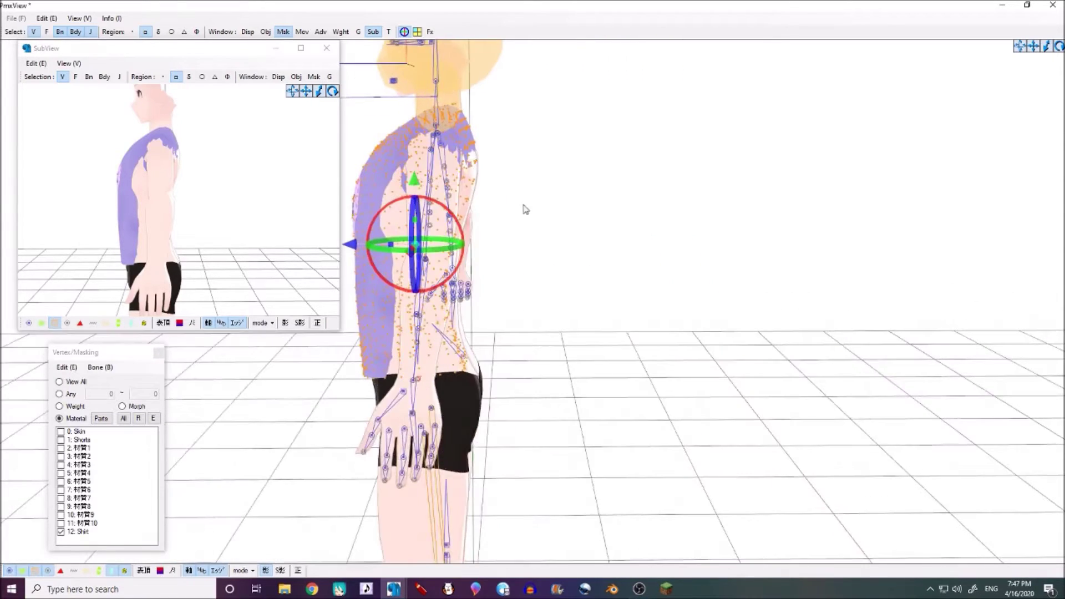
middle_drag(517, 203, 553, 211)
scroll(552, 211, up, 1)
right_drag(552, 214, 544, 209)
middle_drag(544, 209, 463, 209)
scroll(463, 209, up, 1)
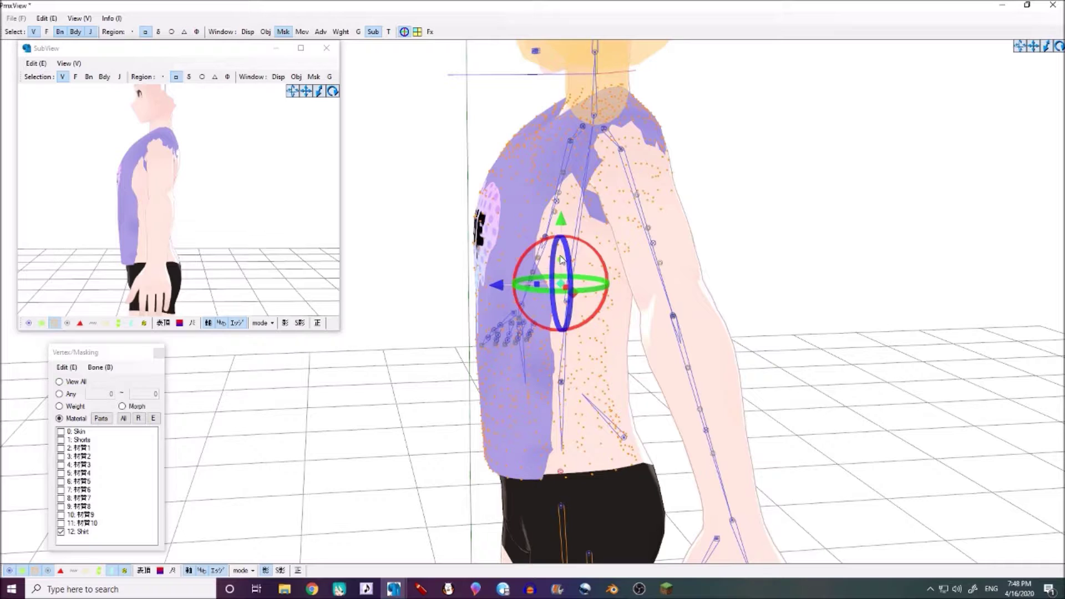
Step: Check the shirt from the front and move it slightly sideways to centre it on the torso
right_drag(554, 295, 579, 290)
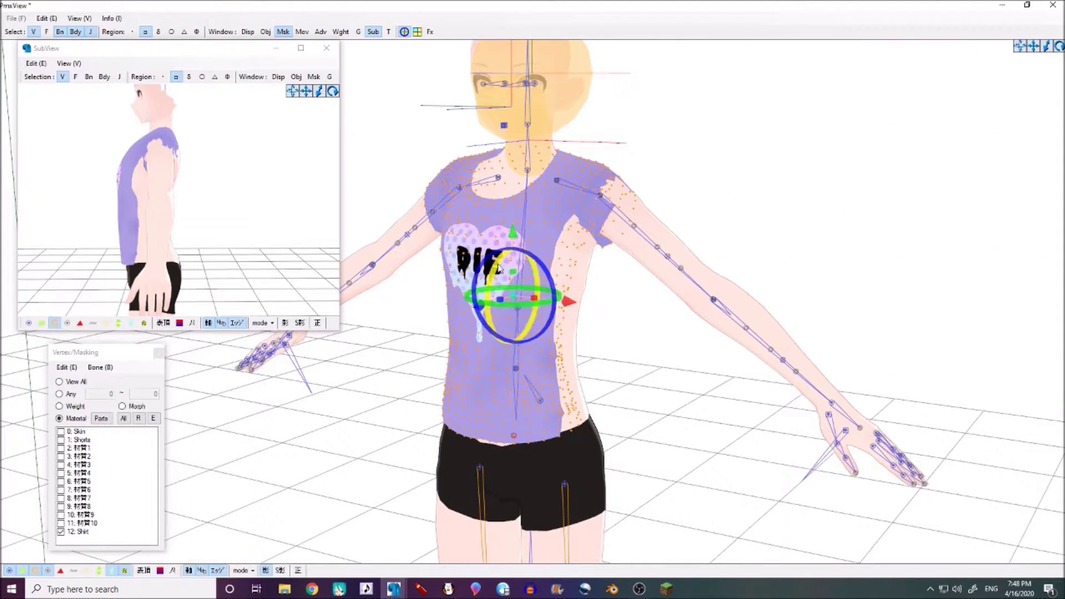
right_drag(649, 309, 503, 239)
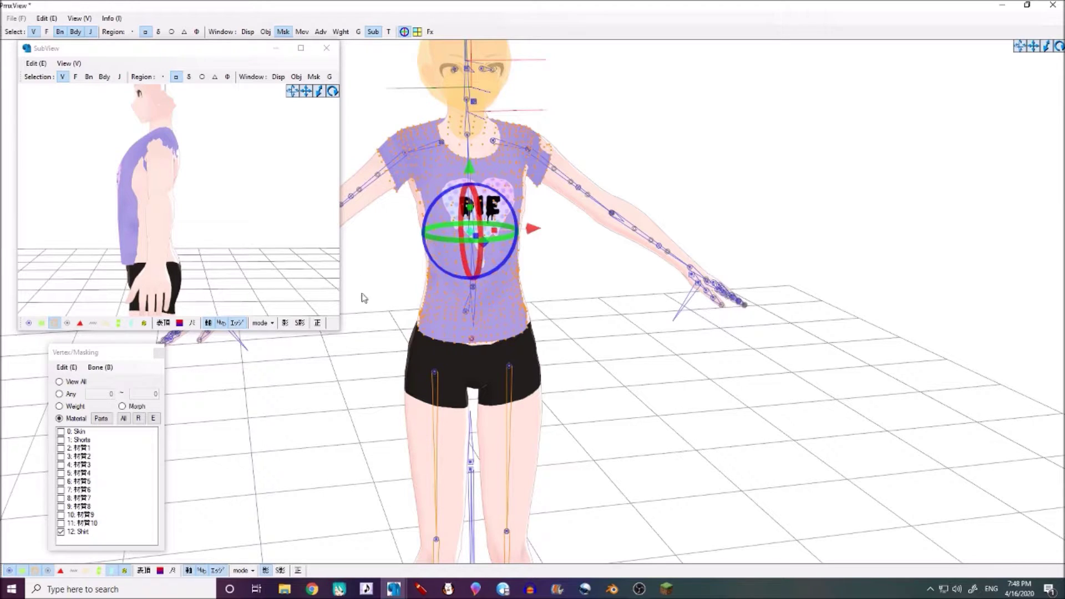
scroll(561, 208, up, 5)
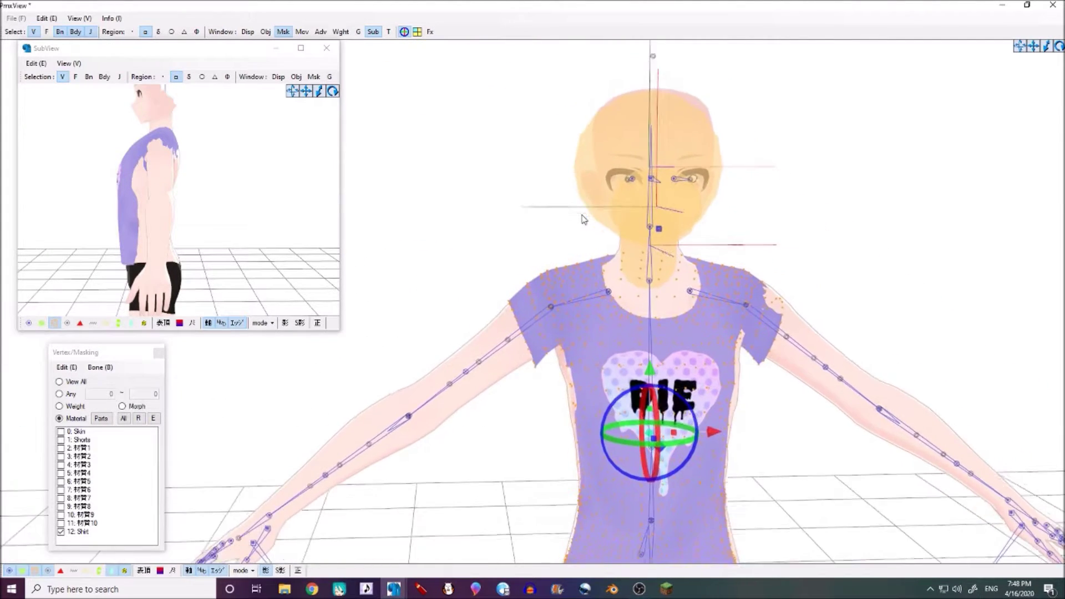
middle_drag(735, 393, 590, 271)
drag(568, 309, 572, 311)
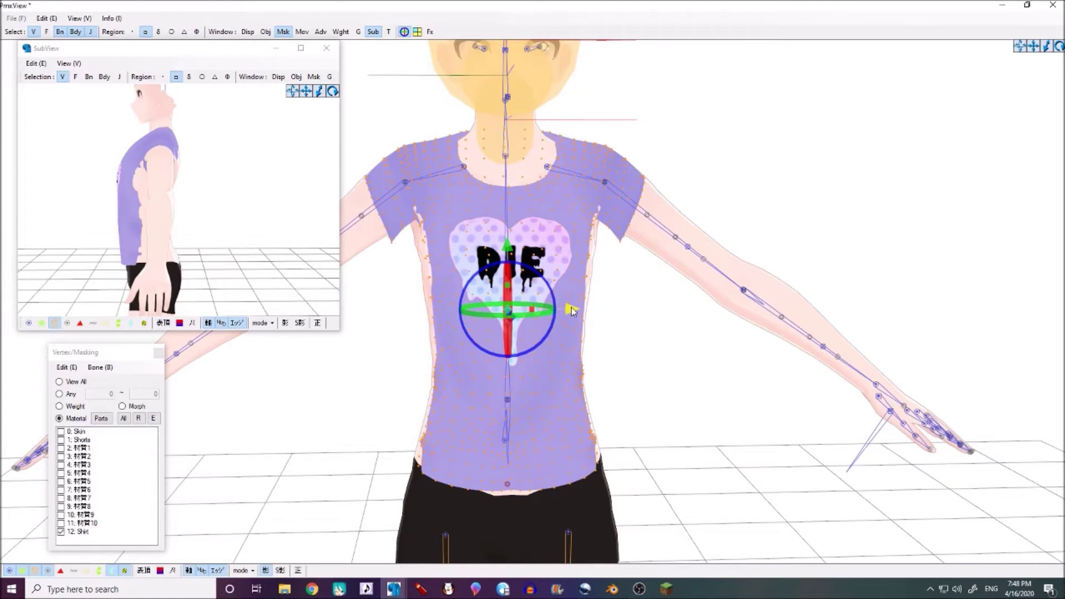
Step: Widen the selected shirt slightly and lower it so it covers the sides of the torso
right_drag(127, 171, 217, 183)
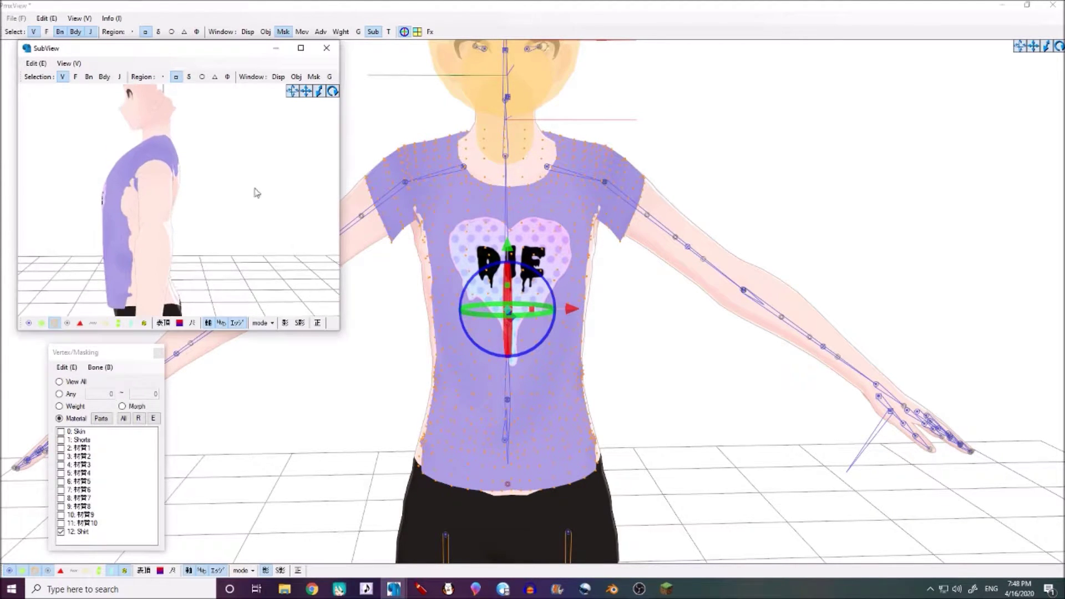
drag(508, 245, 508, 247)
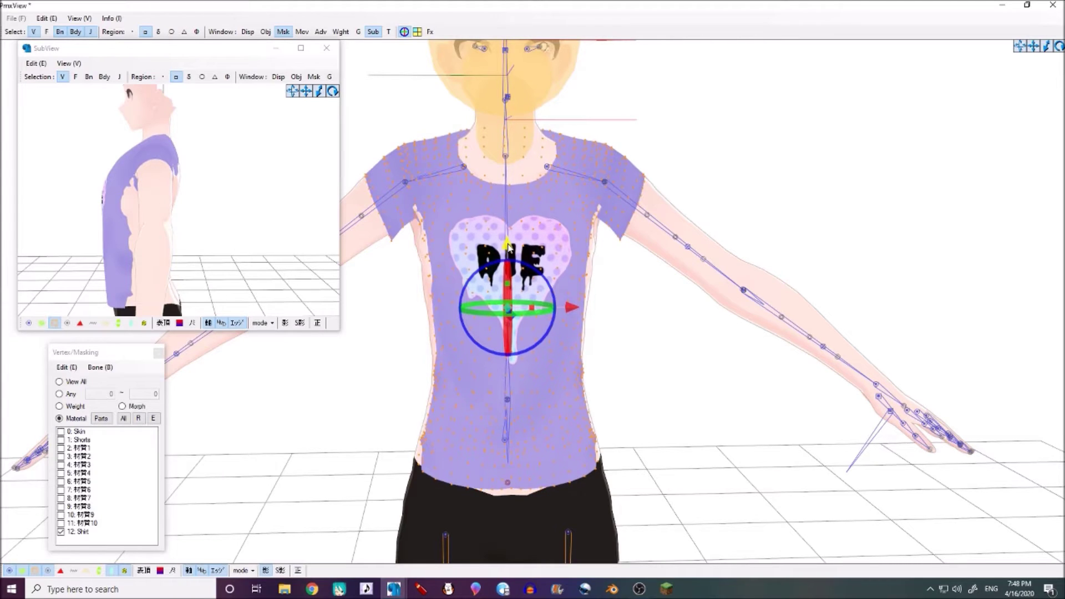
drag(531, 310, 534, 311)
drag(507, 245, 508, 255)
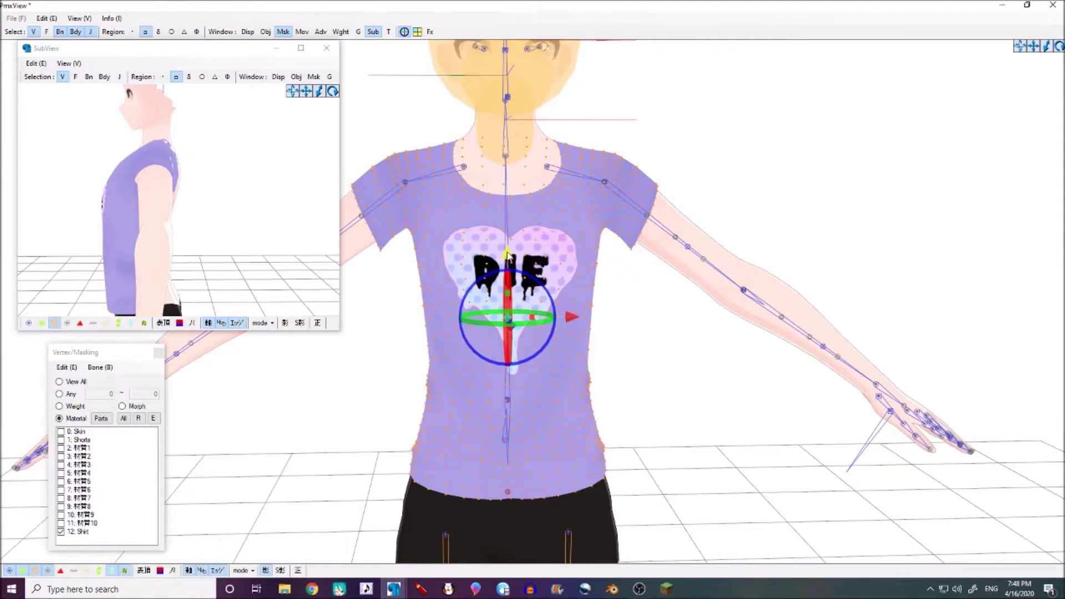
Step: Tilt the shirt slightly from the side and move it backward over the torso, checking the fit in the sub screen
scroll(508, 255, down, 3)
right_drag(507, 255, 621, 256)
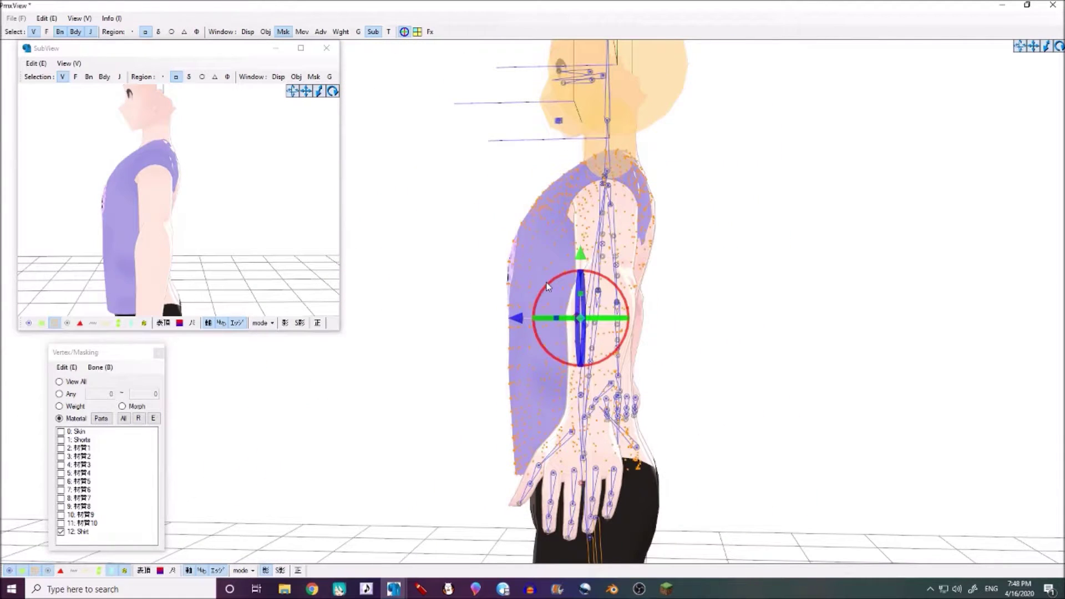
drag(553, 282, 550, 286)
drag(516, 320, 527, 321)
right_drag(183, 194, 483, 262)
scroll(104, 195, up, 5)
scroll(229, 182, up, 2)
scroll(202, 171, down, 5)
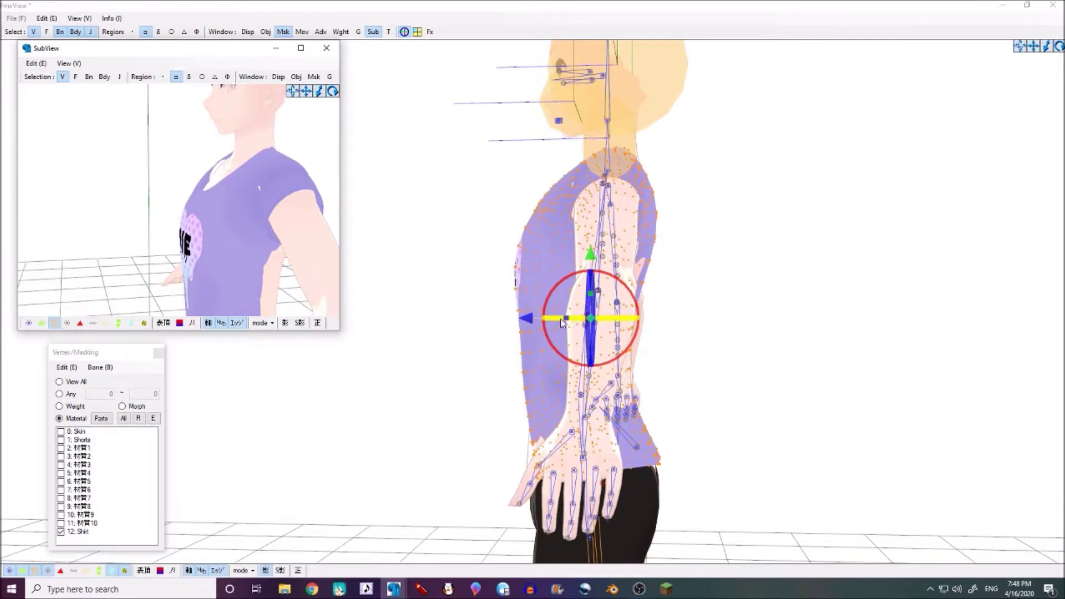
Step: Reduce the shirt's depth and nudge it slightly forward, checking its front and back in the sub screen
click(541, 318)
drag(566, 317, 527, 319)
right_drag(277, 188, 181, 193)
scroll(181, 192, up, 5)
scroll(180, 191, down, 3)
scroll(181, 194, down, 2)
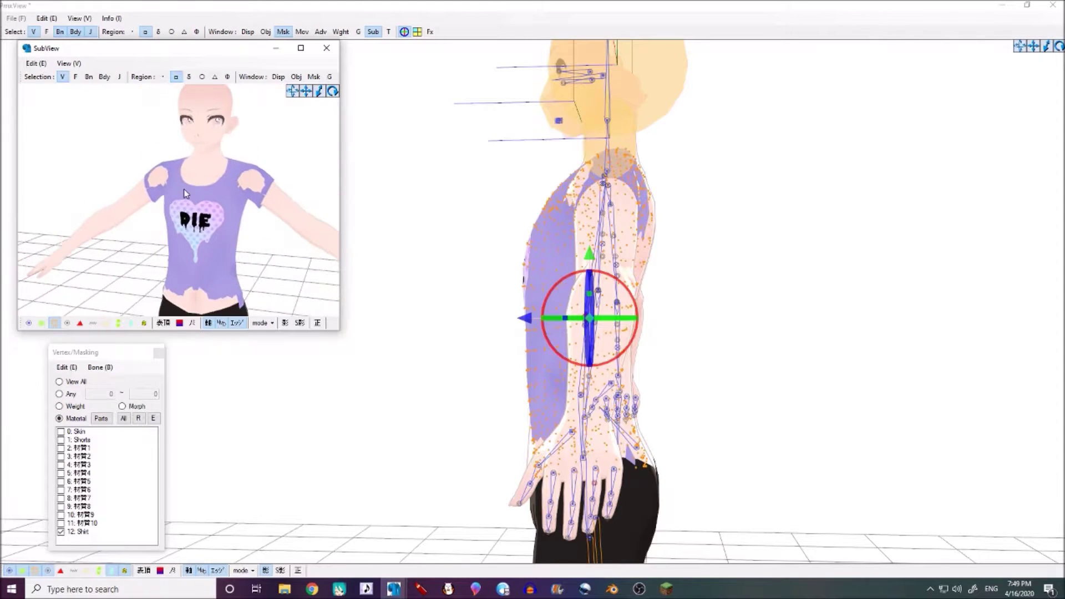
drag(531, 318, 528, 319)
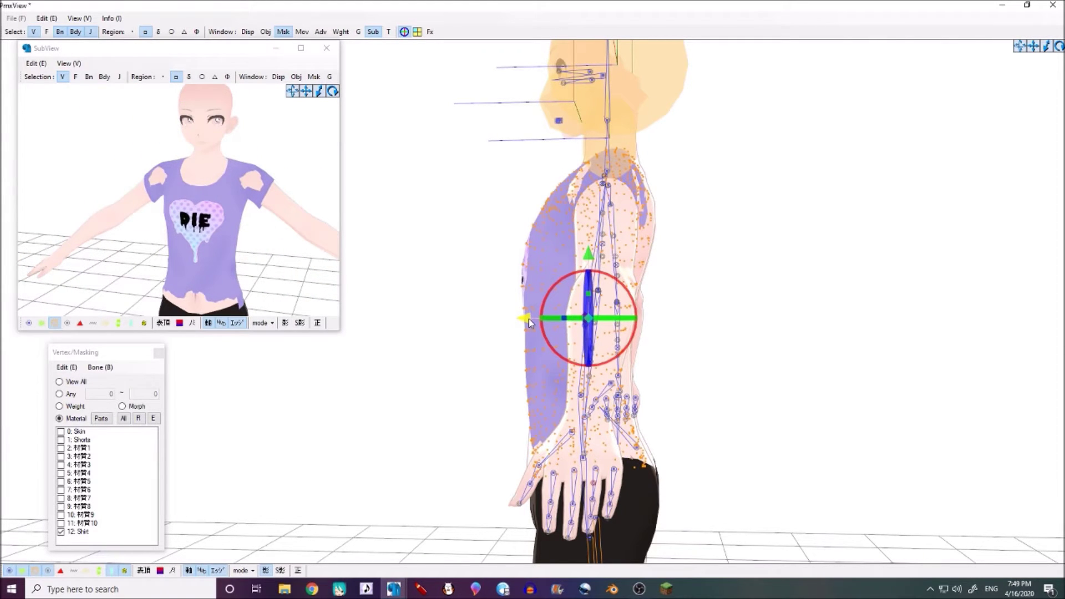
scroll(170, 148, down, 2)
right_drag(170, 150, 213, 162)
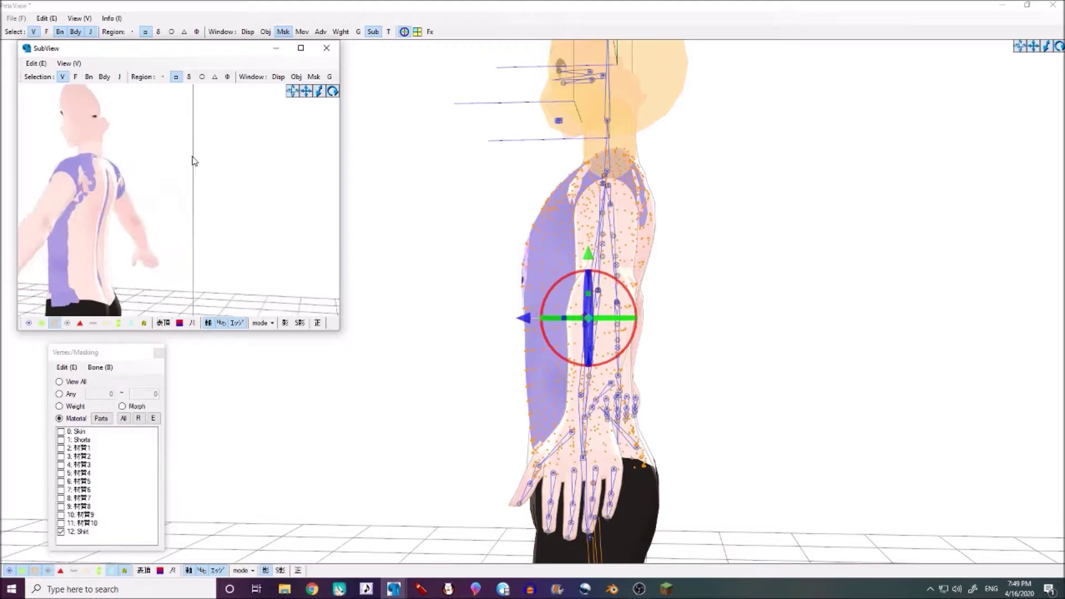
Step: Deselect the shirt, limit selection to vertices and hide the rigid bodies, joints and bones in the main view
click(435, 190)
scroll(444, 190, down, 3)
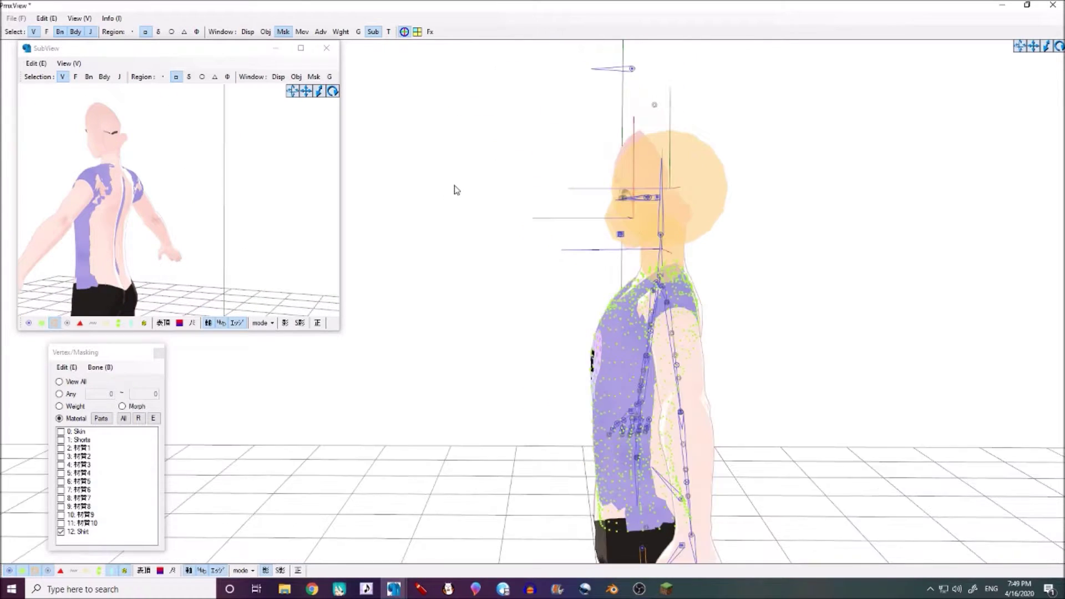
click(75, 32)
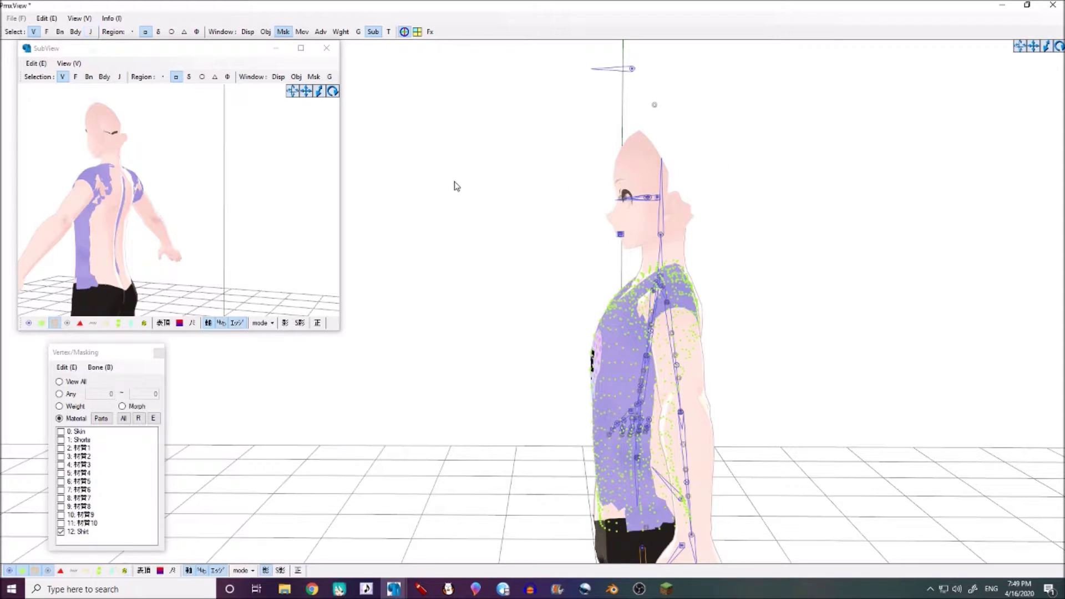
scroll(660, 277, up, 3)
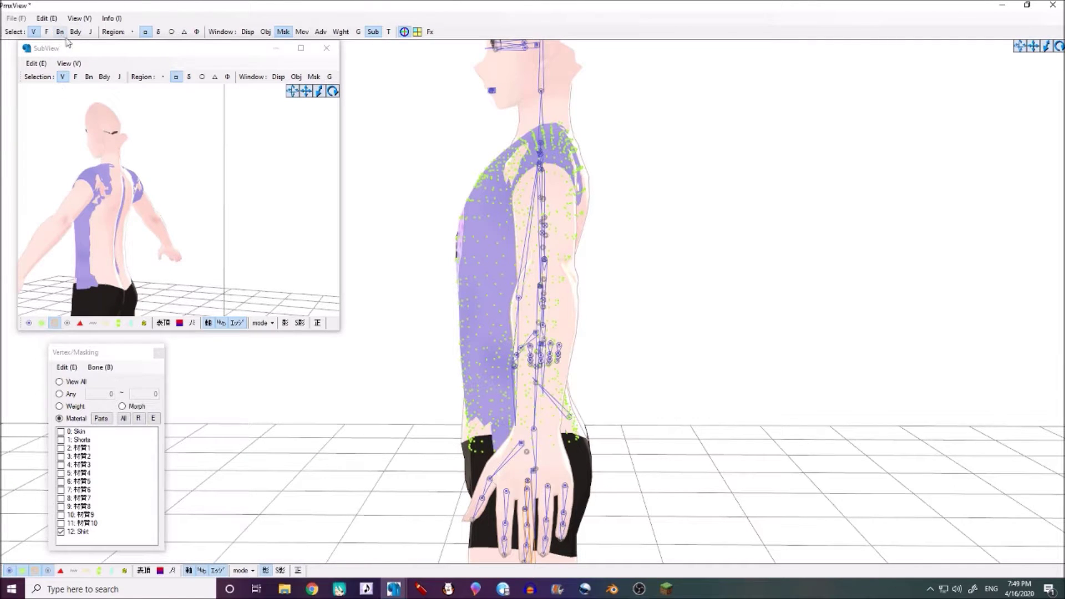
scroll(513, 320, down, 1)
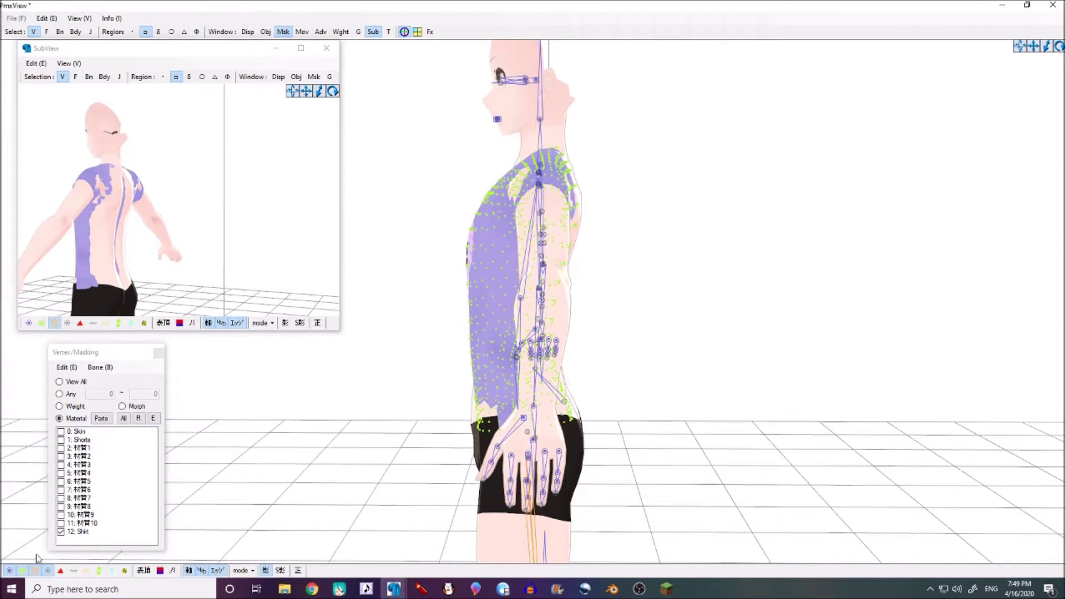
click(48, 571)
click(10, 571)
Step: Select the vertices of the shirt's back half from the side and move them slightly backward
middle_drag(523, 304, 523, 316)
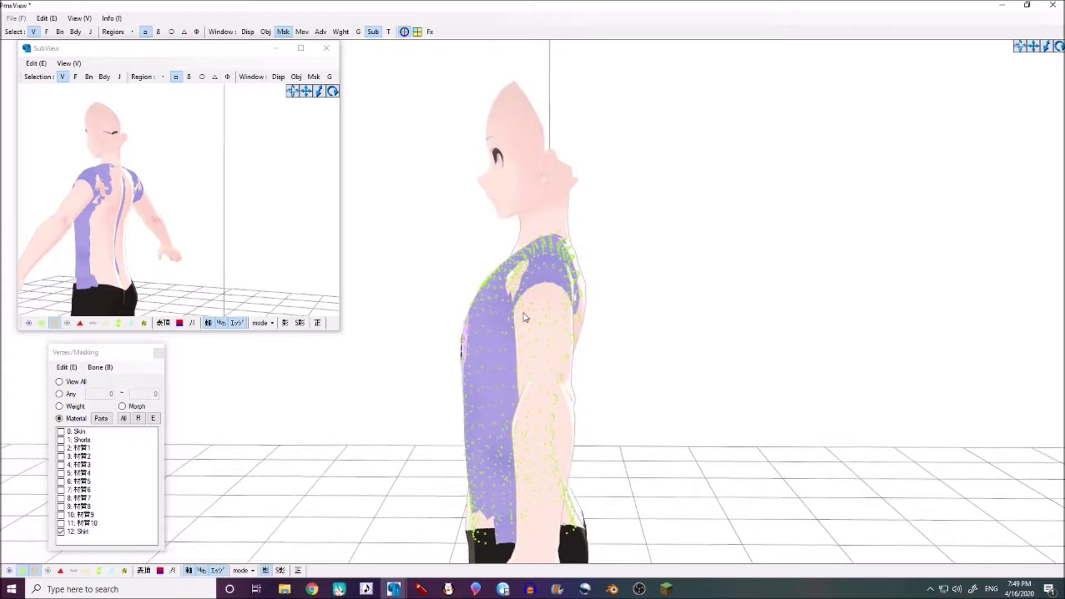
scroll(523, 316, up, 2)
scroll(200, 188, up, 1)
scroll(200, 188, up, 2)
middle_drag(200, 188, 231, 172)
scroll(233, 174, down, 3)
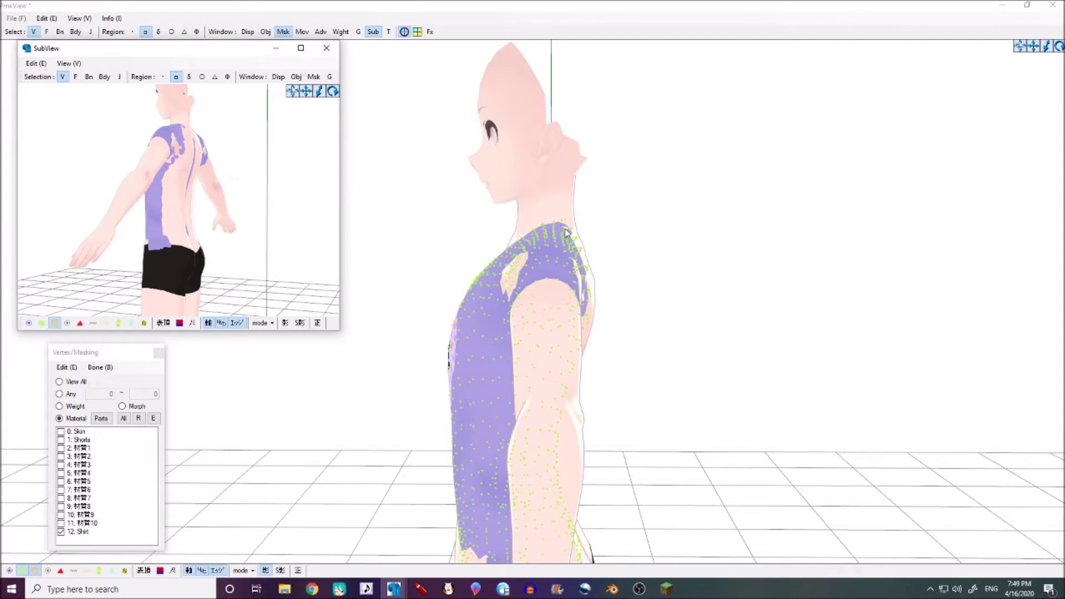
scroll(562, 261, down, 2)
middle_drag(562, 280, 569, 223)
drag(538, 176, 602, 535)
drag(501, 329, 506, 331)
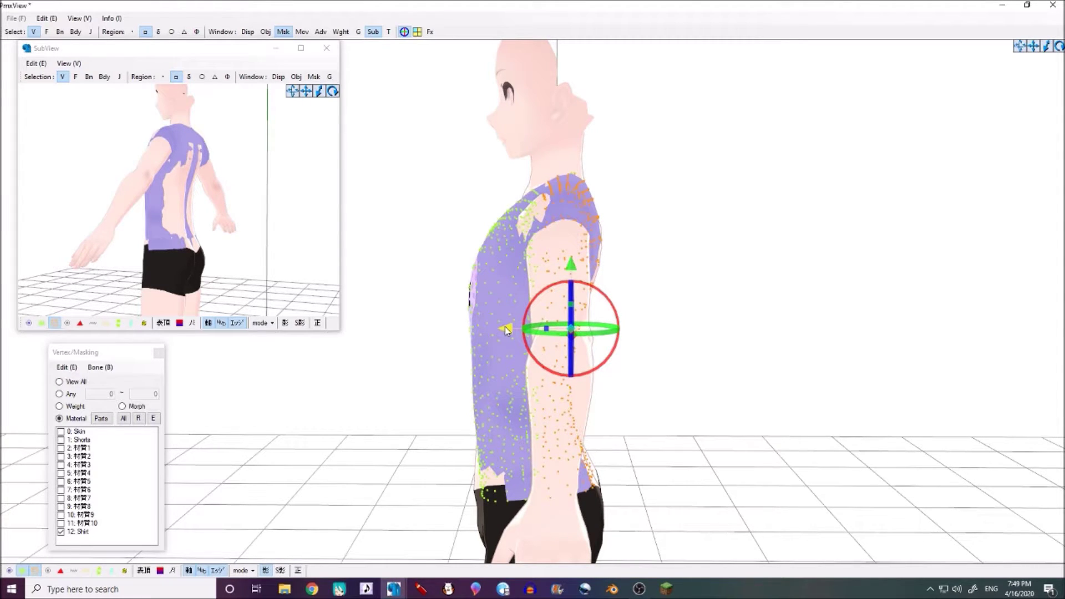
Step: Select the shirt's lower front vertices with the δ region from the side, then move and tilt them forward over the stomach
click(682, 511)
right_drag(682, 511, 688, 502)
scroll(604, 477, up, 2)
middle_drag(604, 499, 588, 442)
right_drag(548, 378, 494, 339)
drag(473, 315, 543, 417)
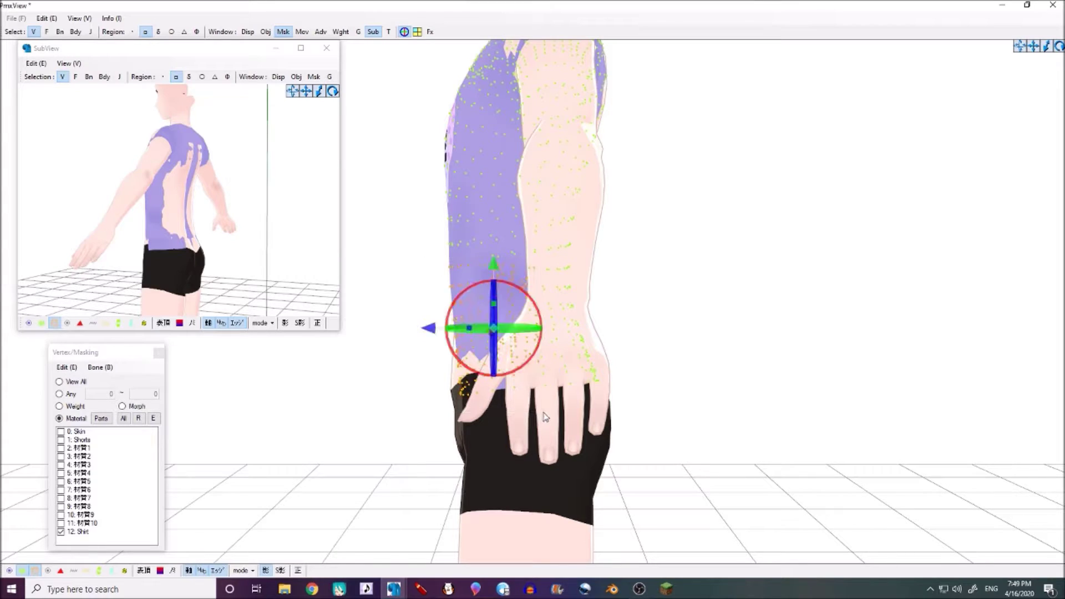
click(159, 32)
scroll(554, 221, up, 5)
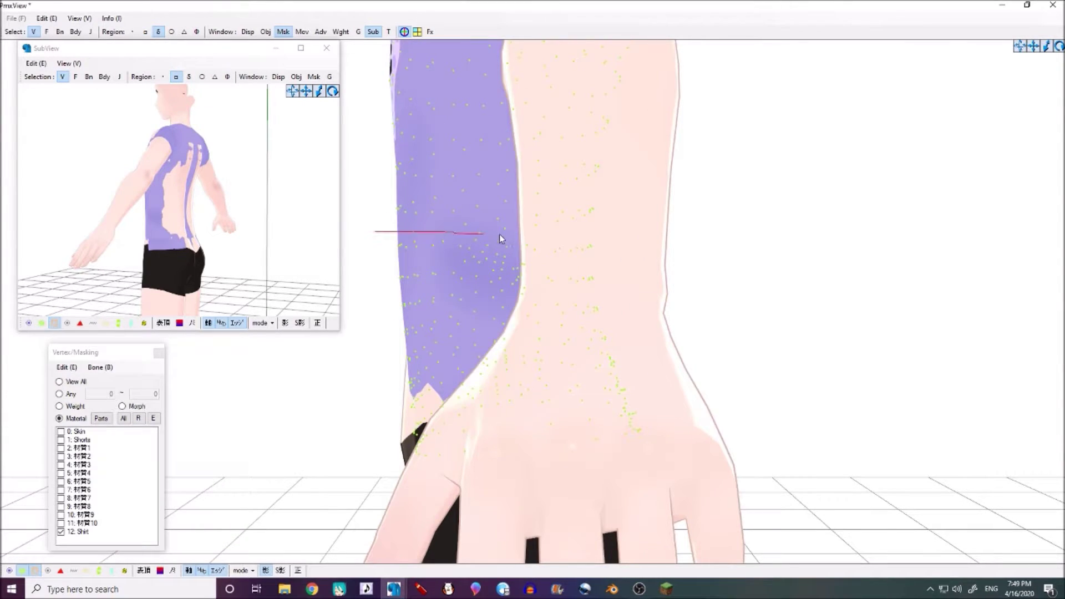
mouse_move(548, 259)
mouse_down()
mouse_move(572, 427)
mouse_move(356, 490)
mouse_move(355, 336)
mouse_move(410, 345)
mouse_move(390, 317)
mouse_up()
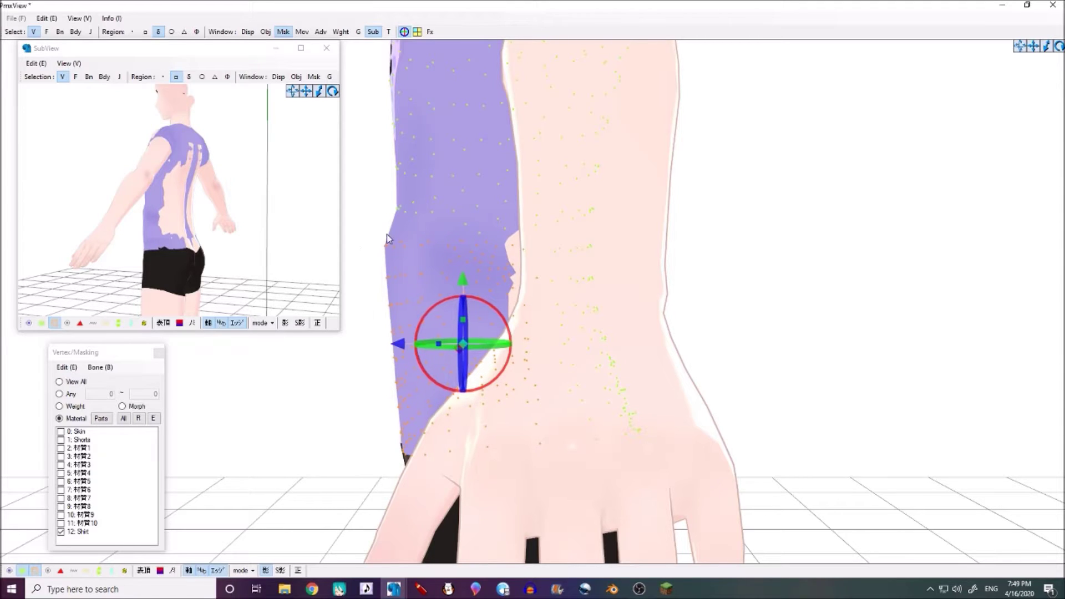
drag(433, 309, 448, 301)
Step: Examine the shirt's front, neckline and shoulders in the sub screen for skin showing through the fabric
right_drag(258, 245, 210, 236)
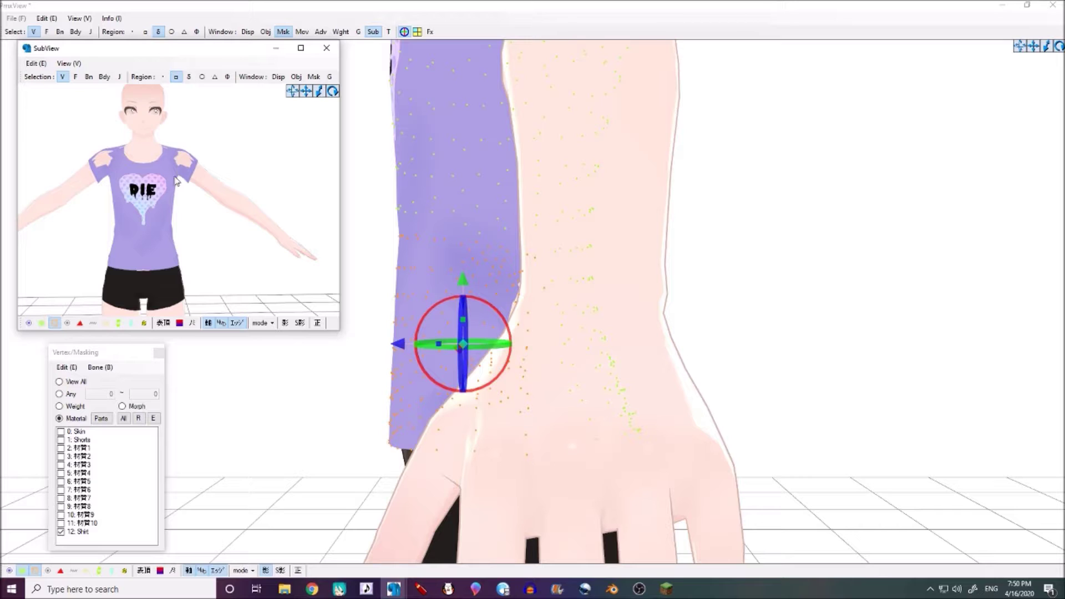
middle_drag(179, 128, 178, 195)
scroll(186, 198, up, 5)
scroll(186, 203, down, 4)
scroll(196, 231, up, 4)
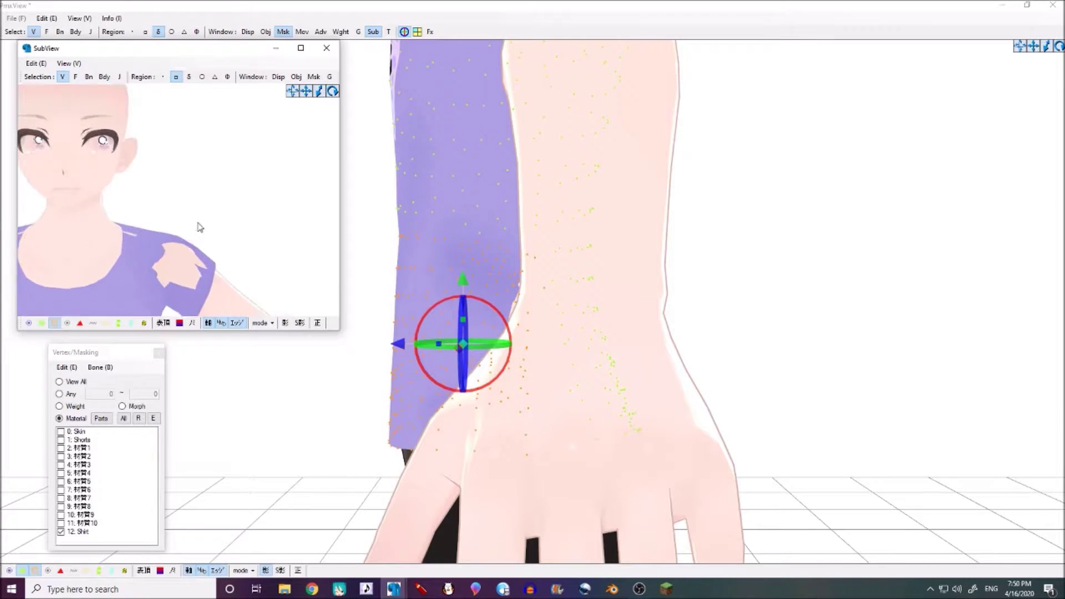
scroll(211, 214, up, 5)
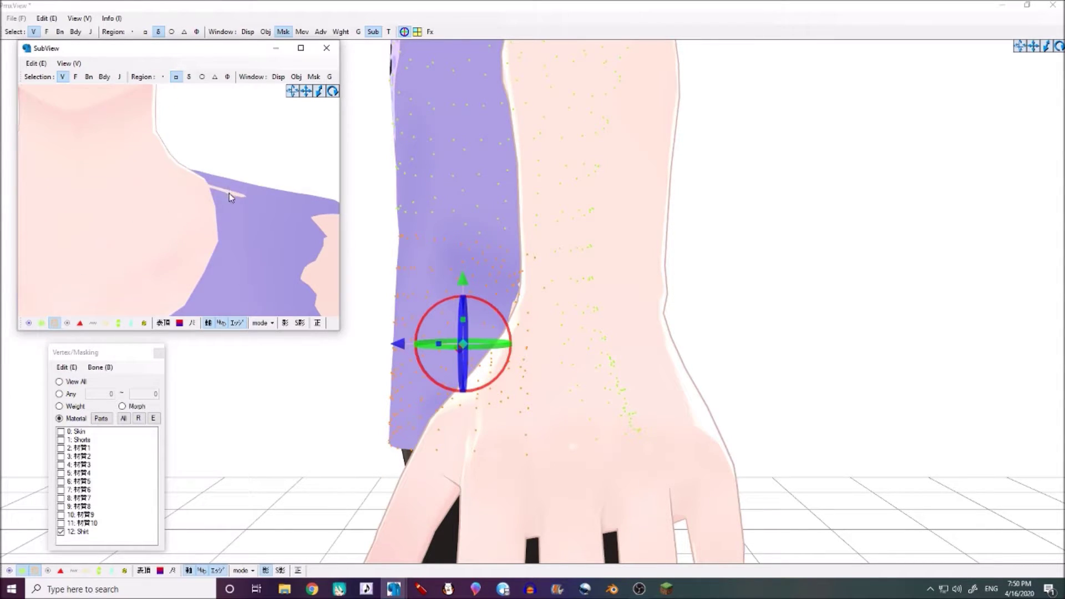
scroll(229, 195, down, 3)
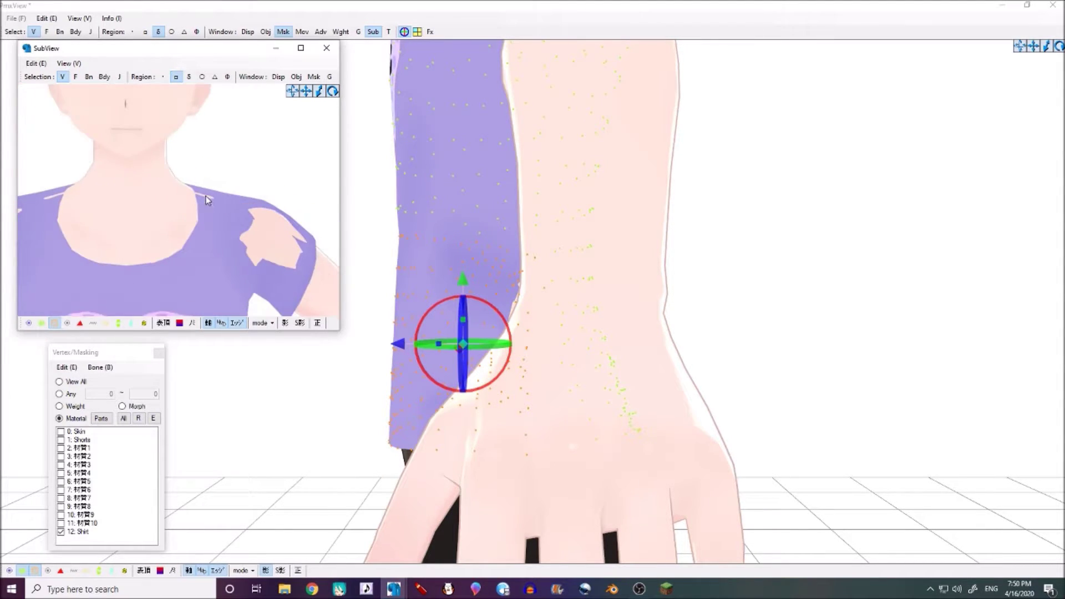
click(688, 223)
scroll(665, 226, down, 4)
right_drag(654, 228, 421, 230)
middle_drag(235, 225, 200, 255)
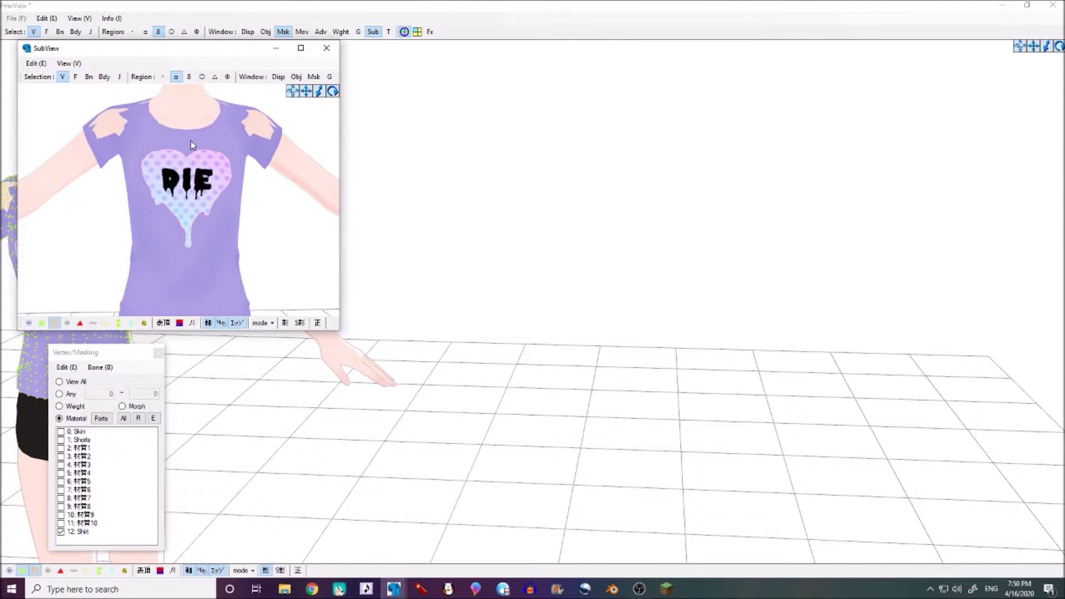
scroll(171, 223, down, 2)
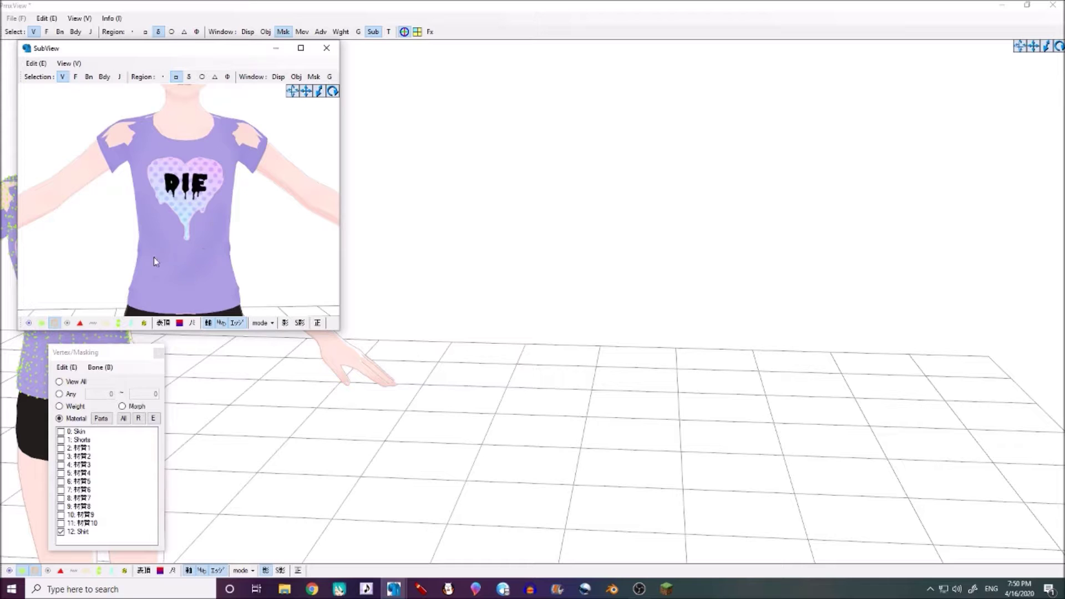
middle_drag(217, 127, 226, 171)
scroll(226, 172, up, 3)
Step: Select a single vertex on the shoulder side of the neckline and move it outward toward the sleeve
middle_drag(571, 180, 647, 207)
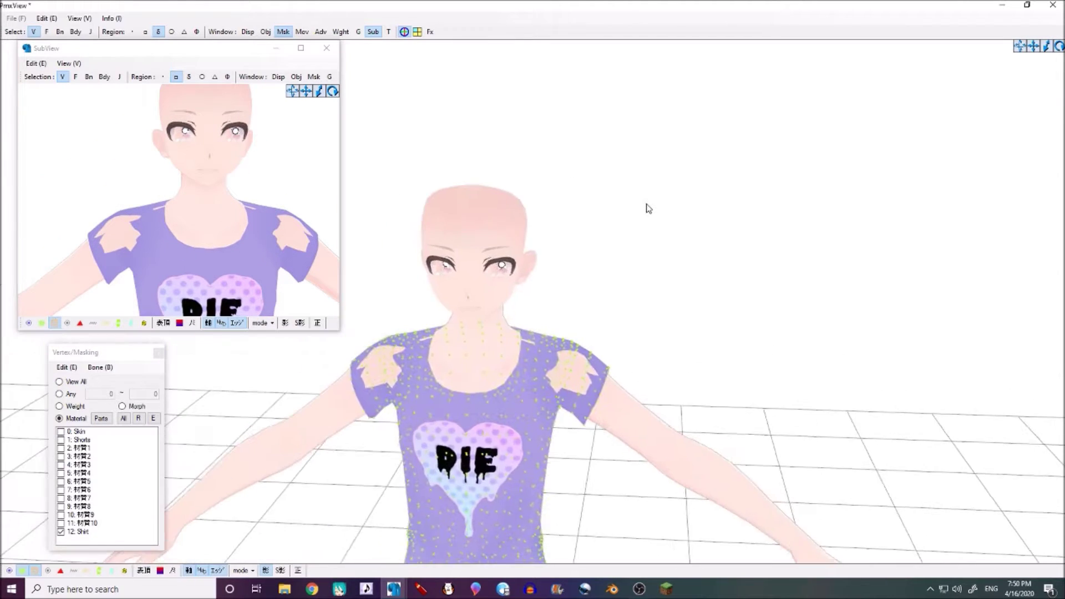
scroll(626, 215, up, 5)
middle_drag(530, 396, 620, 191)
scroll(621, 190, up, 5)
middle_drag(702, 61, 449, 357)
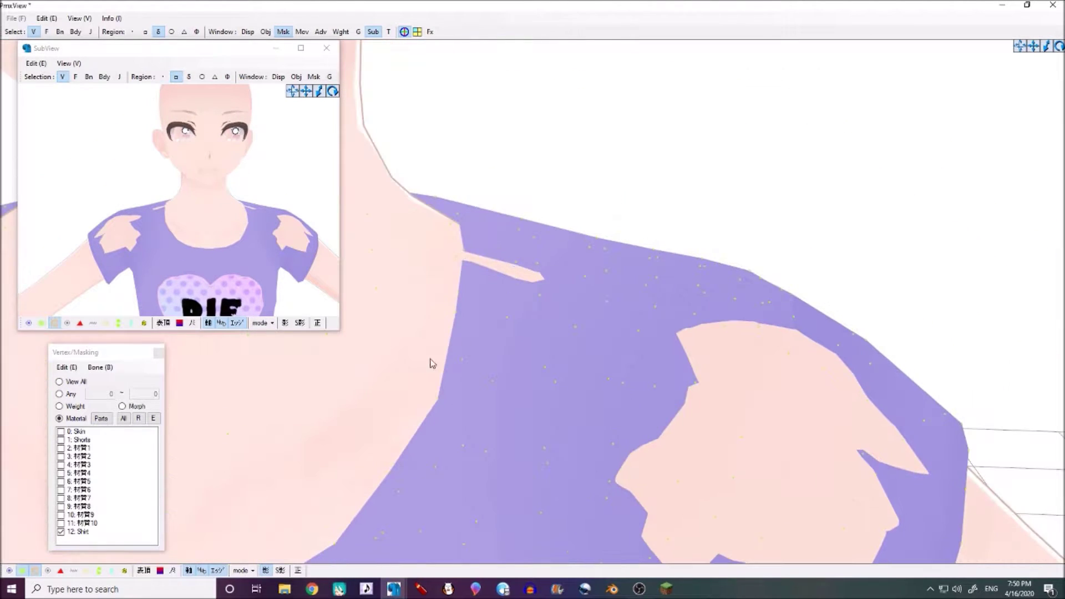
scroll(448, 357, down, 4)
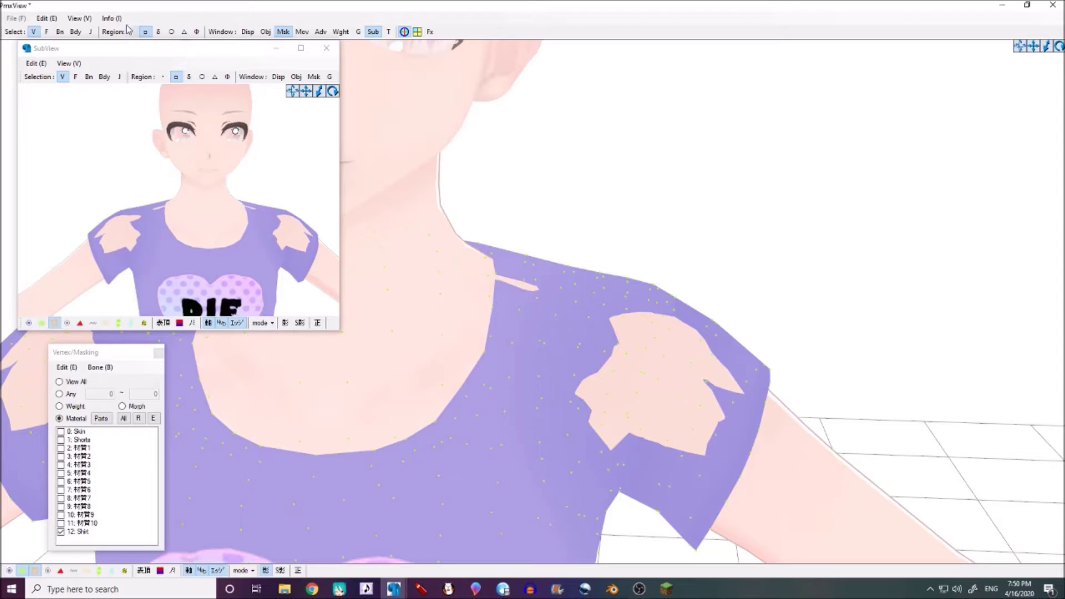
click(484, 355)
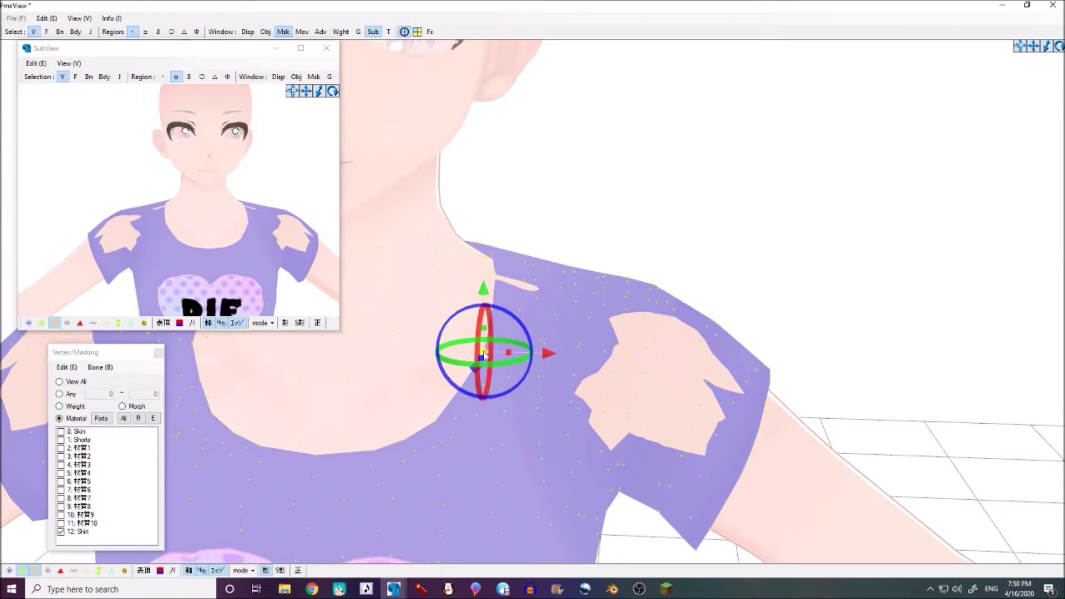
drag(544, 353, 609, 352)
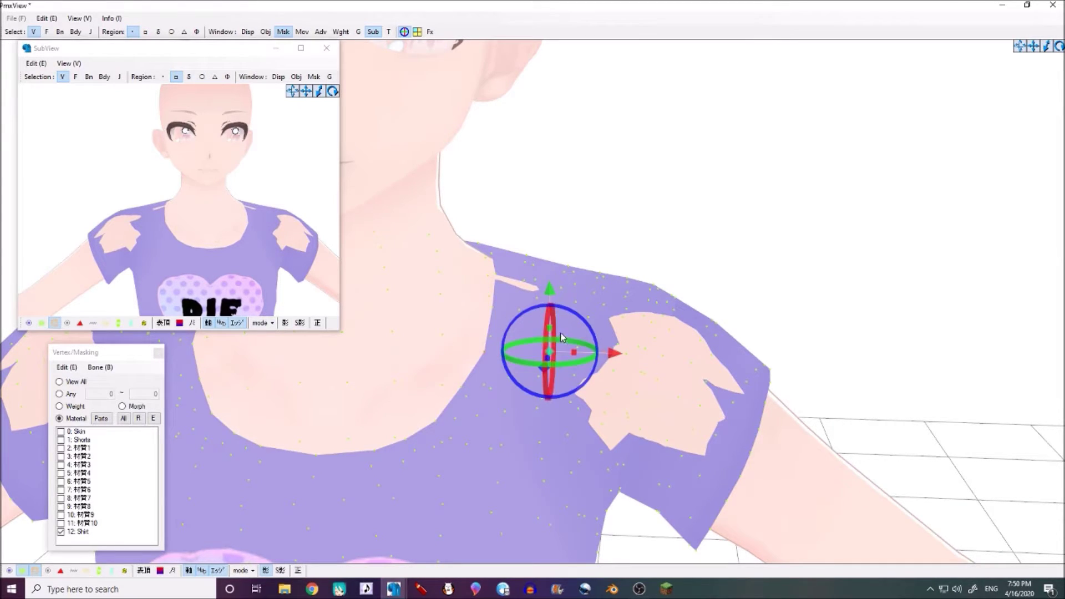
click(547, 408)
Step: Switch the main view's selection region to α and try selecting vertices along the neckline near the shoulder
click(146, 32)
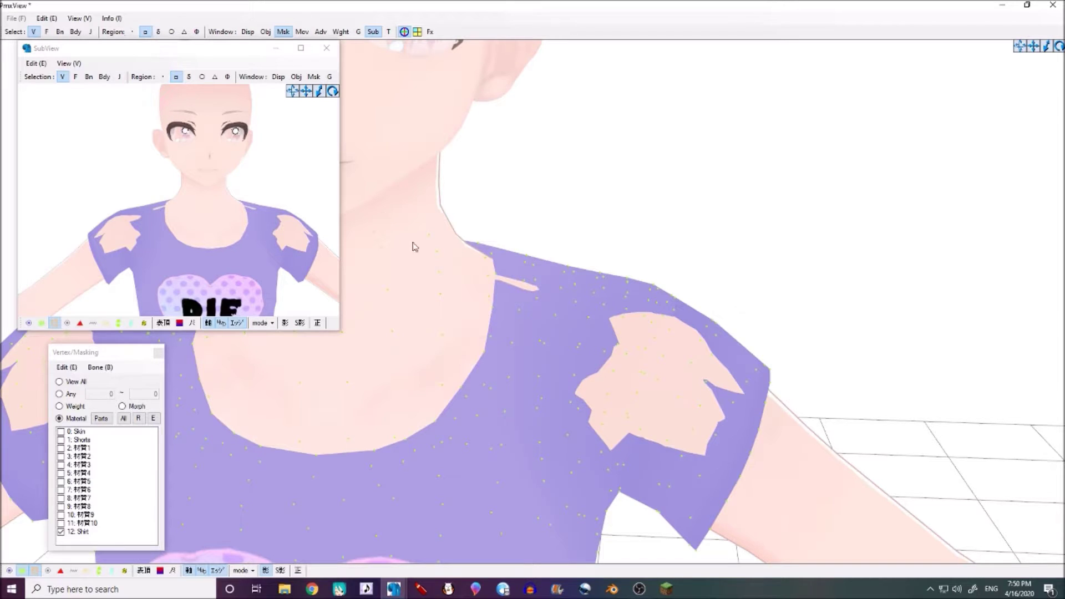
click(485, 352)
click(550, 298)
scroll(478, 372, up, 2)
click(474, 367)
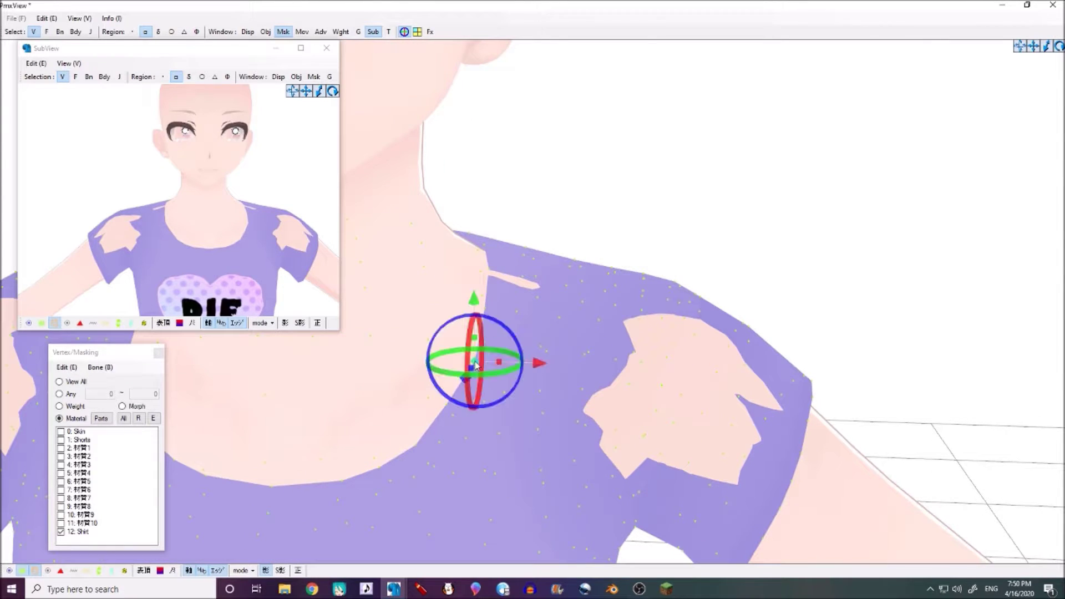
click(575, 295)
Step: Select the neckline edge vertex at the shoulder gap and the vertex at the gap's outer end, raising each slightly
scroll(499, 272, up, 3)
middle_drag(500, 272, 500, 279)
scroll(499, 280, up, 1)
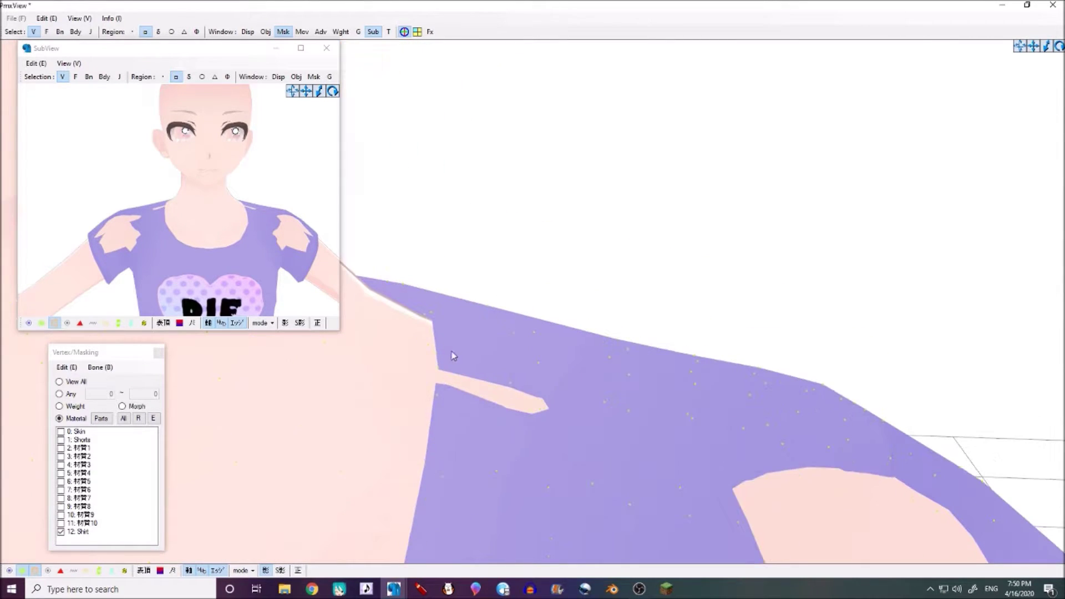
drag(429, 369, 447, 404)
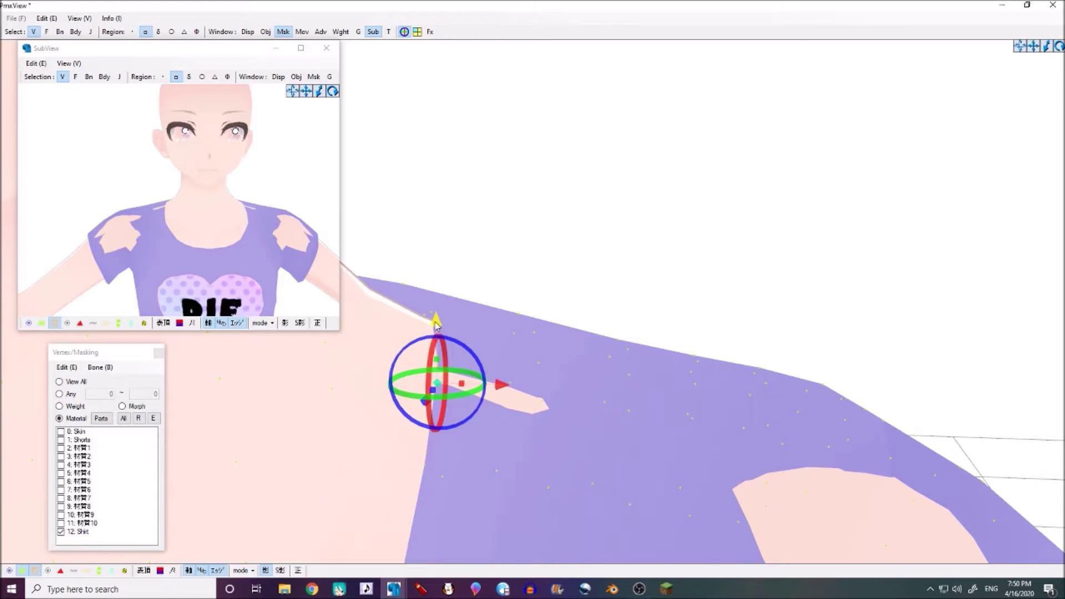
click(577, 400)
drag(534, 396, 555, 416)
drag(542, 332, 541, 329)
Step: Try to raise the shirt vertex just below the remaining small shoulder gap, then undo the move
scroll(624, 384, down, 5)
scroll(630, 381, up, 10)
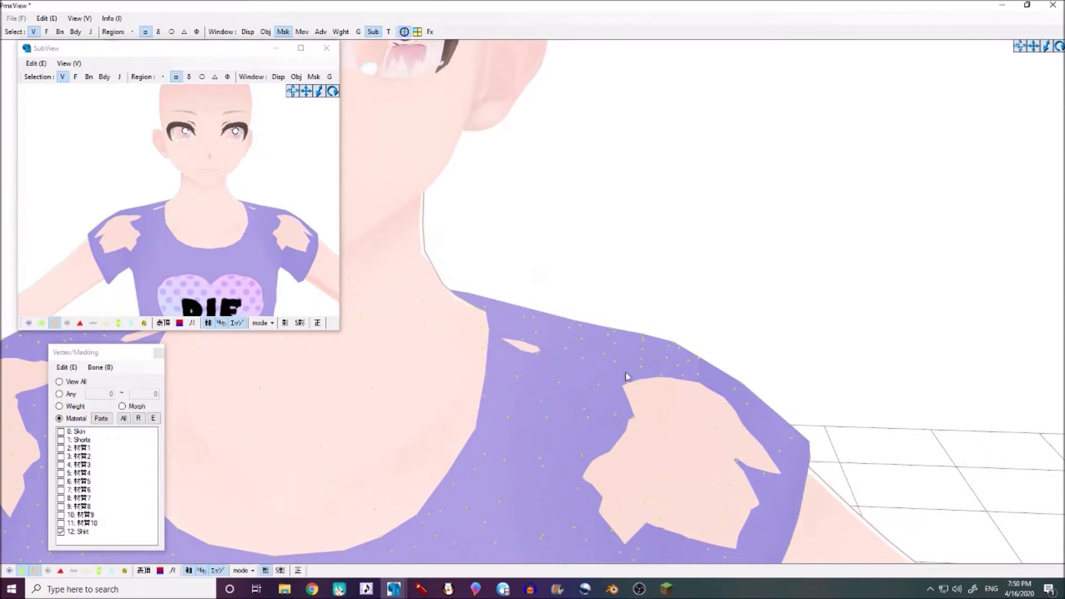
scroll(613, 351, down, 5)
scroll(640, 359, up, 10)
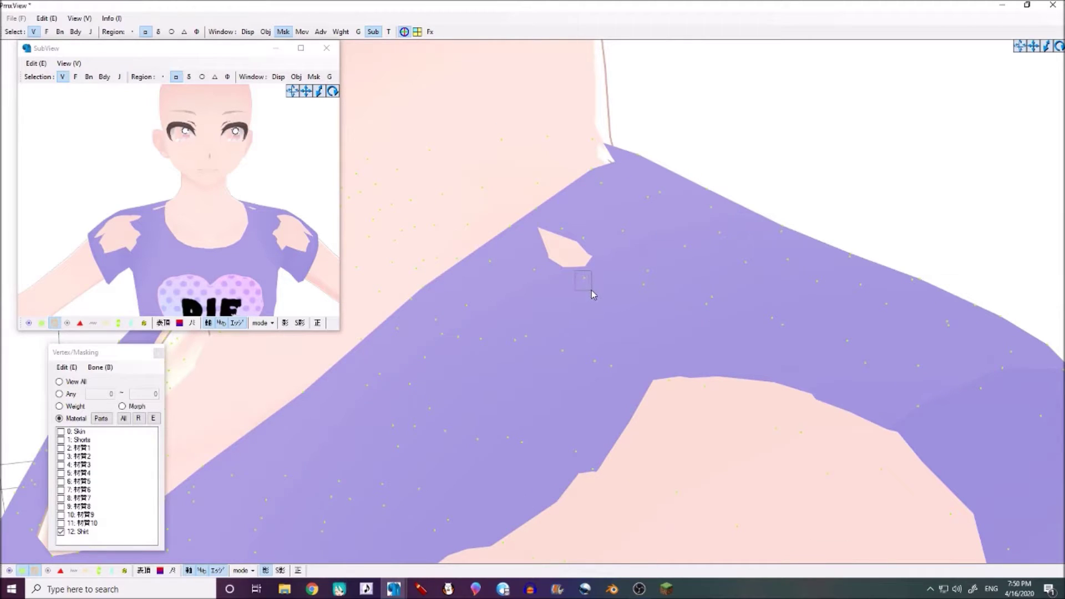
click(592, 294)
click(585, 215)
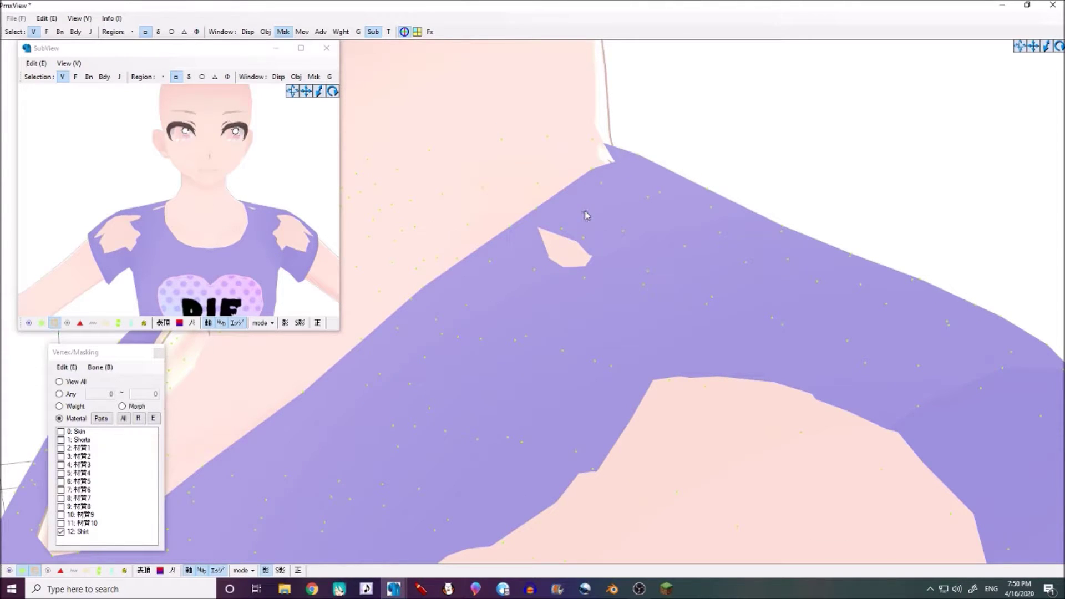
click(583, 275)
drag(584, 214, 604, 40)
key(ctrl+z)
click(673, 275)
Step: Select the vertex inside the small gap beside the neckline and raise it slightly to cover the skin
scroll(665, 292, down, 5)
right_drag(663, 293, 646, 289)
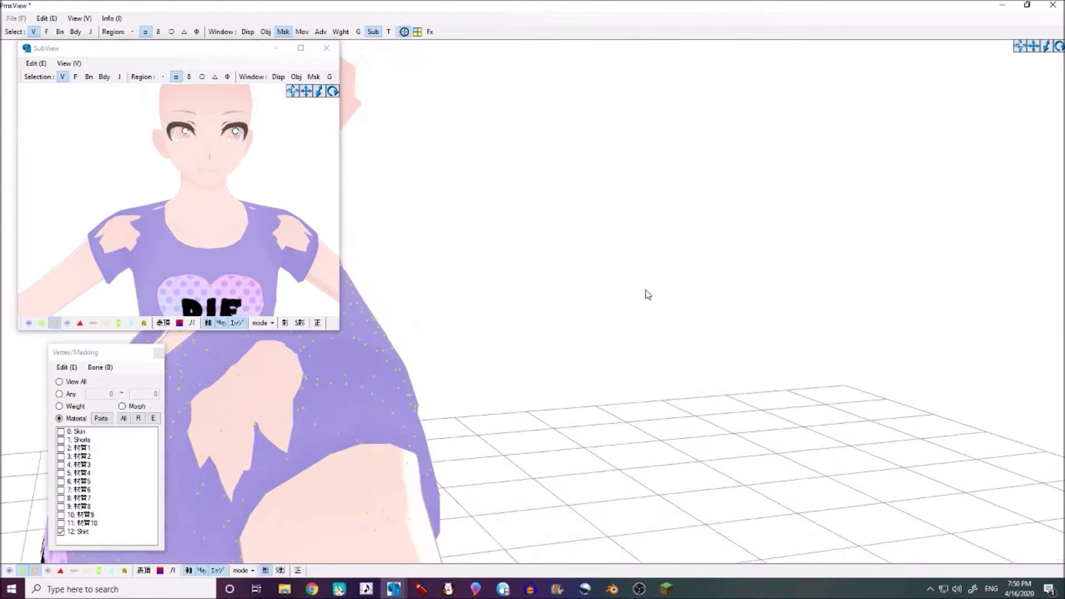
scroll(648, 295, up, 6)
scroll(666, 452, down, 5)
right_drag(691, 445, 514, 371)
scroll(558, 381, up, 3)
scroll(555, 383, up, 3)
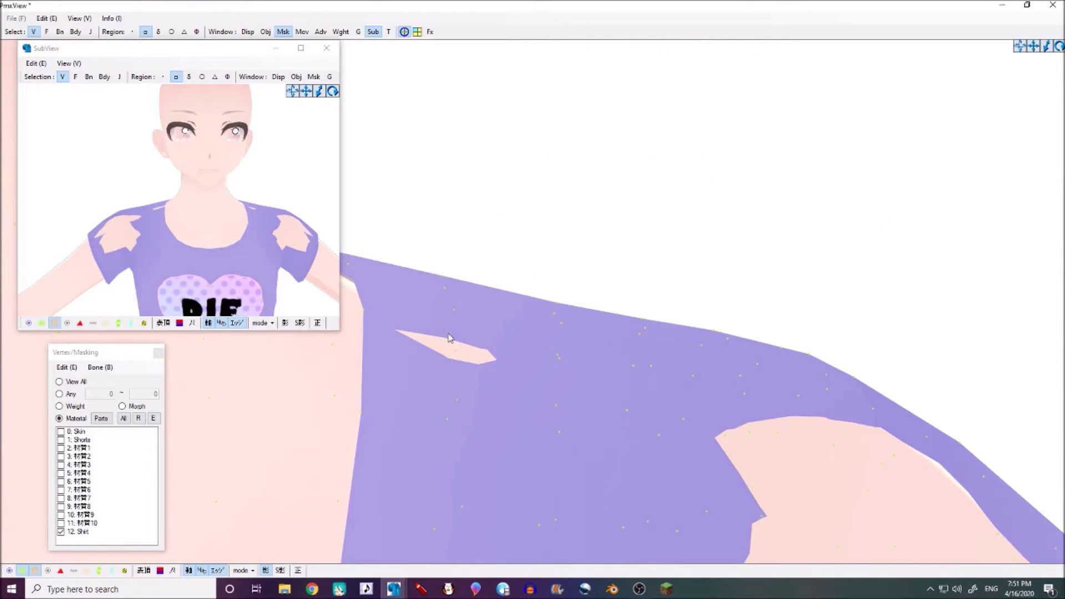
drag(445, 332, 456, 340)
drag(448, 270, 448, 261)
click(699, 270)
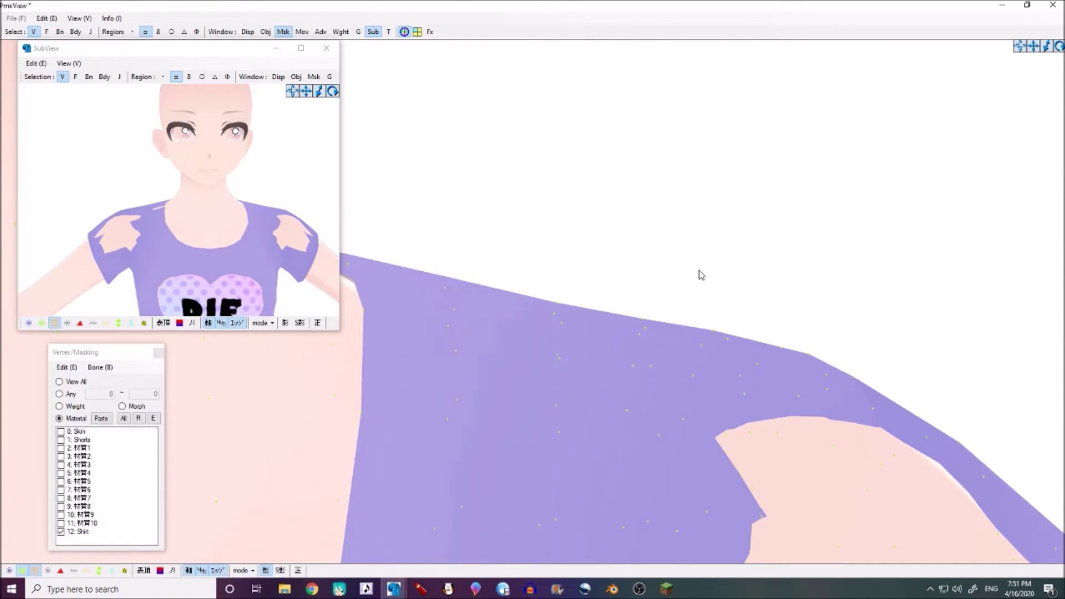
Step: On the opposite shoulder, select the neckline edge vertex at the narrow gap and raise it slightly
scroll(509, 261, down, 5)
scroll(518, 262, up, 4)
middle_drag(509, 262, 527, 260)
scroll(523, 261, up, 4)
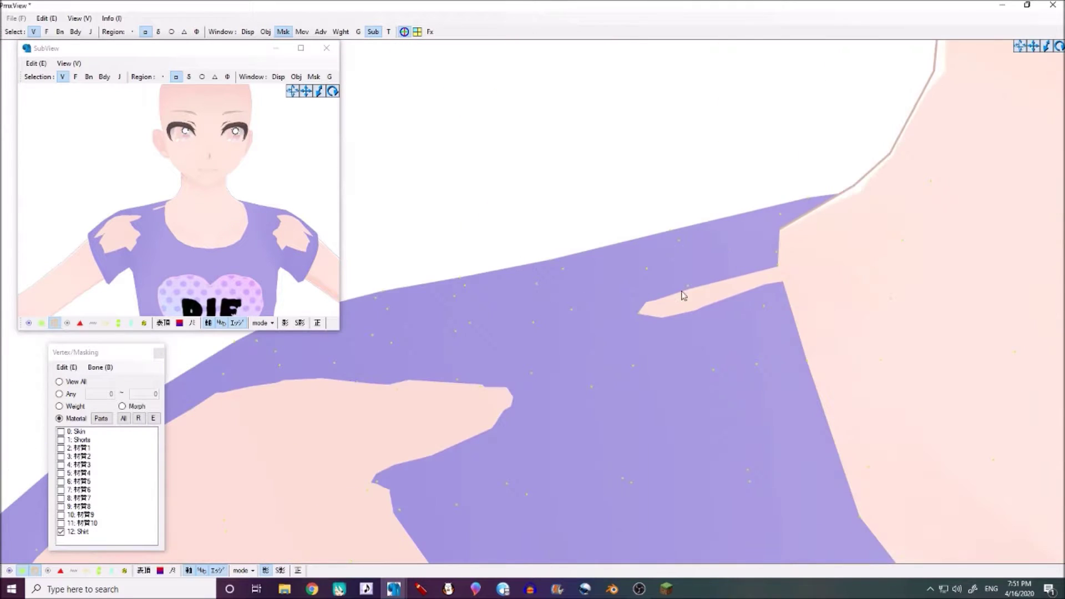
drag(781, 278, 801, 299)
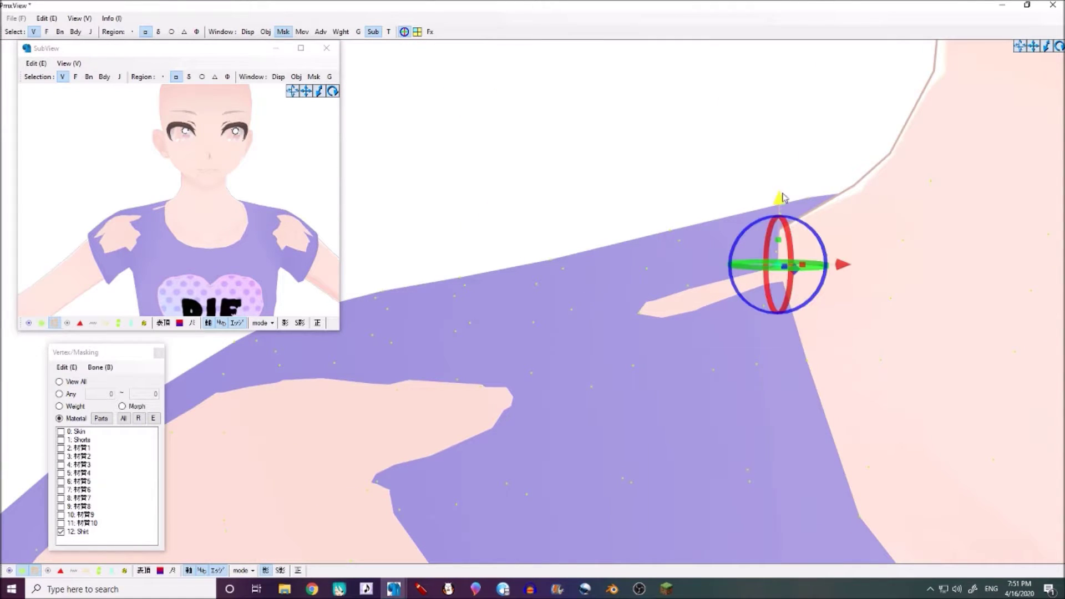
drag(778, 198, 779, 194)
click(875, 251)
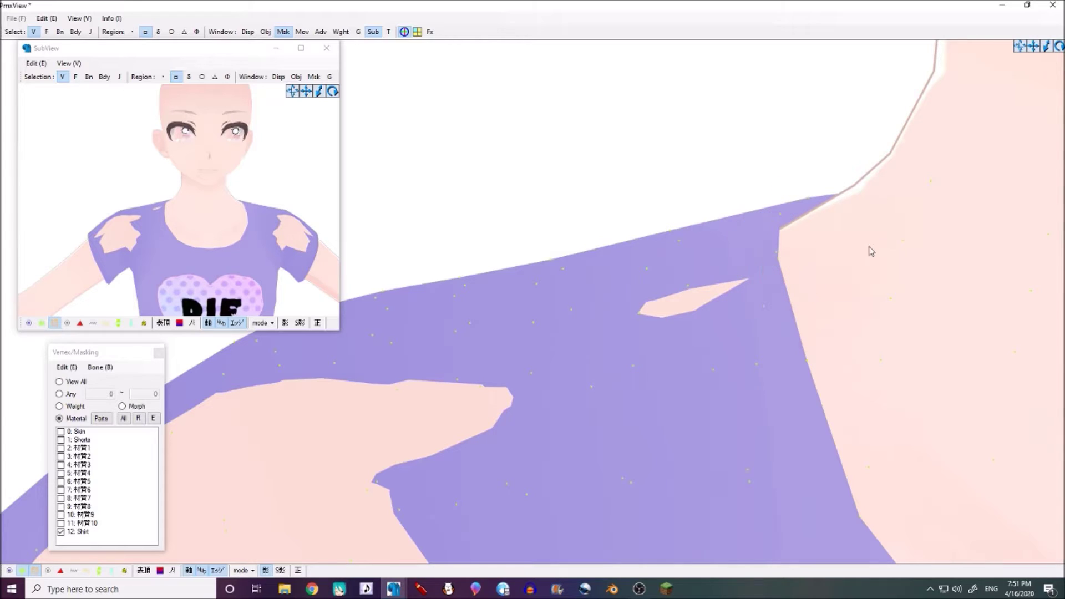
Step: Try to raise the vertex at the outer end of the opposite shoulder's gap, then undo the move
drag(645, 328, 645, 326)
drag(644, 252, 659, 108)
key(ctrl+z)
click(742, 319)
Step: Select the vertex on the upper edge of the opposite shoulder's gap and raise it to cover the skin
click(687, 284)
click(689, 211)
drag(697, 295, 695, 293)
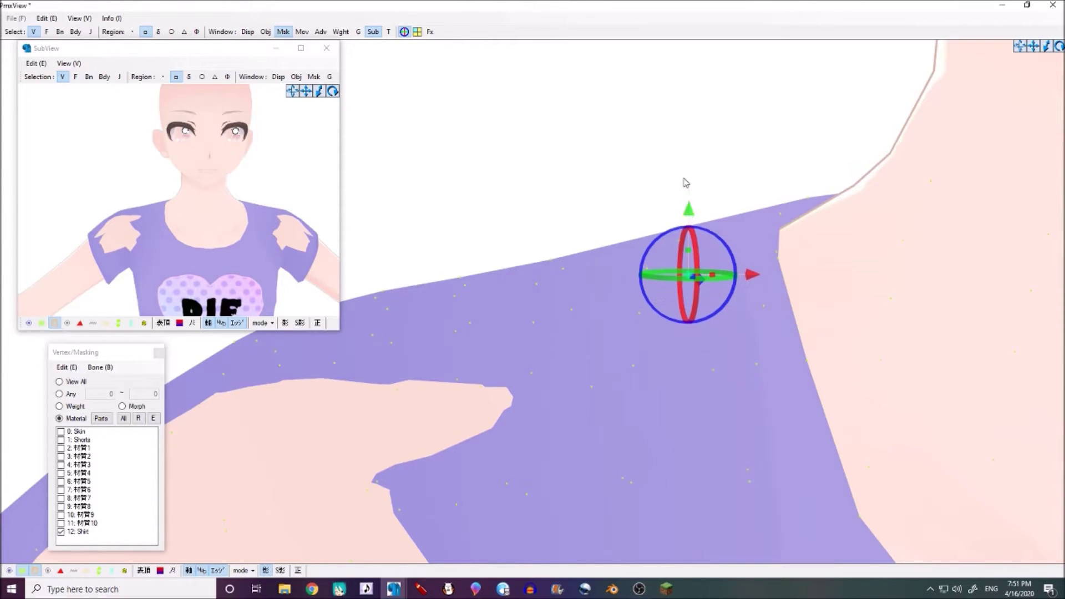
Step: Examine the shirt's shoulders and back in the main view and sub view for skin showing through the fabric
scroll(688, 233, down, 5)
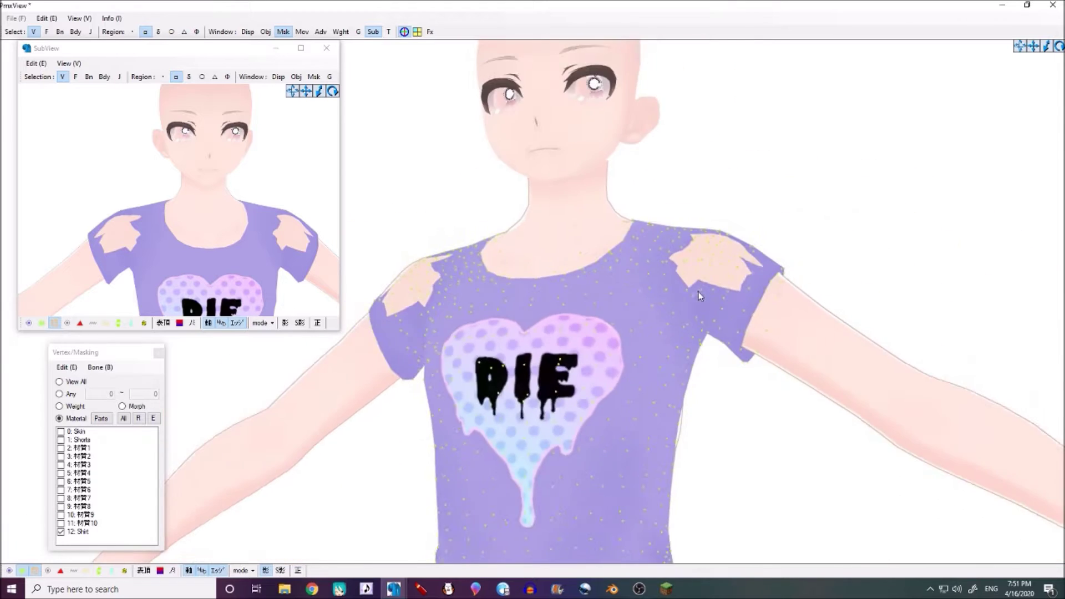
scroll(700, 300, down, 6)
right_drag(706, 305, 576, 348)
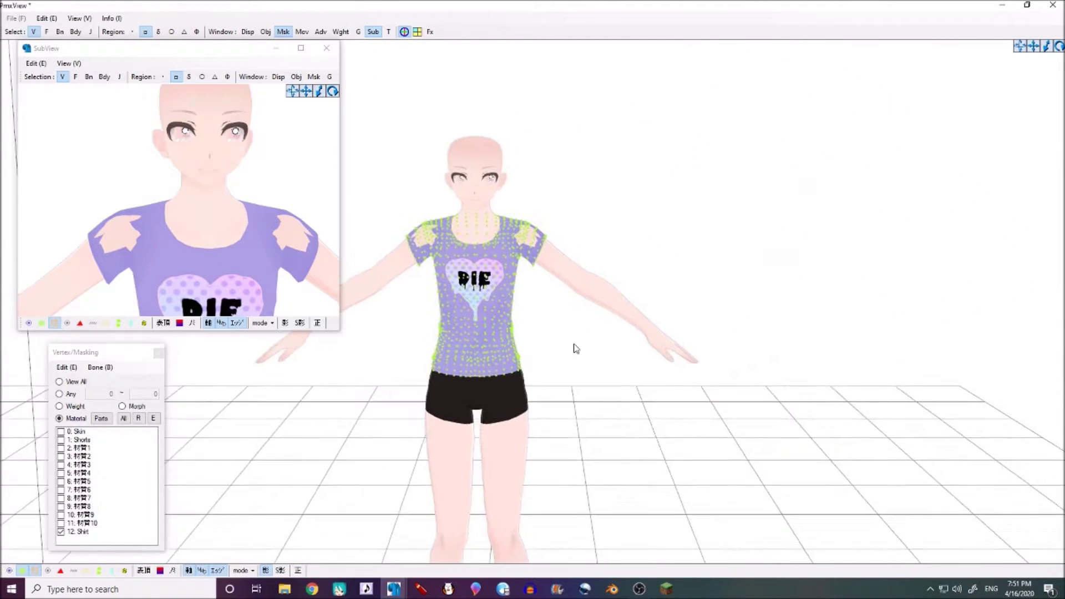
scroll(575, 348, up, 2)
middle_drag(310, 267, 12, 169)
scroll(238, 281, up, 4)
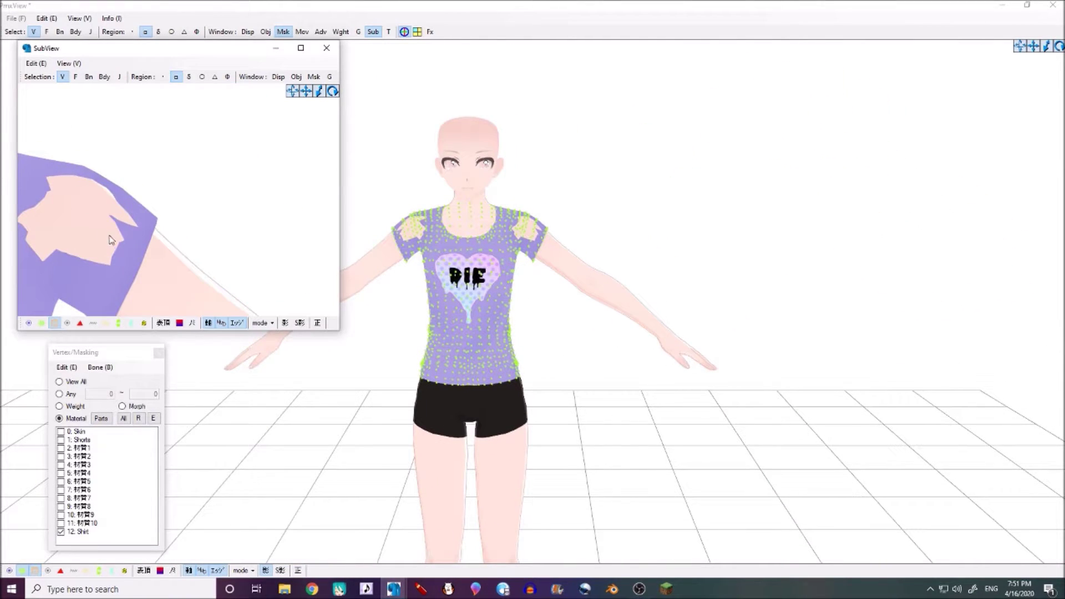
scroll(109, 240, down, 5)
right_drag(200, 274, 157, 219)
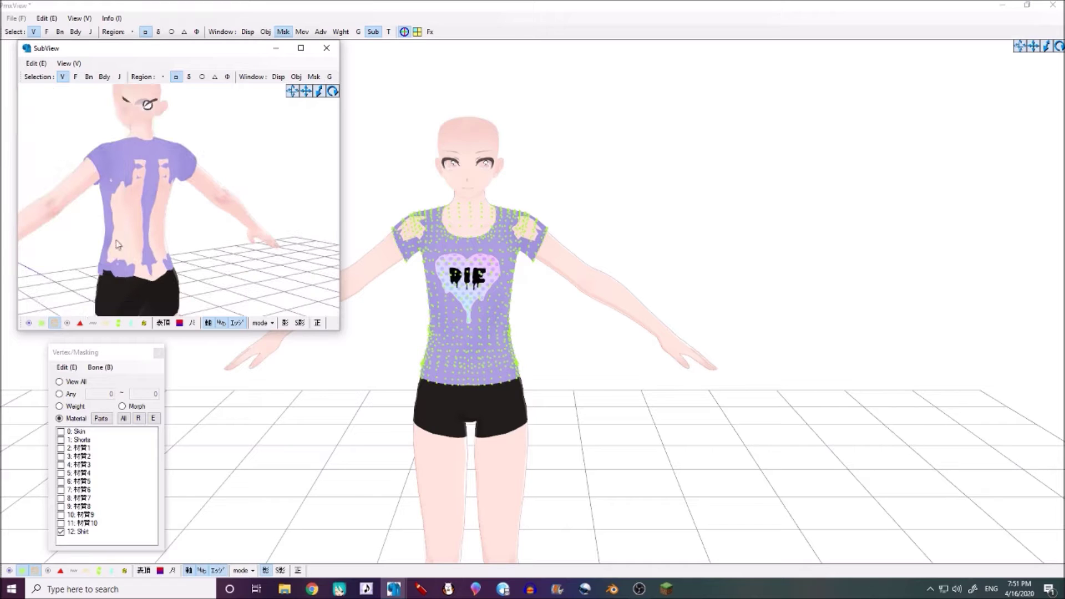
scroll(141, 218, up, 3)
middle_drag(142, 217, 176, 169)
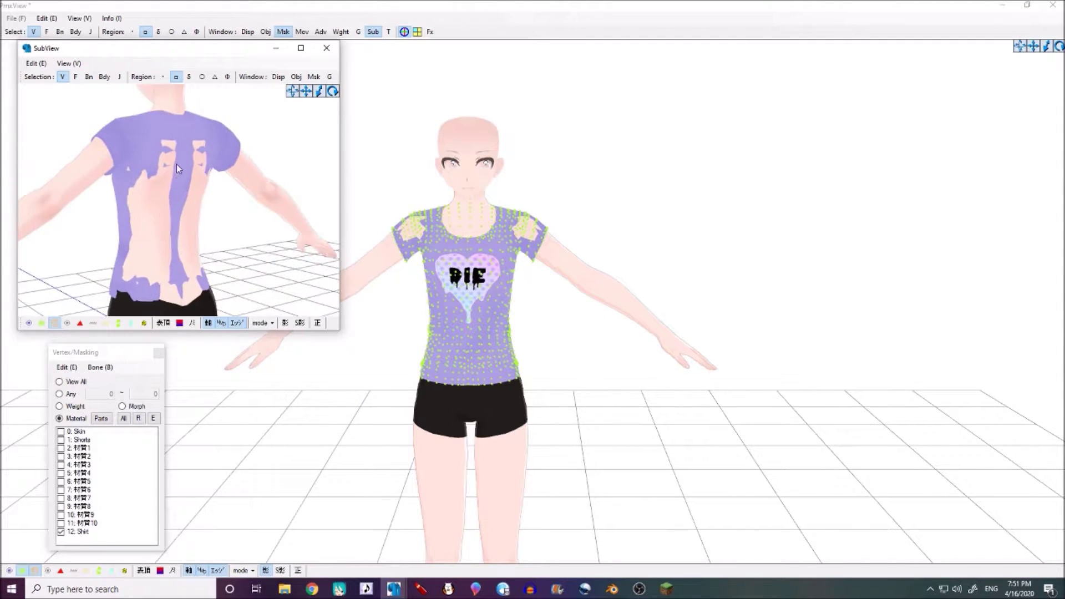
right_drag(134, 256, 166, 229)
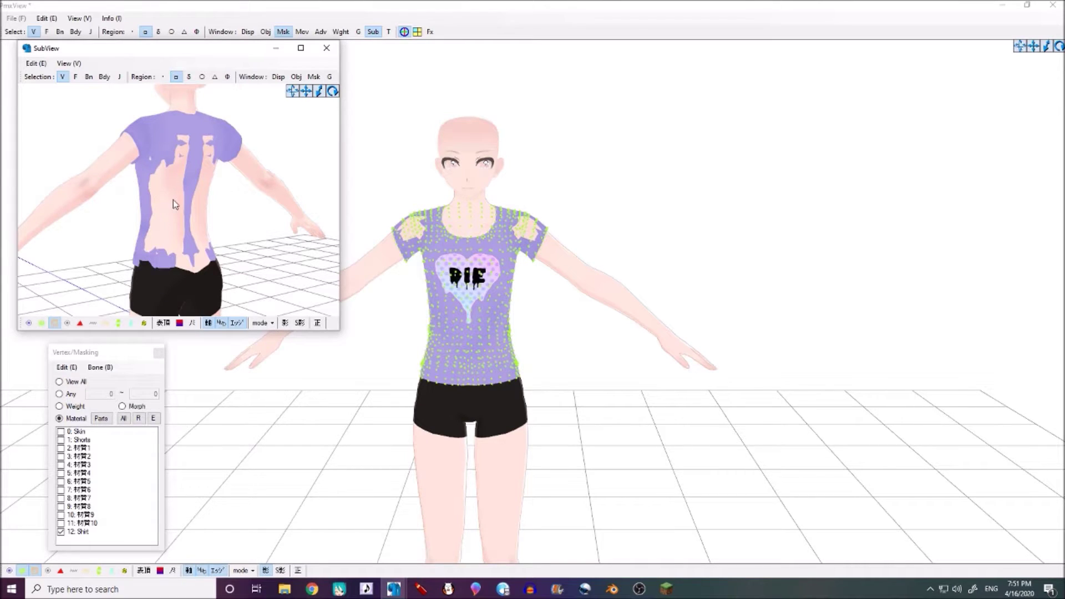
Step: Examine the shirt's back, the legs and the imported pants from several angles in the SubView
scroll(189, 162, down, 2)
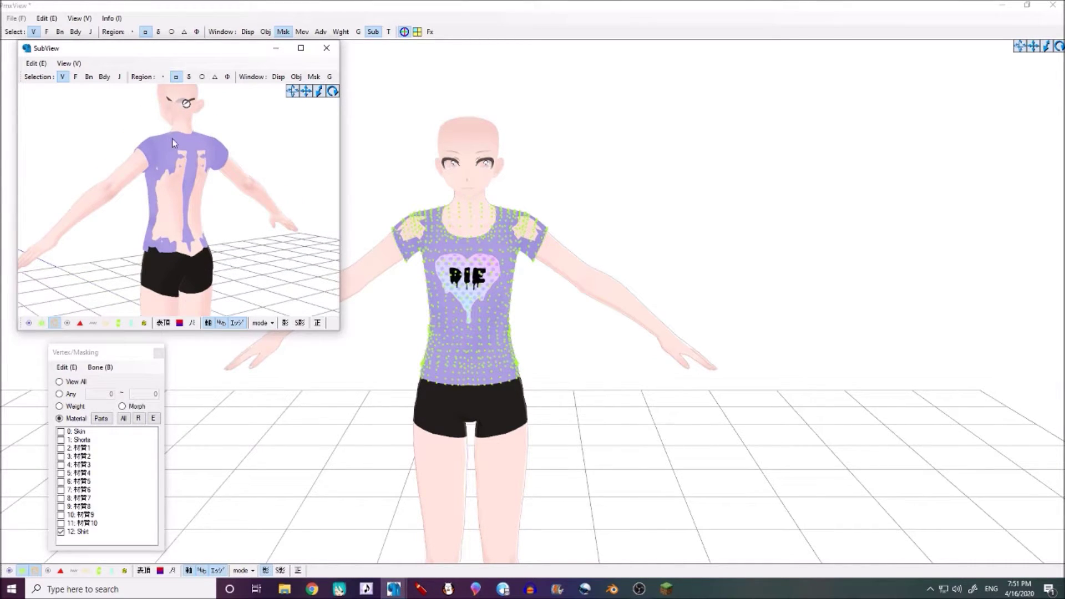
middle_drag(219, 214, 214, 132)
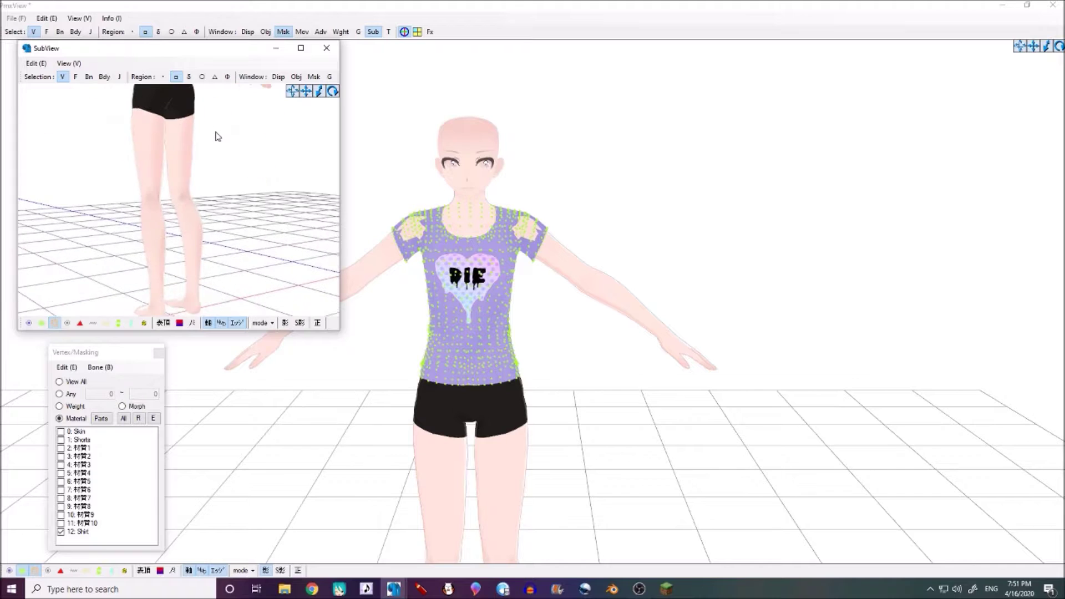
middle_click(214, 139)
middle_click(214, 139)
middle_drag(300, 185, 210, 176)
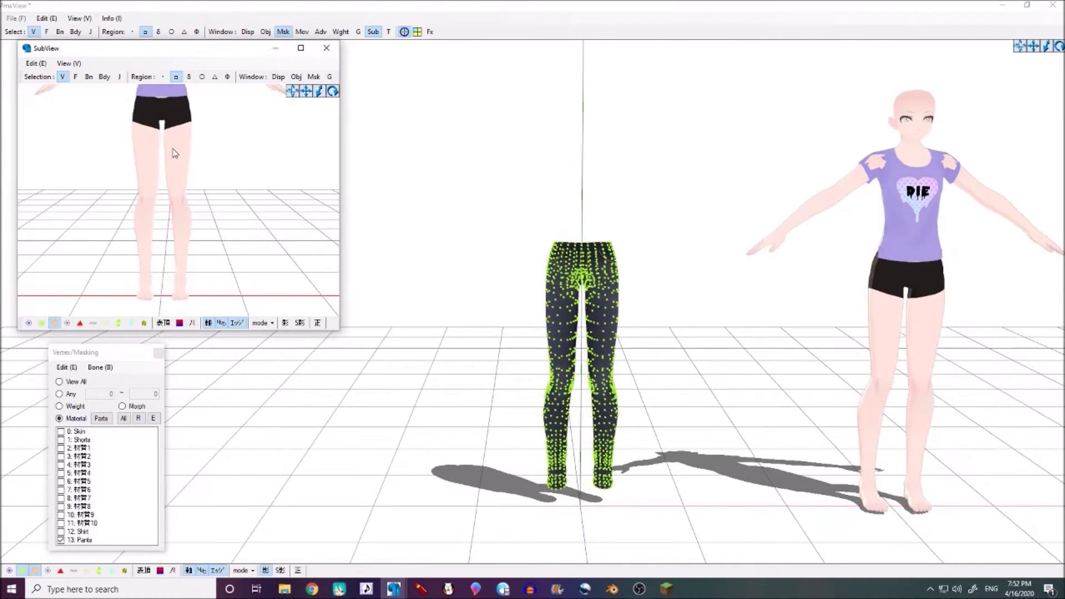
click(140, 164)
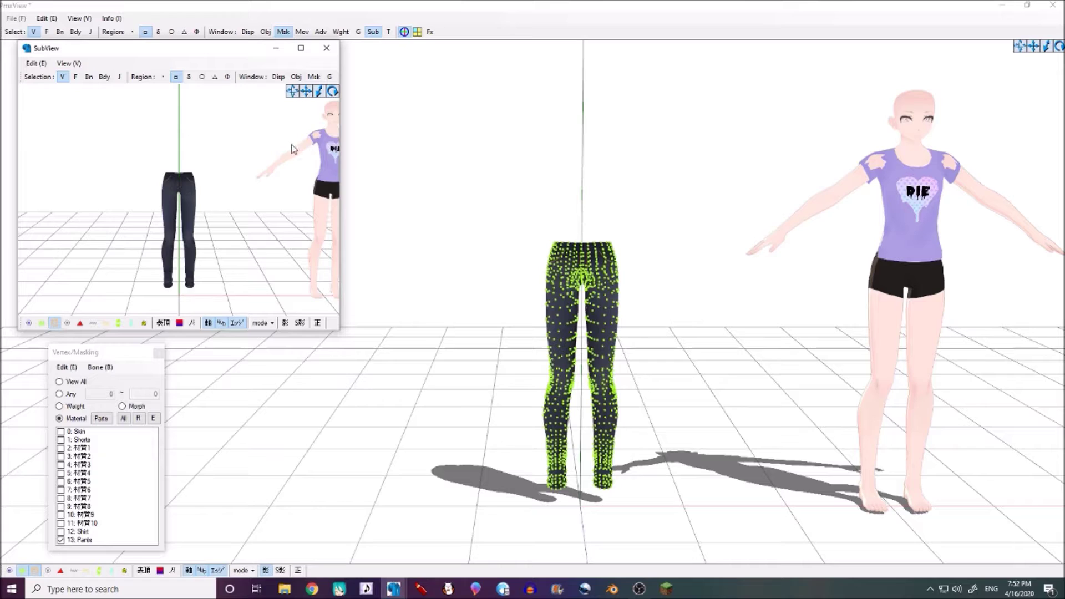
middle_drag(298, 151, 326, 212)
middle_drag(205, 170, 169, 175)
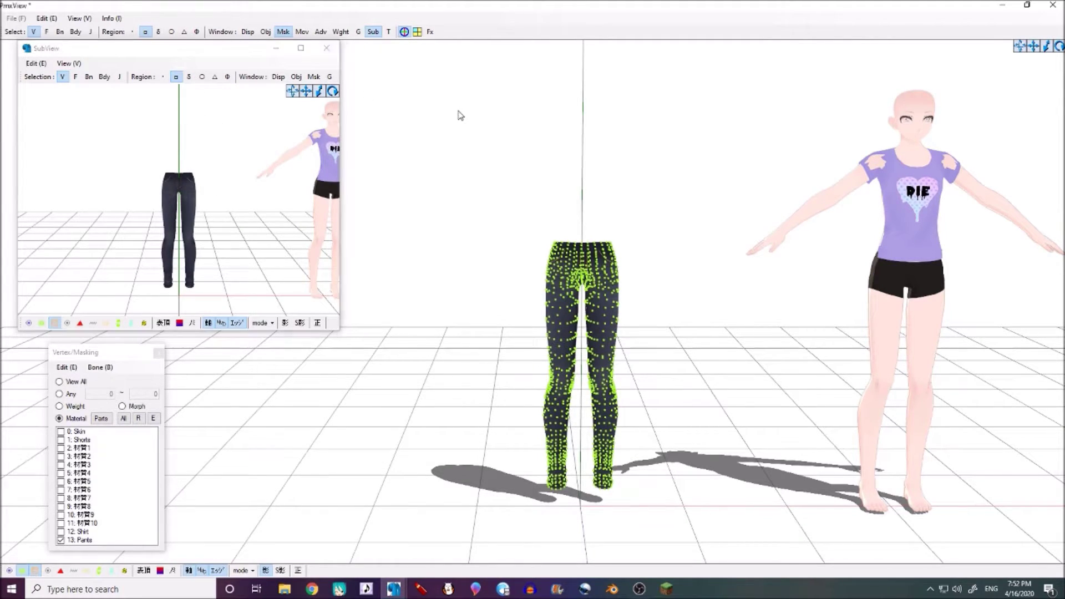
Step: Open the display settings and set the main view's background colour to black
click(248, 33)
drag(183, 110, 372, 99)
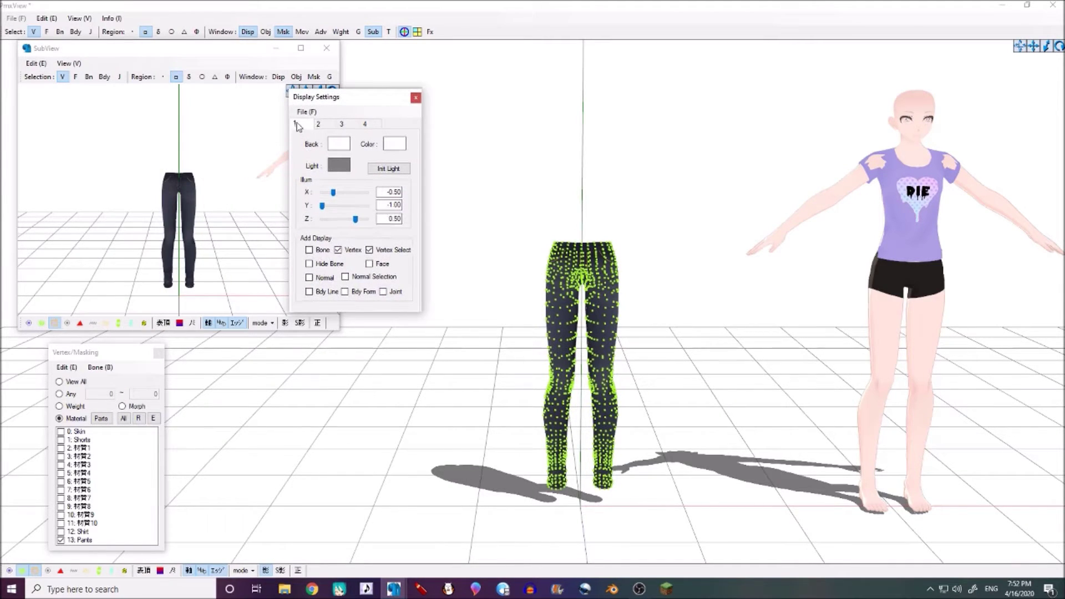
click(337, 145)
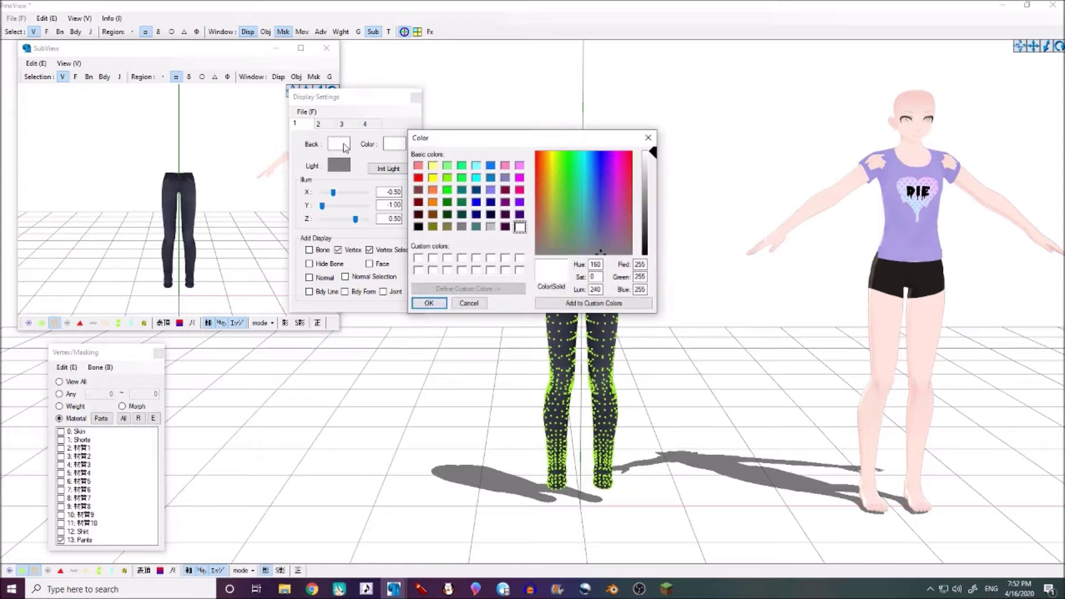
click(420, 227)
click(429, 303)
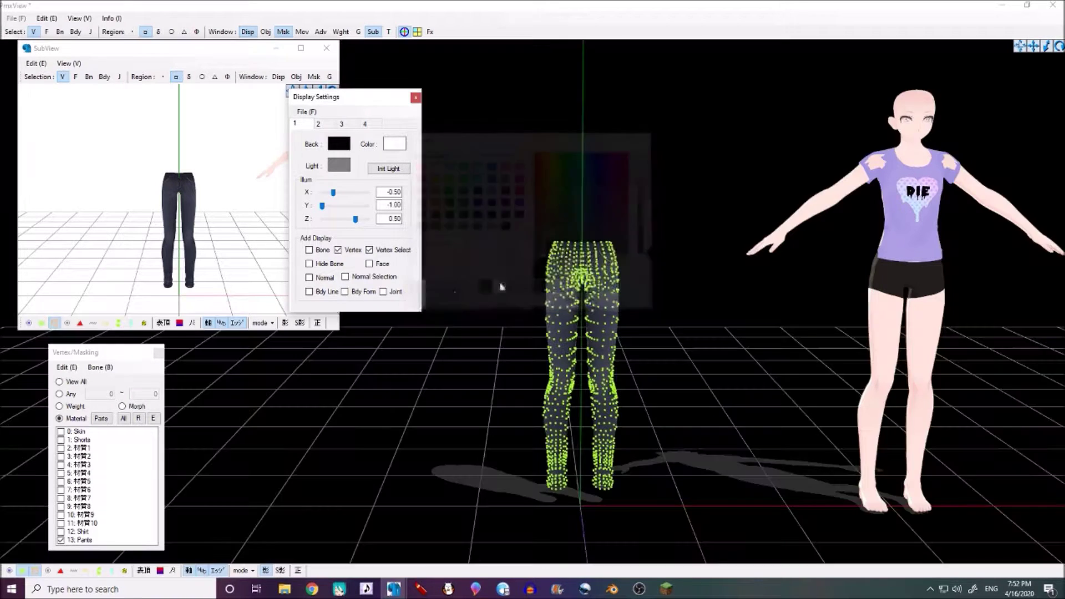
Step: Set the main view's background colour back to white
click(336, 147)
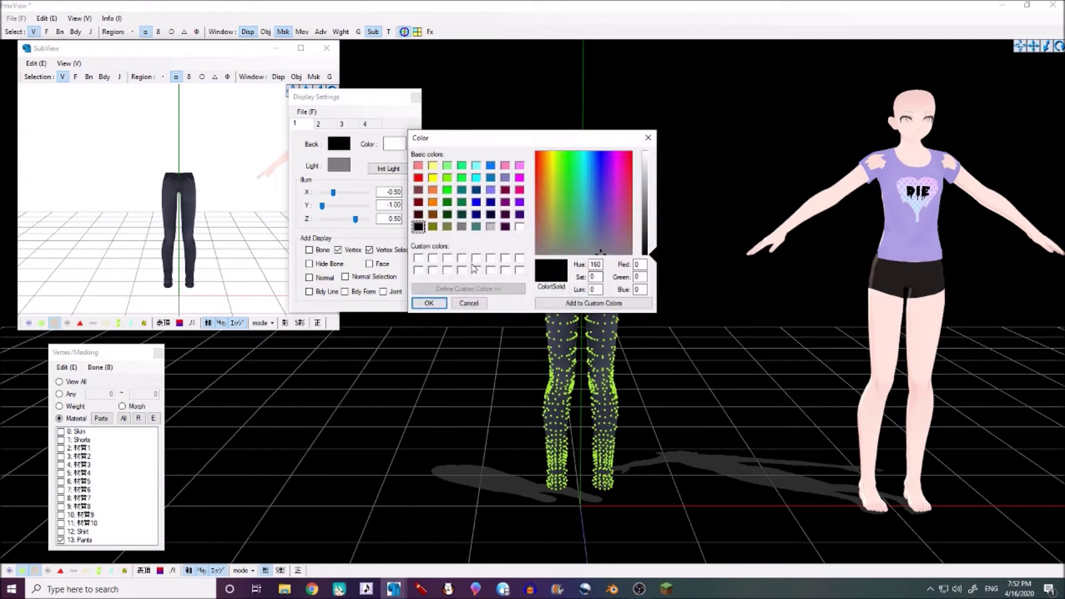
click(519, 227)
click(429, 302)
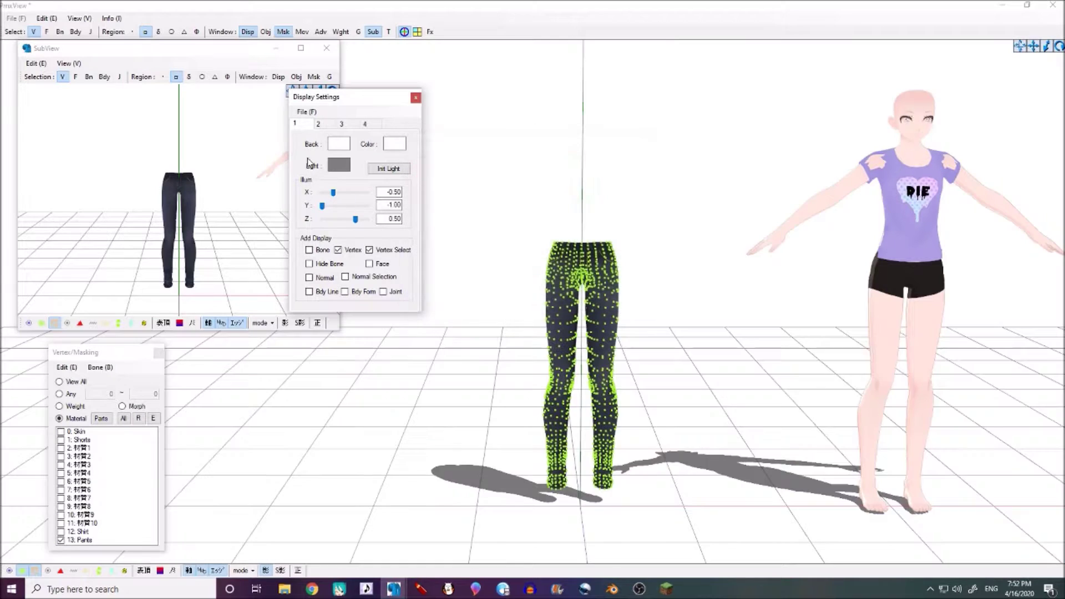
Step: Change the main view's background colour to black again
click(337, 146)
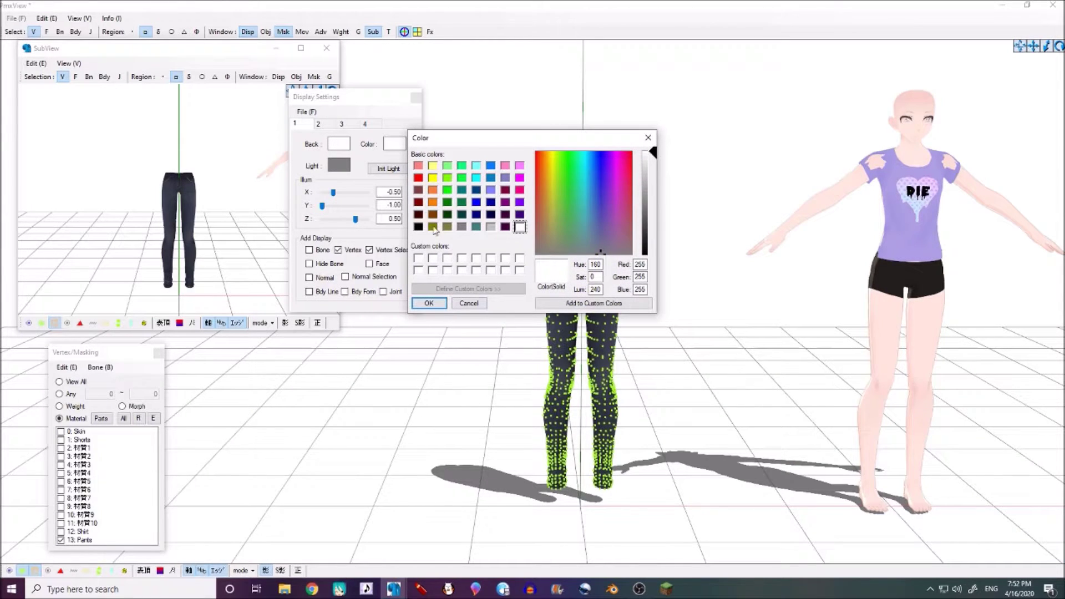
click(418, 226)
click(429, 303)
Step: Set the main view's background colour to the basic medium grey
click(338, 144)
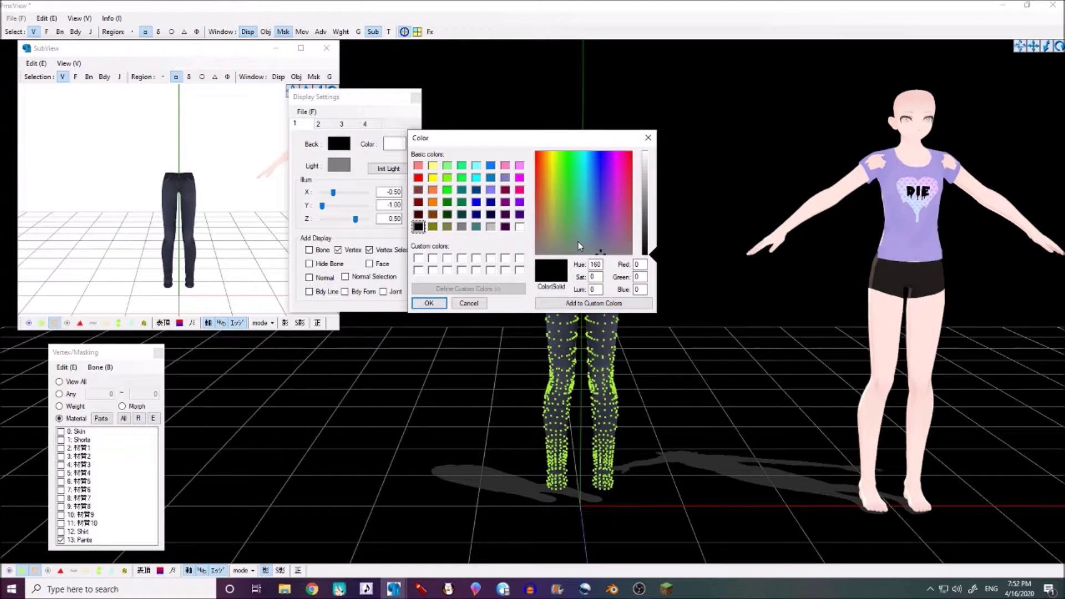
click(461, 226)
click(491, 227)
click(461, 226)
click(491, 227)
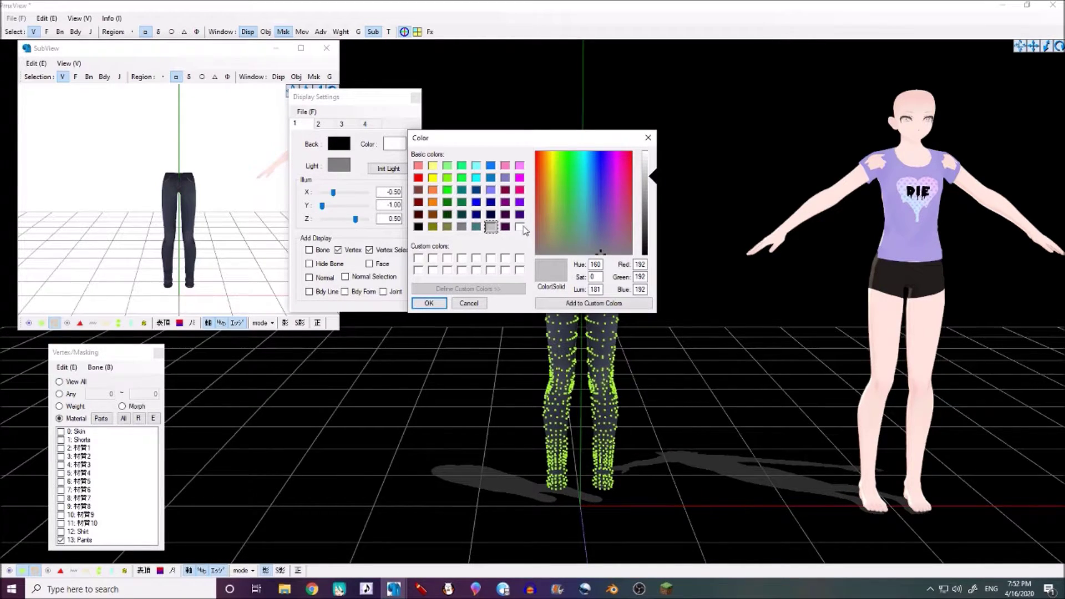
click(429, 302)
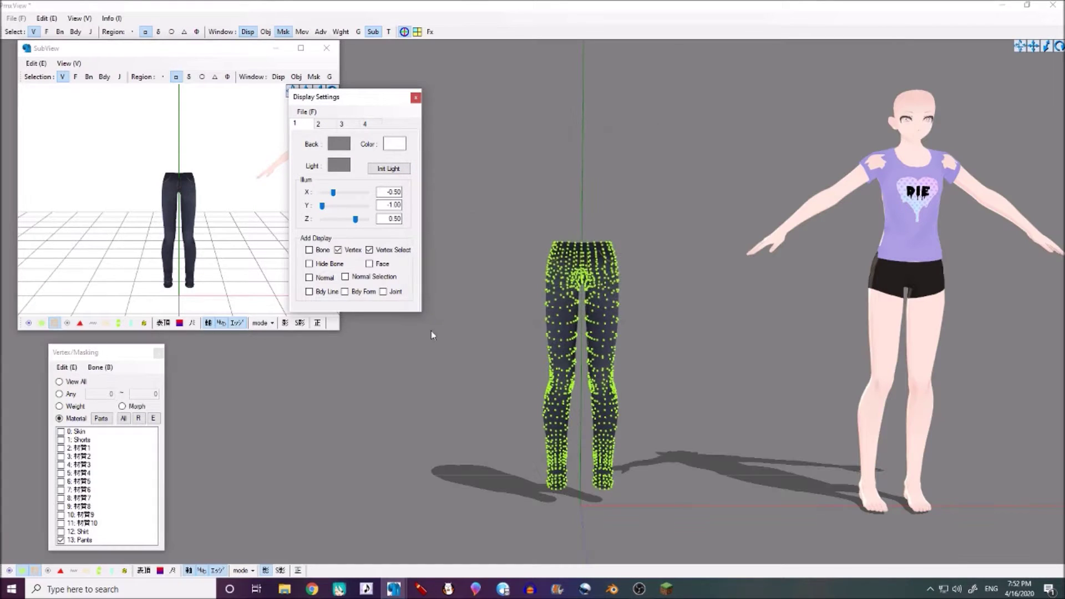
Step: Return the grey background of the main view to white
mouse_move(555, 449)
right_down()
mouse_move(534, 444)
mouse_move(563, 445)
right_up()
key(F1)
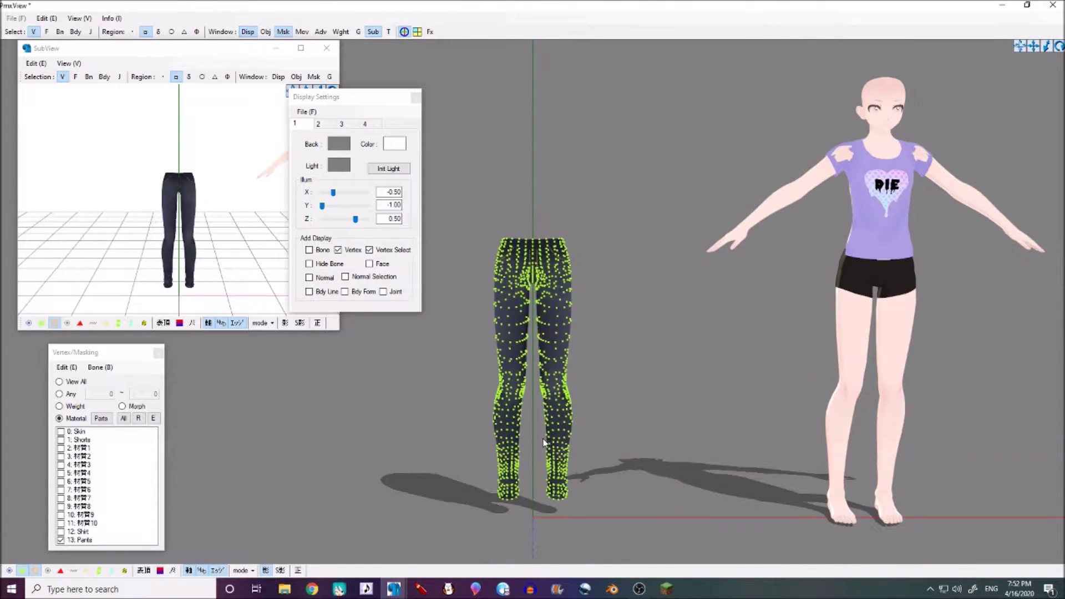
click(319, 124)
click(300, 124)
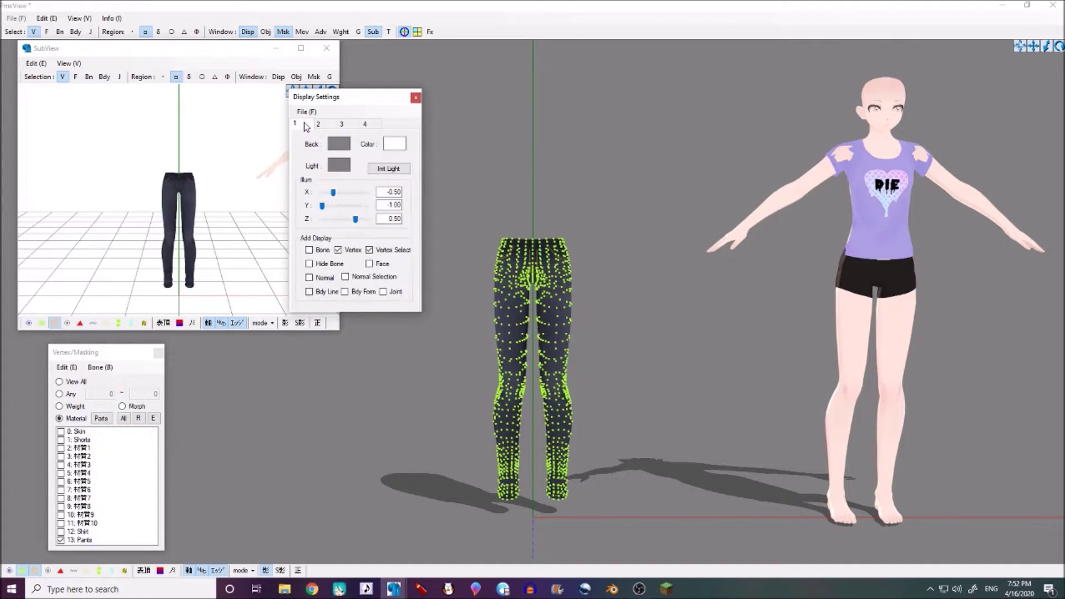
click(336, 147)
click(519, 227)
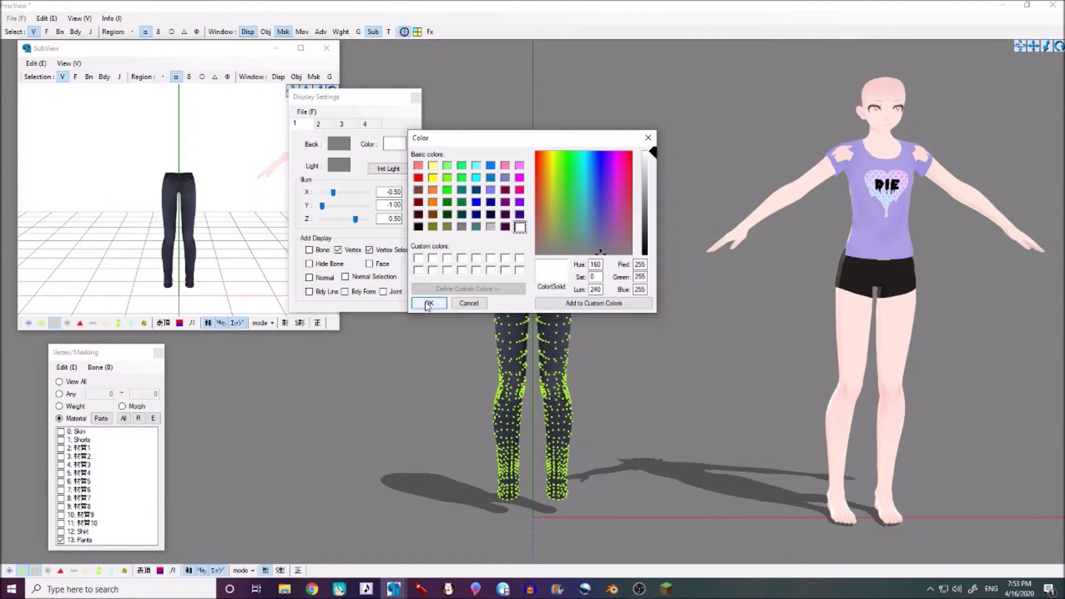
click(427, 304)
Step: Show the bones, bodies and joints, and select the pants' vertices to fit them to the character
click(235, 176)
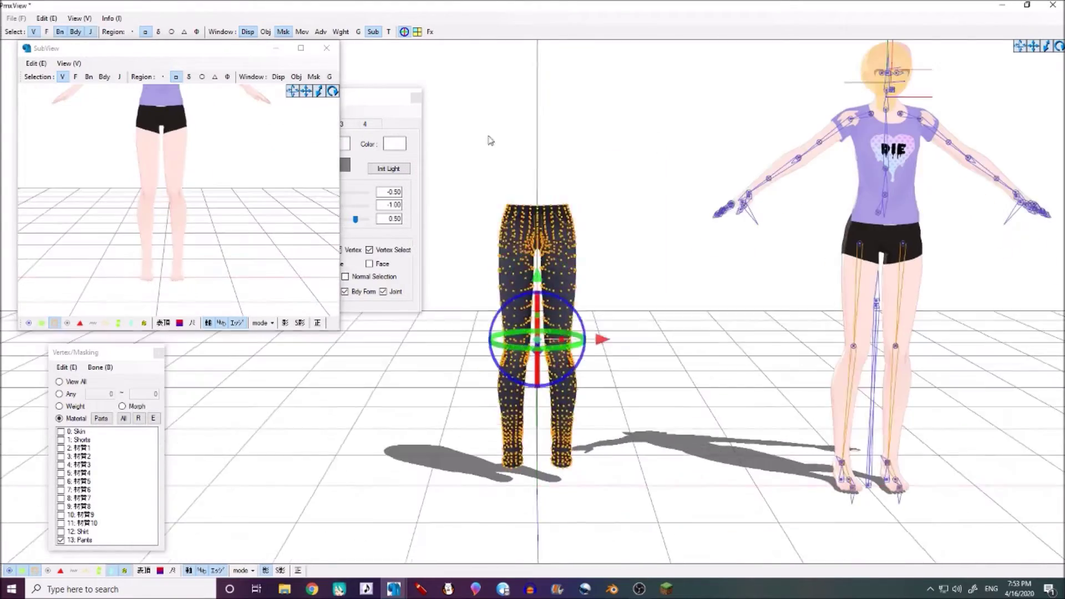
scroll(235, 177, up, 3)
right_drag(235, 177, 183, 177)
middle_drag(222, 221, 222, 139)
click(527, 278)
scroll(603, 333, up, 3)
click(60, 32)
click(76, 32)
click(91, 32)
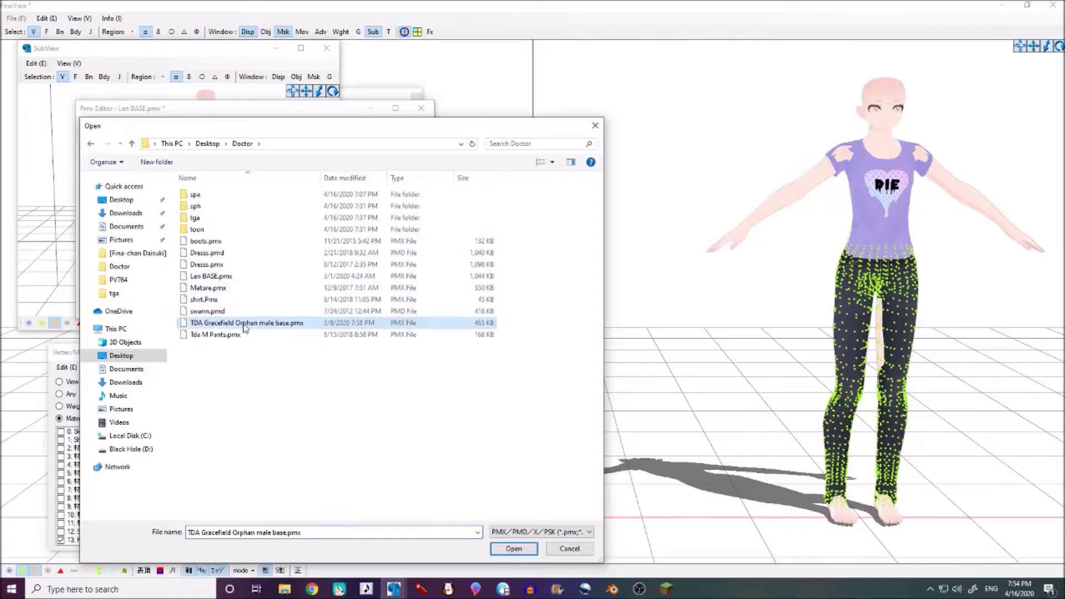
Step: Add boots.pmx from the Doctor folder to the current model
click(214, 243)
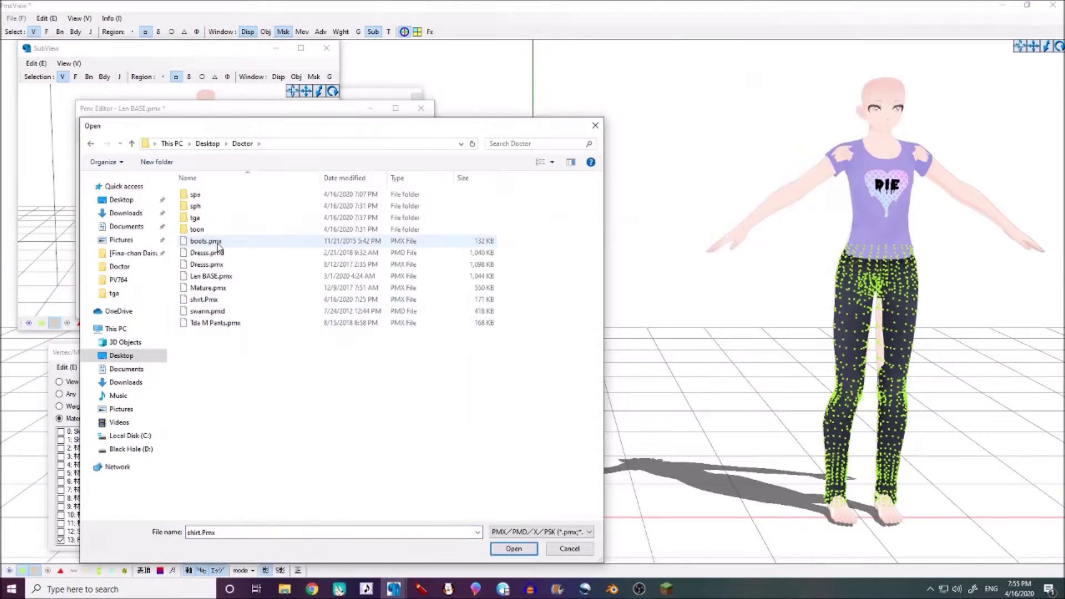
click(506, 545)
scroll(573, 331, up, 10)
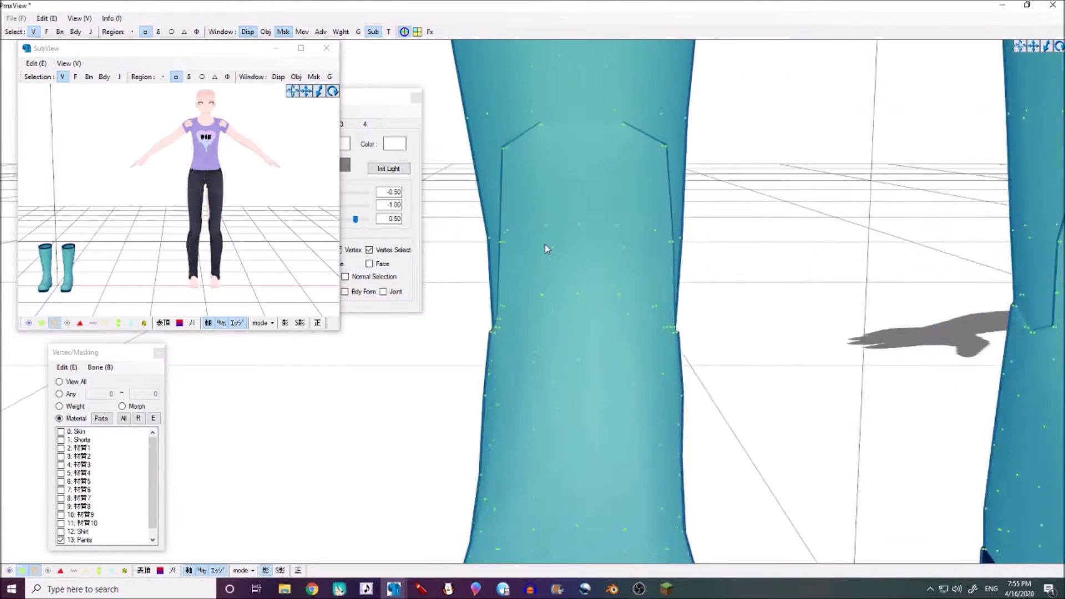
Step: Examine the edge lines on the shafts and ankles of the imported boots up close and from an angle
scroll(544, 244, up, 3)
middle_drag(483, 225, 505, 223)
middle_drag(558, 150, 558, 175)
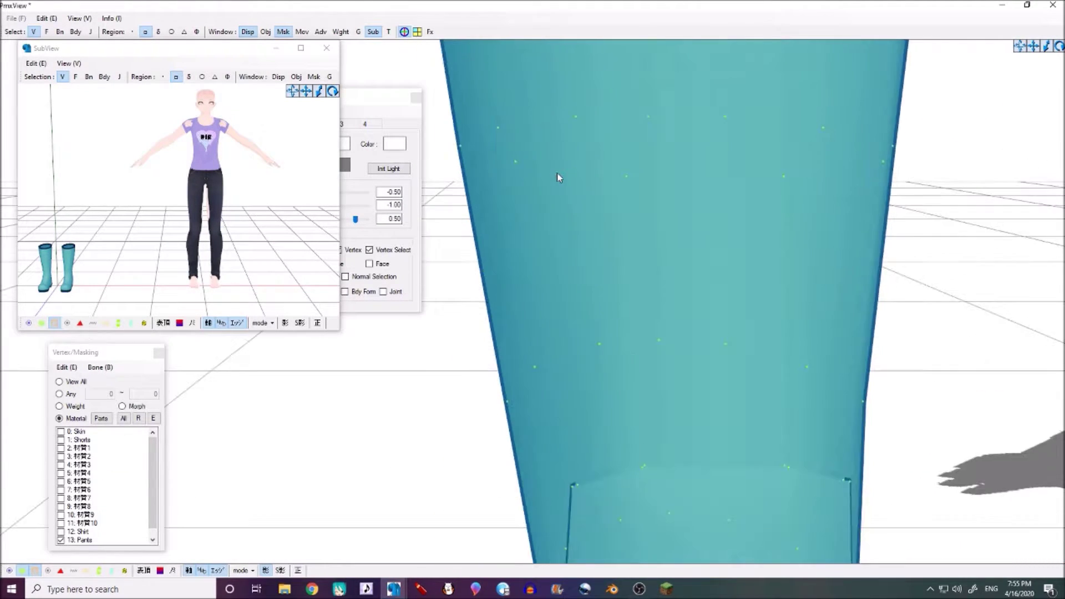
scroll(544, 228, down, 6)
middle_drag(538, 240, 539, 217)
scroll(539, 216, up, 3)
mouse_move(540, 216)
right_down()
mouse_move(575, 216)
mouse_move(544, 220)
right_up()
scroll(545, 220, down, 5)
mouse_move(540, 214)
middle_down()
mouse_move(527, 234)
mouse_move(537, 216)
middle_up()
scroll(537, 215, down, 2)
right_drag(694, 242, 563, 281)
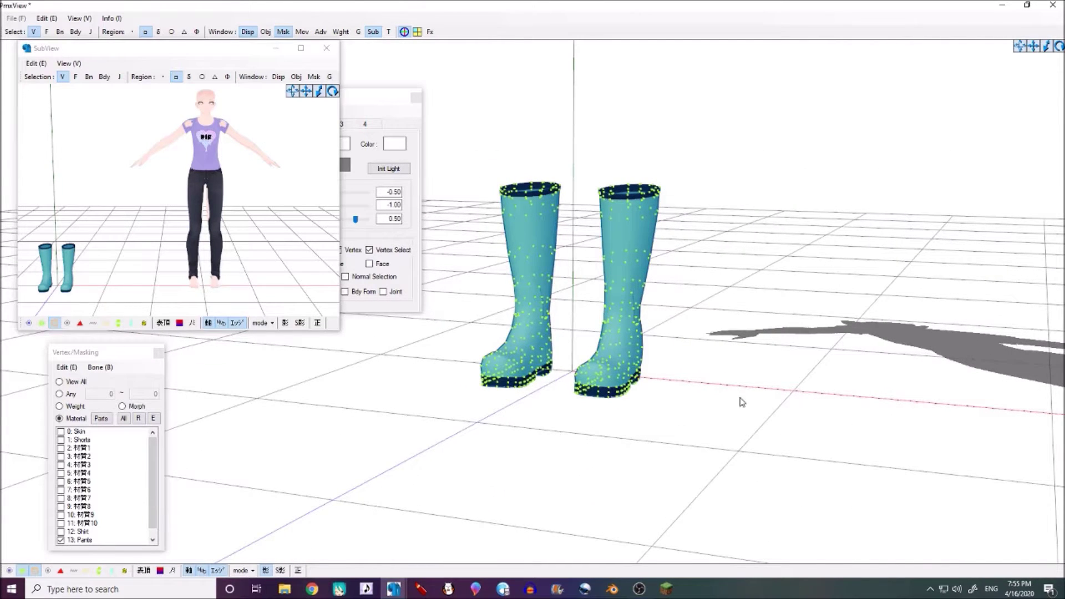
Step: Select all materials from Skin through the boots' material and try to turn off their edge outline
click(357, 512)
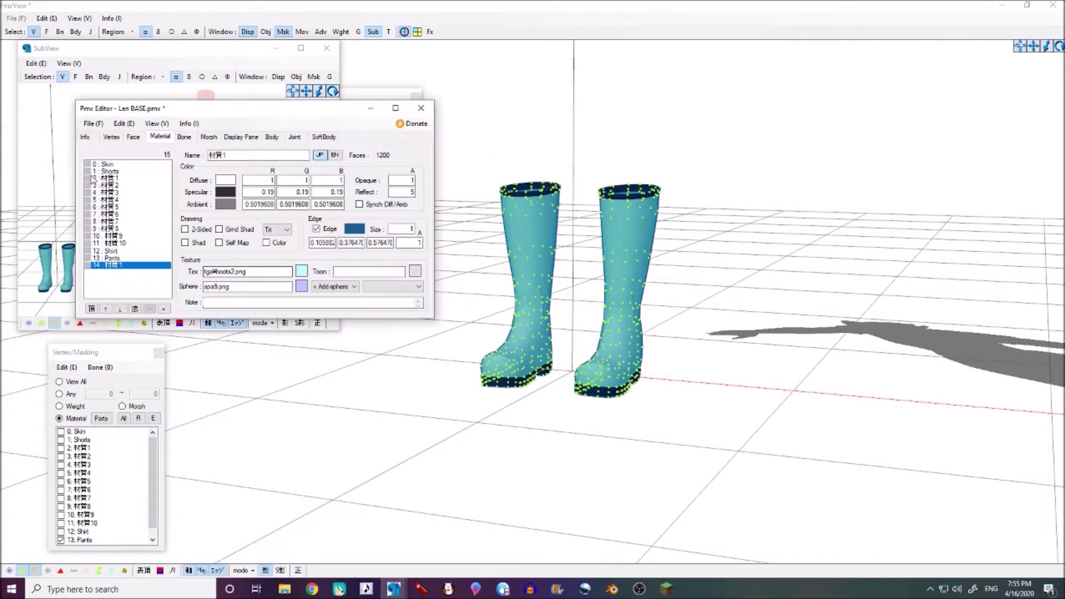
click(101, 164)
shift+click(121, 266)
click(316, 229)
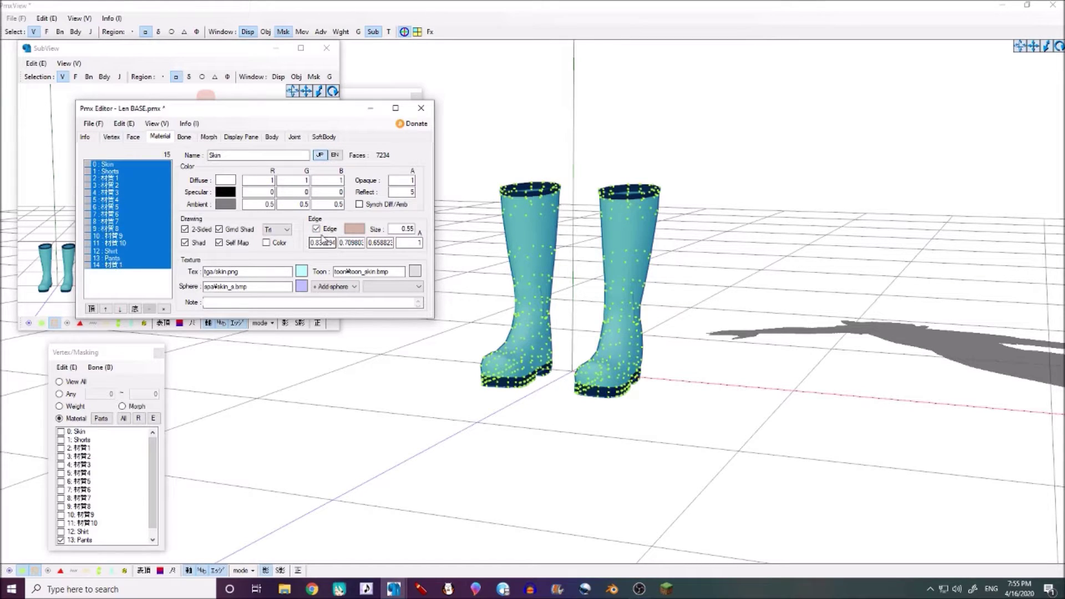
click(316, 229)
click(316, 229)
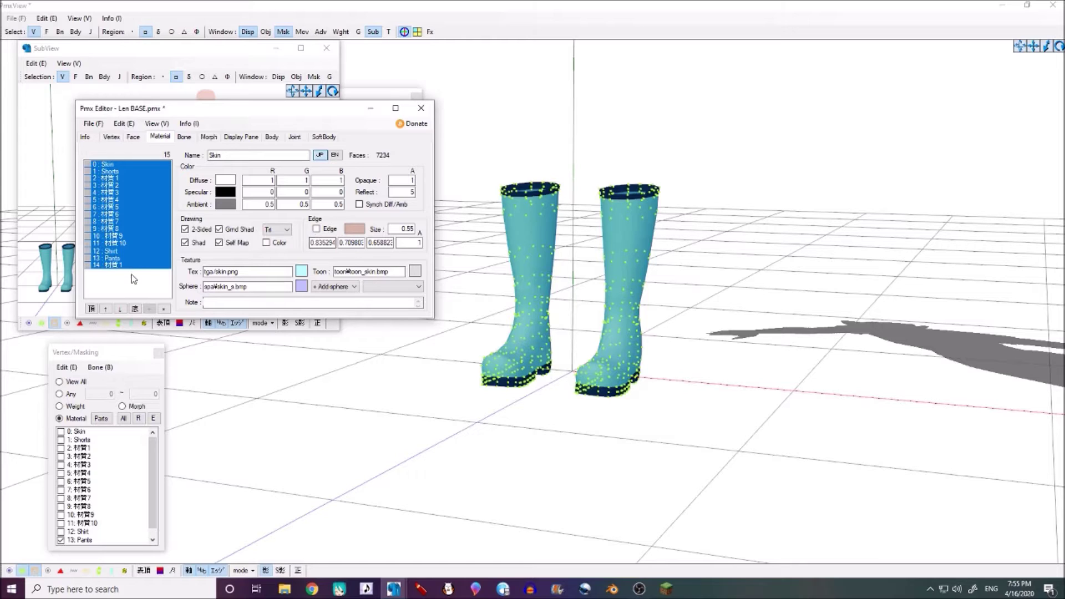
Step: Check the edge setting of individual materials, then reselect all of them and disable Edge for the whole list
click(116, 265)
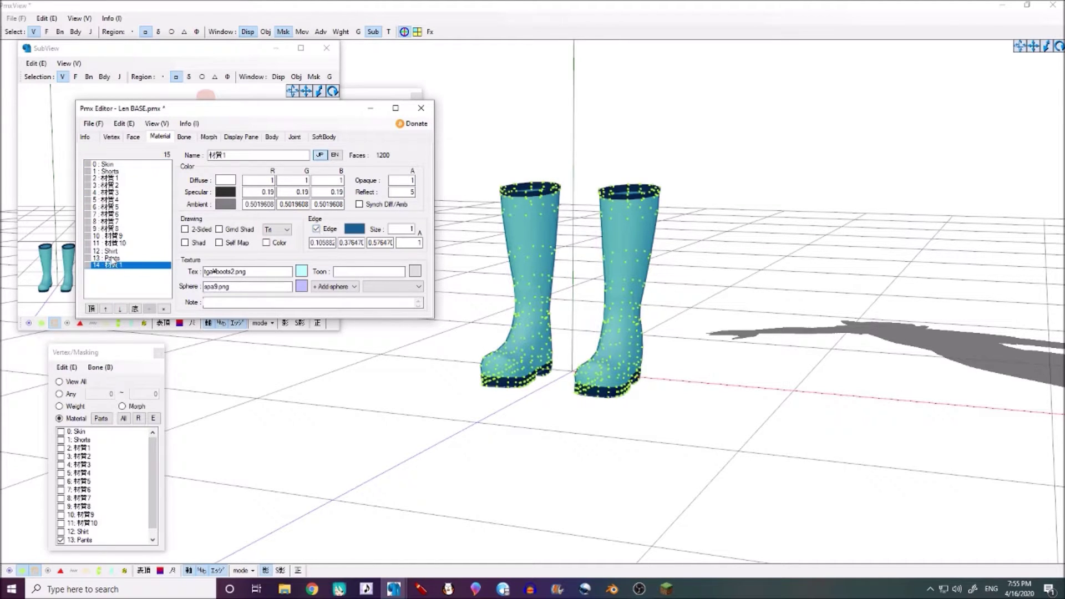
click(111, 258)
click(114, 164)
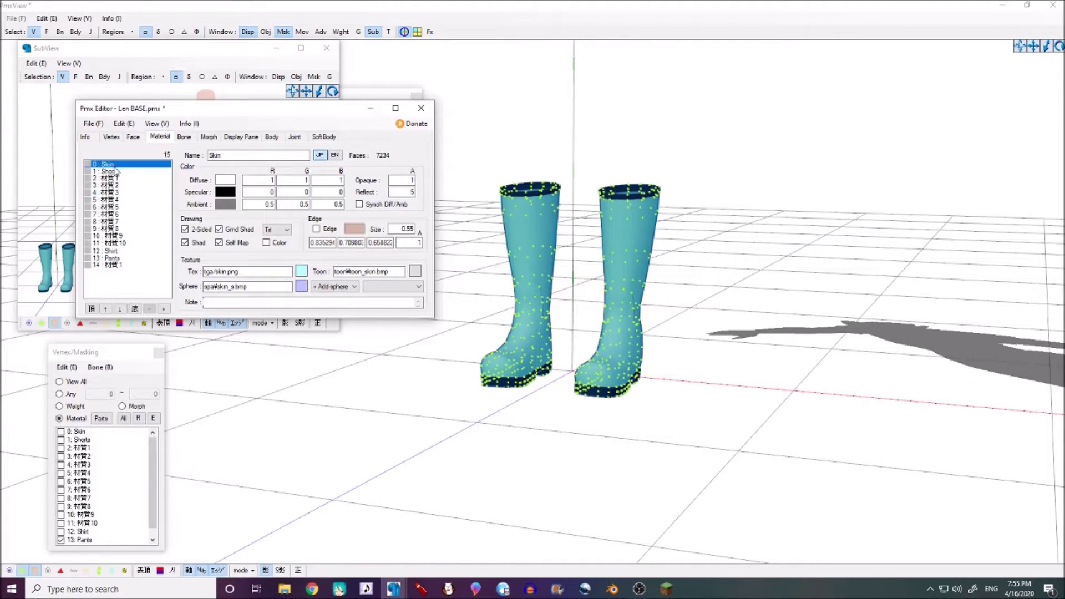
shift+click(113, 266)
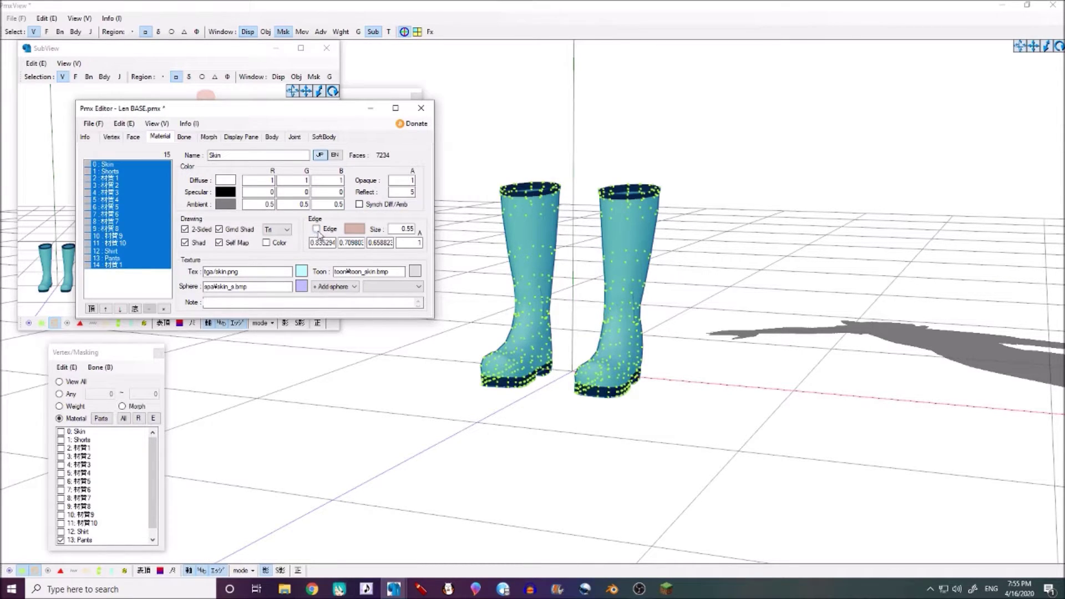
scroll(513, 340, up, 5)
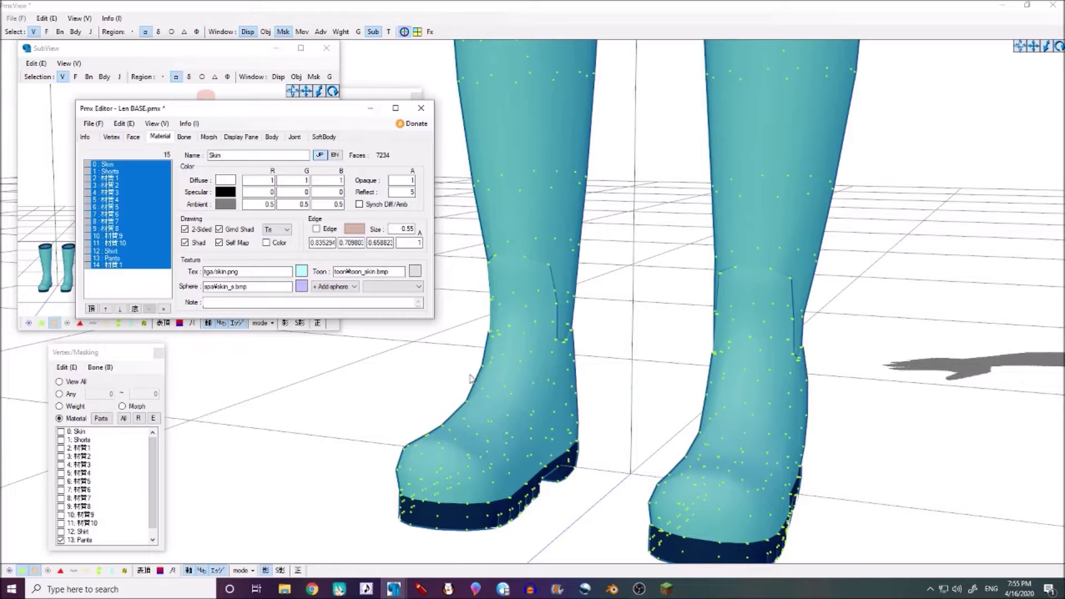
click(317, 229)
click(316, 230)
click(571, 408)
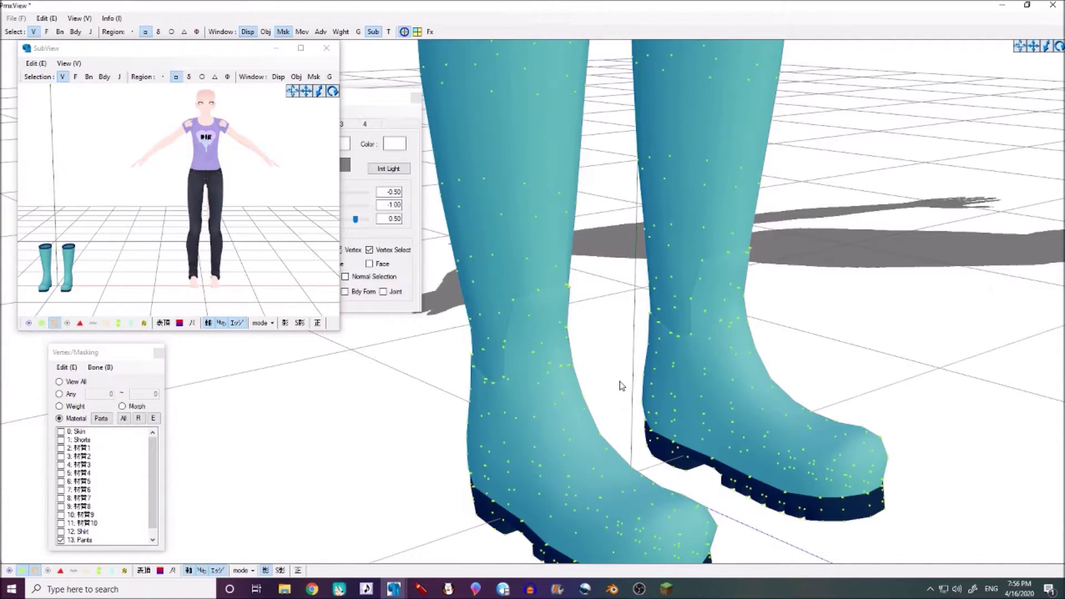
Step: Show the bones, bodies and joints, and move the boots onto the character's feet
click(60, 32)
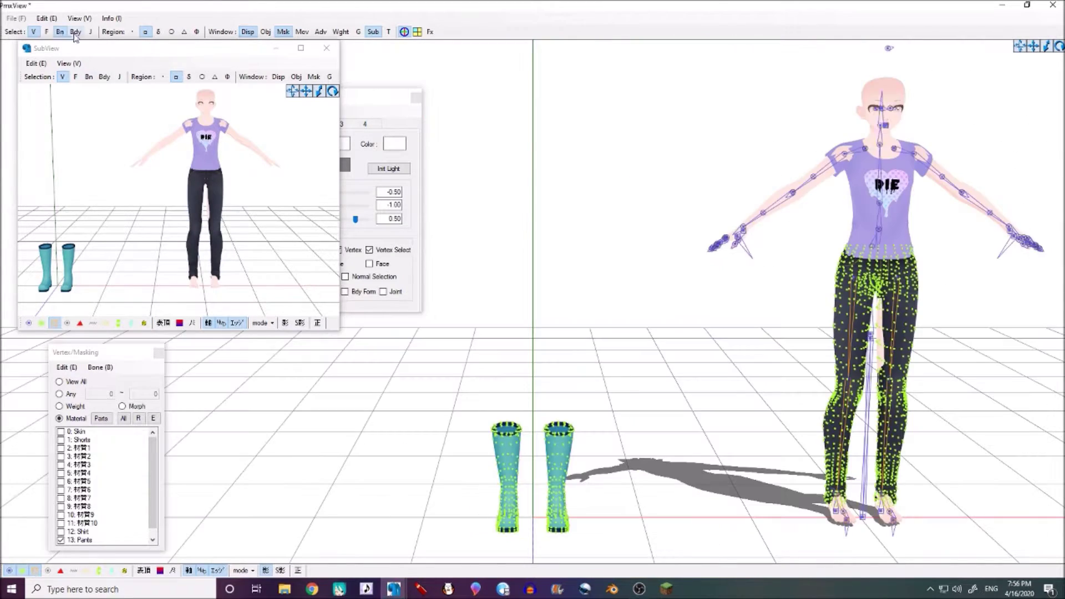
click(75, 31)
click(90, 31)
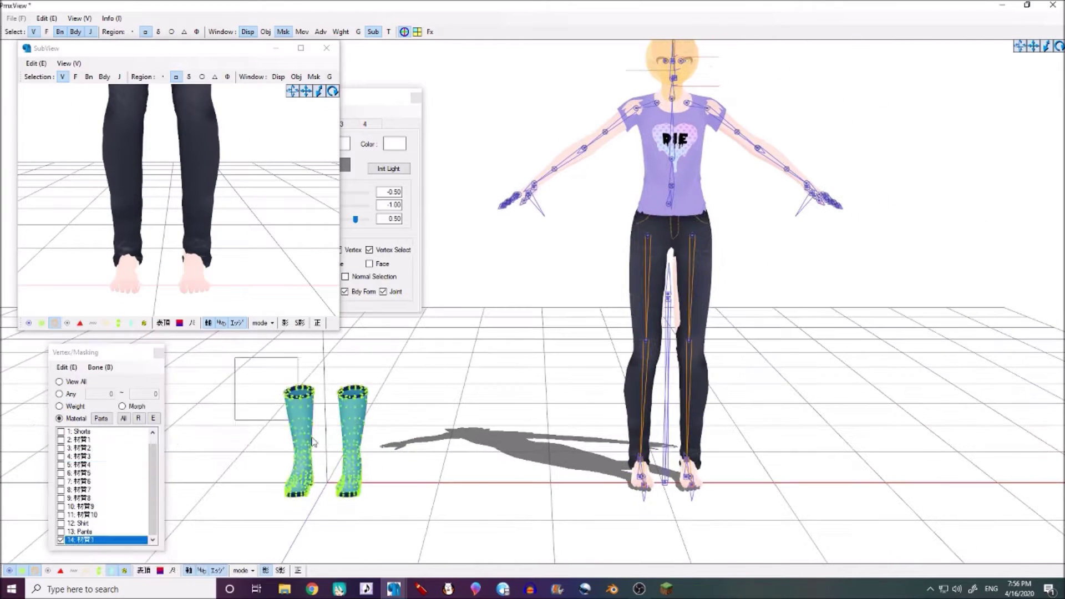
scroll(266, 220, up, 1)
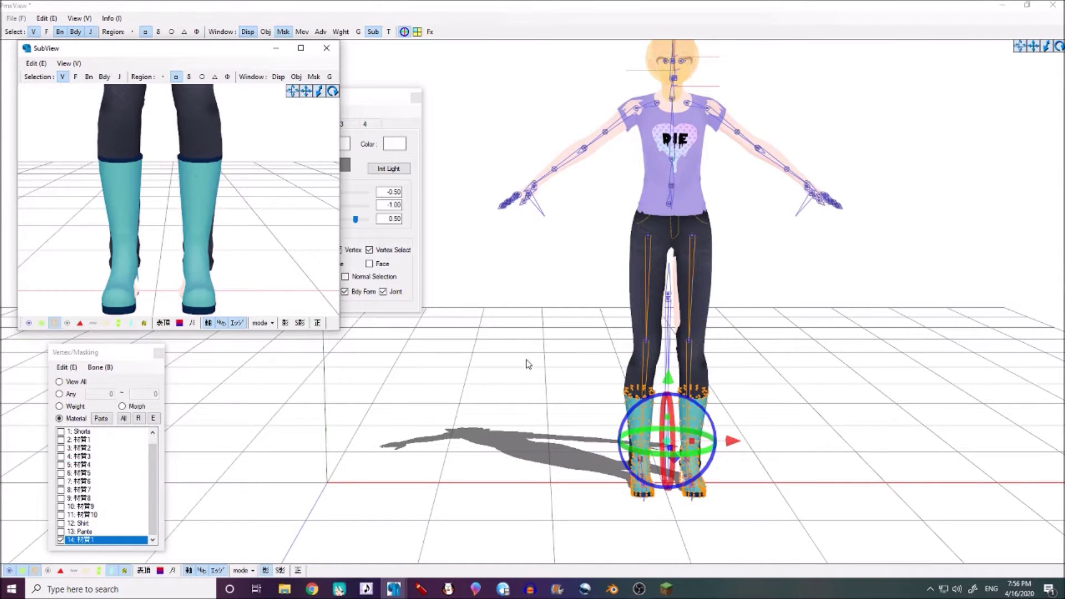
Step: Adjust the width scale of the boots and shift them slightly backward to line up with the character's feet
drag(691, 447, 698, 441)
scroll(201, 214, down, 3)
mouse_move(201, 215)
right_down()
mouse_move(157, 209)
mouse_move(248, 190)
mouse_move(307, 226)
mouse_move(244, 225)
mouse_move(200, 209)
right_up()
scroll(307, 226, down, 2)
right_drag(716, 388, 468, 406)
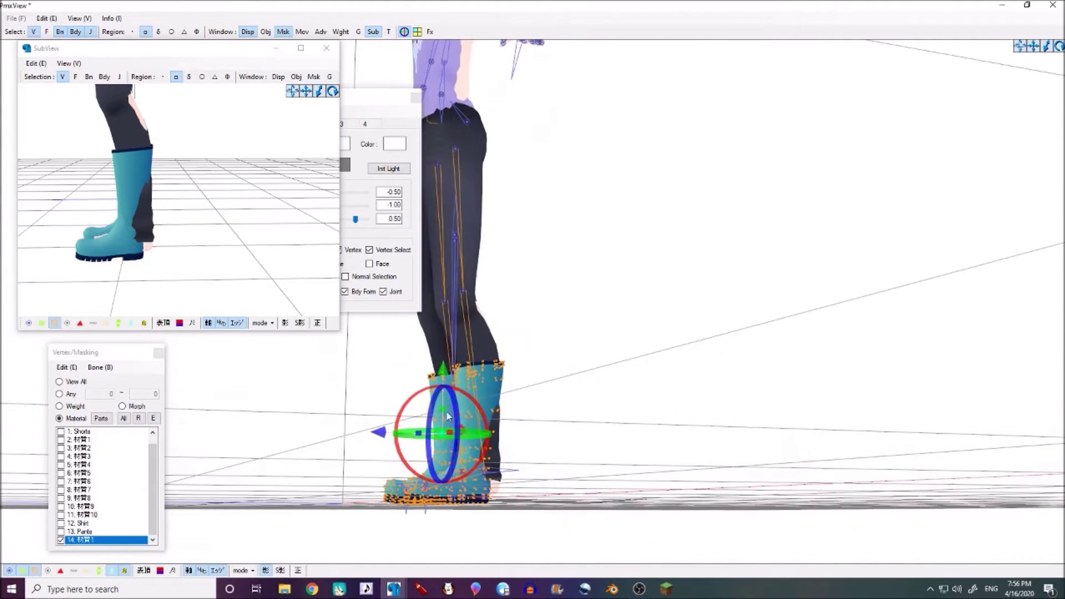
drag(382, 438, 386, 439)
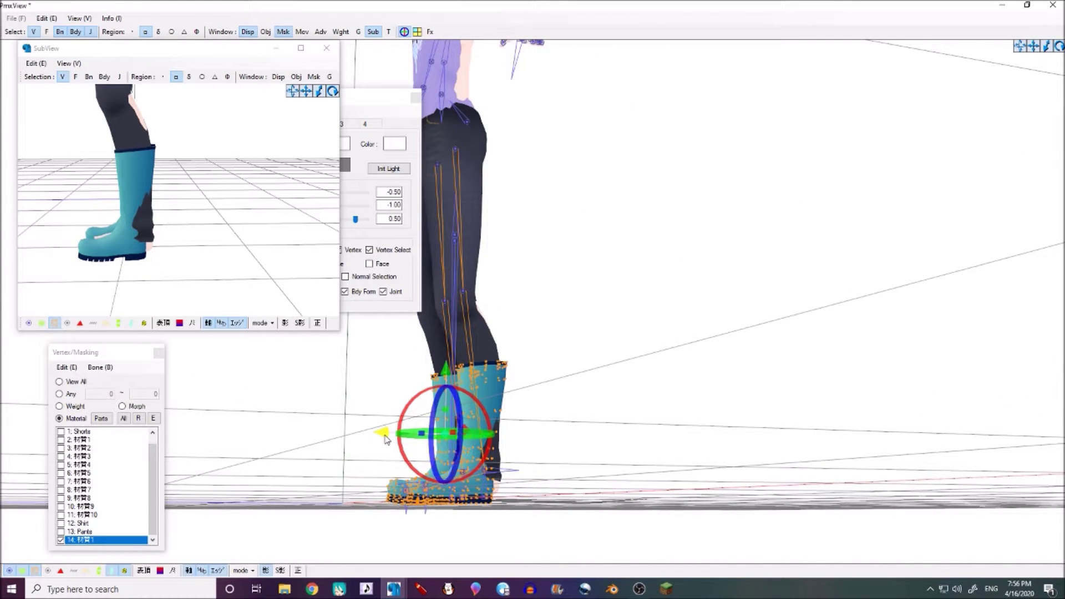
right_drag(253, 217, 186, 222)
right_drag(502, 462, 730, 484)
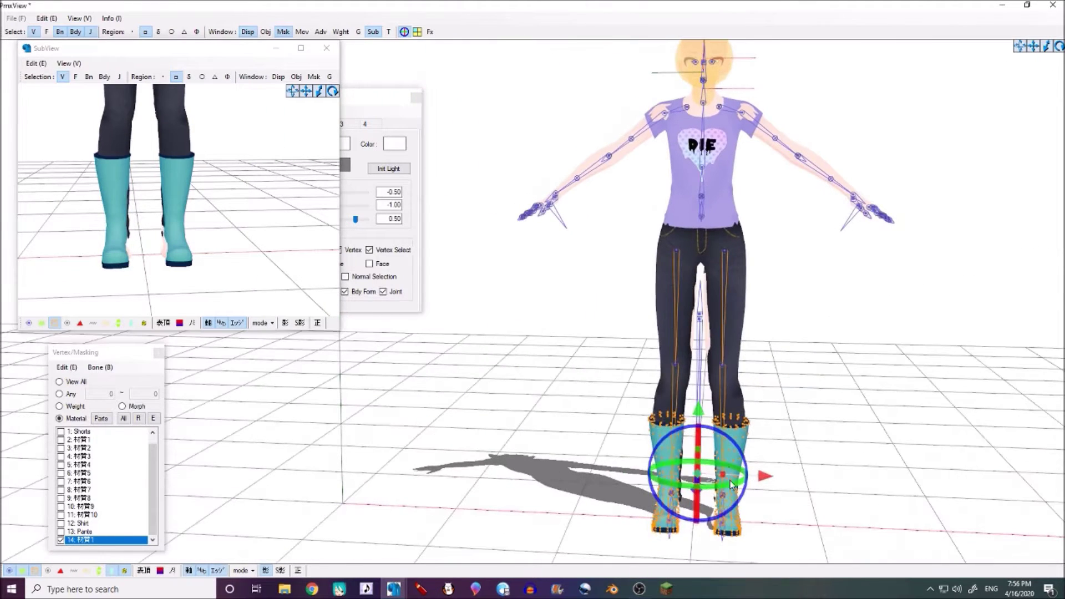
drag(722, 474, 726, 474)
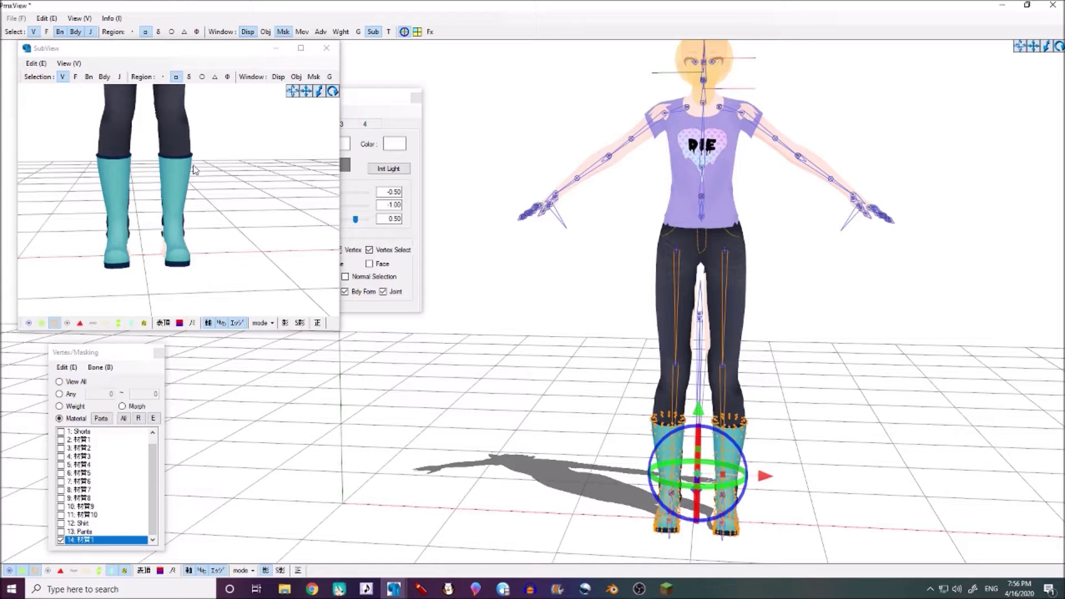
Step: Deselect the boots and examine their fit around the feet and leg bones from the front and at an angle
middle_drag(176, 178, 188, 197)
scroll(177, 194, up, 2)
scroll(171, 203, up, 1)
scroll(168, 202, down, 2)
scroll(188, 198, down, 2)
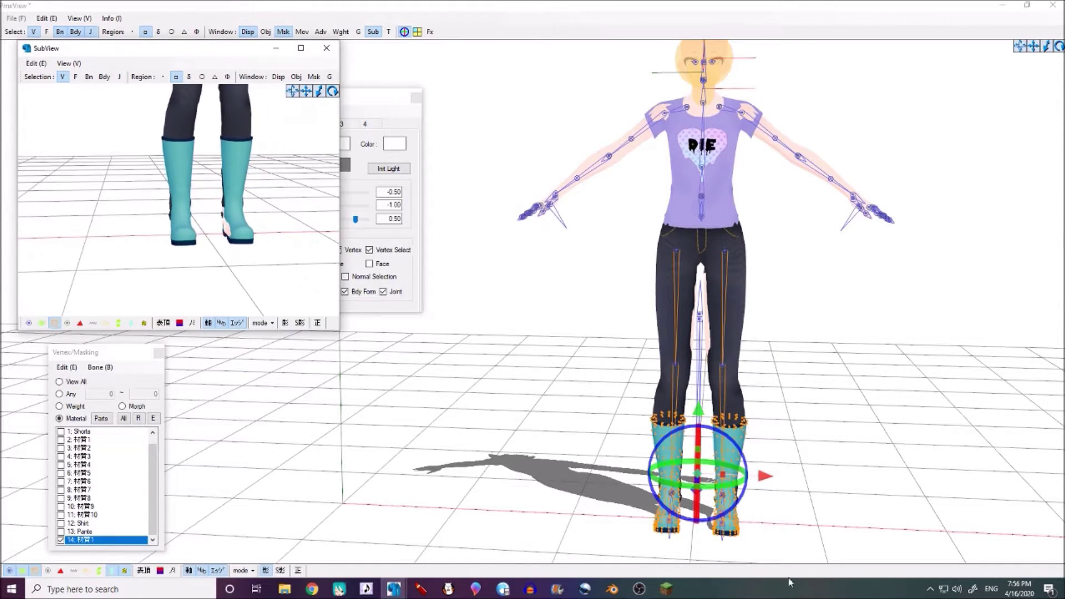
middle_drag(789, 469, 755, 410)
scroll(114, 185, up, 3)
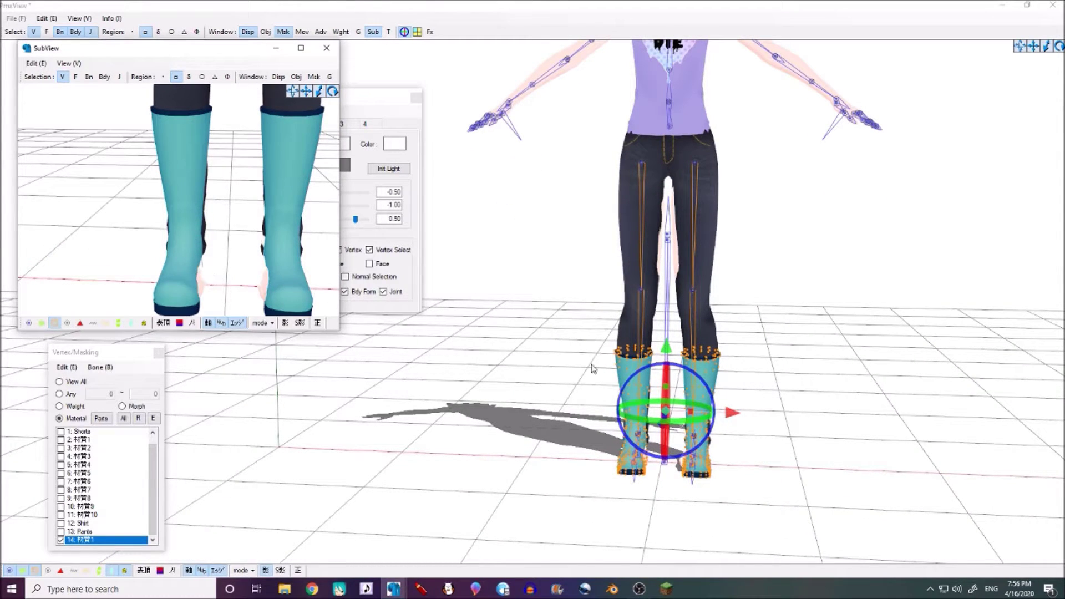
middle_drag(650, 469, 603, 405)
scroll(603, 405, up, 1)
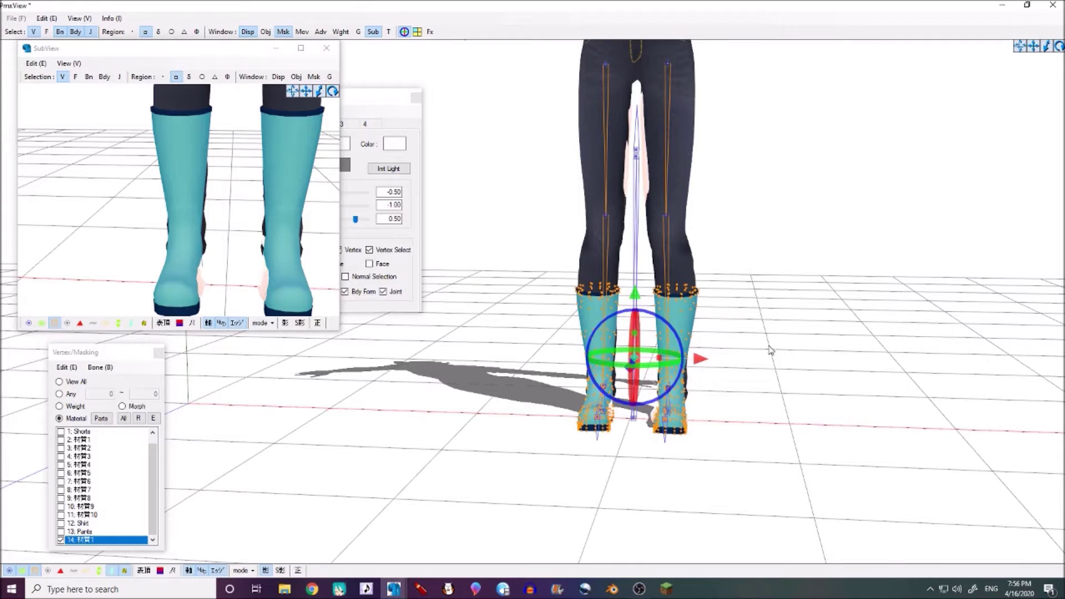
click(645, 404)
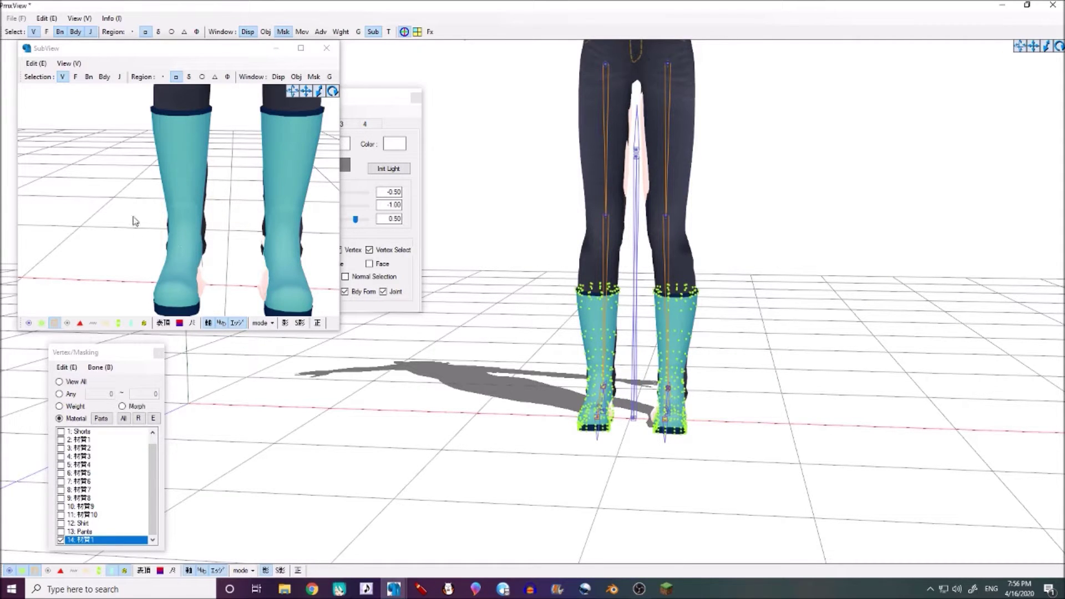
right_drag(277, 239, 408, 232)
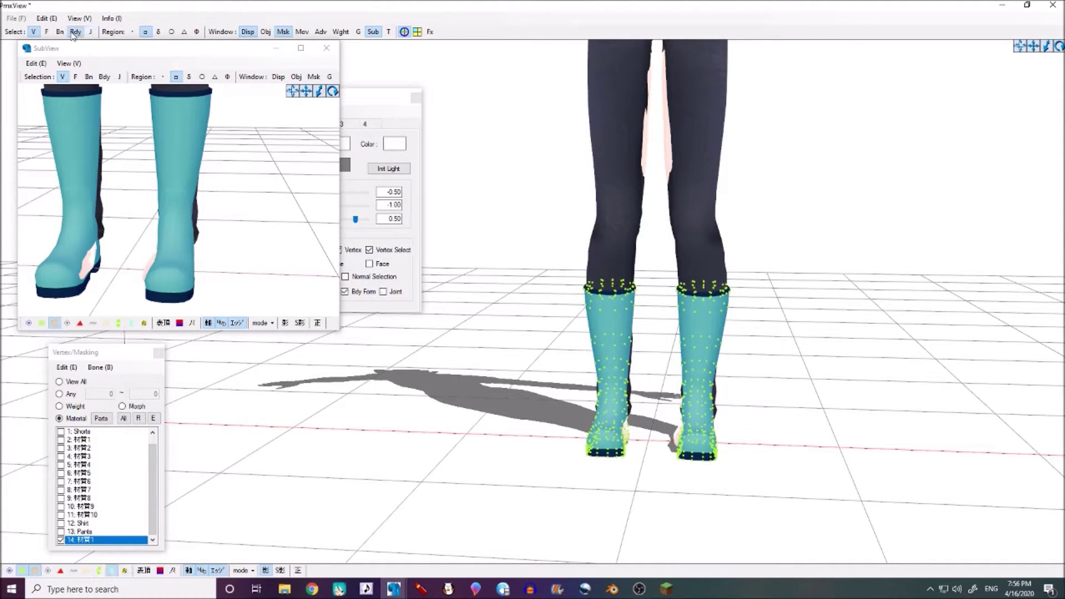
click(90, 32)
scroll(584, 265, up, 5)
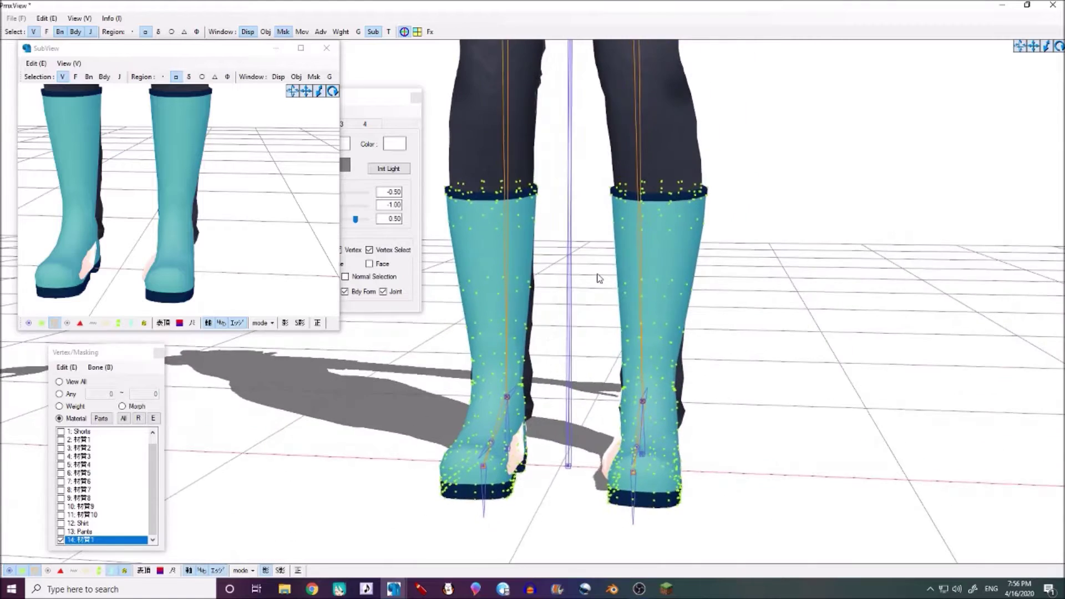
scroll(584, 265, down, 2)
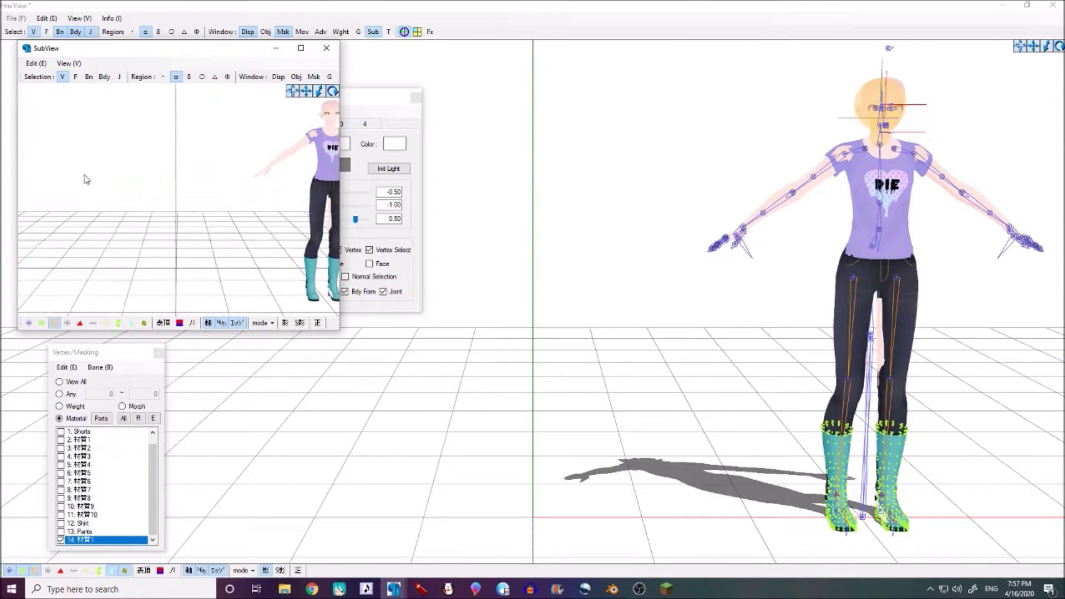
Step: Hide the bones, bodies and joints, select both boots, try shifting them sideways and undo the shift
middle_drag(85, 175, 60, 175)
scroll(192, 174, up, 1)
middle_drag(192, 174, 40, 68)
middle_drag(136, 120, 228, 181)
scroll(228, 181, up, 2)
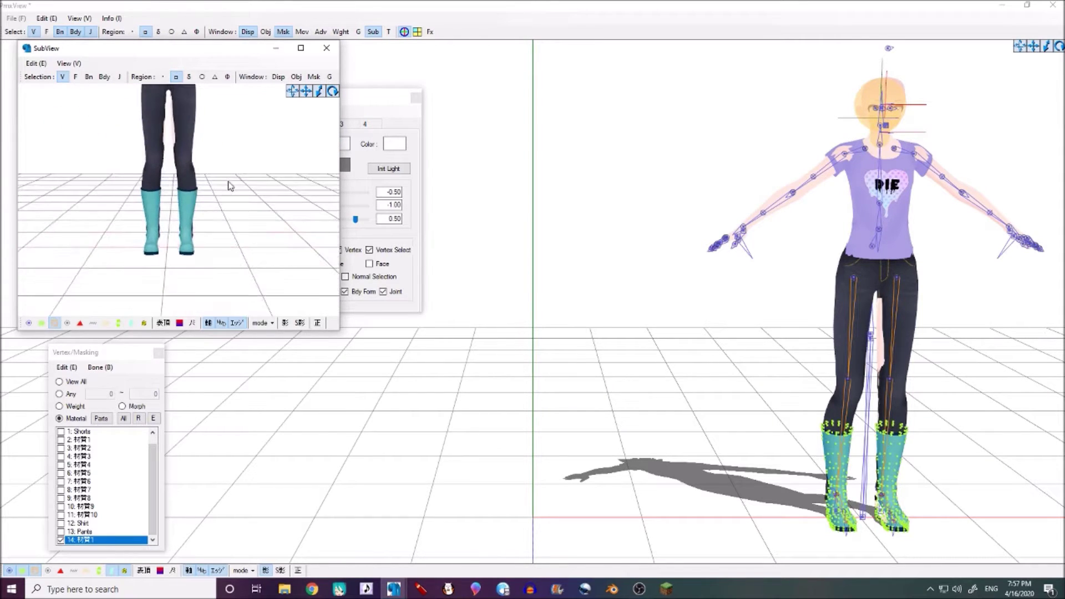
scroll(228, 186, up, 5)
scroll(10, 248, up, 1)
scroll(690, 354, down, 1)
middle_drag(689, 354, 596, 326)
scroll(596, 326, up, 3)
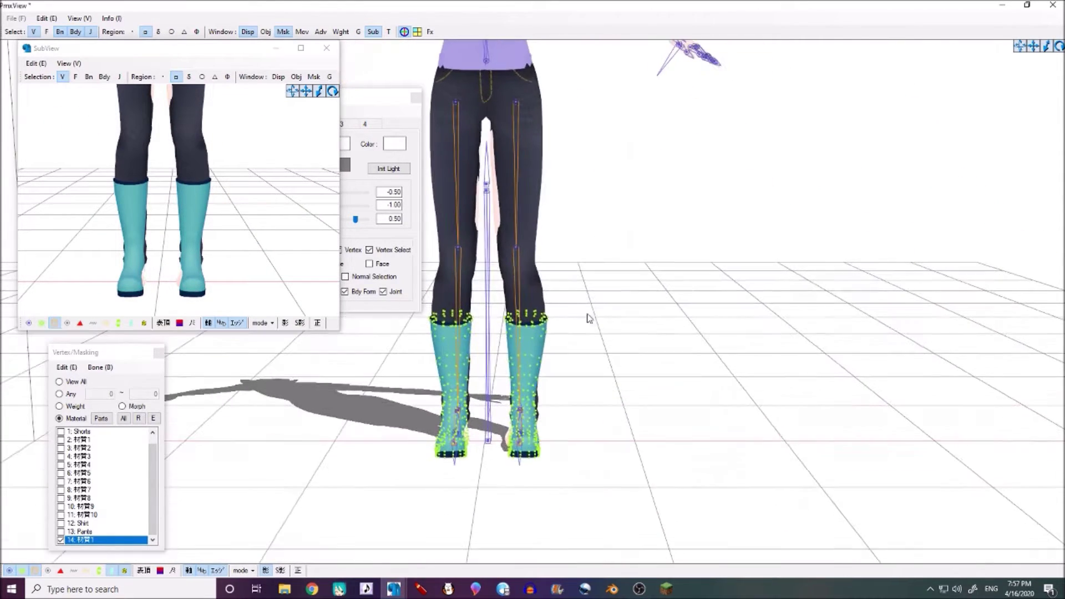
scroll(582, 233, up, 3)
middle_drag(487, 304, 477, 238)
scroll(476, 234, up, 1)
middle_drag(444, 199, 495, 211)
drag(440, 193, 519, 322)
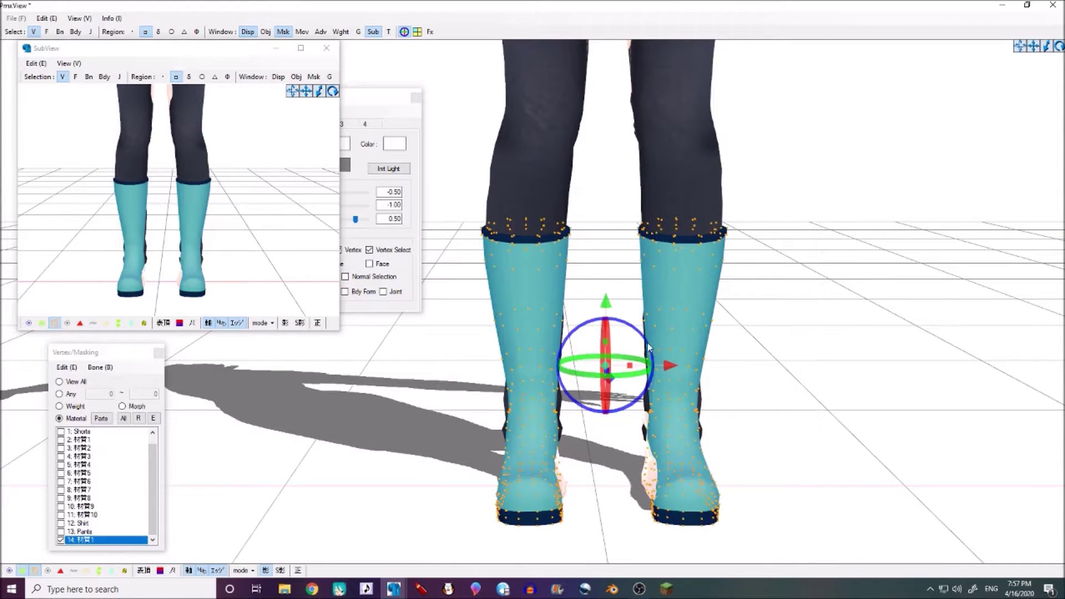
scroll(254, 214, up, 2)
drag(667, 366, 676, 368)
key(ctrl+z)
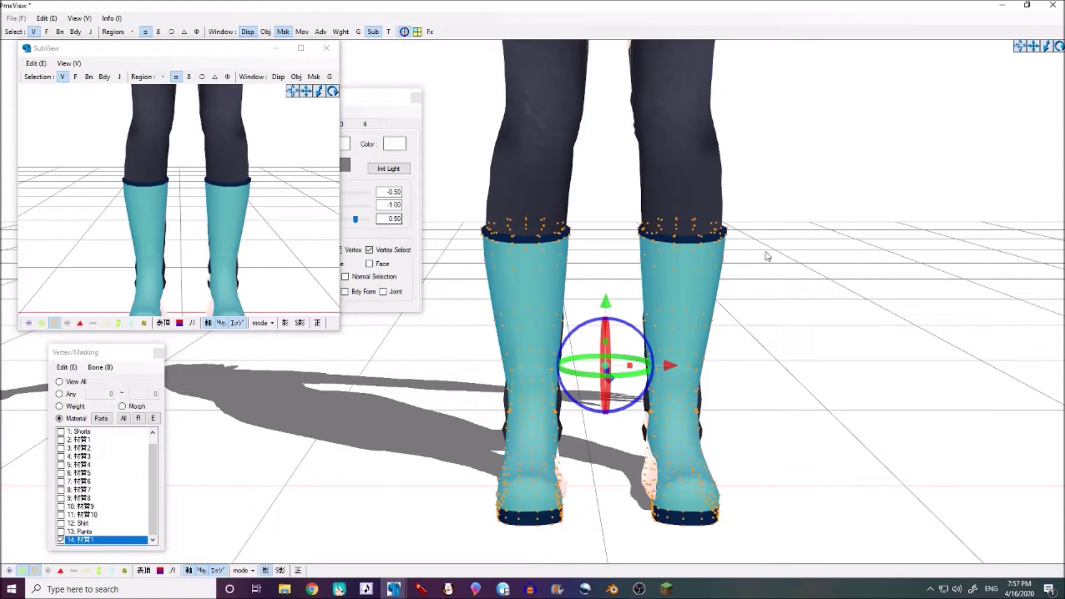
Step: Select the character's left boot alone, move it inward off the leg, return it onto the foot and deselect it
drag(743, 368, 716, 367)
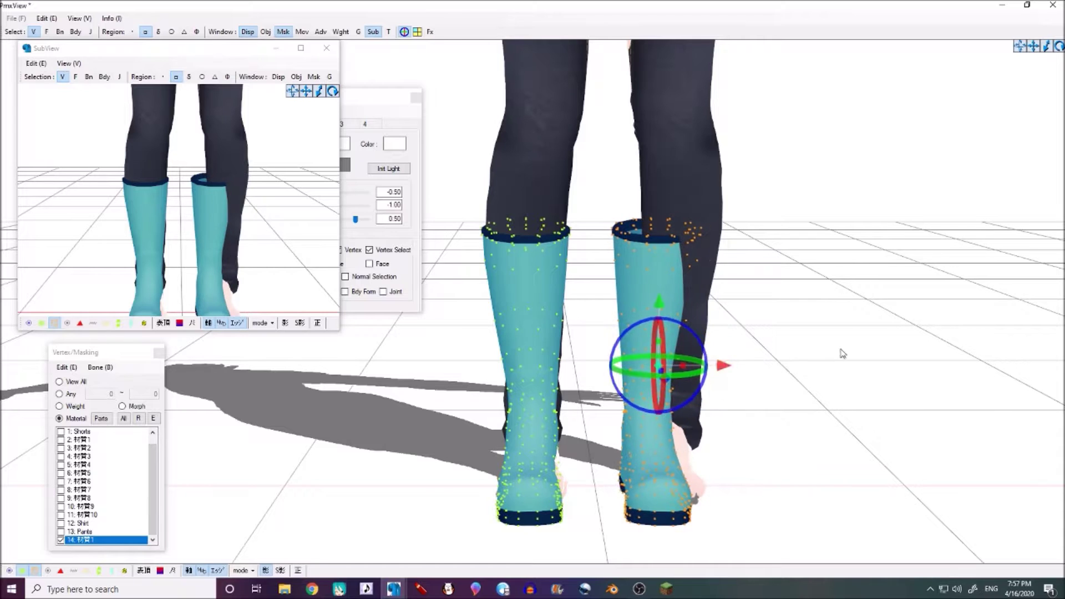
scroll(248, 181, down, 2)
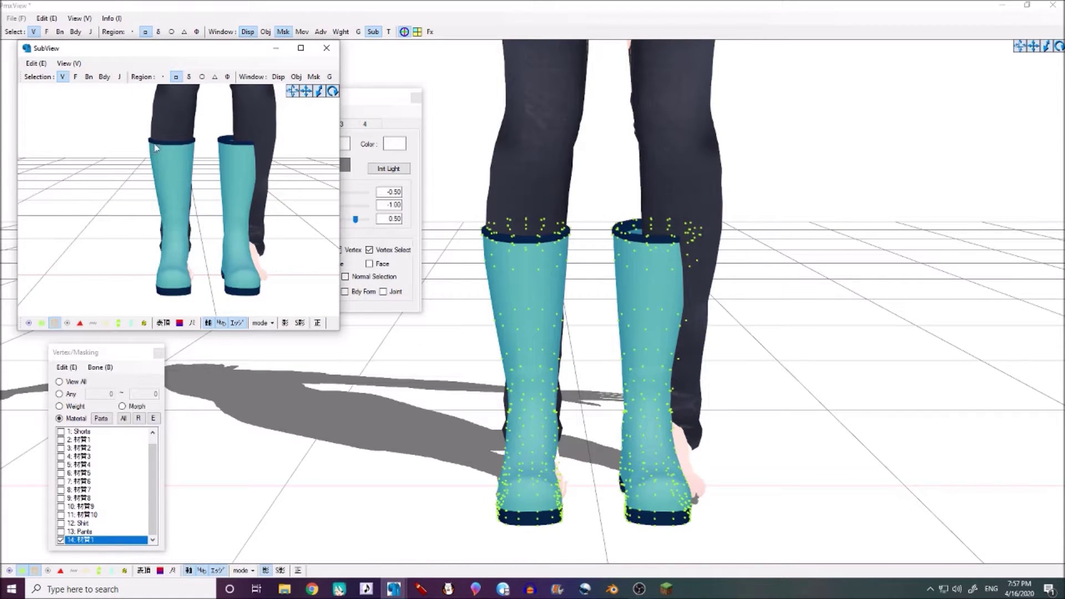
middle_drag(221, 210, 132, 213)
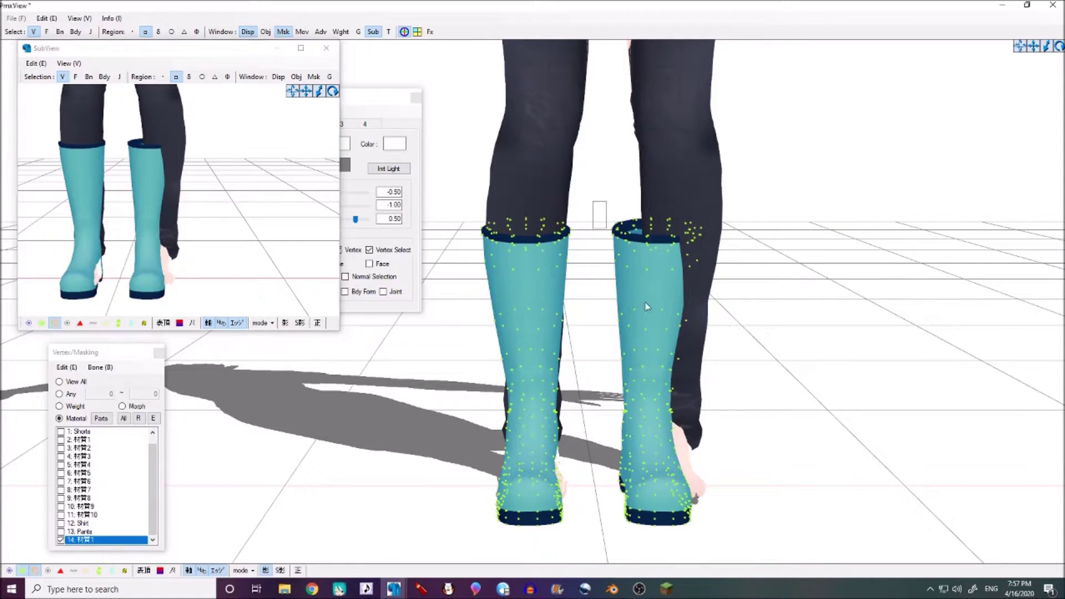
drag(724, 367, 746, 370)
click(778, 351)
Step: Examine from the side and behind how the boots cover the pants' lower legs and the heels
right_drag(296, 217, 269, 219)
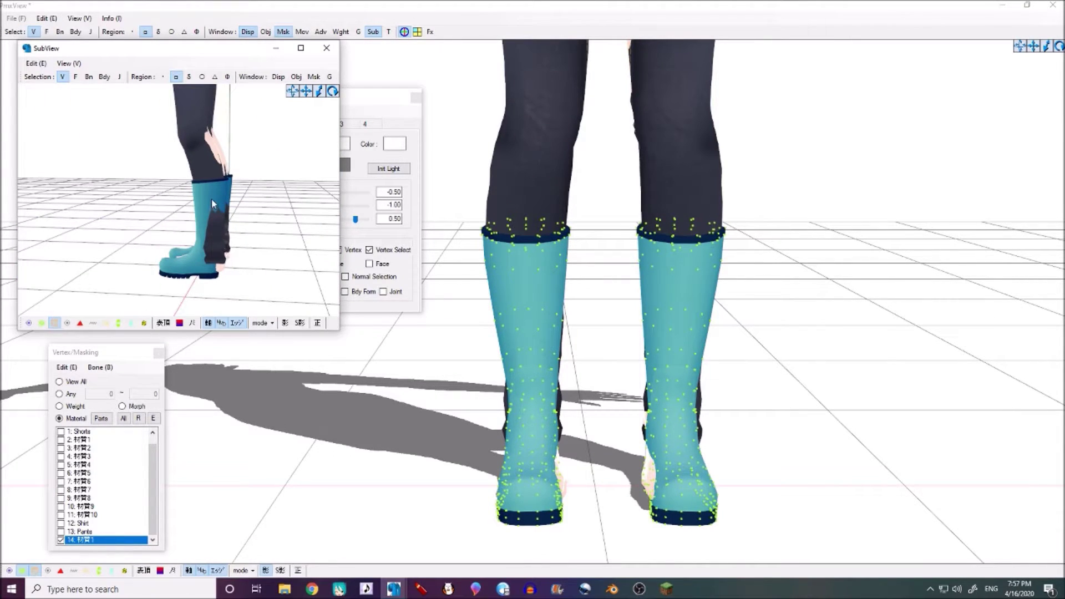
scroll(242, 237, up, 3)
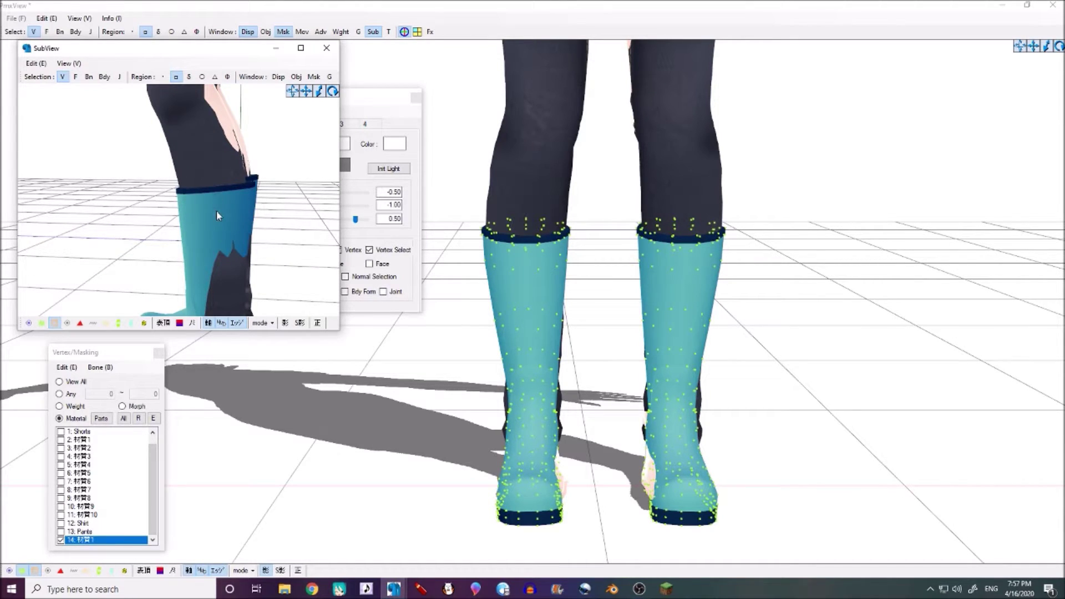
right_drag(218, 211, 185, 151)
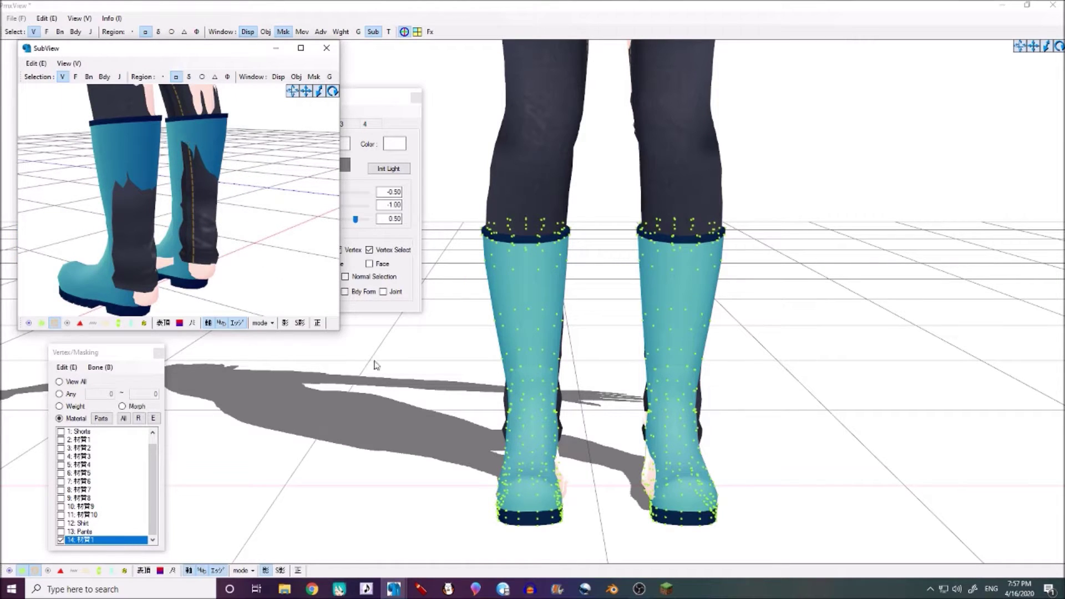
scroll(518, 331, down, 2)
right_drag(518, 330, 520, 326)
key(r)
key(r)
middle_drag(154, 215, 136, 219)
right_drag(135, 219, 255, 344)
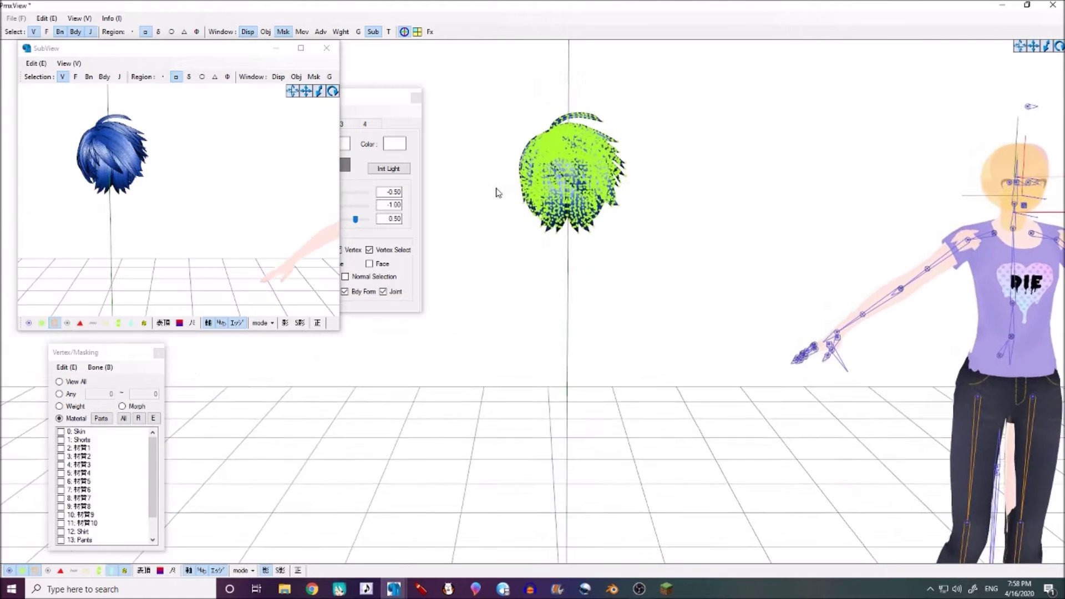
Step: Examine the imported blue hair and the character's bare head up close
right_drag(122, 203, 94, 207)
middle_drag(677, 221, 588, 246)
scroll(660, 224, up, 3)
scroll(586, 247, up, 2)
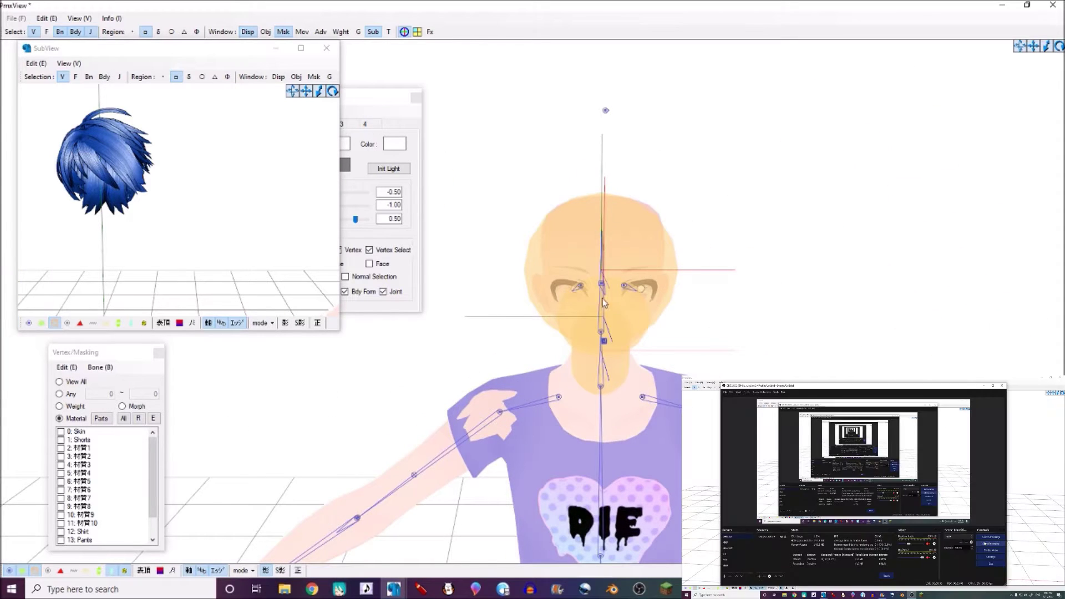
scroll(703, 227, up, 2)
scroll(636, 209, down, 3)
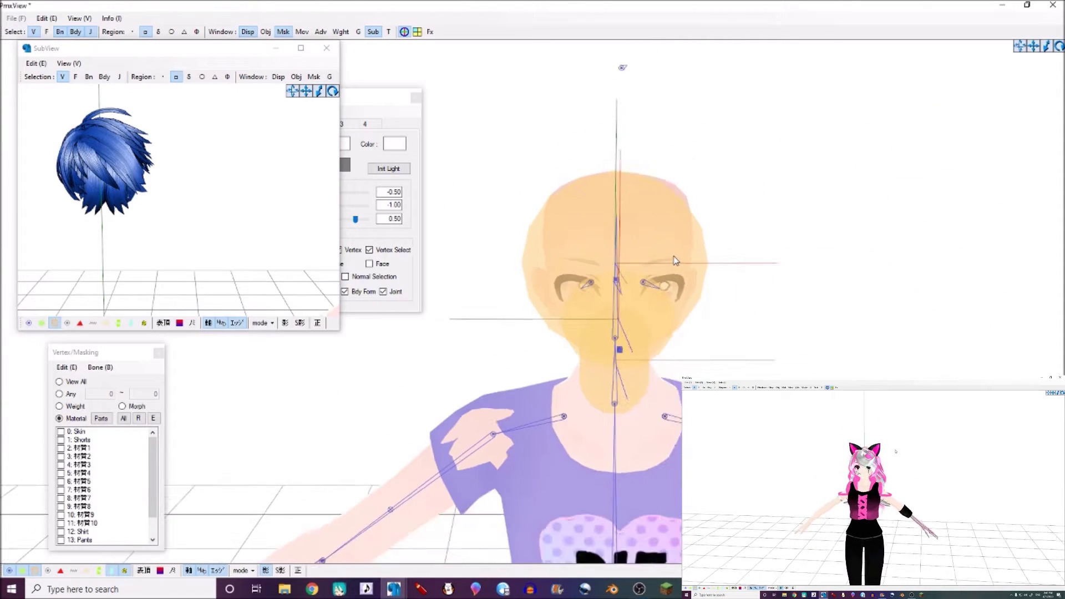
scroll(133, 141, down, 2)
middle_drag(588, 210, 671, 264)
scroll(571, 130, down, 4)
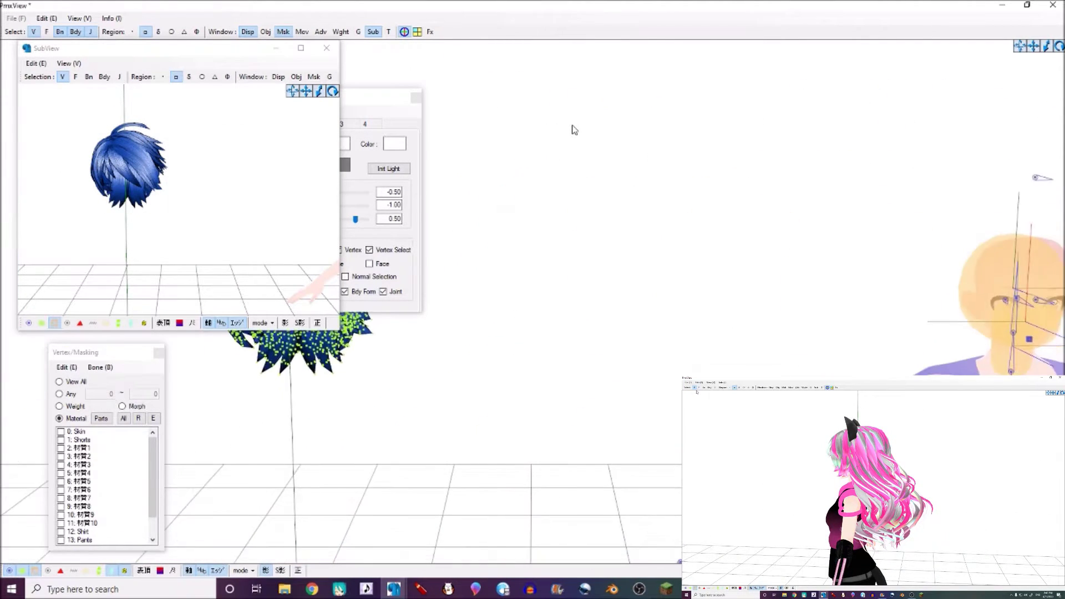
Step: Inspect the physics bodies and joints on the floor beneath the imported hair
middle_drag(578, 391, 563, 329)
scroll(395, 399, up, 5)
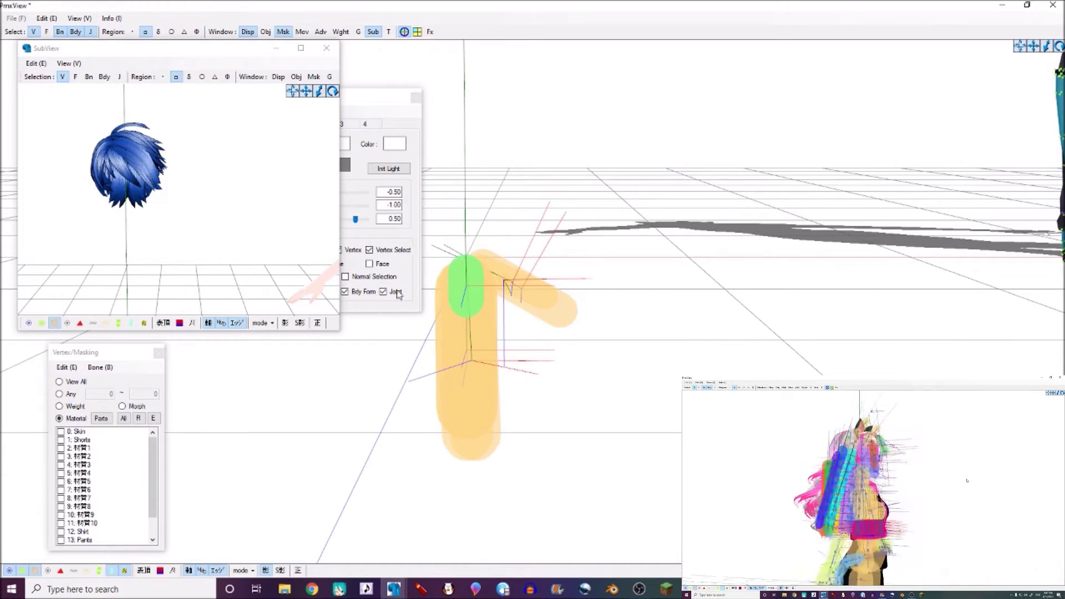
mouse_move(563, 315)
right_down()
mouse_move(587, 316)
mouse_move(570, 316)
mouse_move(561, 334)
right_up()
key(Home)
scroll(560, 334, up, 3)
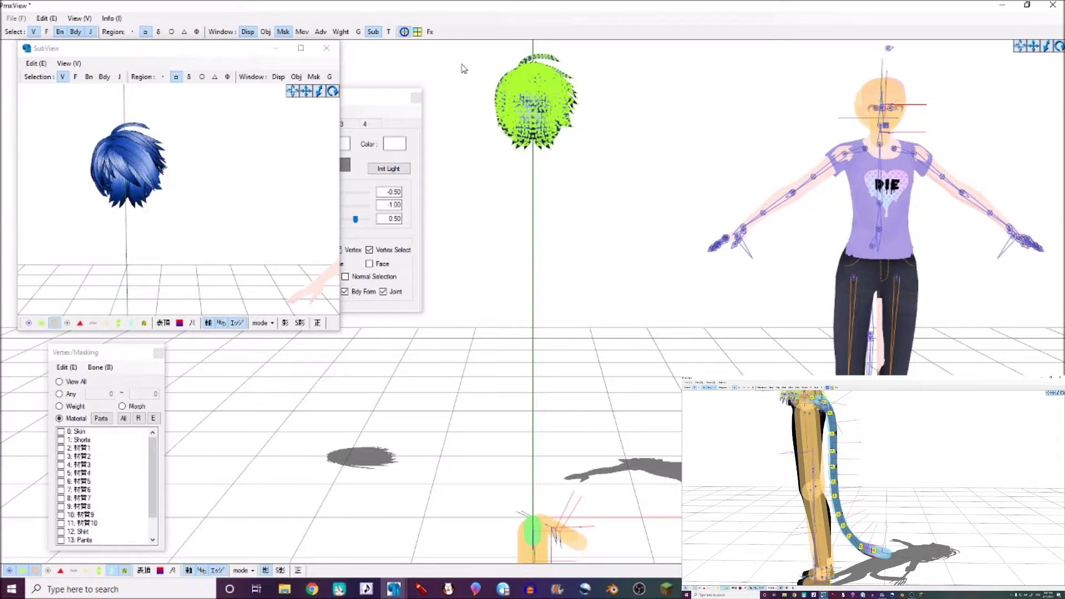
right_drag(597, 162, 566, 165)
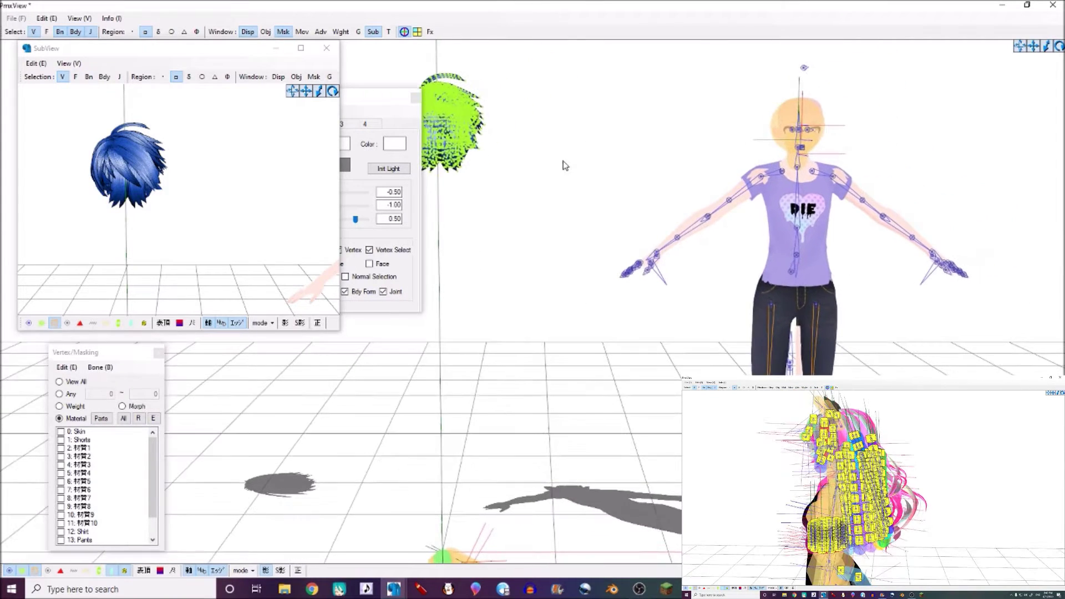
mouse_move(539, 203)
right_down()
mouse_move(583, 207)
mouse_move(545, 206)
right_up()
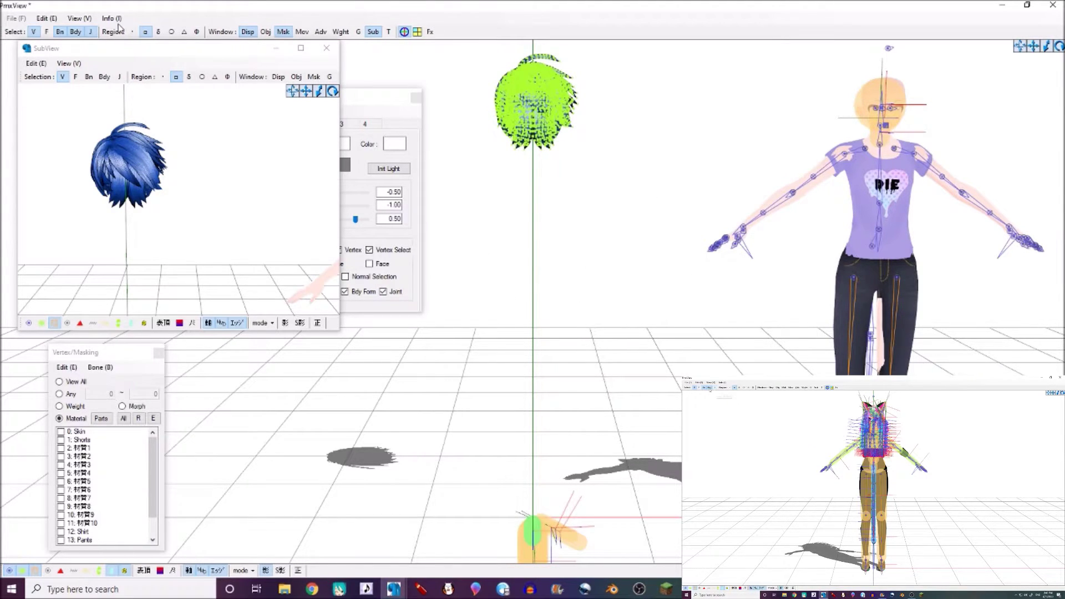
Step: Select the physics bodies and joints on the floor beneath the hair and delete them, confirming the deletion
middle_drag(539, 472, 537, 442)
scroll(538, 442, down, 2)
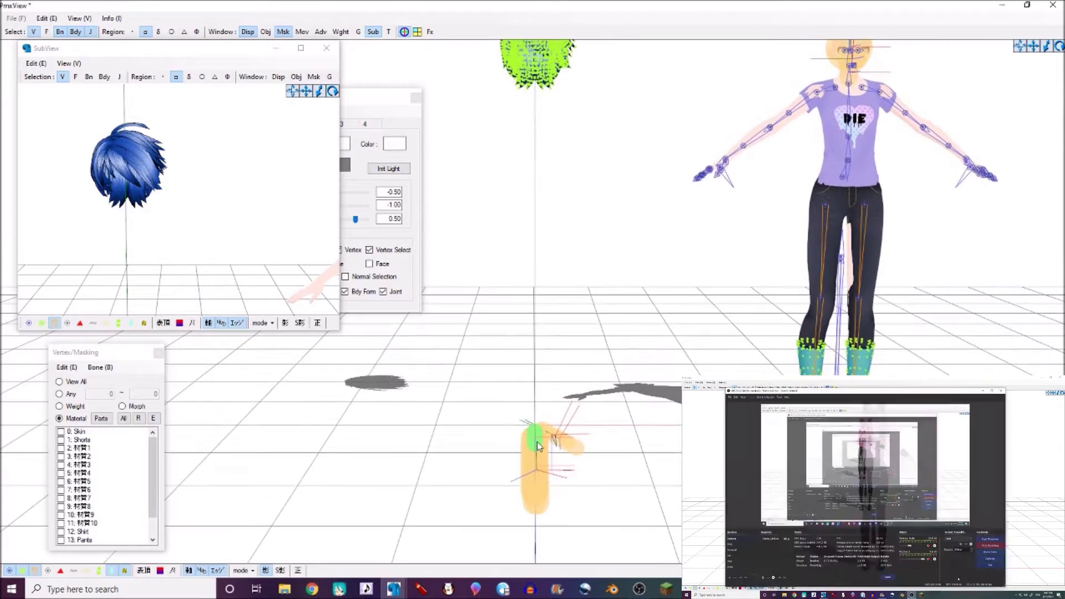
scroll(537, 443, up, 2)
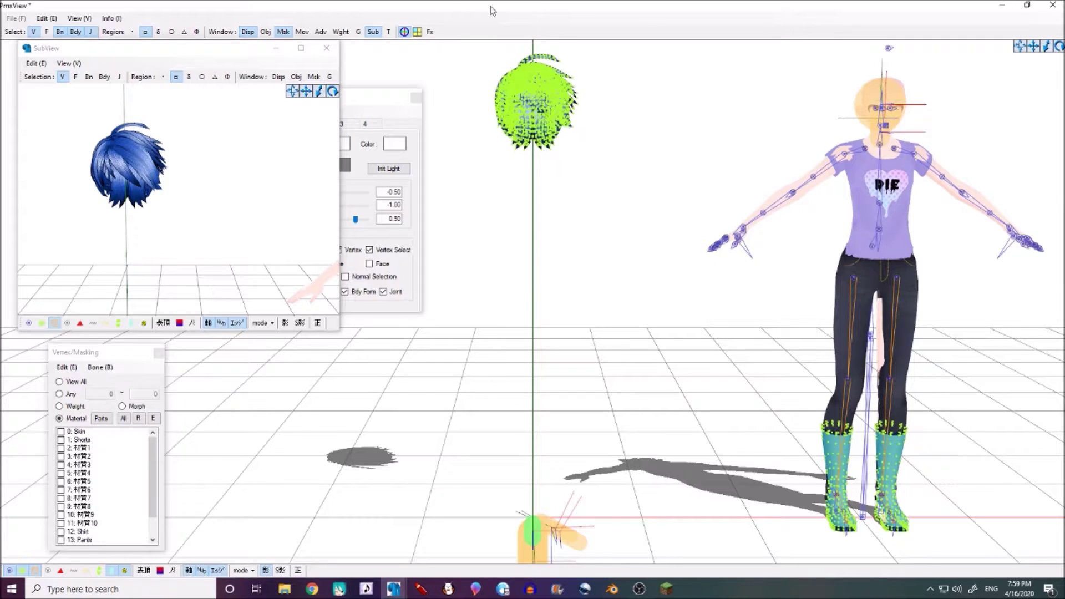
scroll(525, 394, down, 1)
middle_drag(527, 388, 524, 369)
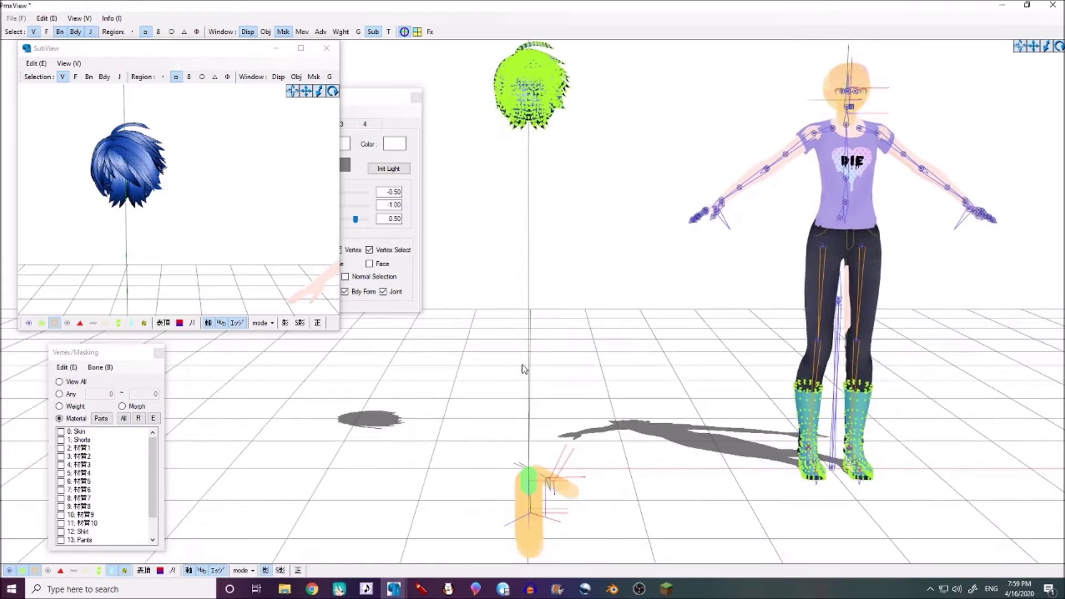
scroll(495, 411, down, 1)
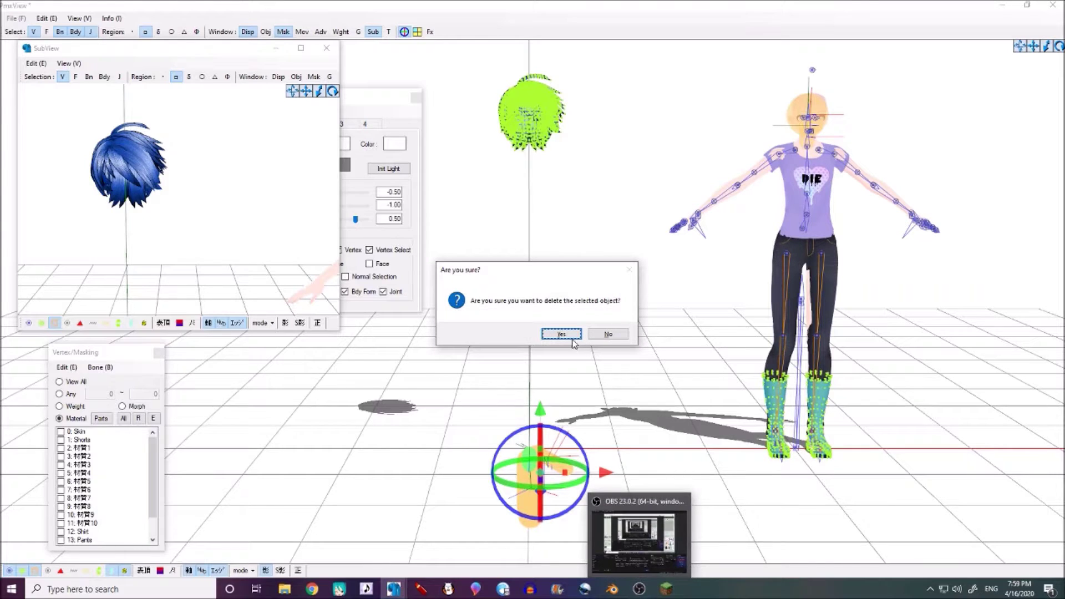
click(561, 334)
Step: Look over the hair beside the dressed character, and examine the bare head up close in the SubView
scroll(542, 298, up, 2)
scroll(148, 226, up, 2)
scroll(146, 216, down, 4)
scroll(137, 232, up, 3)
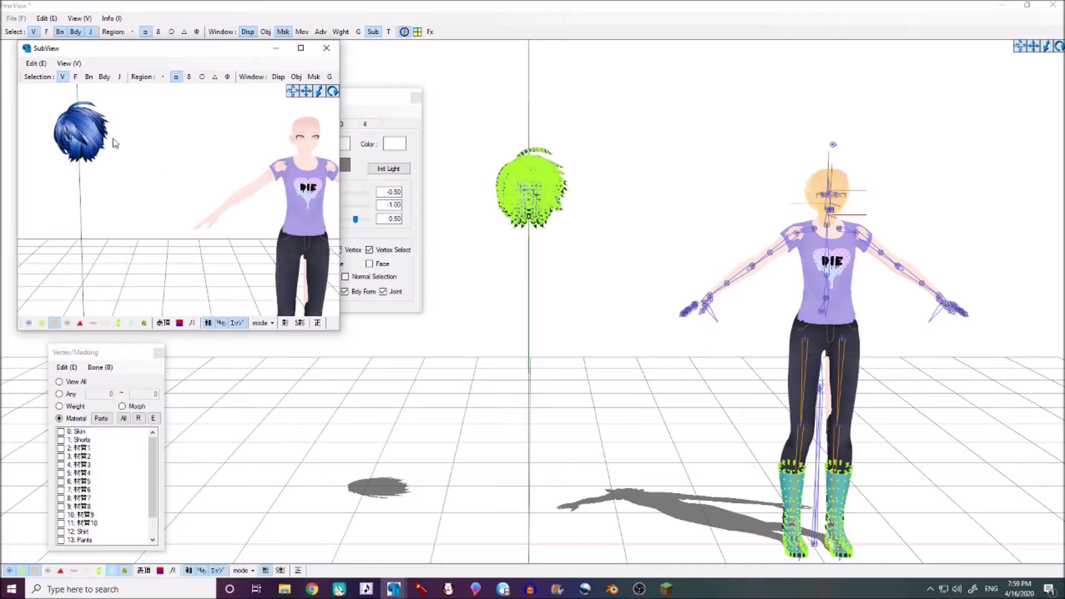
middle_drag(256, 192, 215, 212)
scroll(206, 194, up, 3)
scroll(228, 222, up, 2)
scroll(214, 216, up, 2)
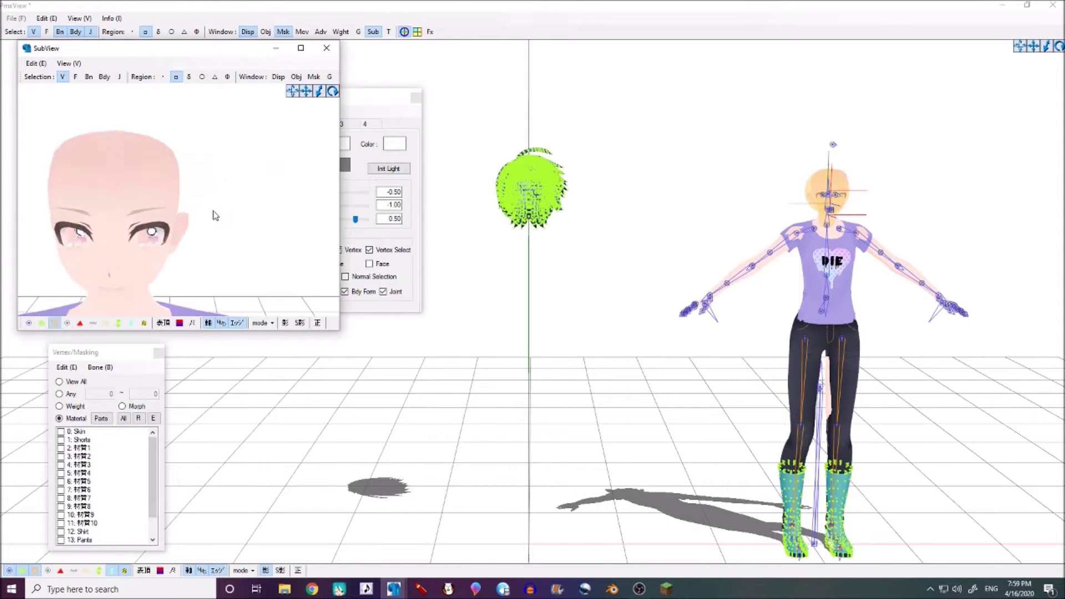
Step: Move the blue hair sideways from its import position onto the character's bare head
scroll(216, 212, up, 2)
scroll(518, 237, up, 2)
middle_drag(520, 238, 513, 265)
scroll(513, 265, up, 1)
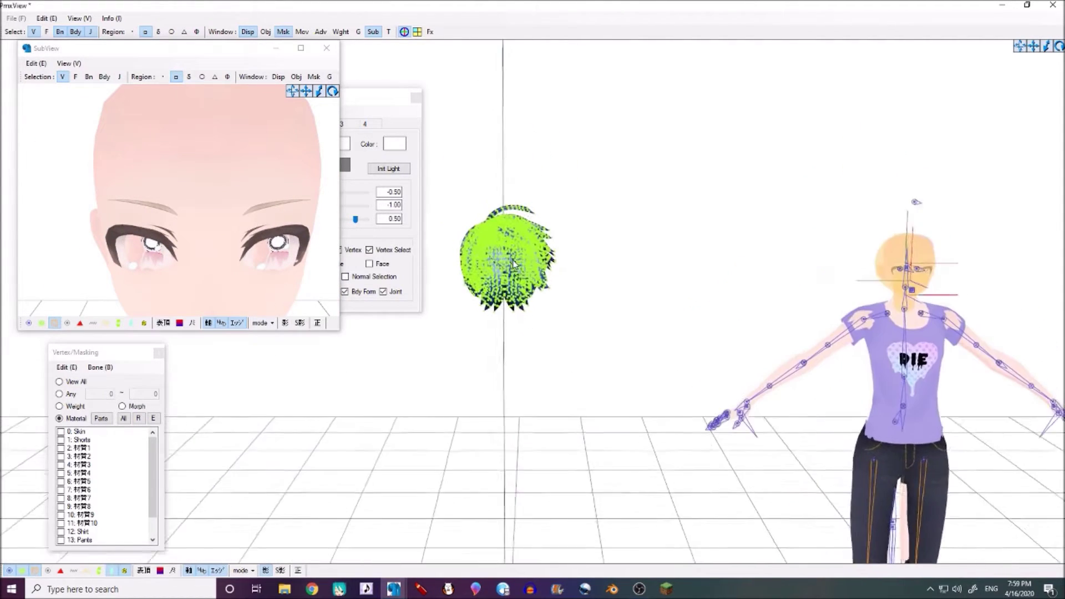
scroll(444, 193, up, 1)
middle_drag(629, 359, 322, 350)
drag(288, 343, 617, 345)
scroll(617, 345, up, 3)
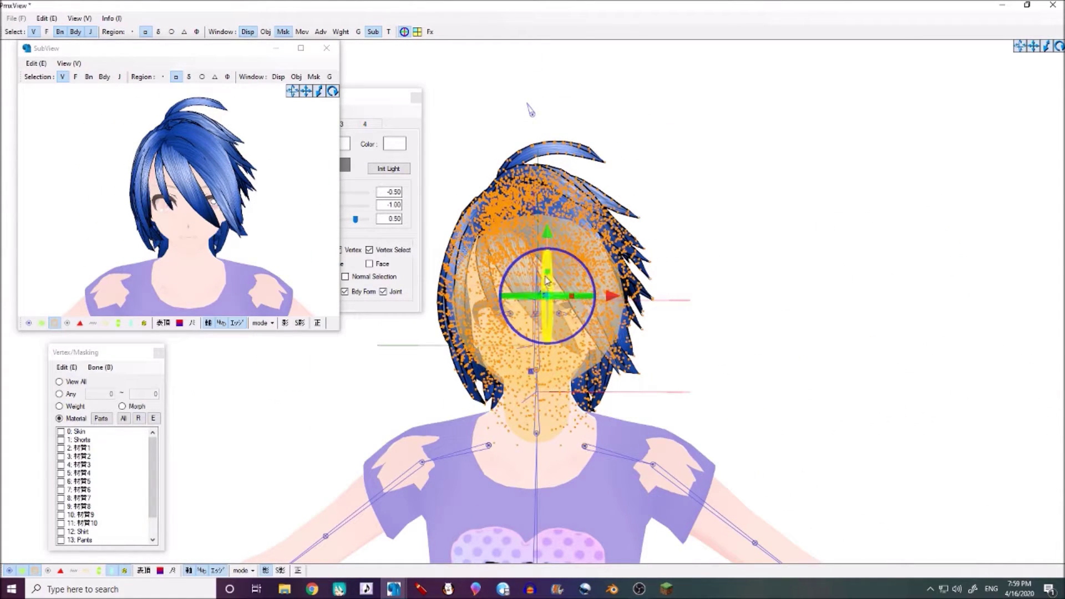
Step: Scale the hair down in height to fit the head and nudge it slightly upward
drag(547, 271, 548, 289)
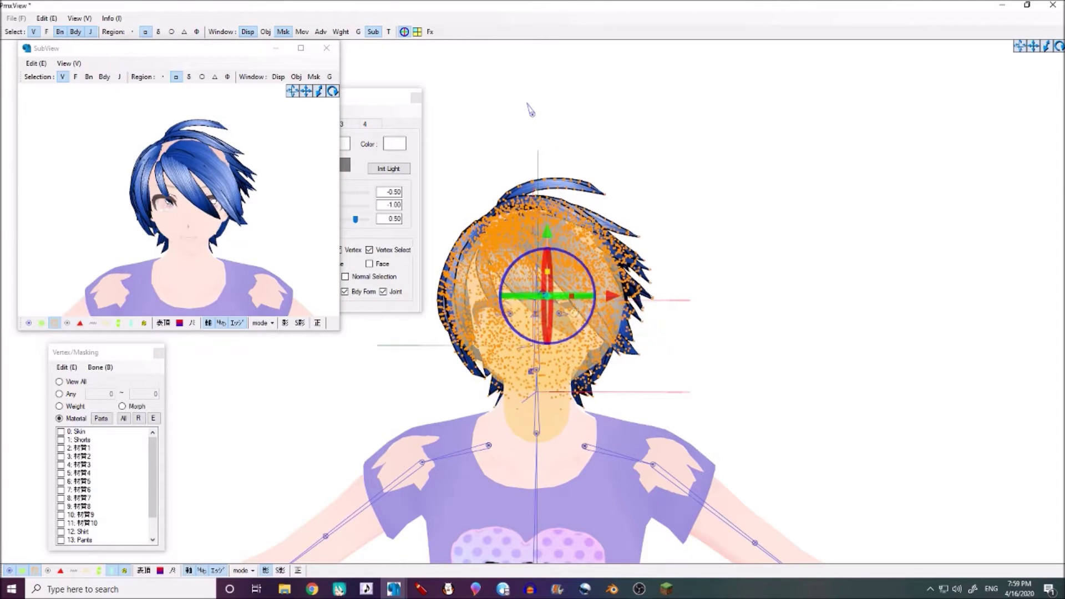
drag(547, 232, 548, 229)
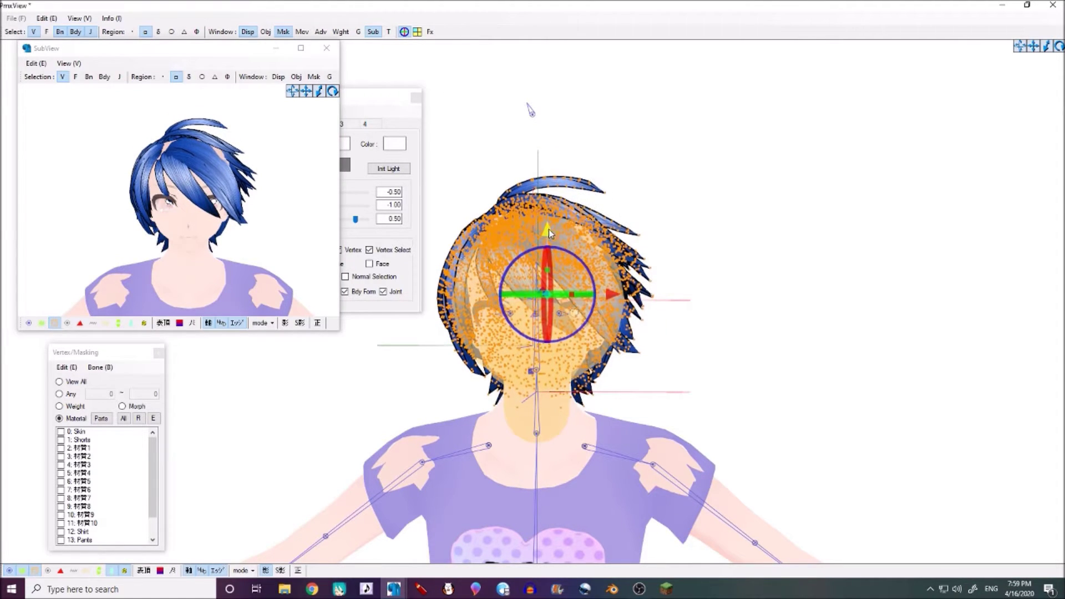
scroll(548, 229, down, 1)
scroll(173, 227, down, 2)
scroll(280, 236, up, 2)
scroll(204, 237, down, 3)
Step: Reduce the hair's front-to-back depth and bring it forward on the head, checking the fit in side view
right_drag(204, 237, 282, 240)
middle_drag(255, 249, 267, 228)
scroll(267, 228, down, 1)
right_drag(546, 297, 614, 295)
scroll(588, 301, down, 3)
scroll(577, 307, down, 2)
middle_drag(594, 306, 616, 304)
scroll(166, 201, up, 3)
middle_drag(179, 211, 227, 195)
mouse_move(206, 204)
right_down()
mouse_move(216, 197)
mouse_move(207, 186)
right_up()
mouse_move(209, 190)
middle_down()
mouse_move(236, 183)
mouse_move(200, 194)
mouse_move(211, 194)
middle_up()
scroll(202, 199, up, 4)
scroll(210, 194, down, 4)
right_drag(210, 194, 233, 181)
middle_drag(216, 155, 233, 180)
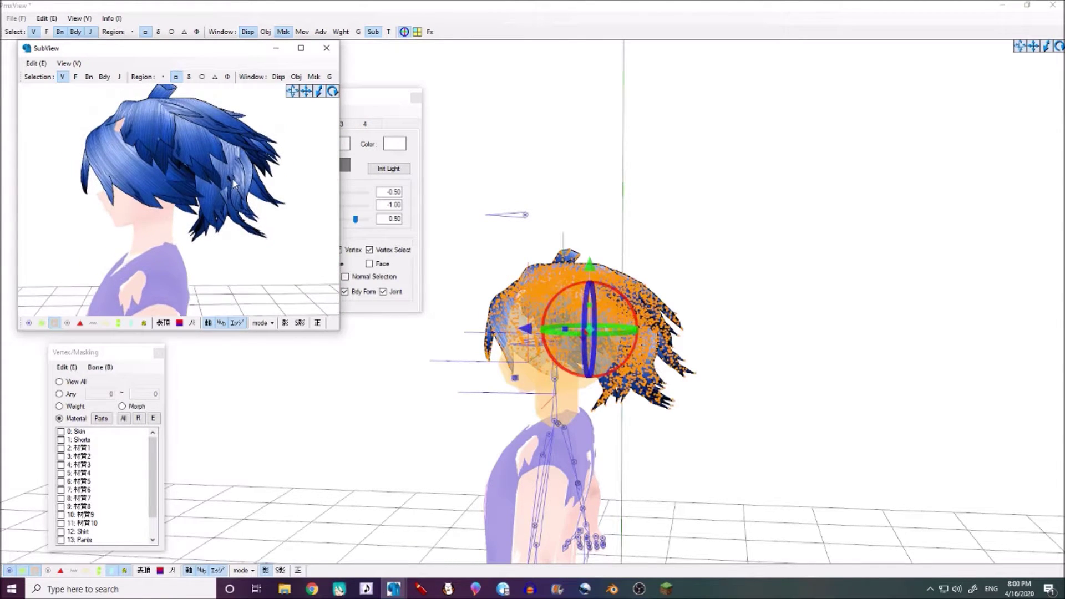
mouse_move(169, 153)
middle_down()
mouse_move(189, 171)
mouse_move(159, 166)
middle_up()
scroll(189, 170, up, 1)
scroll(189, 170, down, 4)
scroll(189, 170, up, 4)
scroll(189, 171, down, 4)
scroll(189, 170, up, 1)
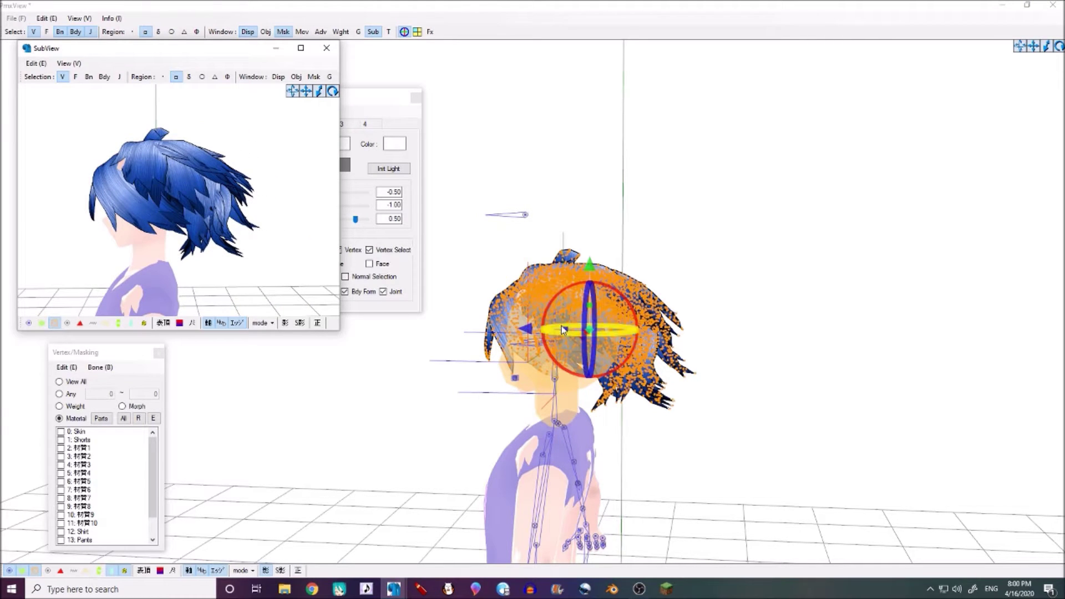
drag(566, 332, 503, 328)
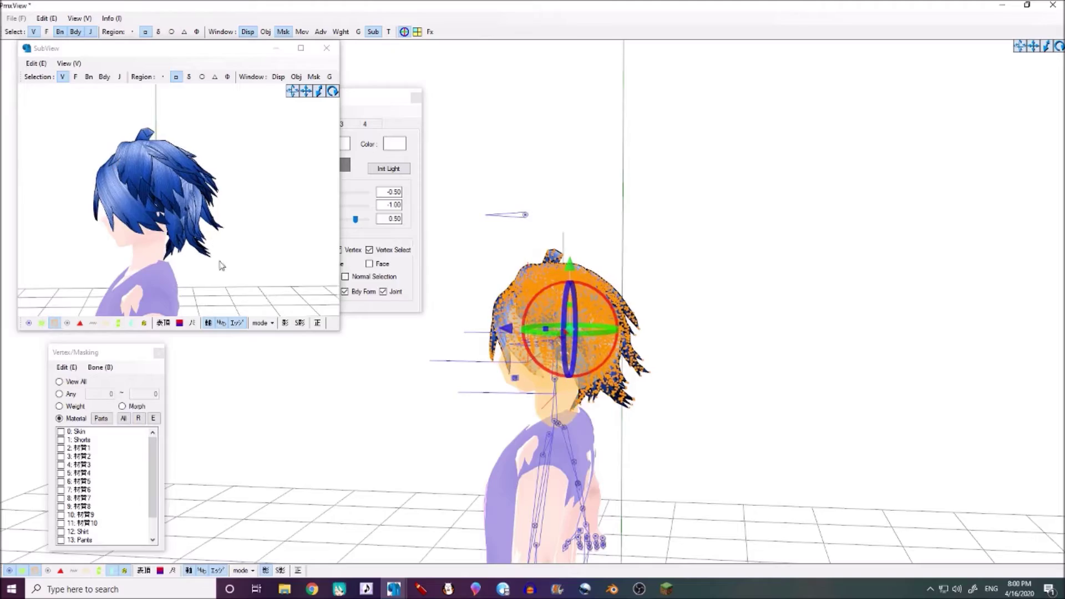
scroll(171, 212, up, 5)
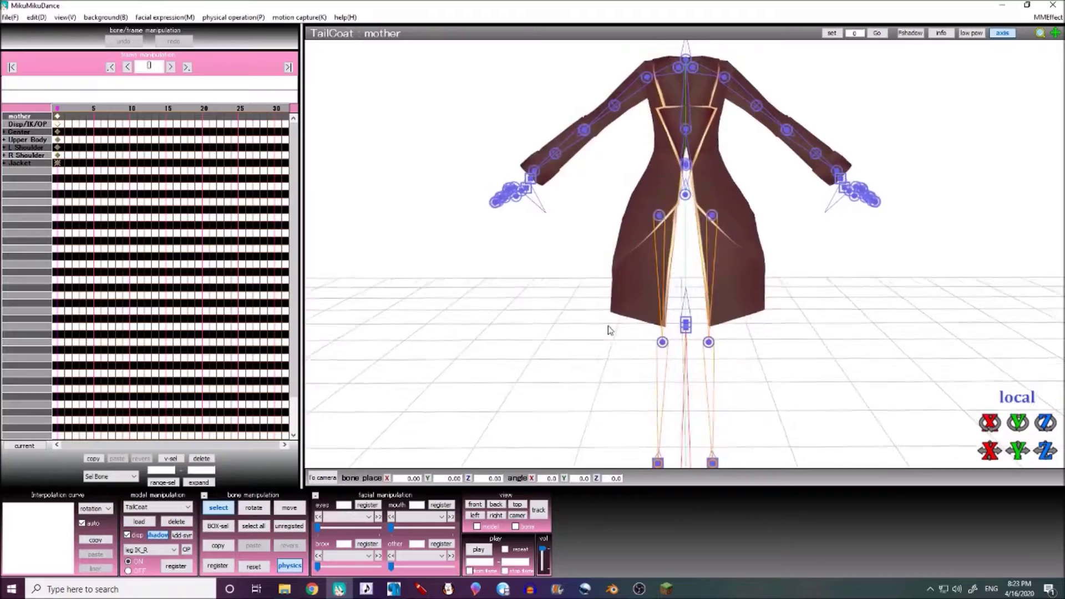
Step: Check the TailCoat model from another angle in MikuMikuDance, and quit the program without saving
right_drag(608, 330, 502, 333)
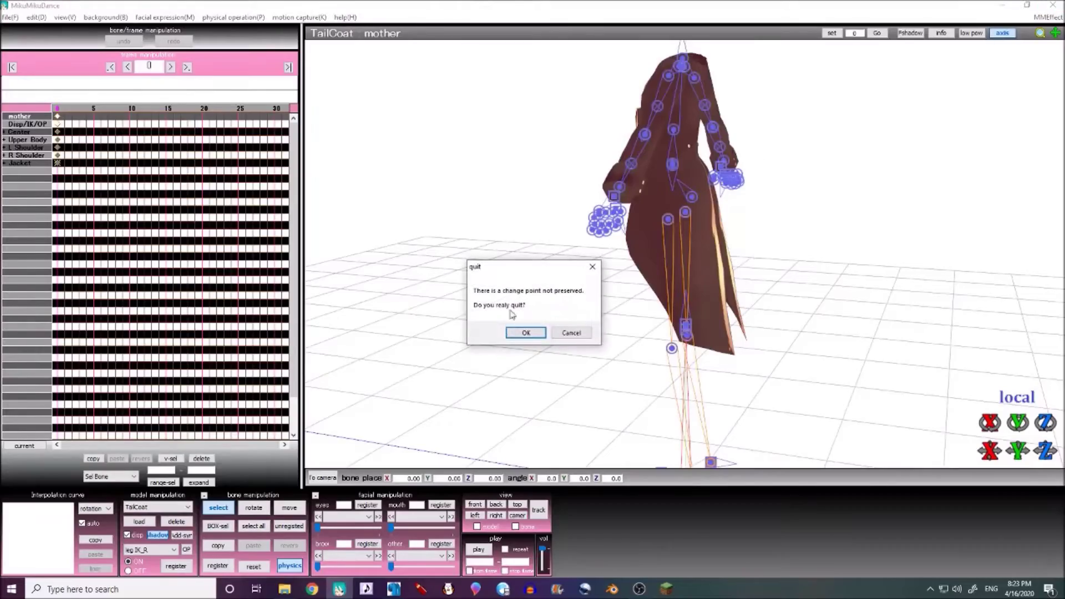
click(525, 333)
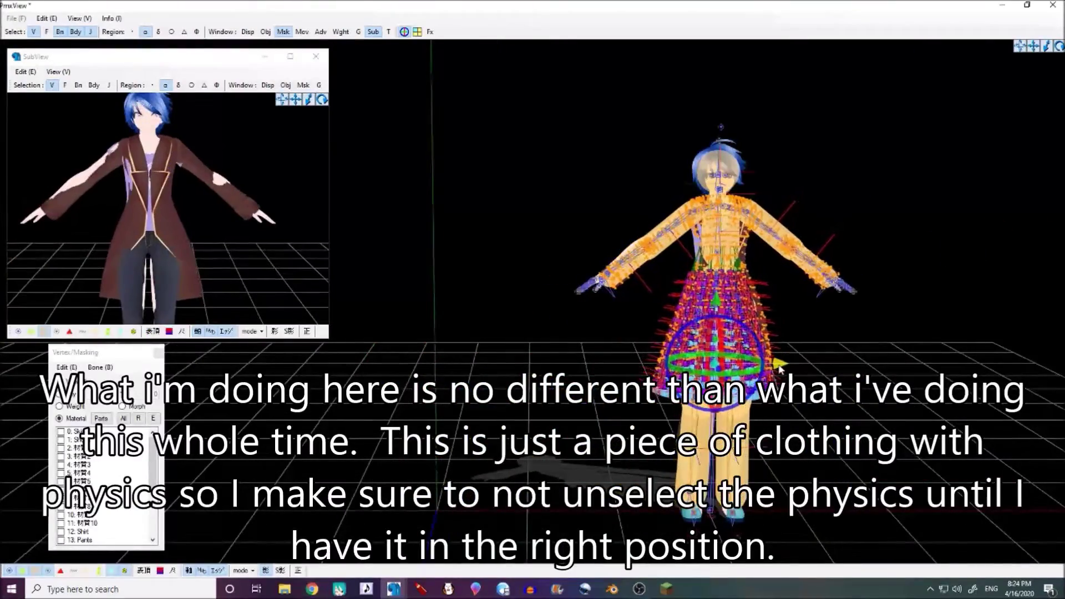
Step: Adjust the tail coat's sideways position on the character together with its physics, and check the fit from other angles
drag(779, 369, 777, 365)
scroll(166, 208, up, 4)
right_drag(832, 249, 666, 249)
right_drag(239, 214, 248, 185)
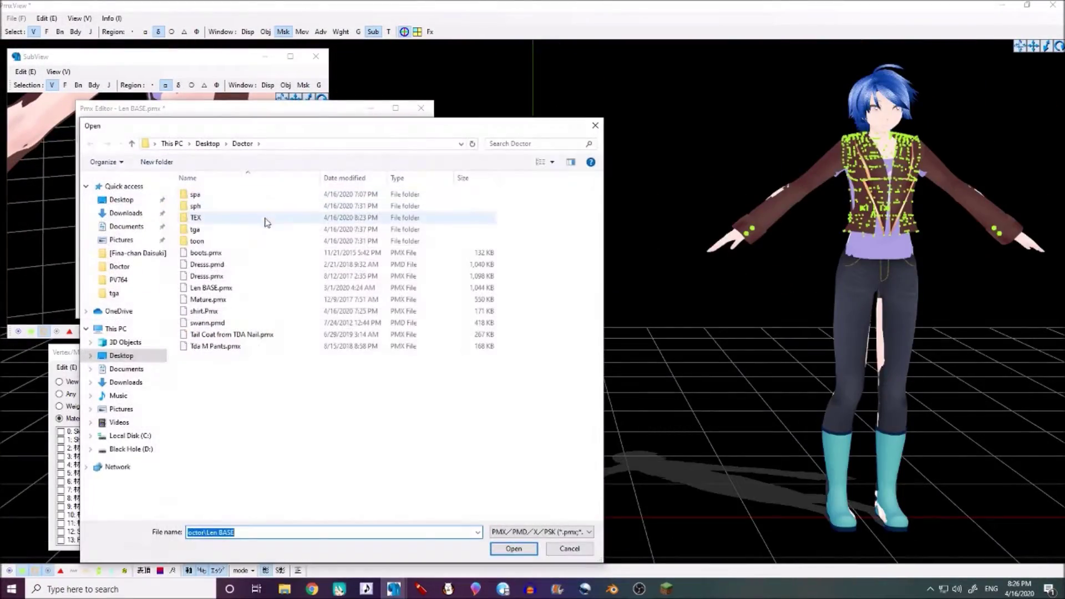
Step: Import Dresss.pmx into the current model with the Add option at a custom scale of 1
double_click(233, 279)
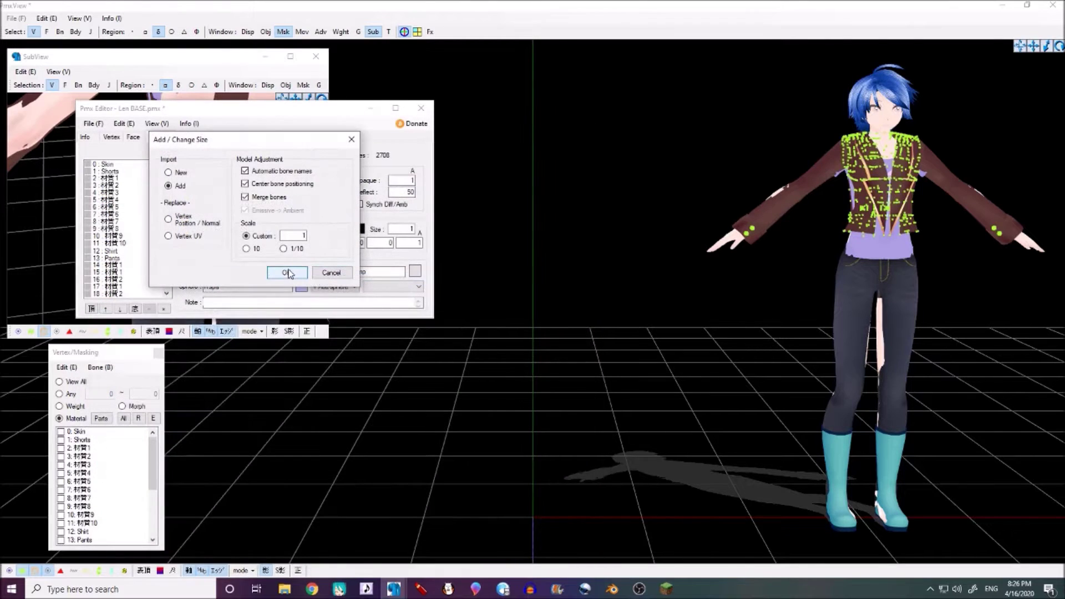
click(288, 272)
Step: Show only the dress's materials 26, 28, 29 and 30, select all their vertices and delete them, confirming the deletion
click(59, 418)
click(82, 448)
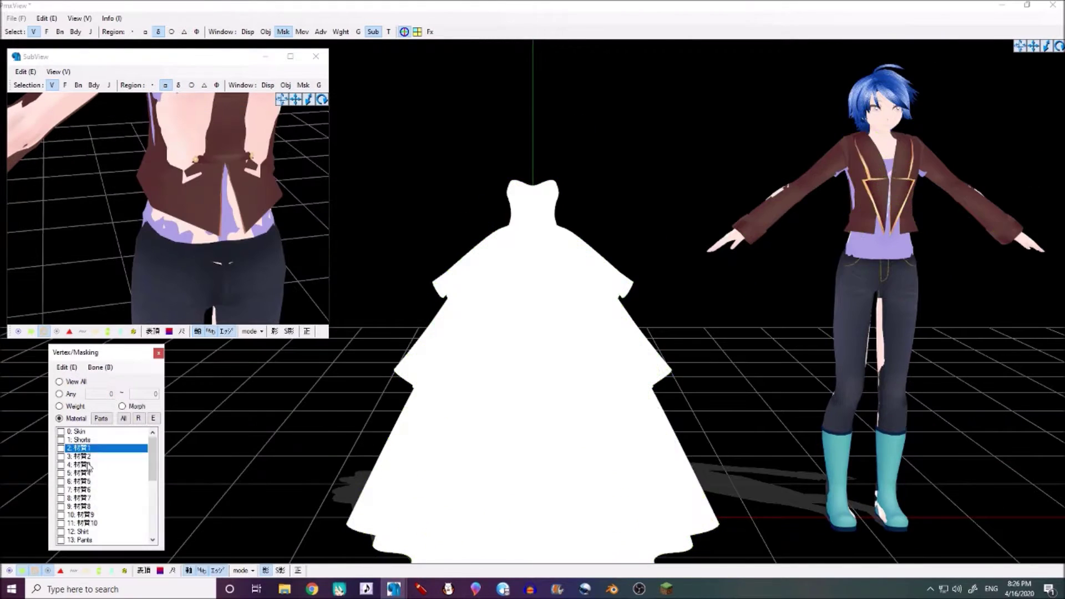
click(90, 532)
click(91, 540)
scroll(381, 222, down, 2)
key(ctrl+a)
key(Delete)
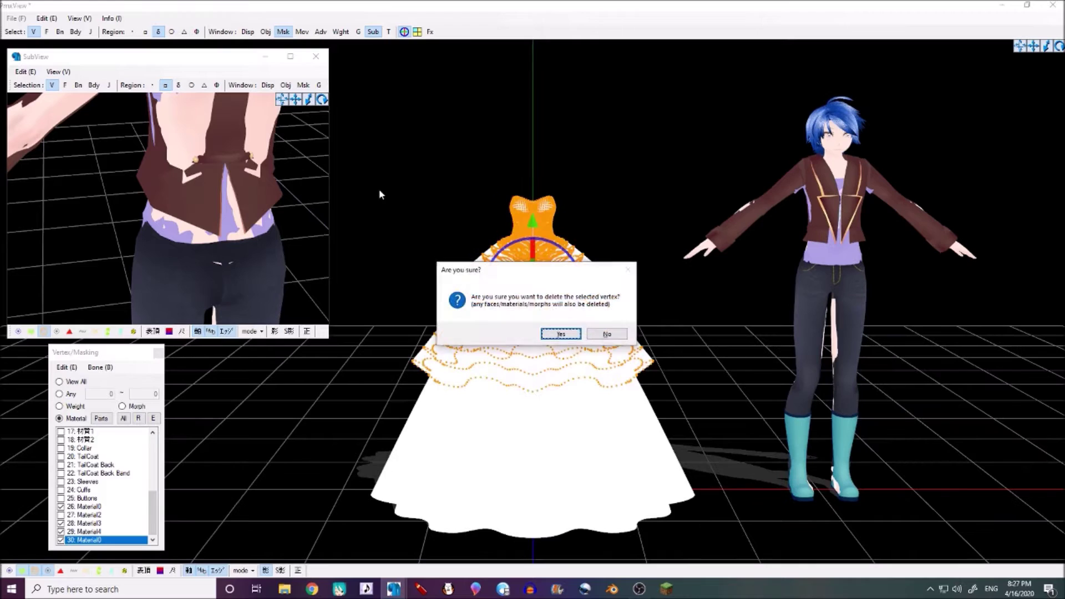
key(Return)
key(Delete)
click(562, 308)
Step: Select the leftover upper parts of the imported dress and delete them, keeping the long skirt
scroll(618, 238, up, 8)
middle_drag(618, 238, 588, 338)
drag(494, 100, 384, 93)
drag(494, 142, 487, 183)
drag(411, 114, 547, 148)
key(Delete)
drag(577, 96, 527, 183)
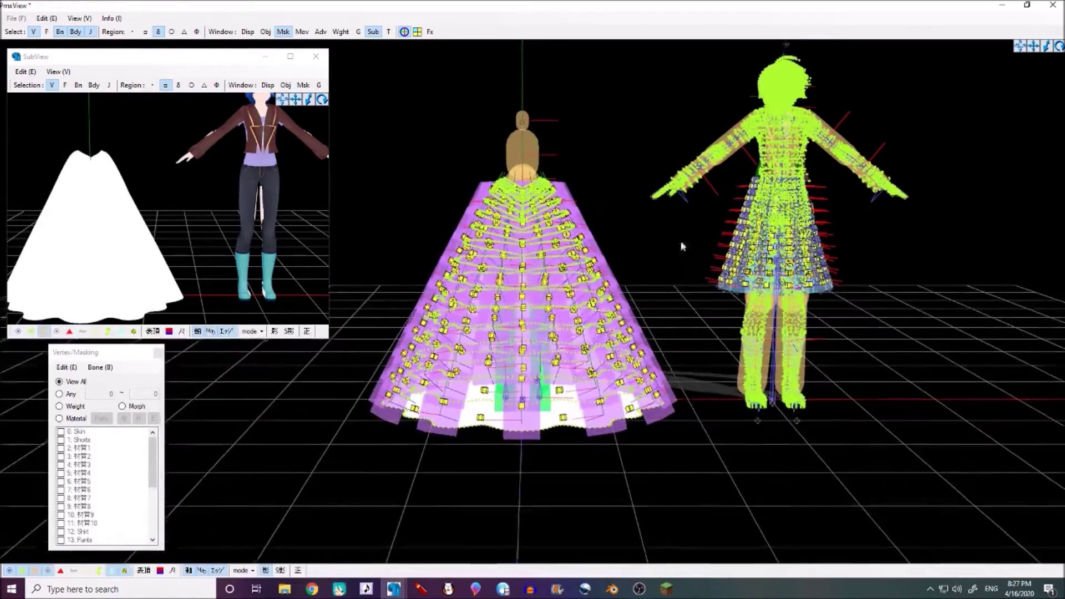
Step: Examine the tail coat's leftover skirt physics on the character and look for its entries in the physics body list
scroll(683, 246, up, 3)
middle_drag(827, 254, 703, 275)
scroll(711, 255, up, 3)
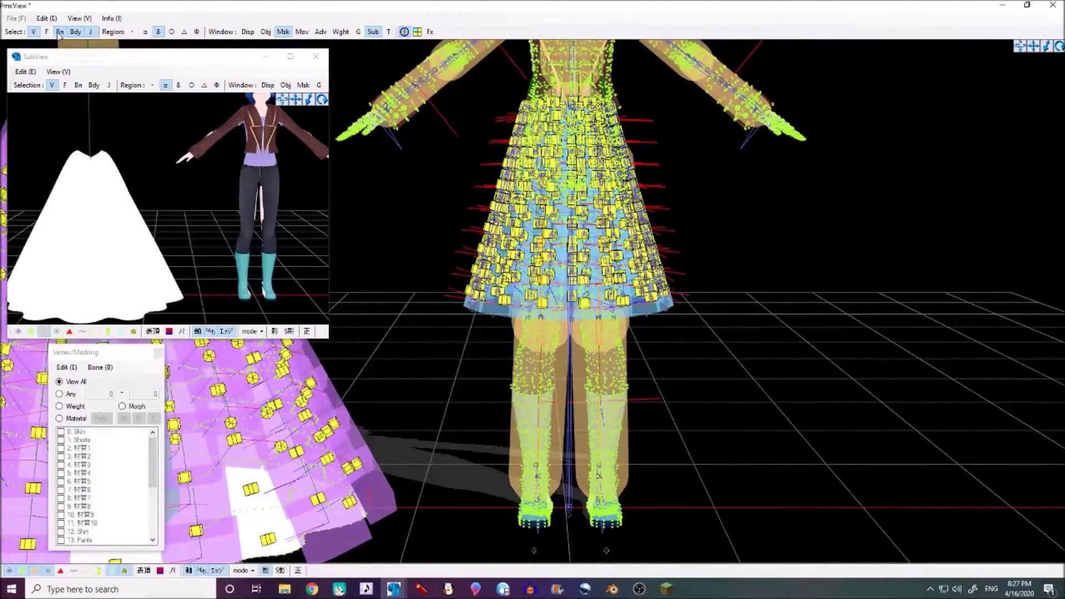
middle_drag(494, 139, 513, 175)
scroll(513, 175, up, 5)
right_drag(554, 172, 513, 165)
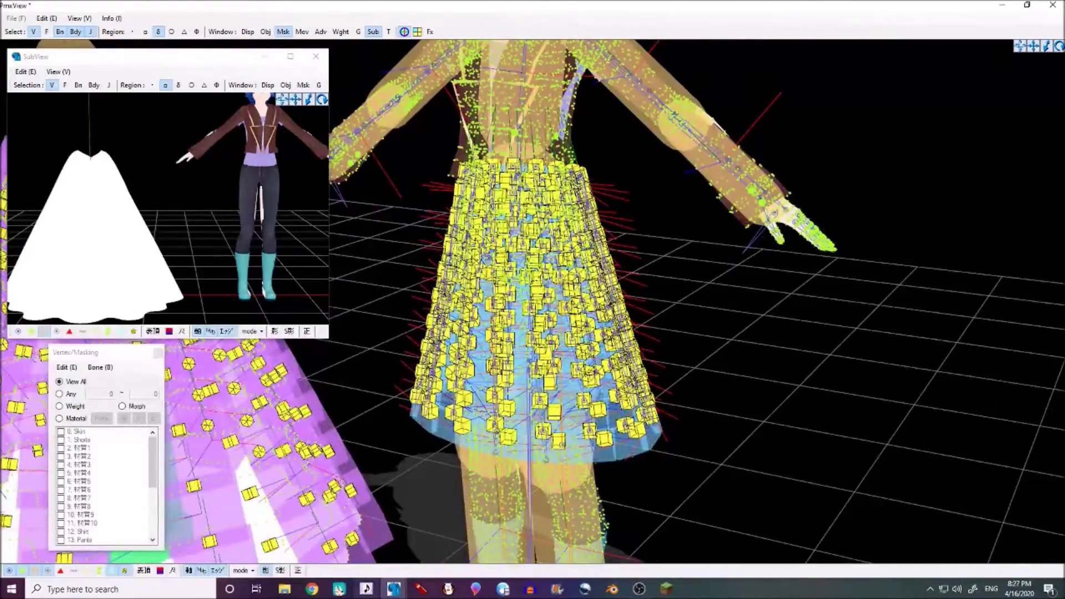
click(394, 589)
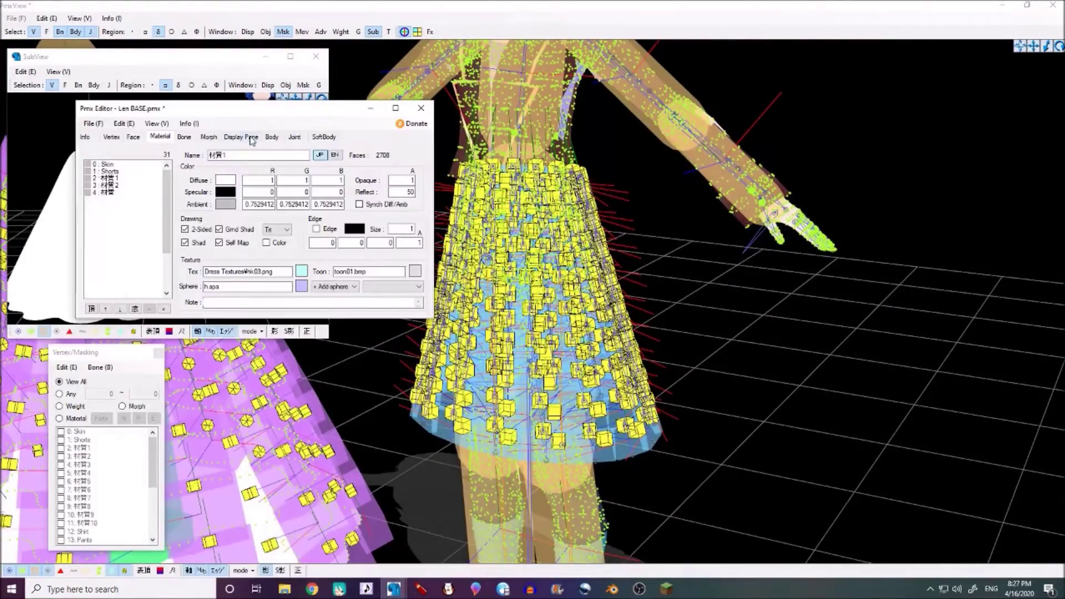
click(294, 137)
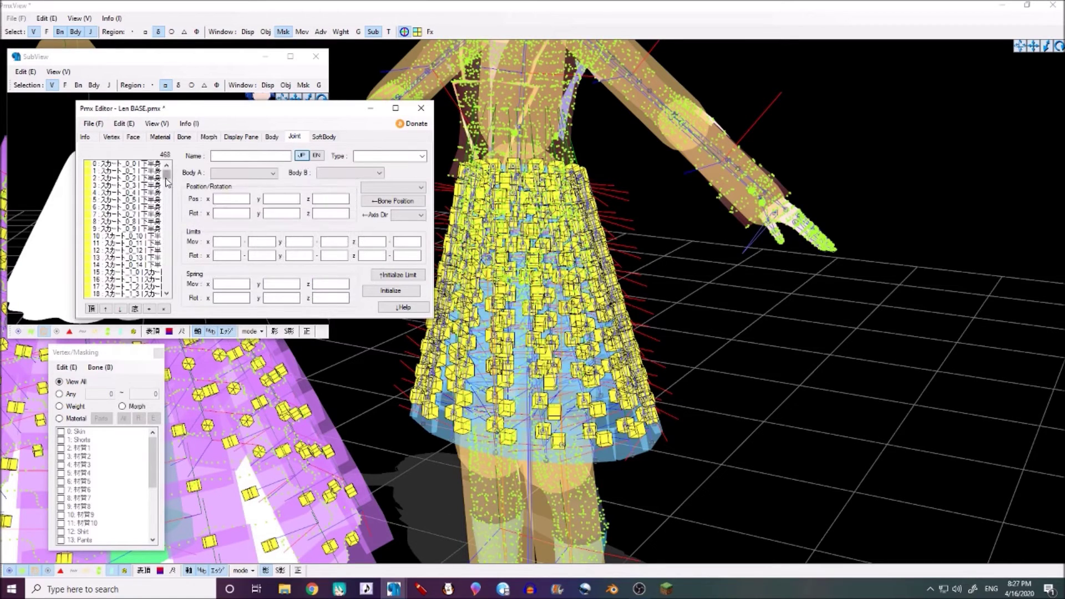
click(272, 137)
drag(167, 176, 170, 298)
click(134, 295)
scroll(132, 278, up, 1)
scroll(134, 277, up, 6)
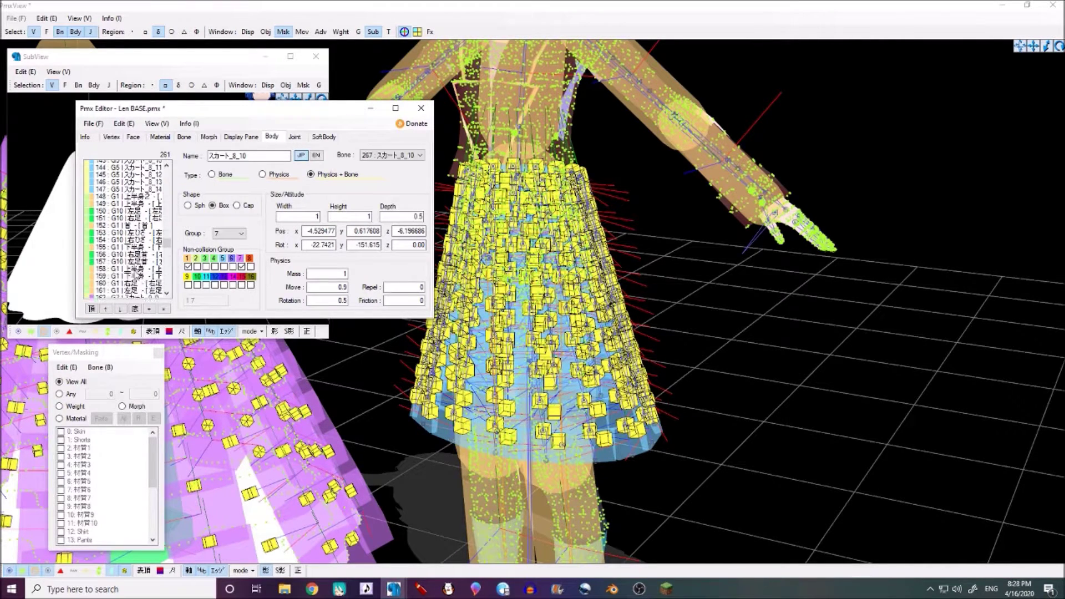
Step: Select the tail coat's skirt physics bodies from スカート_0_0 through スカート_8_14 and delete them
click(114, 209)
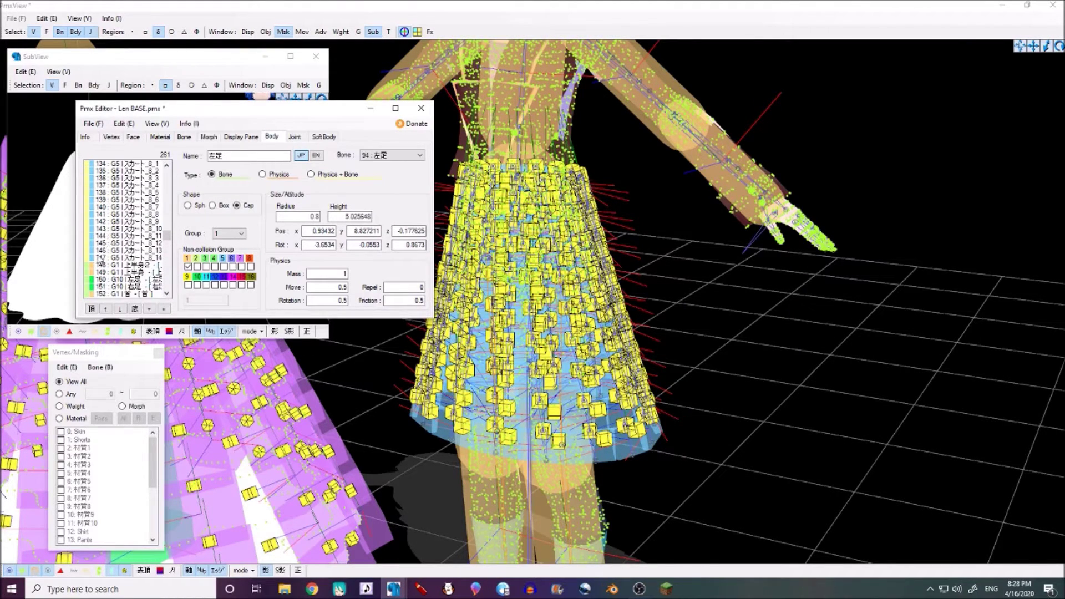
click(100, 259)
click(118, 258)
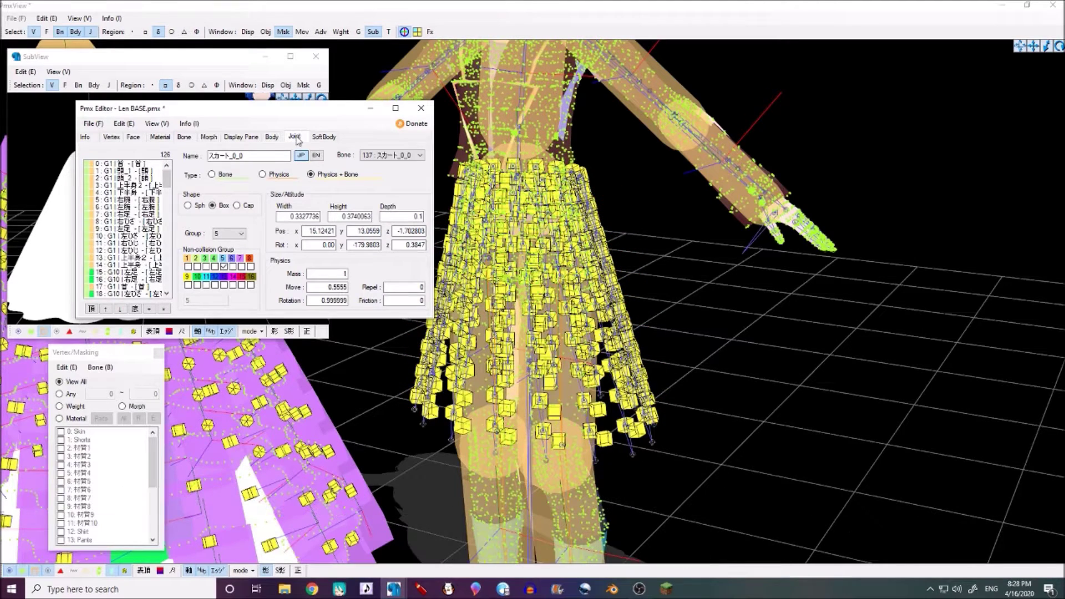
Step: Go through the joint list upward from its last entry, checking each joint's Body A and Body B for missing links
click(295, 136)
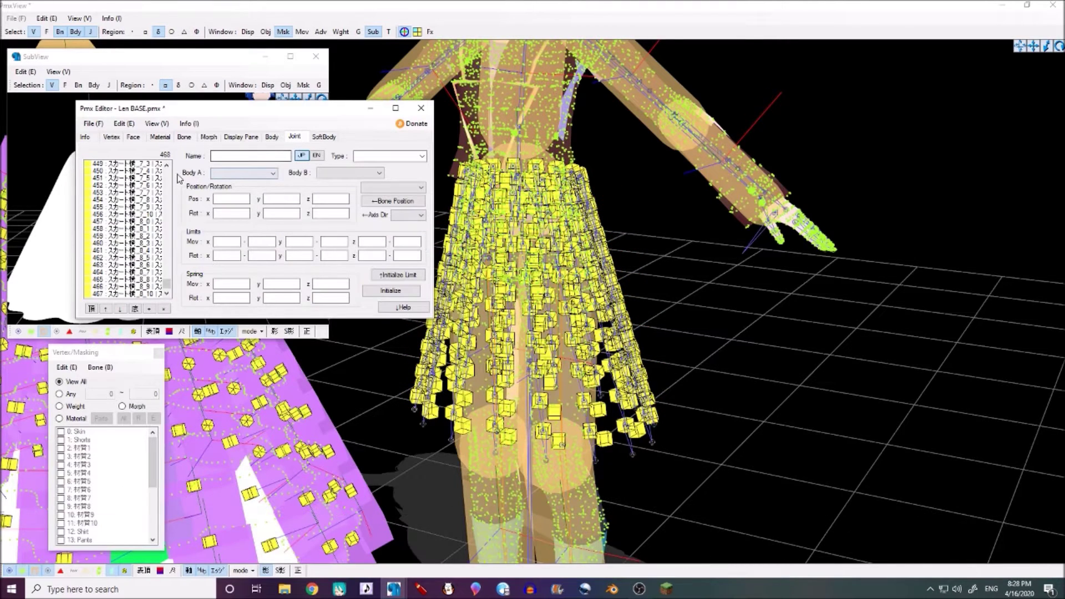
click(126, 294)
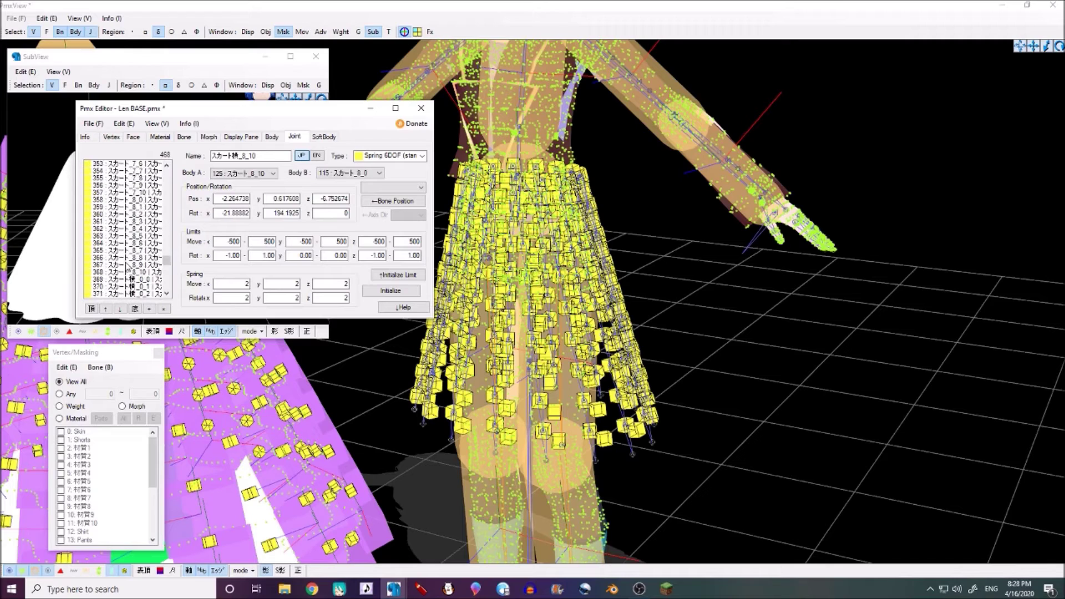
scroll(129, 269, up, 1)
click(128, 267)
key(Up)
key(Up)
key(Up)
key(Up)
key(Up)
key(Up)
key(Up)
key(Up)
key(Up)
key(Up)
key(Up)
key(Up)
key(Up)
key(Up)
key(Up)
key(Up)
key(Up)
key(Up)
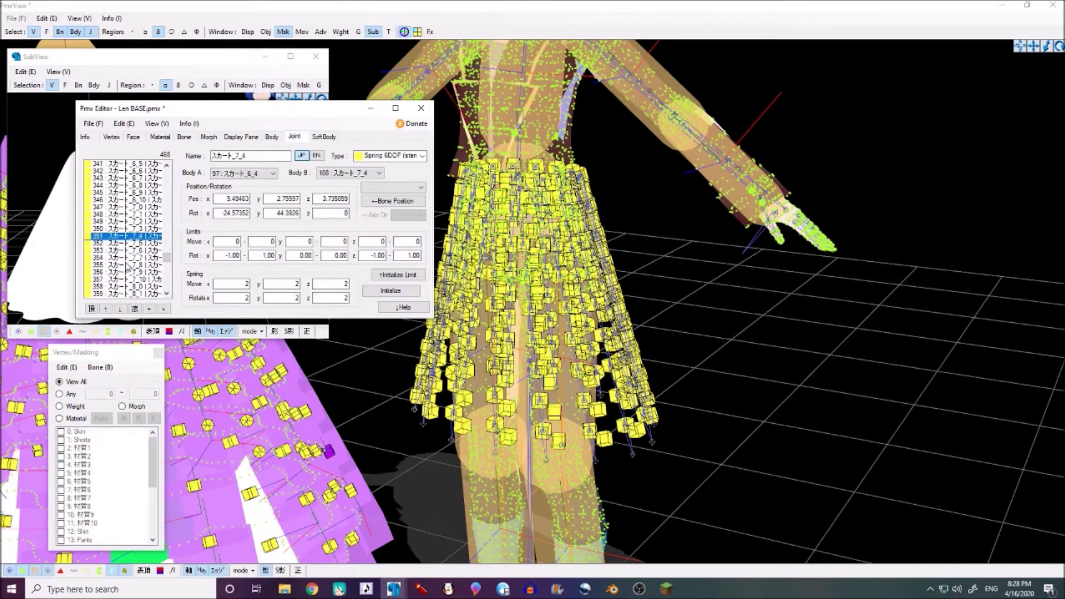
key(Up)
key(Up)
key(Up)
key(Up)
key(Up)
key(Up)
key(Up)
key(Up)
key(Up)
key(Up)
key(Up)
key(Up)
key(Up)
key(Up)
key(Up)
key(Up)
key(Up)
key(Up)
key(Up)
key(Up)
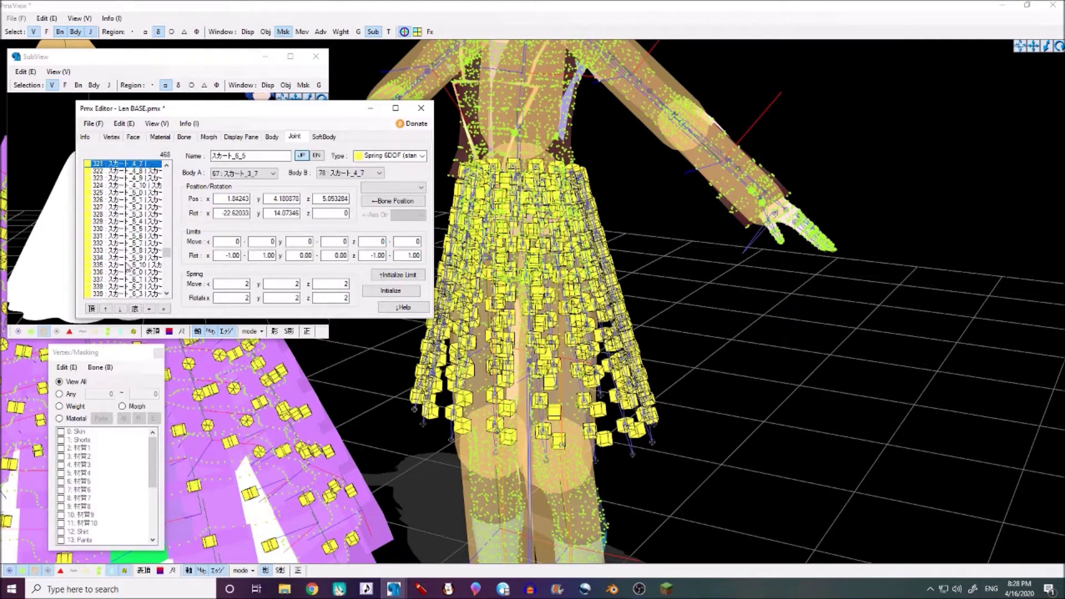
key(Up)
key(Up)
key(Up)
key(Up)
key(Up)
key(Up)
key(Up)
key(Up)
key(Up)
key(Up)
key(Up)
key(Up)
key(Up)
key(Up)
key(Up)
key(Up)
key(Up)
key(Up)
key(Up)
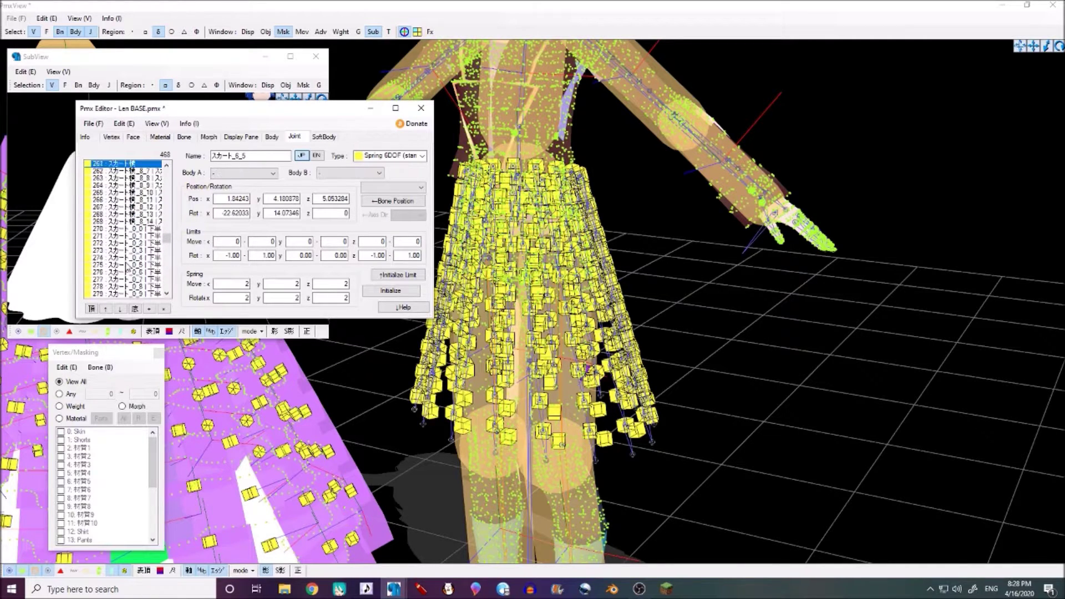
Step: Find the last tail coat joint without linked bodies, スカート横_8_14, and check its Body A and Body B fields
key(Down)
key(Down)
key(Down)
key(Down)
key(Down)
key(Down)
key(Down)
key(Down)
key(Down)
key(Down)
key(Down)
key(Down)
key(Down)
key(Down)
key(Up)
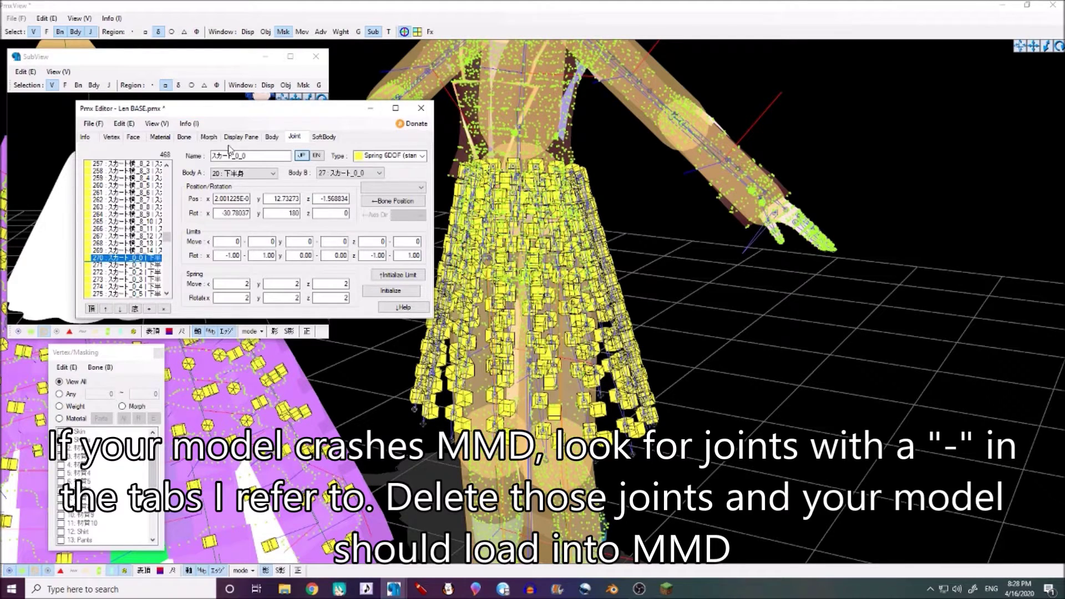
click(133, 251)
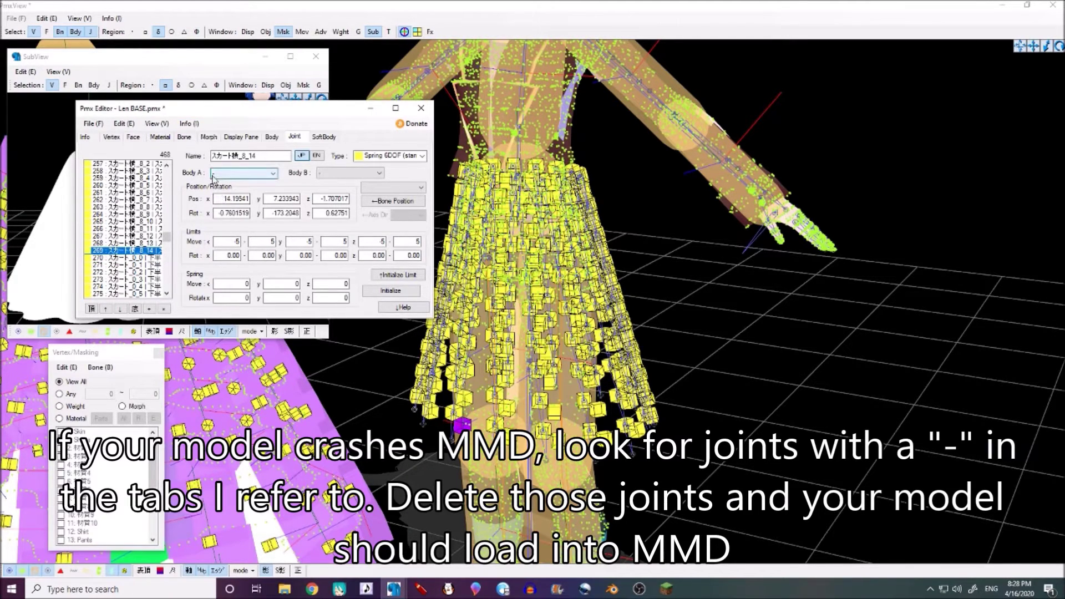
click(320, 173)
click(226, 174)
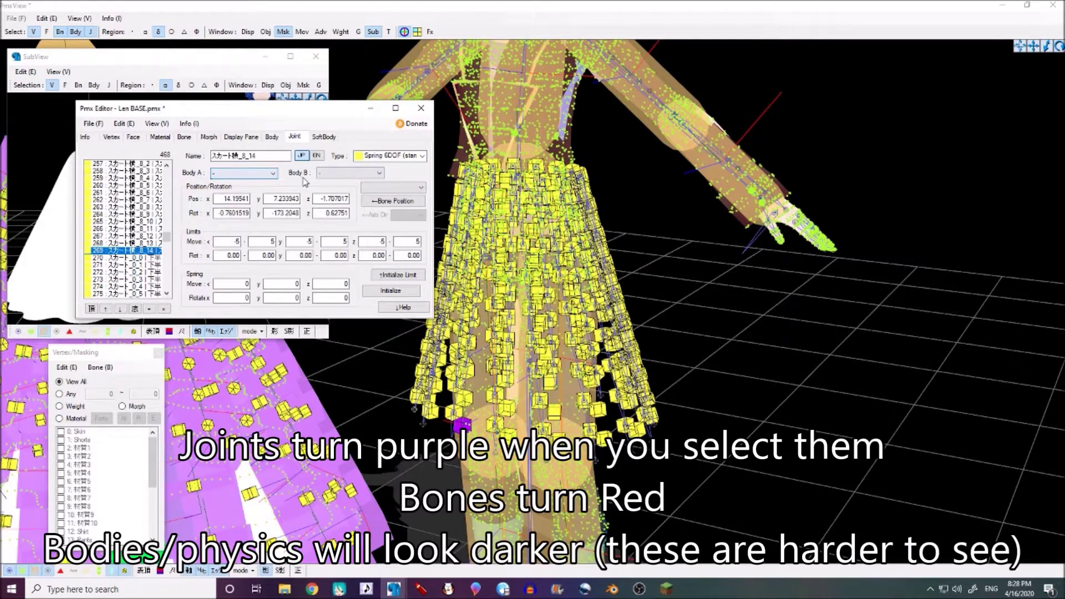
Step: Select the tail coat's unlinked side joints from スカート横_8_14 up to スカート横_0_0 in the joint list and delete them
scroll(147, 241, up, 13)
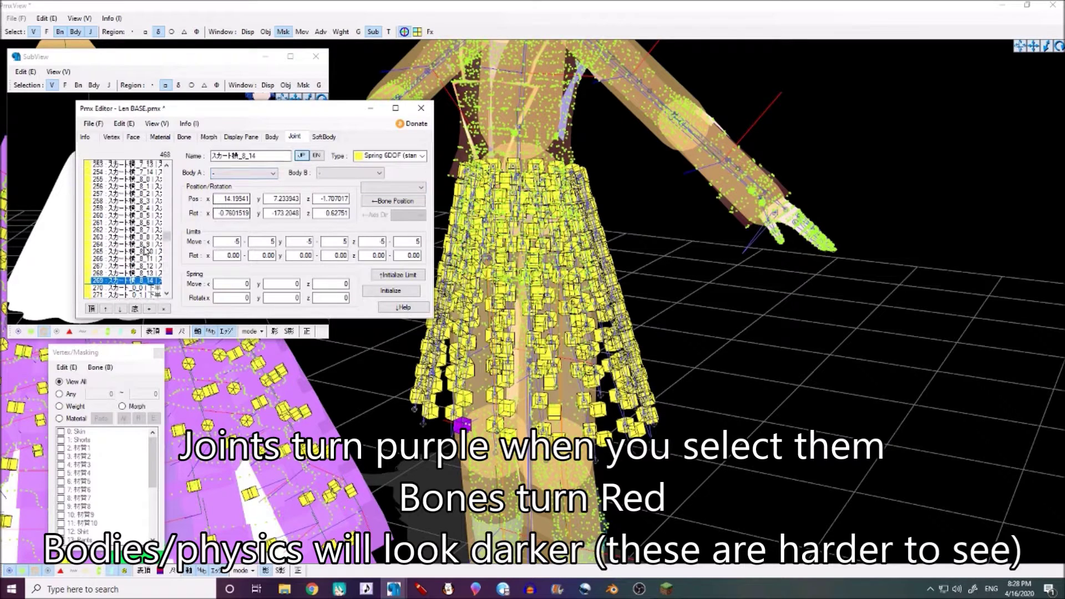
scroll(147, 241, up, 20)
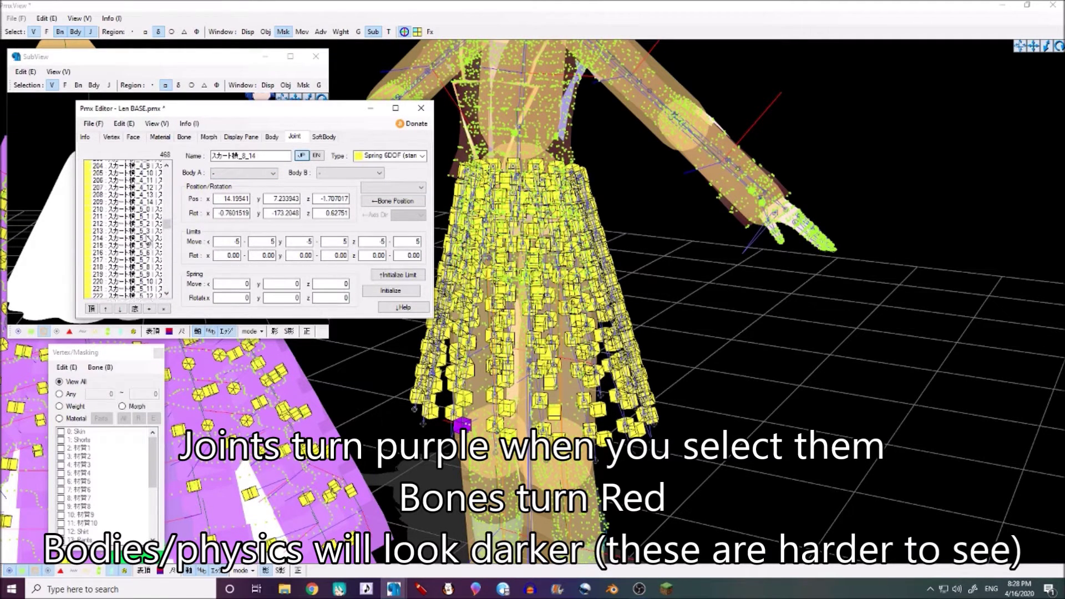
scroll(129, 212, up, 1)
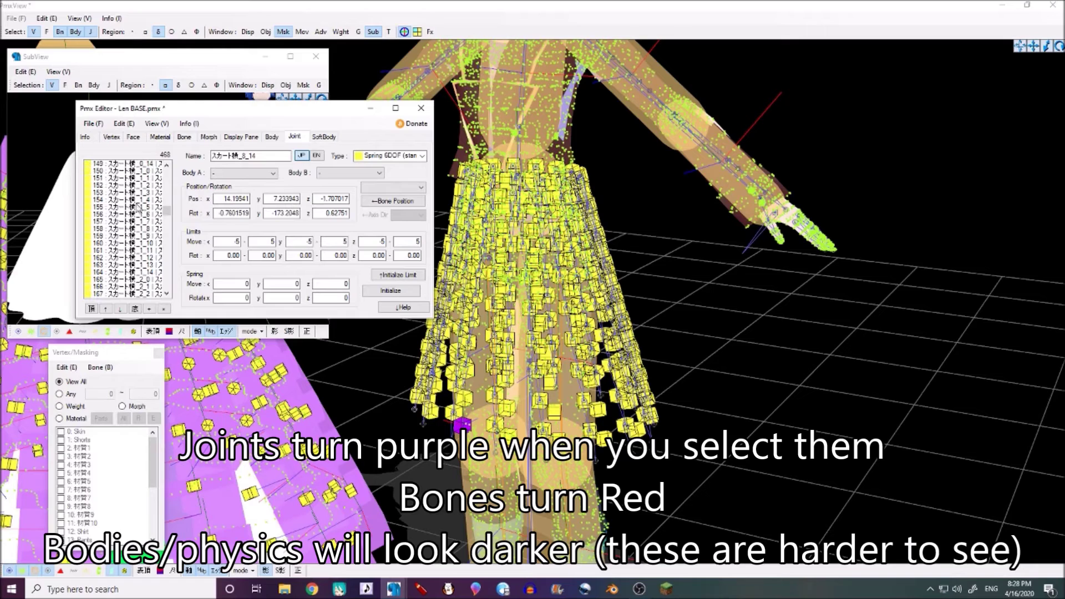
scroll(147, 221, up, 5)
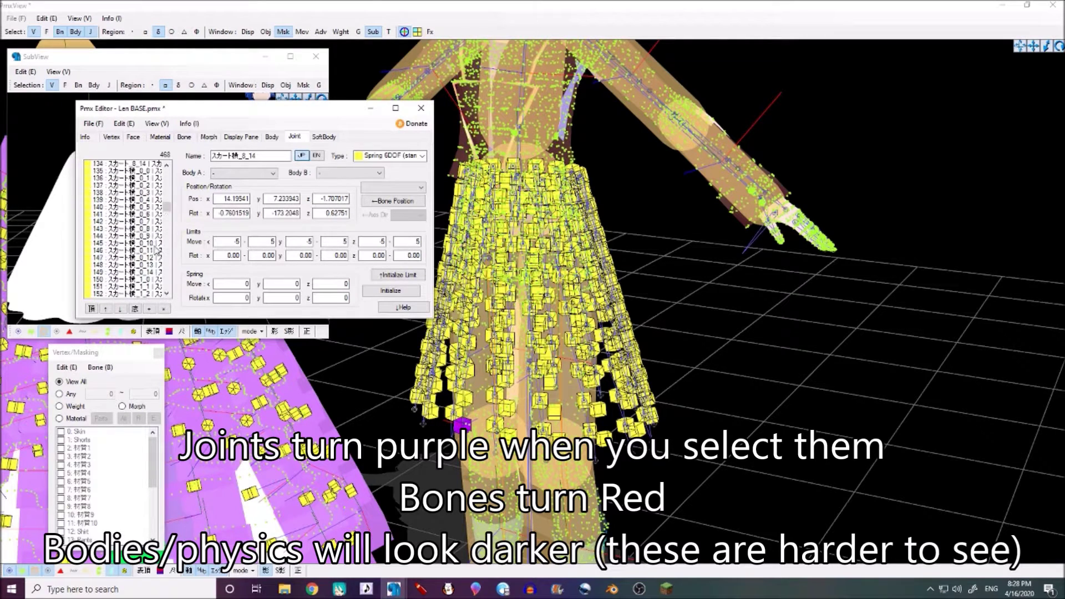
scroll(148, 218, up, 3)
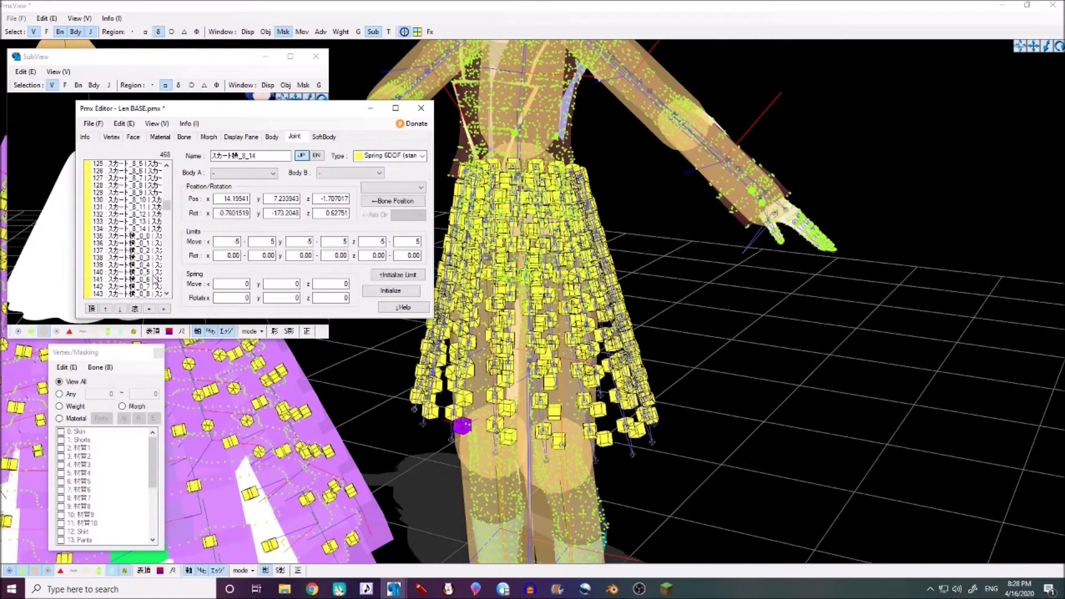
key(shift+Home)
key(Delete)
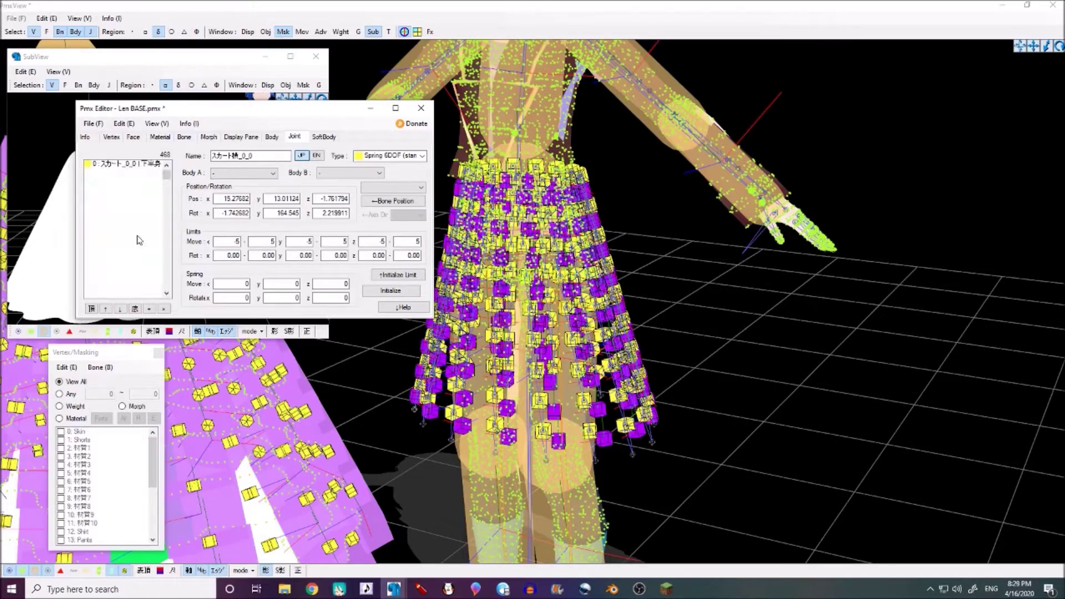
Step: Go up to the first joint, select the tail coat's unlinked joints from スカート_0_0 through スカート_8_14 and delete them
scroll(514, 230, down, 2)
mouse_move(638, 269)
right_down()
mouse_move(533, 217)
mouse_move(647, 257)
right_up()
click(431, 508)
mouse_move(395, 588)
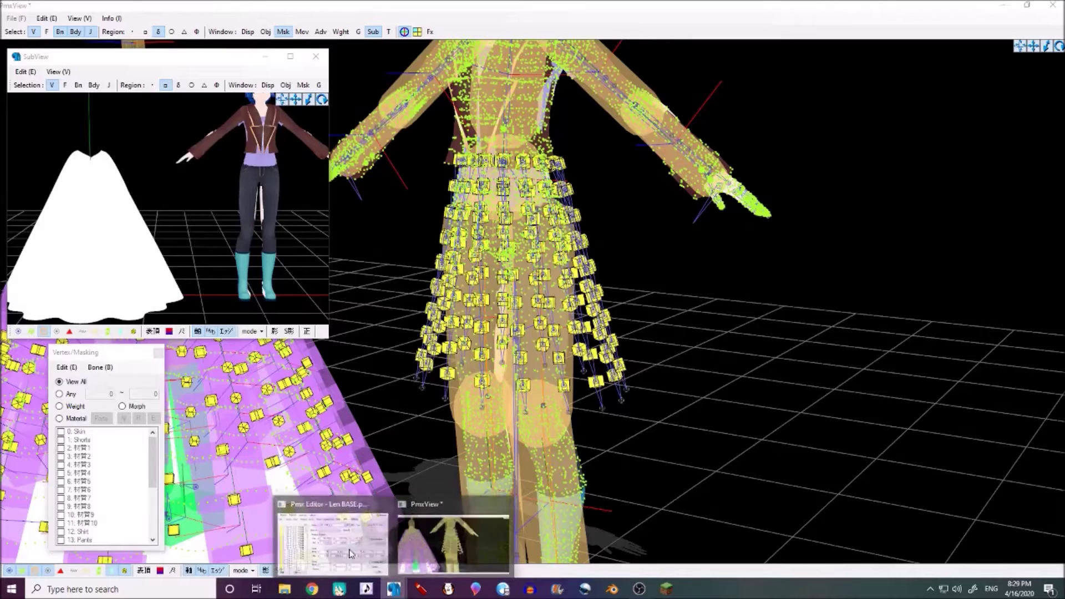
click(333, 538)
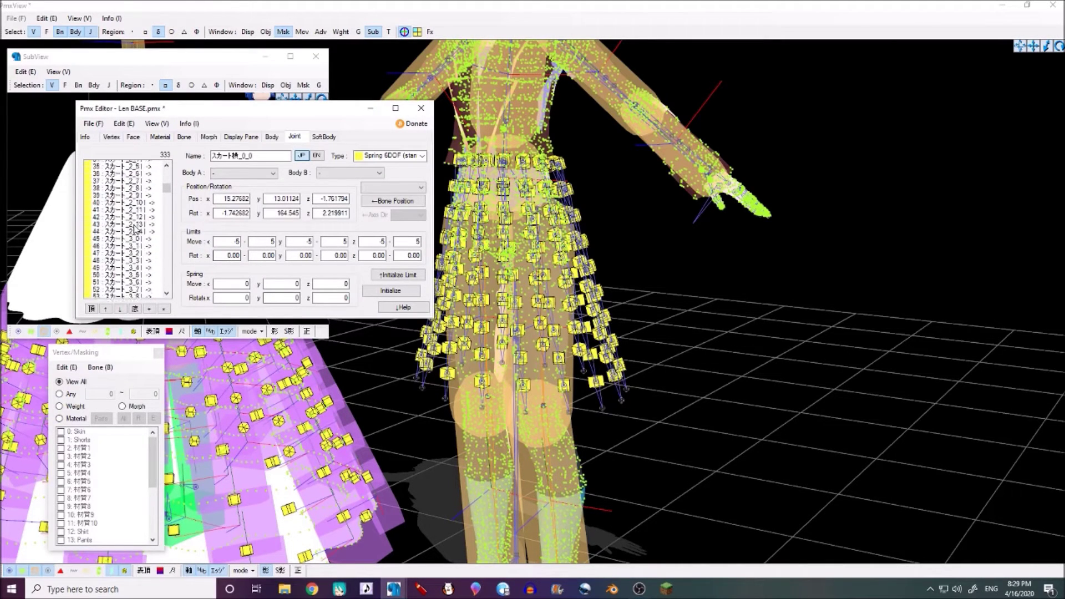
click(134, 212)
key(Up)
key(Up)
key(Up)
key(Up)
key(Up)
key(Up)
key(Up)
key(Up)
key(Up)
key(Up)
key(Up)
key(Up)
key(Up)
key(Up)
key(Up)
key(Up)
key(Up)
key(Up)
key(Up)
key(Up)
key(Up)
key(Up)
key(Up)
key(Up)
key(Up)
key(Up)
key(Up)
key(Up)
key(Up)
key(Up)
key(Up)
key(Up)
key(Up)
key(Up)
key(Up)
key(Up)
key(Up)
key(Up)
key(Up)
key(Up)
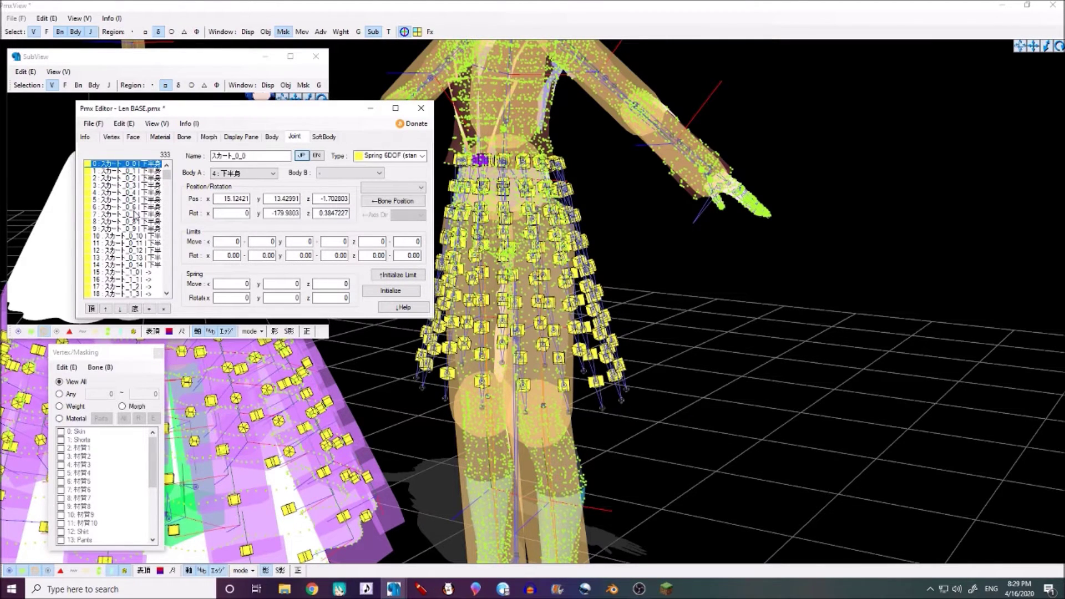
scroll(135, 213, down, 20)
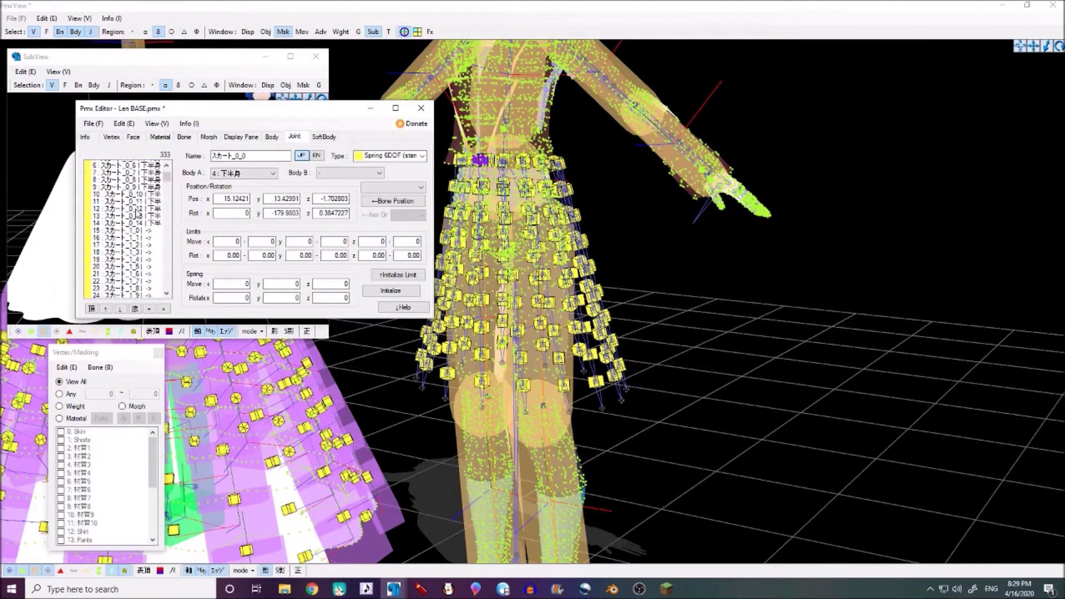
scroll(135, 214, down, 16)
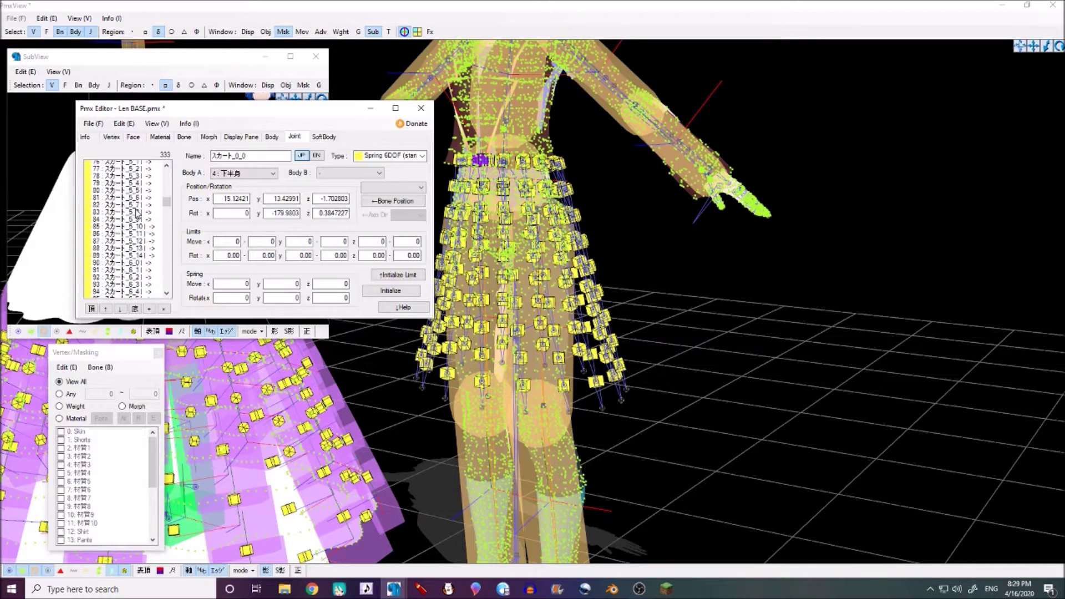
scroll(121, 237, down, 8)
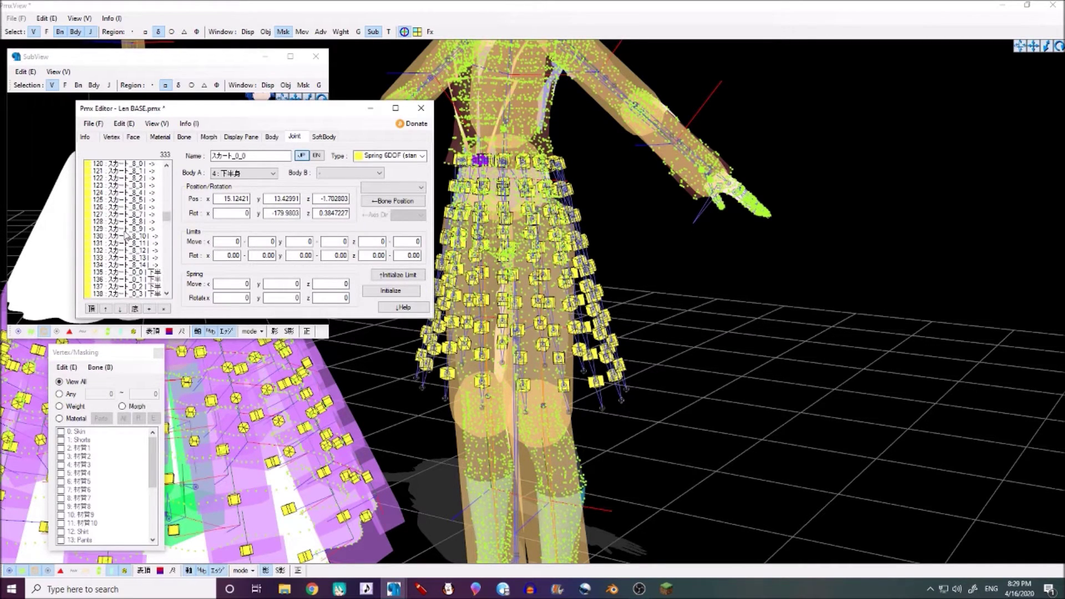
scroll(136, 211, up, 3)
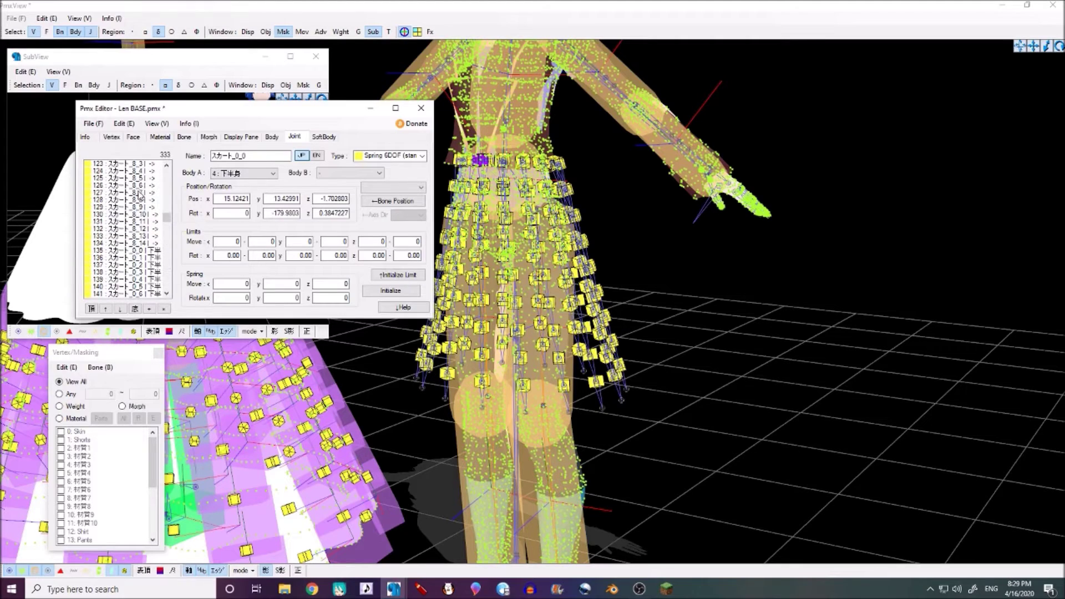
shift+click(131, 243)
key(Delete)
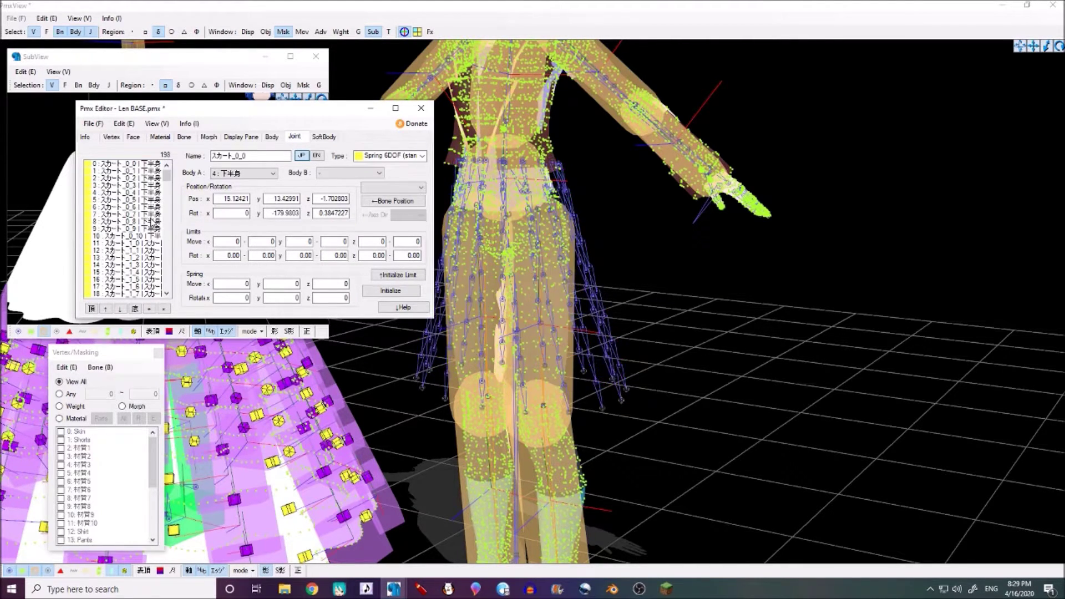
Step: Examine the remaining joints on the dress skirt and the tail coat's leftover bones around the character's legs
click(113, 164)
middle_drag(278, 388, 471, 389)
scroll(471, 388, down, 2)
mouse_move(472, 388)
right_down()
mouse_move(474, 407)
mouse_move(480, 383)
mouse_move(471, 409)
right_up()
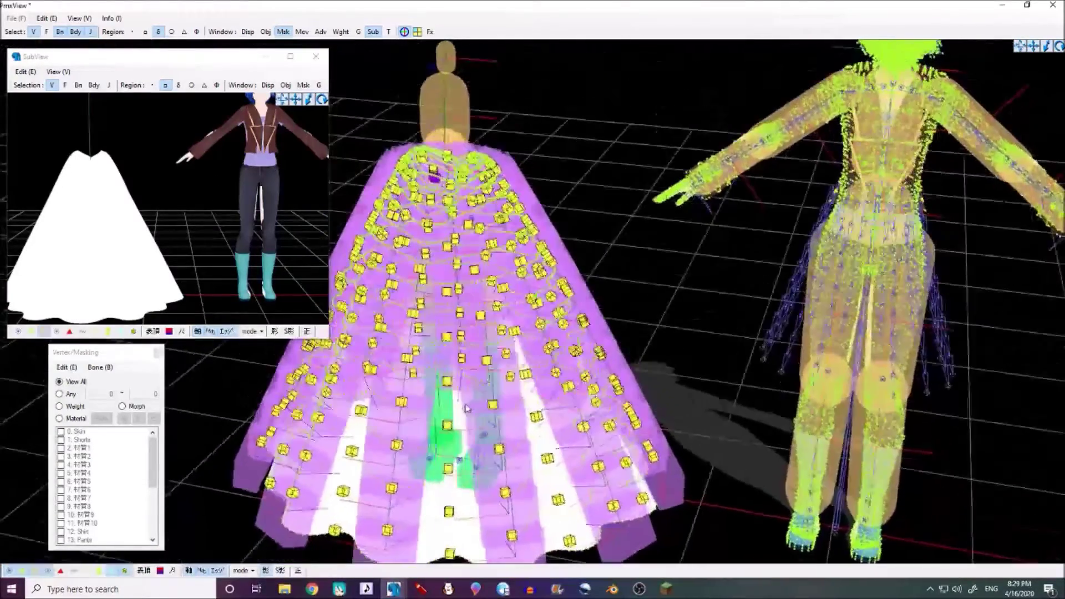
middle_drag(670, 291, 597, 284)
scroll(658, 274, up, 3)
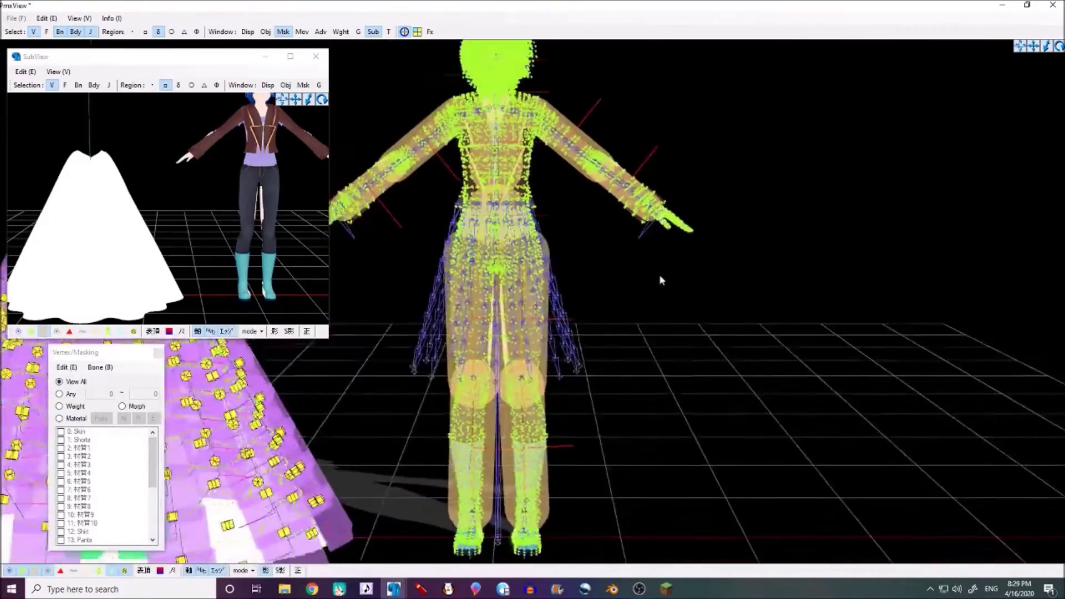
scroll(655, 269, up, 3)
right_drag(613, 311, 611, 324)
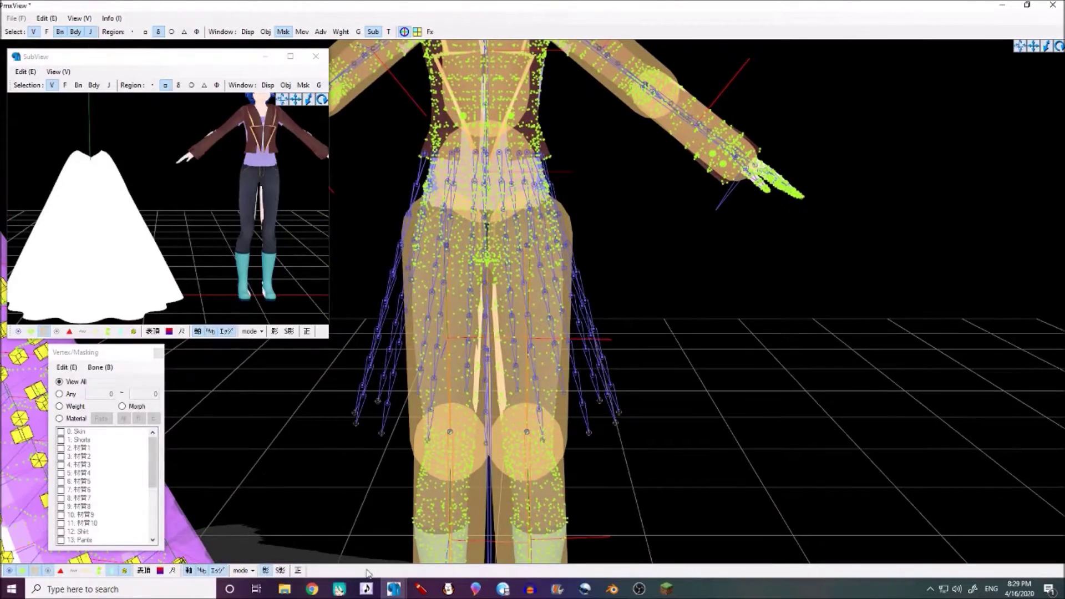
Step: Pick some of the tail coat's leftover bones in the model view to locate their entries in the bone list
mouse_move(393, 589)
click(325, 517)
key(ctrl+shift+Tab)
key(ctrl+shift+Tab)
key(ctrl+shift+Tab)
key(ctrl+shift+Tab)
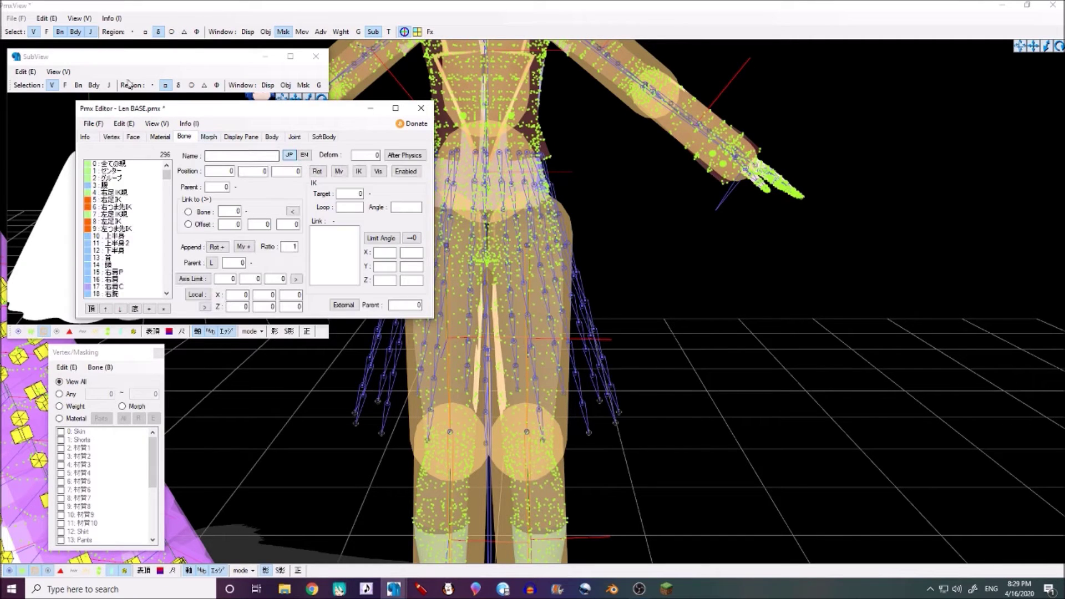
click(651, 305)
click(606, 432)
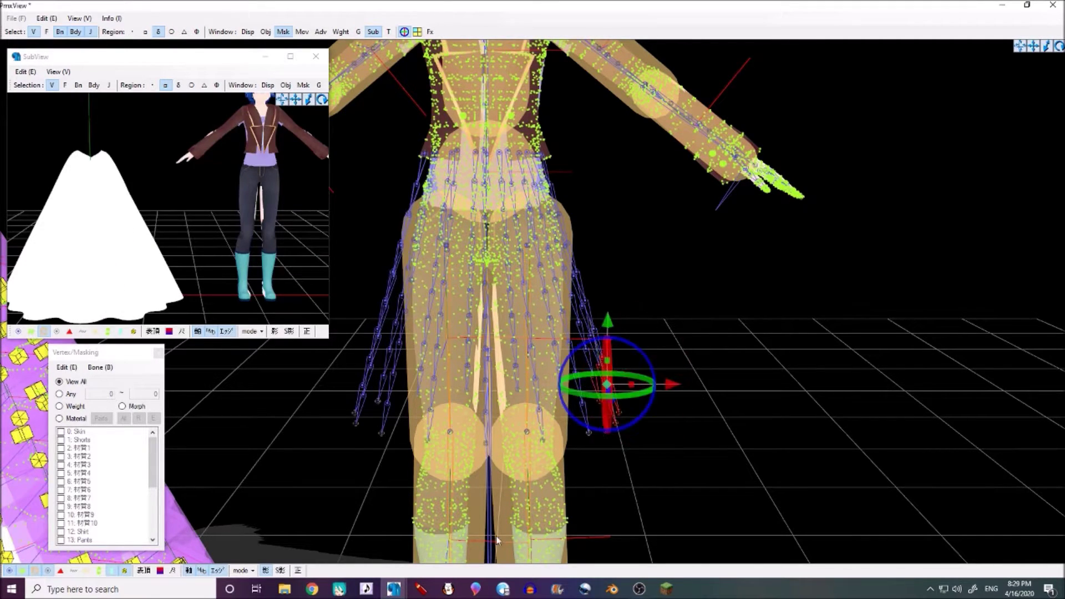
mouse_move(394, 589)
click(332, 535)
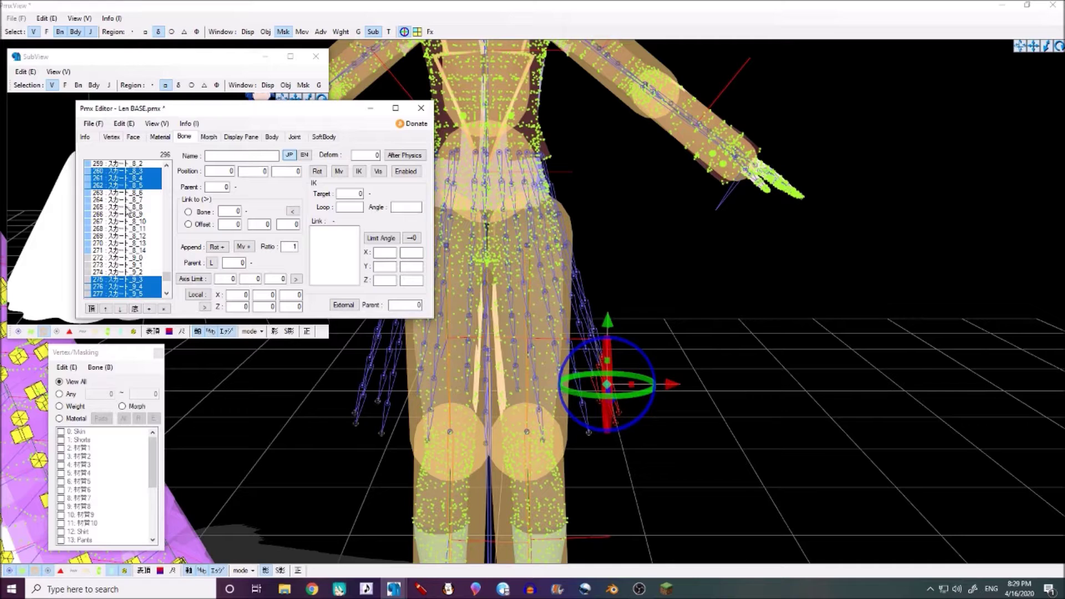
Step: Select the tail coat's run of skirt bones in the bone list, from スカート_9_14 upward
scroll(127, 210, down, 5)
click(126, 250)
scroll(131, 222, up, 17)
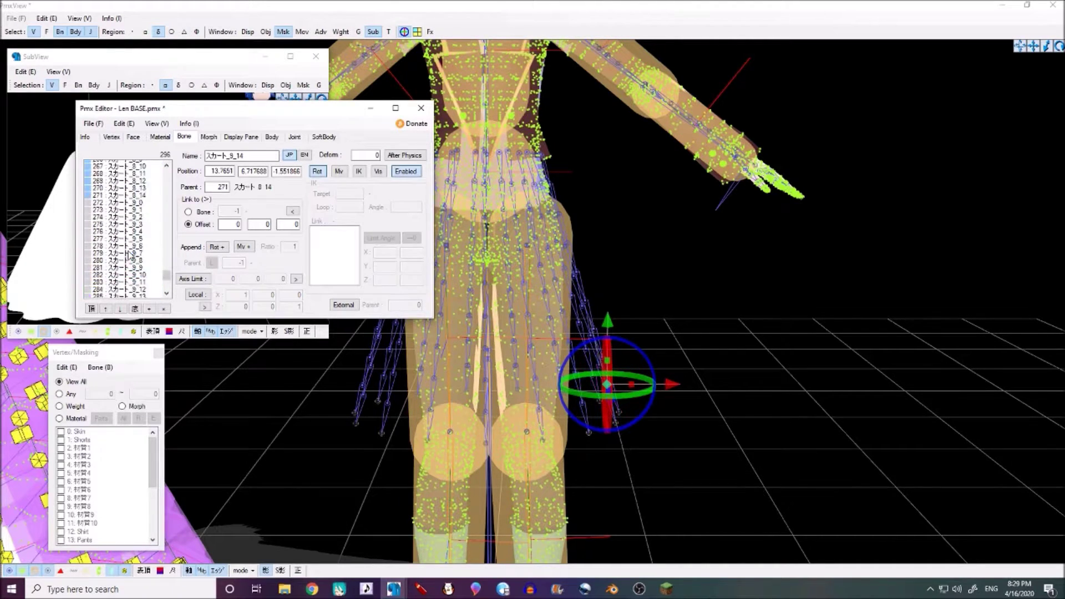
scroll(132, 216, up, 7)
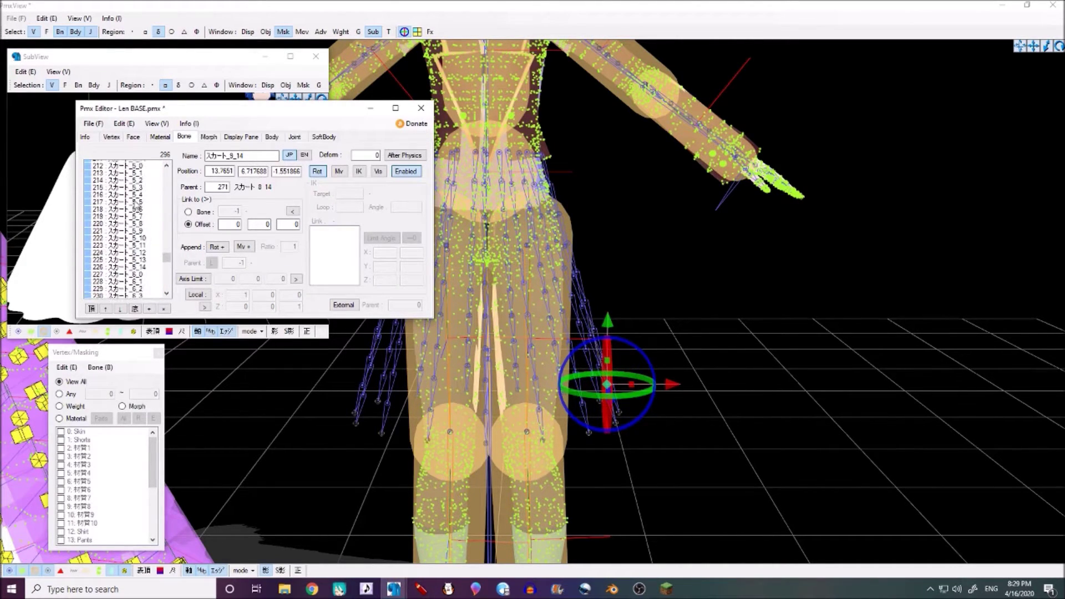
scroll(137, 205, up, 13)
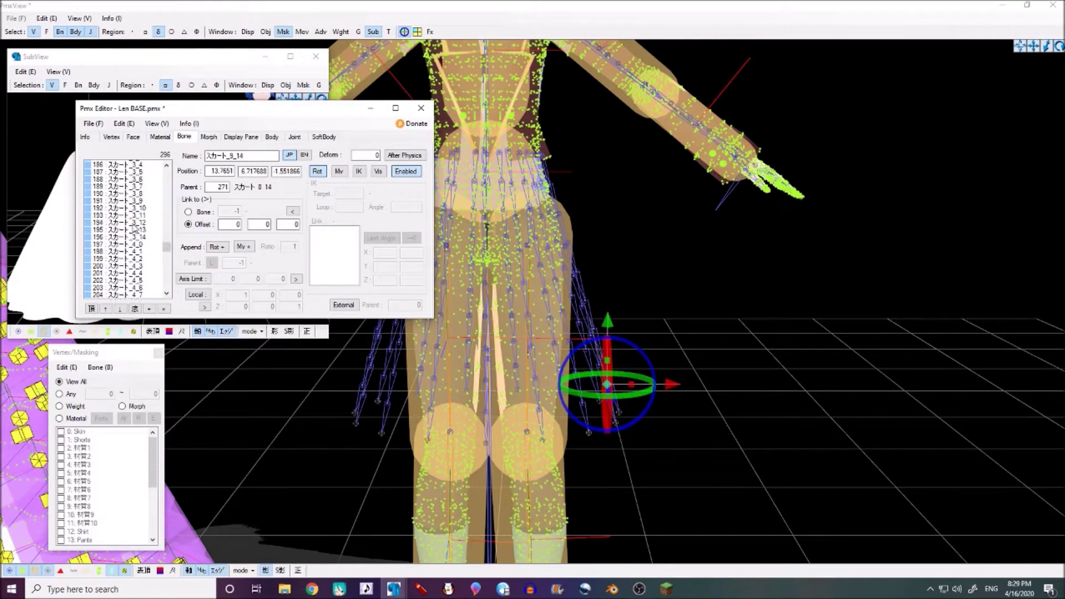
scroll(133, 241, up, 11)
scroll(139, 258, up, 2)
shift+click(135, 238)
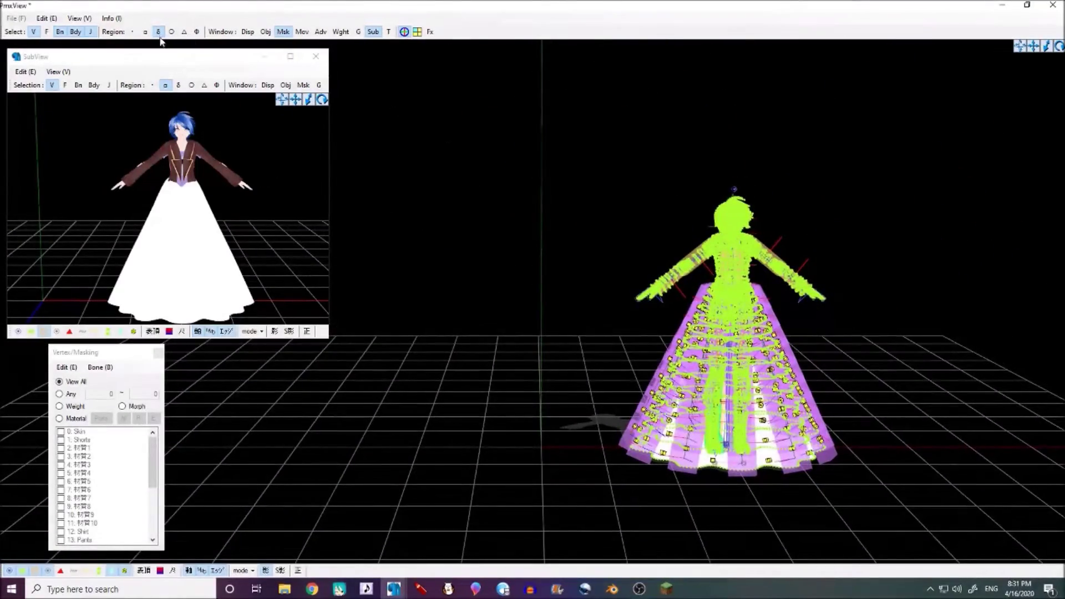
Step: Switch to the rectangular selection region and check every material in the masking list
click(147, 32)
scroll(97, 171, down, 1)
mouse_move(118, 167)
middle_down()
mouse_move(95, 162)
mouse_move(115, 168)
middle_up()
drag(495, 132, 971, 545)
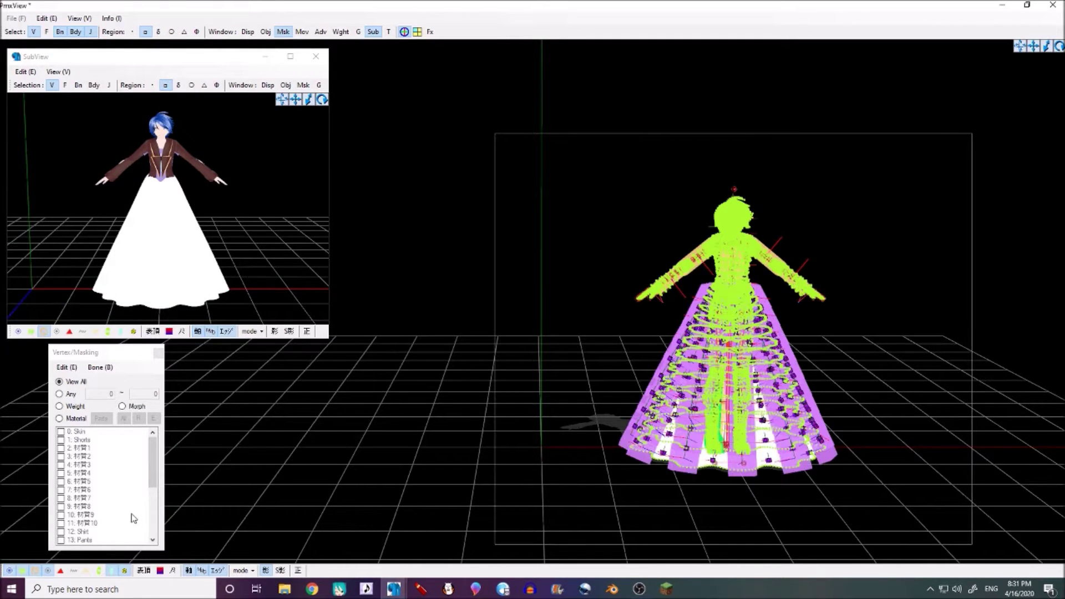
click(72, 418)
right_click(65, 439)
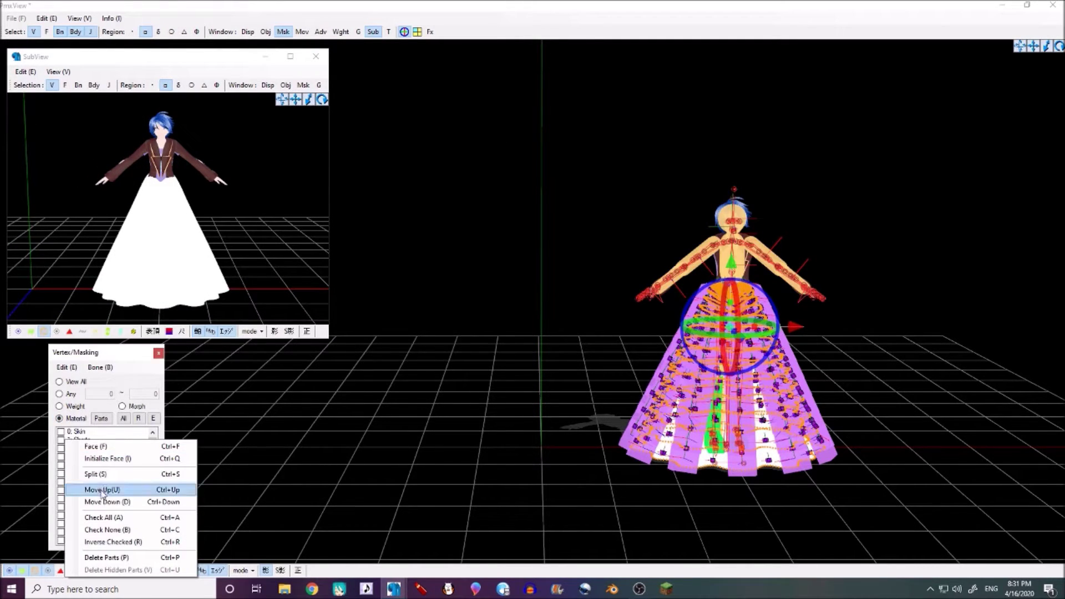
click(107, 517)
Step: Select the whole dressed character with its bones, bodies and joints, move it along X to the grid's center axis and deselect it
drag(504, 136, 917, 543)
drag(796, 328, 608, 309)
scroll(753, 332, up, 5)
scroll(747, 331, down, 2)
scroll(641, 309, down, 1)
click(677, 314)
scroll(571, 354, up, 1)
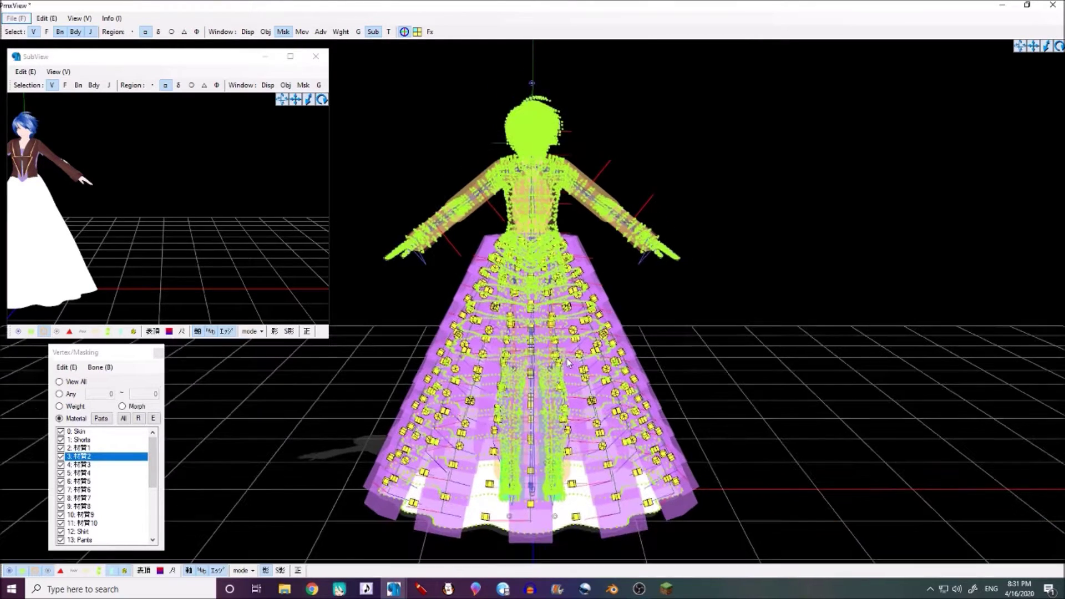
Step: Save the combined model as a new PMX file named Doctor in the Doctor folder
mouse_move(394, 589)
click(340, 538)
click(93, 123)
click(113, 165)
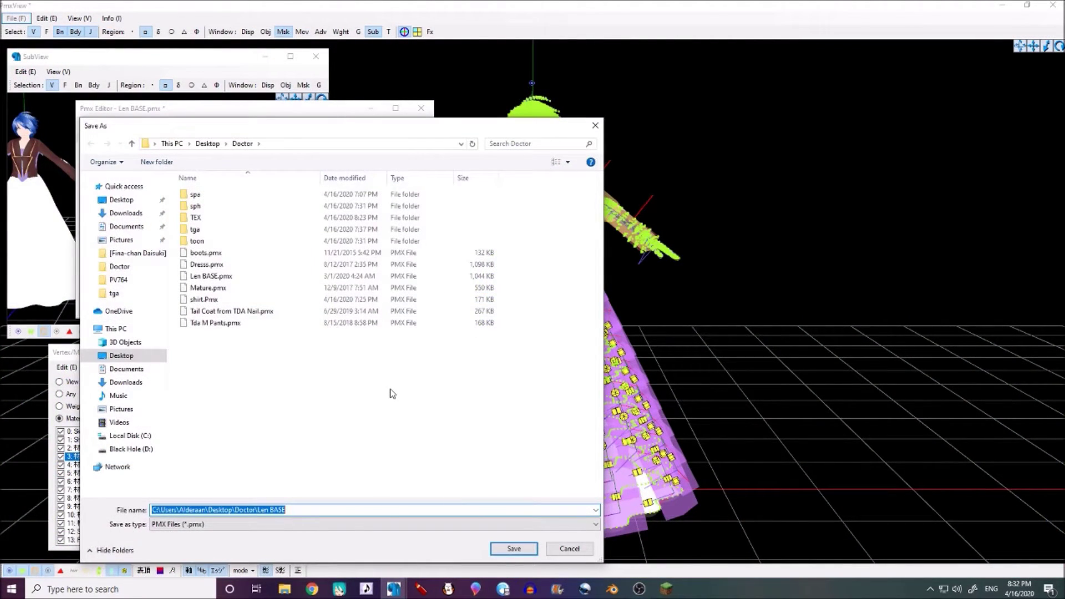
text(Dc)
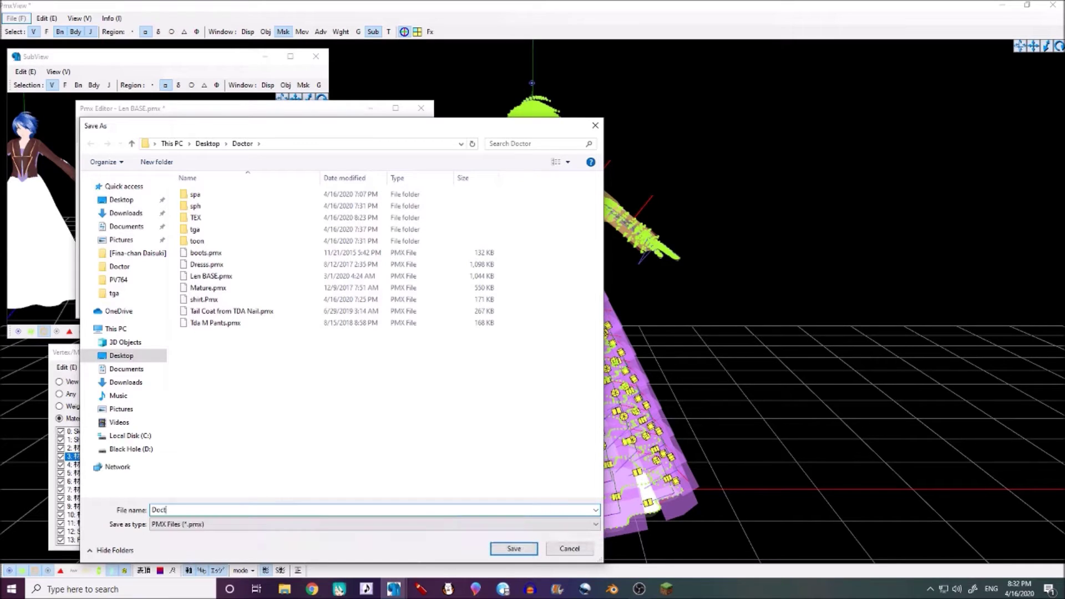
key(Return)
Step: Check the saved model's location by browsing from the Desktop into the Doctor folder, and leave without saving again
click(94, 123)
click(114, 164)
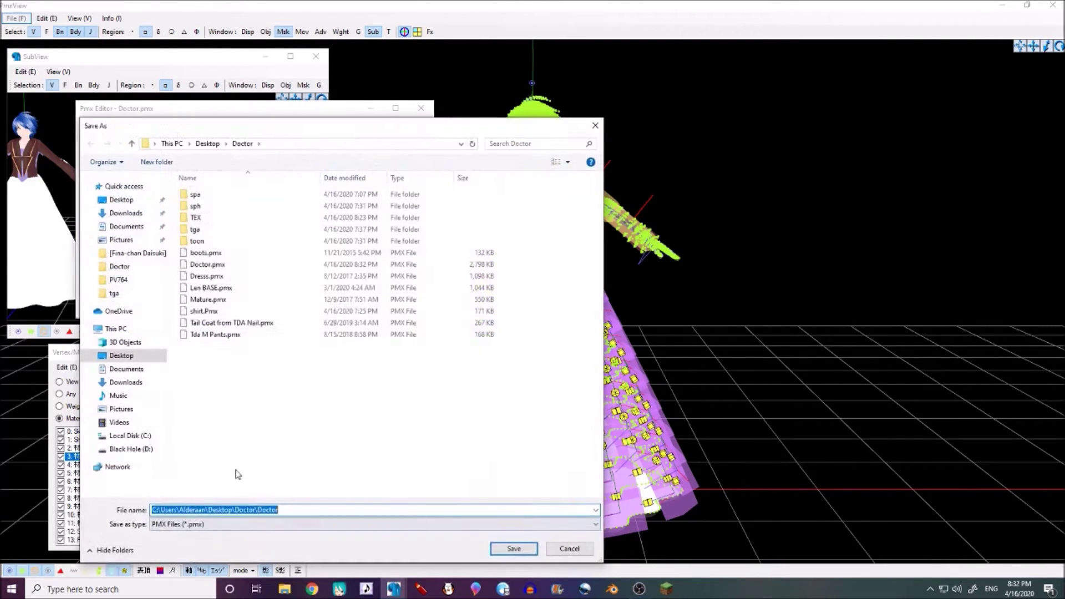
click(233, 361)
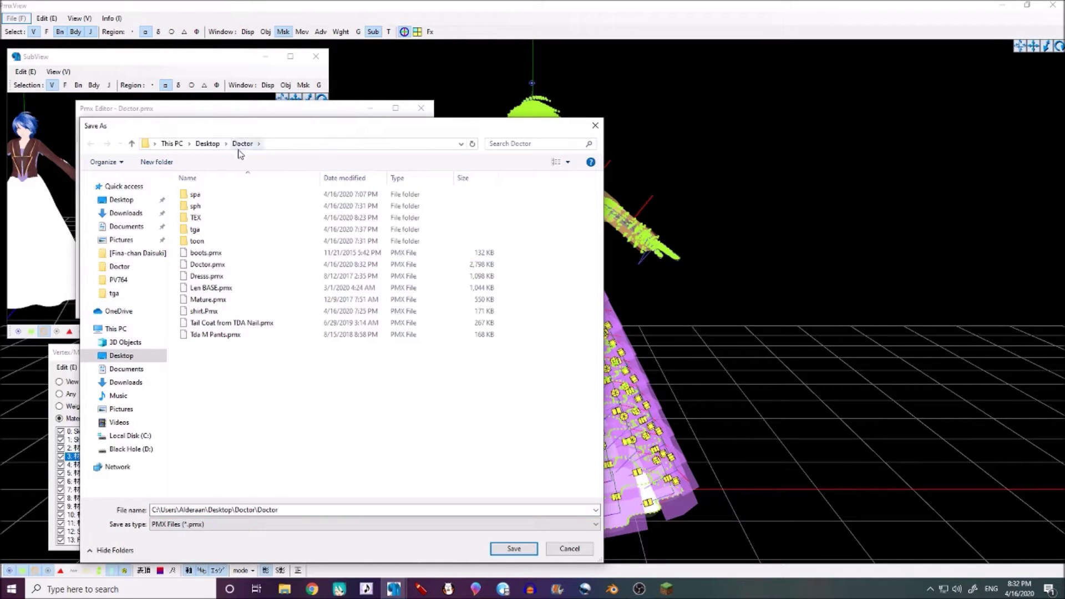
click(206, 145)
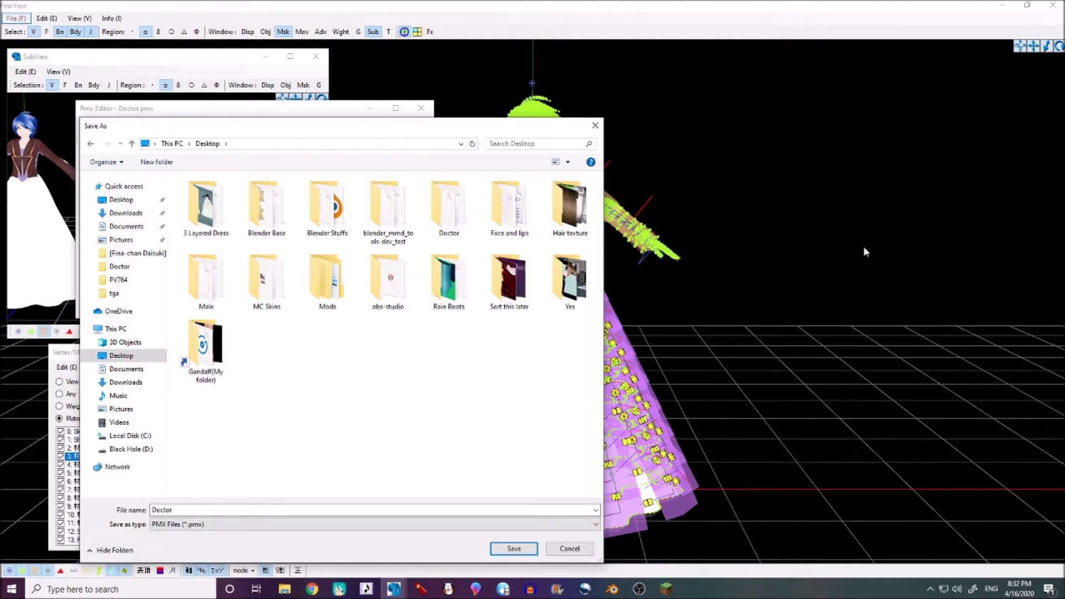
double_click(461, 207)
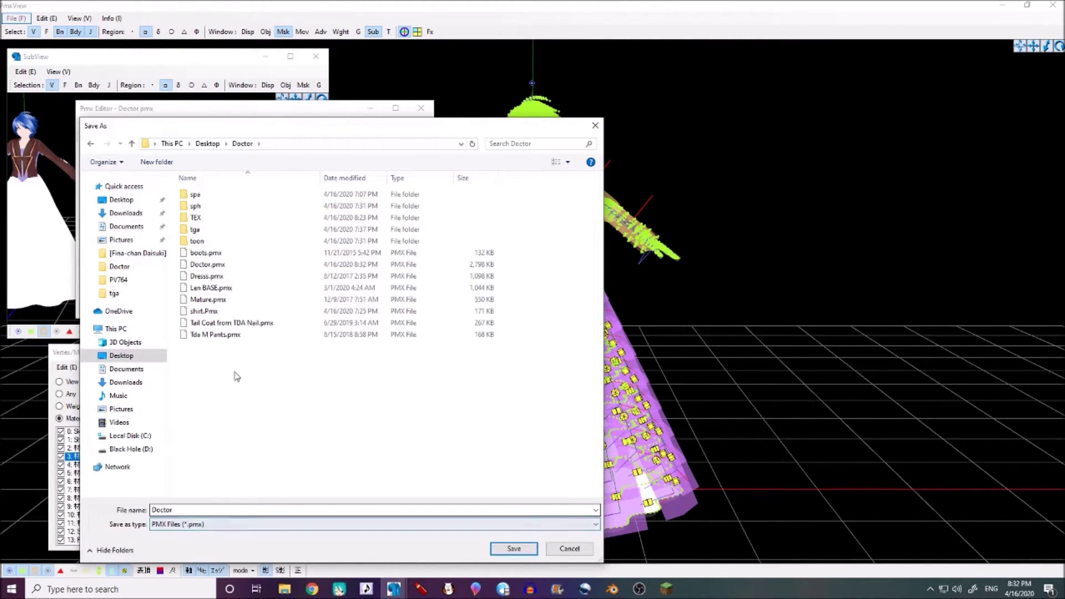
click(570, 548)
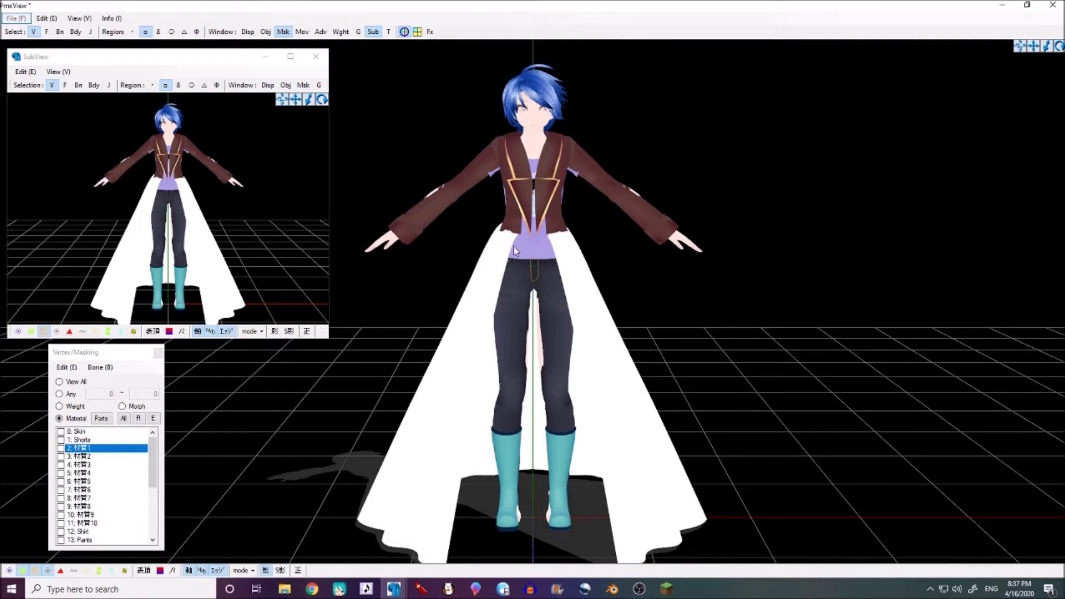
Step: Examine the front of the character up close, from the jacket up to the face and eyes
scroll(495, 196, up, 8)
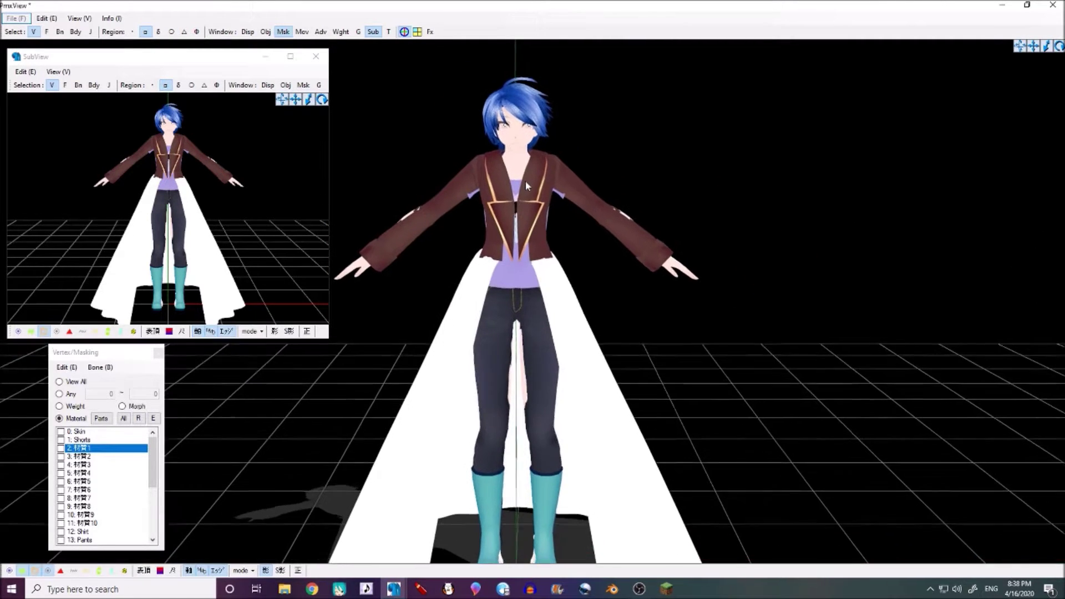
scroll(483, 263, up, 4)
middle_drag(483, 264, 495, 278)
scroll(496, 278, down, 3)
scroll(544, 370, up, 5)
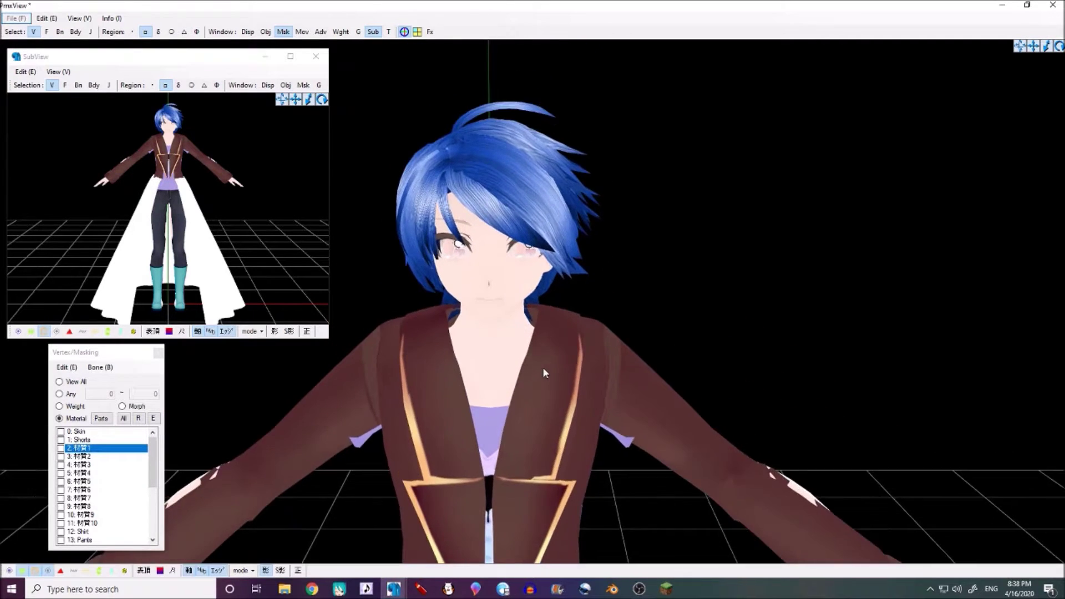
scroll(552, 370, down, 2)
scroll(525, 447, up, 2)
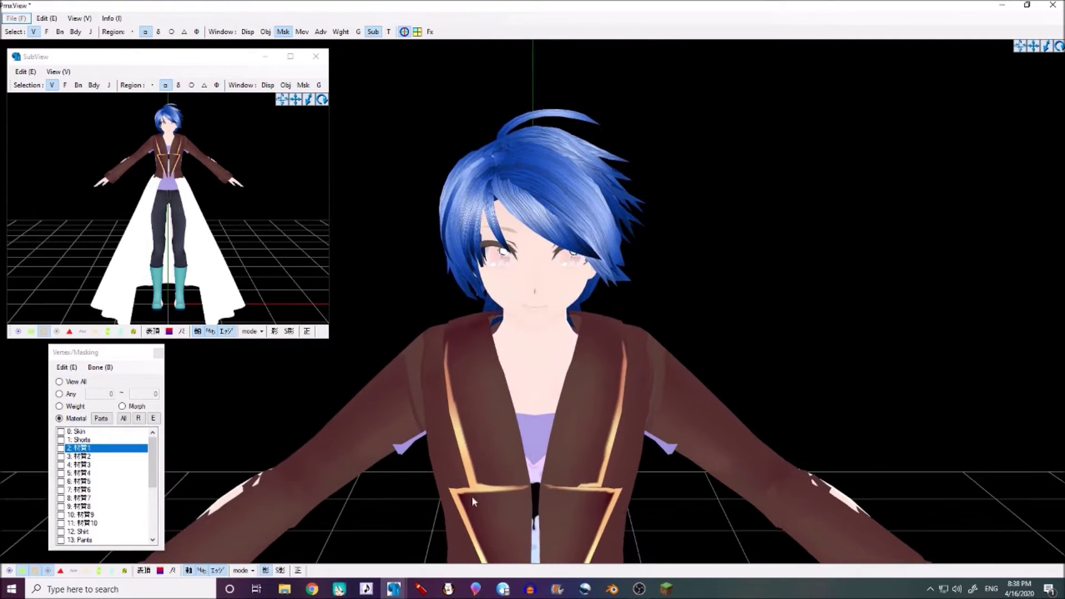
scroll(460, 199, up, 3)
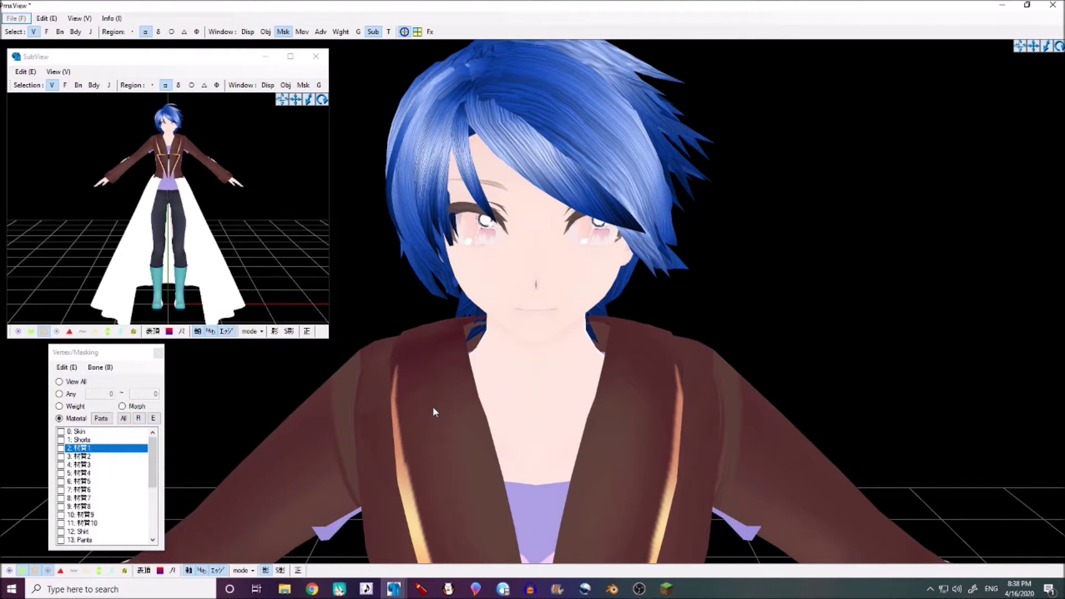
scroll(501, 357, up, 5)
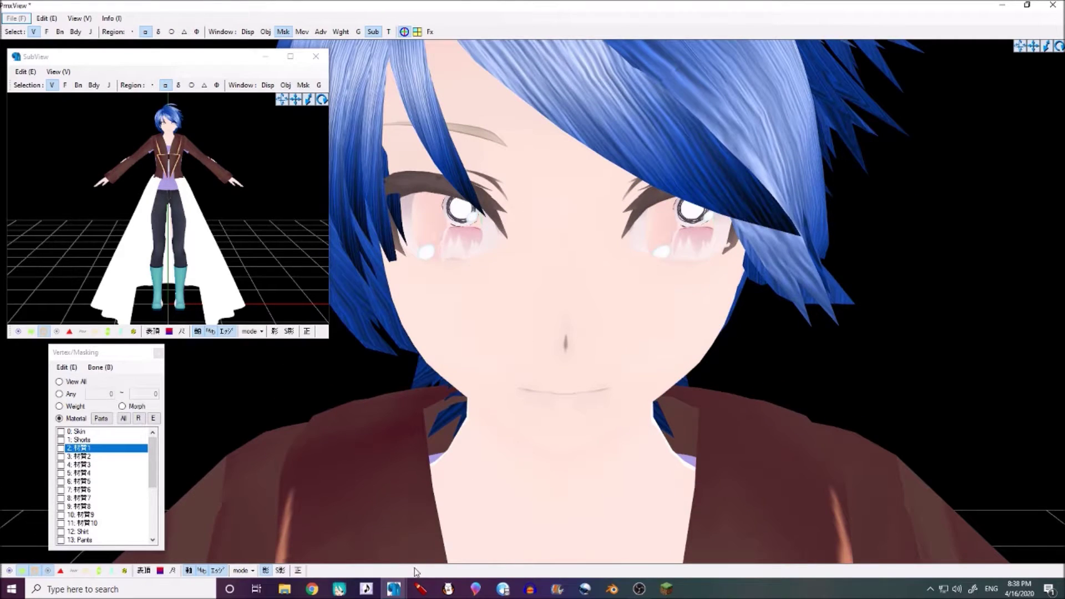
Step: Check the face materials one at a time in the masking list, ending with only the eyelash material 材質3 checked
mouse_move(393, 588)
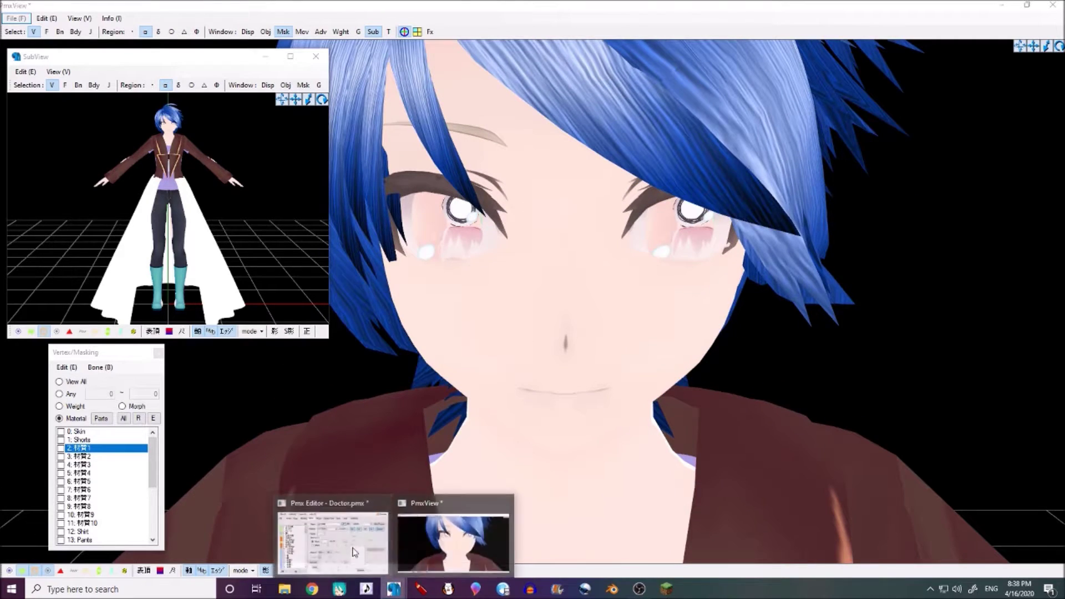
click(308, 541)
click(82, 456)
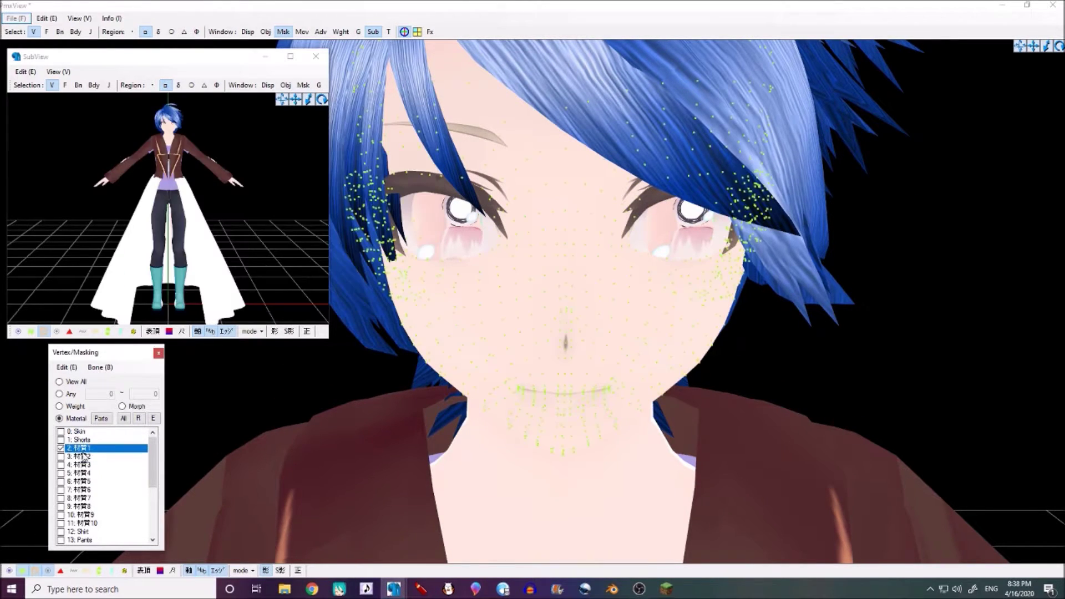
click(83, 465)
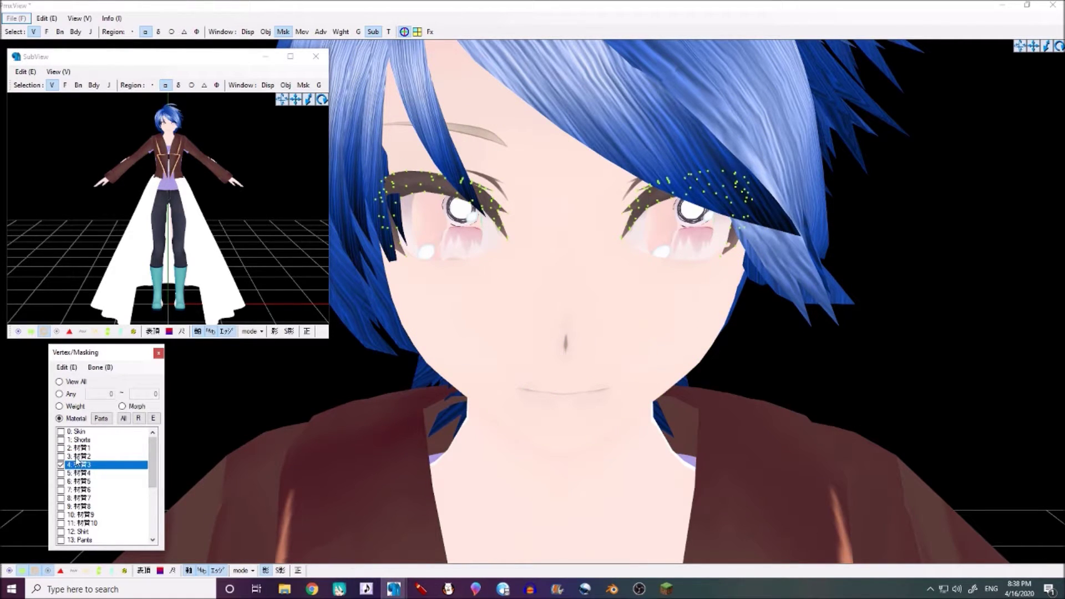
Step: Set the diffuse and ambient colors of the eyelash material 材質3 to black
click(333, 536)
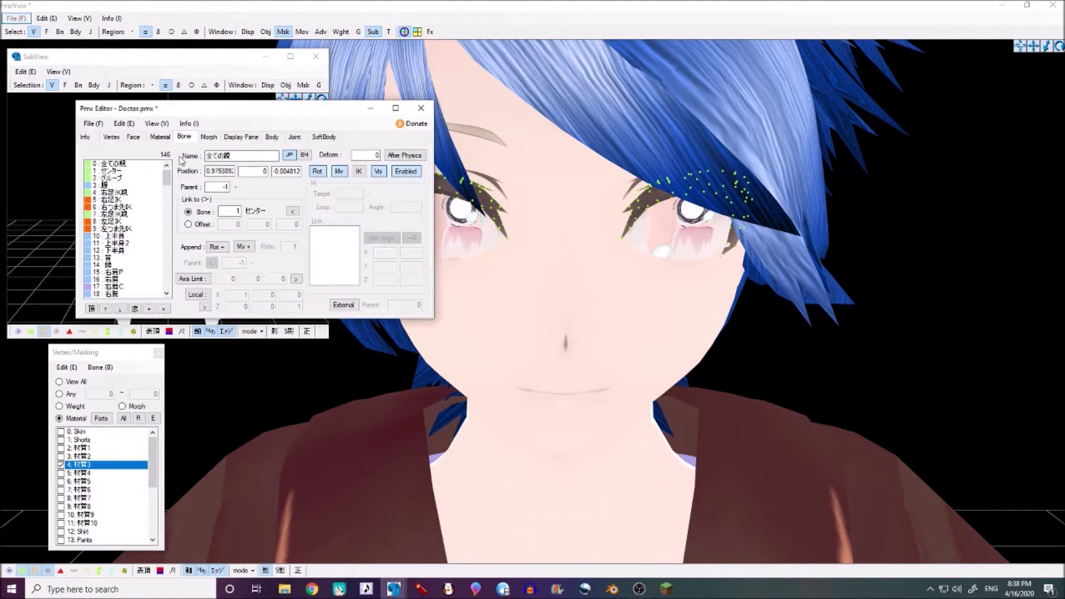
click(157, 137)
click(150, 192)
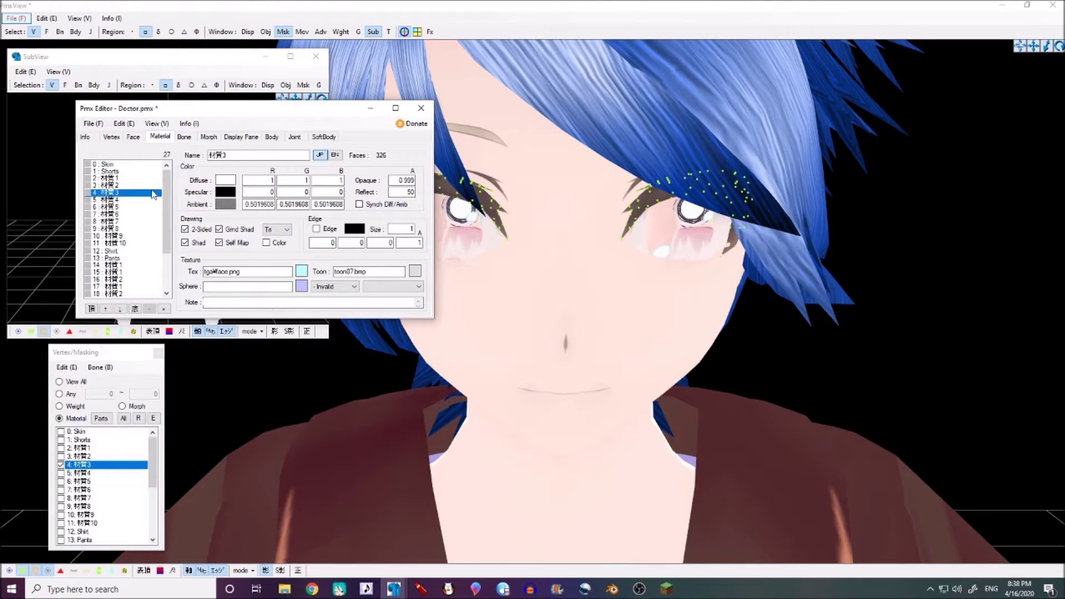
click(223, 181)
click(419, 227)
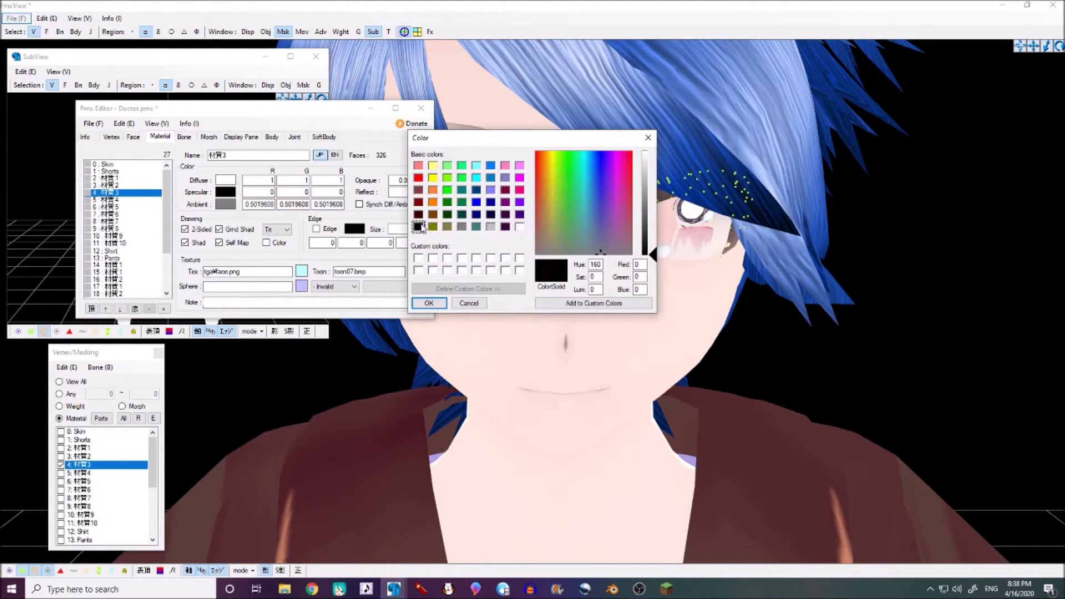
click(426, 304)
click(225, 204)
click(418, 226)
click(428, 304)
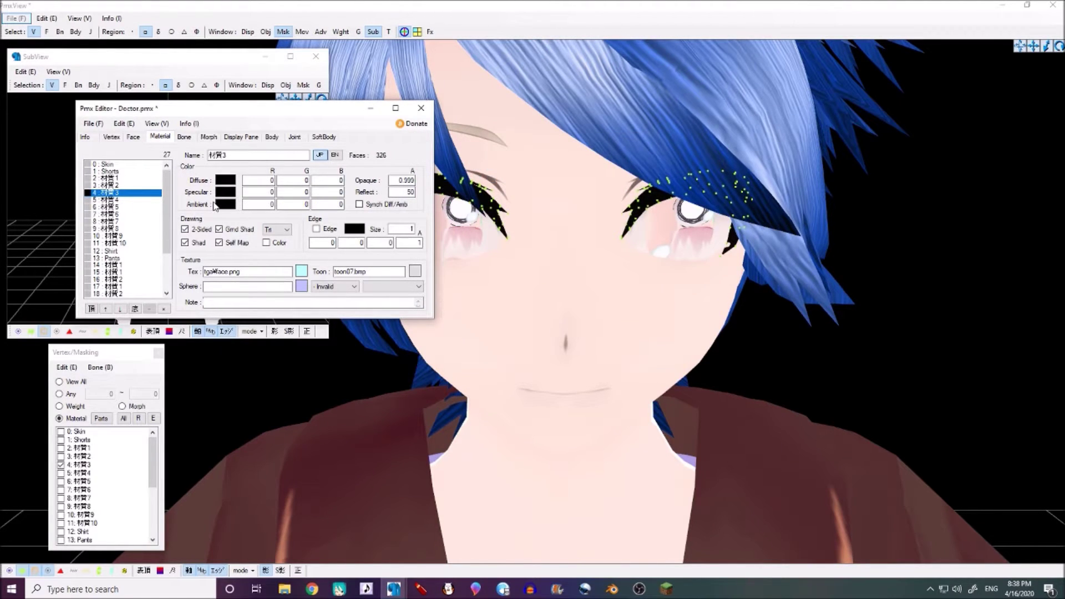
Step: Inspect the recolored eyelashes and uncheck all materials in the masking list
middle_drag(497, 212, 512, 212)
scroll(512, 212, down, 4)
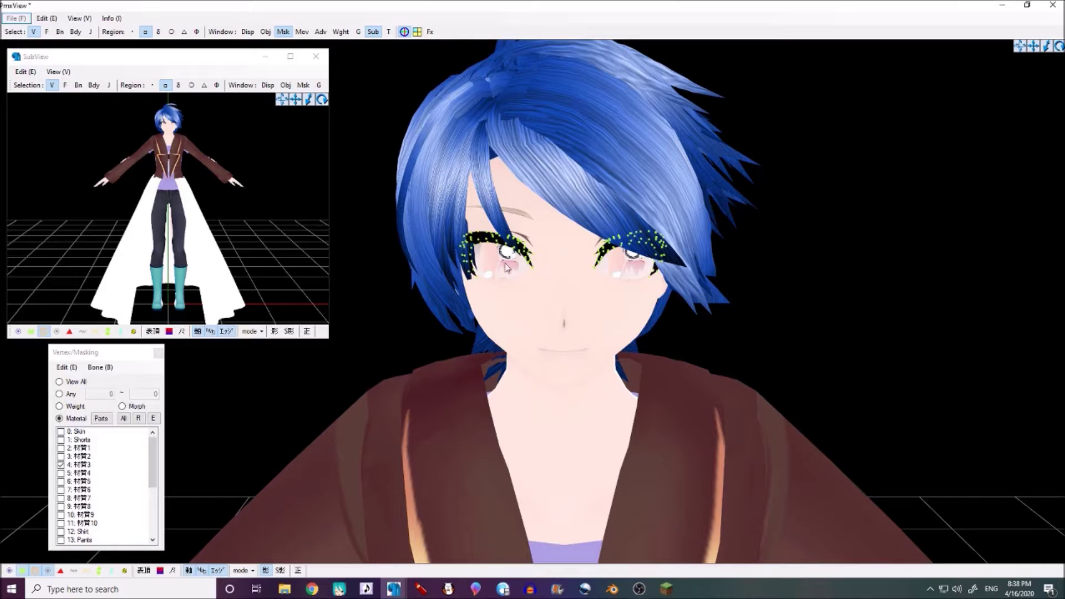
right_drag(409, 402, 546, 337)
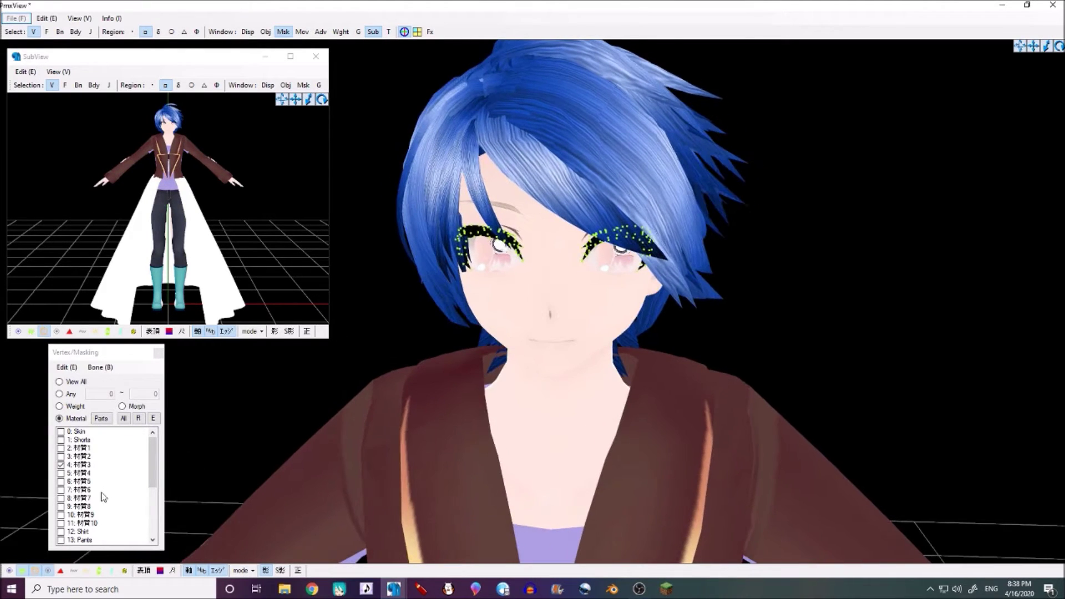
right_click(102, 493)
click(158, 534)
scroll(522, 283, up, 4)
Step: Check 材質5 and 材質6 in the masking list to identify the material that covers the irises
click(393, 588)
click(350, 537)
scroll(123, 194, down, 1)
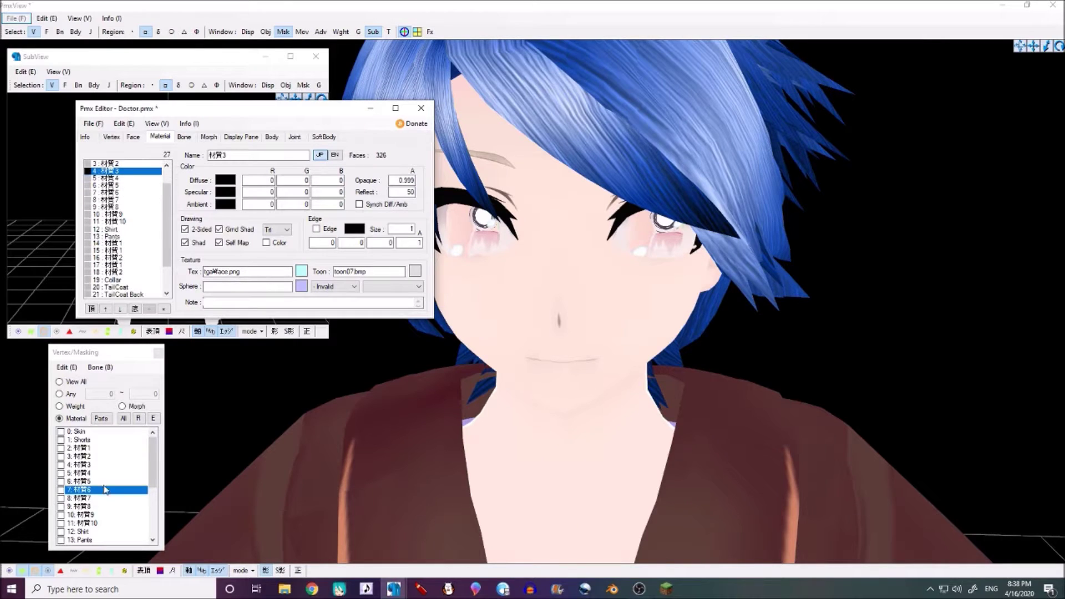
click(87, 482)
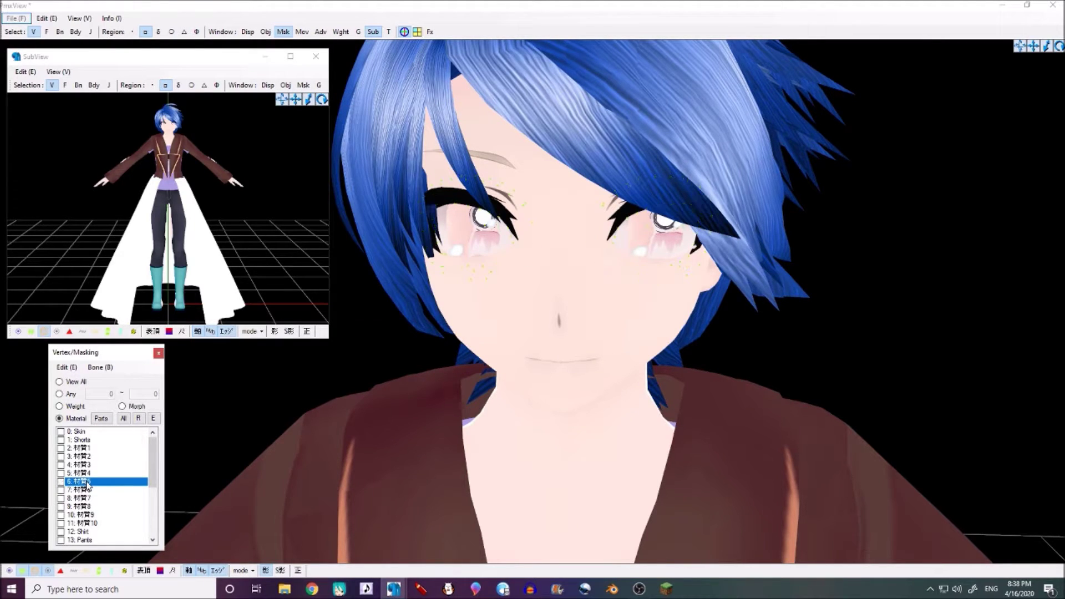
click(86, 490)
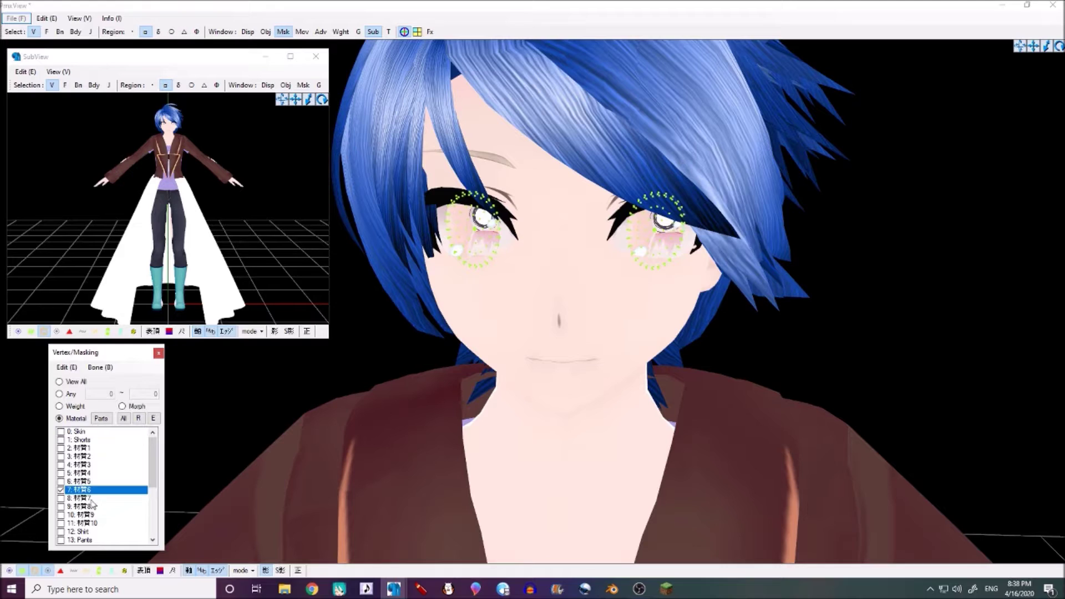
Step: Replace the texture of material 材質6 with the Code Blue Eye (midnighttuxedo) image from the tga folder
click(394, 590)
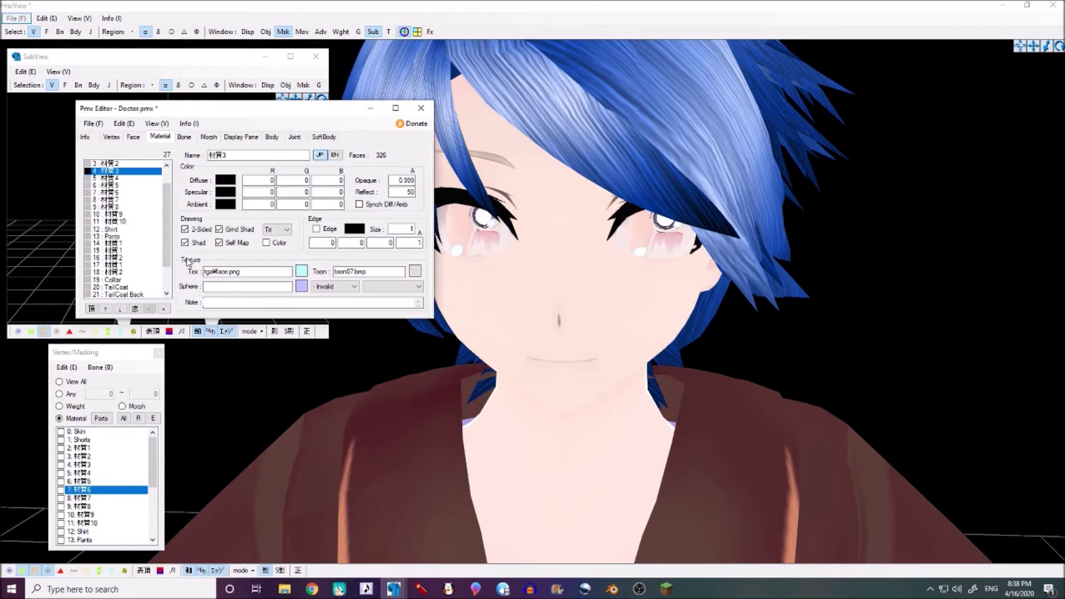
click(110, 192)
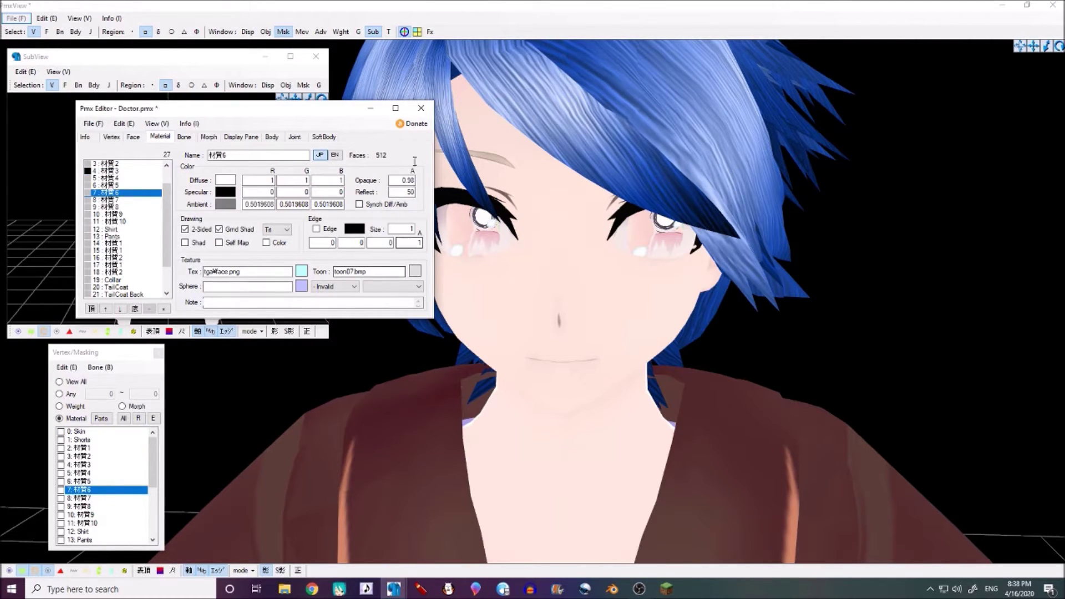
click(301, 271)
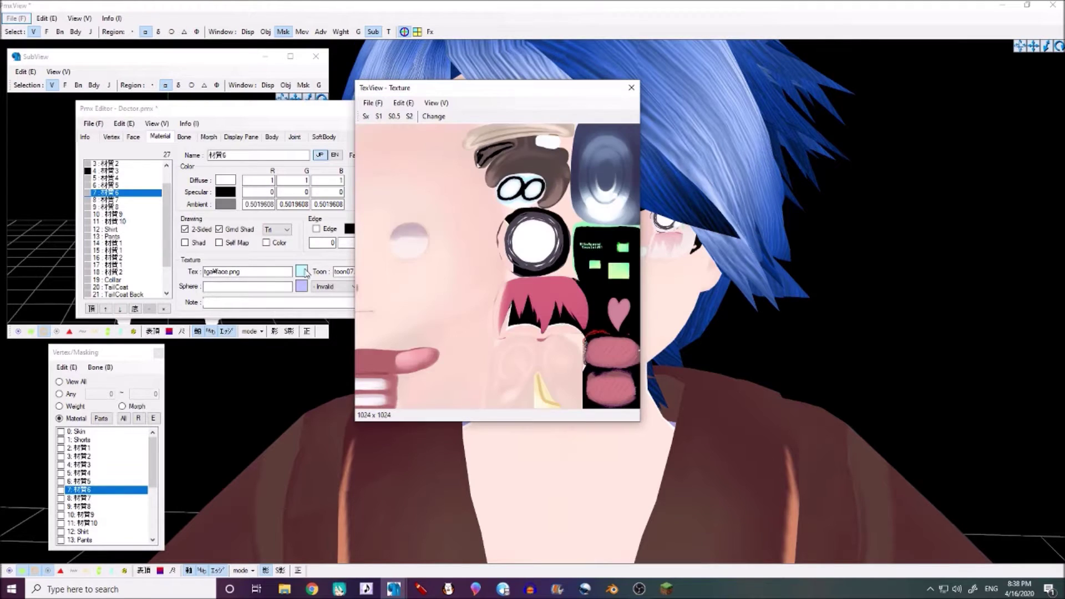
click(371, 102)
click(391, 126)
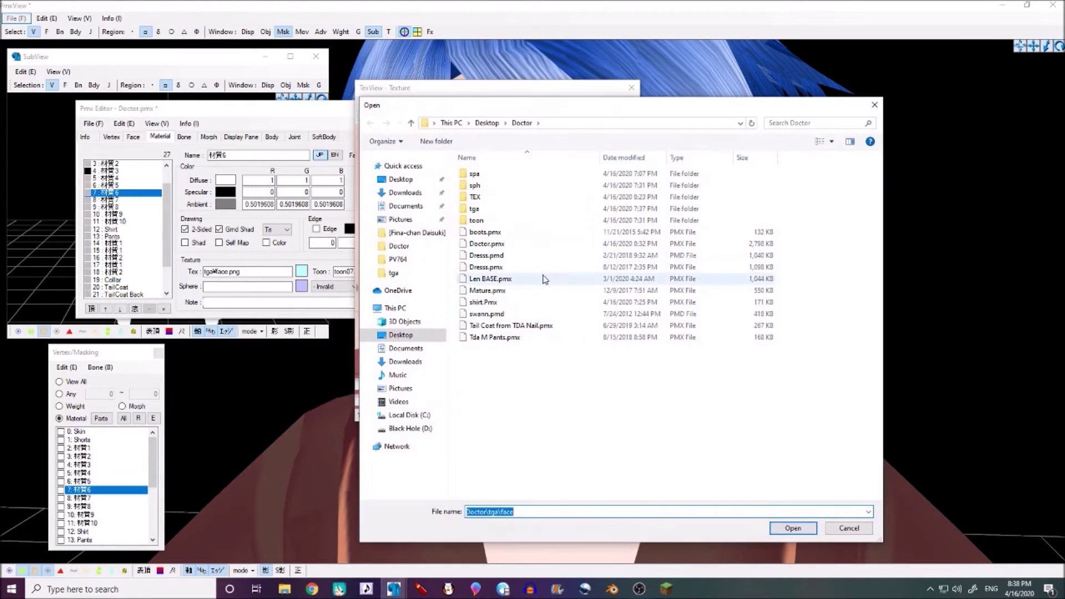
double_click(475, 197)
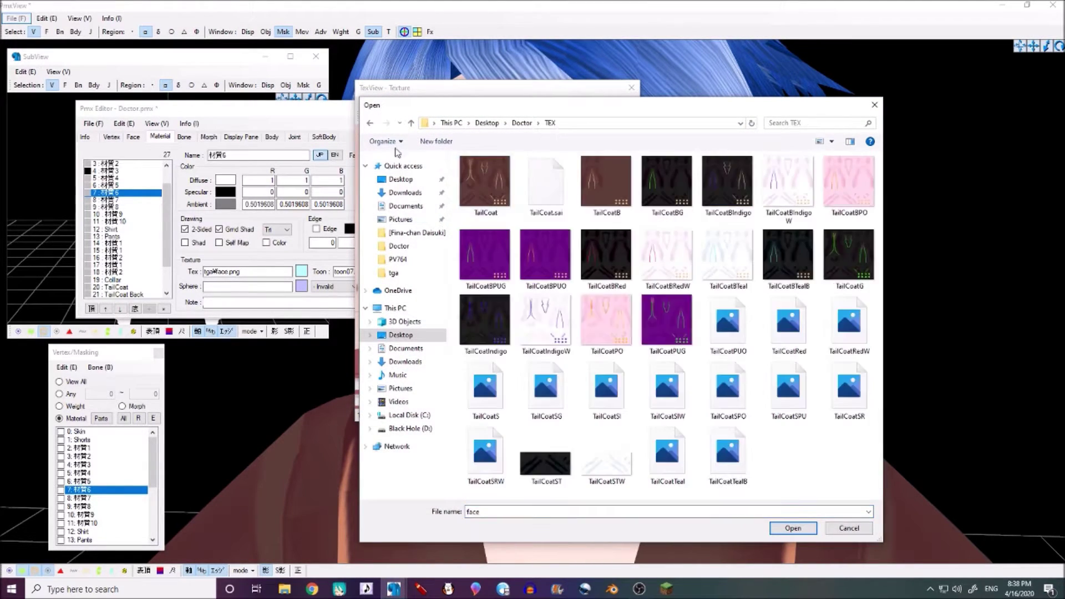
click(370, 123)
double_click(638, 209)
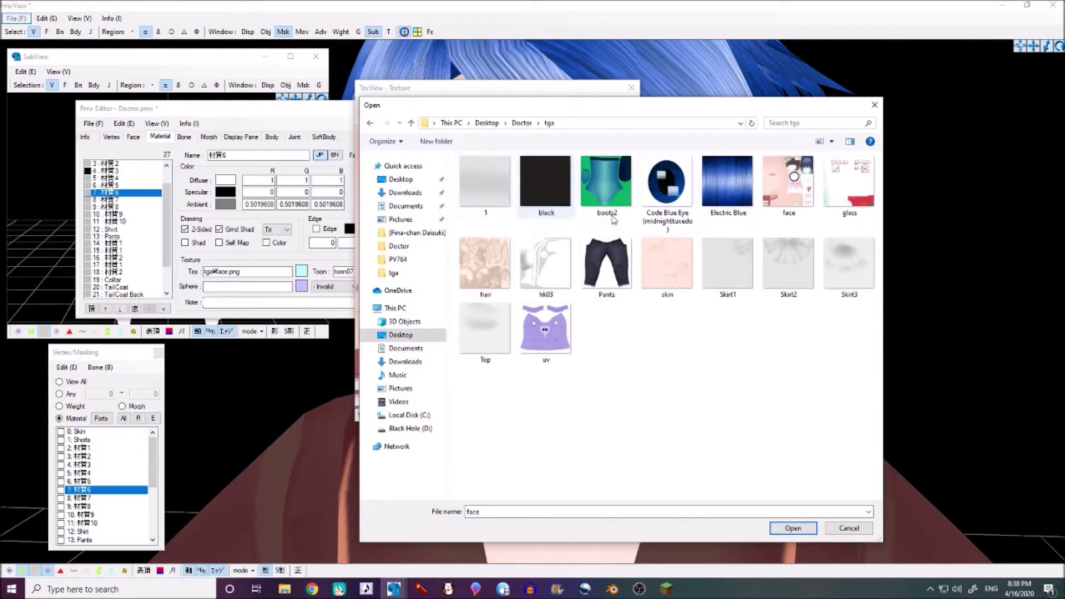
double_click(666, 183)
click(434, 116)
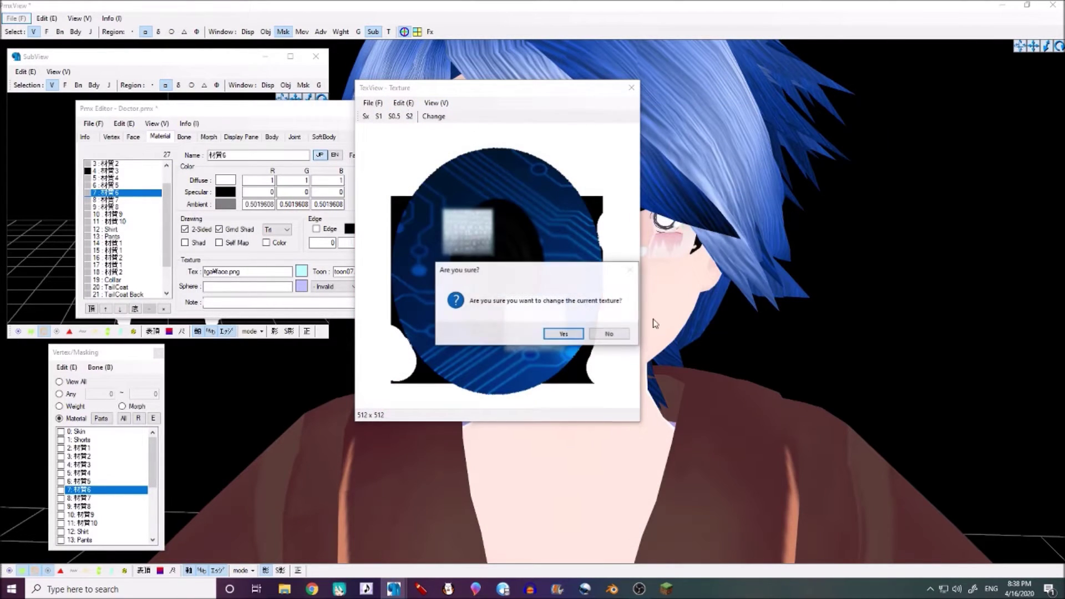
click(564, 334)
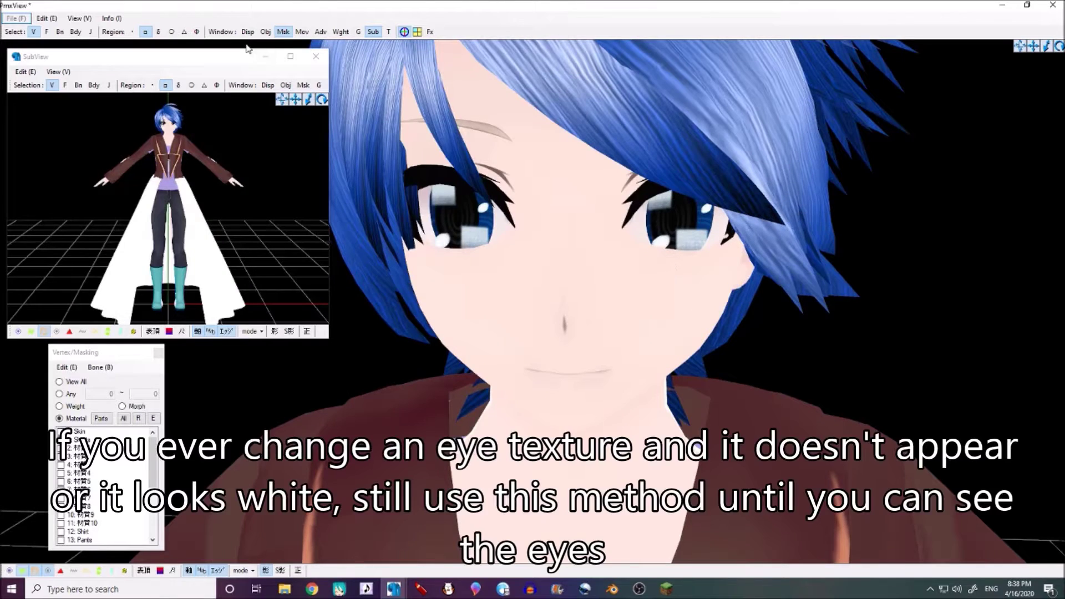
Step: Bring up the Object Manipulation window and select all vertices of the iris material 材質6 in both eyes
click(301, 32)
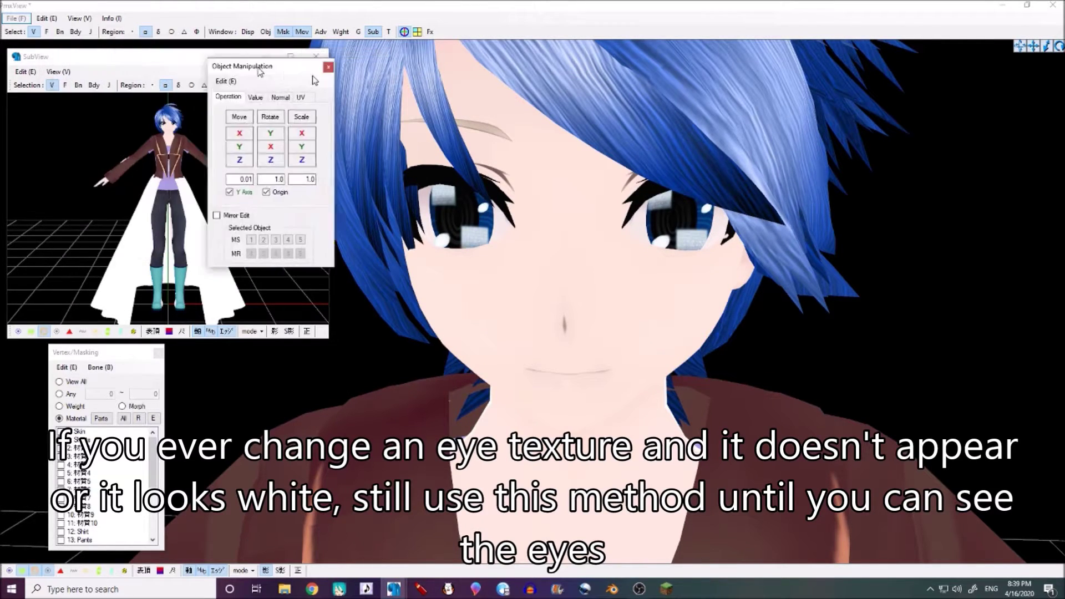
scroll(136, 154, up, 8)
mouse_move(136, 153)
middle_down()
mouse_move(137, 172)
mouse_move(139, 158)
middle_up()
scroll(137, 167, up, 8)
scroll(139, 165, up, 5)
scroll(138, 162, down, 1)
scroll(76, 467, down, 2)
scroll(79, 466, up, 2)
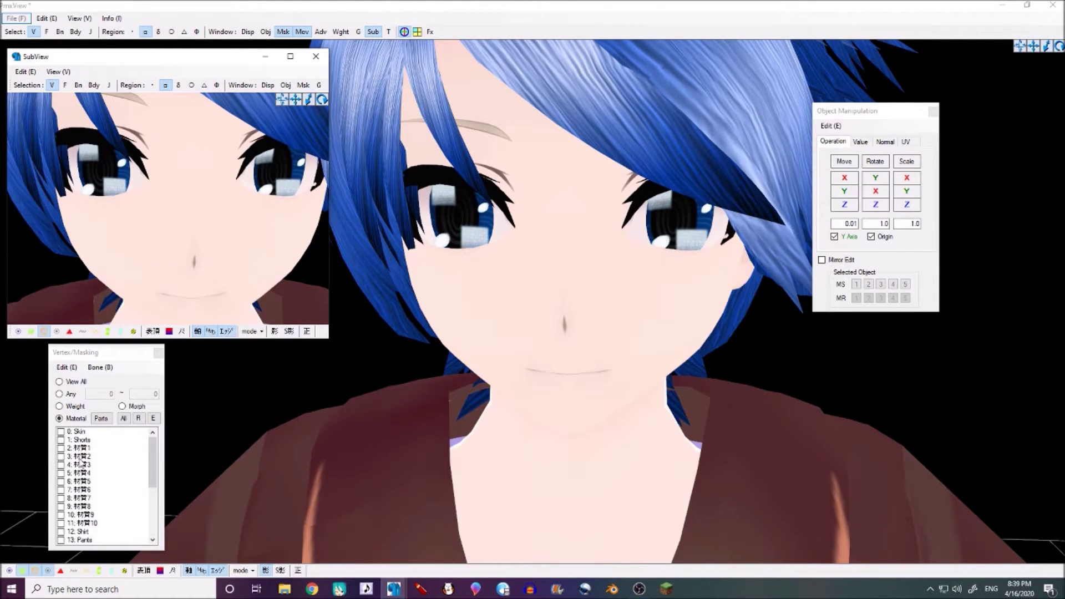
click(88, 491)
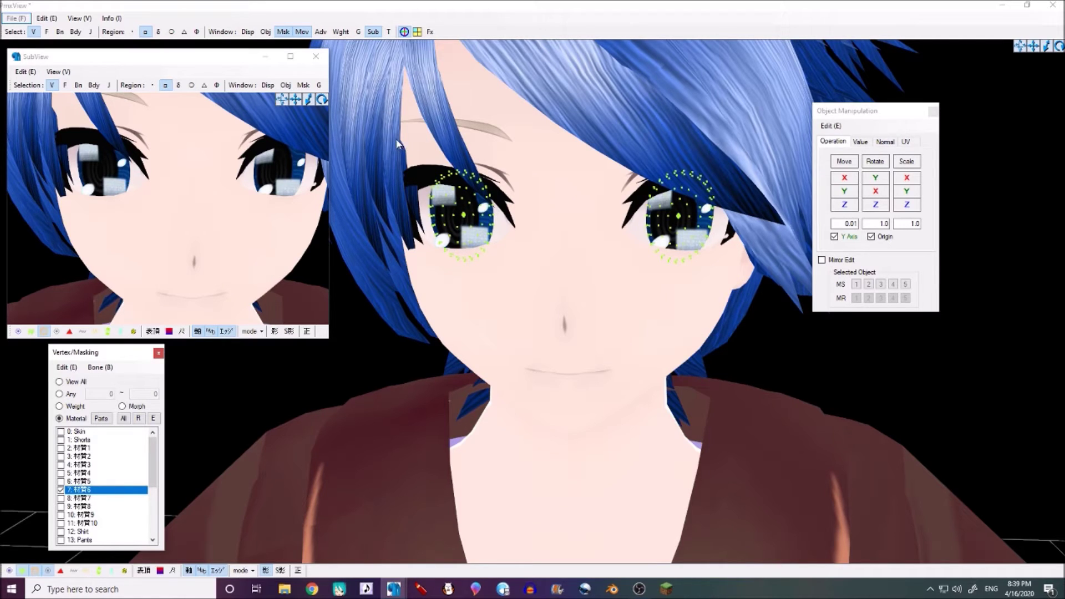
drag(393, 246, 777, 342)
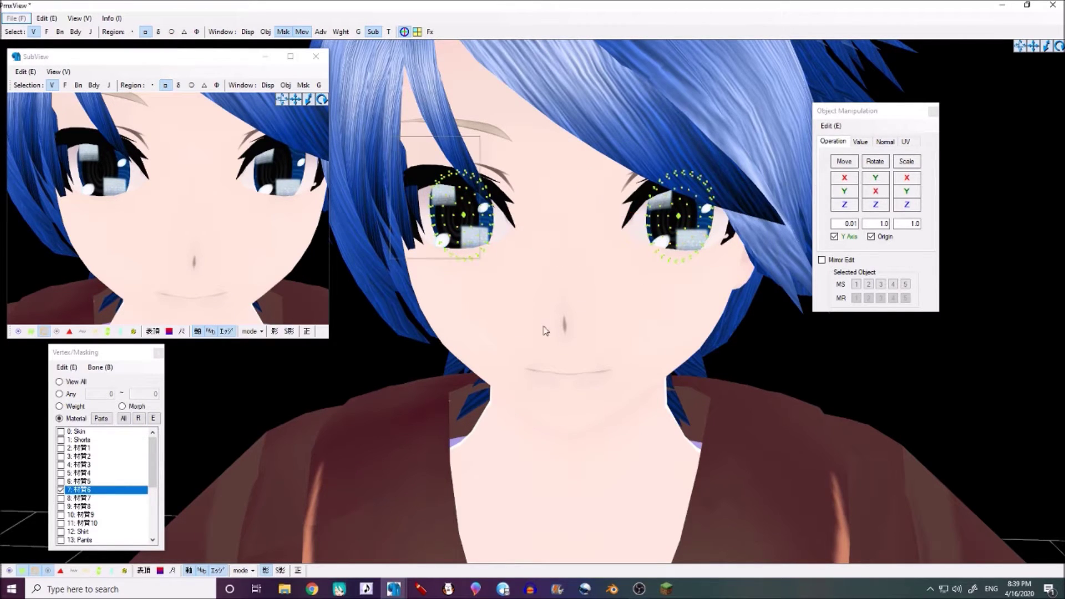
drag(386, 149, 809, 375)
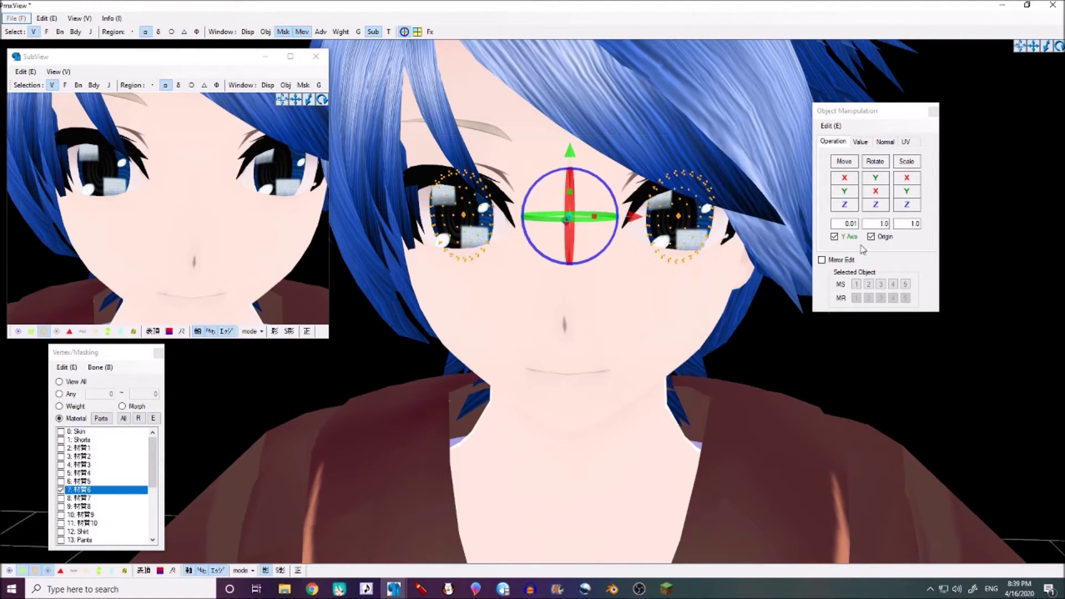
Step: Adjust the UV position and scale of the selected iris vertices so the eye texture fits both irises
click(906, 143)
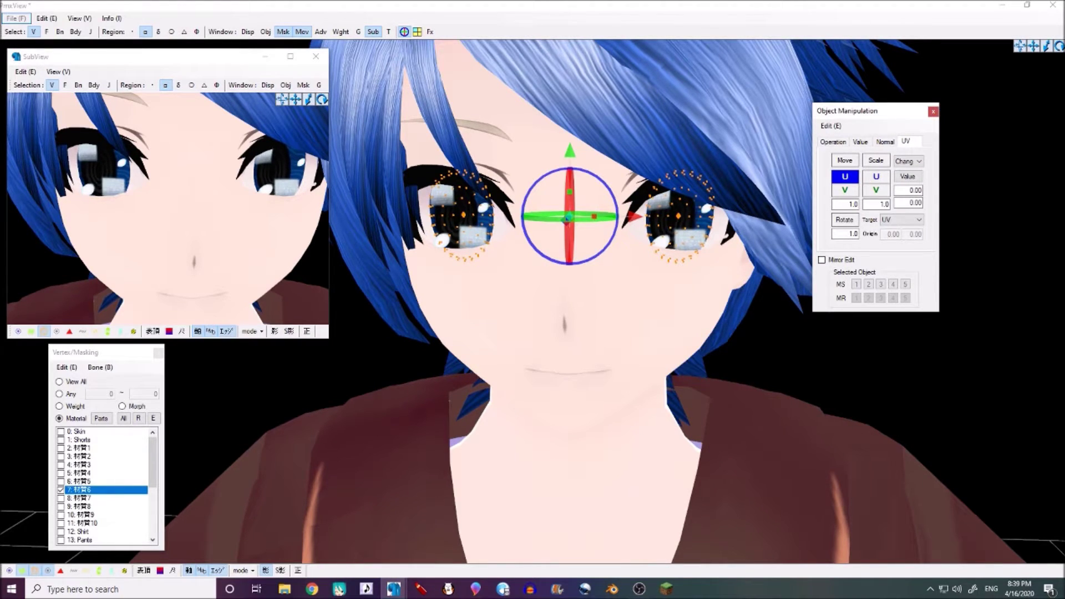
drag(845, 191, 875, 191)
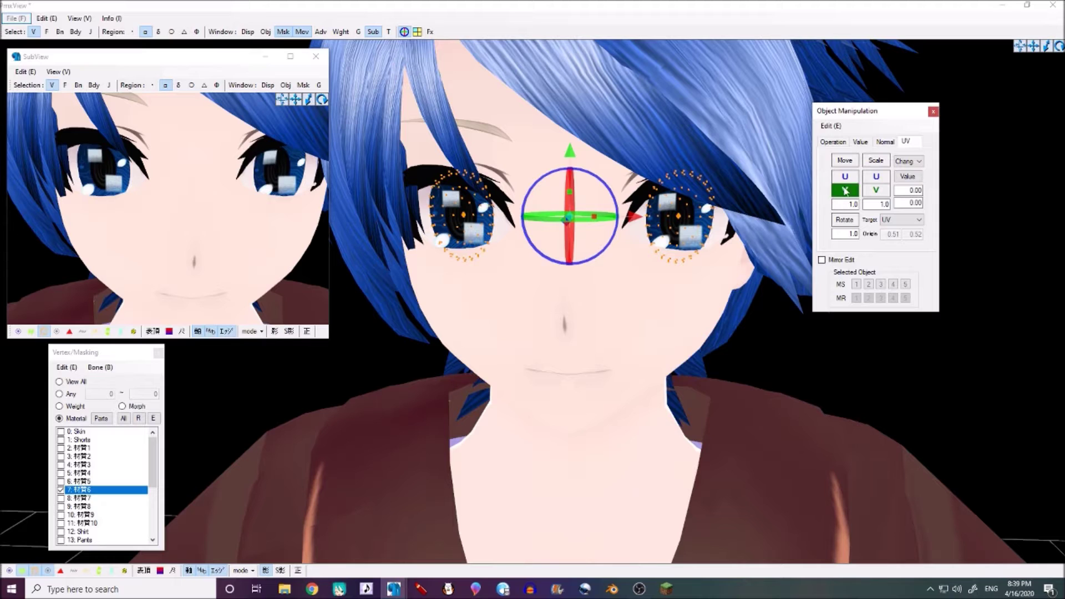
scroll(167, 150, up, 3)
middle_drag(166, 151, 219, 178)
drag(876, 190, 877, 194)
Step: Deselect the iris vertices, uncheck all materials in the masking list and inspect the outfit from behind
click(414, 357)
scroll(415, 357, down, 8)
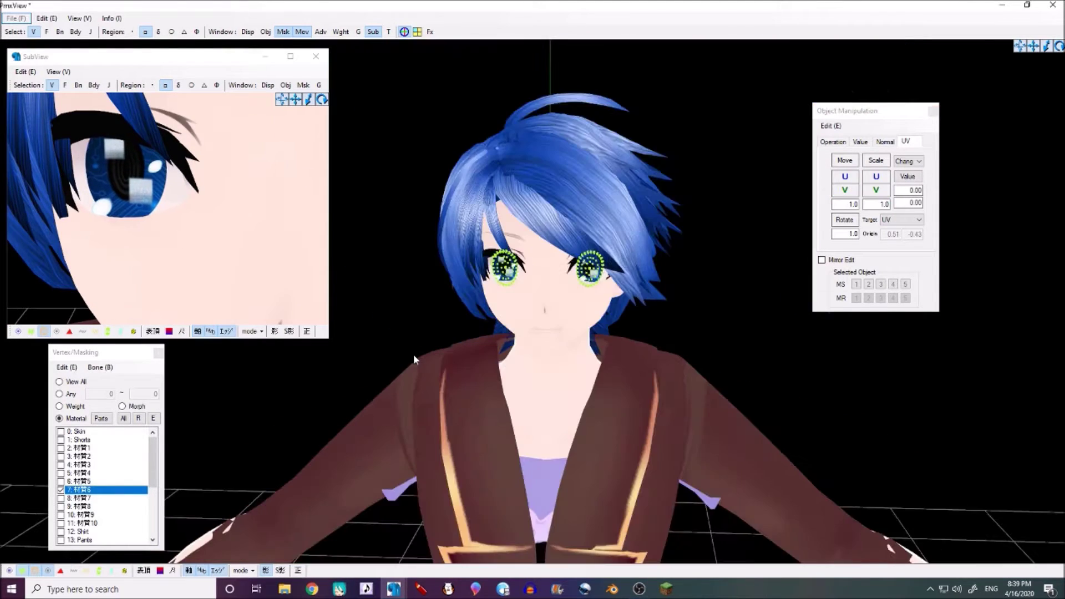
click(117, 442)
right_click(119, 446)
click(156, 528)
scroll(587, 279, down, 6)
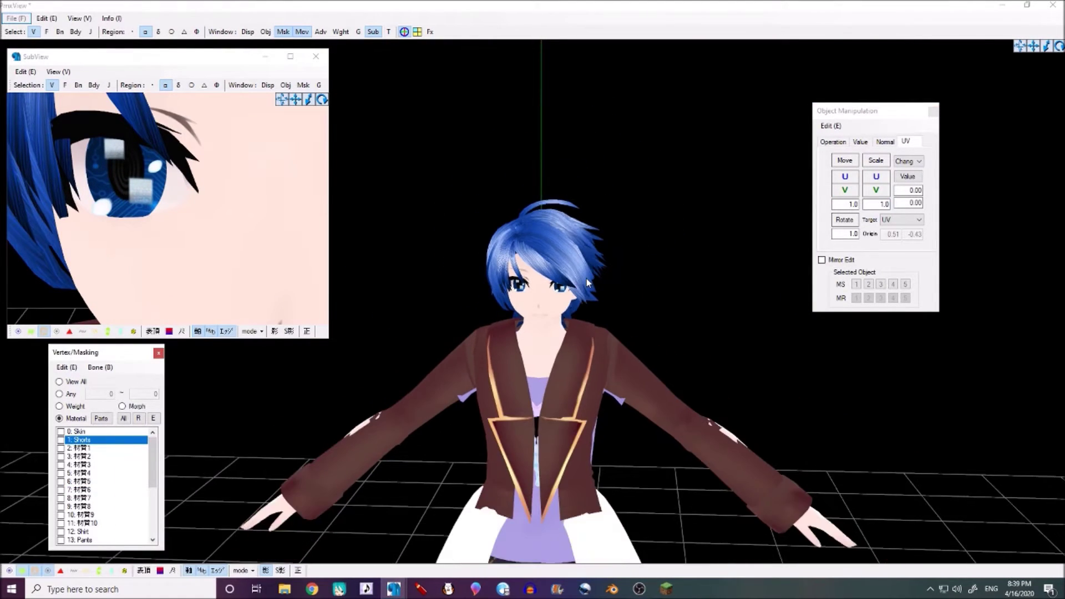
right_drag(585, 285, 490, 292)
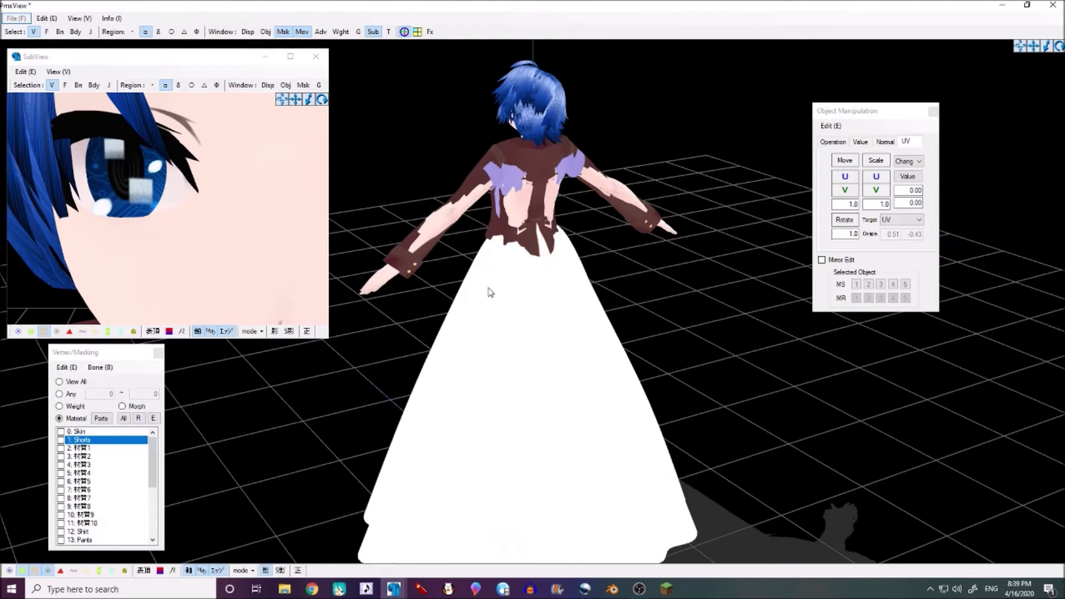
Step: Show only the Shorts material's vertices, select all of them and delete them from the model
key(F1)
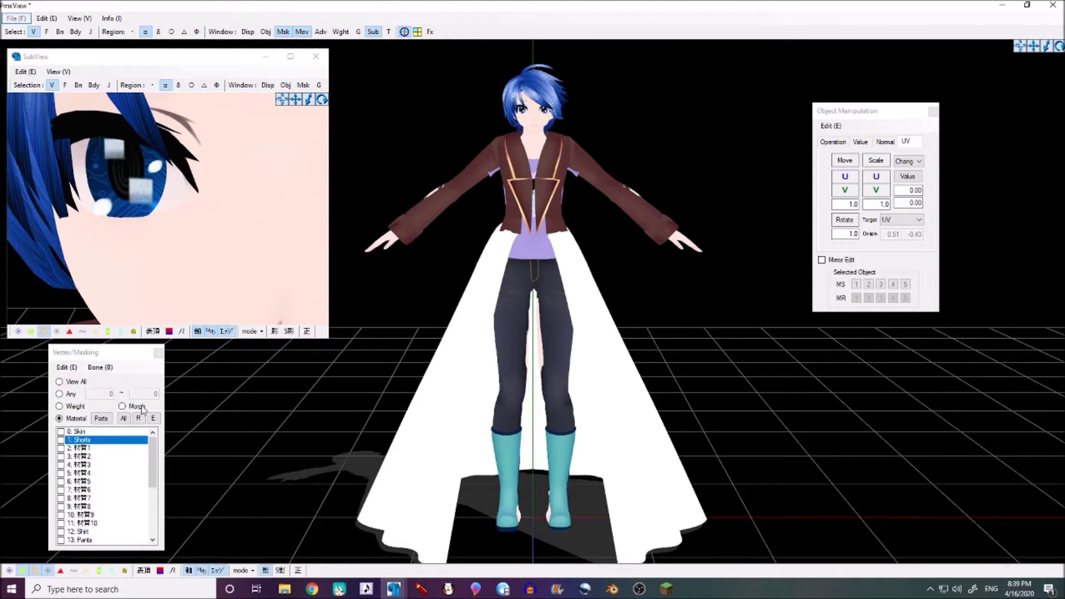
click(240, 226)
scroll(240, 226, down, 2)
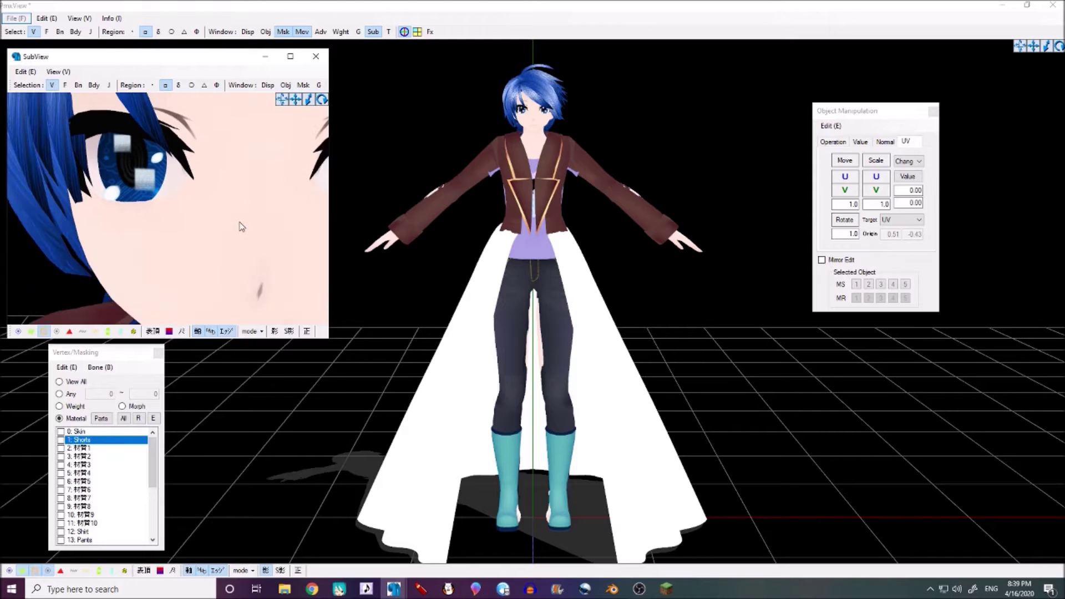
key(F1)
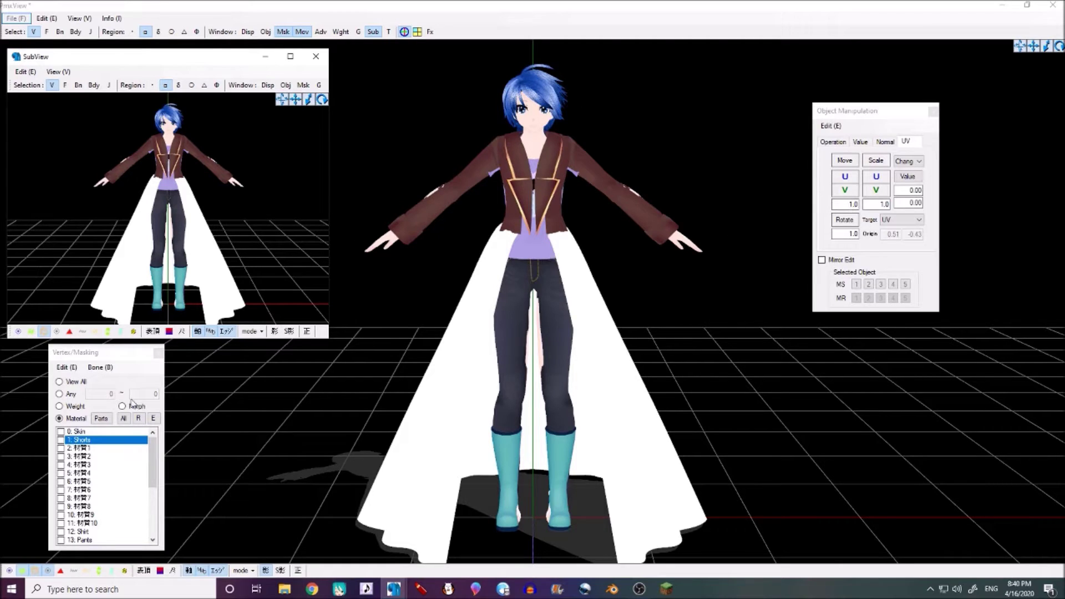
click(84, 442)
drag(472, 243, 785, 380)
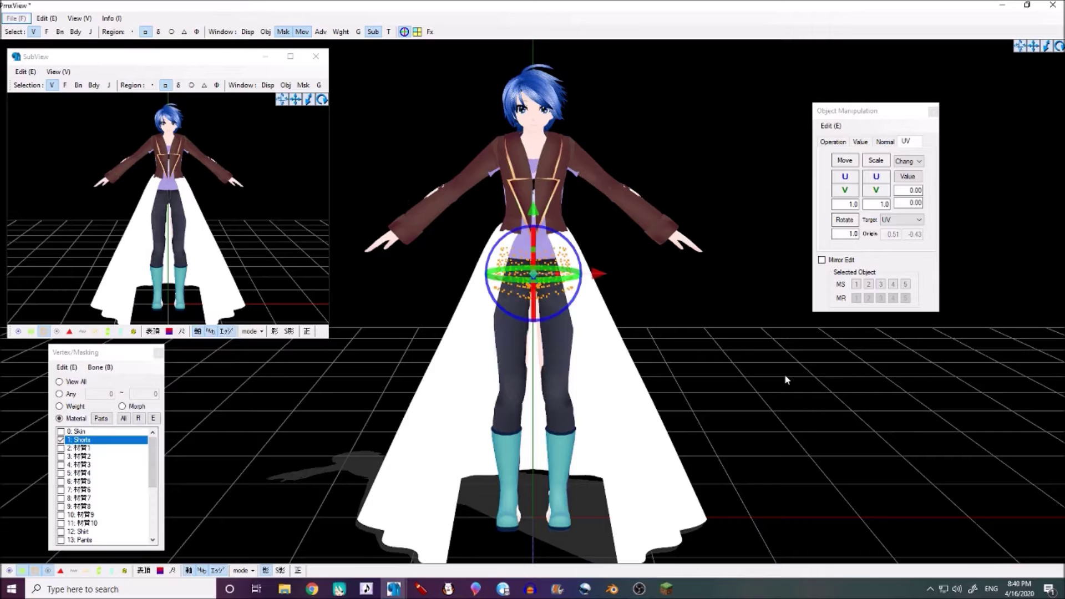
key(Delete)
click(554, 335)
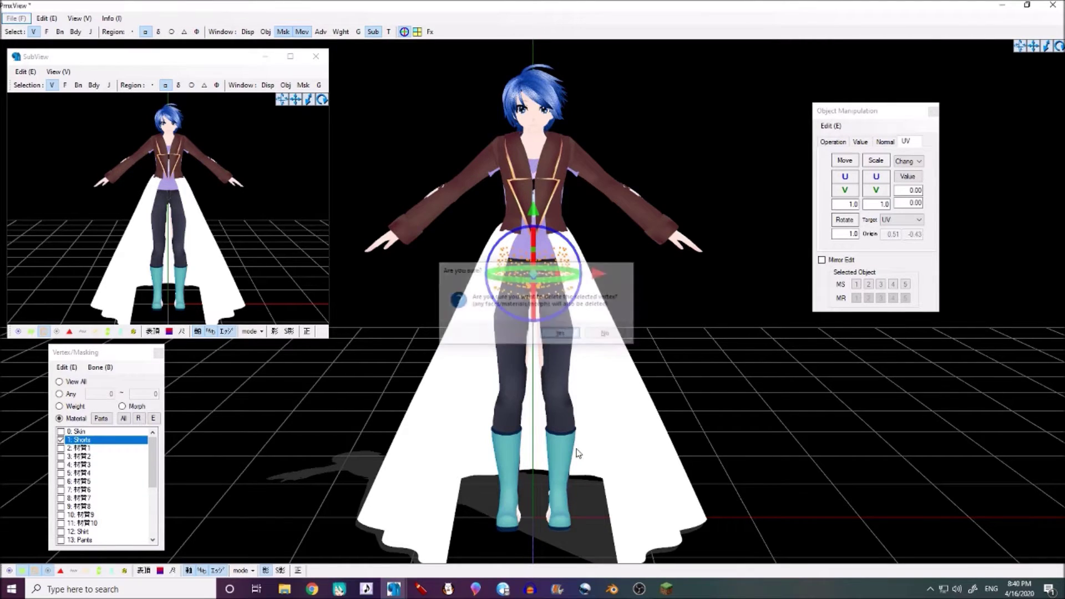
Step: Show only the Skin material's vertices and delete the leg and foot vertices hidden beneath the pants and boots
click(68, 420)
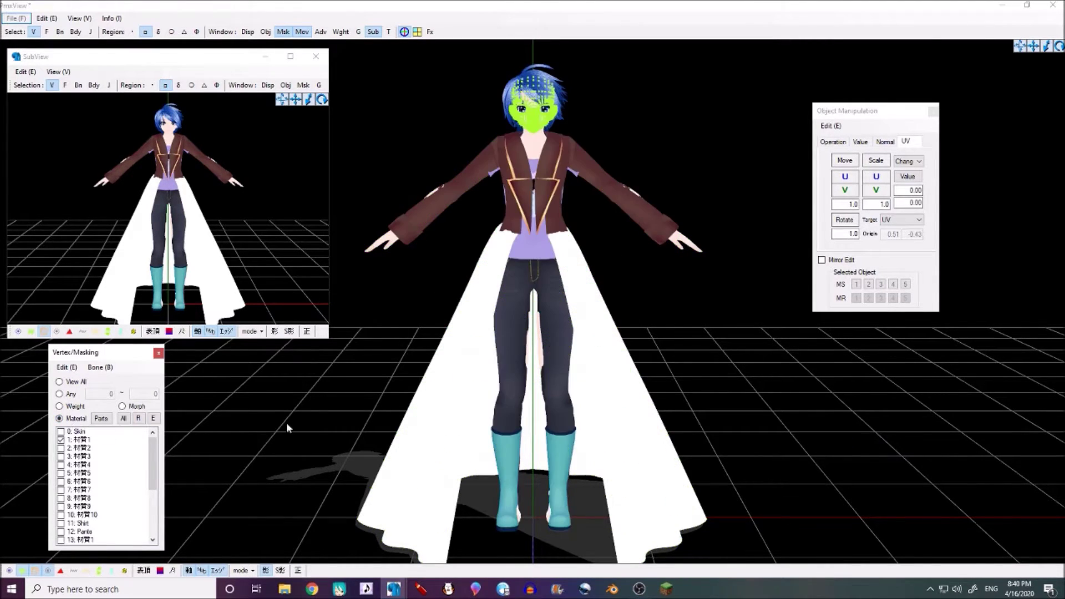
right_click(78, 446)
click(161, 529)
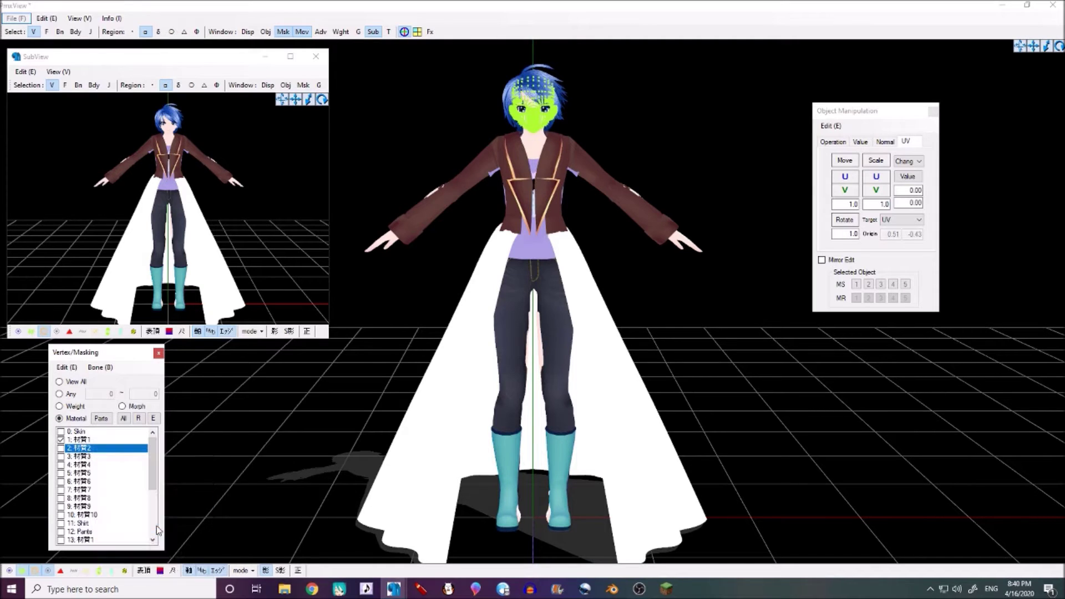
right_drag(601, 303, 514, 296)
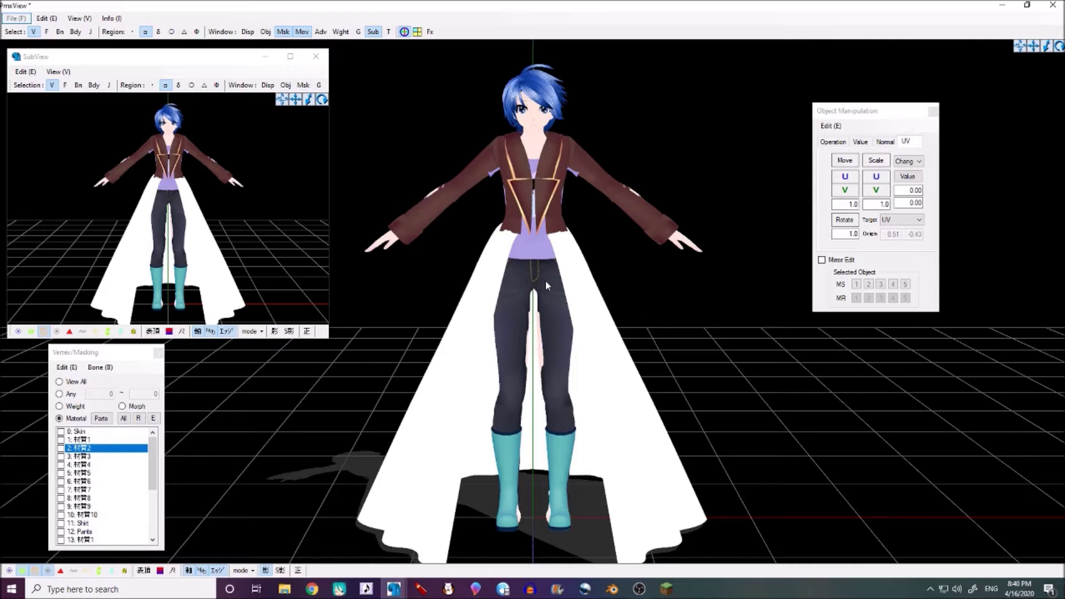
click(61, 431)
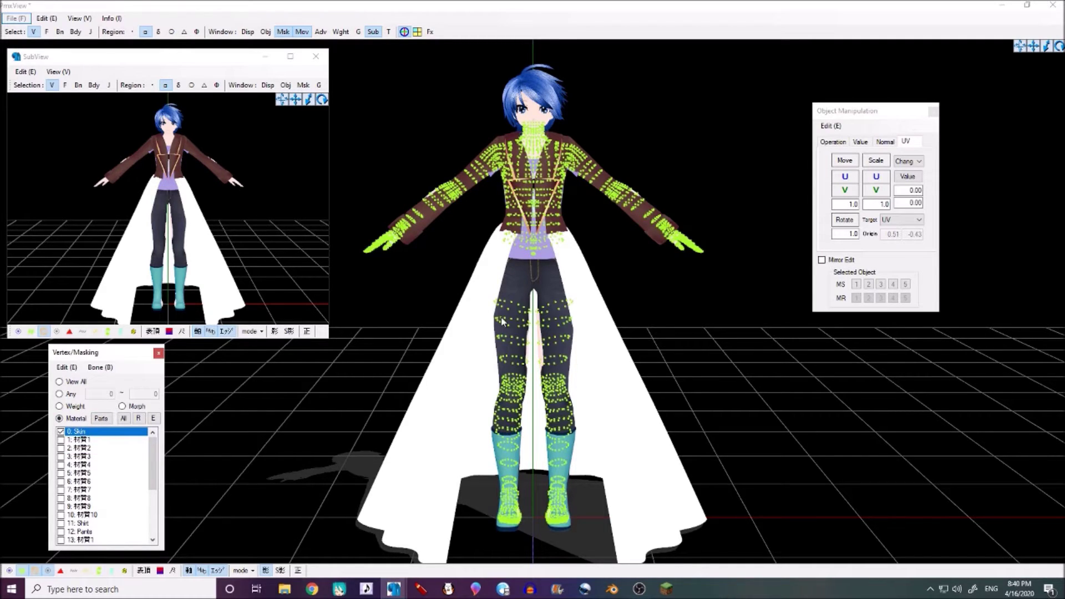
drag(444, 304, 657, 566)
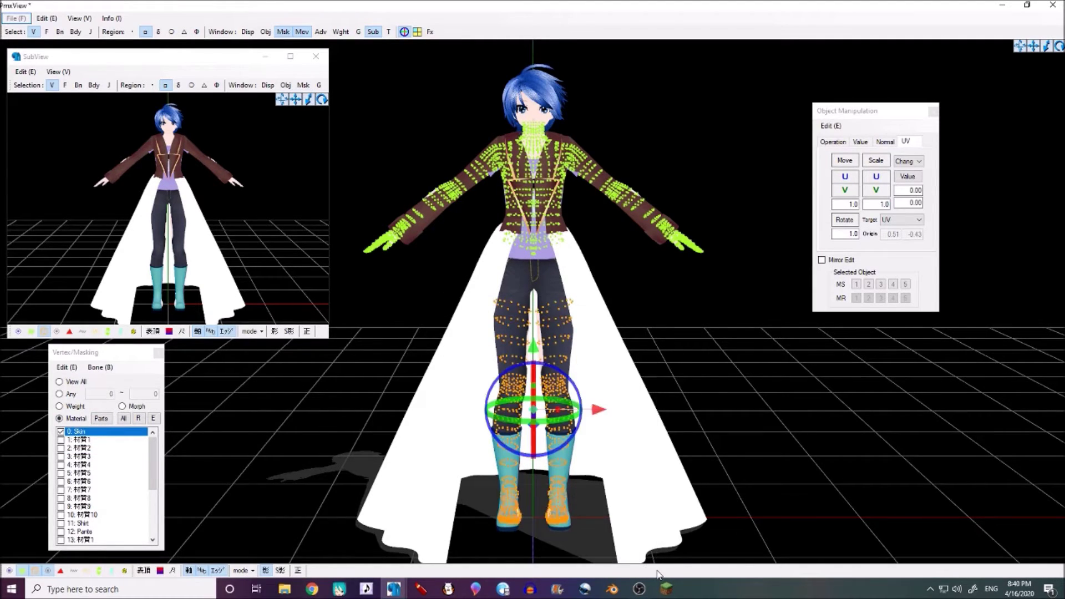
key(Delete)
click(562, 335)
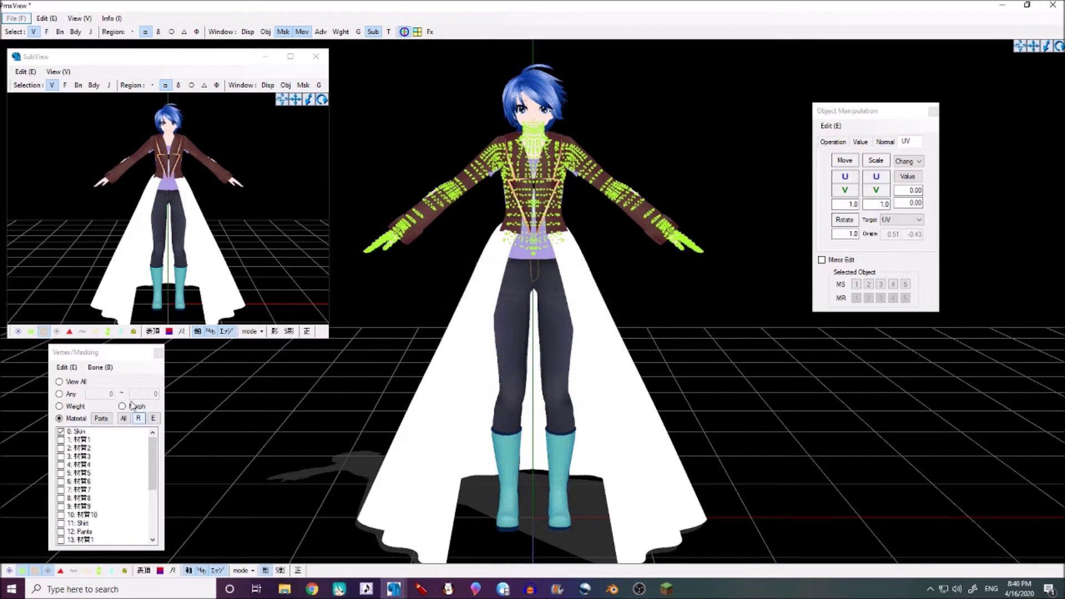
Step: Uncheck the Skin material in the masking list and inspect the jacket and arms from behind
right_click(86, 449)
click(145, 525)
right_drag(519, 279, 698, 377)
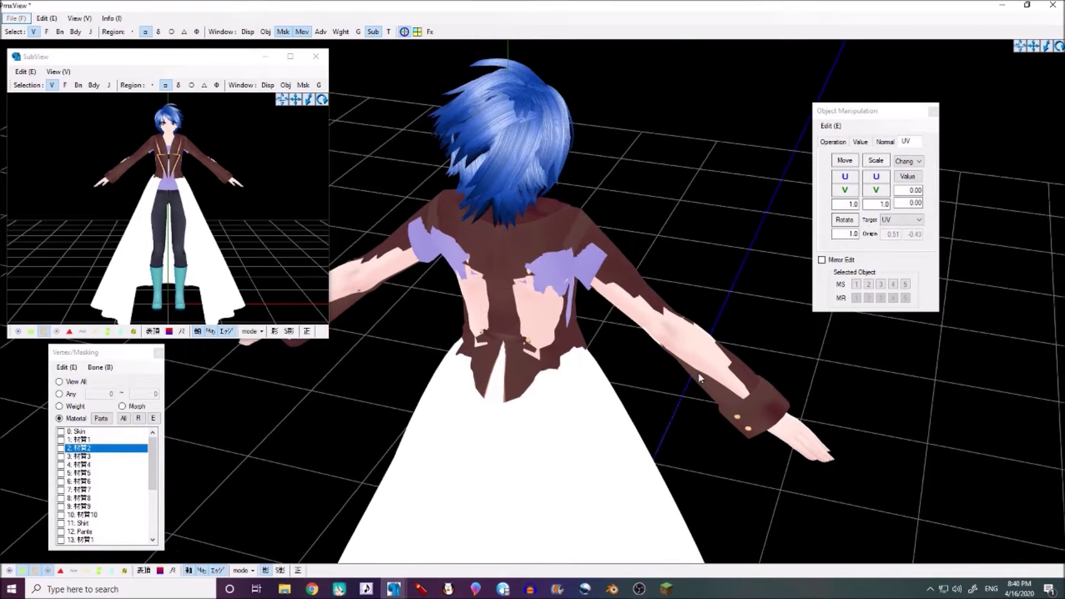
Step: Show the Skin vertices again and delete those of the model's right arm inside the jacket sleeve, leaving the hand
click(101, 432)
right_drag(716, 317, 357, 247)
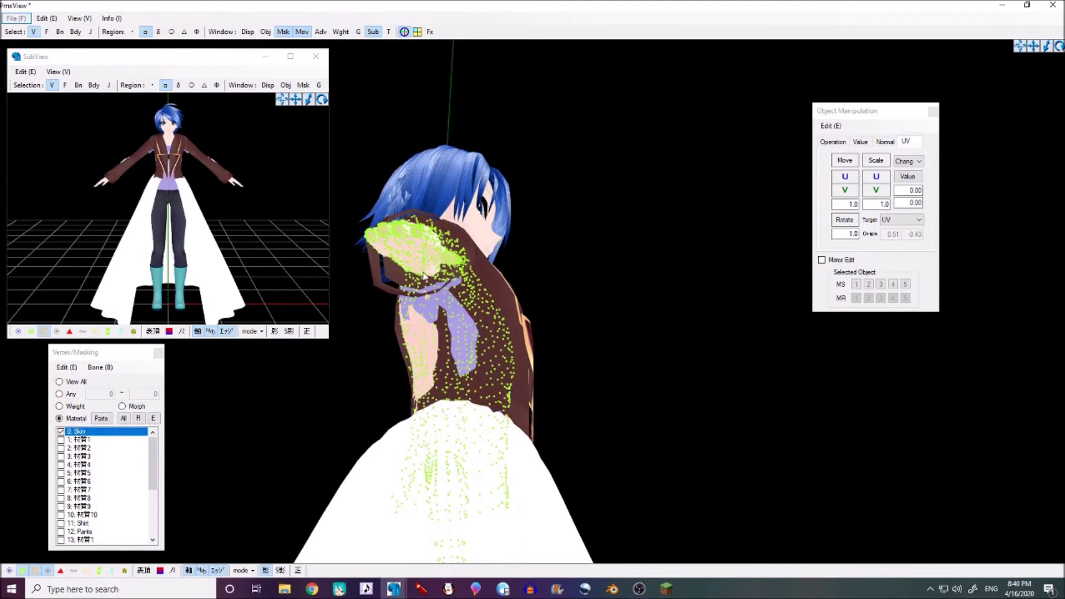
right_drag(424, 276, 364, 294)
scroll(364, 294, up, 3)
middle_drag(364, 294, 480, 297)
scroll(481, 298, down, 2)
scroll(508, 294, up, 1)
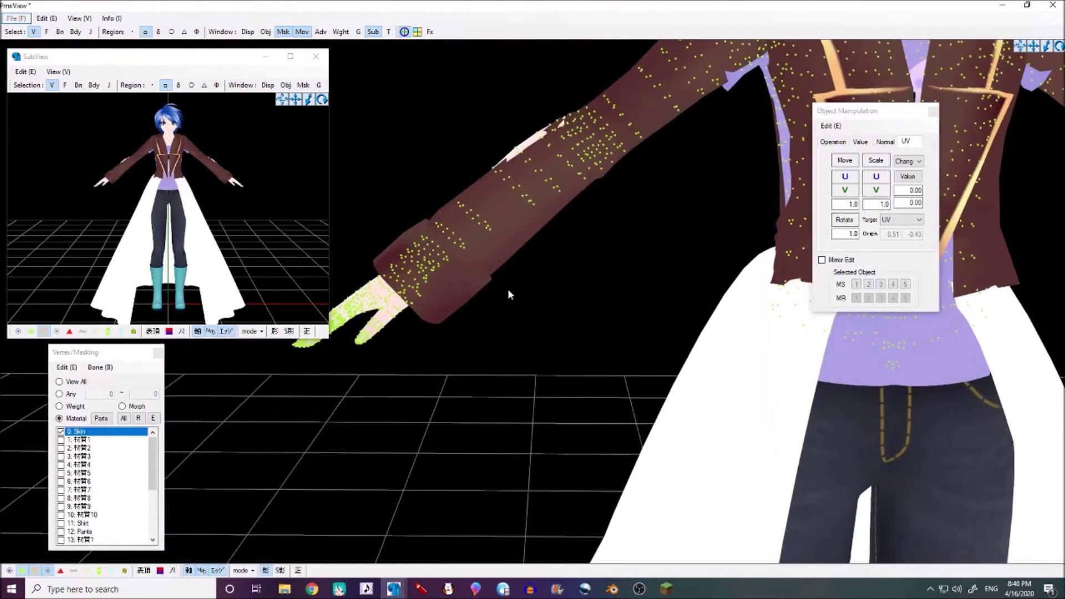
right_drag(509, 294, 520, 311)
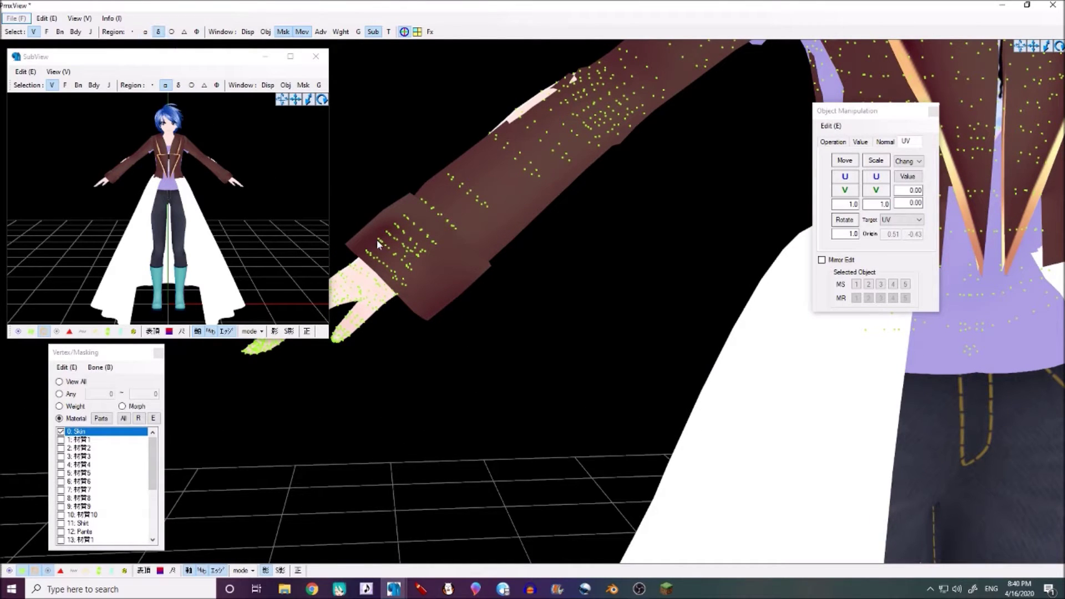
right_drag(391, 266, 447, 258)
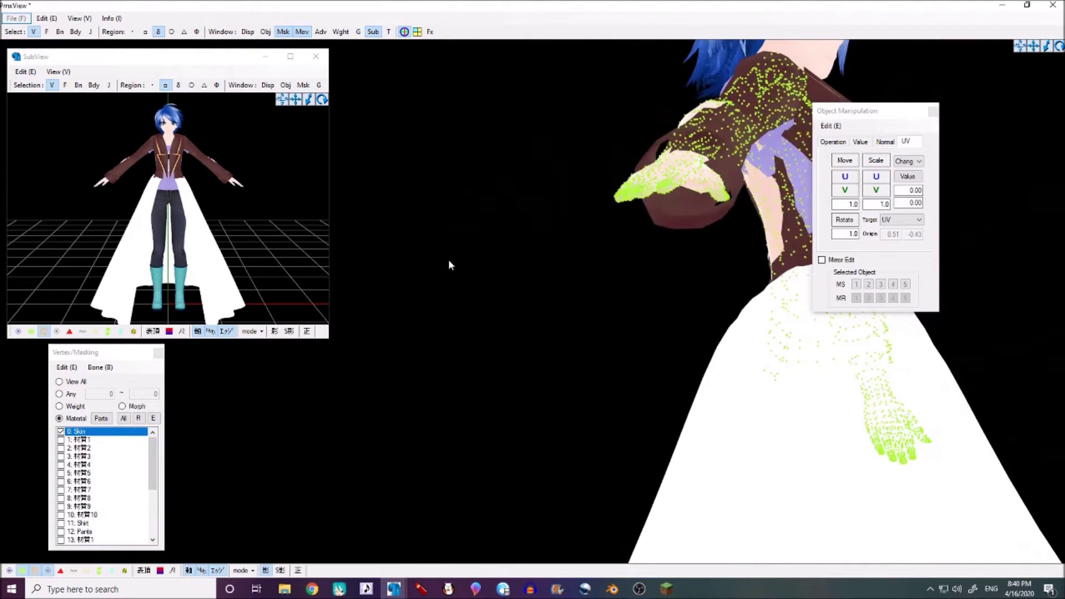
mouse_move(760, 153)
right_down()
mouse_move(438, 294)
mouse_move(407, 252)
right_up()
mouse_move(408, 251)
mouse_down()
mouse_move(496, 333)
mouse_move(660, 228)
mouse_up()
key(Delete)
click(559, 334)
right_drag(539, 358, 810, 331)
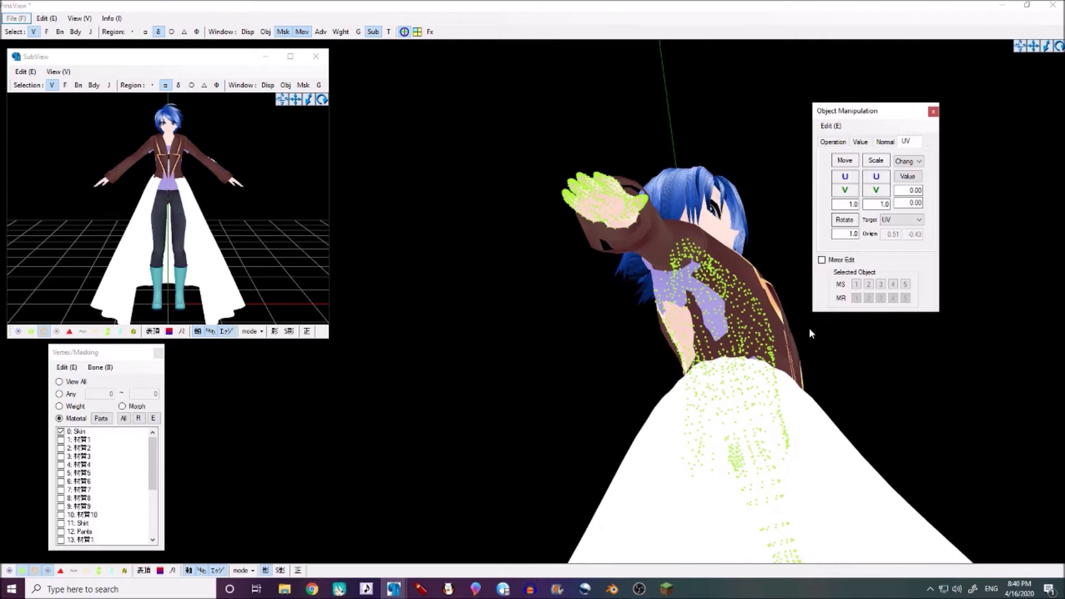
right_drag(695, 361, 613, 366)
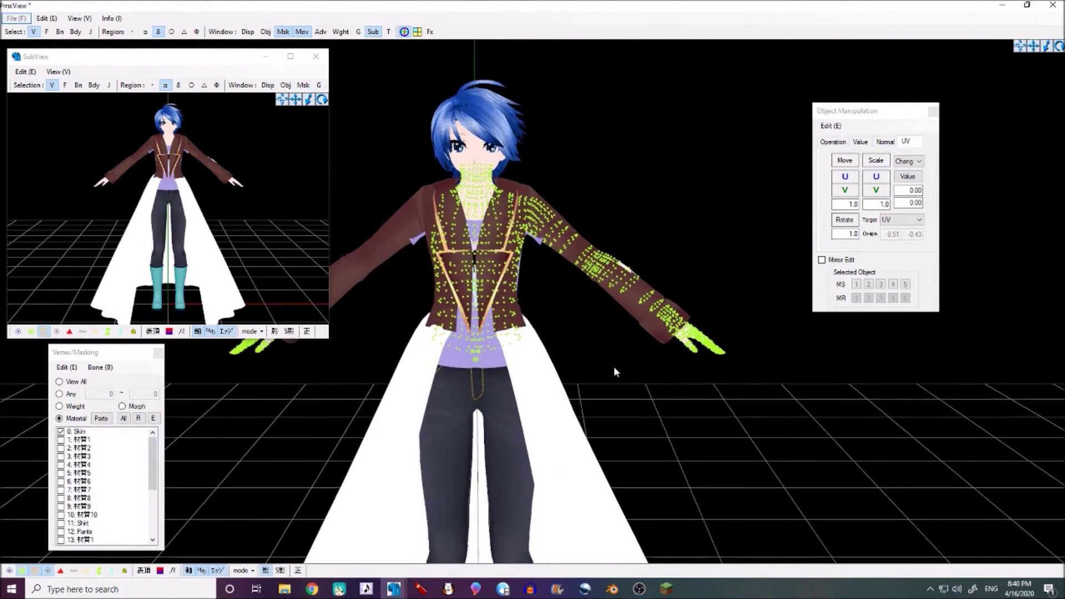
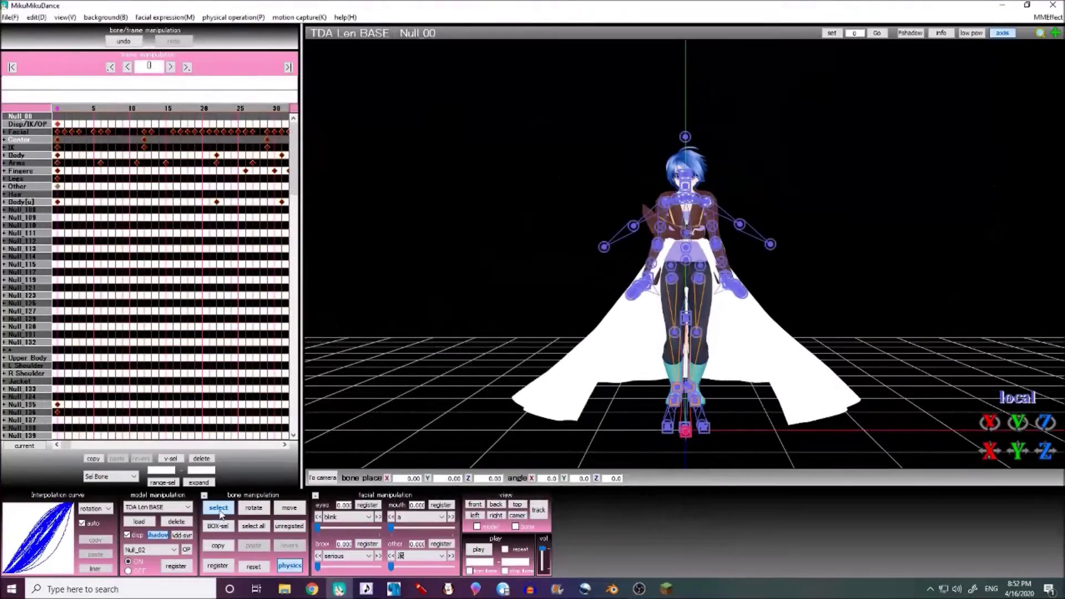
Step: Play the motion on the TDA Len BASE model, examine how the jacket and sleeves deform, and close MikuMikuDance
click(480, 549)
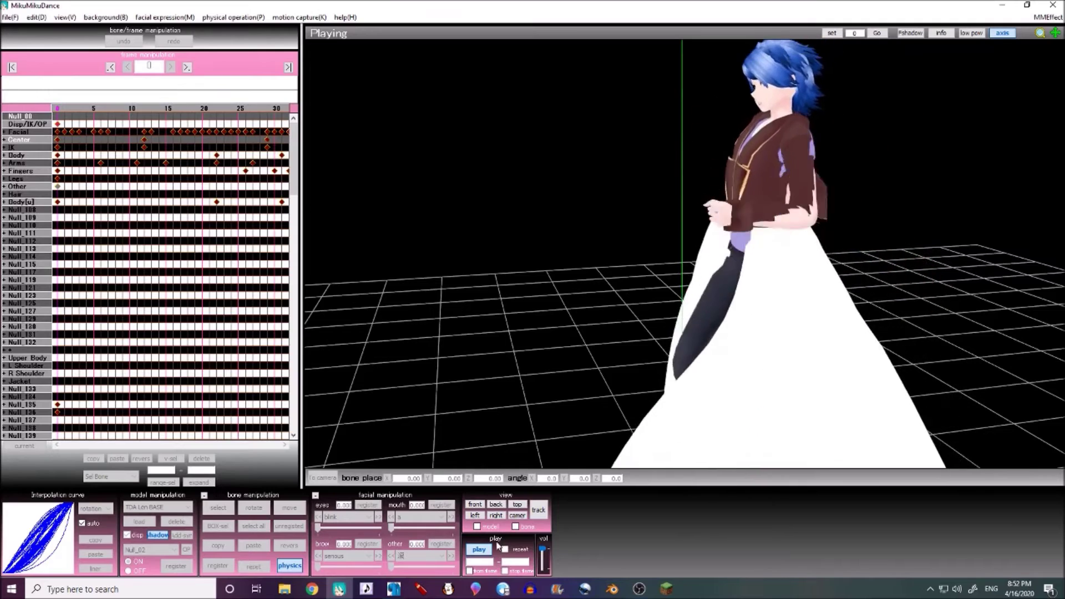
middle_drag(721, 300, 600, 300)
scroll(600, 300, up, 4)
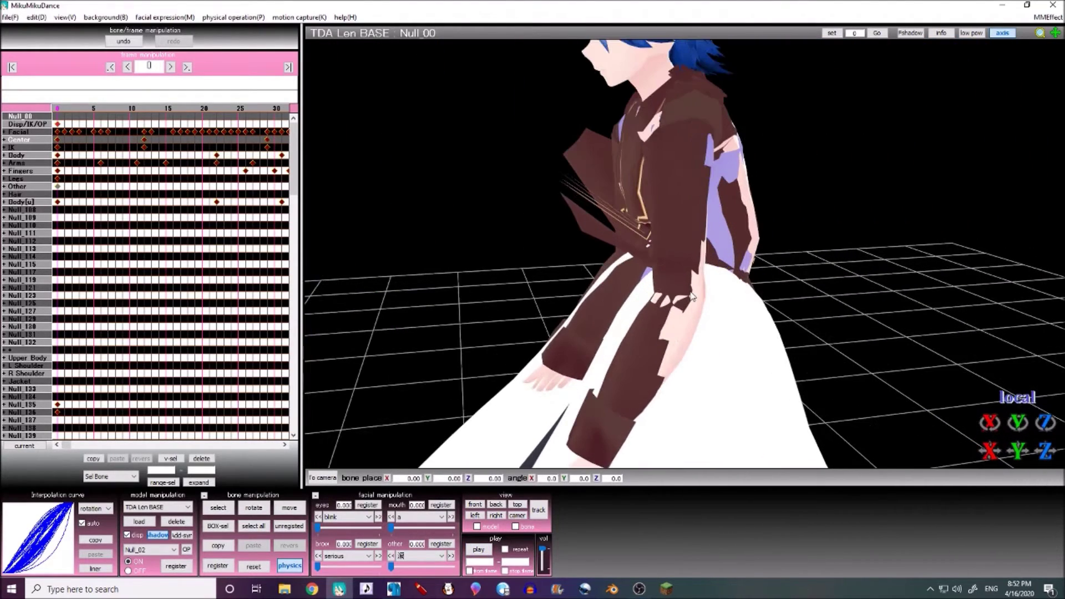
scroll(692, 276, down, 3)
mouse_move(692, 275)
middle_down()
mouse_move(634, 274)
mouse_move(683, 272)
middle_up()
scroll(634, 273, up, 4)
scroll(683, 271, down, 4)
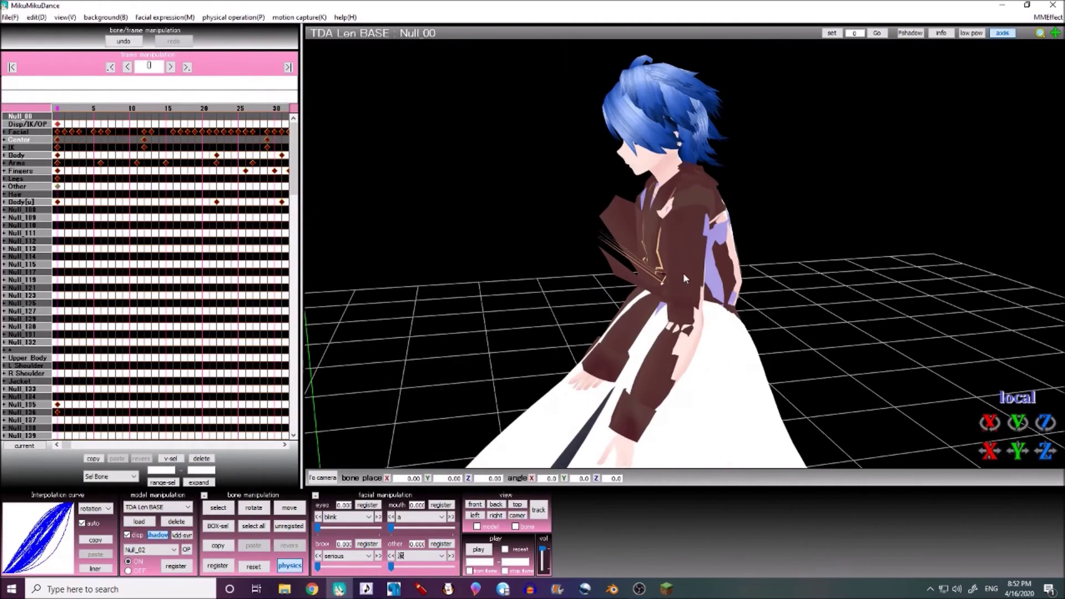
click(1054, 7)
click(530, 333)
Step: Open the Weight / UV Drawing window, close the Object Manipulation window, and position the drawing window beside the model
scroll(583, 358, up, 5)
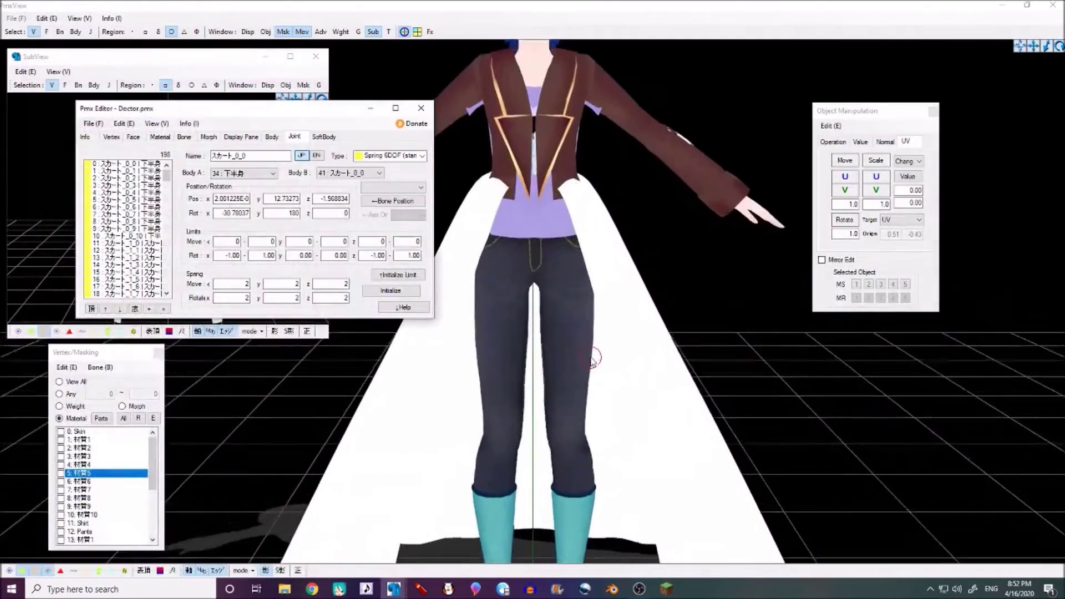
click(579, 361)
scroll(579, 360, down, 3)
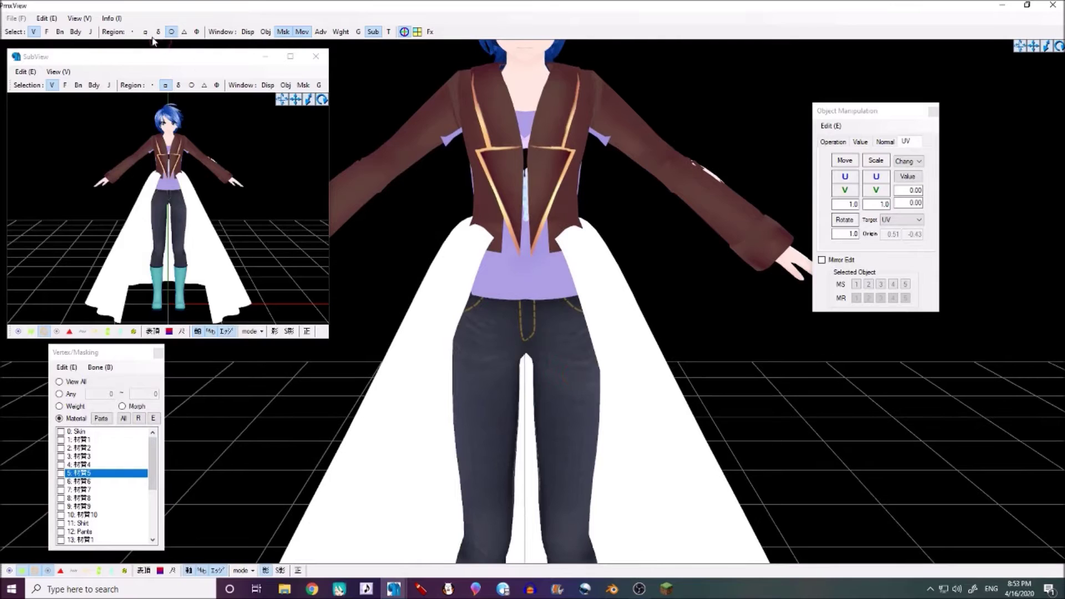
click(340, 32)
drag(194, 143, 899, 312)
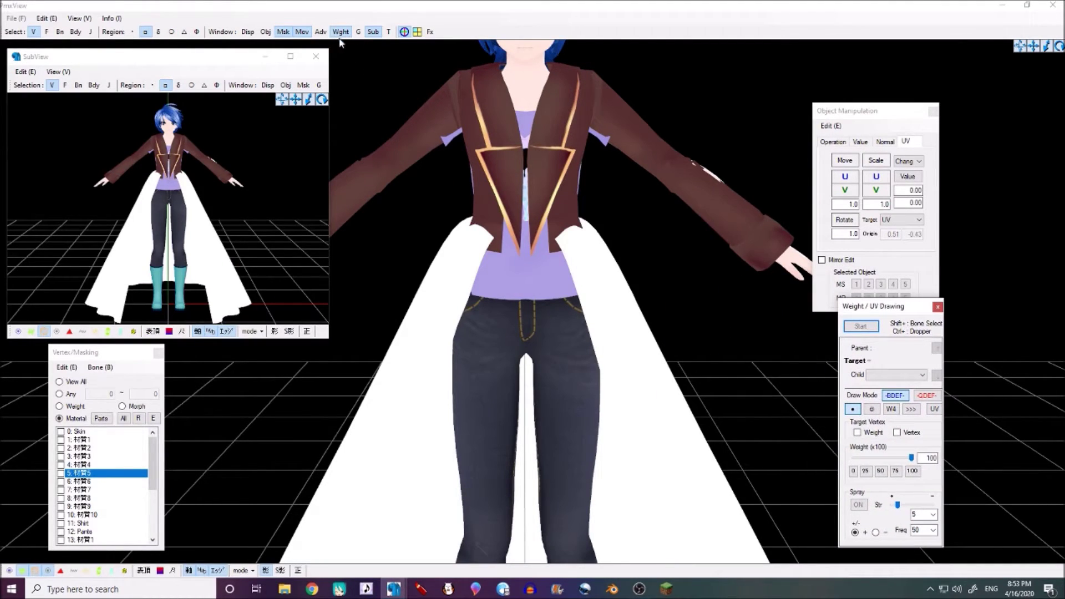
drag(855, 110, 881, 84)
click(960, 86)
drag(888, 306, 910, 147)
Step: Check the Collar and TailCoat materials in turn, leave only TailCoat Back vertices shown, and inspect them from behind and front
scroll(122, 449, down, 3)
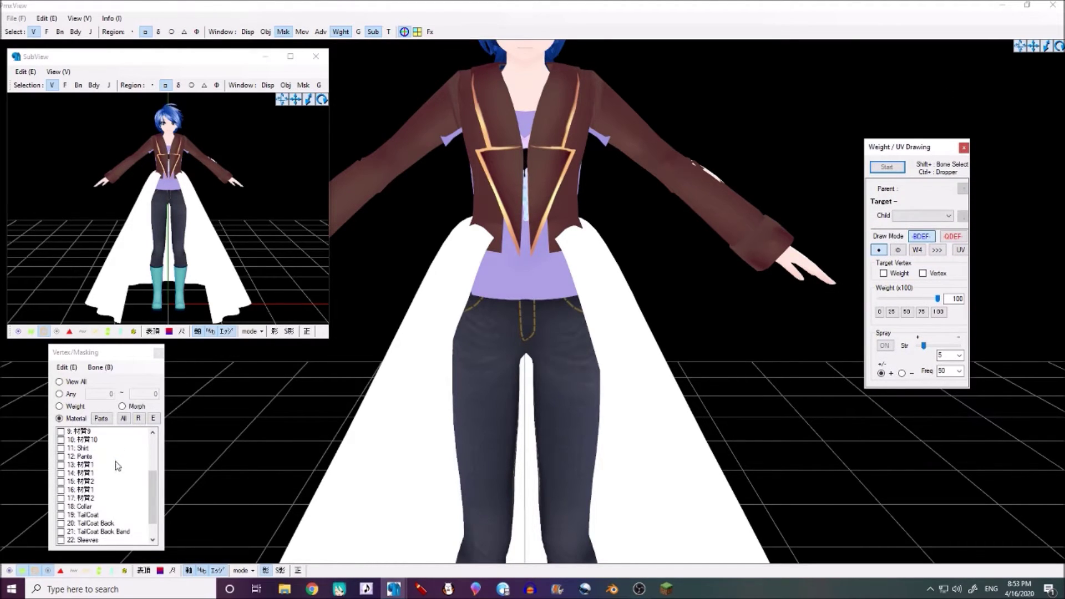
click(92, 466)
click(93, 473)
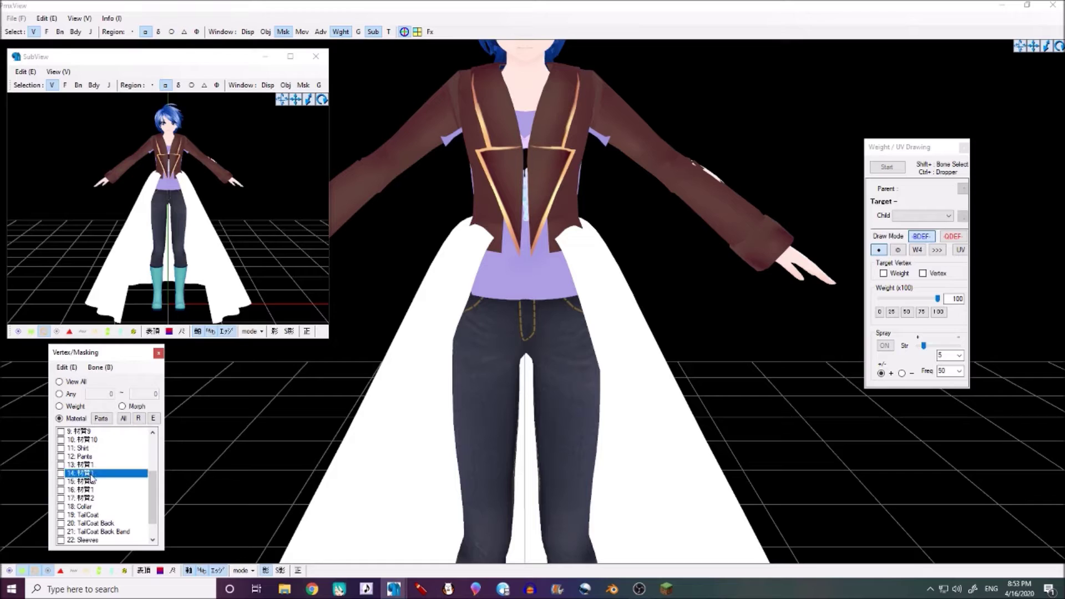
click(91, 507)
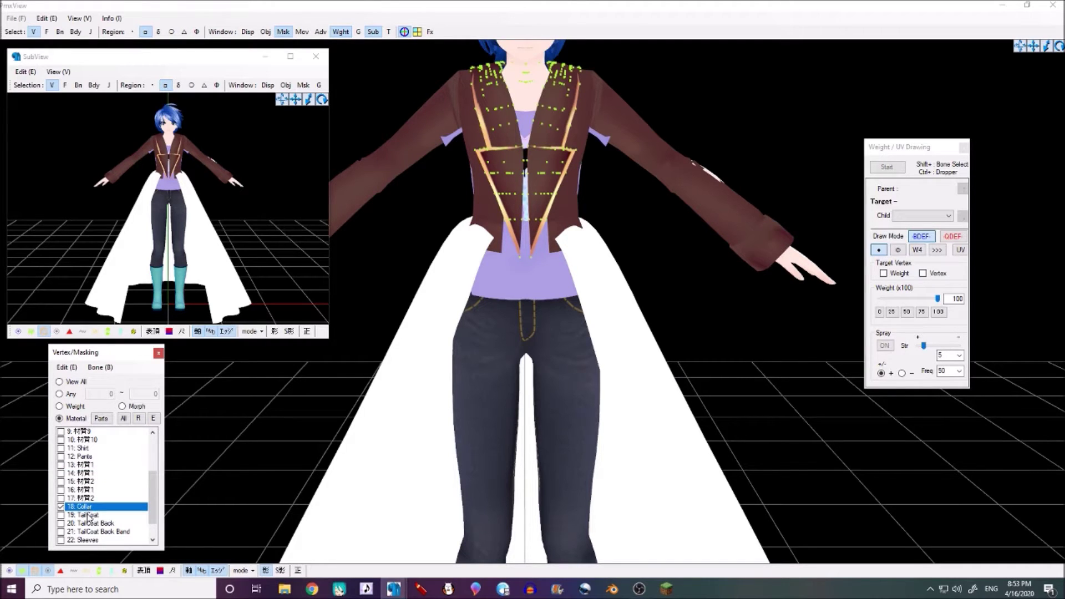
click(89, 515)
mouse_move(369, 435)
right_down()
mouse_move(587, 316)
mouse_move(600, 329)
mouse_move(381, 426)
right_up()
click(98, 514)
click(98, 523)
right_drag(621, 361, 516, 364)
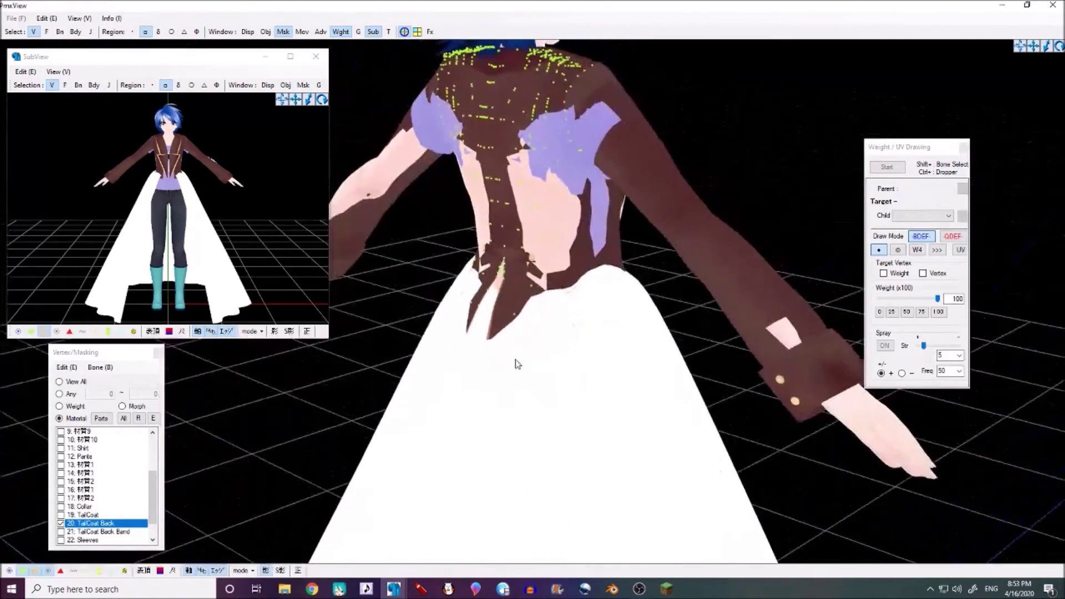
scroll(576, 336, up, 2)
right_drag(601, 324, 291, 191)
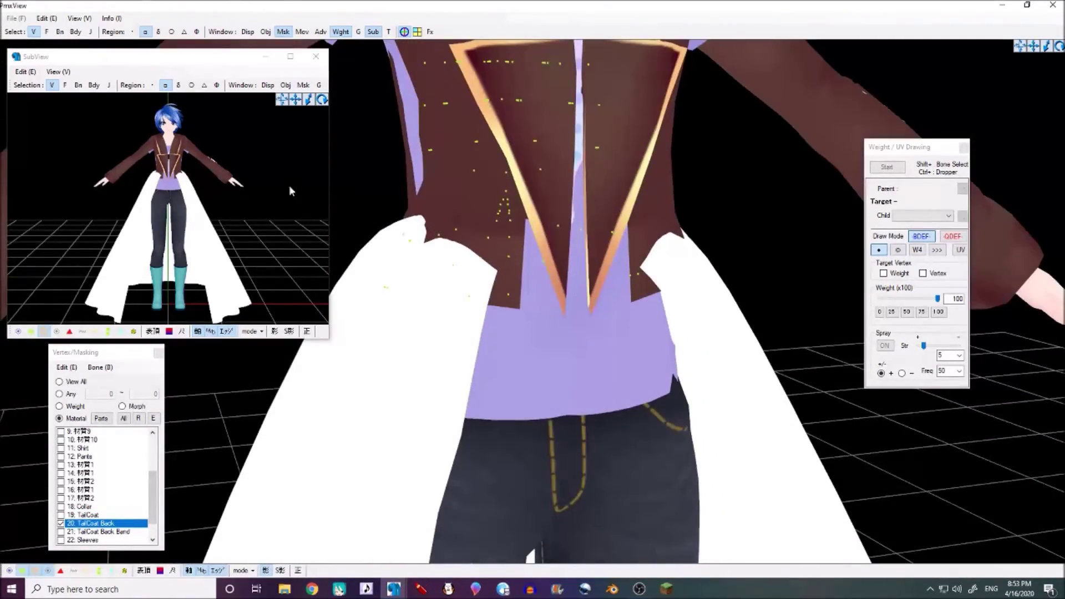
Step: Enable bone selection and select the upper body bone 上半身 in the Pmx Editor bone list as the weight target
click(59, 31)
right_drag(532, 206, 565, 218)
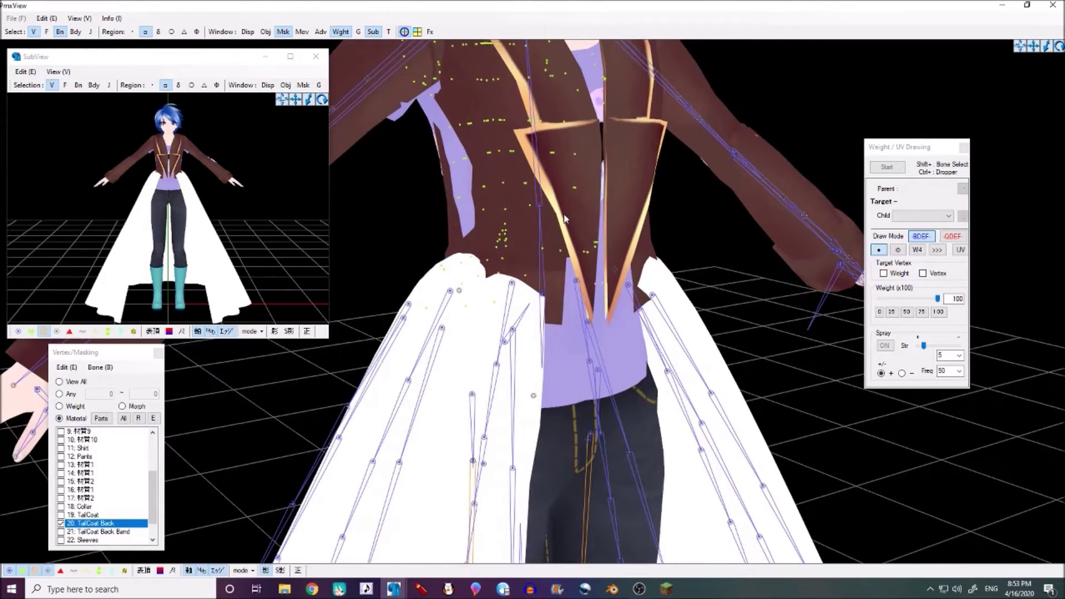
scroll(549, 290, up, 2)
click(549, 290)
click(390, 591)
click(347, 541)
click(186, 137)
click(627, 254)
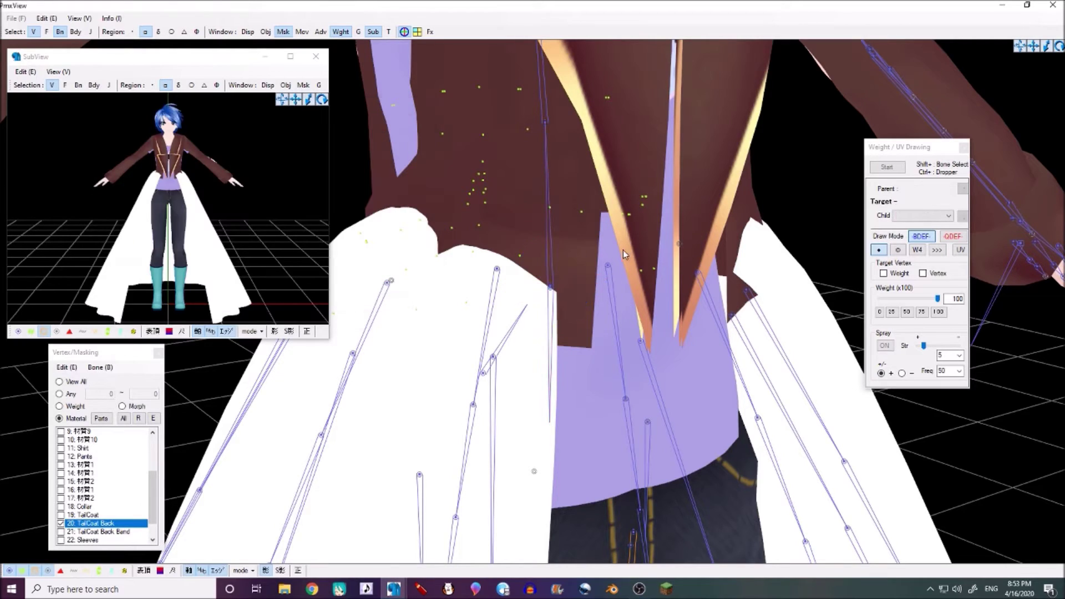
click(551, 288)
click(394, 589)
click(347, 541)
click(102, 238)
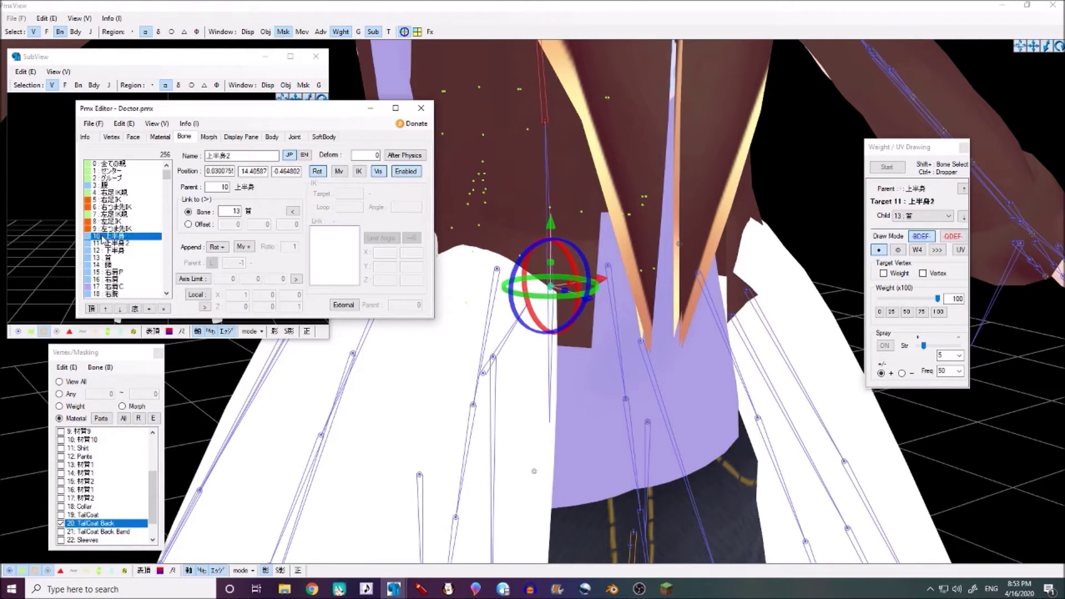
Step: Start weight drawing with bone 上半身 as the target and examine the TailCoat Back vertices around the waist
middle_drag(600, 387, 605, 386)
scroll(605, 385, down, 4)
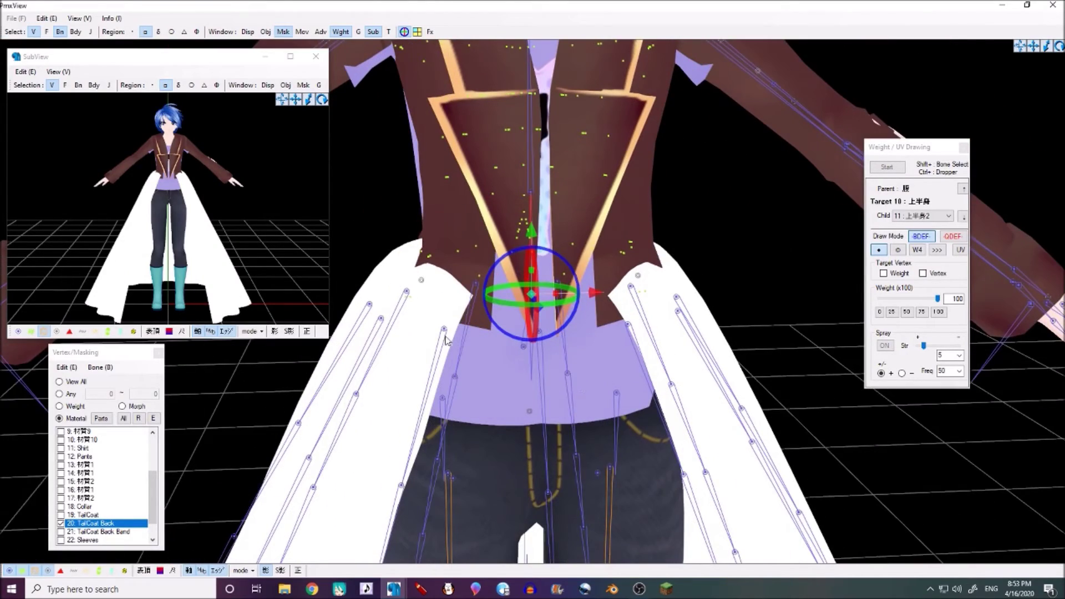
click(887, 166)
mouse_move(768, 240)
right_down()
mouse_move(464, 281)
mouse_move(562, 296)
right_up()
right_drag(632, 377, 521, 355)
click(882, 169)
scroll(561, 298, up, 3)
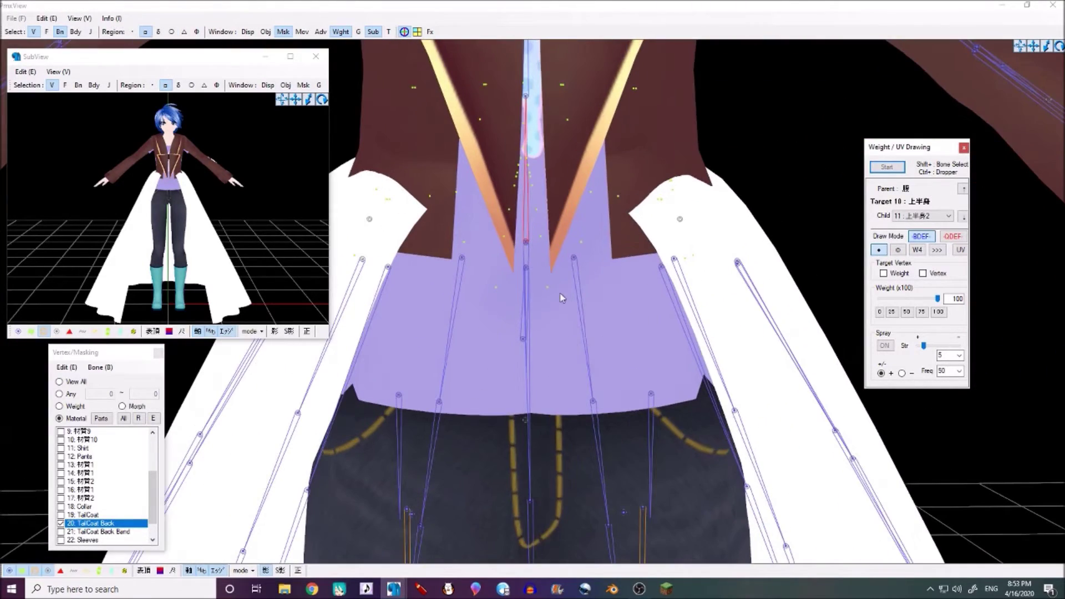
Step: Select the lower body bone 下半身 as the weight target, start weight drawing, and examine the TailCoat Back vertices from behind
click(526, 248)
click(876, 171)
scroll(608, 319, down, 3)
right_drag(682, 324, 450, 347)
scroll(463, 340, down, 2)
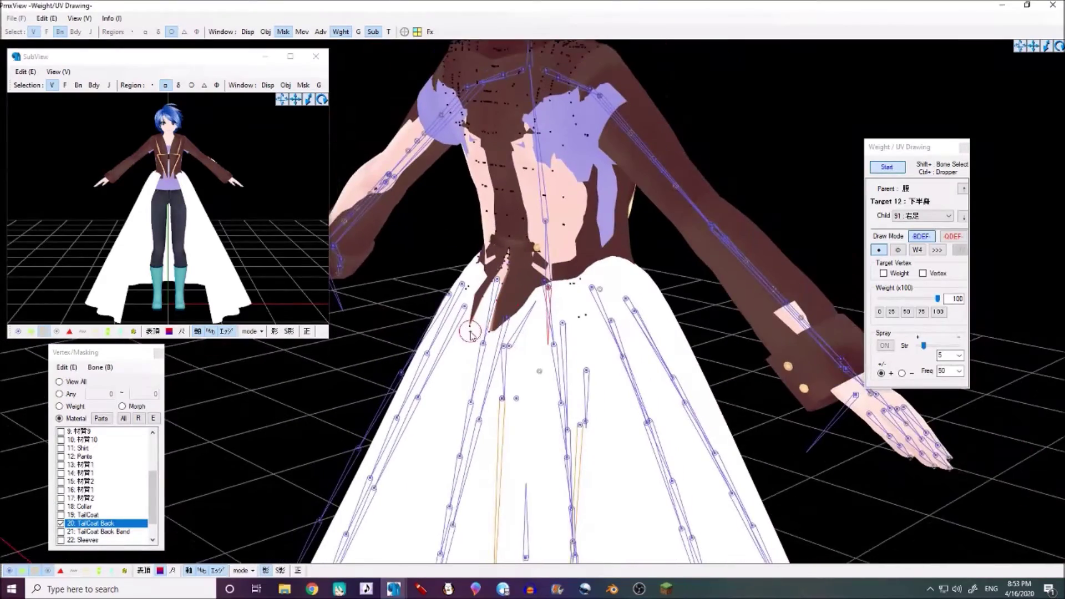
scroll(476, 333, up, 5)
scroll(627, 349, down, 3)
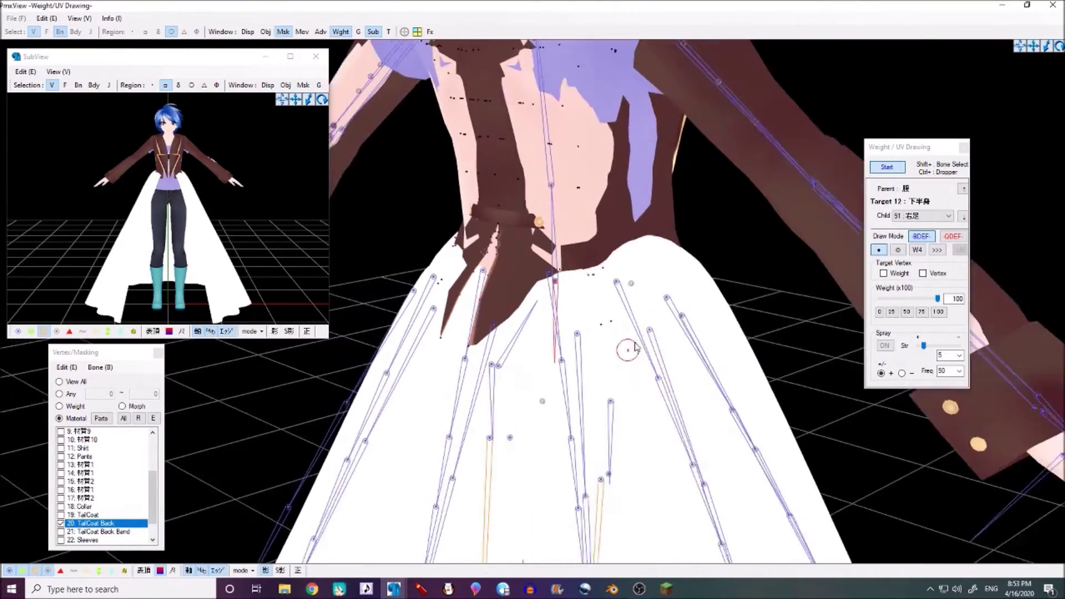
Step: Paint the TailCoat Back vertices at both sides below the waist with weight 100 to bone 下半身
mouse_move(557, 296)
right_down()
mouse_move(473, 333)
mouse_move(535, 359)
mouse_move(505, 361)
right_up()
scroll(488, 327, up, 2)
click(511, 317)
scroll(505, 357, down, 2)
scroll(505, 359, up, 1)
mouse_move(456, 249)
mouse_down()
mouse_move(588, 269)
mouse_move(534, 287)
mouse_up()
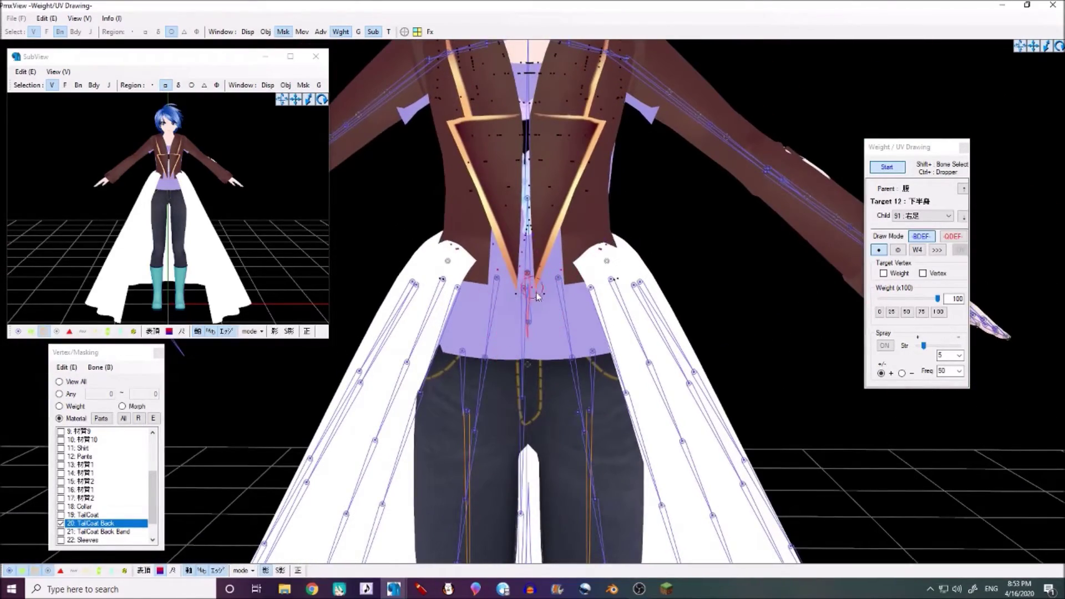
right_drag(534, 327, 539, 267)
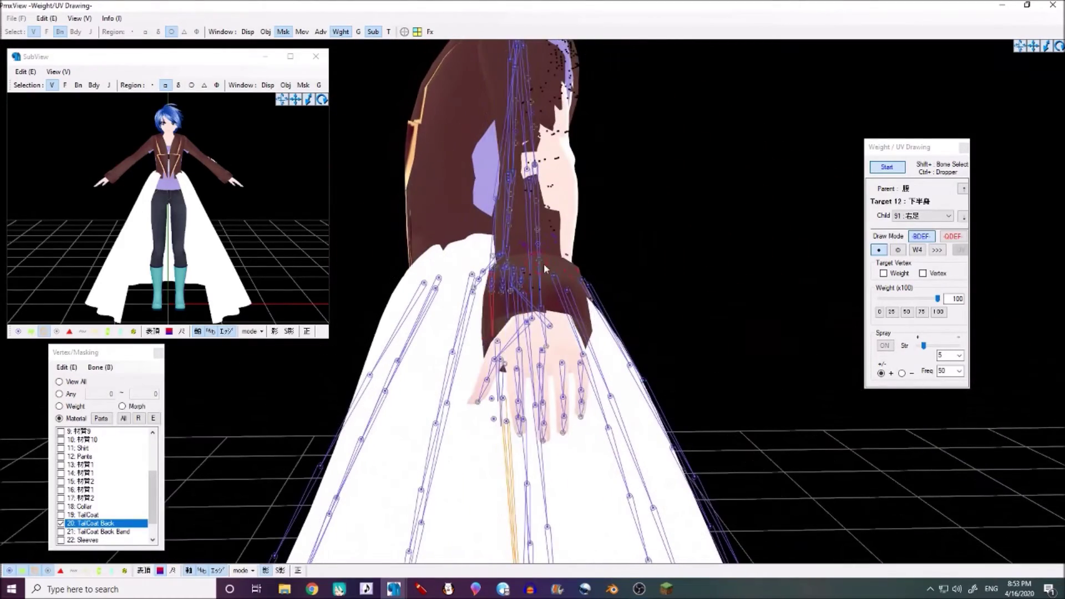
right_drag(665, 444, 640, 328)
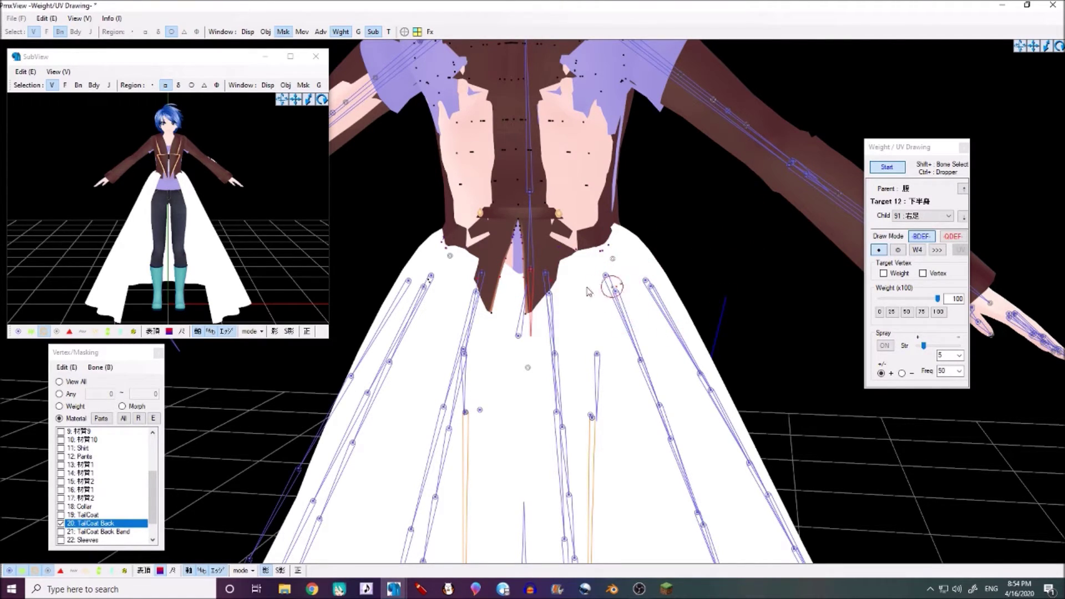
right_drag(487, 314, 543, 319)
right_drag(430, 308, 497, 327)
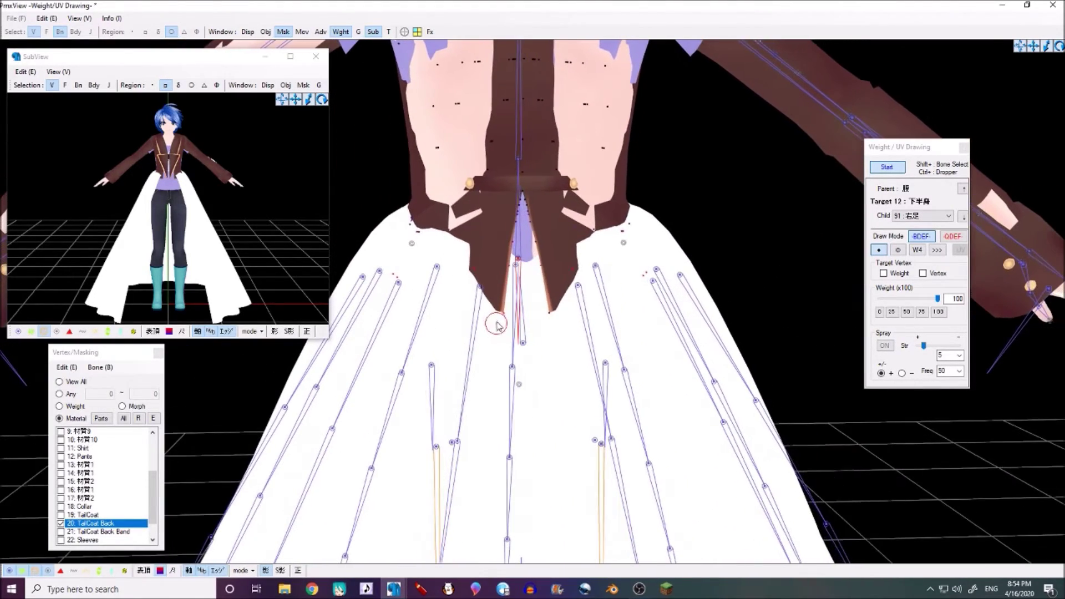
Step: Switch the weight target to the upper body bone 上半身 and check the TailCoat Back vertices around the waist in weight drawing
click(886, 167)
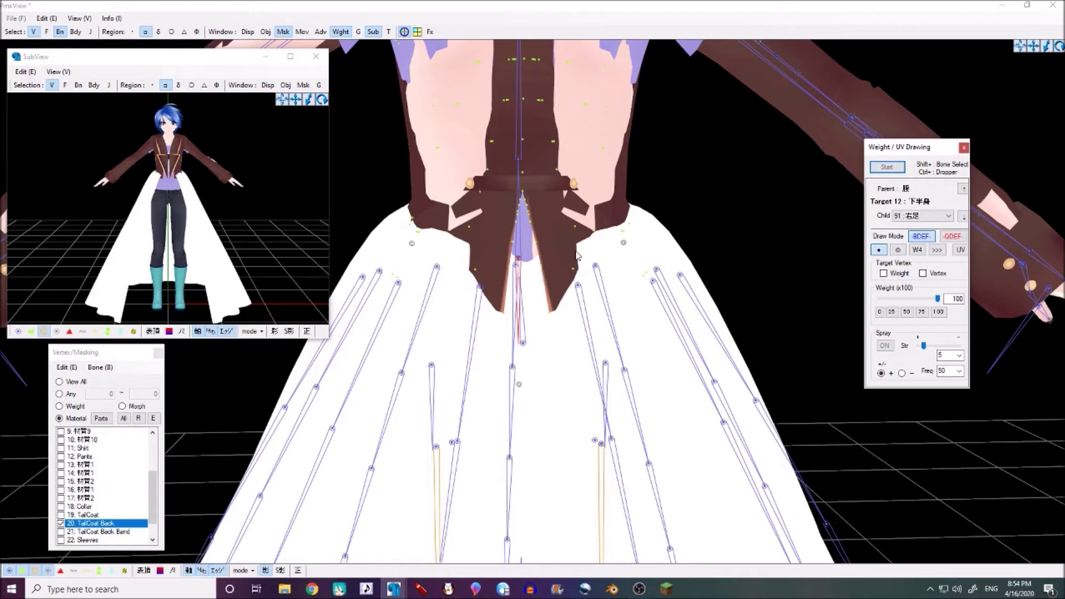
click(522, 255)
shift+click(520, 257)
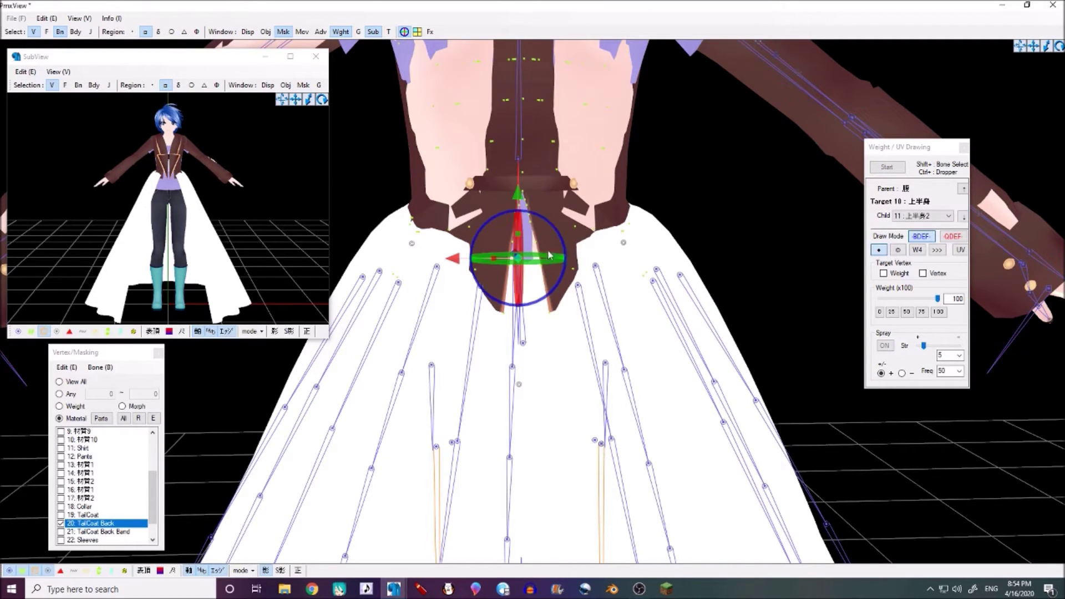
click(887, 168)
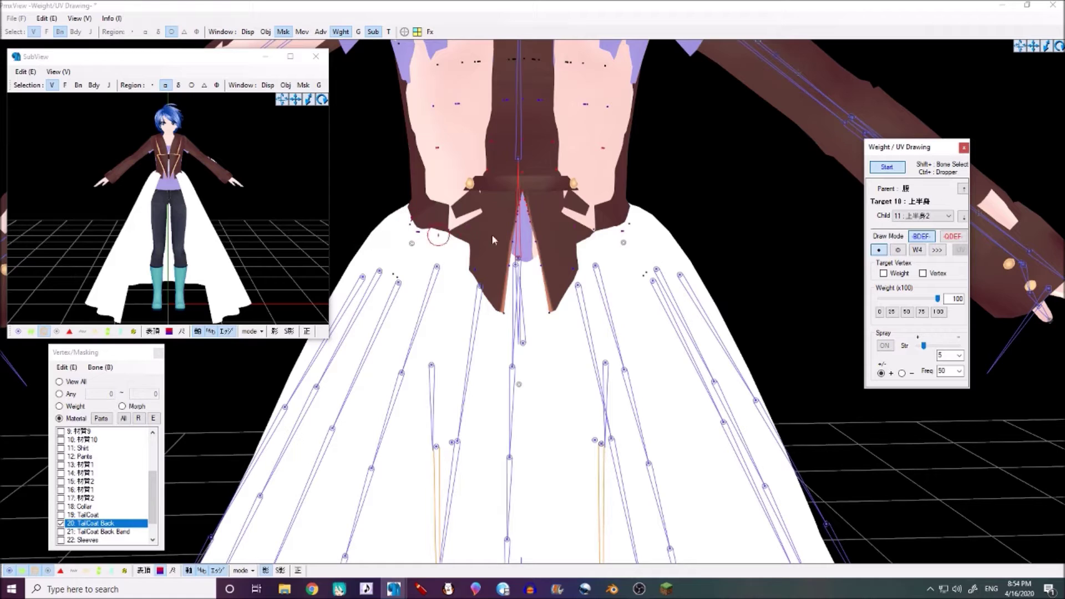
right_drag(637, 236, 683, 272)
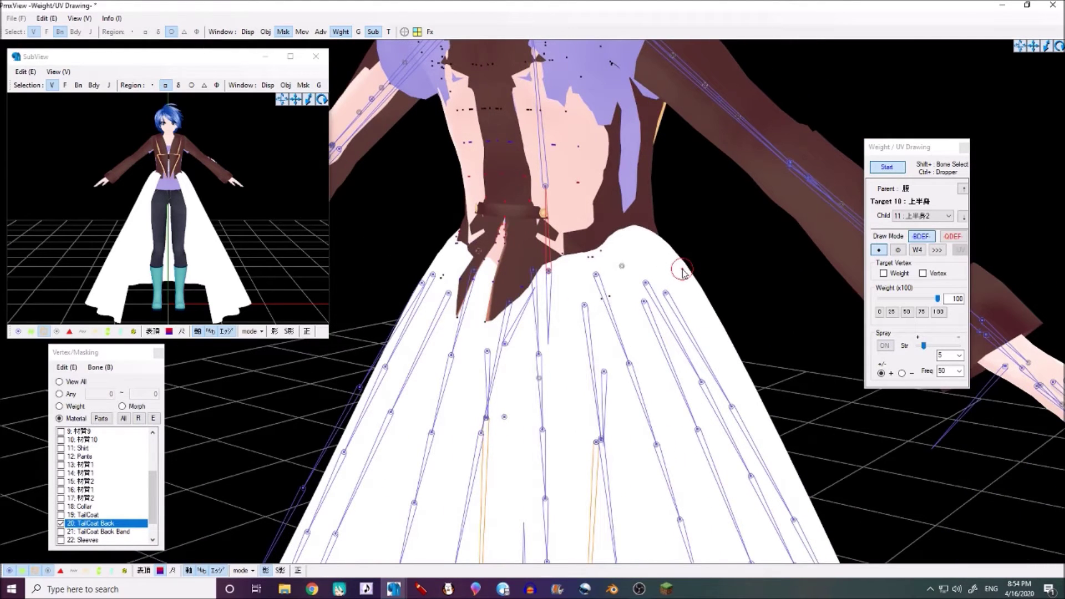
click(884, 172)
right_drag(721, 219, 577, 239)
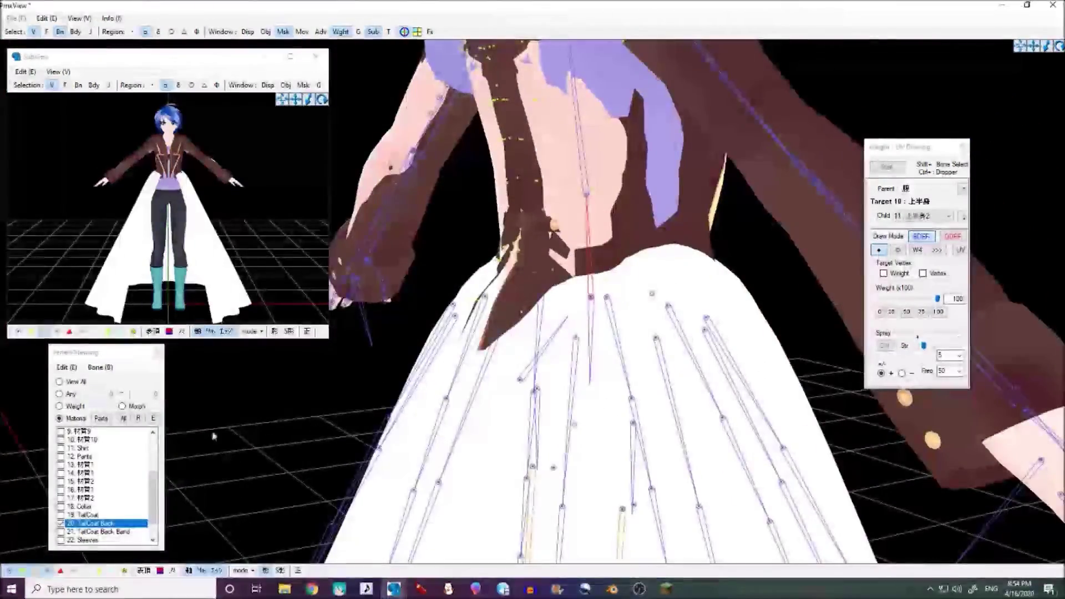
Step: Check the TailCoat Back Band, Sleeves and Collar materials in turn, and leave only the TailCoat vertices shown
click(96, 533)
right_drag(384, 395, 400, 397)
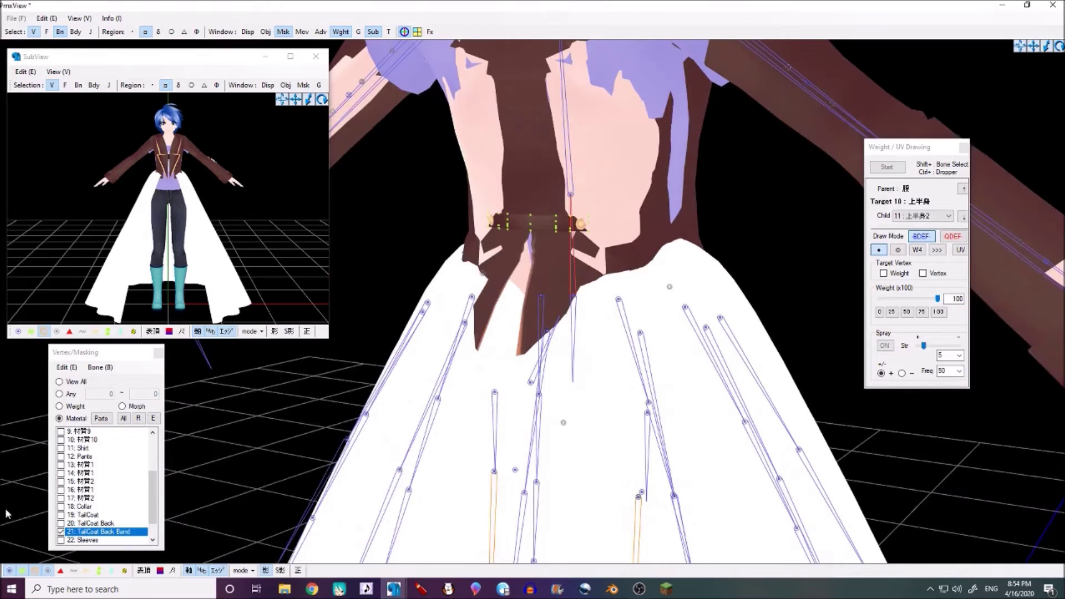
click(88, 543)
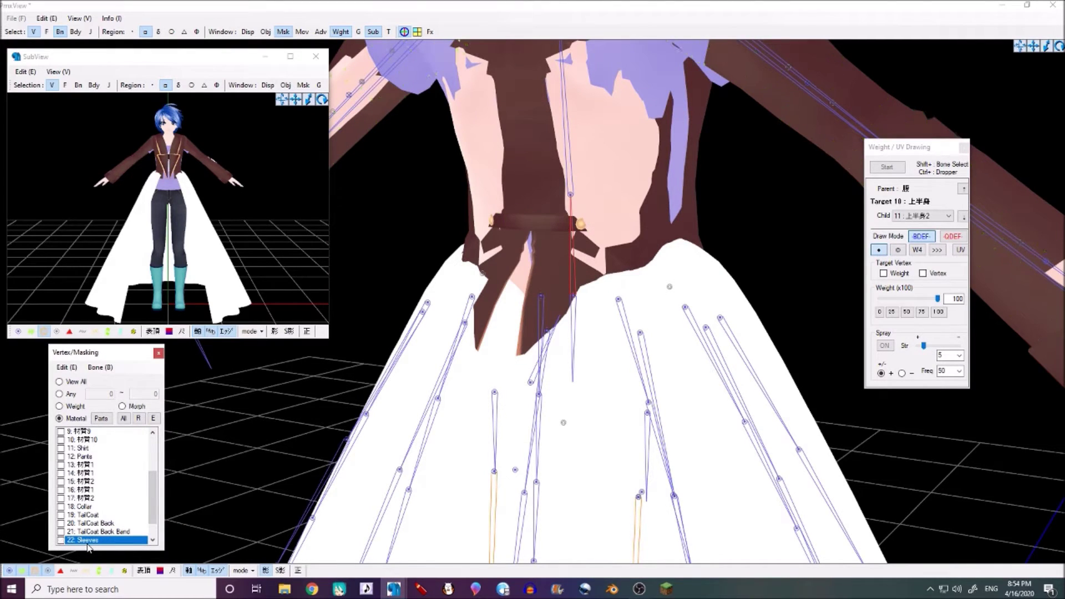
click(86, 508)
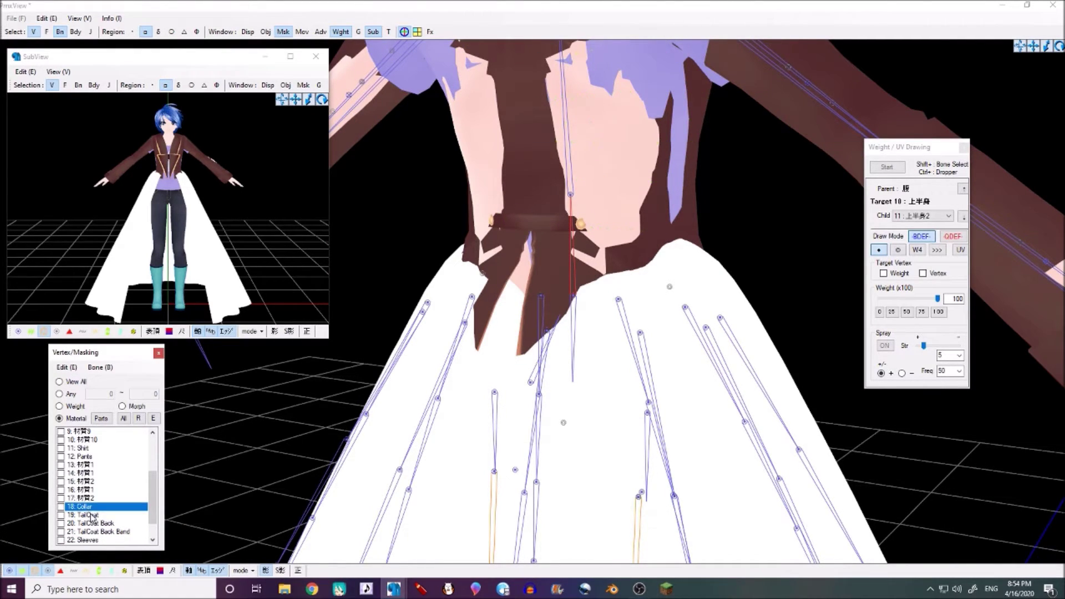
click(91, 516)
Step: Start weight drawing with bone 上半身 as the target and inspect the TailCoat vertices from behind
right_drag(583, 287, 573, 288)
click(887, 167)
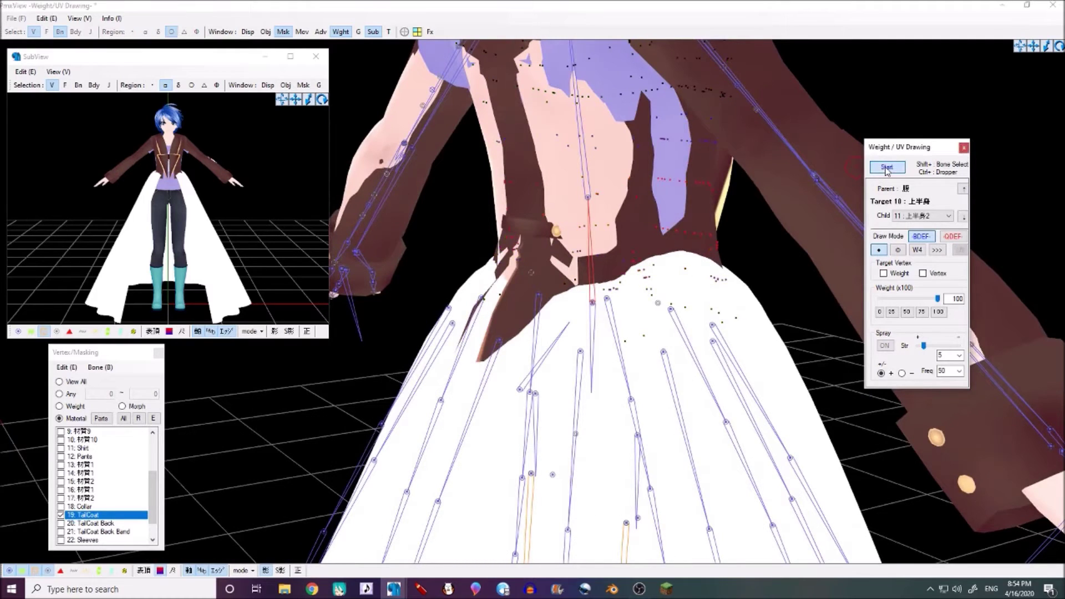
right_drag(661, 339, 697, 336)
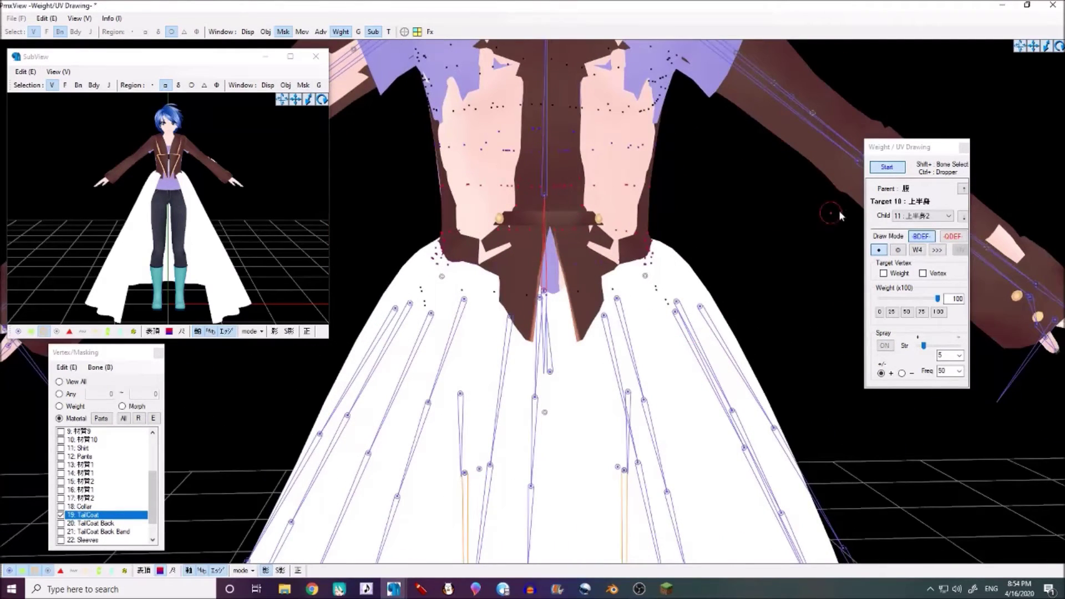
Step: Select the lower body bone 下半身 in the Pmx Editor bone list as the target and restart weight drawing
click(887, 168)
click(545, 293)
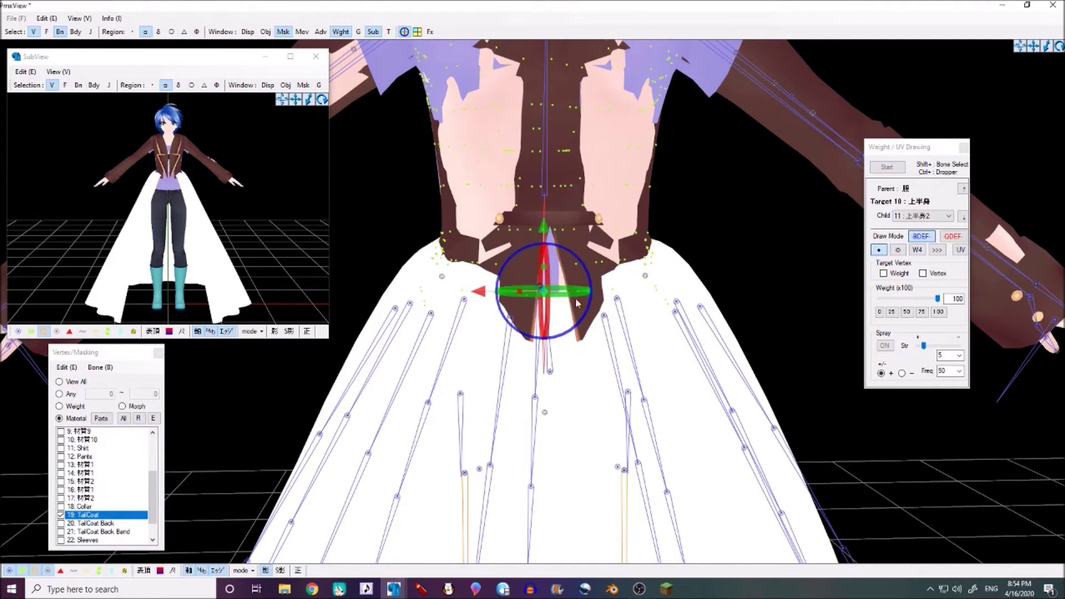
click(394, 589)
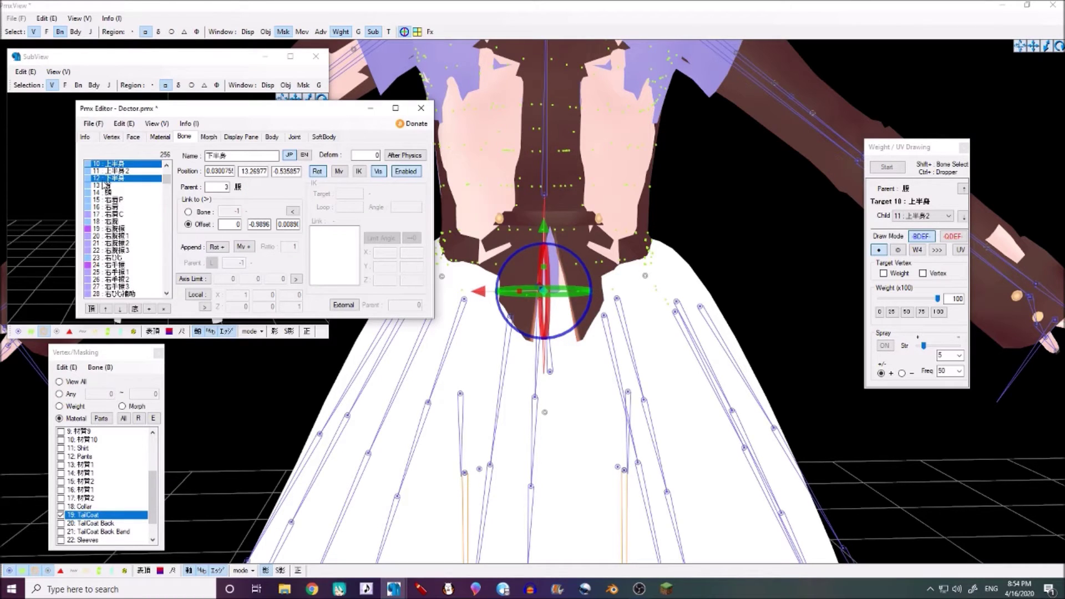
click(888, 169)
Step: Paint the lower TailCoat vertices at both sides and the back with weight 100 to bone 下半身
scroll(599, 302, down, 4)
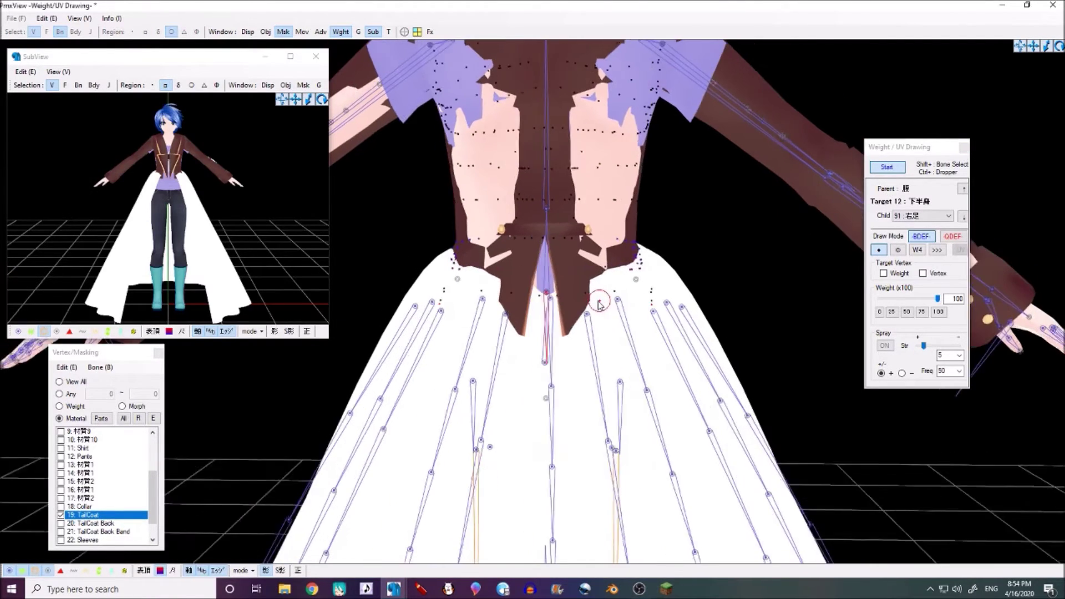
scroll(605, 304, down, 3)
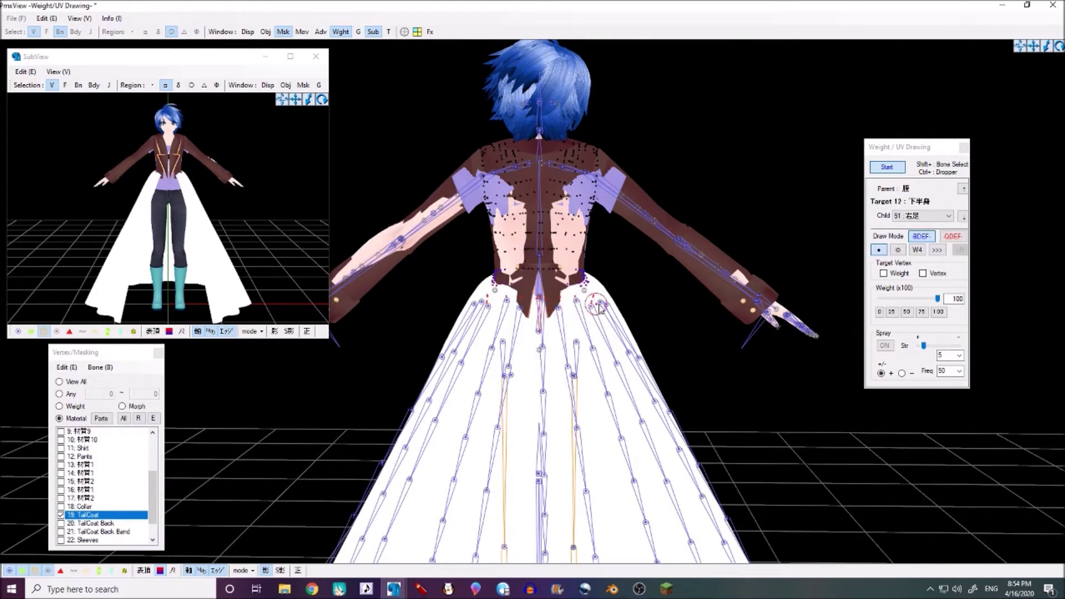
scroll(528, 311, up, 5)
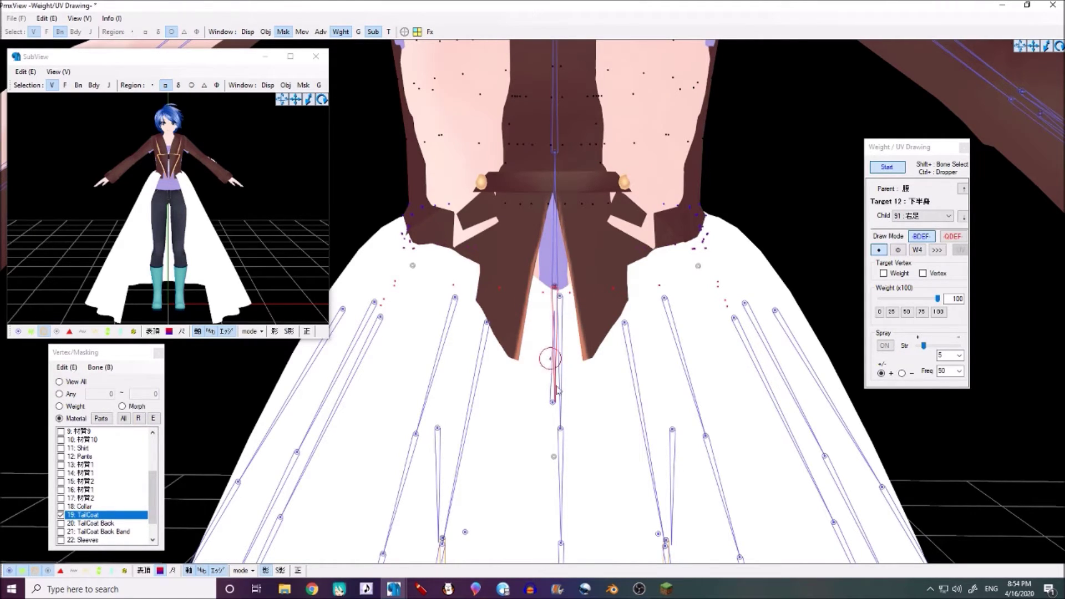
Step: Check the TailCoat vertices from the front, end weight drawing, and turn off bone selection
scroll(555, 402, down, 3)
right_drag(554, 407, 772, 396)
scroll(771, 389, up, 4)
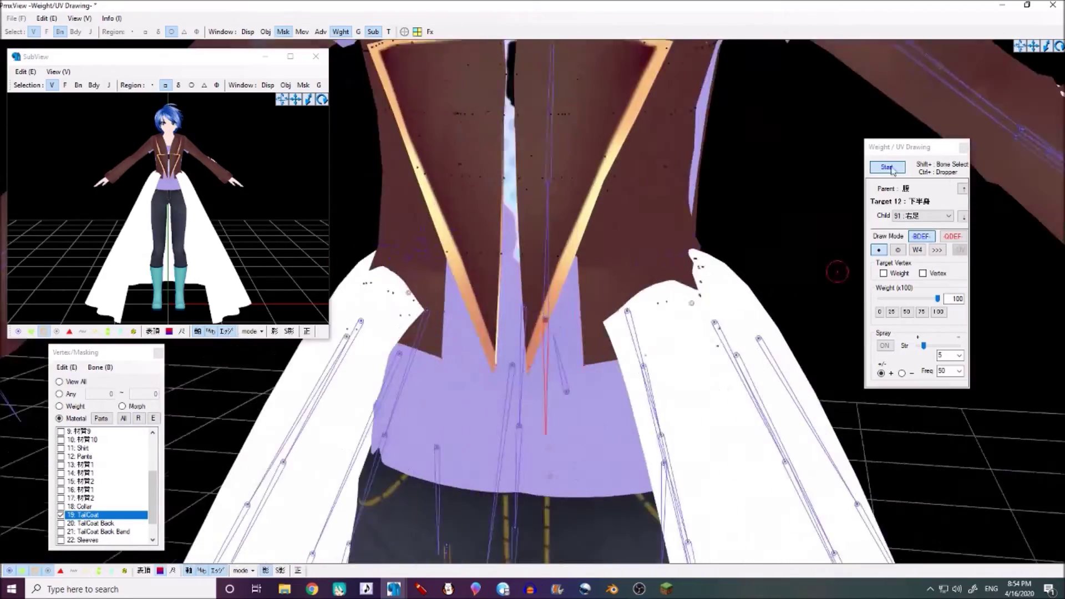
click(887, 167)
right_drag(546, 414, 590, 413)
click(63, 34)
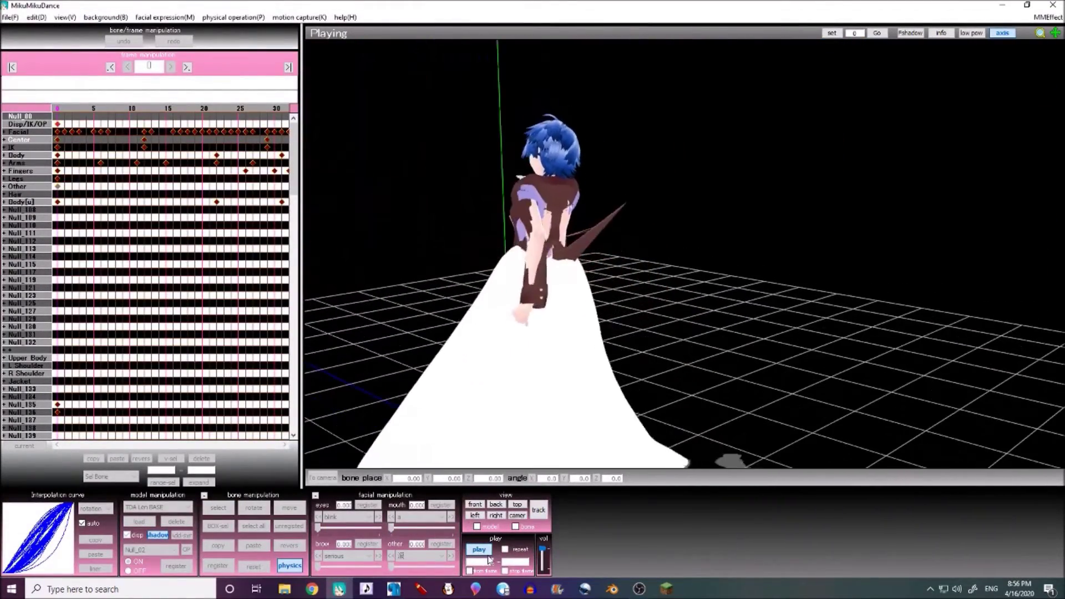
Step: Set the MikuMikuDance physics to trace mode and examine the coat tails from behind around frames 15 to 22
click(233, 17)
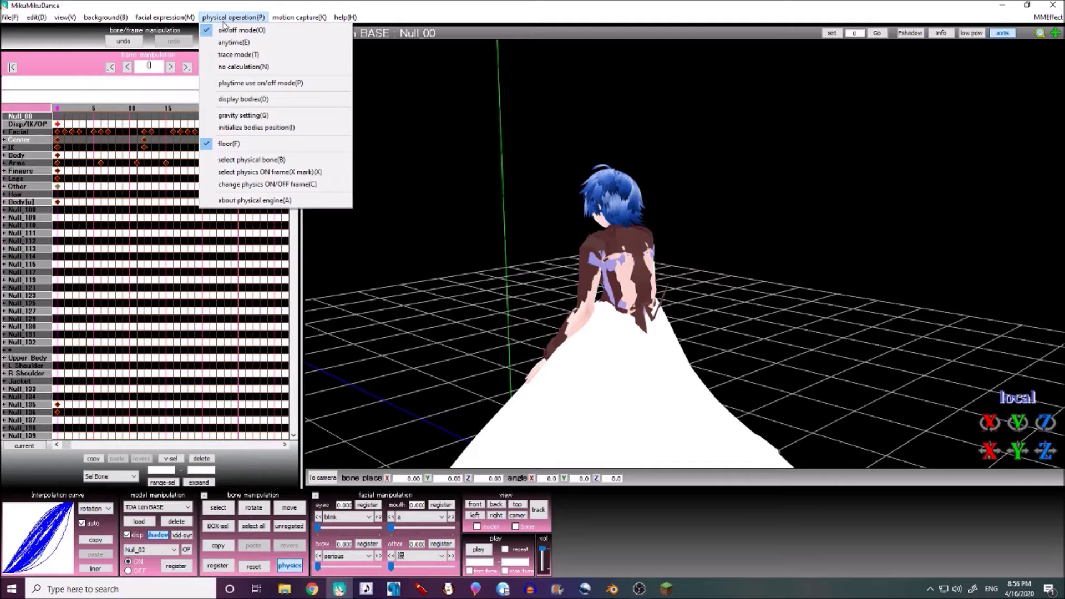
click(233, 55)
scroll(604, 203, up, 5)
scroll(628, 198, down, 5)
scroll(721, 205, up, 6)
scroll(749, 213, down, 6)
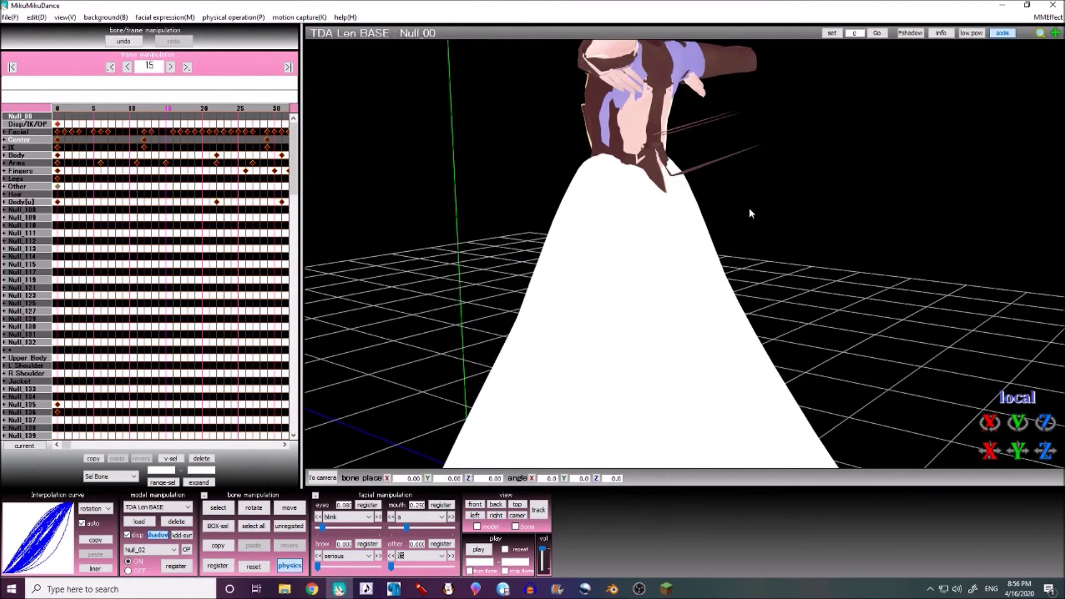
scroll(702, 203, up, 5)
scroll(661, 220, down, 5)
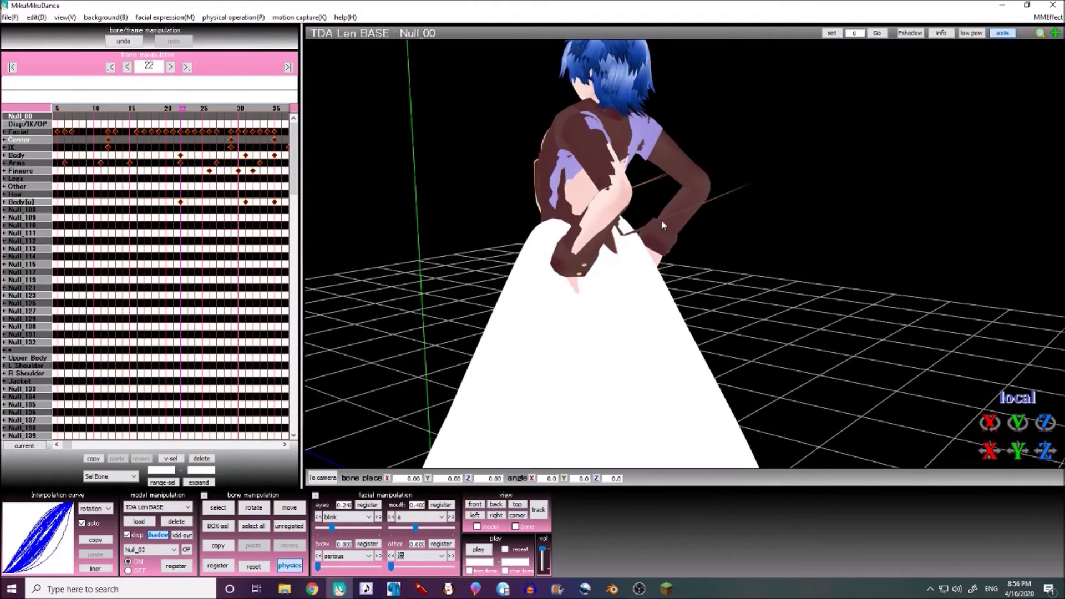
right_drag(661, 221, 647, 213)
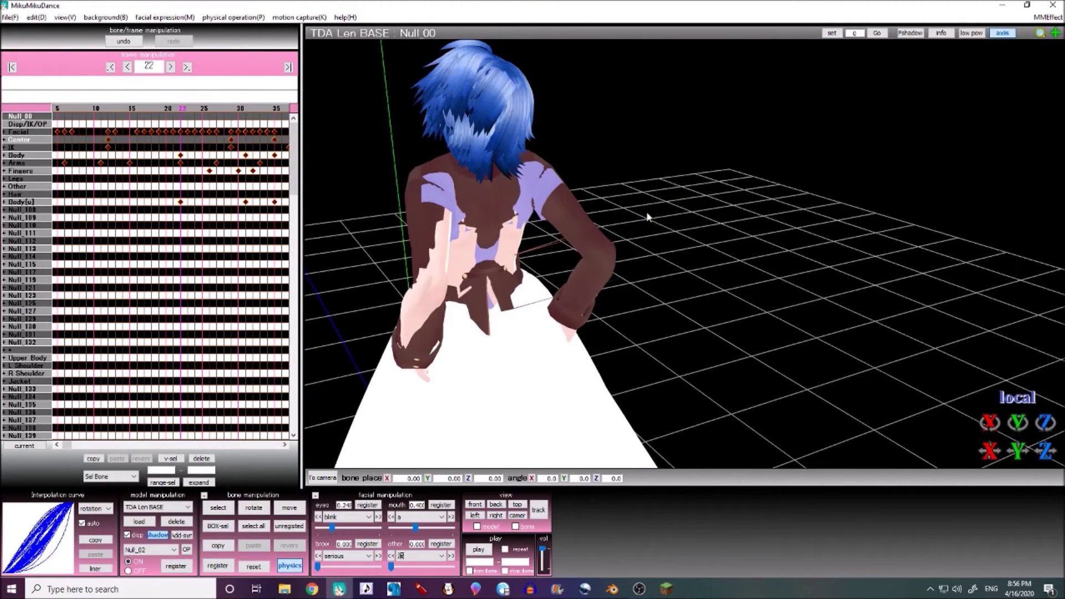
key(Left)
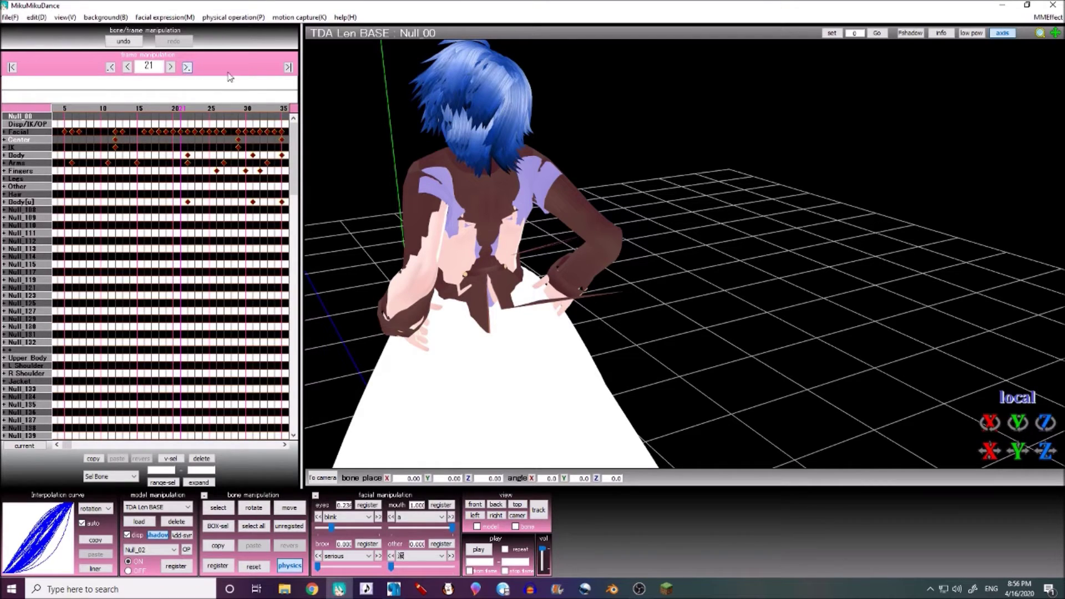
Step: Jump to the motion's last frame, return to frame 0 to examine the coat tails, and go back to Pmx Editor
click(289, 68)
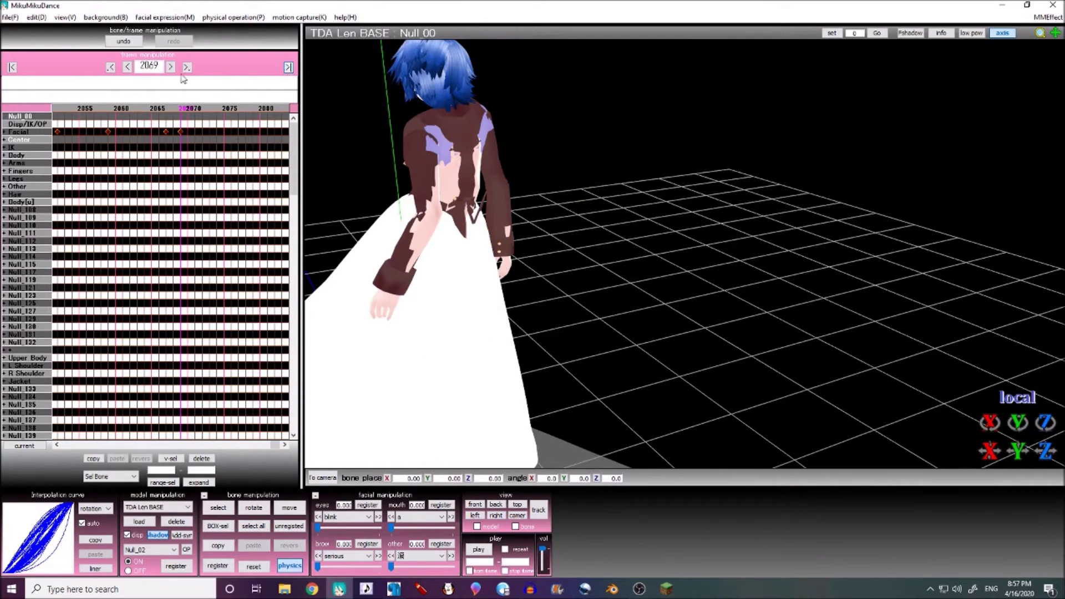
click(111, 67)
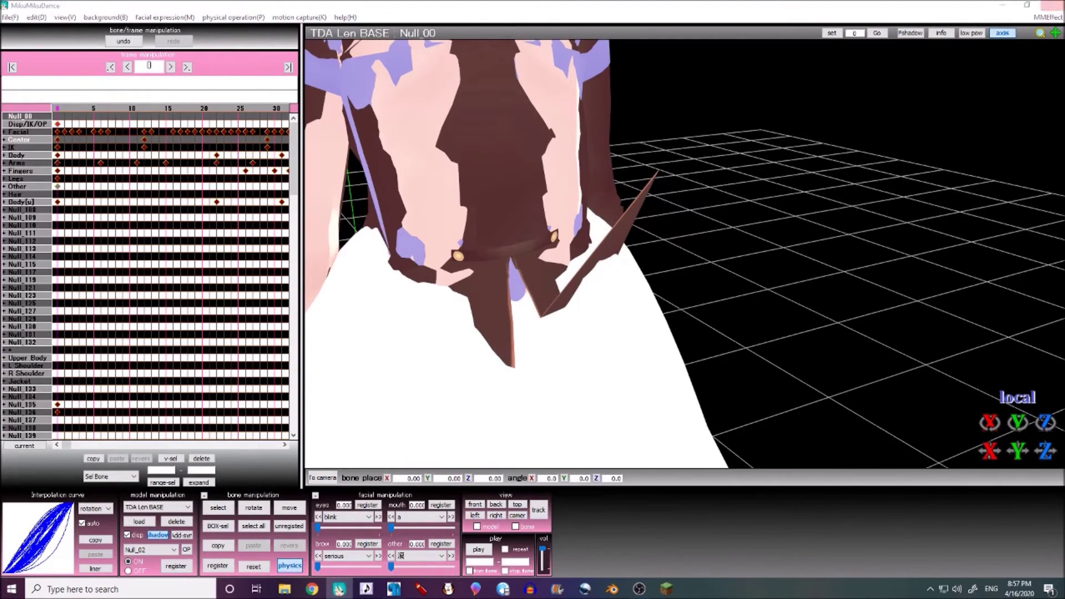
click(1052, 6)
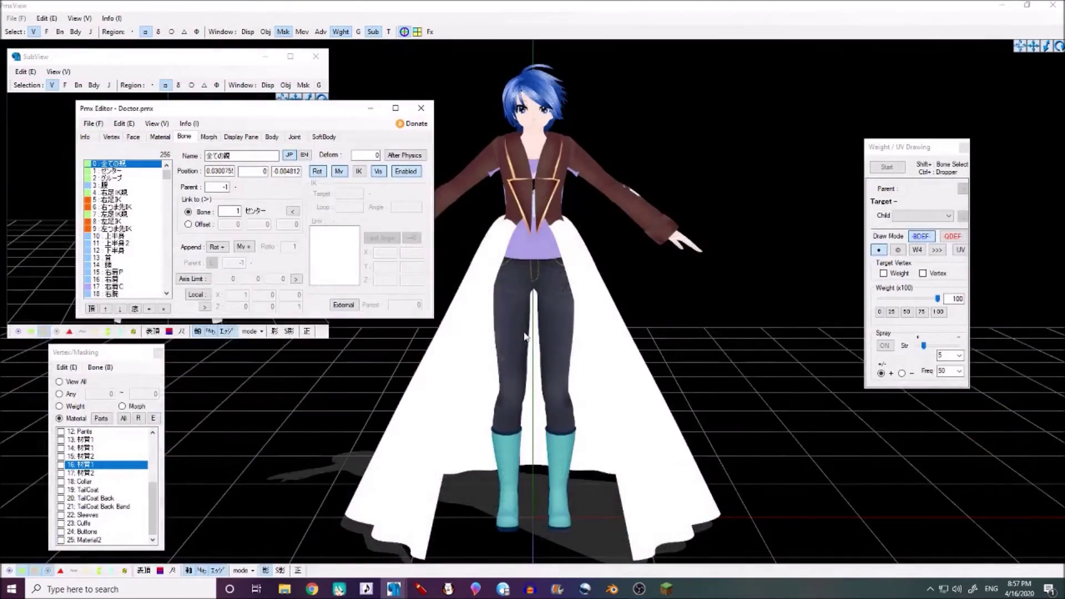
Step: Enable bone selection and select the lower body bone 下半身 behind the coat tails as the weight target
scroll(551, 341, up, 3)
right_drag(550, 337, 466, 349)
scroll(496, 345, up, 3)
scroll(509, 373, up, 2)
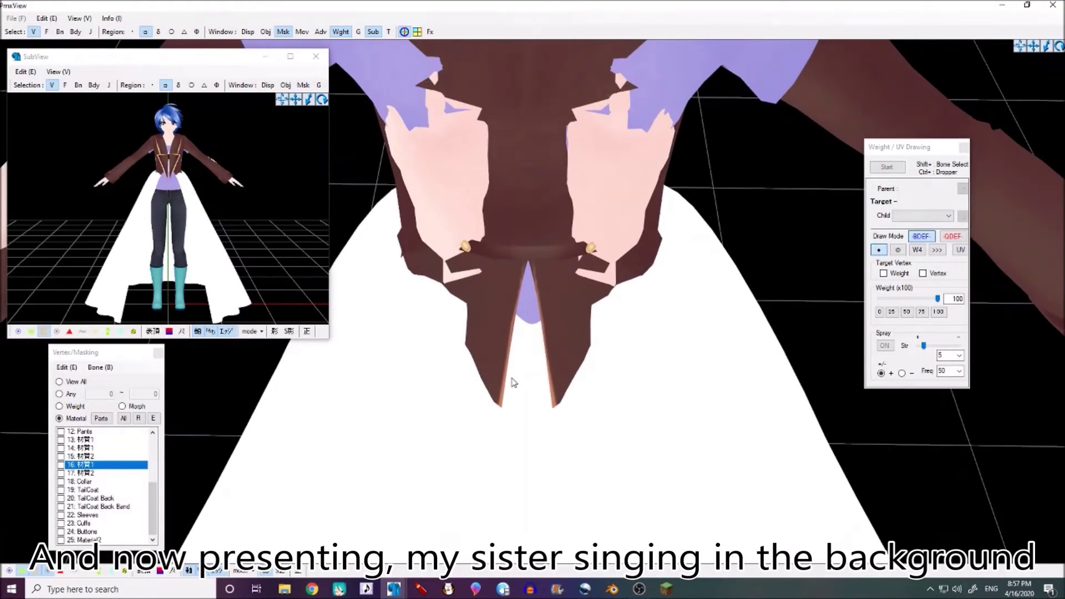
scroll(511, 378, up, 1)
right_drag(604, 331, 602, 322)
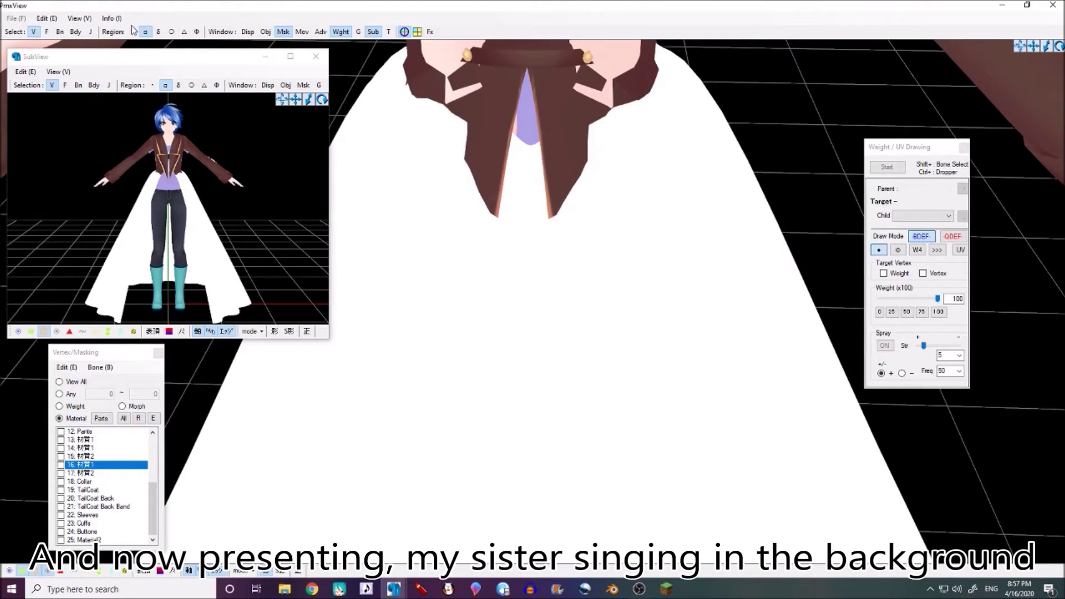
click(60, 32)
scroll(638, 235, up, 2)
scroll(520, 324, up, 3)
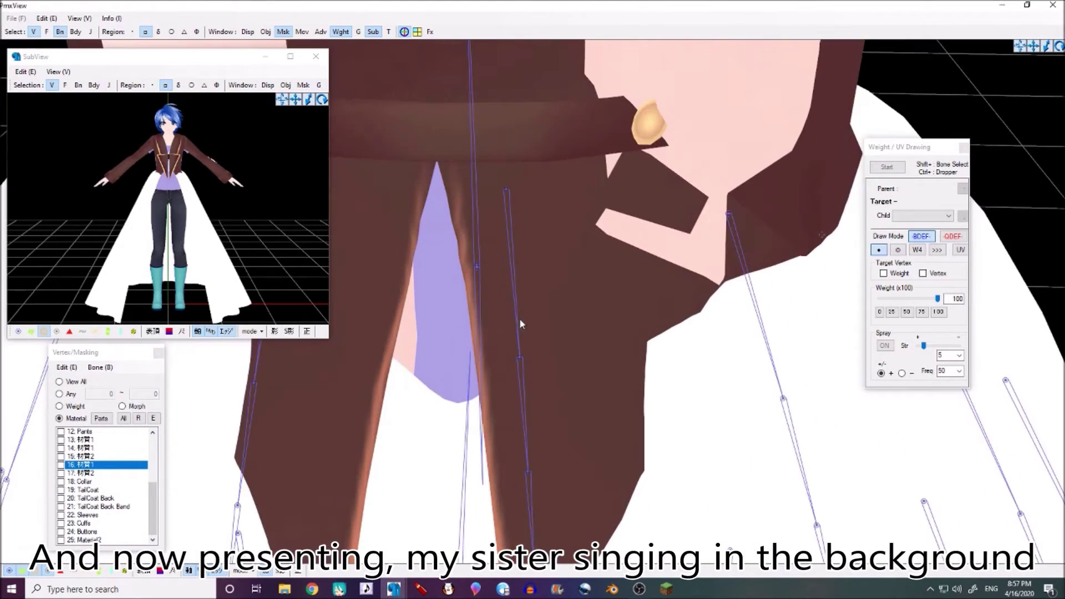
click(477, 268)
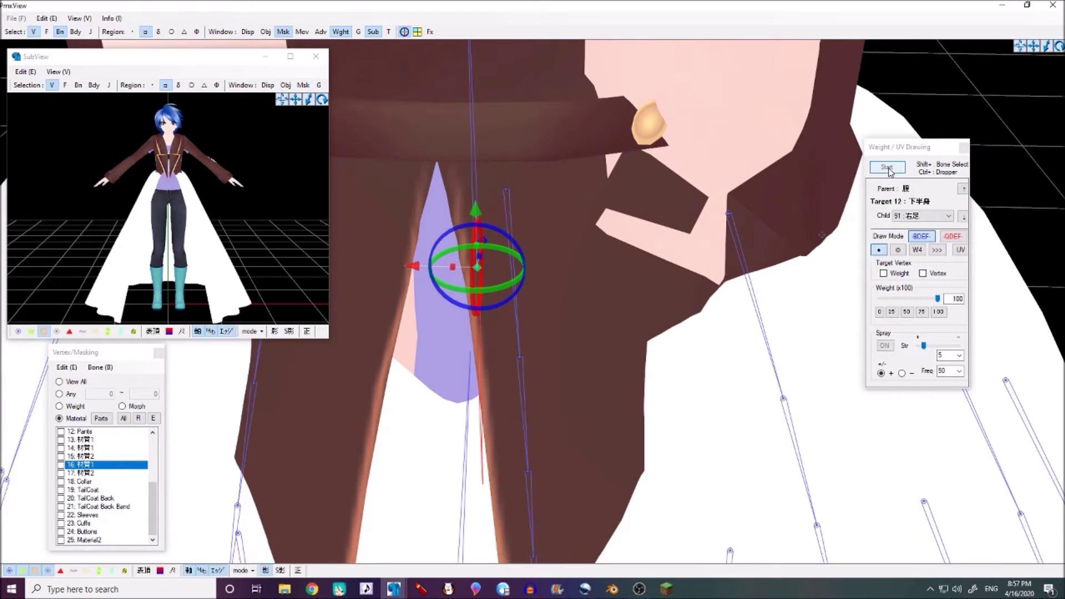
Step: Show only the vertices of the TailCoat Back material for weight drawing
scroll(226, 459, down, 2)
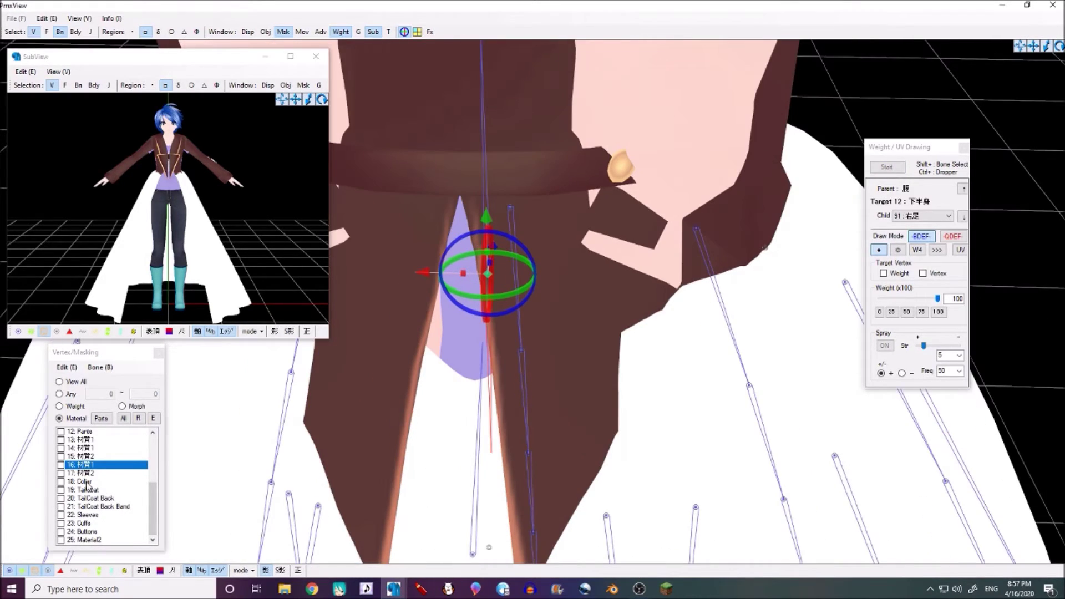
click(87, 483)
click(88, 491)
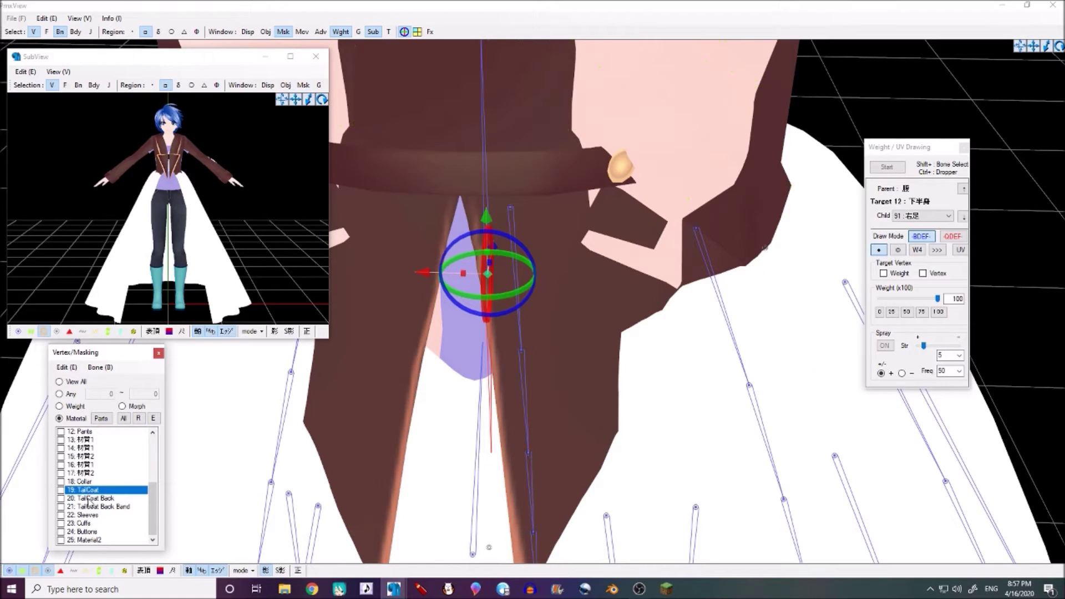
click(88, 498)
scroll(416, 428, down, 3)
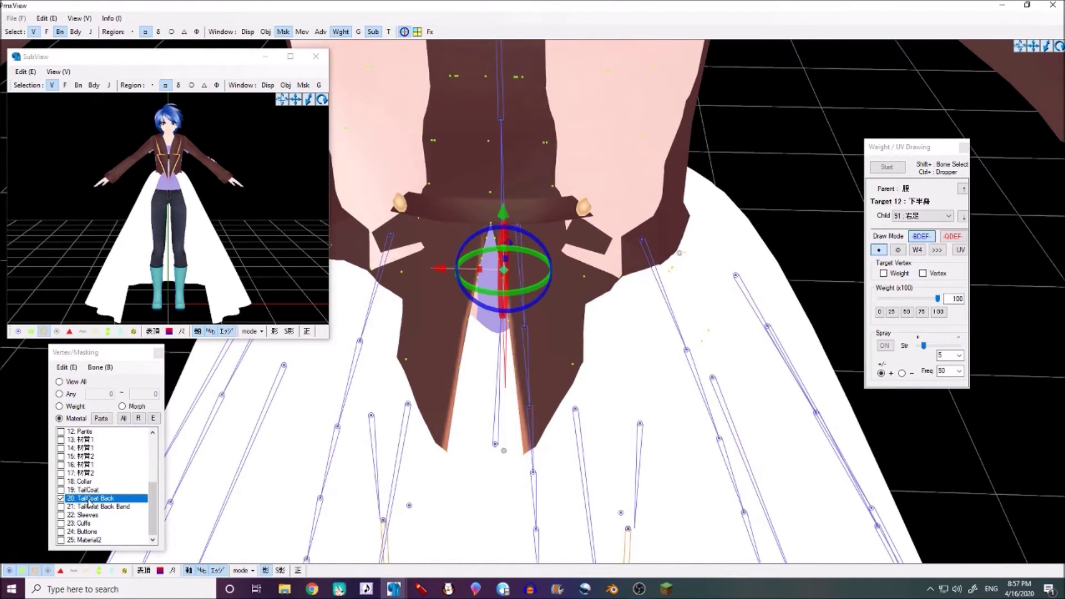
click(90, 506)
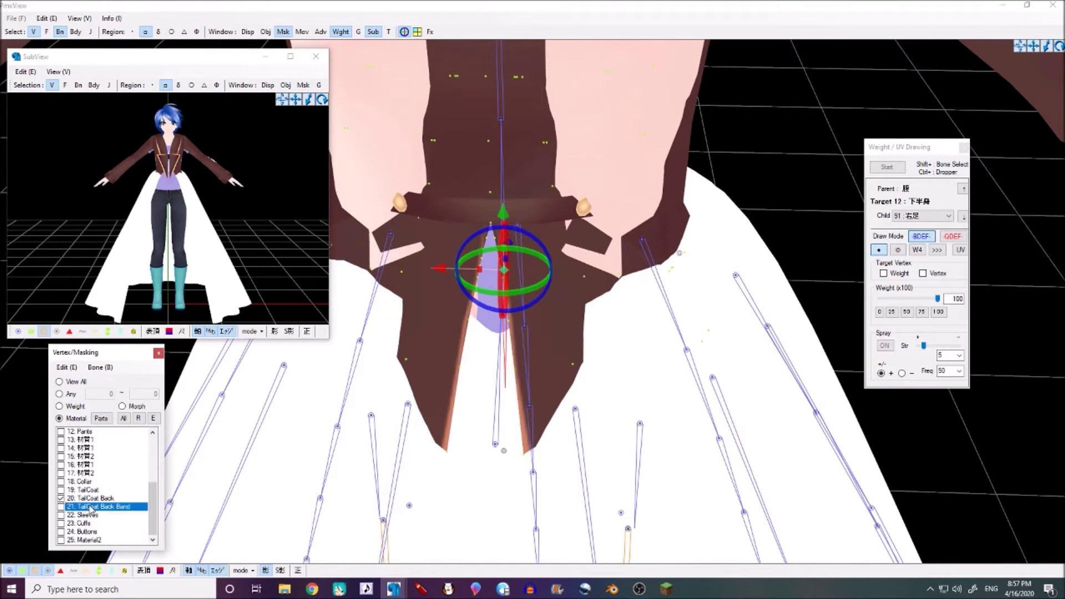
Step: Draw weight 100 for the 下半身 bone on the lower TailCoat Back vertices, and end weight drawing
click(887, 166)
mouse_move(637, 290)
right_down()
mouse_move(571, 333)
mouse_move(621, 336)
mouse_move(593, 345)
mouse_move(573, 335)
mouse_move(496, 431)
right_up()
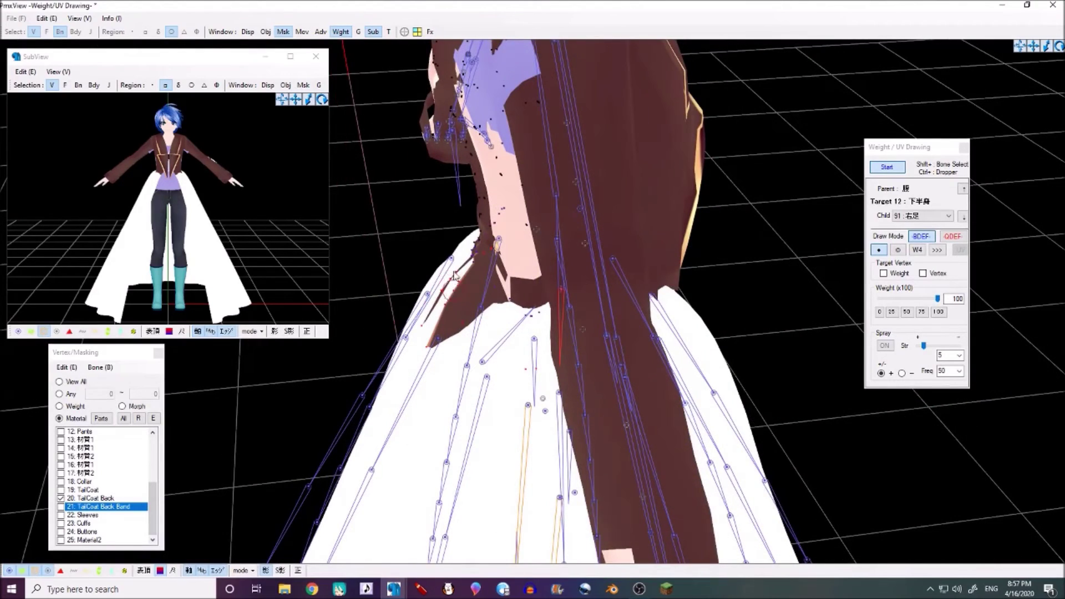
mouse_move(454, 268)
right_down()
mouse_move(515, 300)
mouse_move(531, 327)
right_up()
mouse_move(597, 437)
right_down()
mouse_move(608, 381)
mouse_move(616, 394)
mouse_move(513, 387)
mouse_move(601, 373)
mouse_move(559, 348)
right_up()
key(F1)
scroll(621, 392, up, 5)
click(899, 167)
key(F1)
Step: Bring up the Pmx Editor main window and save the Doctor model
click(392, 587)
click(339, 541)
click(93, 124)
click(117, 178)
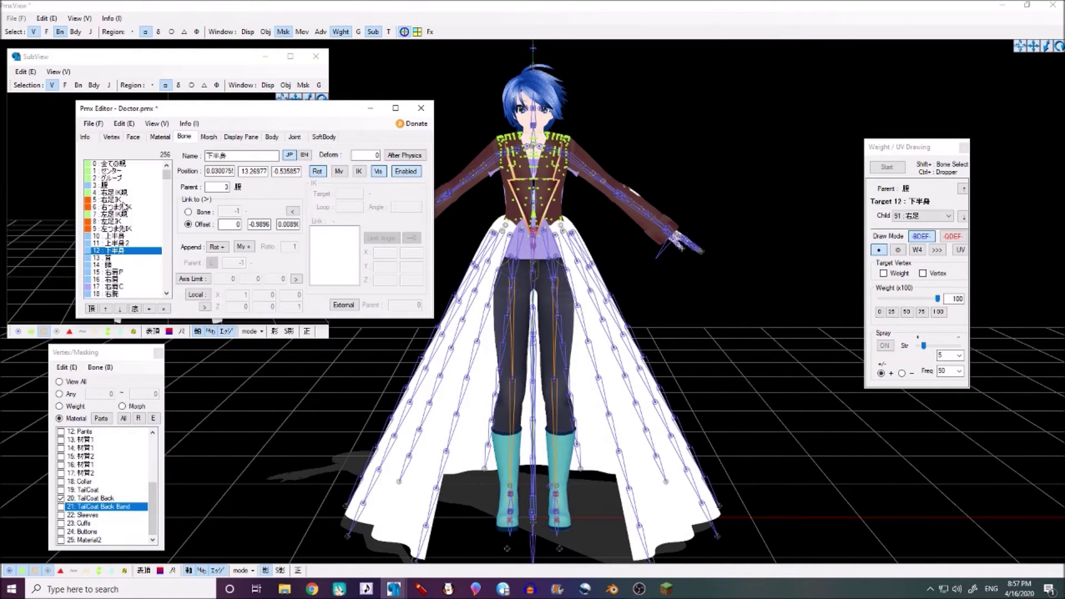
Step: Switch to MikuMikuDance, load Doctor.pmx and accept its model information
click(366, 588)
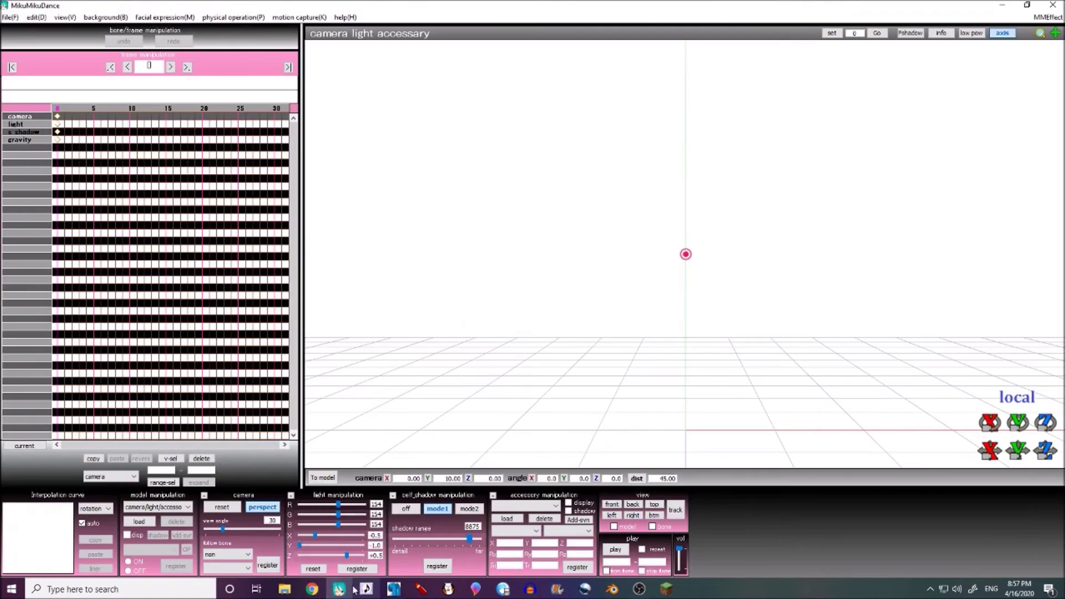
click(139, 521)
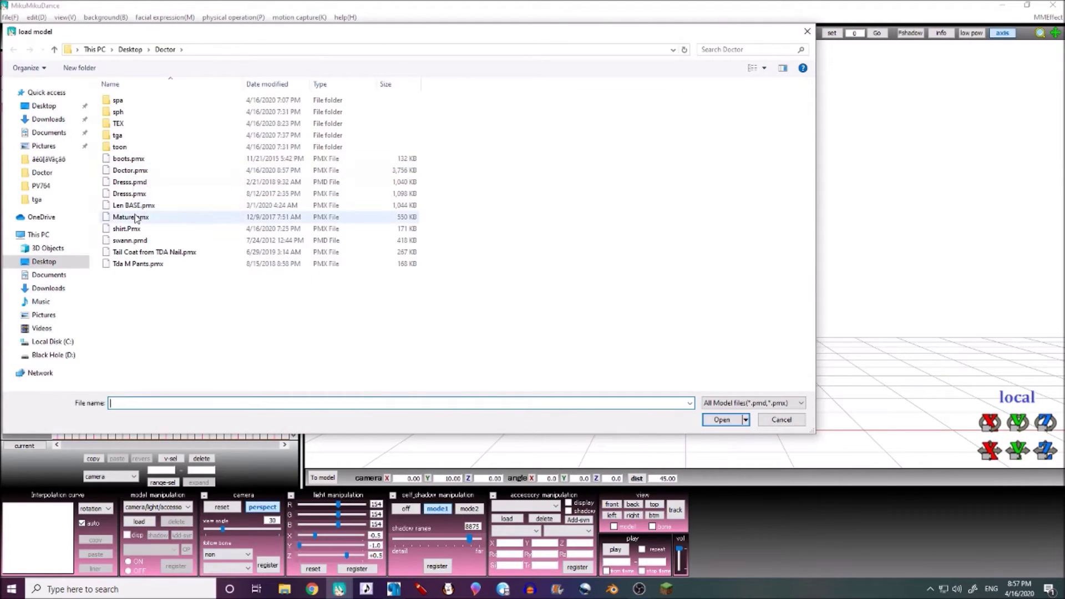
double_click(130, 170)
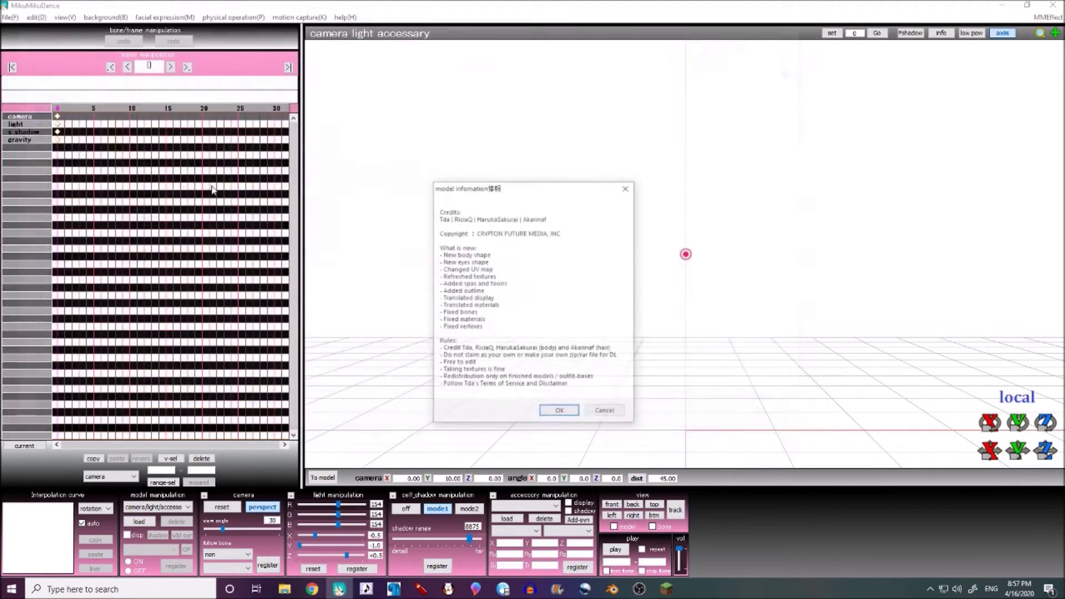
click(559, 412)
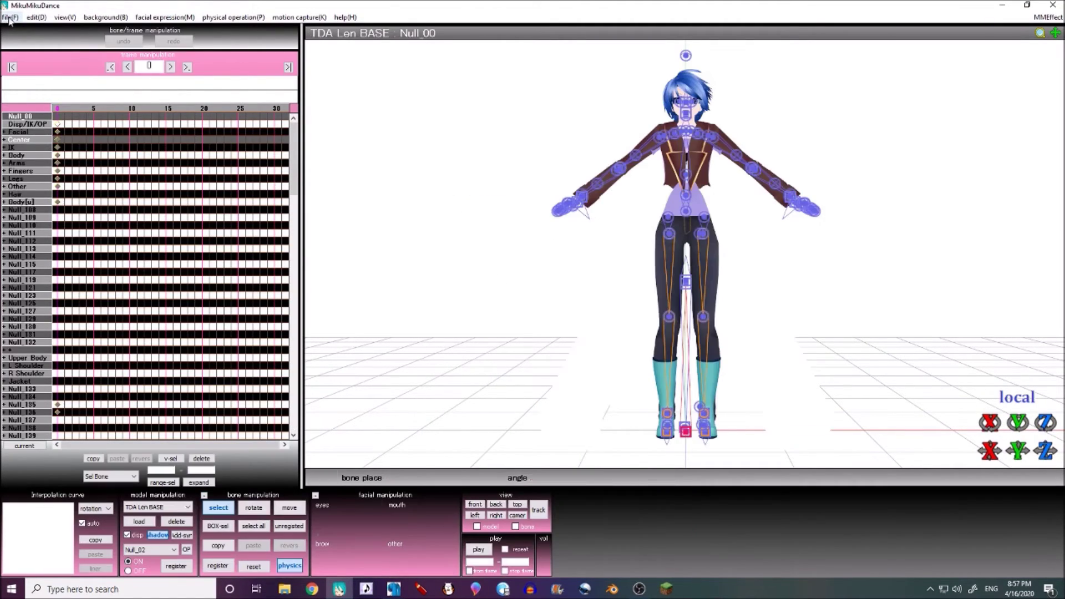
Step: Load the motion data onto the model and examine the front of the jacket up close at frame 0
click(10, 17)
click(76, 145)
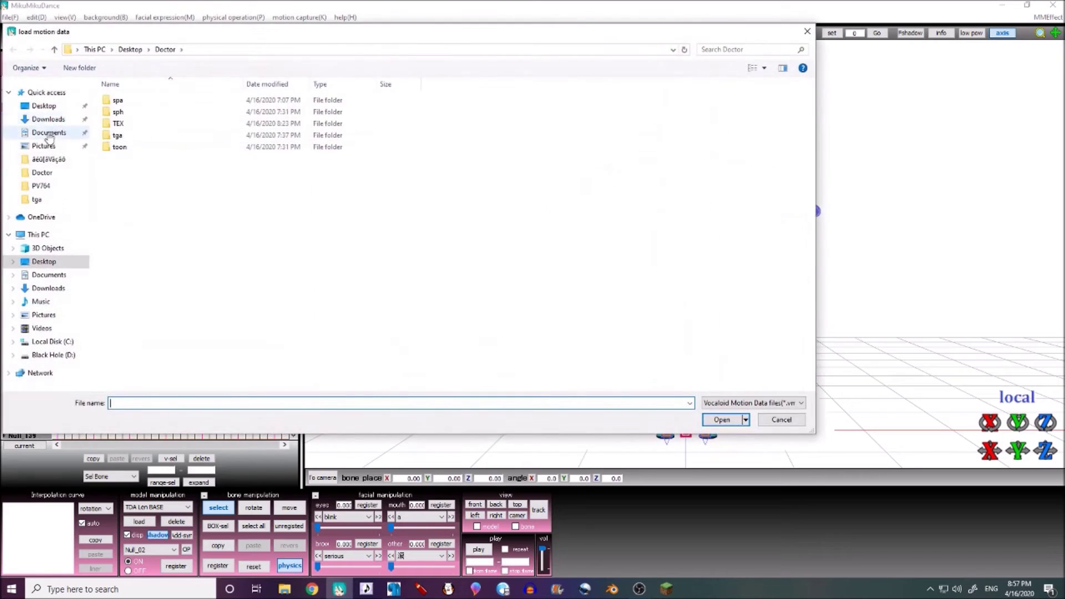
click(49, 159)
click(160, 112)
double_click(160, 112)
click(540, 331)
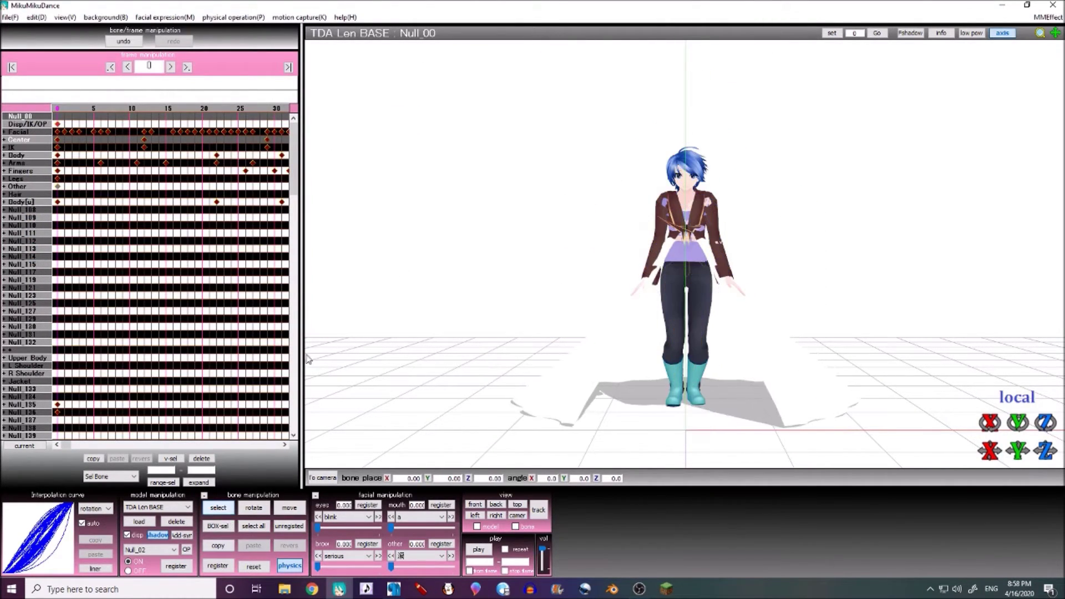
scroll(665, 279, up, 6)
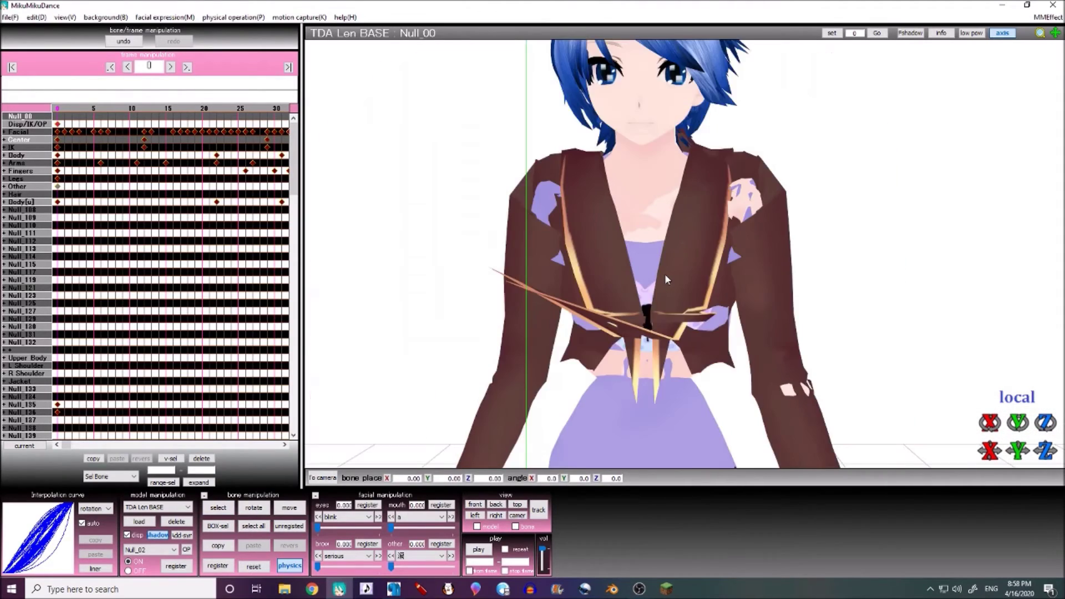
scroll(665, 274, up, 5)
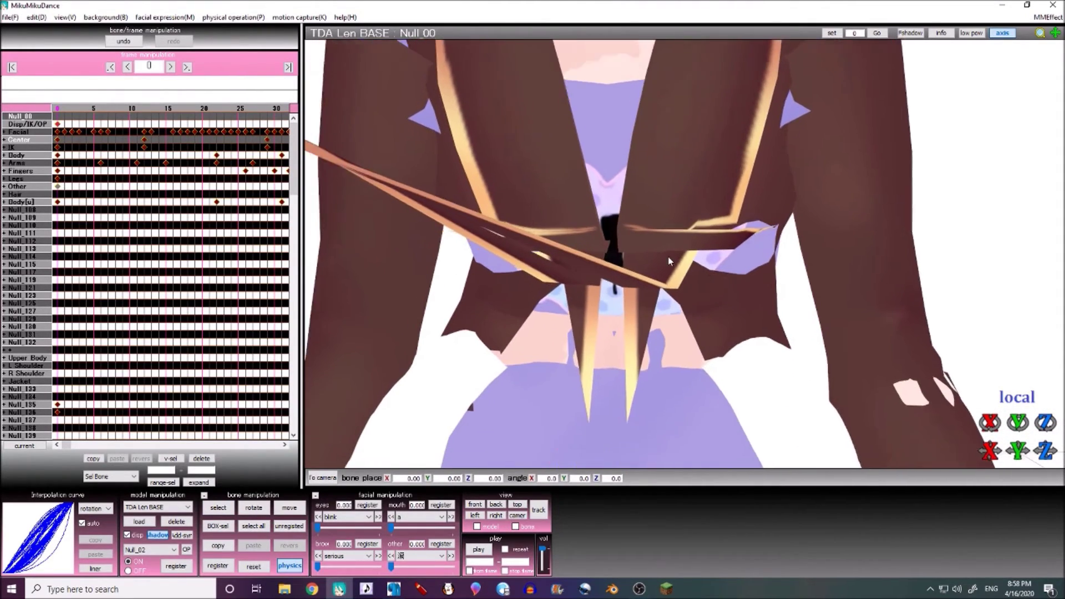
scroll(668, 256, up, 3)
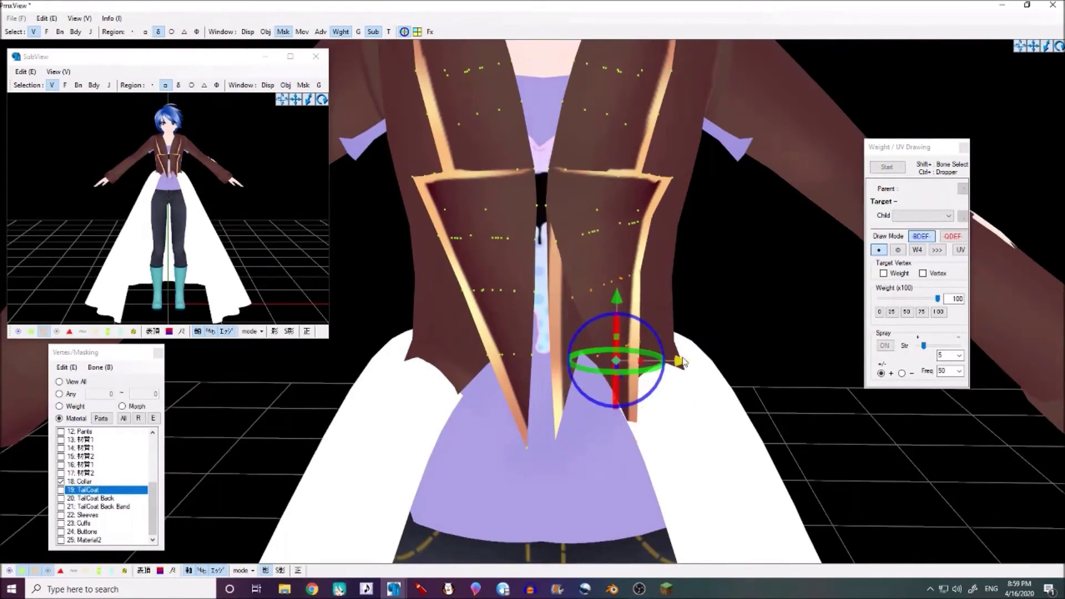
Step: In Pmx Editor, enable bone selection and show only the vertices of the Collar material
right_drag(673, 347, 649, 339)
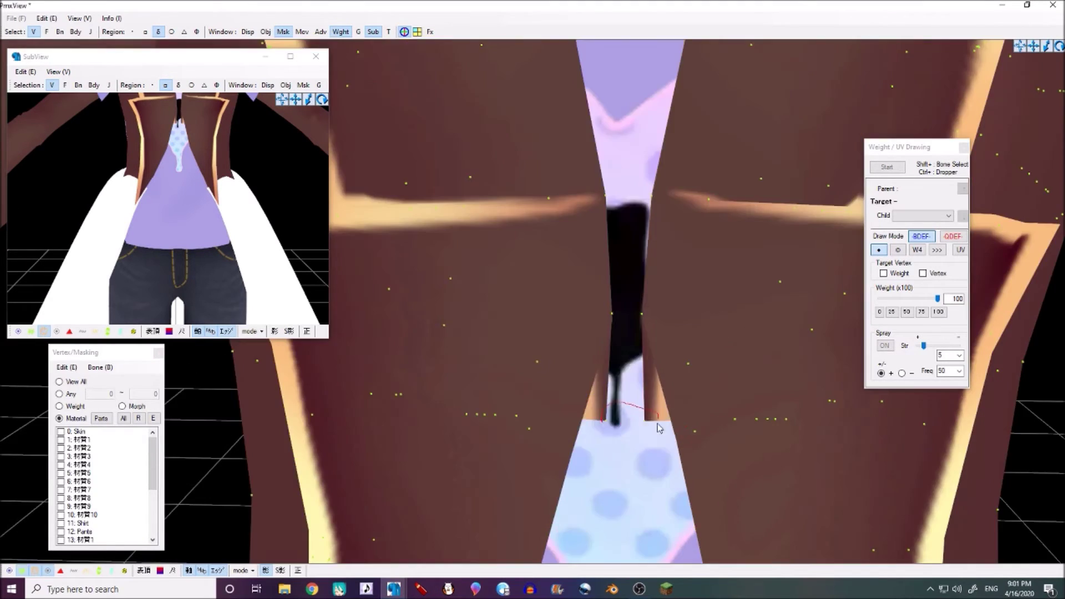
scroll(628, 404, down, 10)
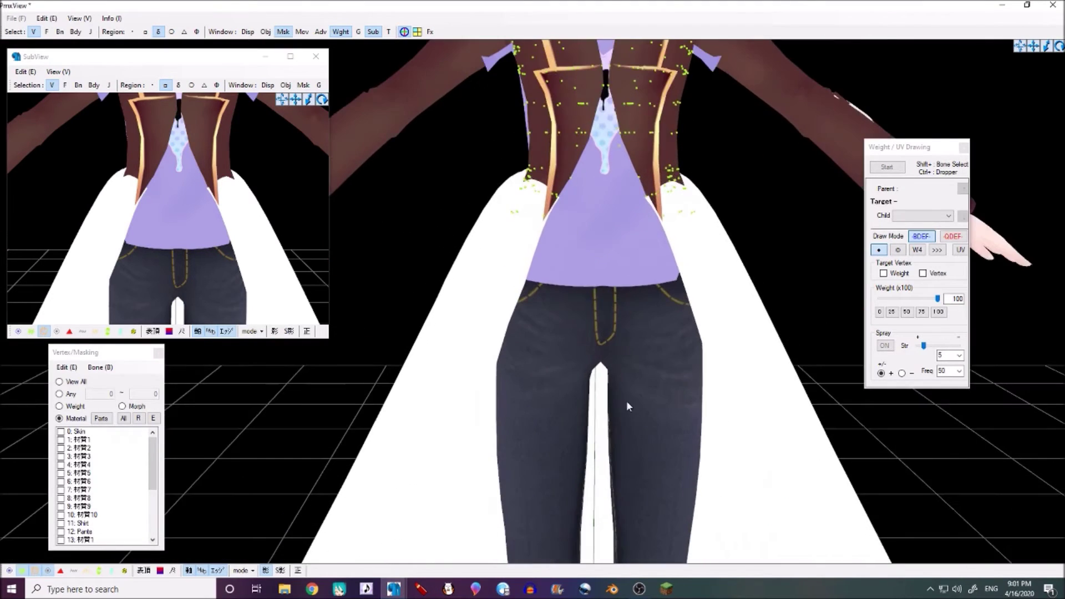
scroll(517, 403, up, 2)
click(61, 32)
middle_drag(444, 311, 380, 346)
scroll(380, 346, up, 3)
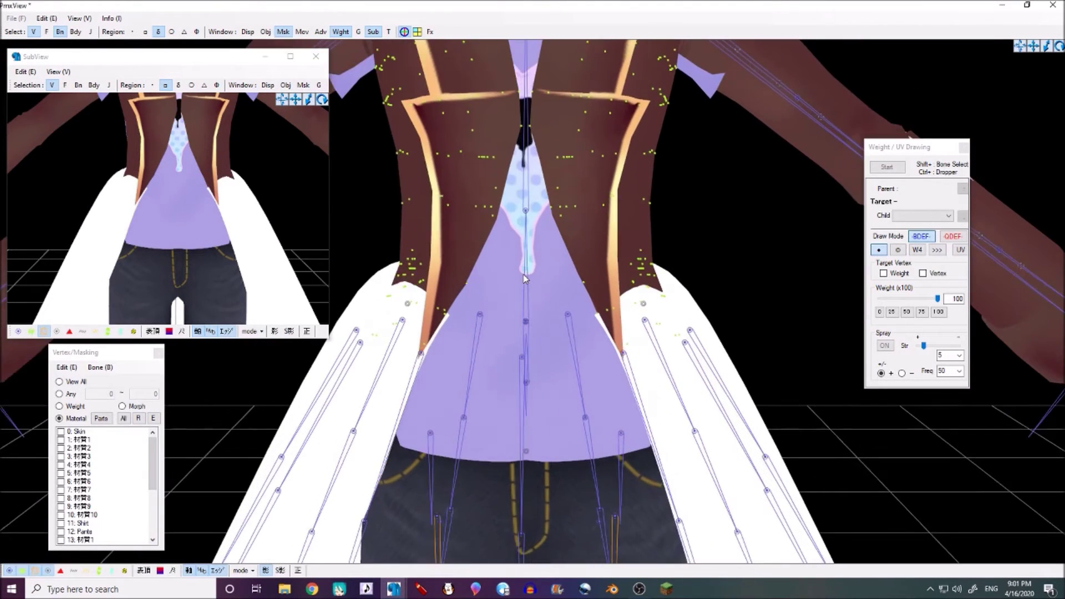
scroll(97, 481, down, 1)
scroll(97, 482, down, 3)
click(61, 482)
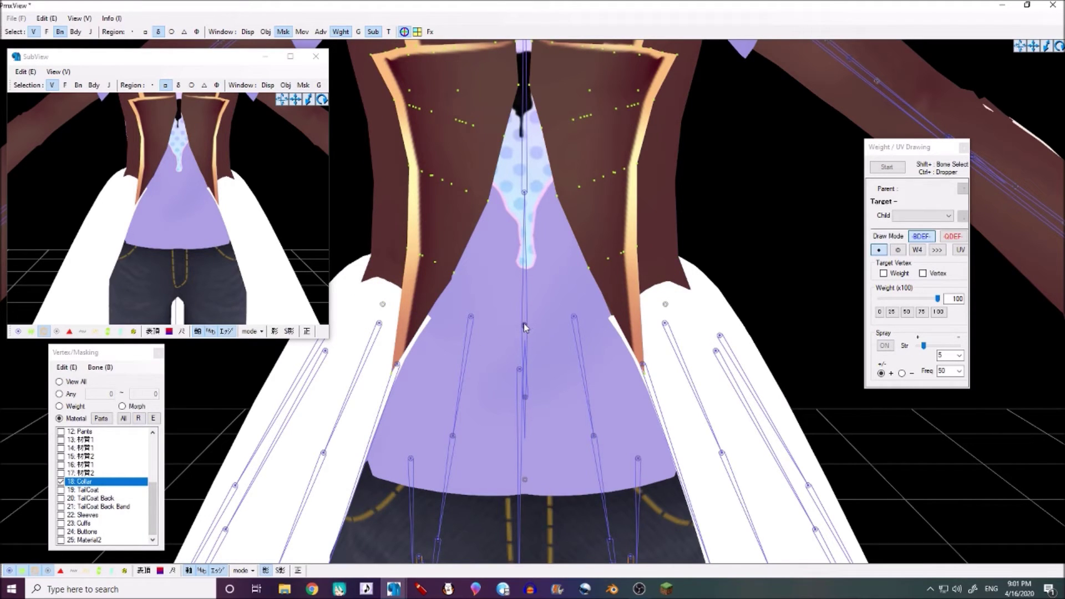
Step: Select the upper body bone 上半身 as the weight target and draw weight 100 on the lower Collar vertices
scroll(456, 295, up, 3)
scroll(456, 295, down, 2)
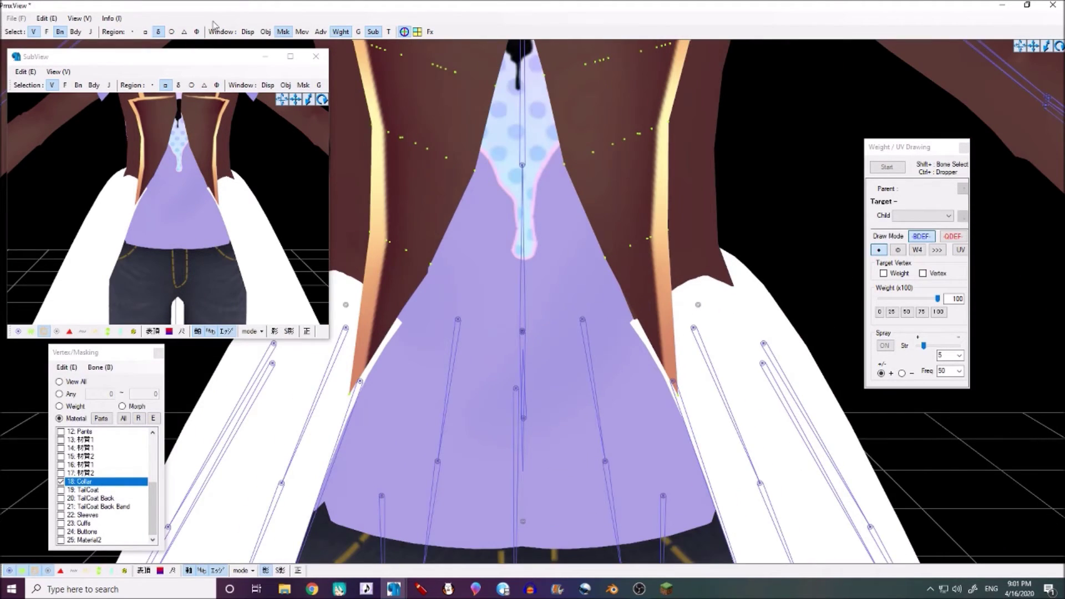
click(145, 32)
scroll(535, 330, up, 3)
click(514, 361)
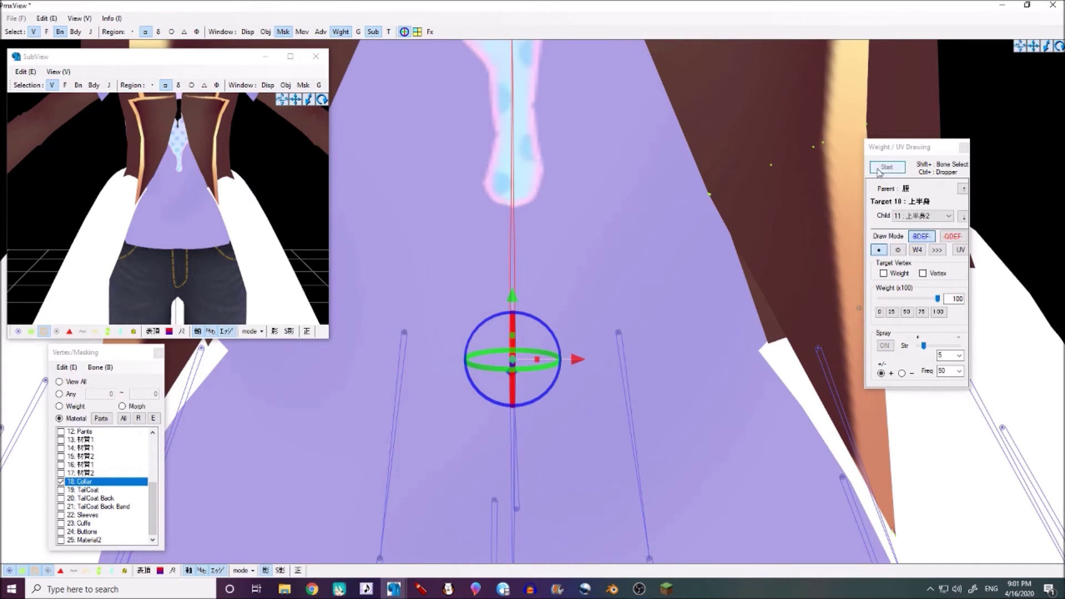
click(886, 167)
scroll(610, 344, down, 5)
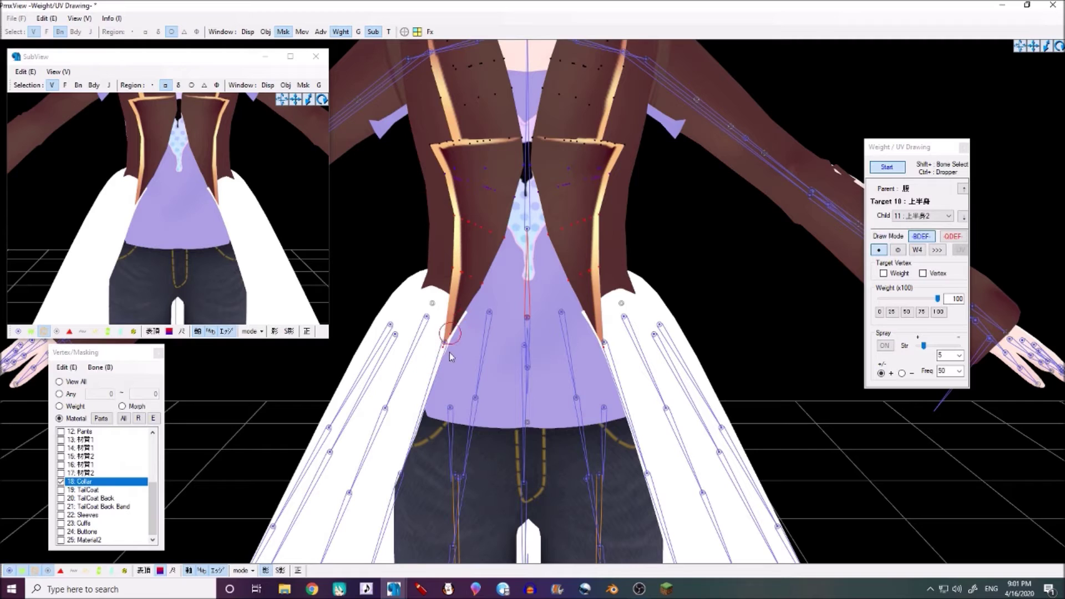
click(887, 167)
scroll(718, 274, down, 5)
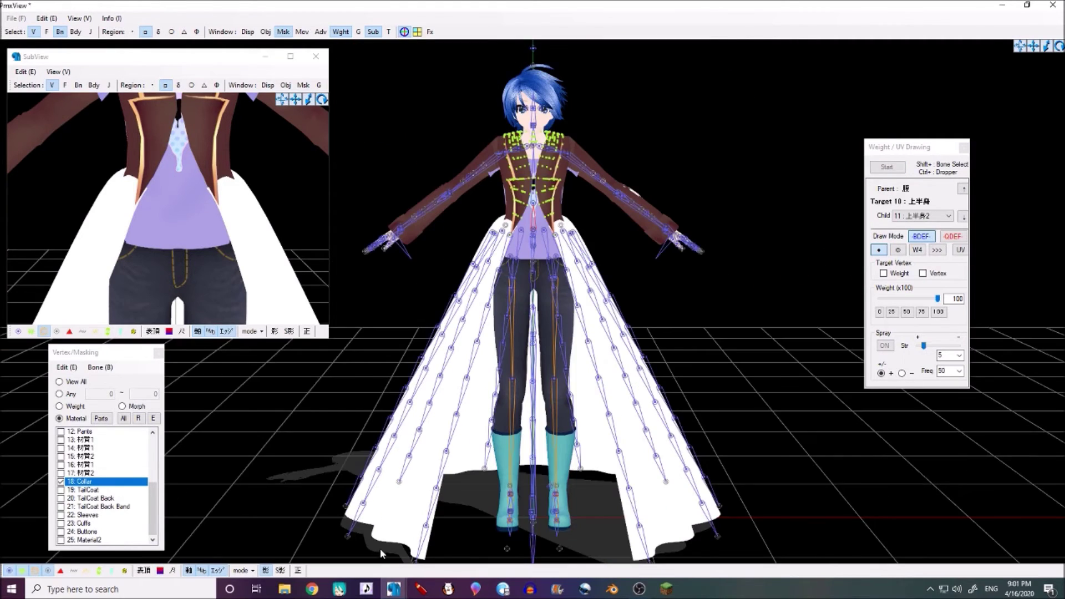
Step: Select the front skirt bone スカート_0_1 as the weight target and draw weight 100 on the nearby Collar tip
scroll(618, 250, up, 3)
scroll(621, 237, up, 5)
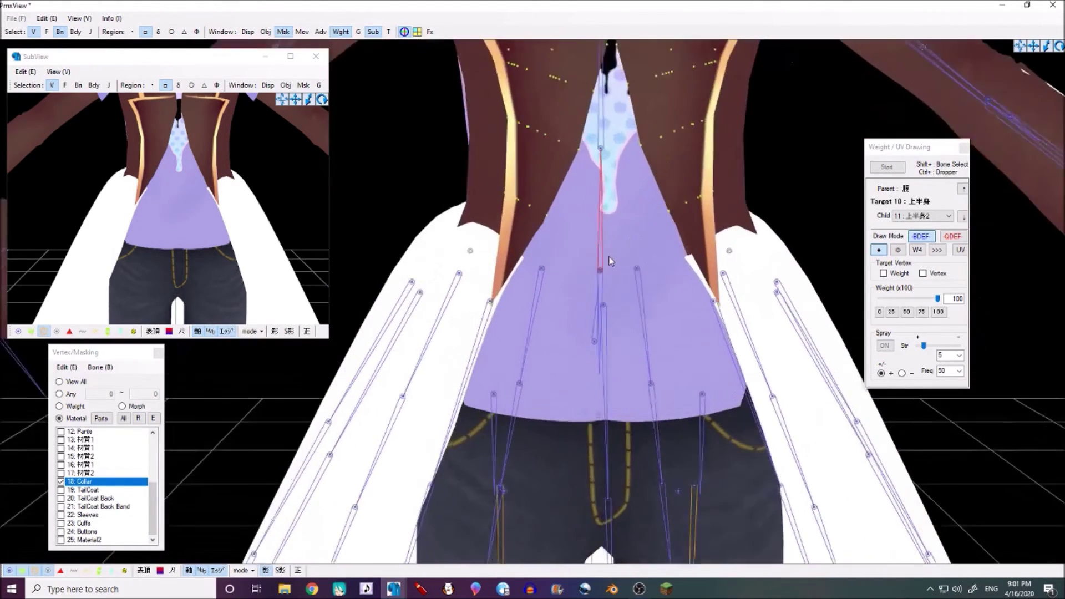
right_drag(577, 298, 712, 323)
click(683, 314)
click(887, 167)
mouse_move(688, 284)
right_down()
mouse_move(673, 278)
mouse_move(693, 291)
right_up()
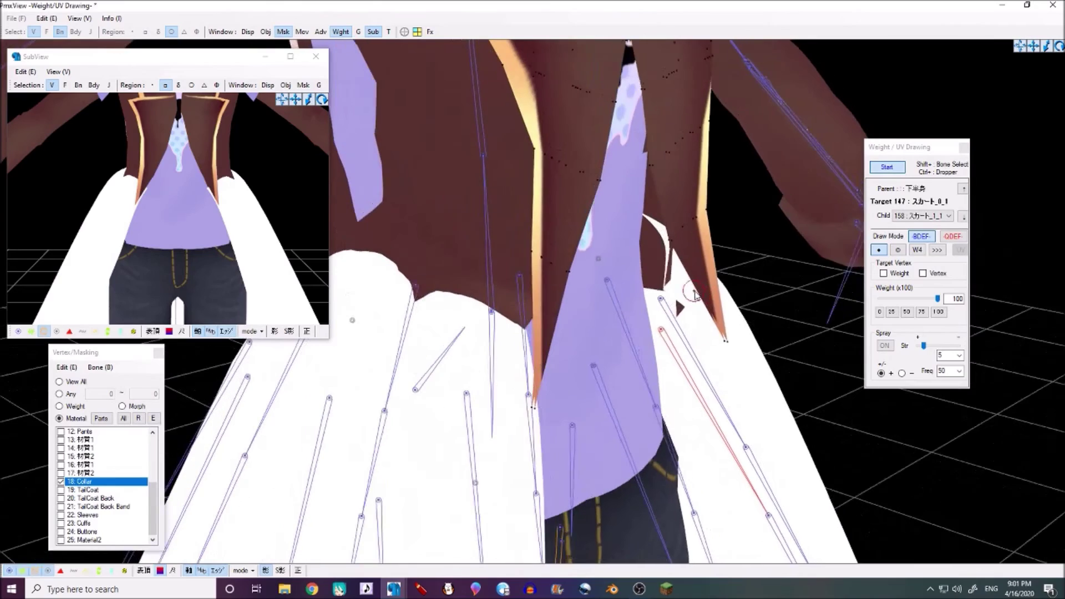
click(888, 167)
Step: Select the skirt bone スカート_0_10 and draw weight 100 on the opposite Collar tip, ending weight drawing
mouse_move(583, 277)
right_down()
mouse_move(554, 282)
mouse_move(537, 319)
mouse_move(557, 324)
mouse_move(605, 399)
mouse_move(565, 402)
right_up()
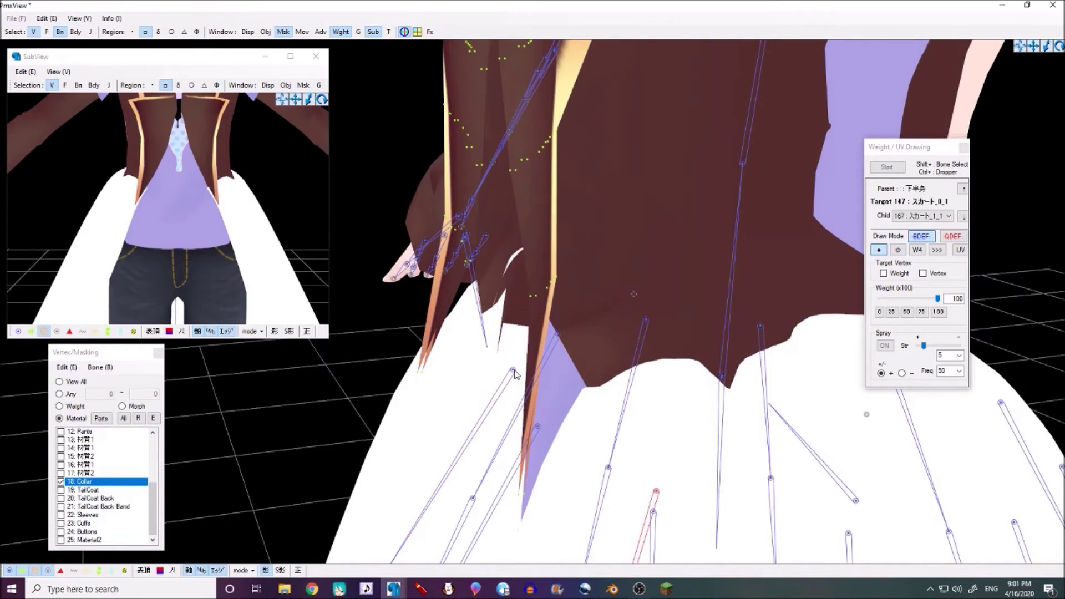
right_drag(515, 374, 623, 344)
click(887, 167)
drag(667, 362, 659, 360)
click(897, 169)
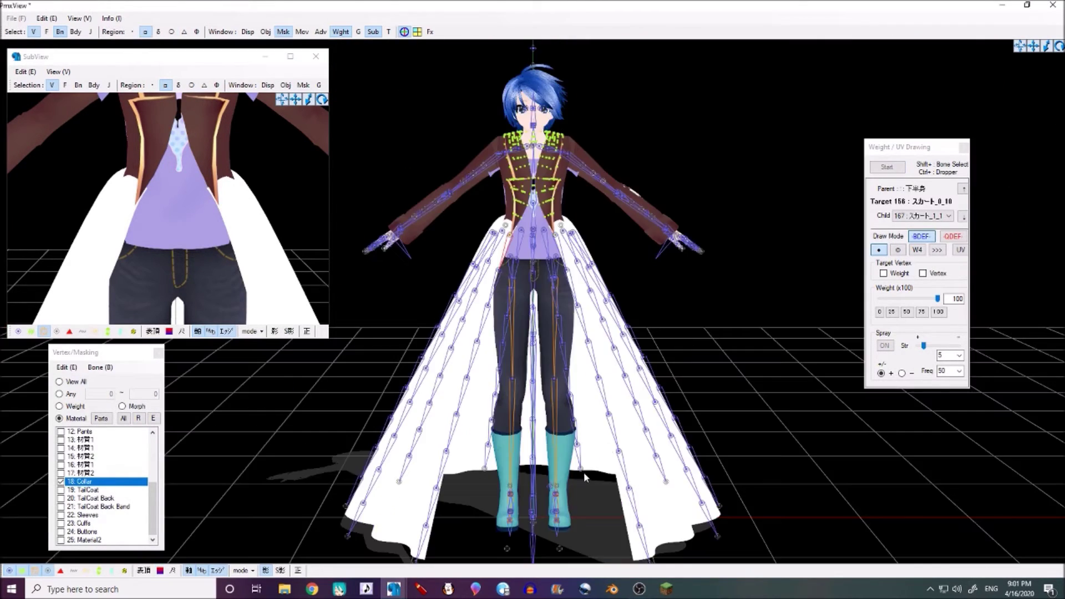
Step: Save the Doctor model with the reweighted collar
click(394, 588)
click(93, 123)
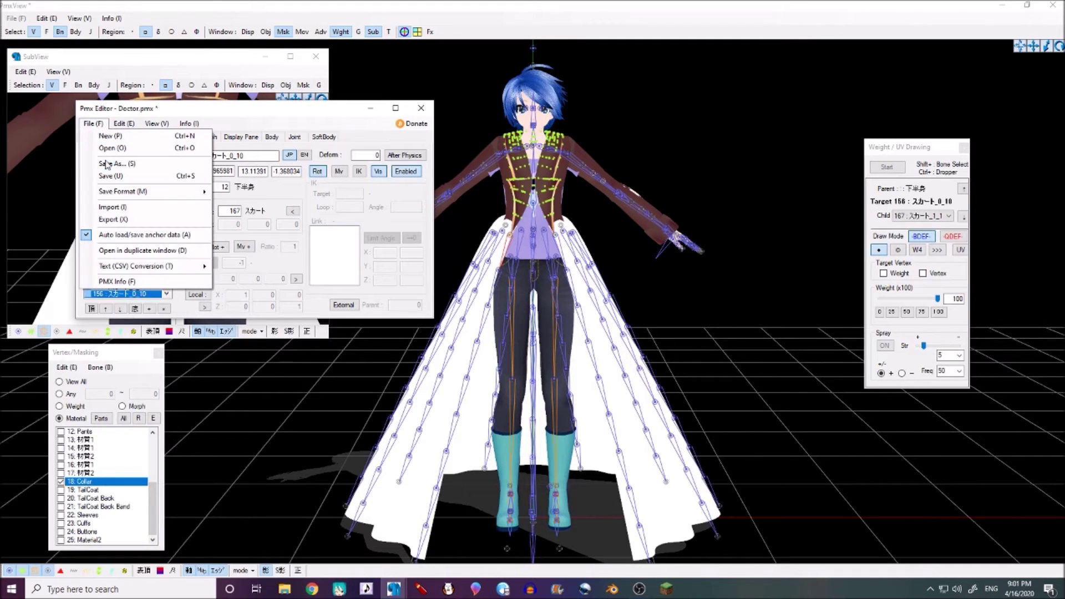
click(111, 176)
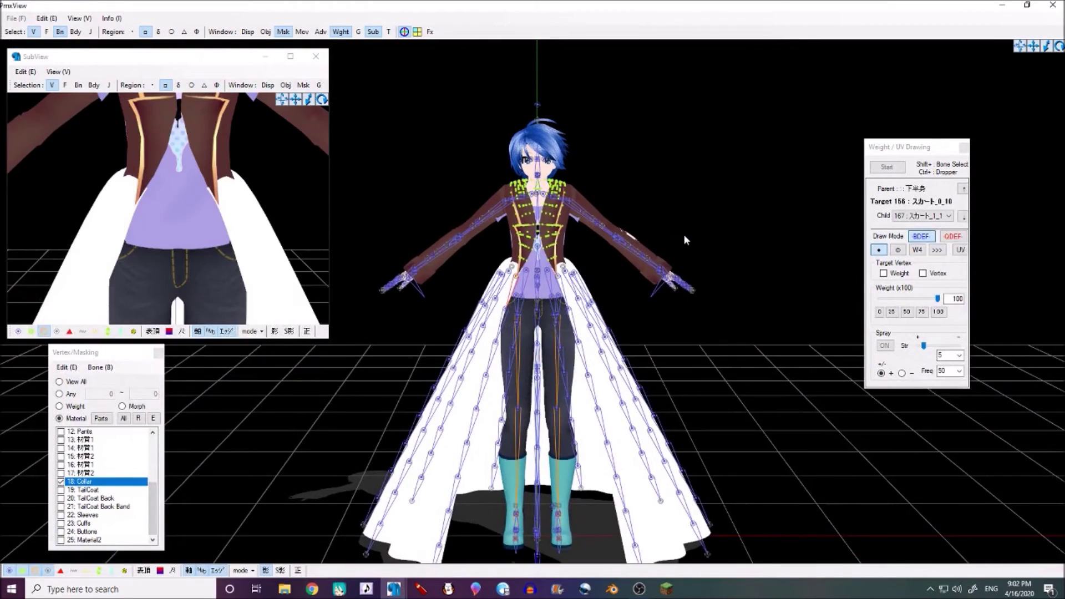
Step: Hide the vertices of all materials, turn off bone selection, and look over the model
right_click(78, 473)
click(111, 535)
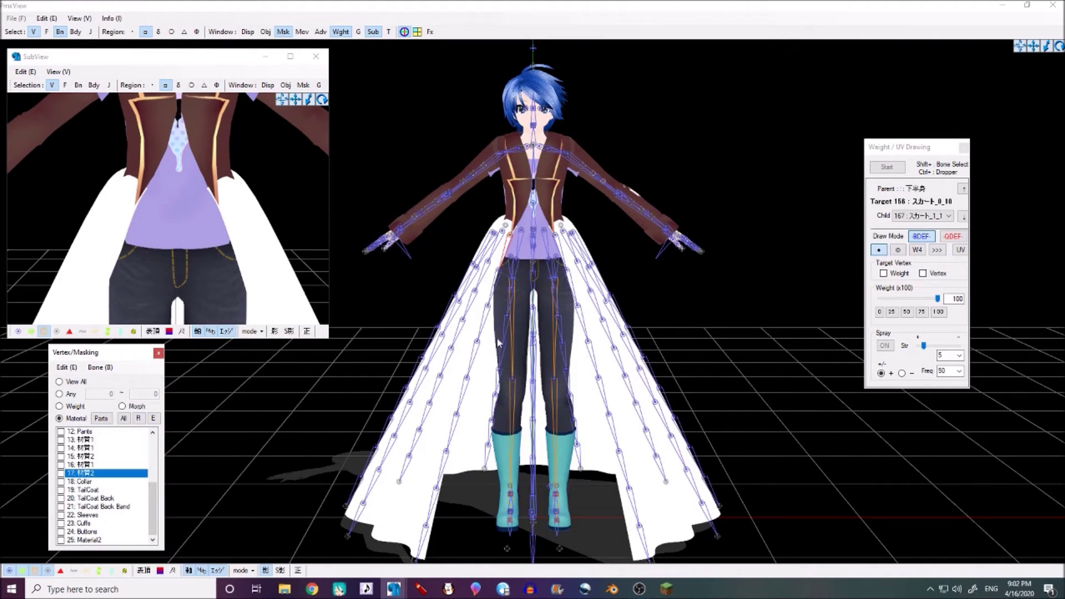
click(59, 32)
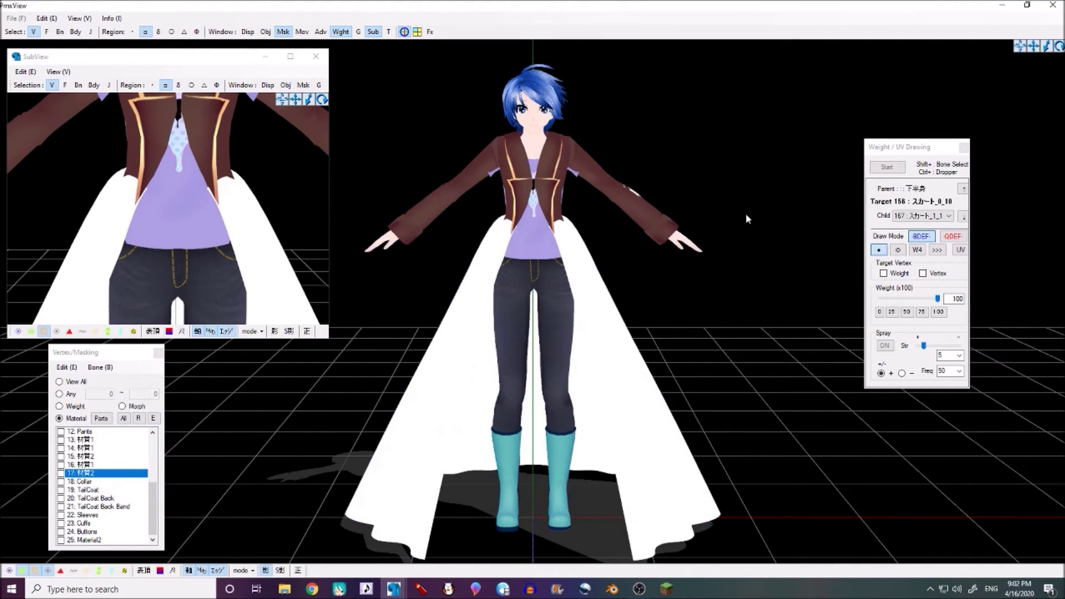
right_drag(745, 213, 613, 209)
Step: Set the model's name to Doctor in both the Japanese and English model info
mouse_move(394, 588)
click(344, 535)
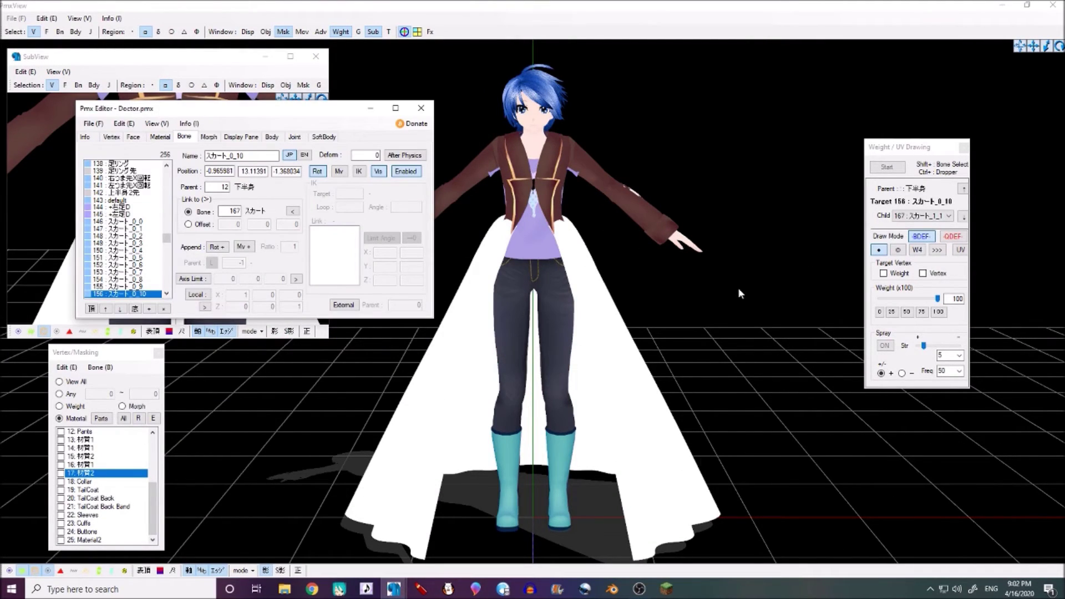
click(86, 137)
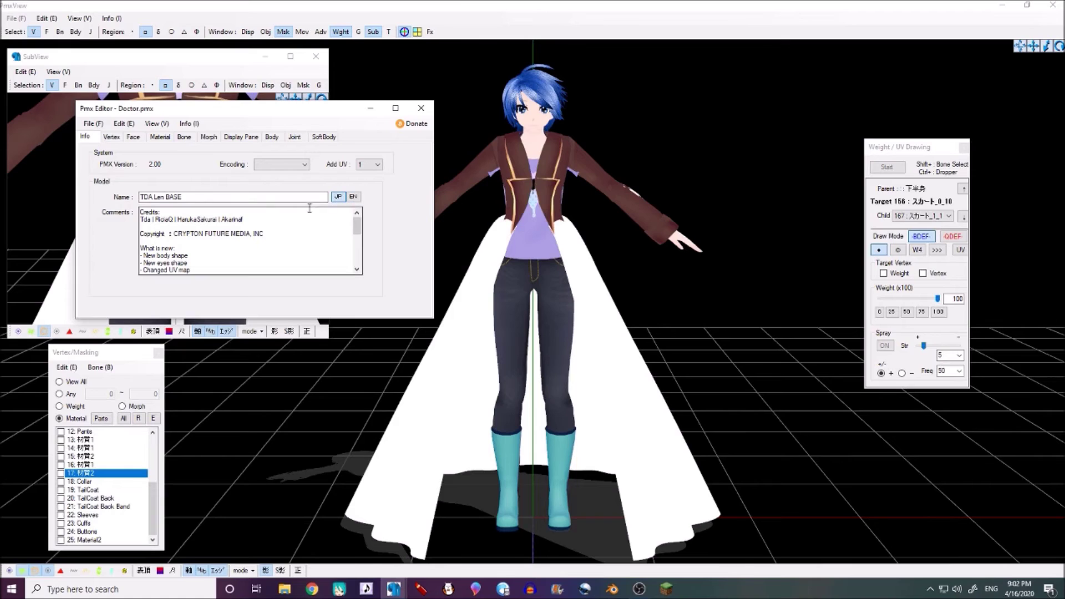
drag(238, 196, 29, 173)
text(De)
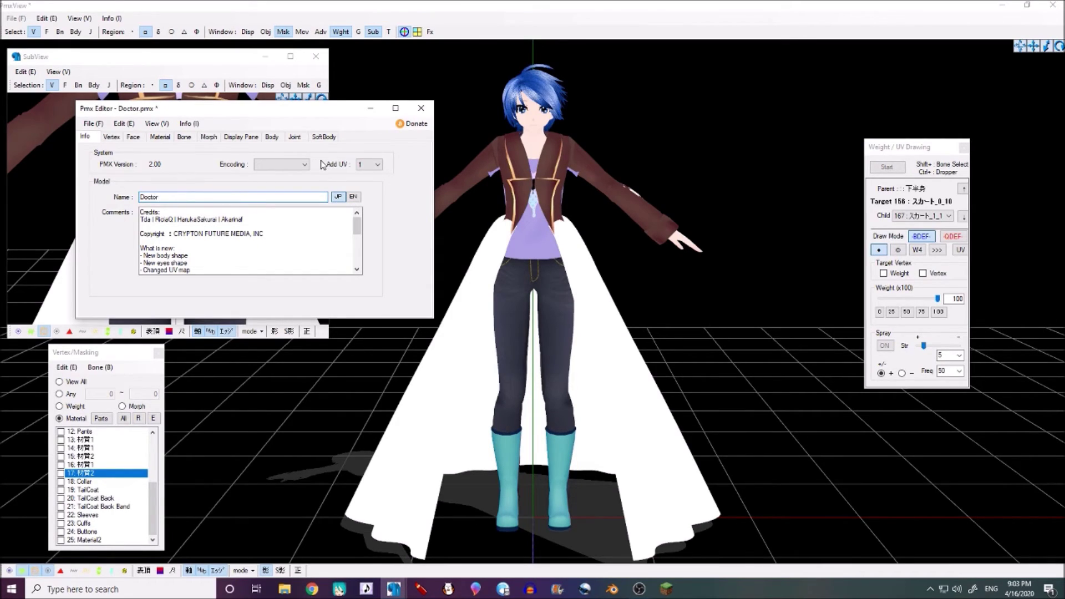
click(352, 197)
text(D)
click(338, 198)
click(354, 198)
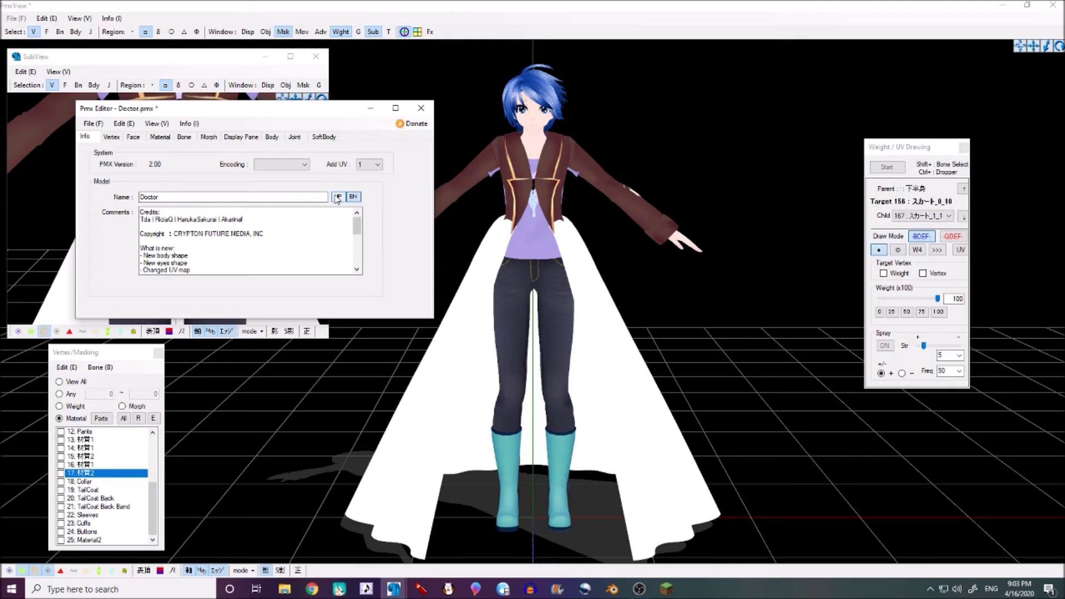
Step: Read through the credits and usage rules in the Japanese model comments
click(338, 198)
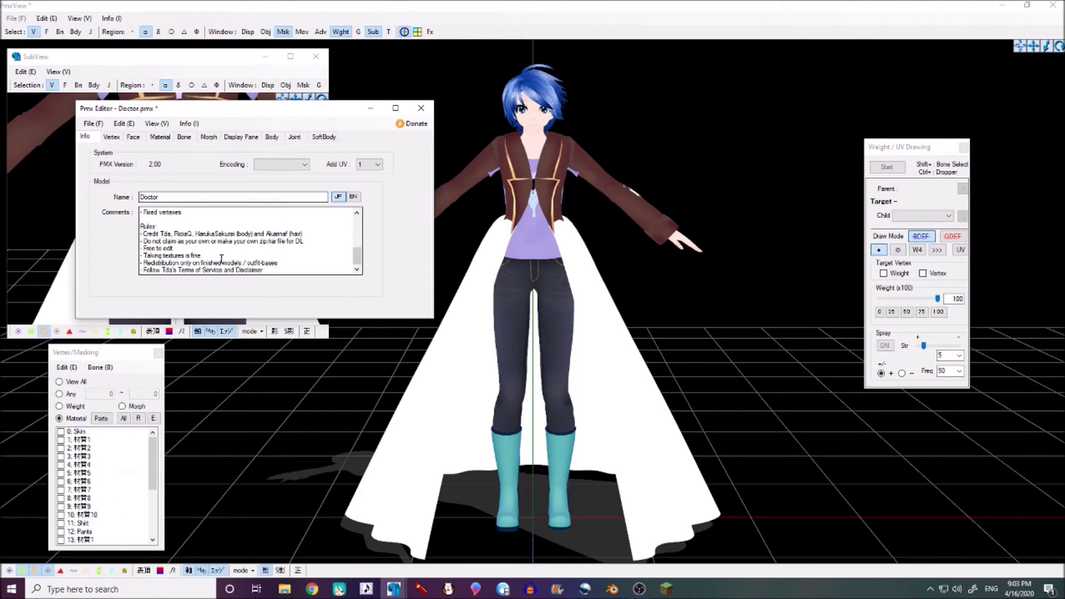
scroll(222, 255, up, 4)
scroll(194, 219, down, 2)
scroll(194, 222, down, 2)
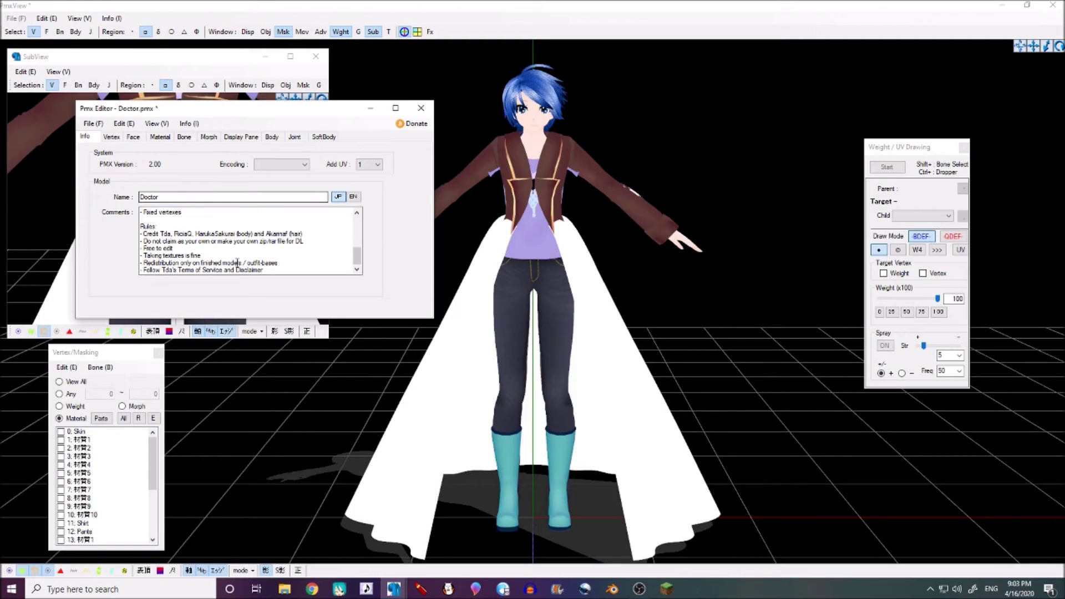
scroll(296, 260, up, 5)
scroll(294, 262, down, 3)
scroll(294, 261, up, 3)
scroll(296, 262, down, 2)
Step: Clear all existing text from the Japanese model comments
drag(300, 265, 134, 180)
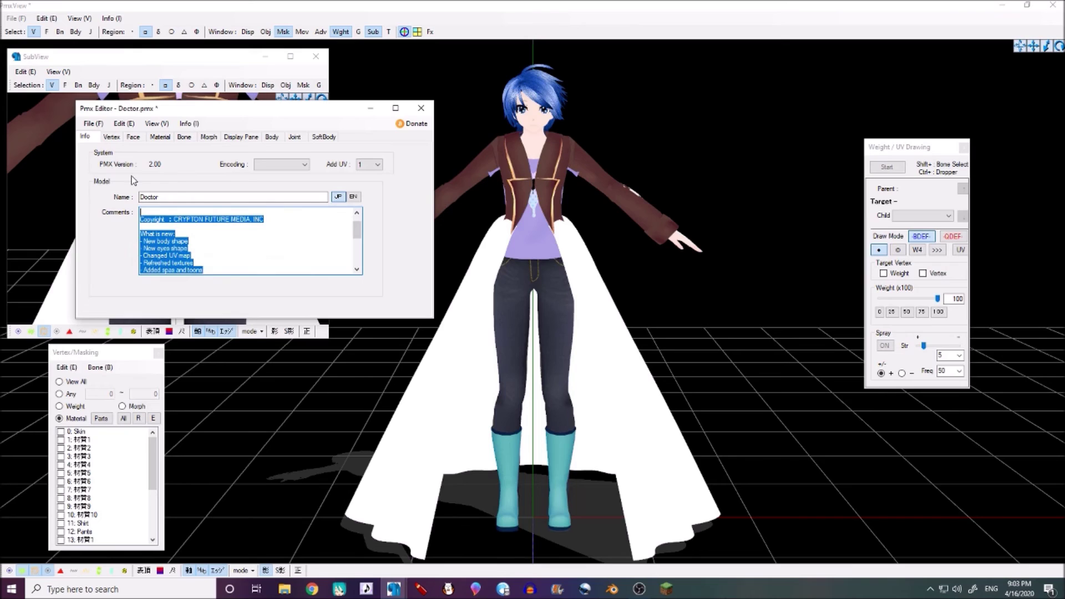
key(Delete)
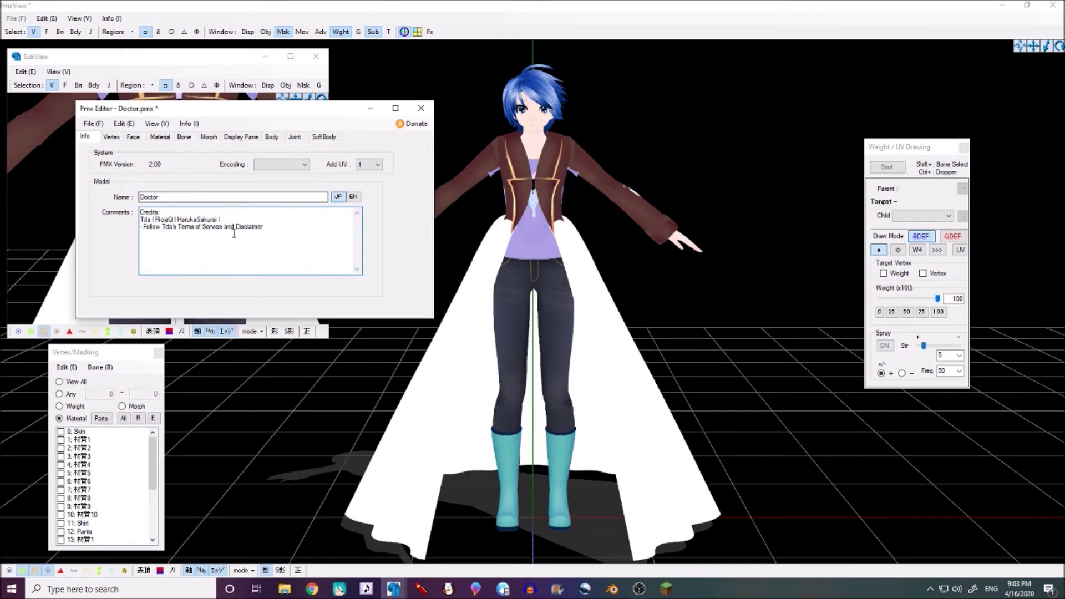
key(ctrl+a)
key(Delete)
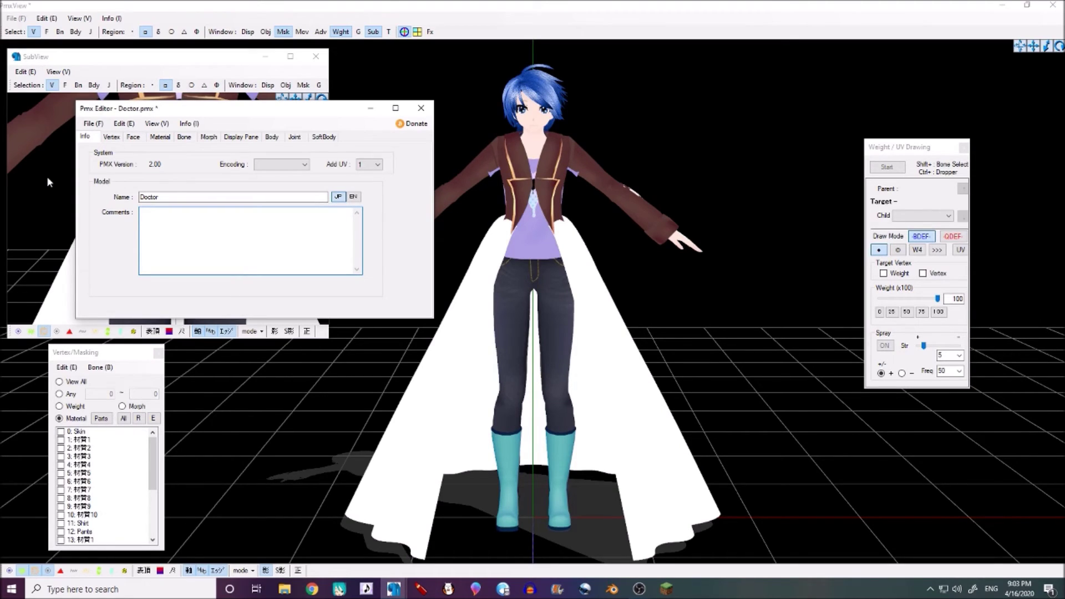
Step: Write the Japanese comments as "Test" followed by a "Model by" line with the author's username, removing the placeholder text and credits
text(jaskldfj;asdfj)
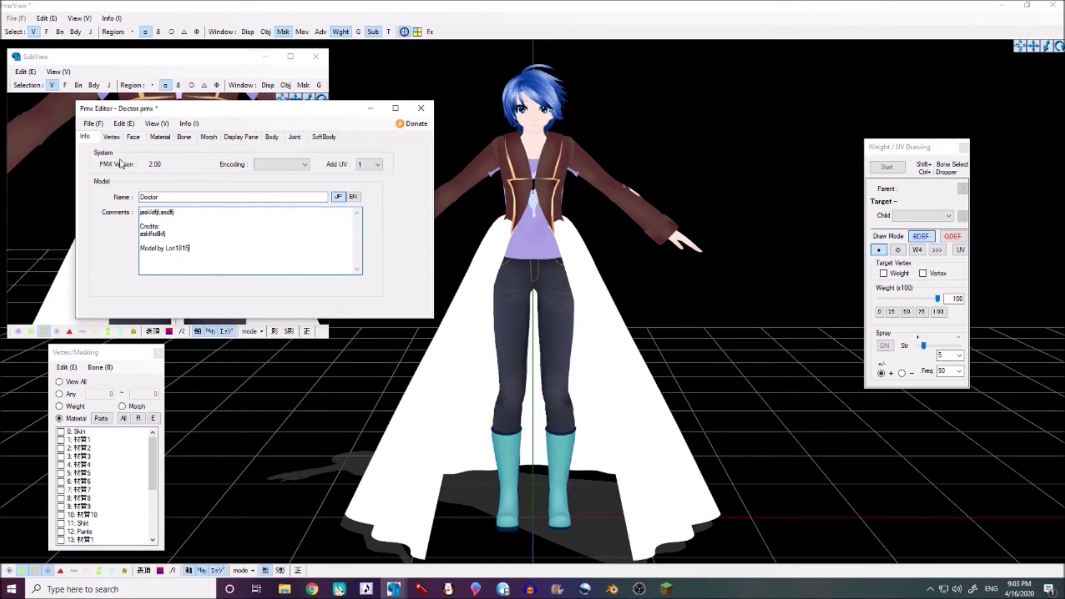
drag(167, 233, 135, 223)
key(BackSpace)
key(BackSpace)
key(BackSpace)
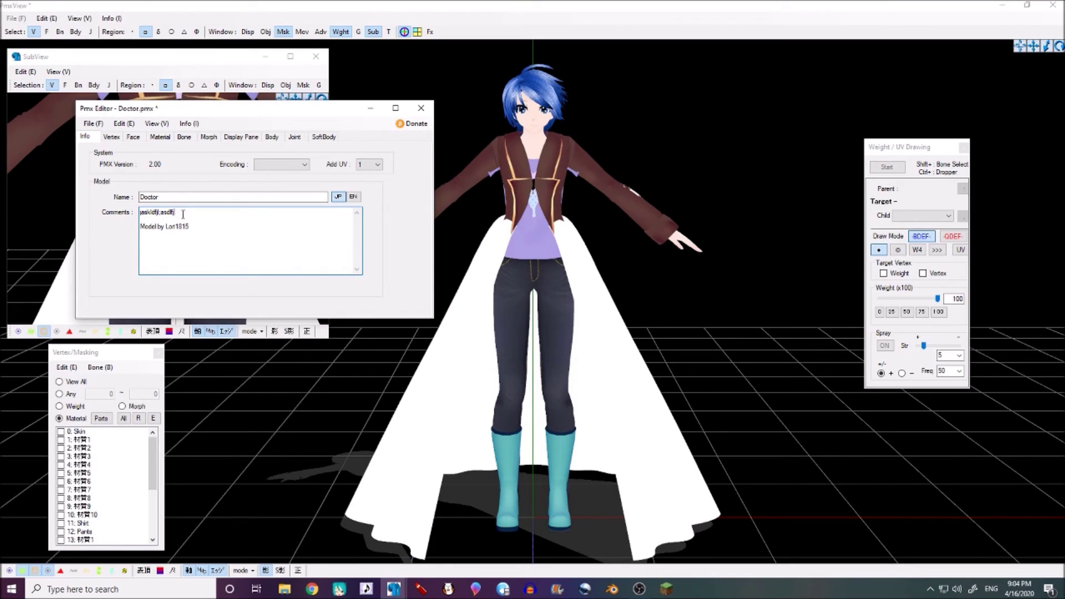
drag(177, 215, 83, 215)
key(BackSpace)
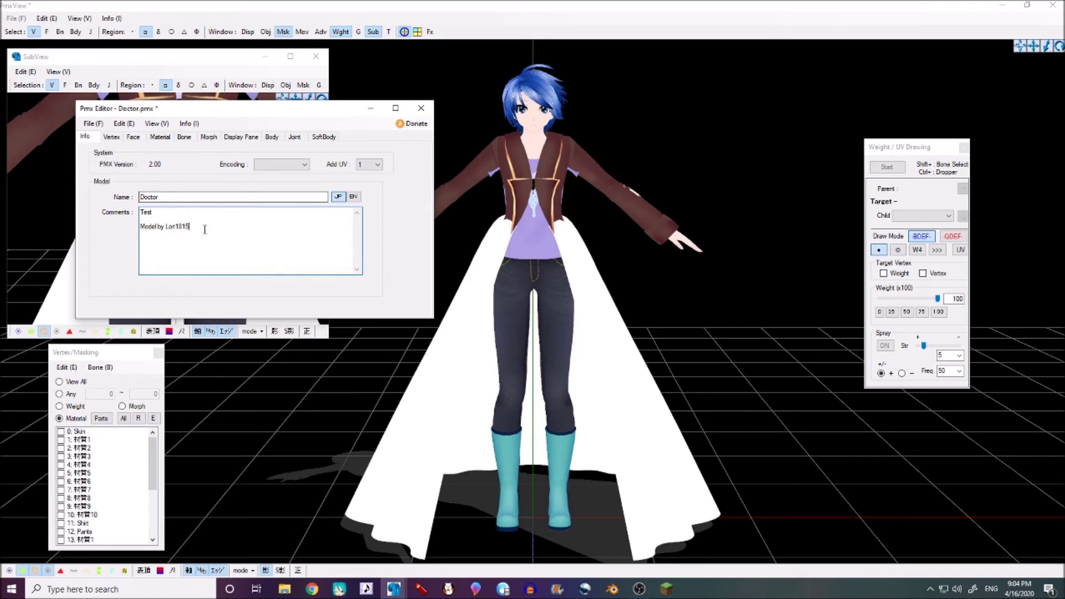
Step: Replace the English model comments with a copy of the Japanese comments and save the Doctor model
key(ctrl+a)
click(357, 199)
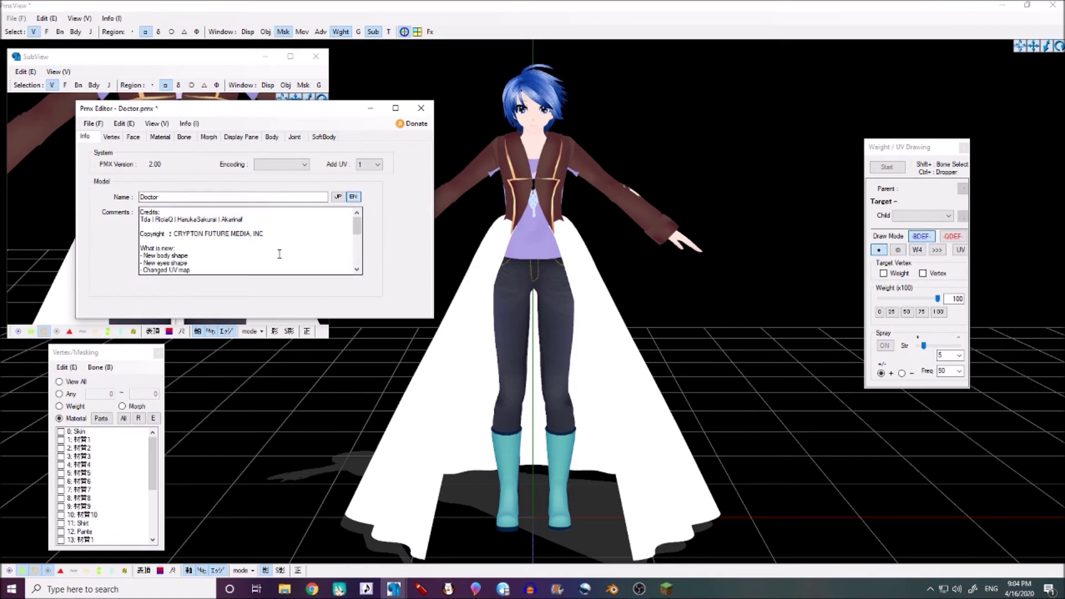
drag(141, 212, 388, 296)
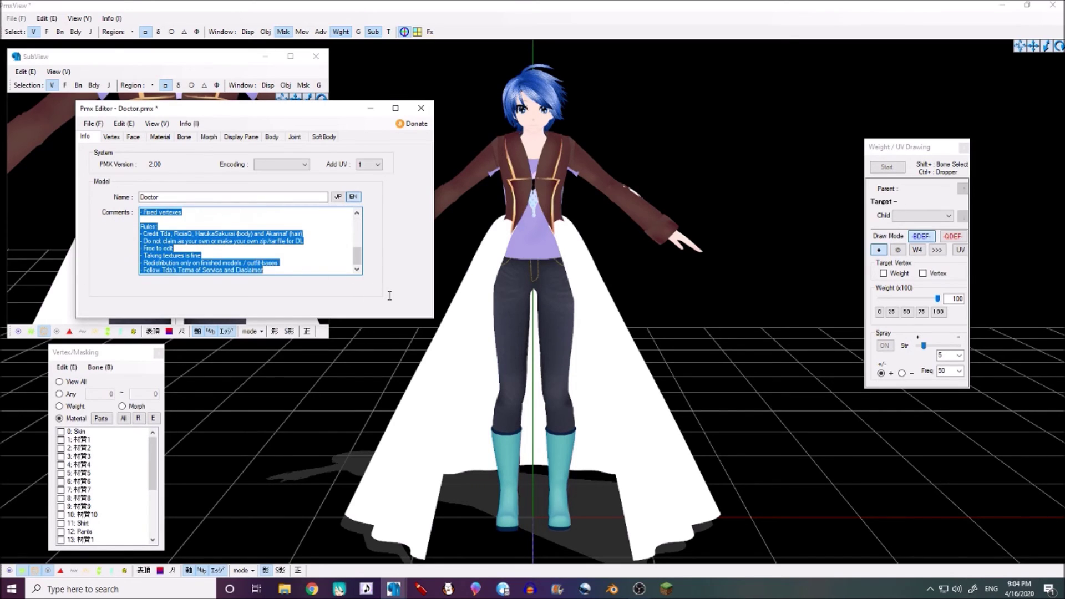
key(Delete)
click(93, 123)
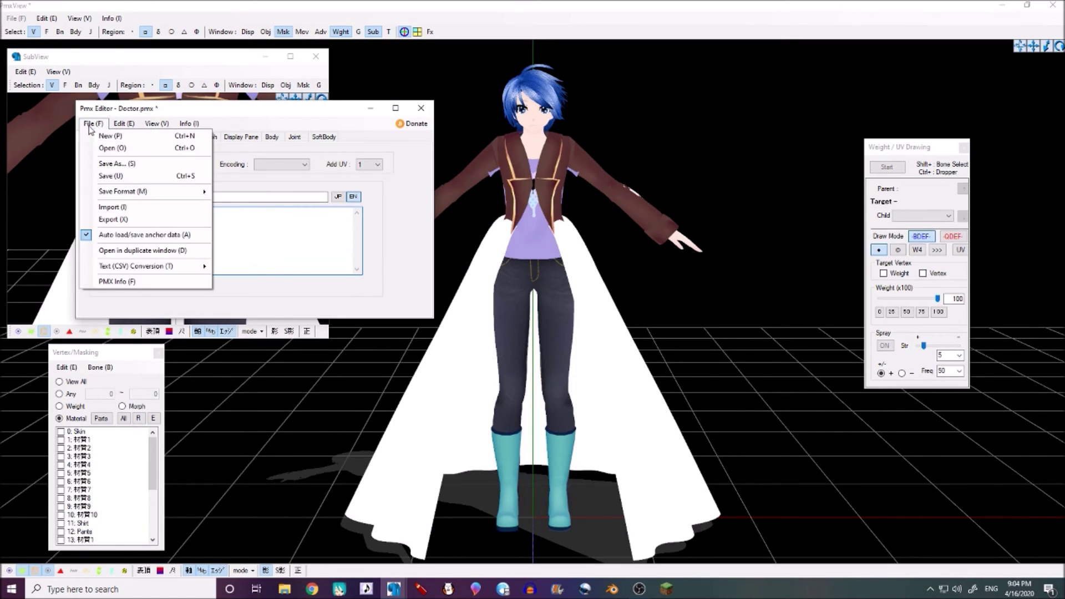
click(111, 176)
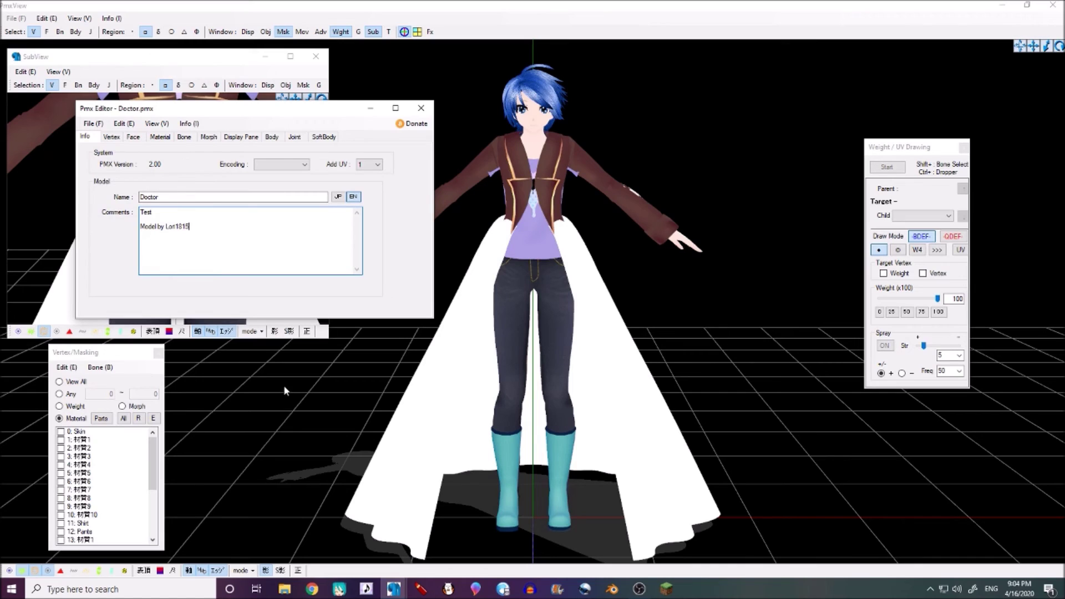
Step: Switch to MikuMikuDance, load the Doctor model, accept its model information, and look over the model
click(351, 588)
click(138, 522)
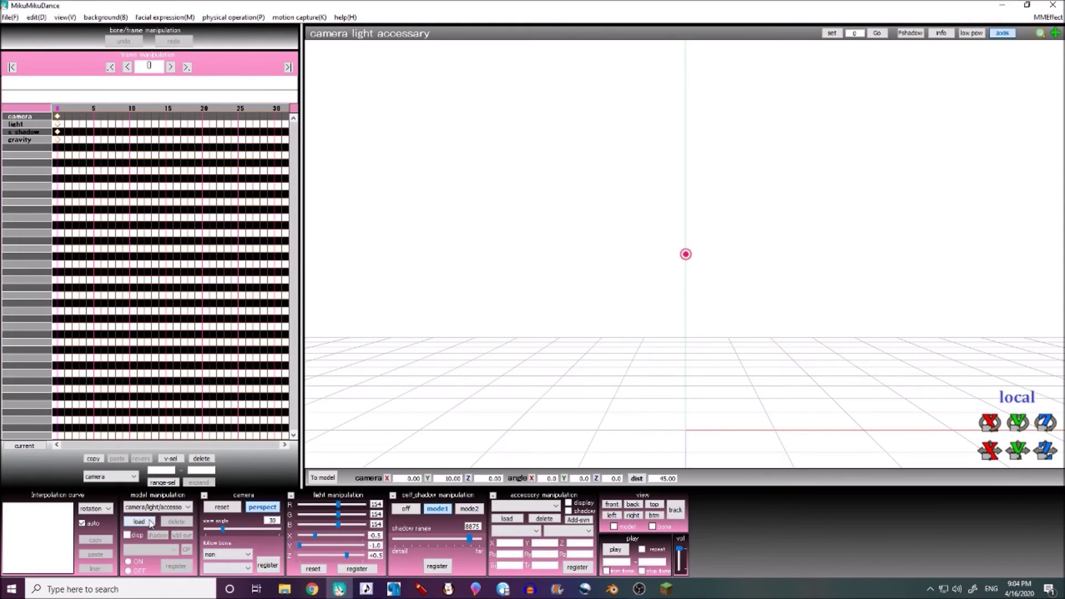
double_click(130, 171)
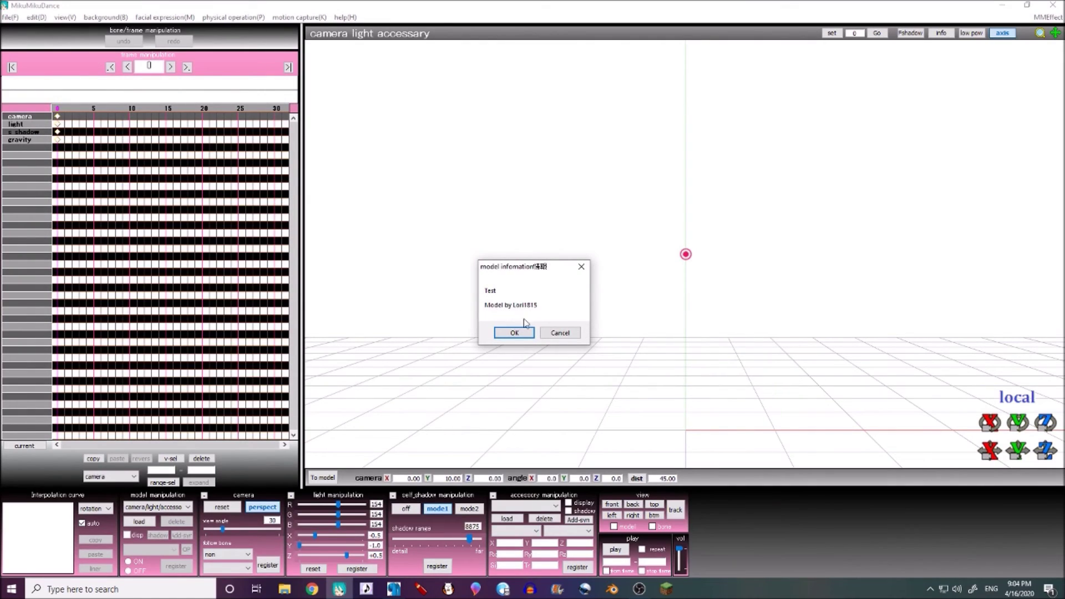
click(514, 333)
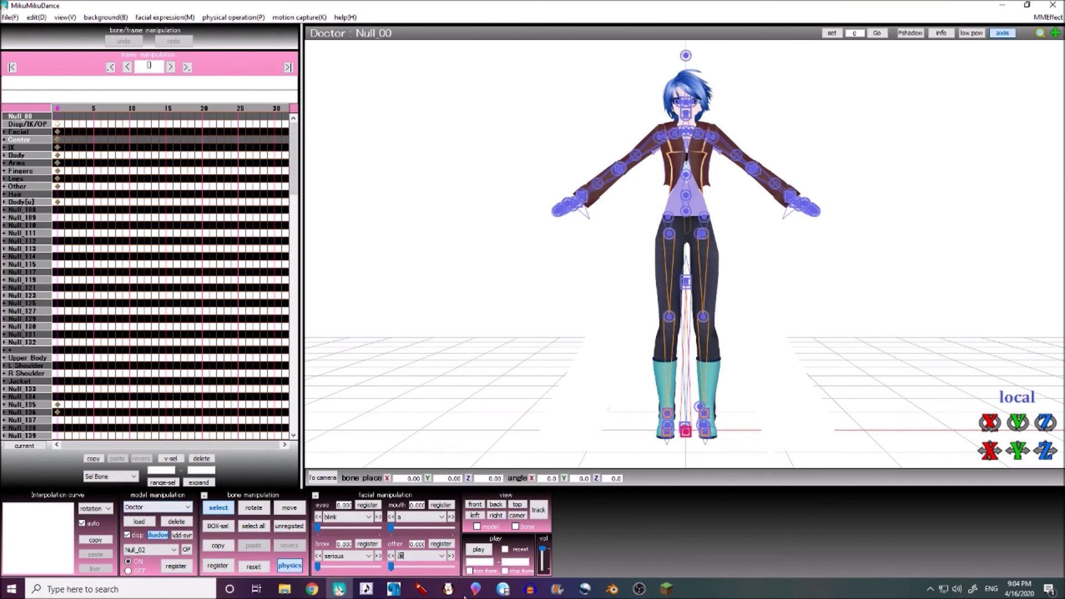
right_drag(743, 277, 577, 323)
right_drag(655, 288, 701, 302)
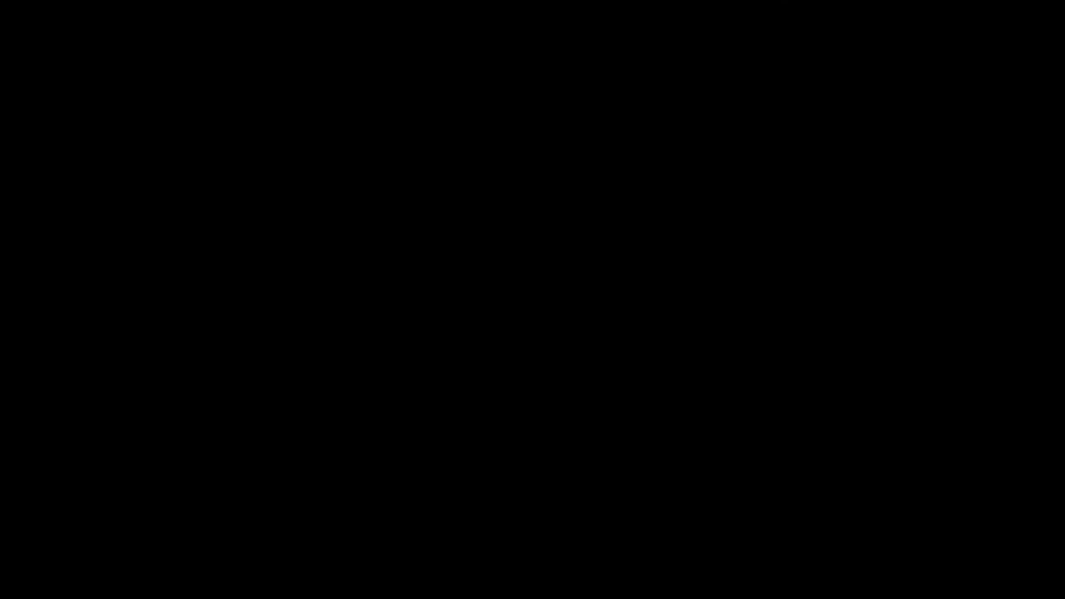